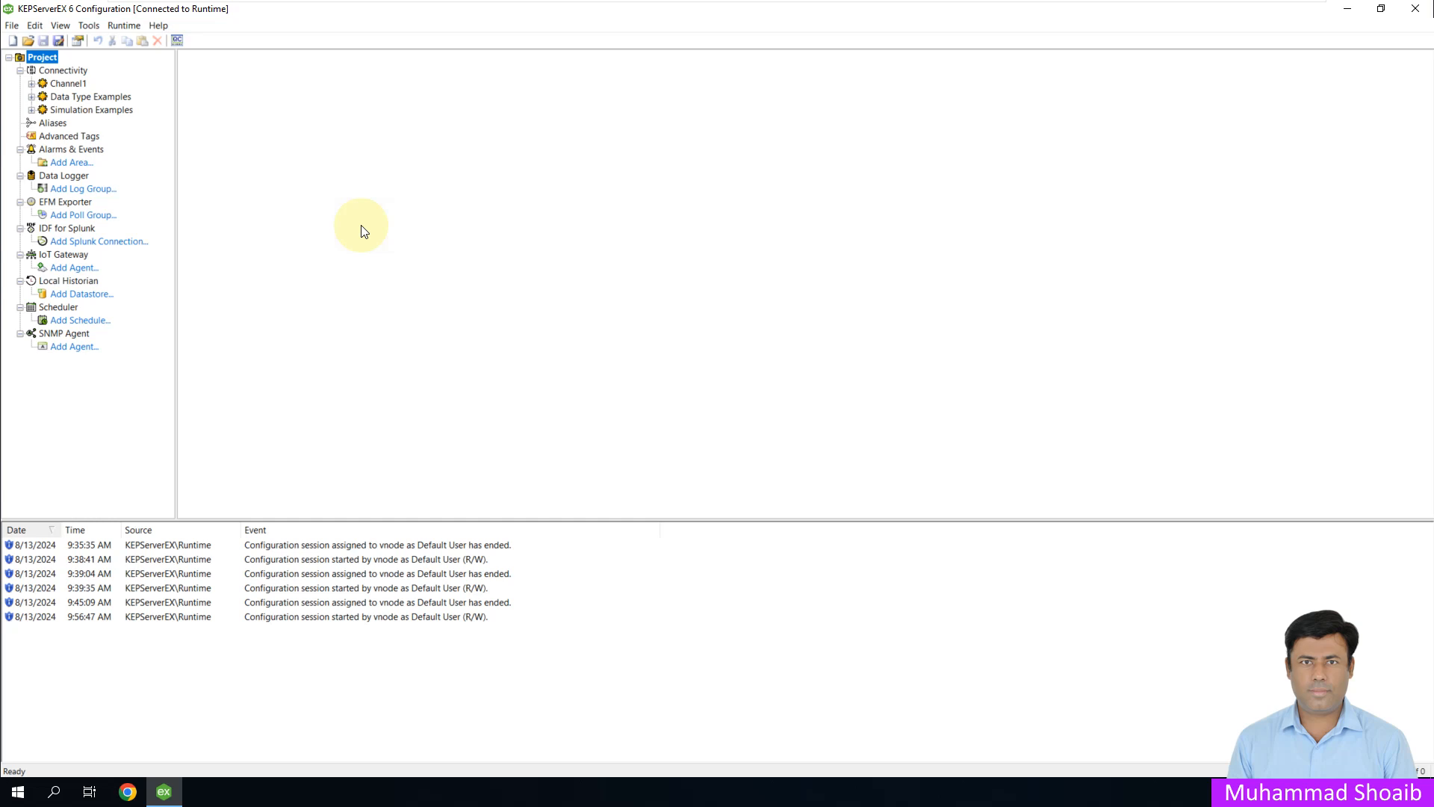
Start a new channel under Connectivity and choose Modbus TCP/IP Ethernet as its type
{"action": "left_click", "coordinate": [66, 71]}
{"action": "right_click", "coordinate": [68, 70]}
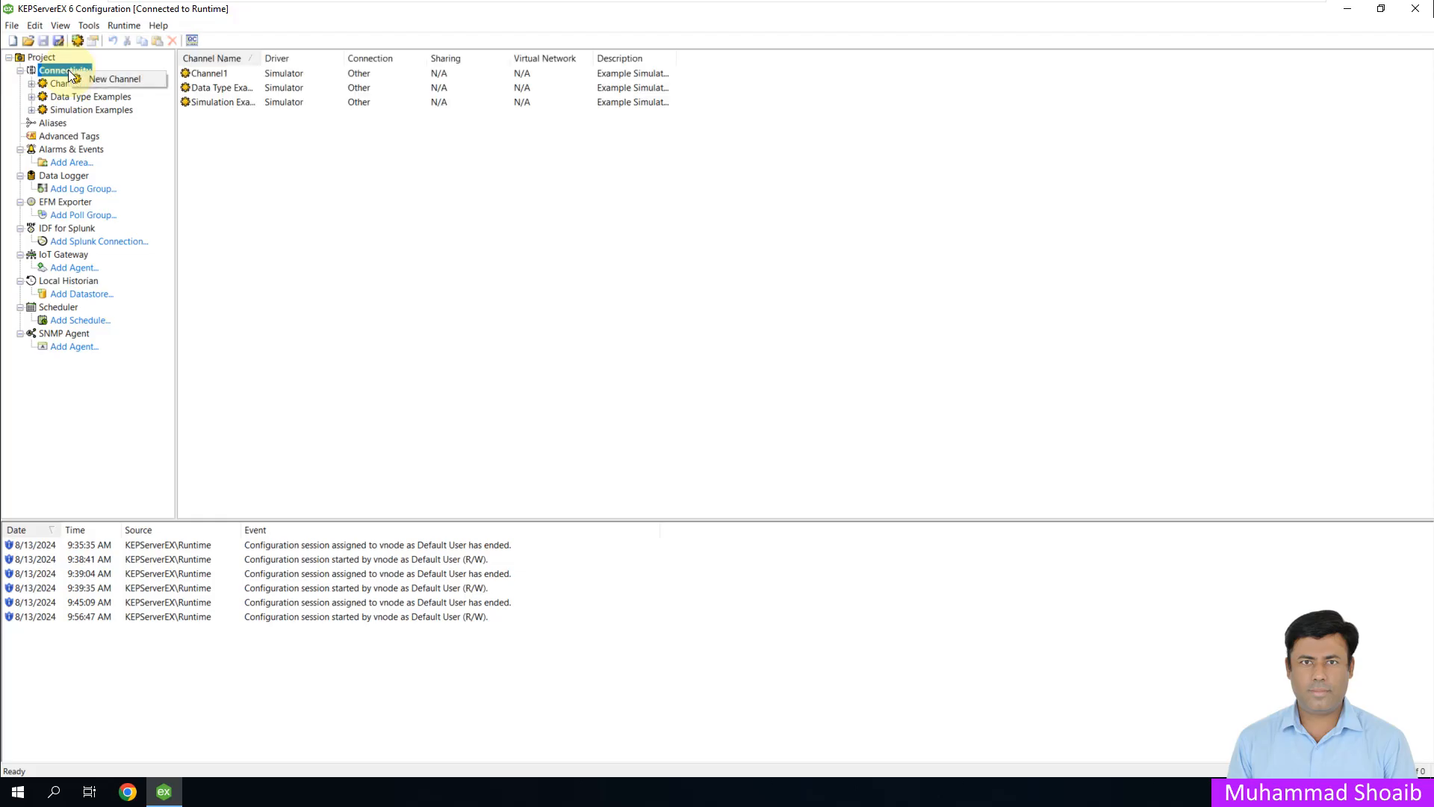
{"action": "left_click", "coordinate": [131, 79]}
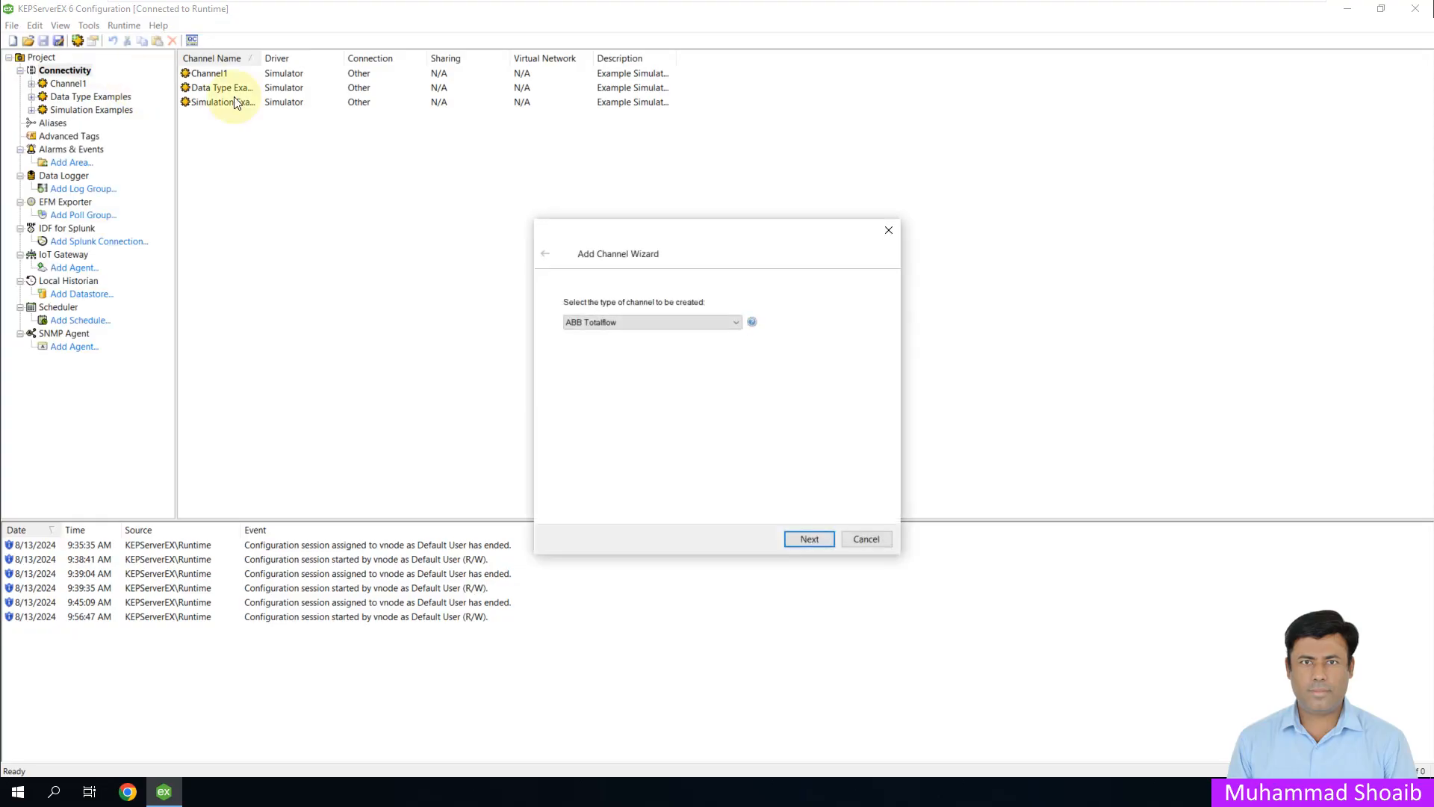
{"action": "left_click", "coordinate": [609, 324]}
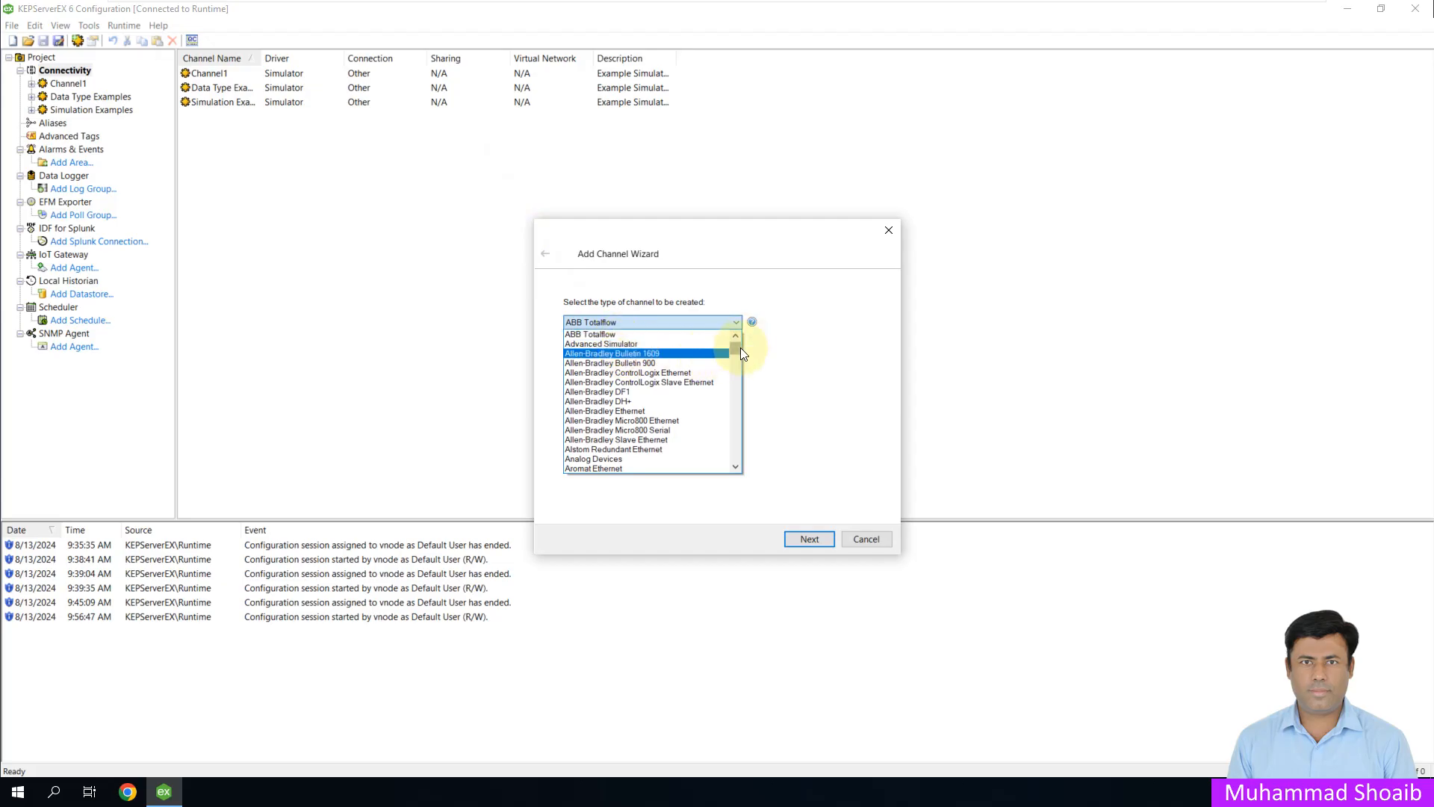
{"action": "left_click_drag", "start_coordinate": [740, 347], "coordinate": [738, 387]}
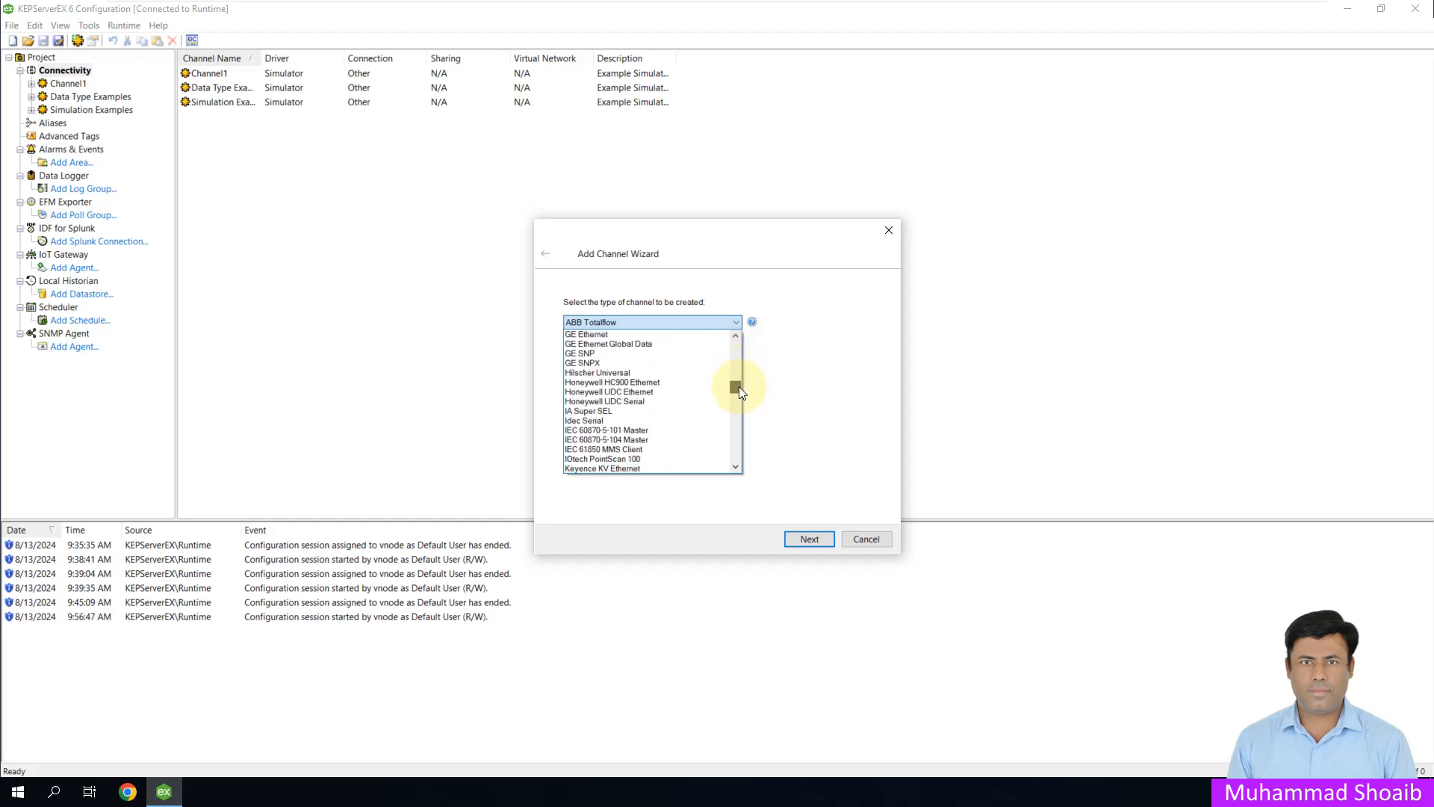
{"action": "left_click", "coordinate": [736, 468]}
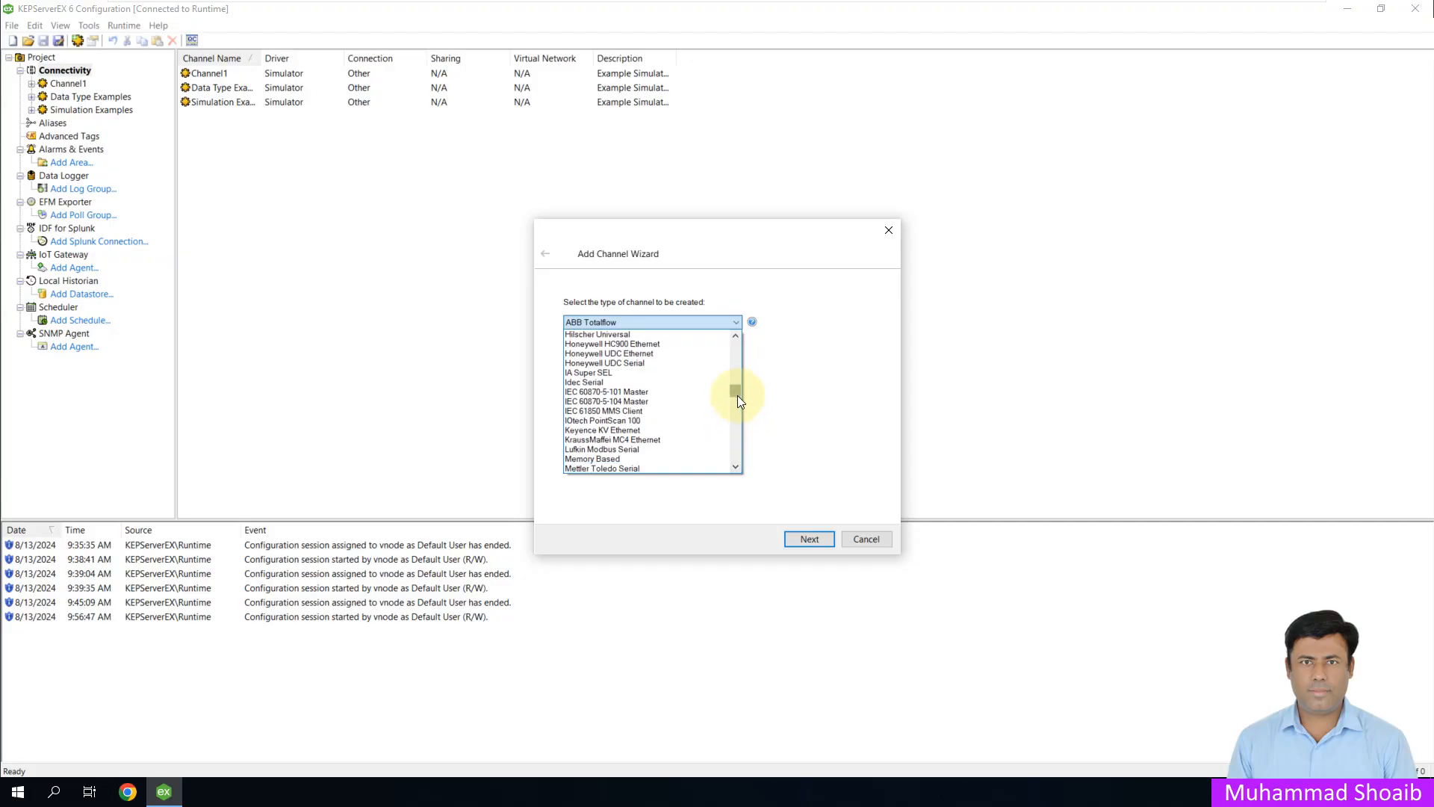
{"action": "left_click_drag", "start_coordinate": [738, 396], "coordinate": [738, 401]}
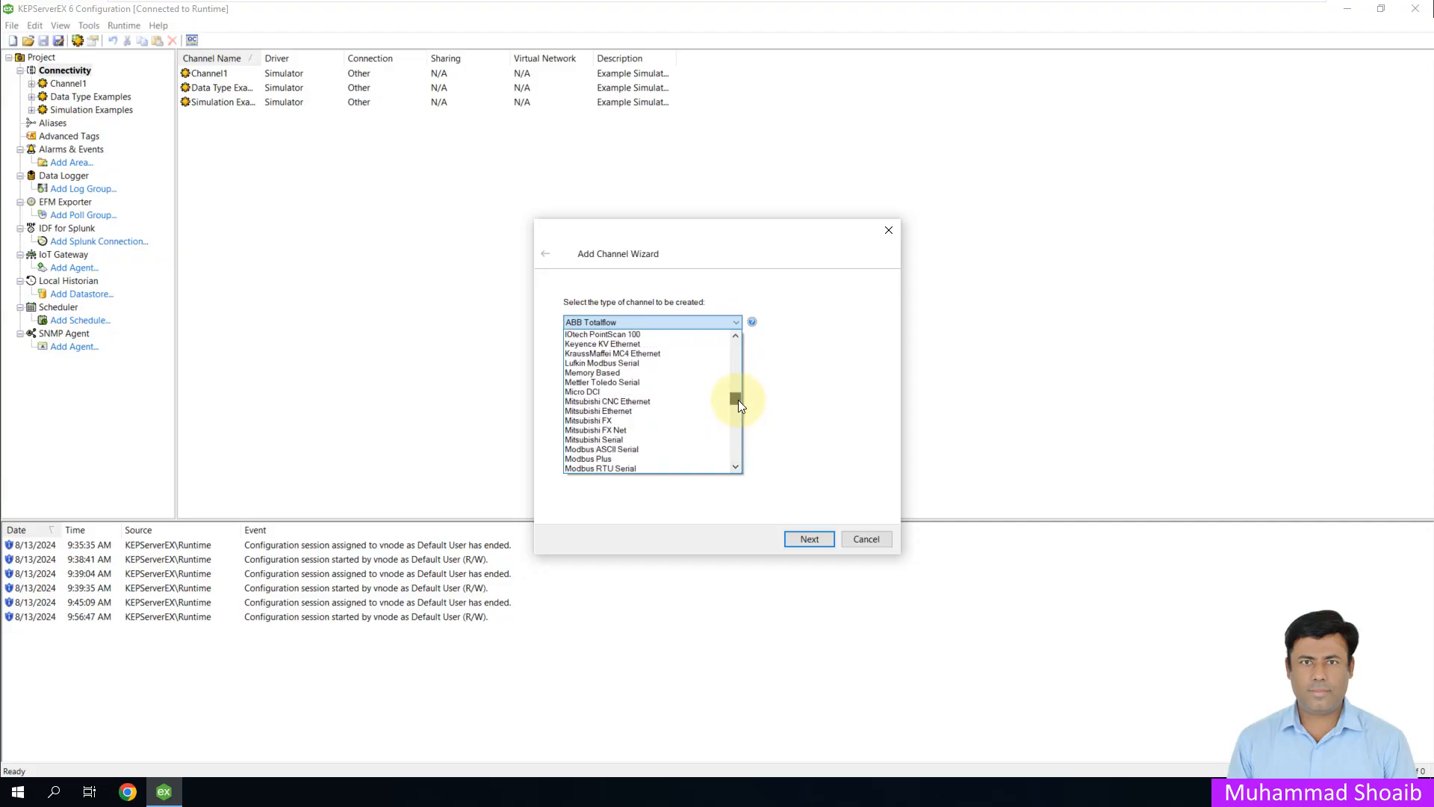
{"action": "left_click", "coordinate": [736, 466]}
{"action": "left_click", "coordinate": [736, 467]}
{"action": "left_click", "coordinate": [735, 467]}
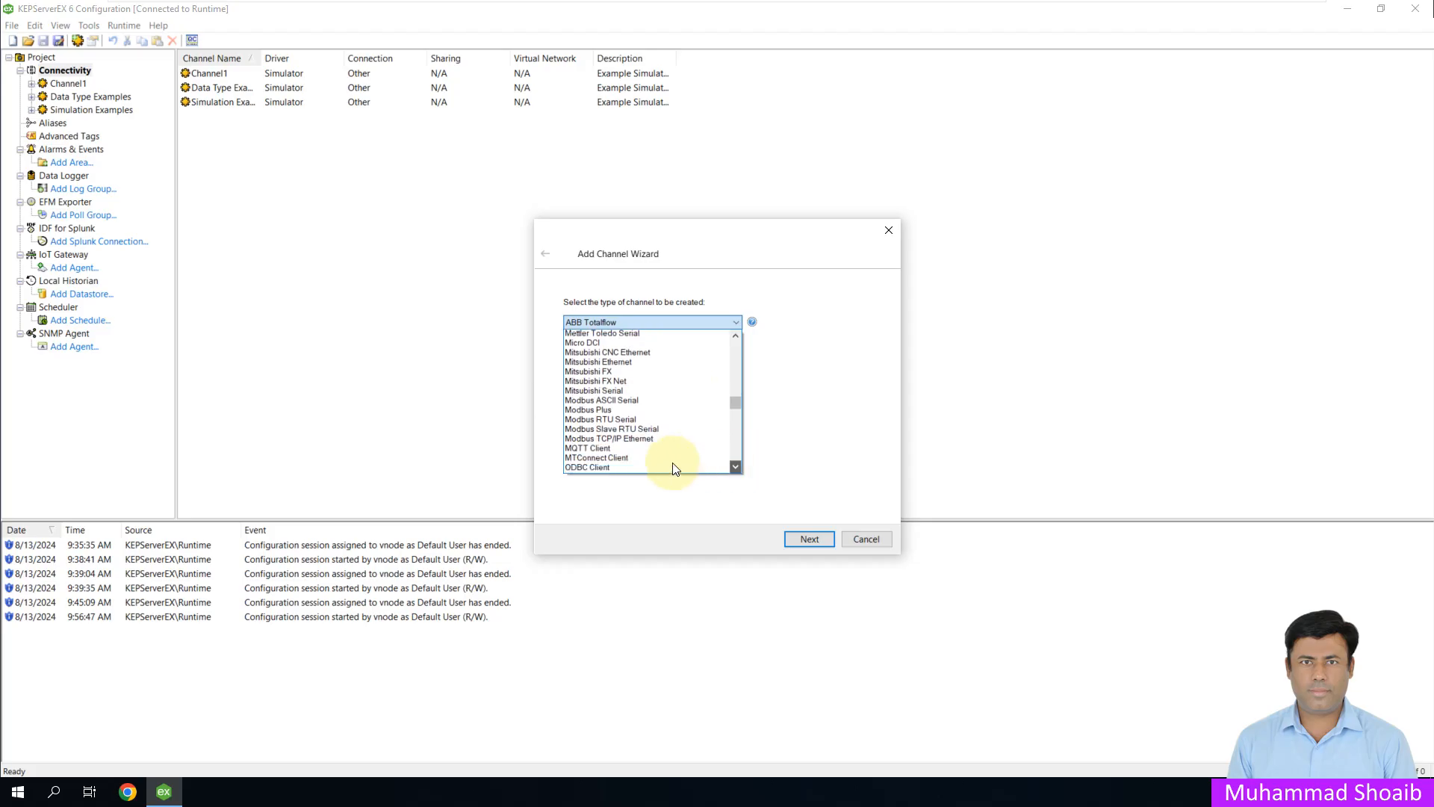
{"action": "left_click", "coordinate": [591, 431]}
{"action": "left_click", "coordinate": [596, 431]}
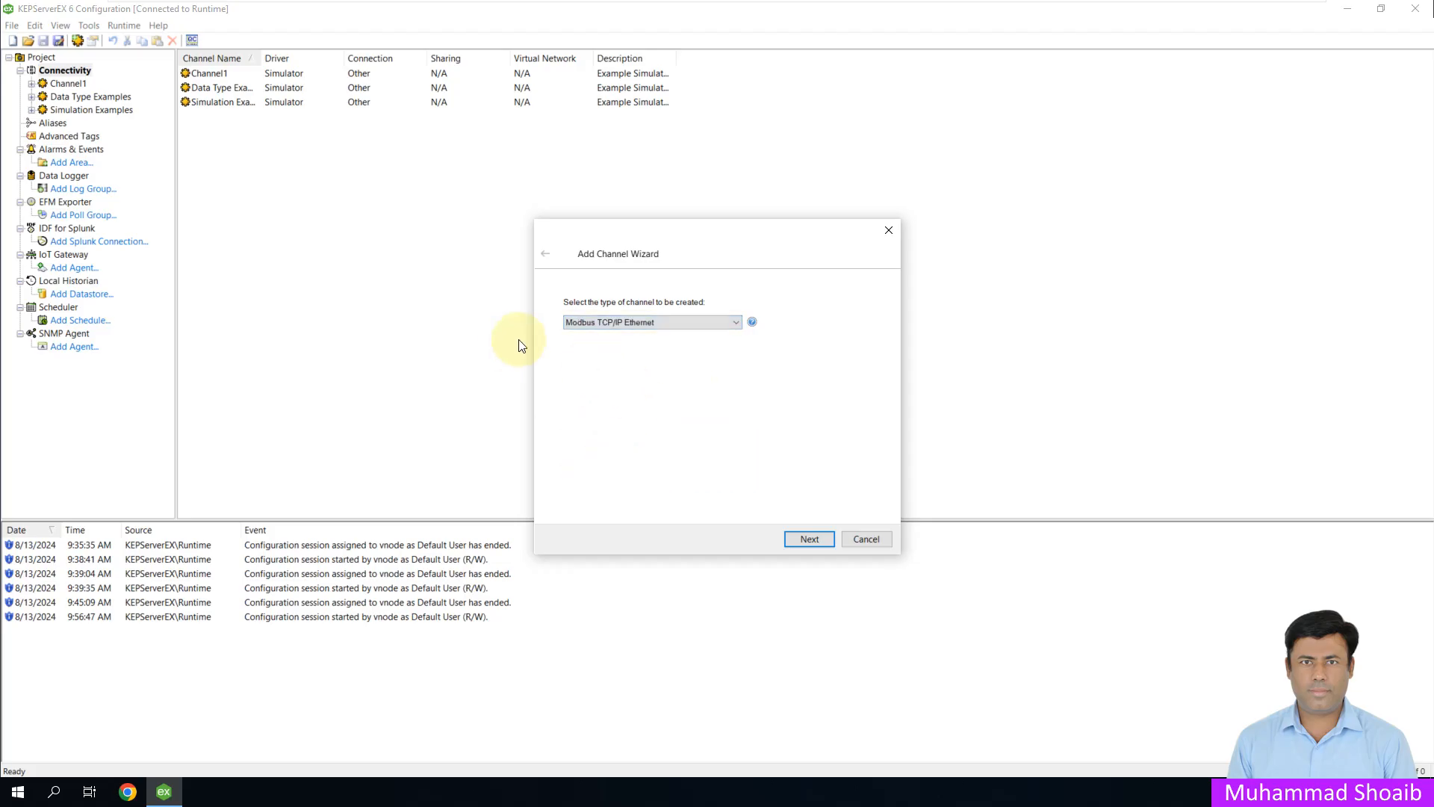
{"action": "left_click", "coordinate": [805, 539]}
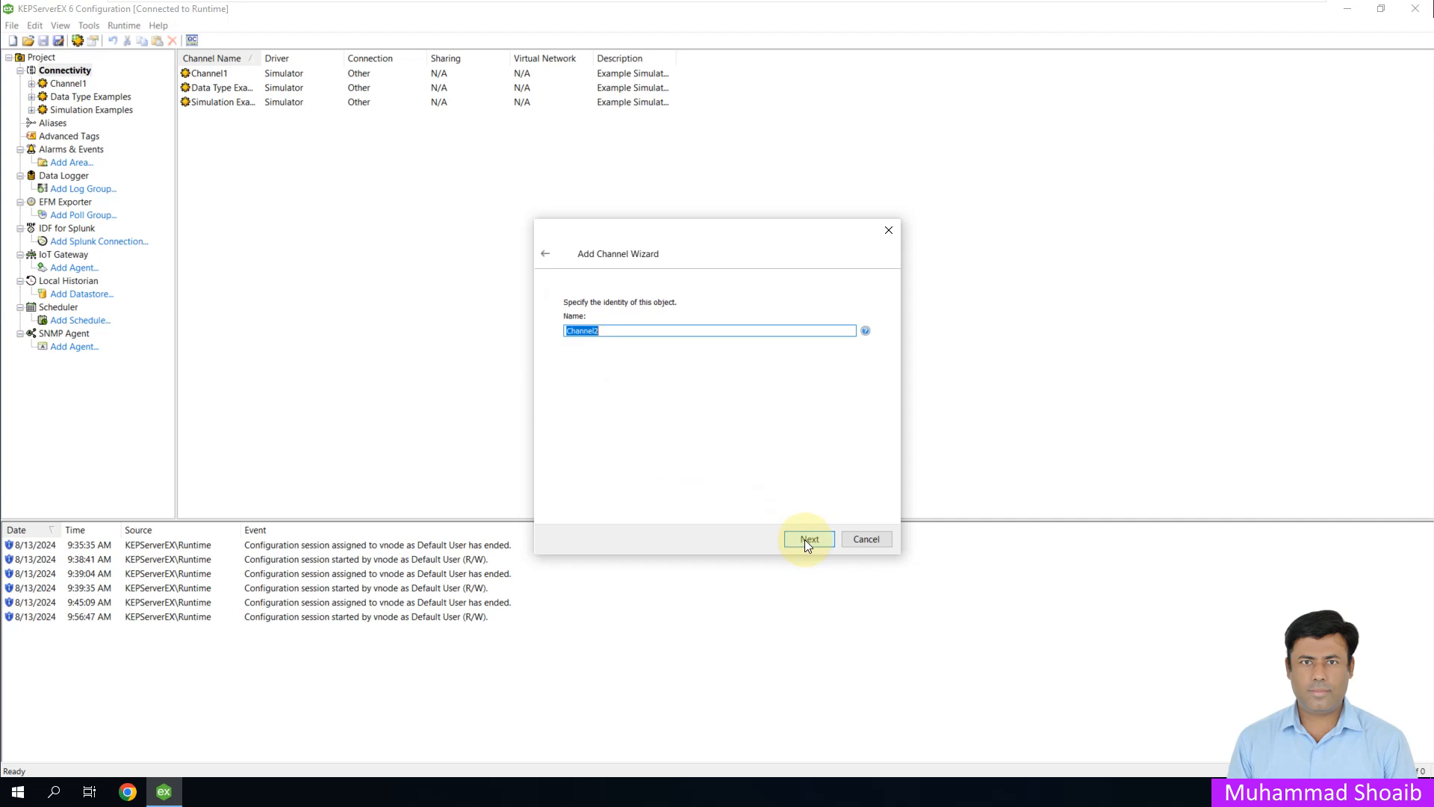
Name the new channel MODBUSC1
{"action": "type", "text": "m"}
{"action": "key", "text": "BackSpace"}
{"action": "type", "text": "mod"}
{"action": "key", "text": "BackSpace"}
{"action": "key", "text": "BackSpace"}
{"action": "key", "text": "BackSpace"}
{"action": "type", "text": "MODBUS"}
{"action": "left_click", "coordinate": [792, 539]}
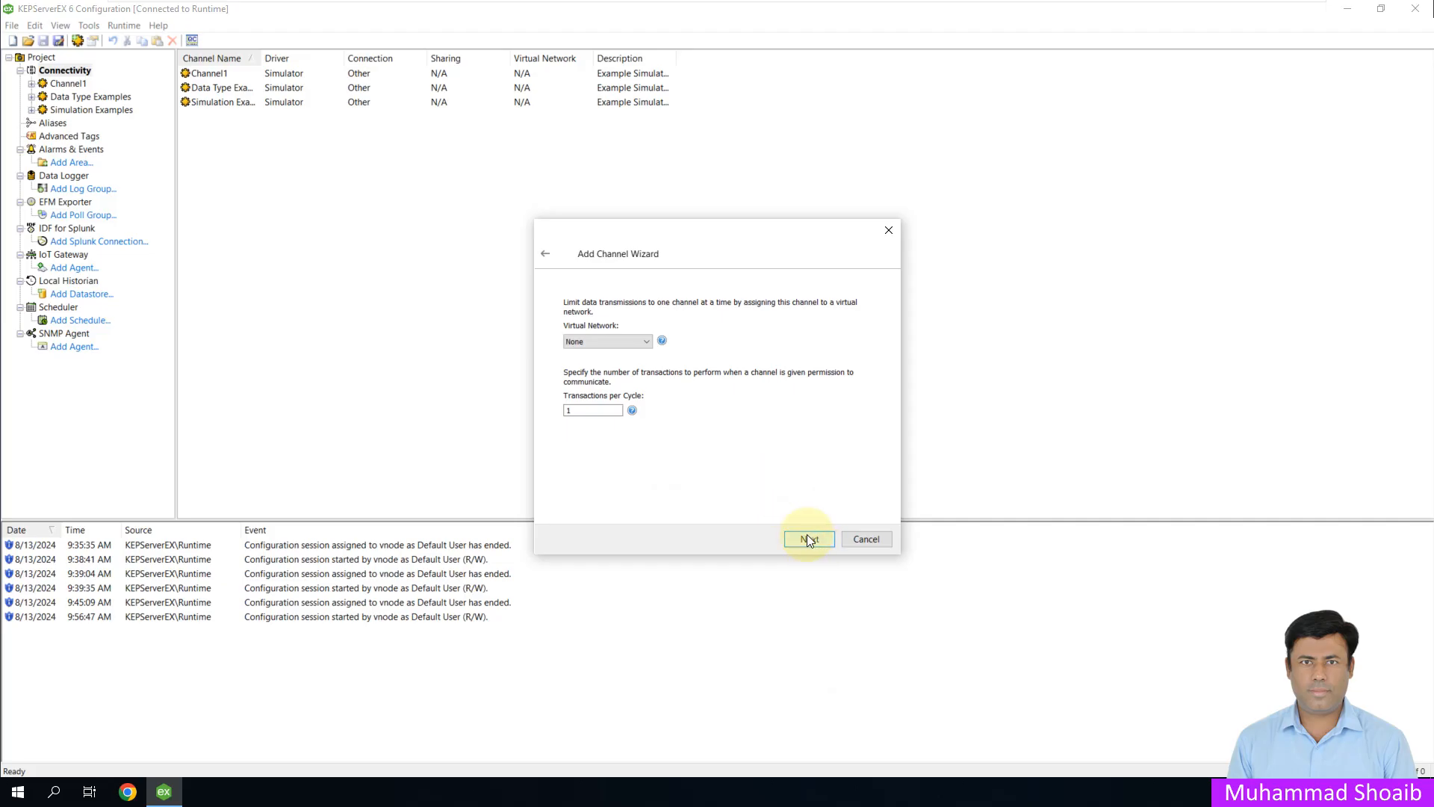
Keep the channel's default virtual network, Default network adapter, write optimization and floating-point settings
{"action": "left_click", "coordinate": [805, 539]}
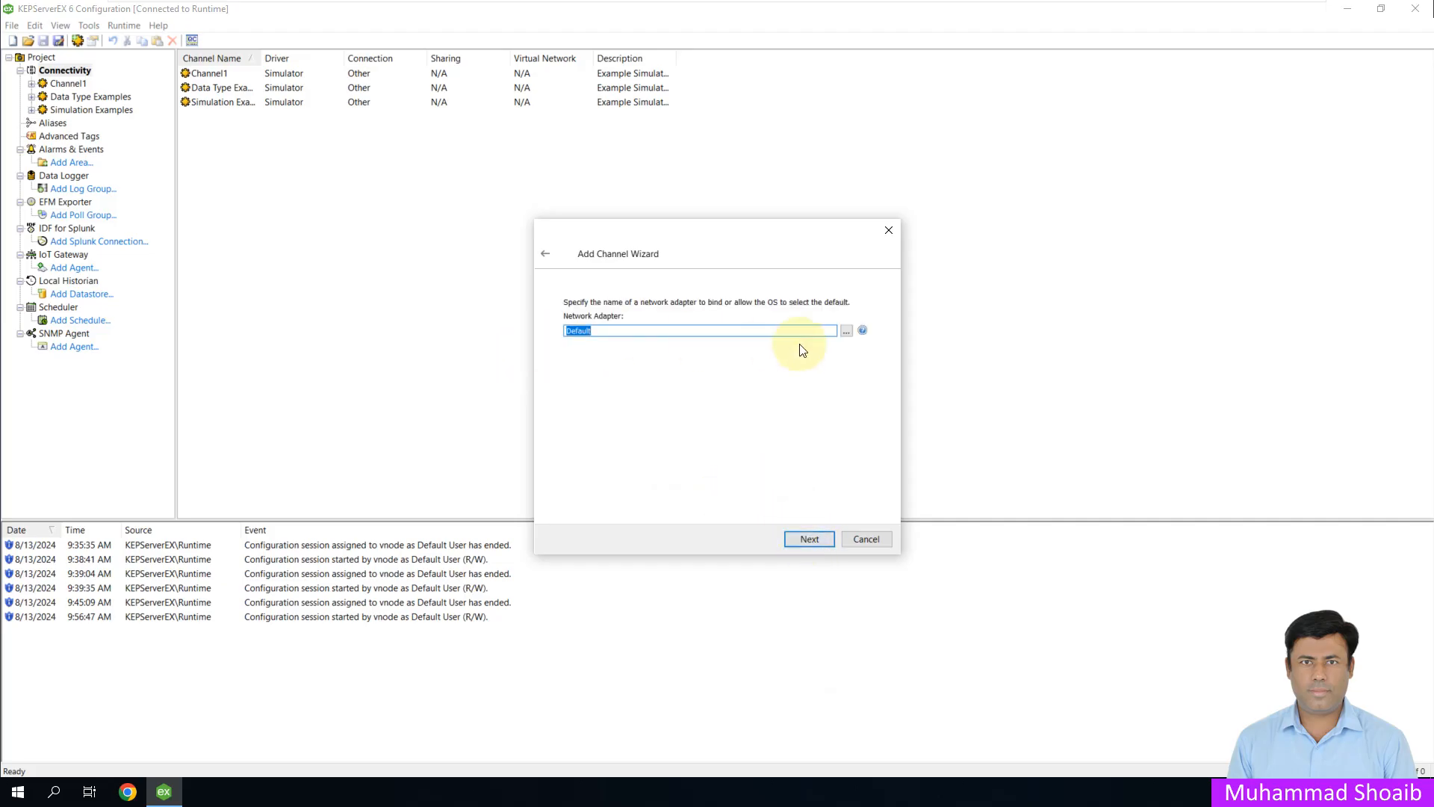
{"action": "left_click", "coordinate": [844, 333]}
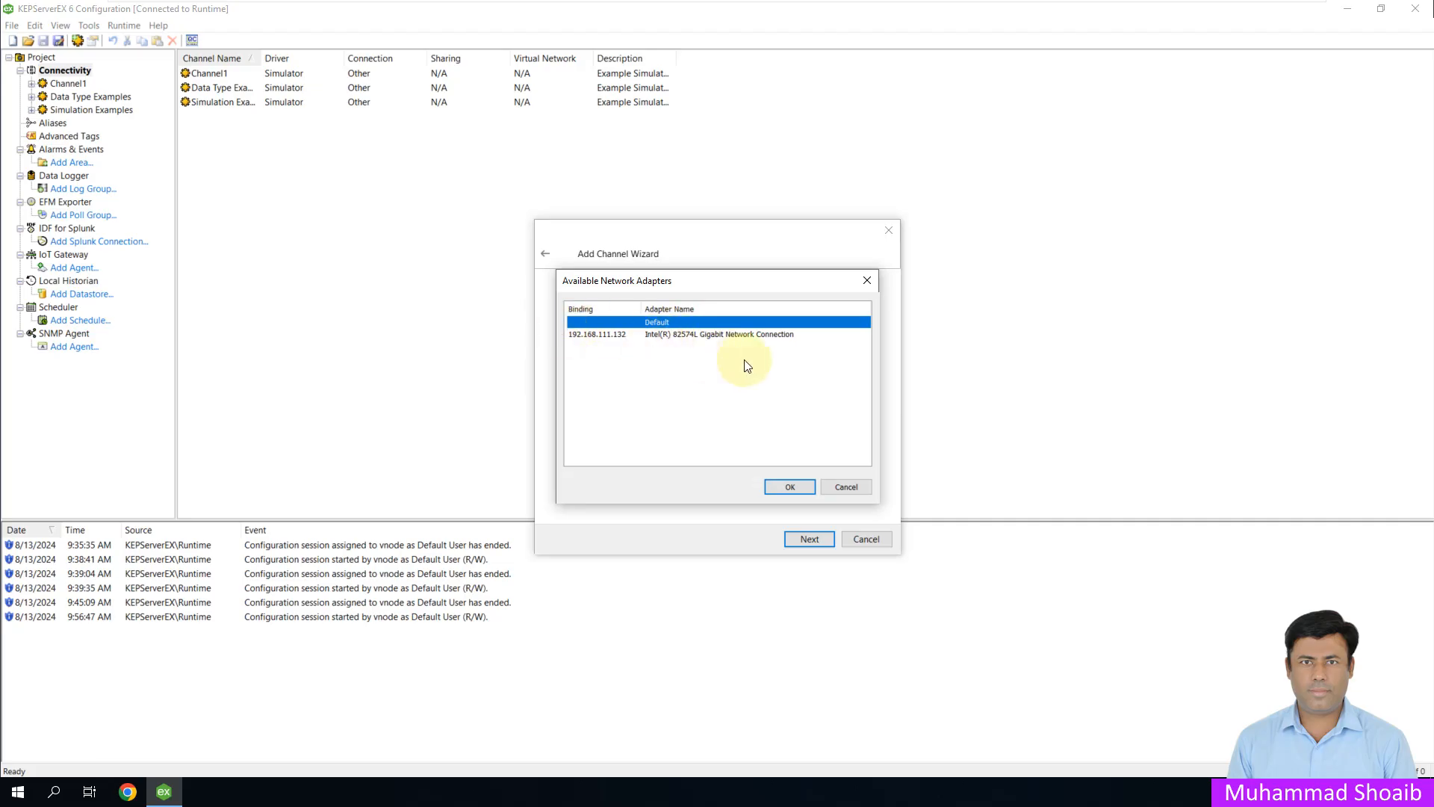
{"action": "left_click", "coordinate": [859, 487]}
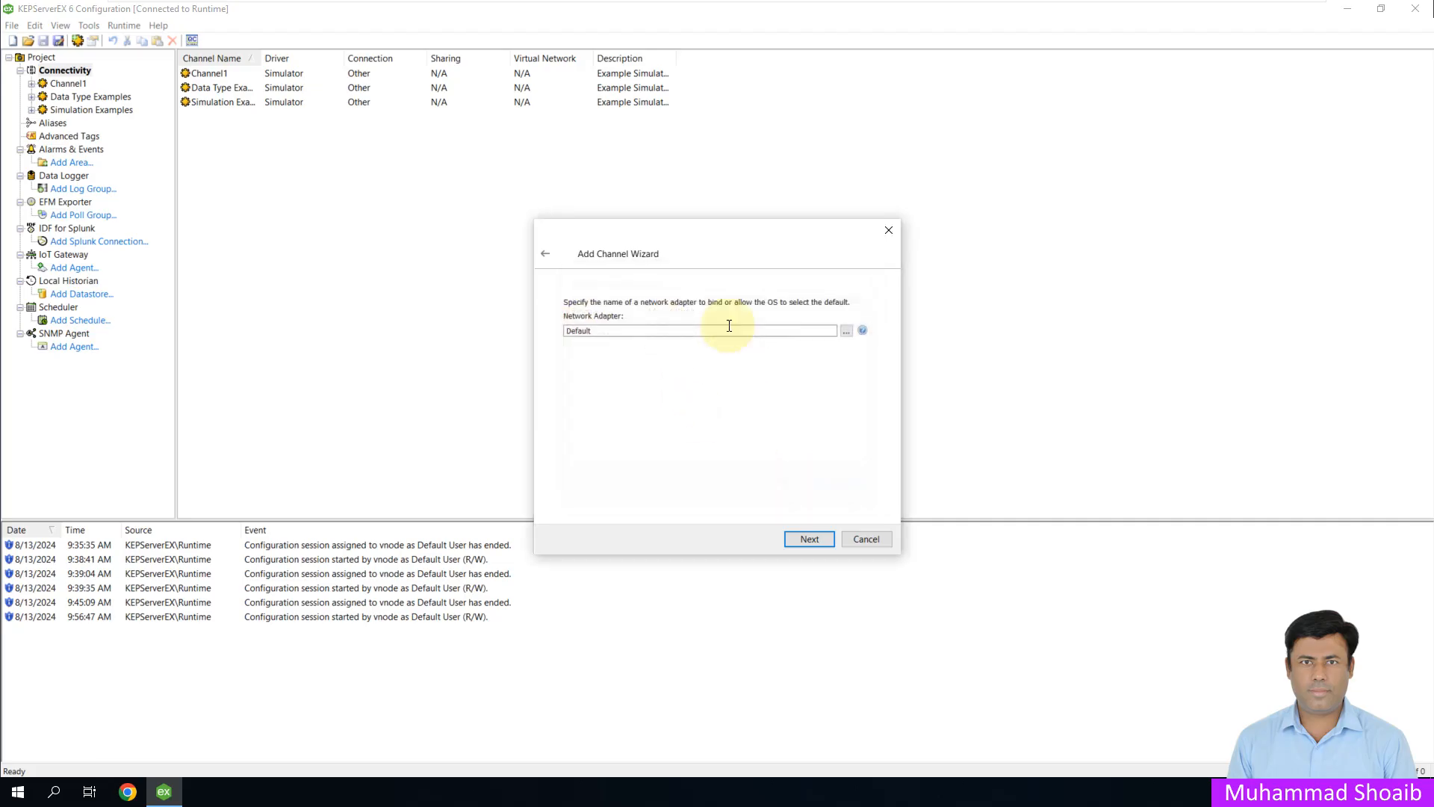
{"action": "left_click", "coordinate": [807, 542]}
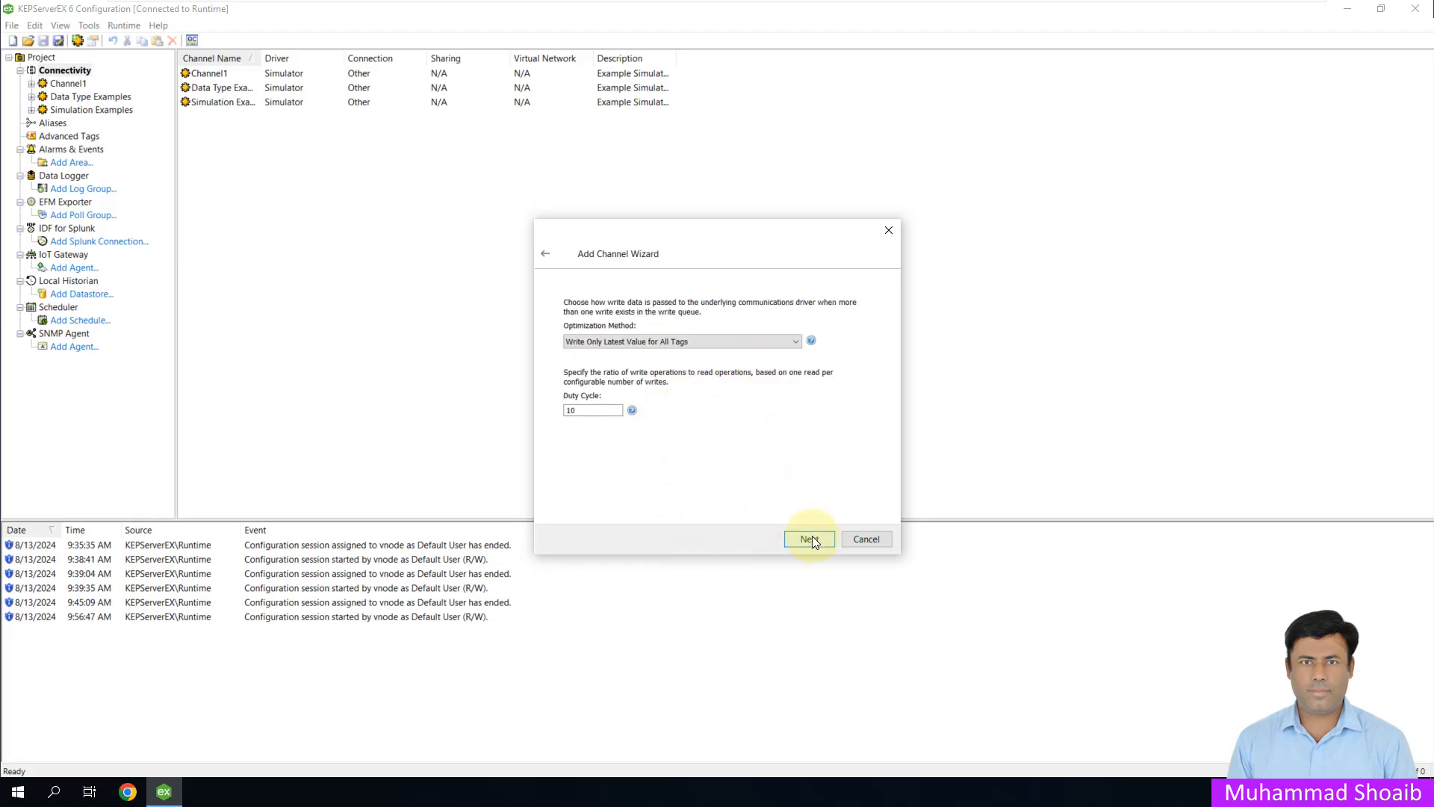
{"action": "left_click", "coordinate": [812, 540]}
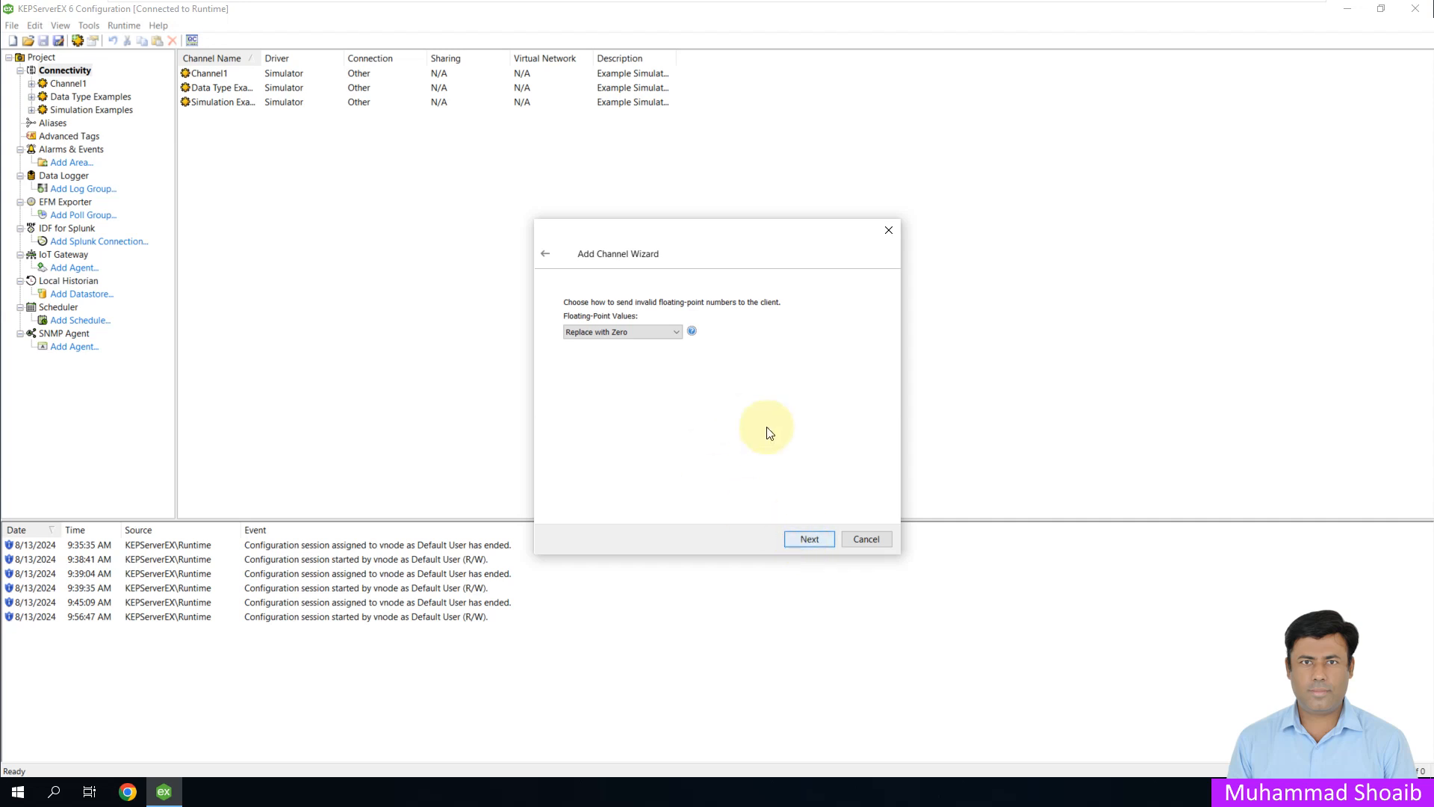
{"action": "left_click", "coordinate": [818, 541]}
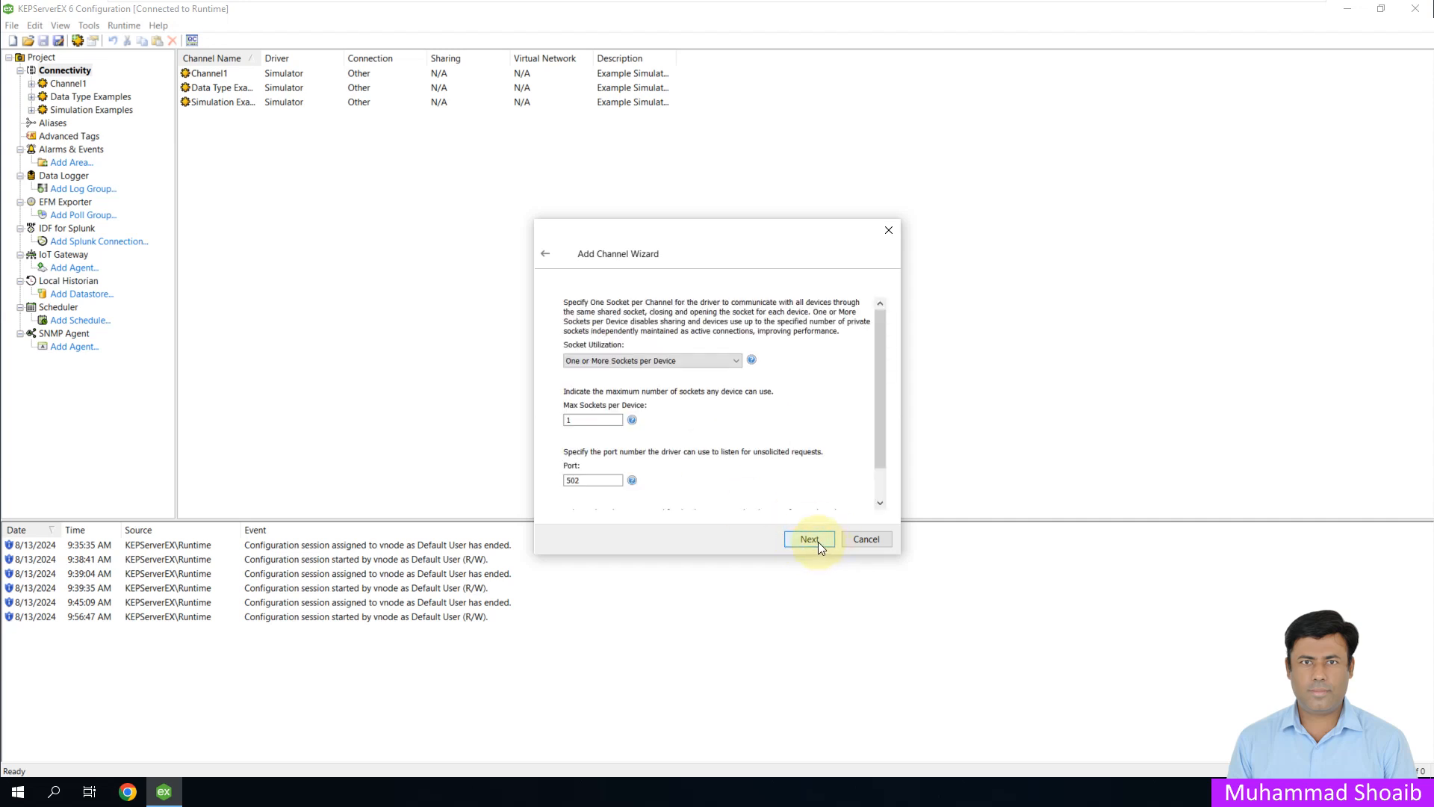
Keep port 502 and the TCP/IP protocol for unsolicited requests, and finish creating the channel
{"action": "left_click_drag", "start_coordinate": [880, 438], "coordinate": [883, 491]}
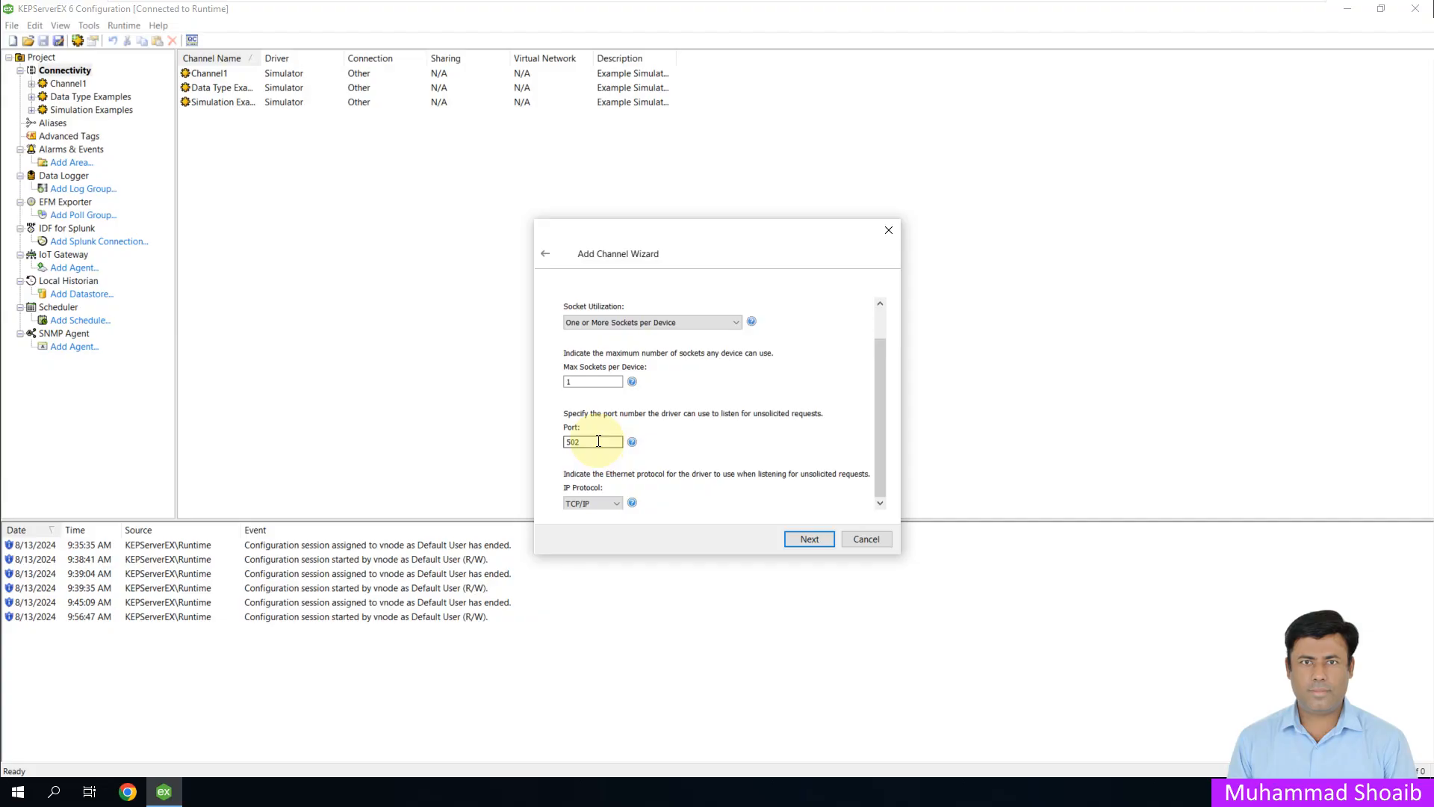
{"action": "left_click_drag", "start_coordinate": [598, 441], "coordinate": [525, 431]}
{"action": "left_click", "coordinate": [612, 505]}
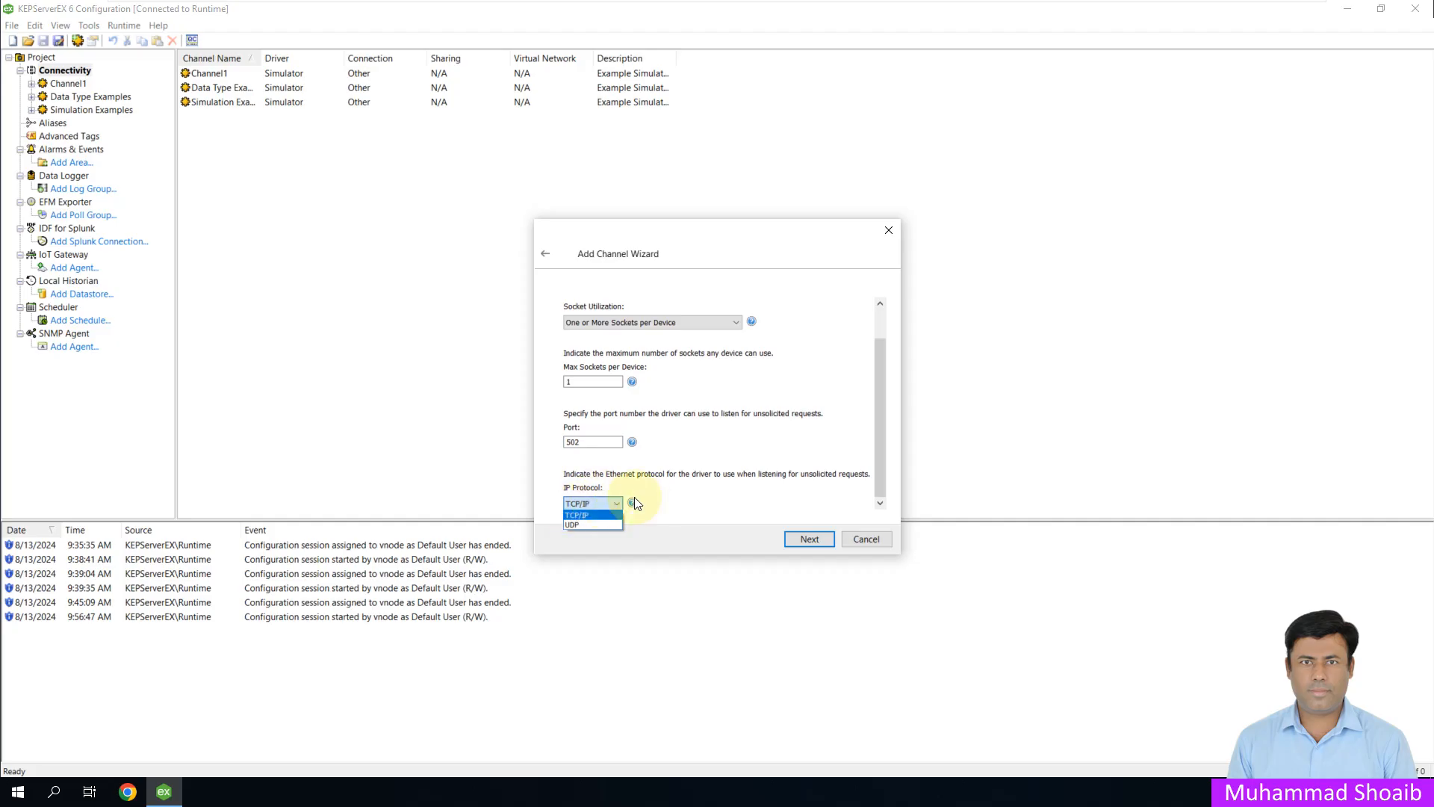
{"action": "left_click", "coordinate": [590, 498]}
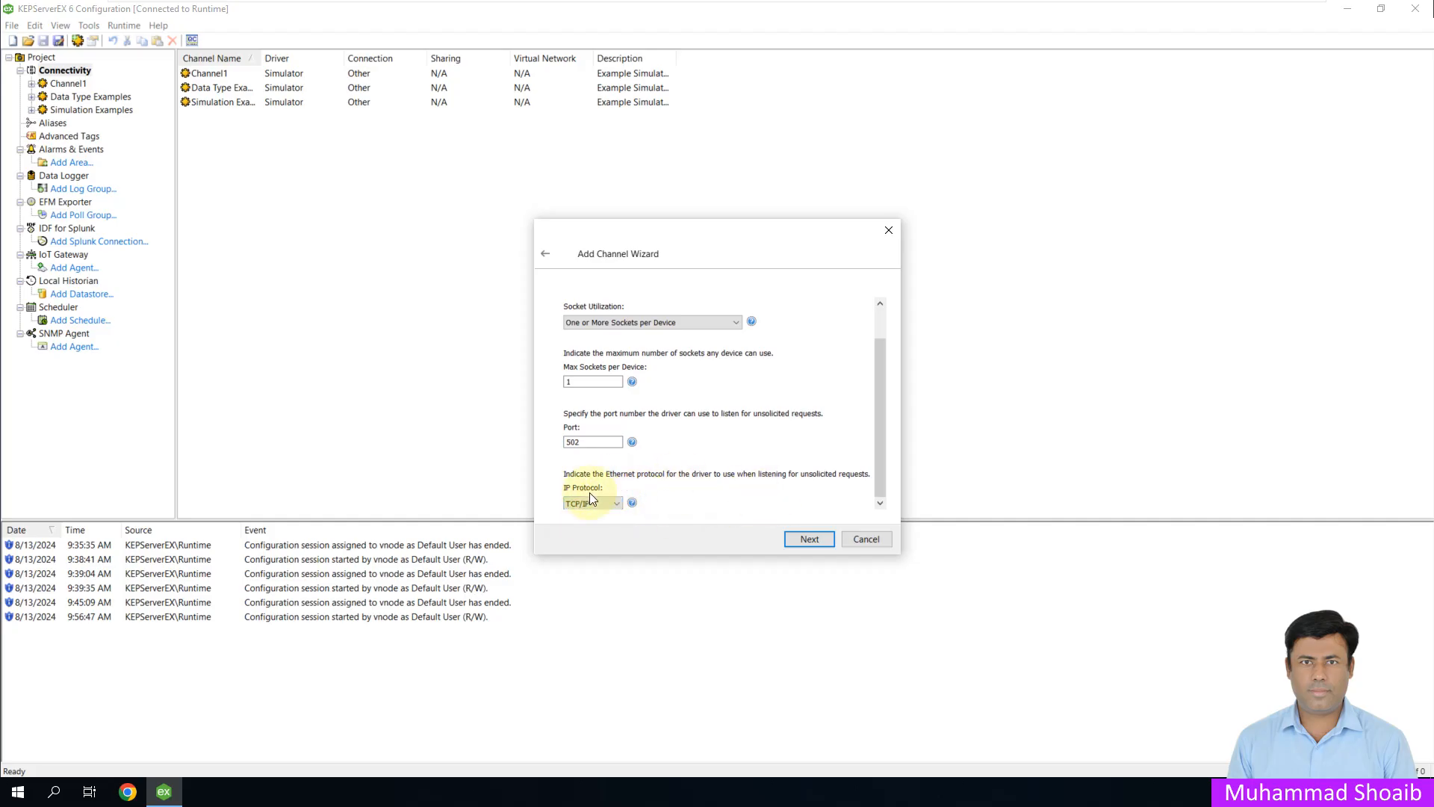
{"action": "left_click", "coordinate": [804, 538]}
{"action": "left_click", "coordinate": [806, 541]}
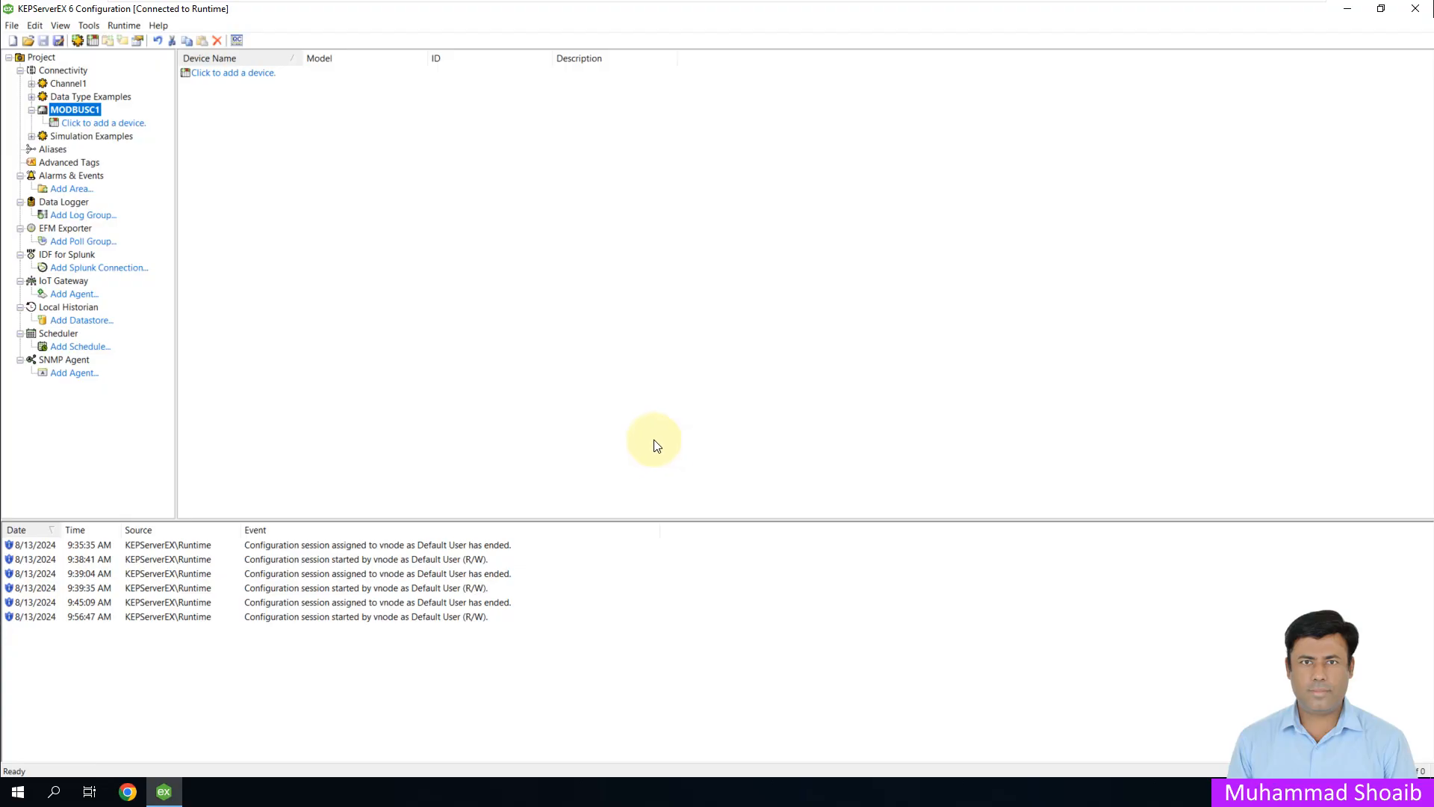
Add a device to the MODBUSC1 channel and name it MODBUSD1
{"action": "left_click", "coordinate": [218, 73]}
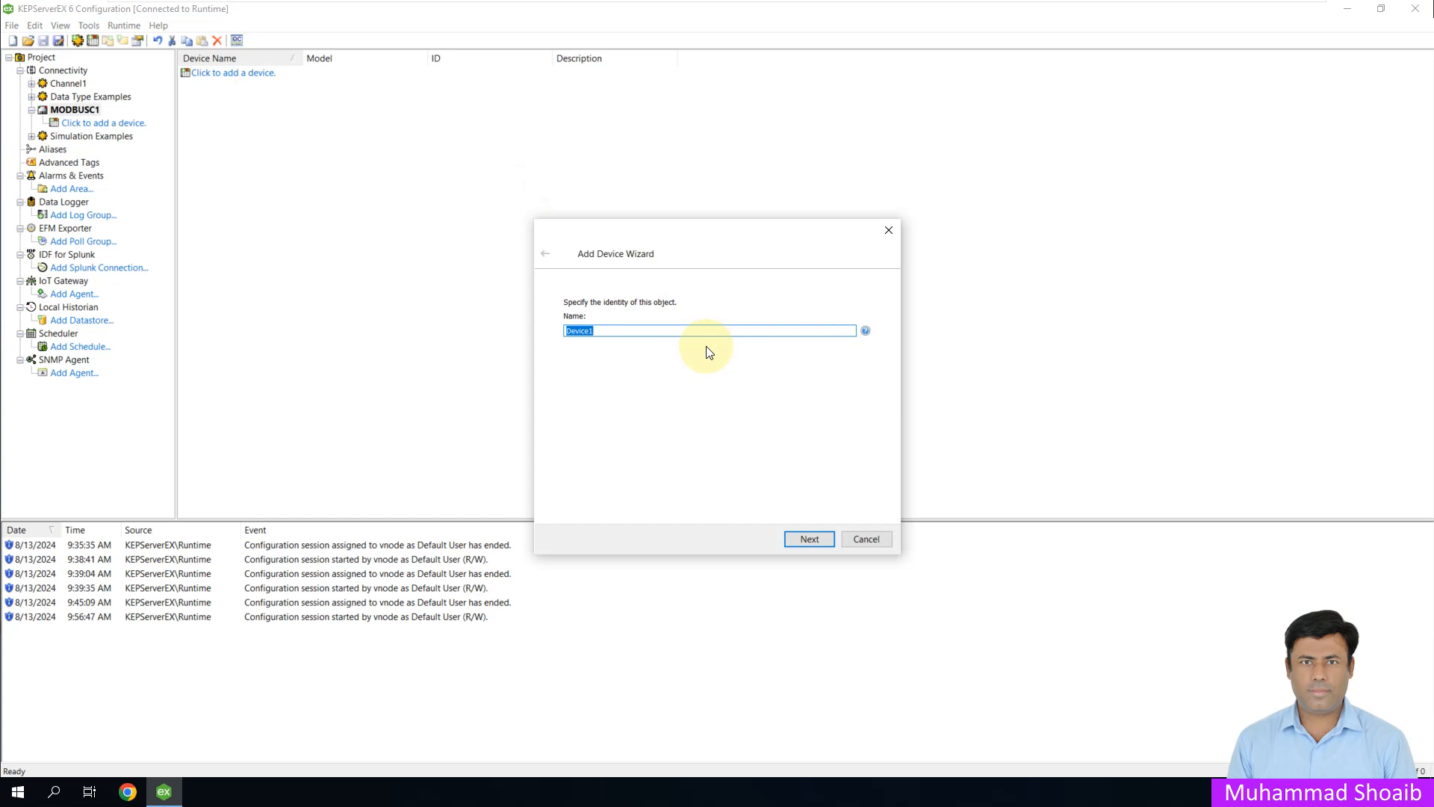
{"action": "type", "text": "m"}
{"action": "key", "text": "BackSpace"}
{"action": "type", "text": "M"}
{"action": "type", "text": "O"}
{"action": "type", "text": "DB"}
{"action": "type", "text": "B"}
{"action": "type", "text": "USD1"}
{"action": "left_click", "coordinate": [801, 537]}
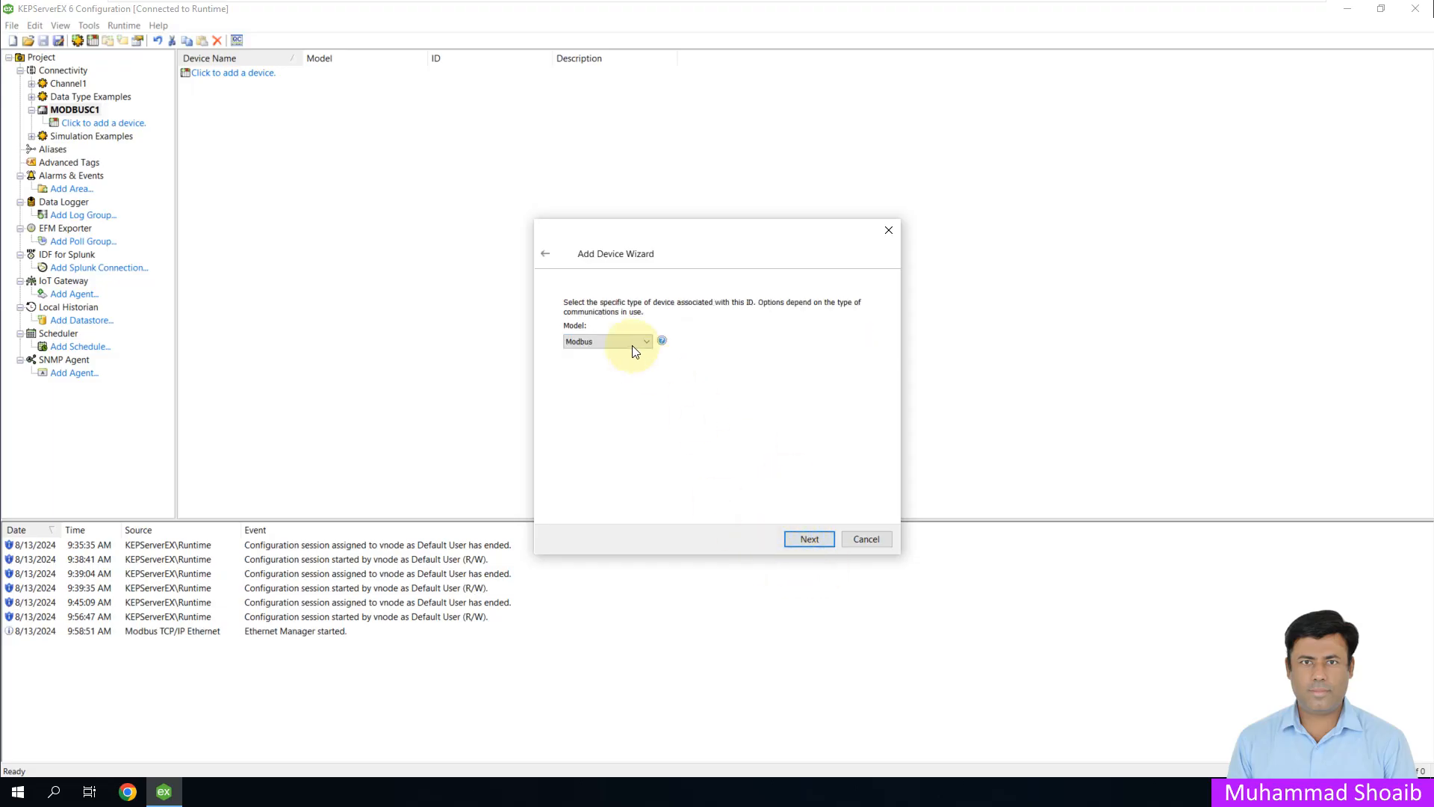
Keep the Modbus model for the device and set its ID to <192.168.0.100>.1
{"action": "left_click", "coordinate": [795, 539]}
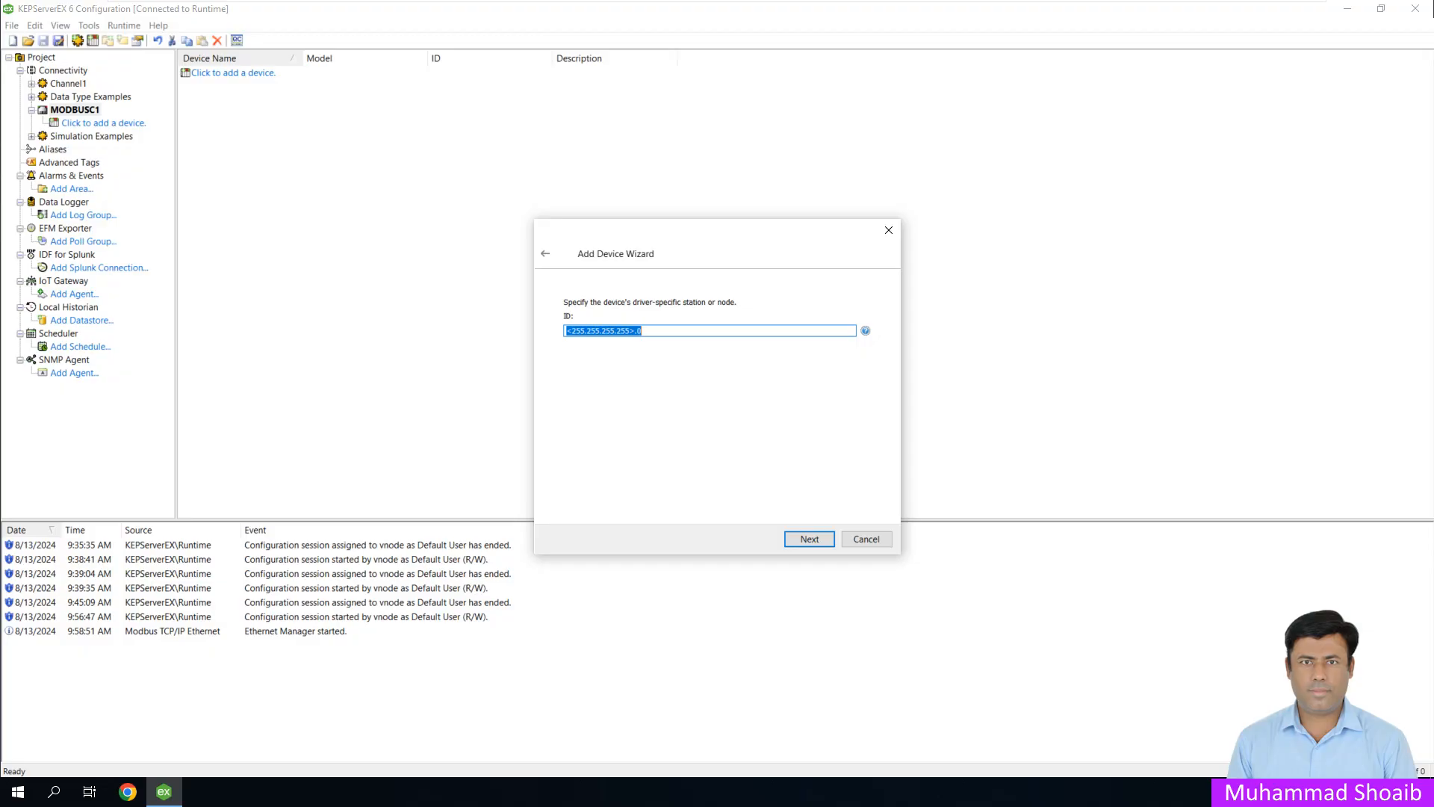
{"action": "left_click", "coordinate": [628, 330]}
{"action": "double_click", "coordinate": [628, 330]}
{"action": "left_click", "coordinate": [627, 333]}
{"action": "left_click_drag", "start_coordinate": [629, 330], "coordinate": [572, 330]}
{"action": "type", "text": "192"}
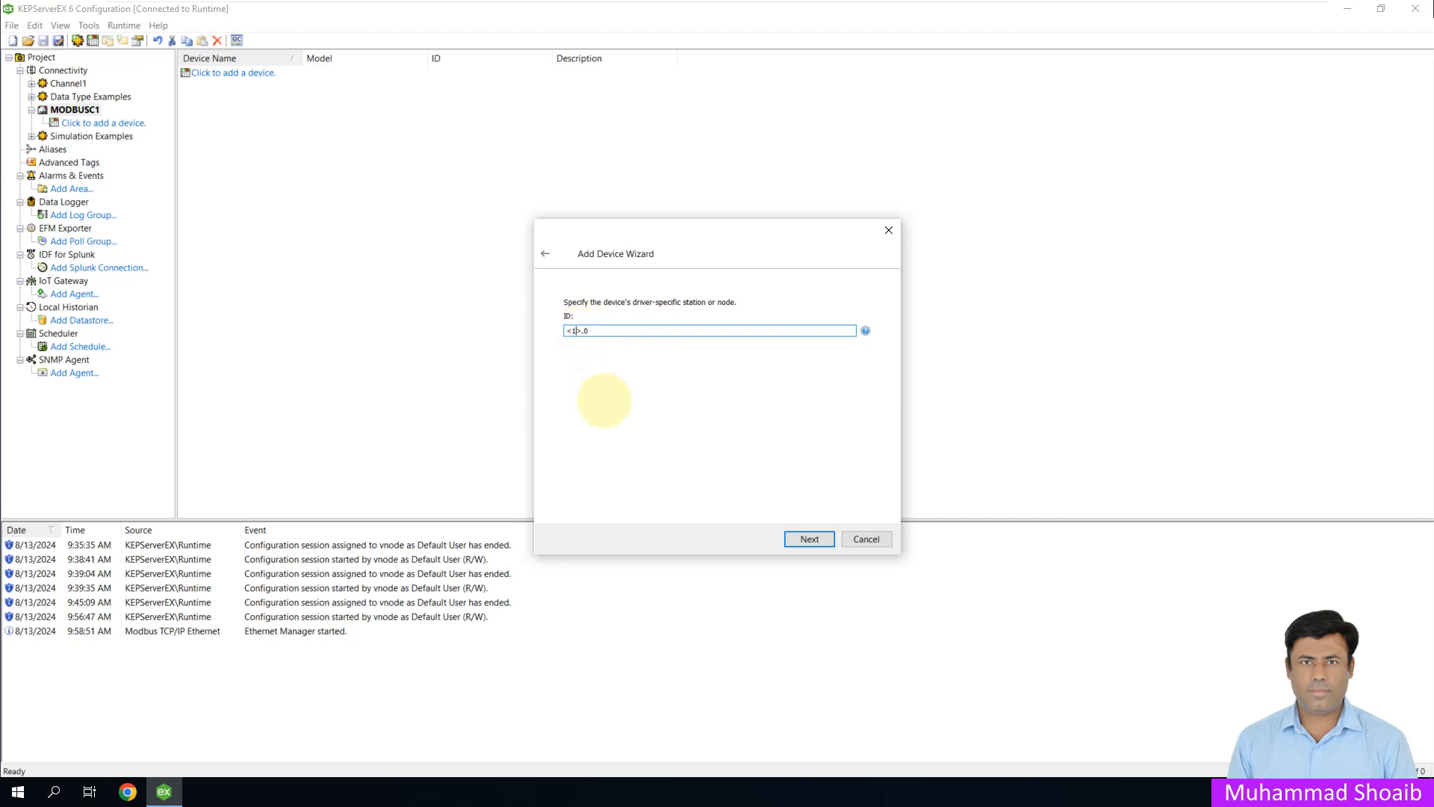
{"action": "type", "text": ".168.0.100"}
{"action": "key", "text": "BackSpace"}
{"action": "type", "text": "1"}
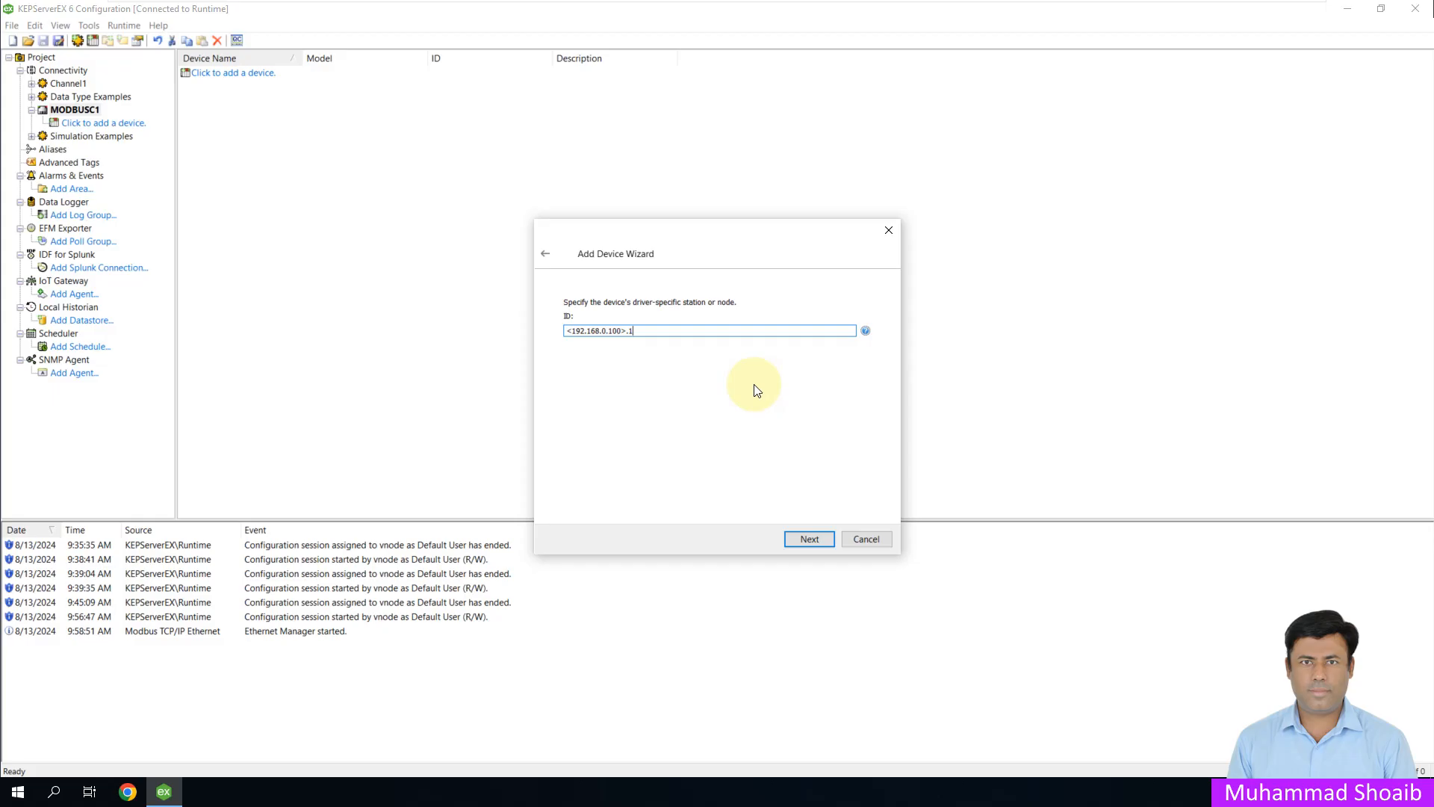
{"action": "left_click", "coordinate": [813, 540]}
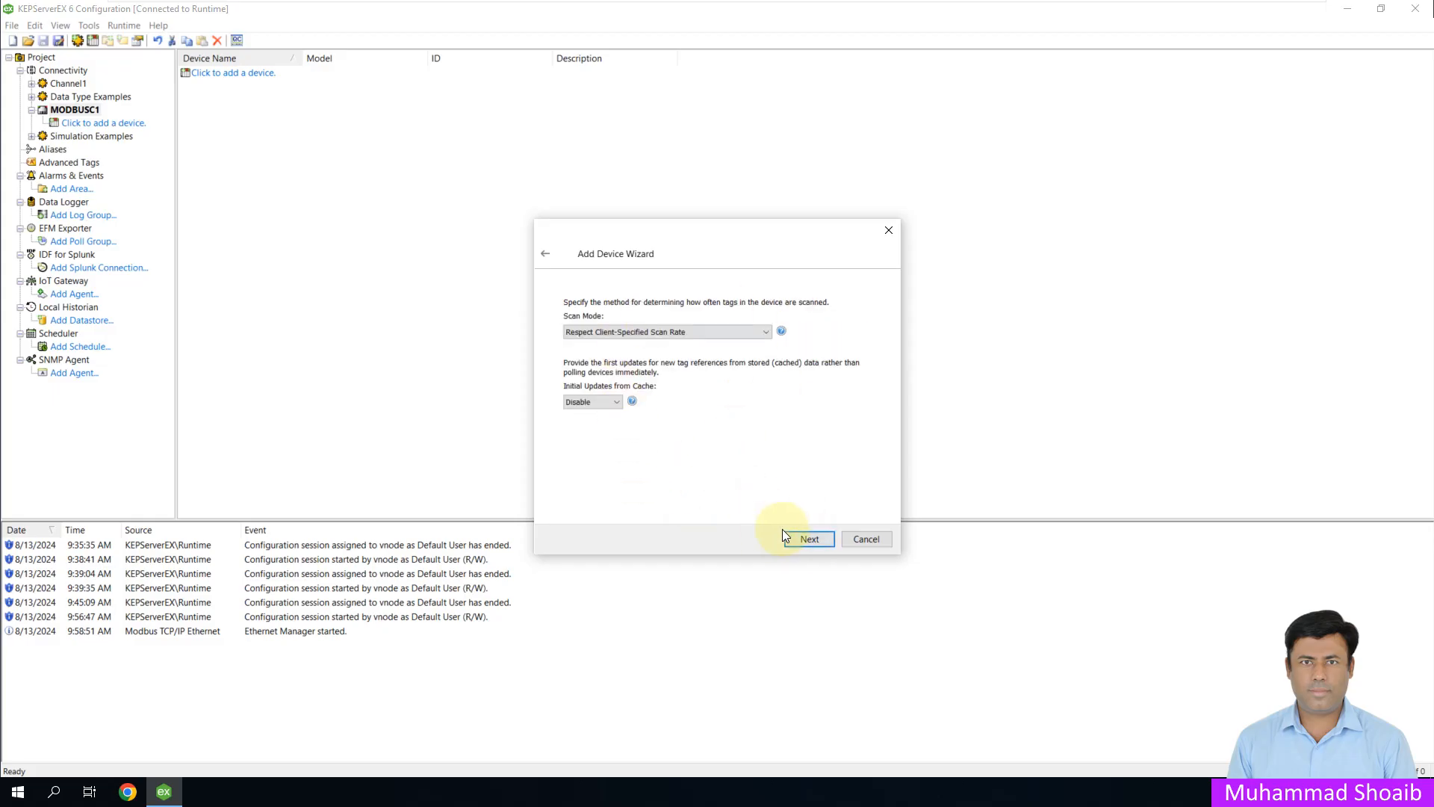
Accept the device's default scan mode, communication timeouts, demote-on-failure and automatic tag generation settings
{"action": "left_click", "coordinate": [805, 540]}
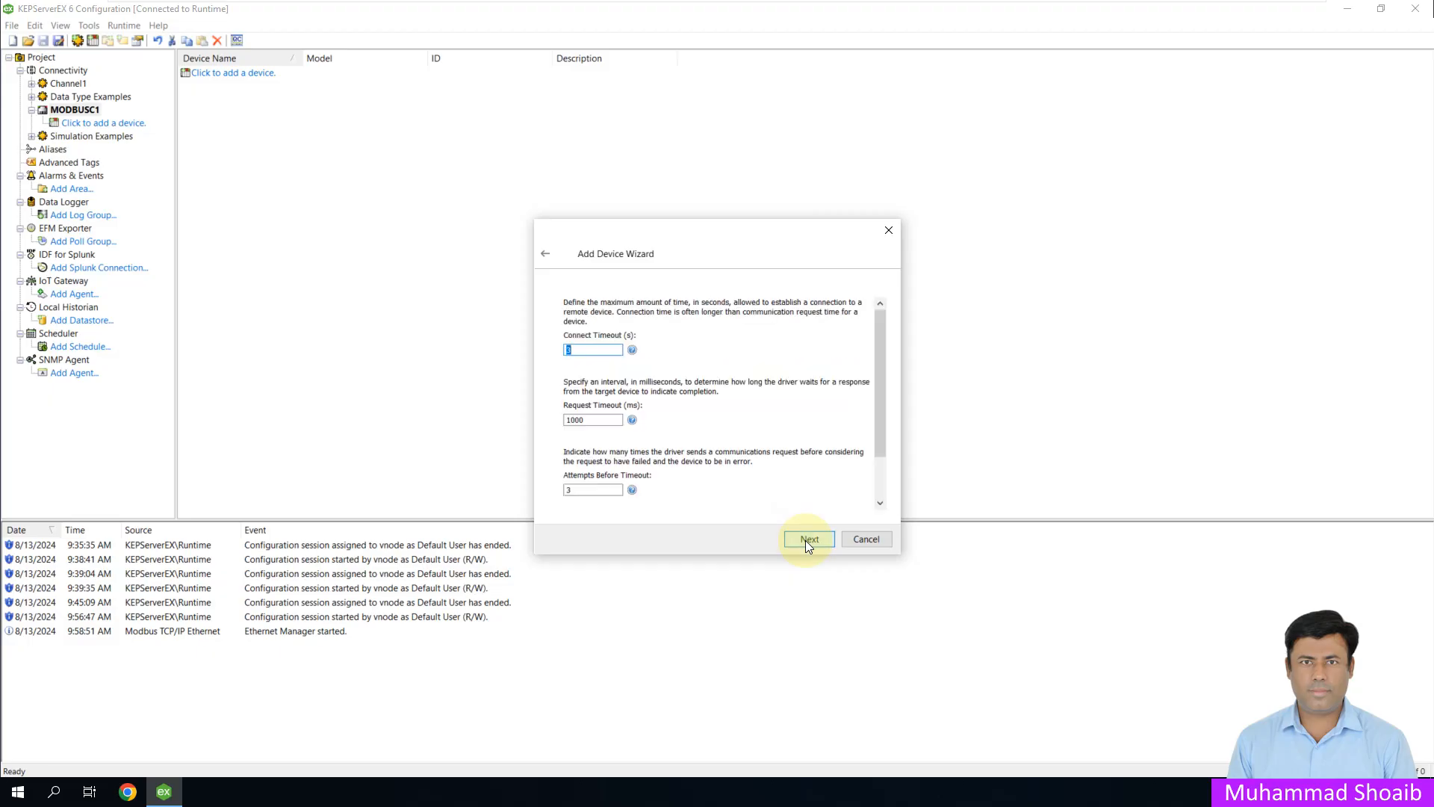
{"action": "left_click_drag", "start_coordinate": [879, 428], "coordinate": [880, 467]}
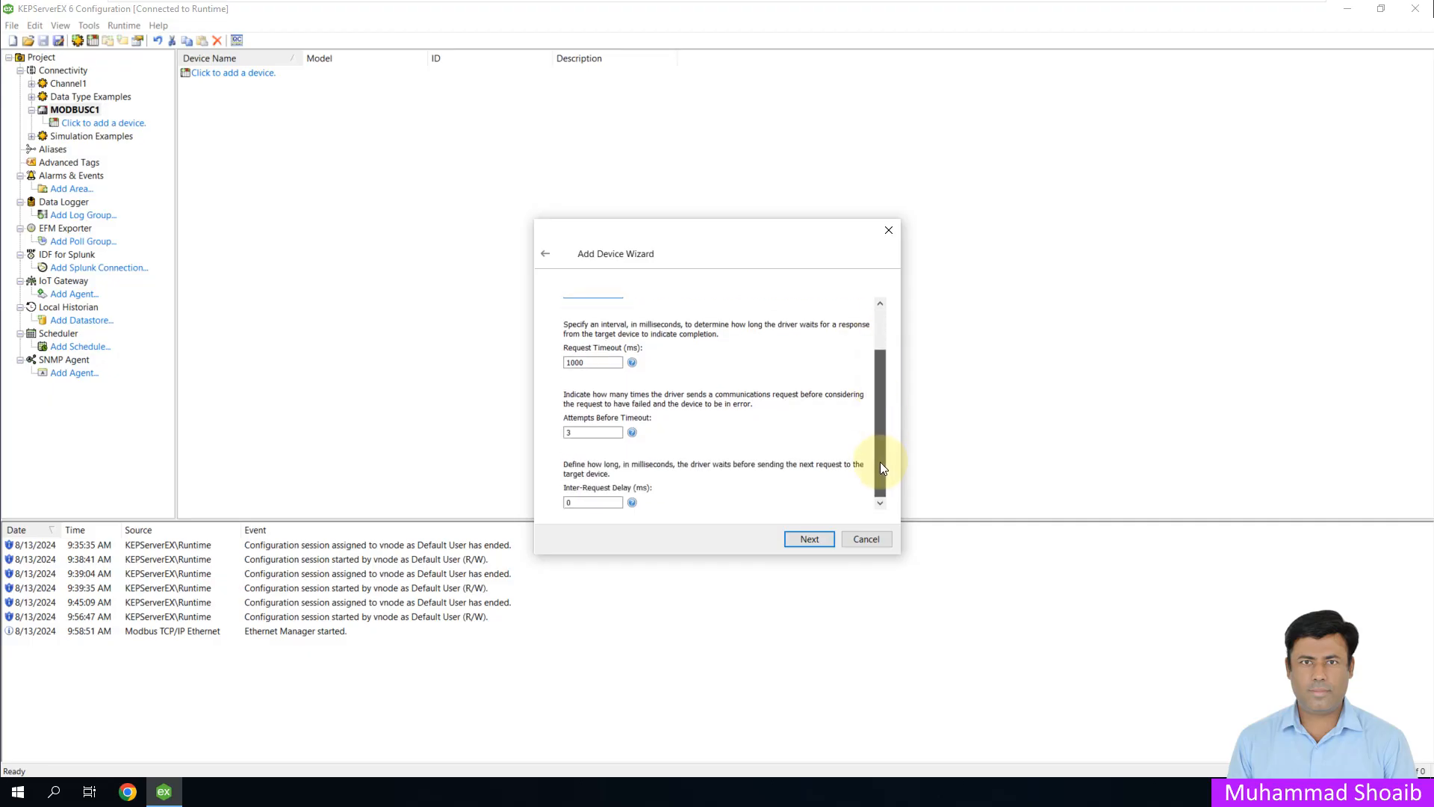
{"action": "left_click", "coordinate": [804, 540]}
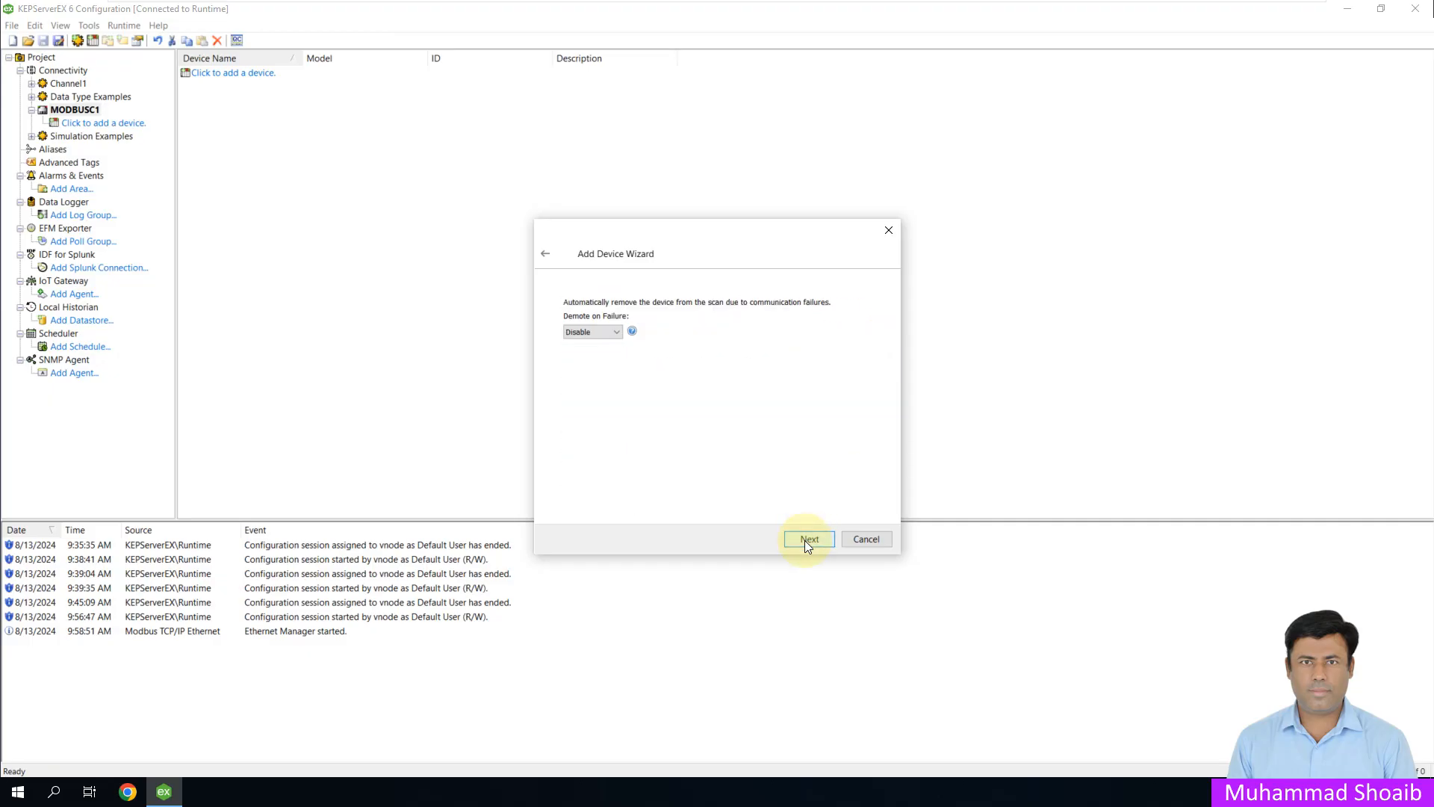
{"action": "left_click", "coordinate": [805, 540]}
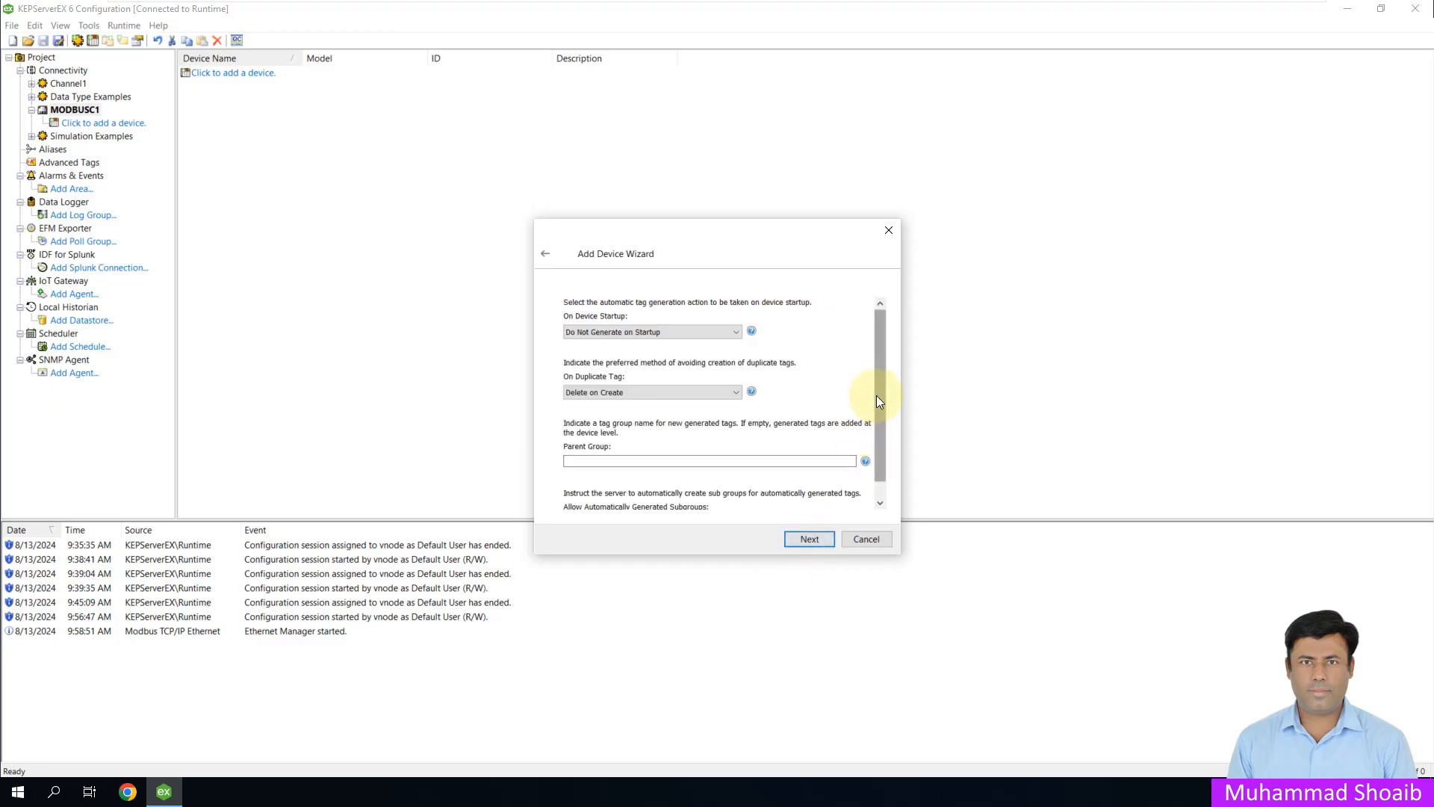
{"action": "scroll", "coordinate": [878, 401], "scroll_direction": "down", "scroll_amount": 2}
{"action": "left_click", "coordinate": [795, 538]}
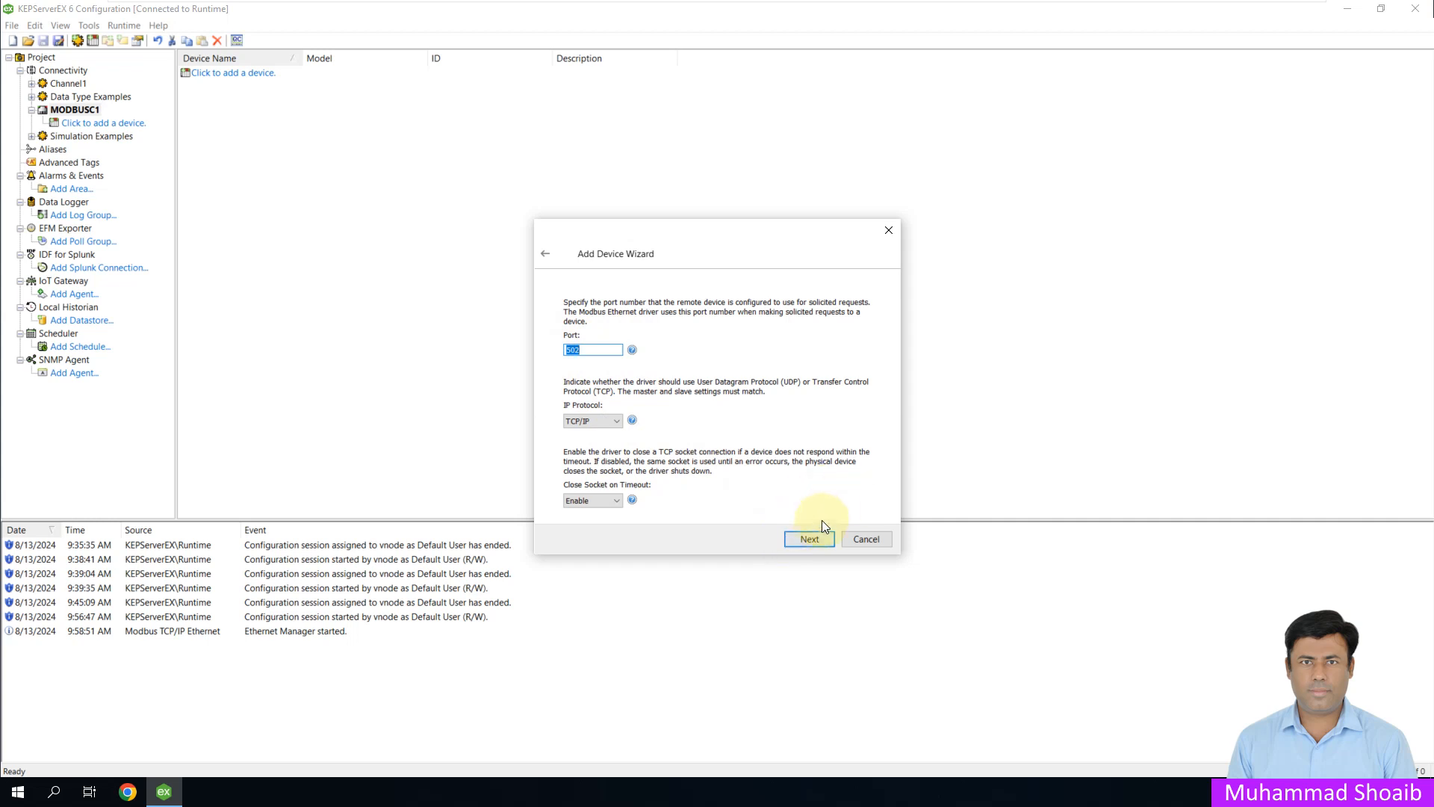
Keep port 502 over TCP/IP for the device and accept the default addressing, byte order and block size settings
{"action": "left_click", "coordinate": [820, 542]}
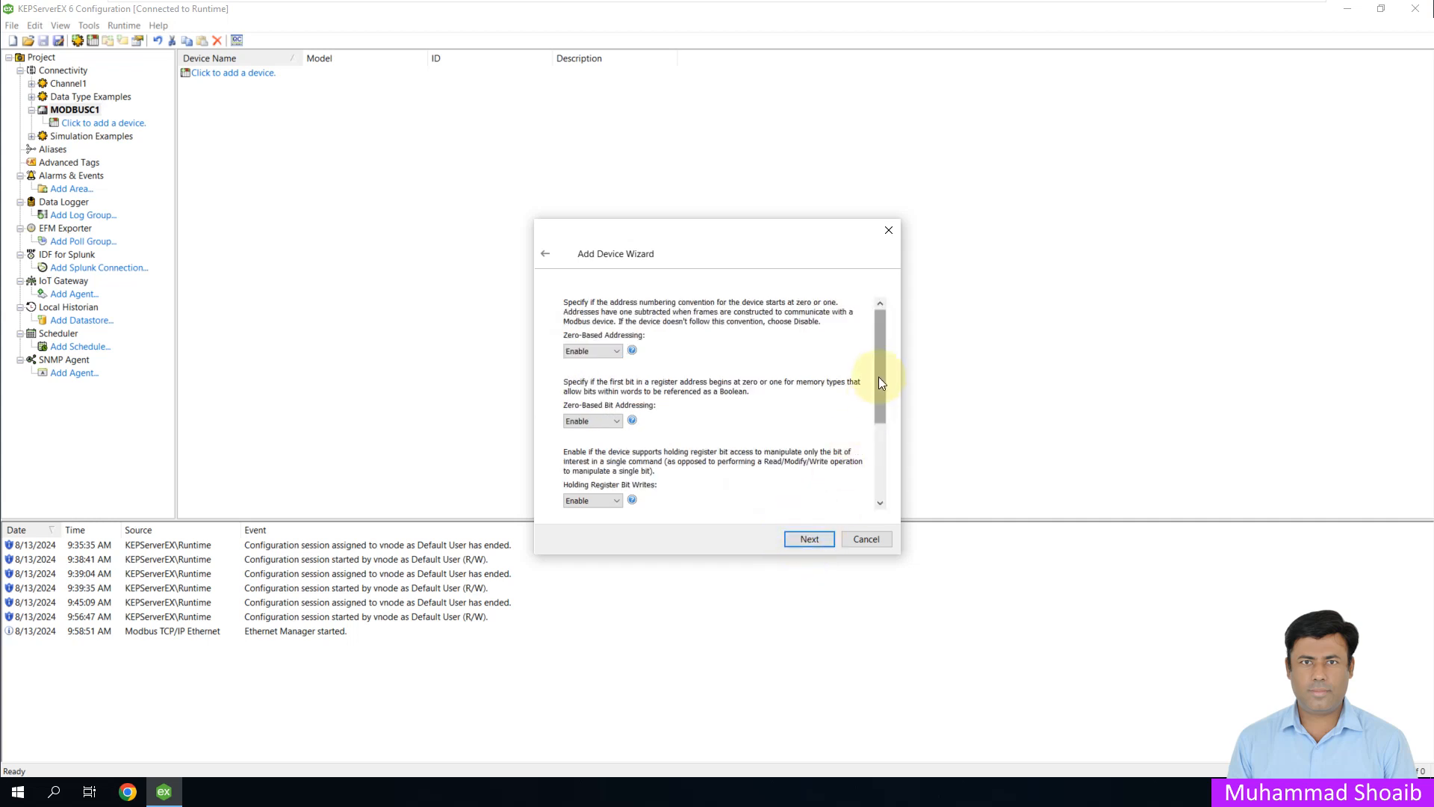
{"action": "left_click_drag", "start_coordinate": [879, 376], "coordinate": [875, 481]}
{"action": "left_click", "coordinate": [808, 540]}
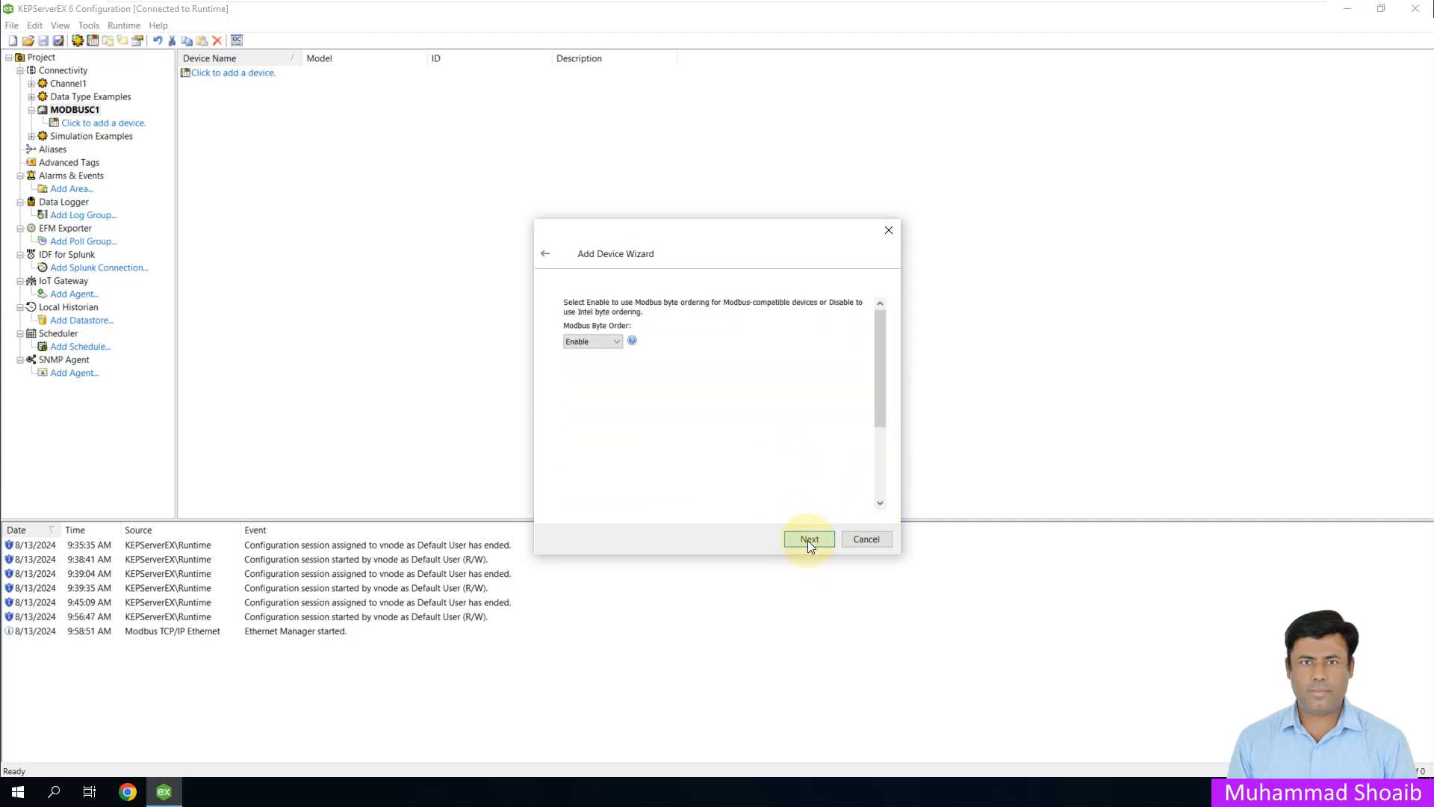
{"action": "left_click", "coordinate": [808, 541]}
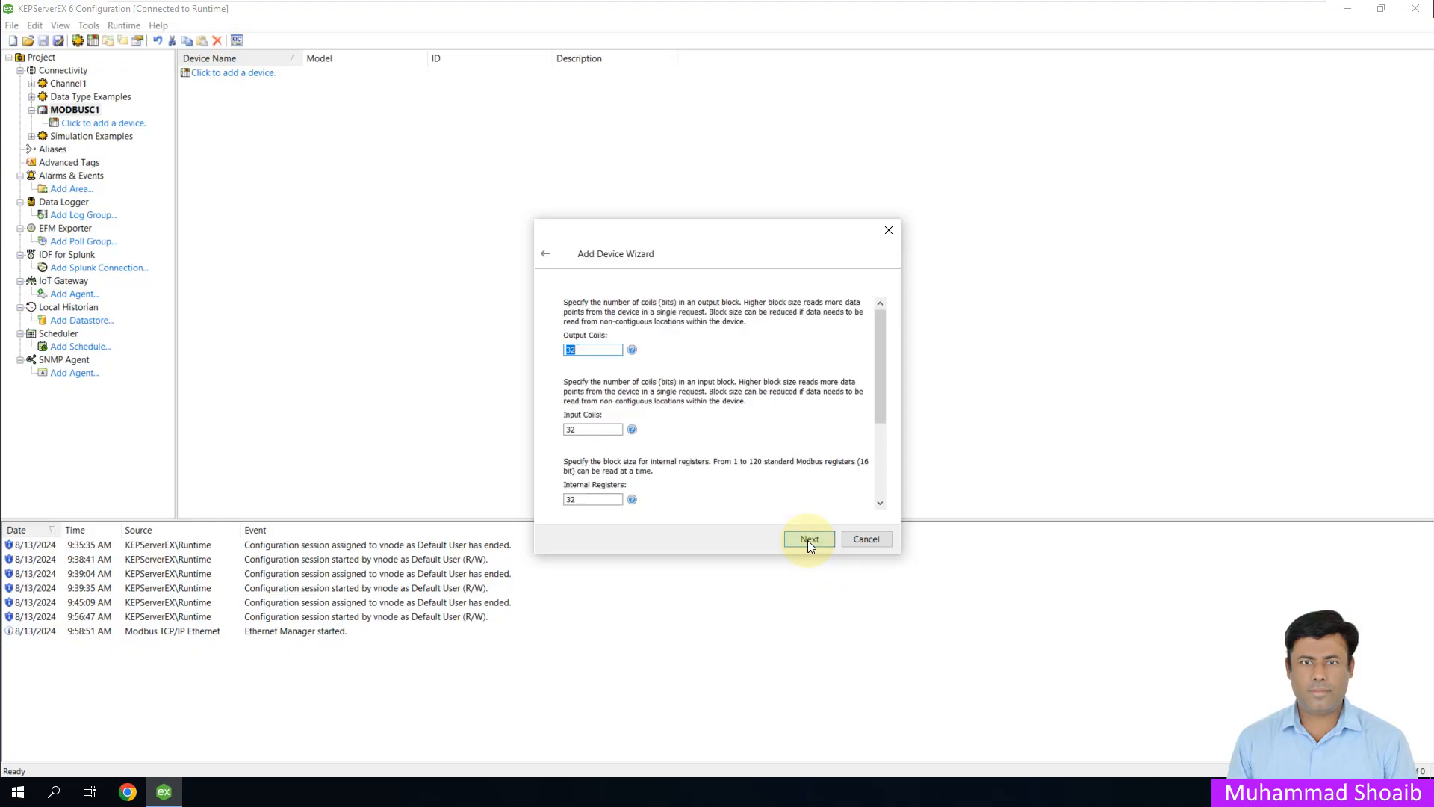
{"action": "left_click", "coordinate": [808, 540]}
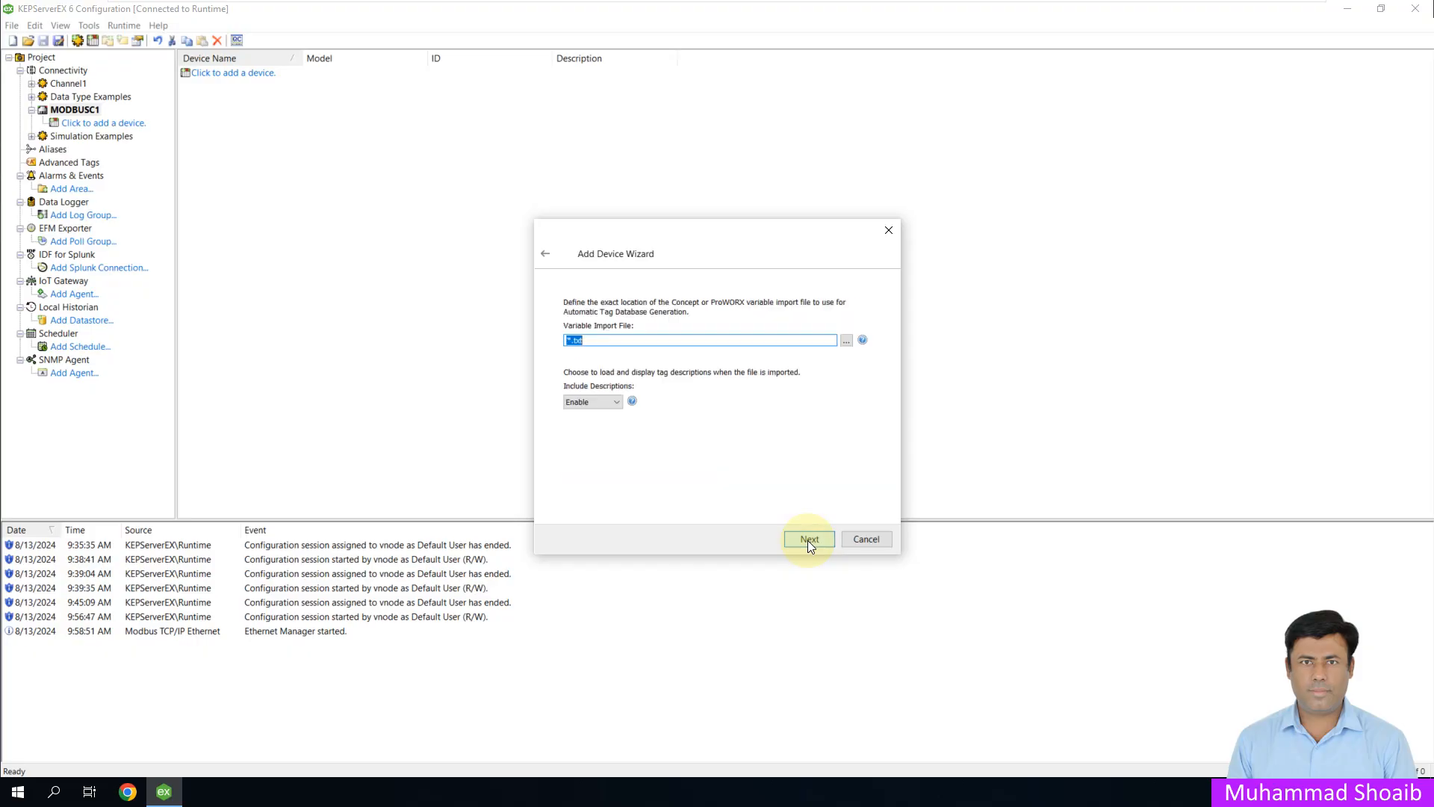
Accept the default variable import and illegal-address settings and finish creating the MODBUSD1 device
{"action": "left_click", "coordinate": [808, 540]}
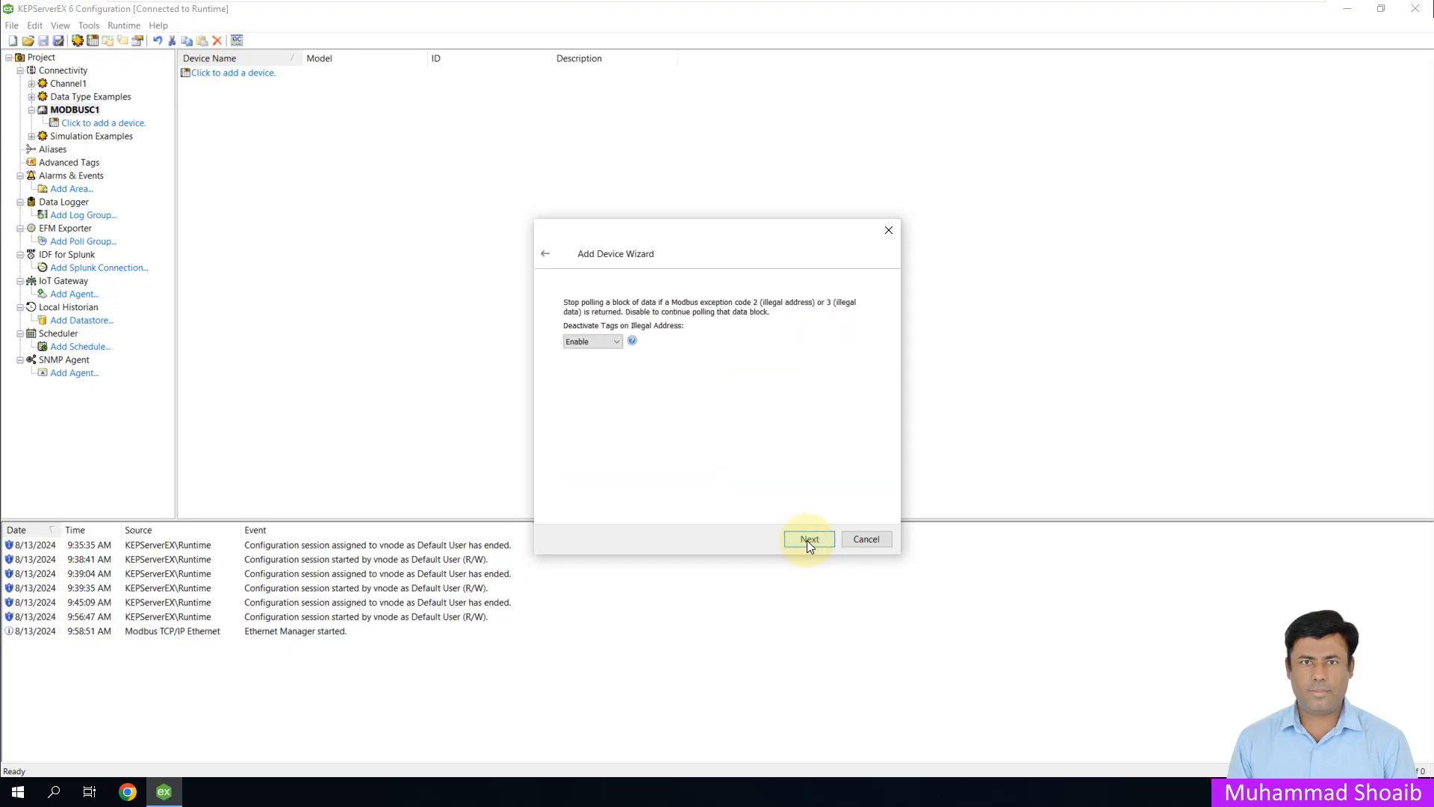
{"action": "left_click", "coordinate": [808, 539]}
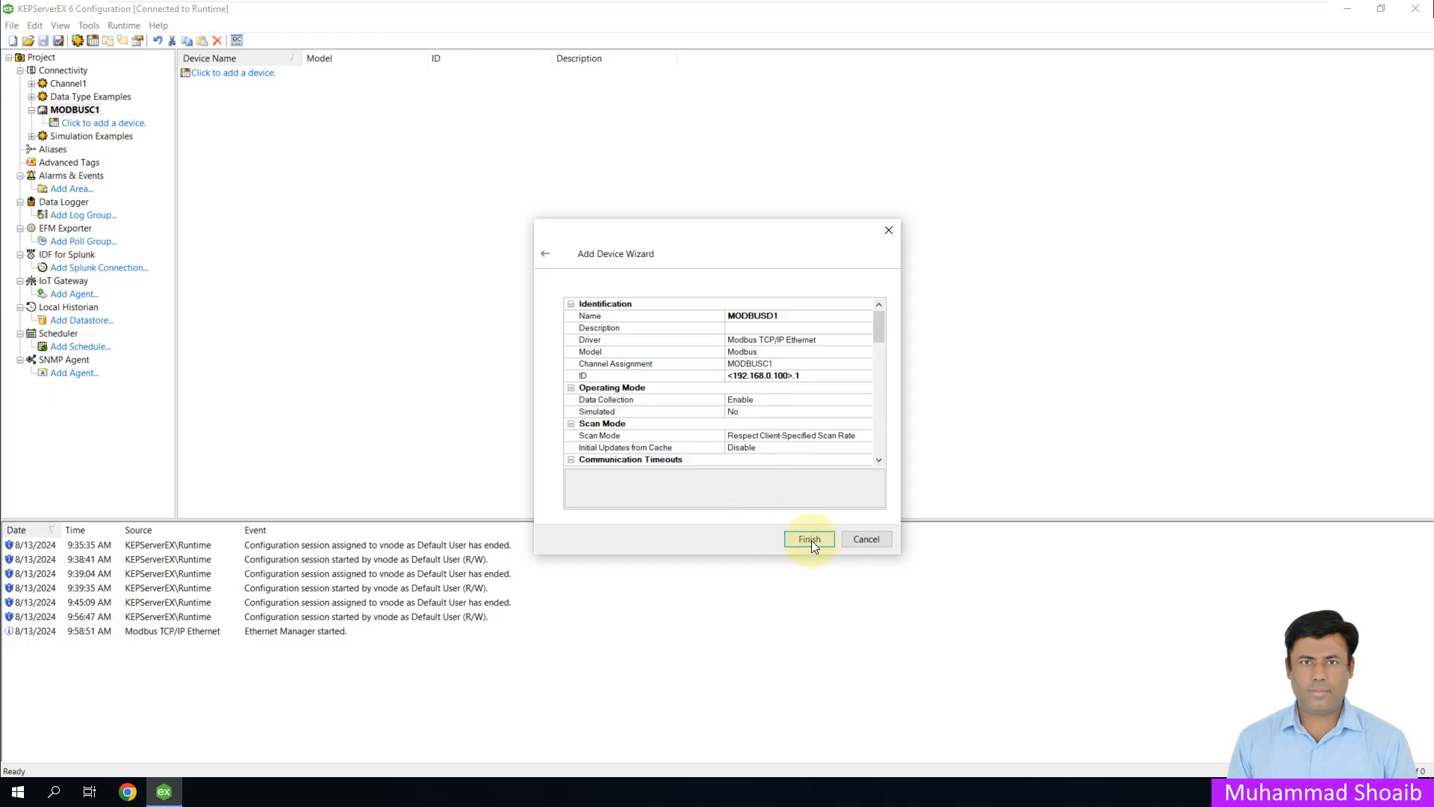
{"action": "left_click", "coordinate": [811, 540]}
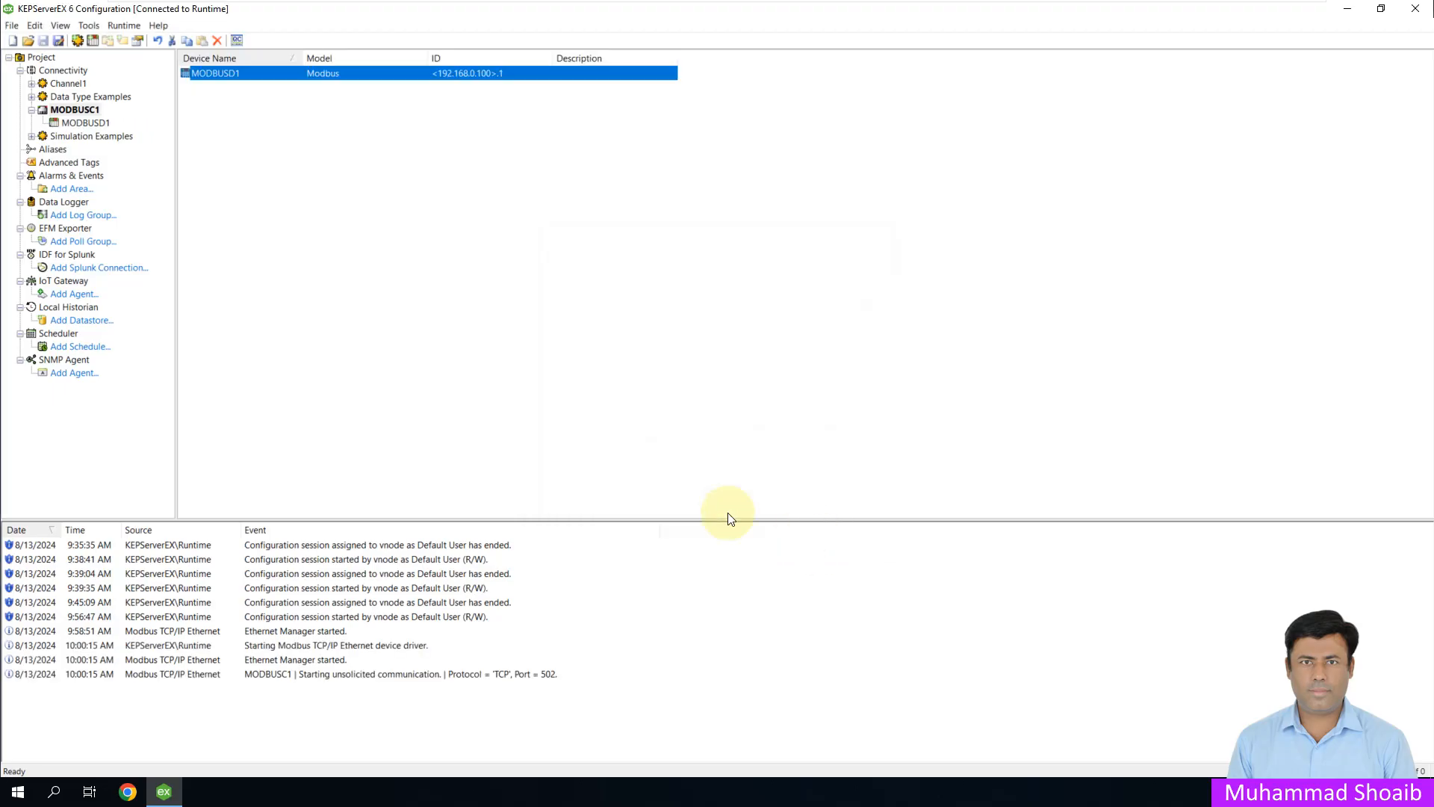
Add a static tag to the MODBUSD1 device and name it Flow_PV
{"action": "left_click", "coordinate": [98, 124]}
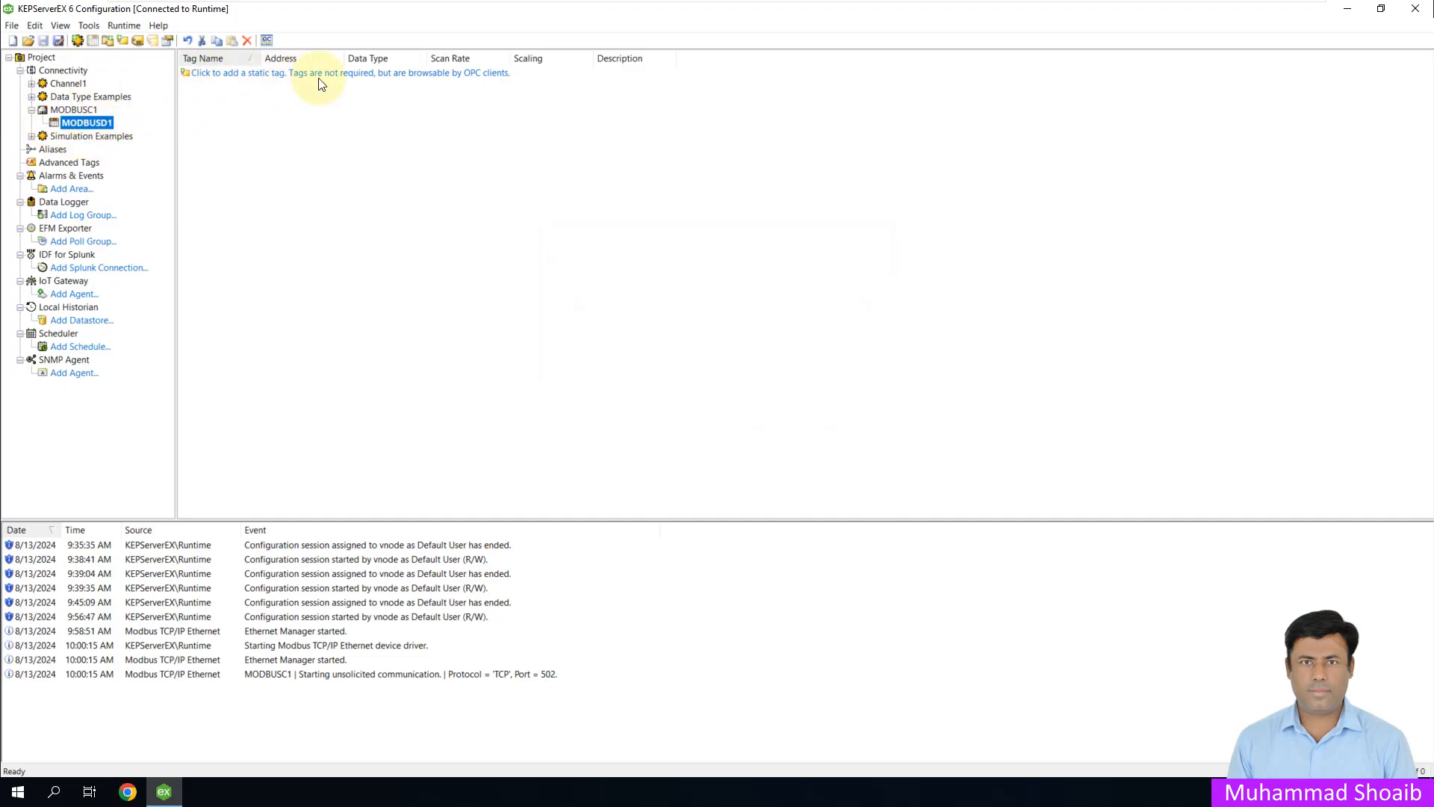
{"action": "left_click", "coordinate": [340, 75]}
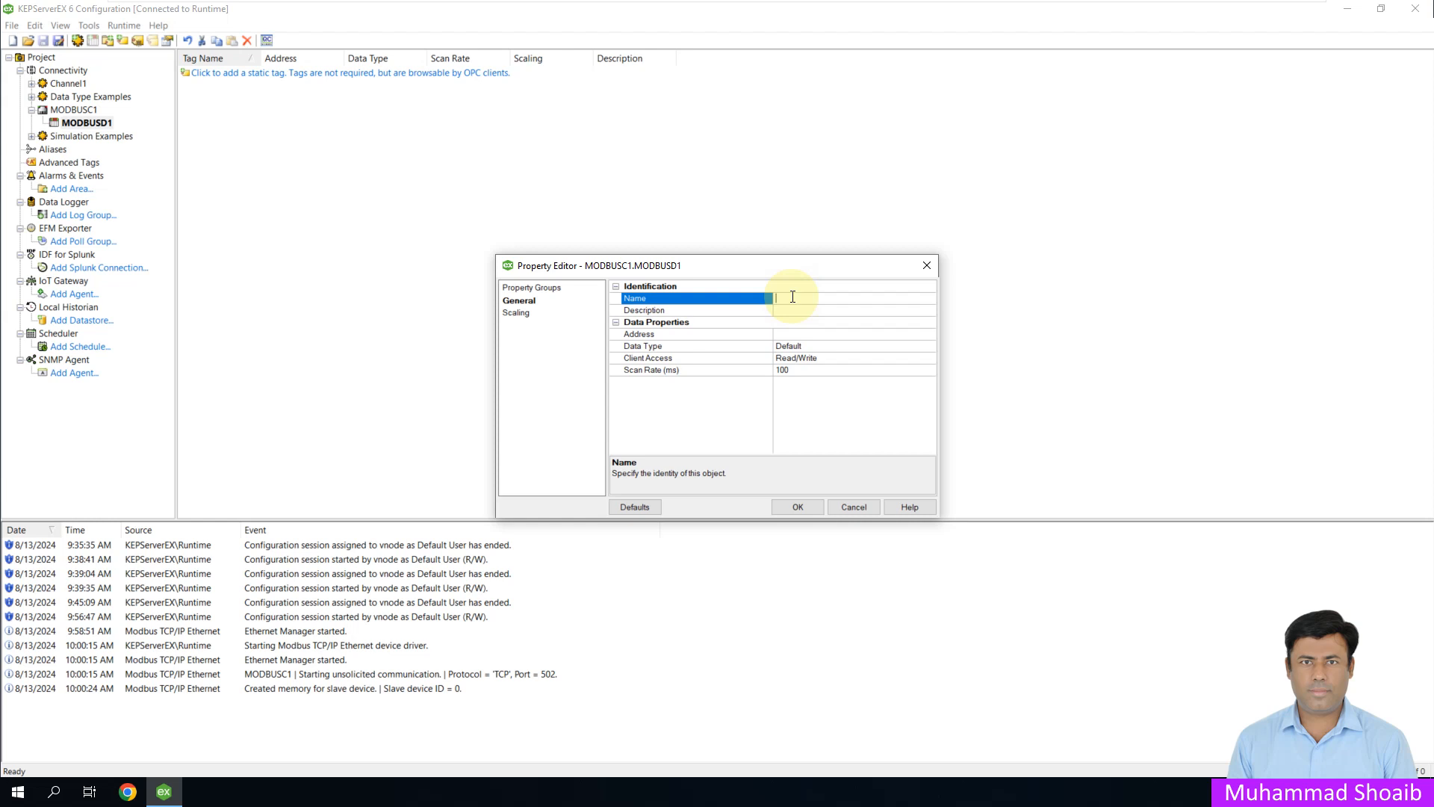
{"action": "type", "text": "low_"}
{"action": "type", "text": "PV"}
{"action": "left_click", "coordinate": [814, 309]}
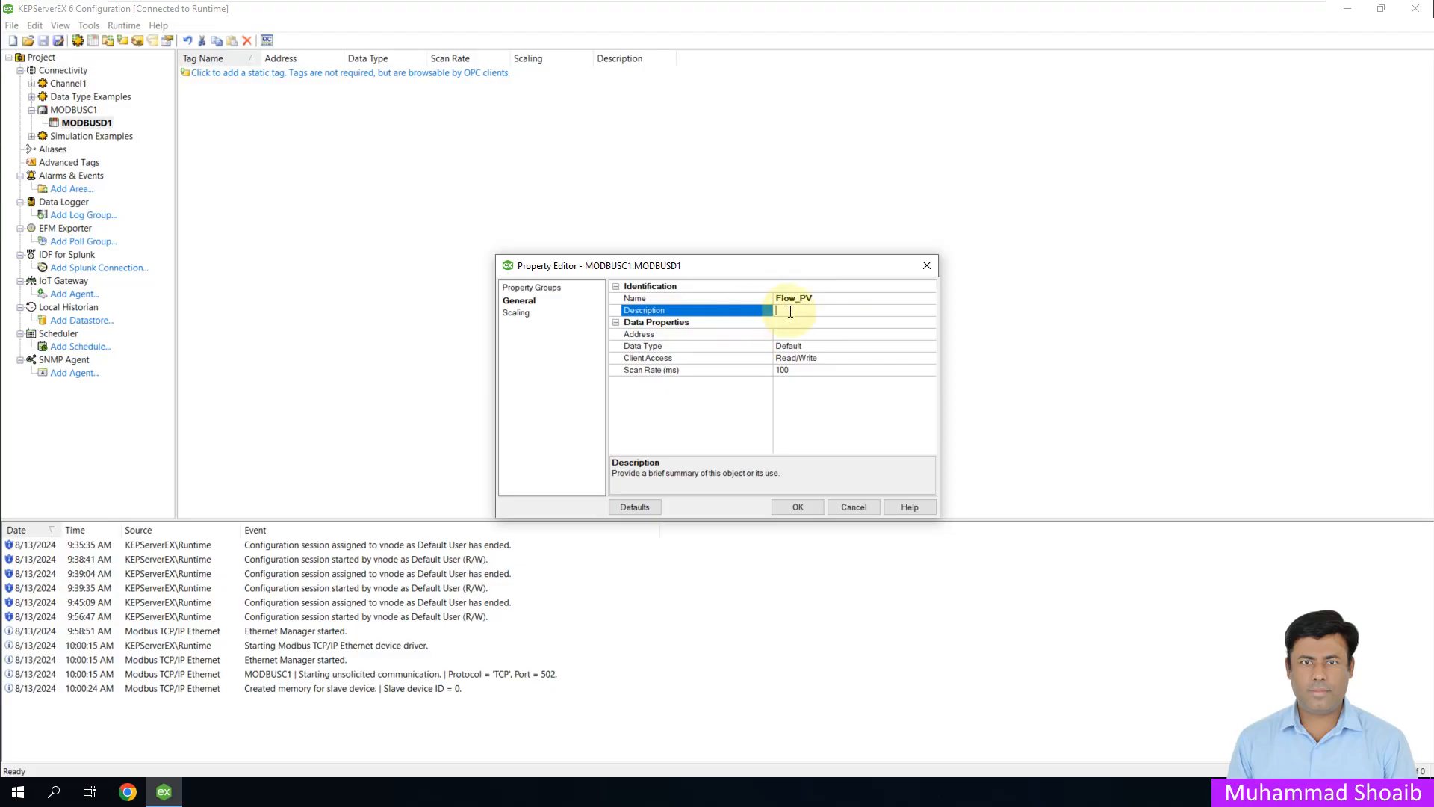
{"action": "double_click", "coordinate": [930, 334]}
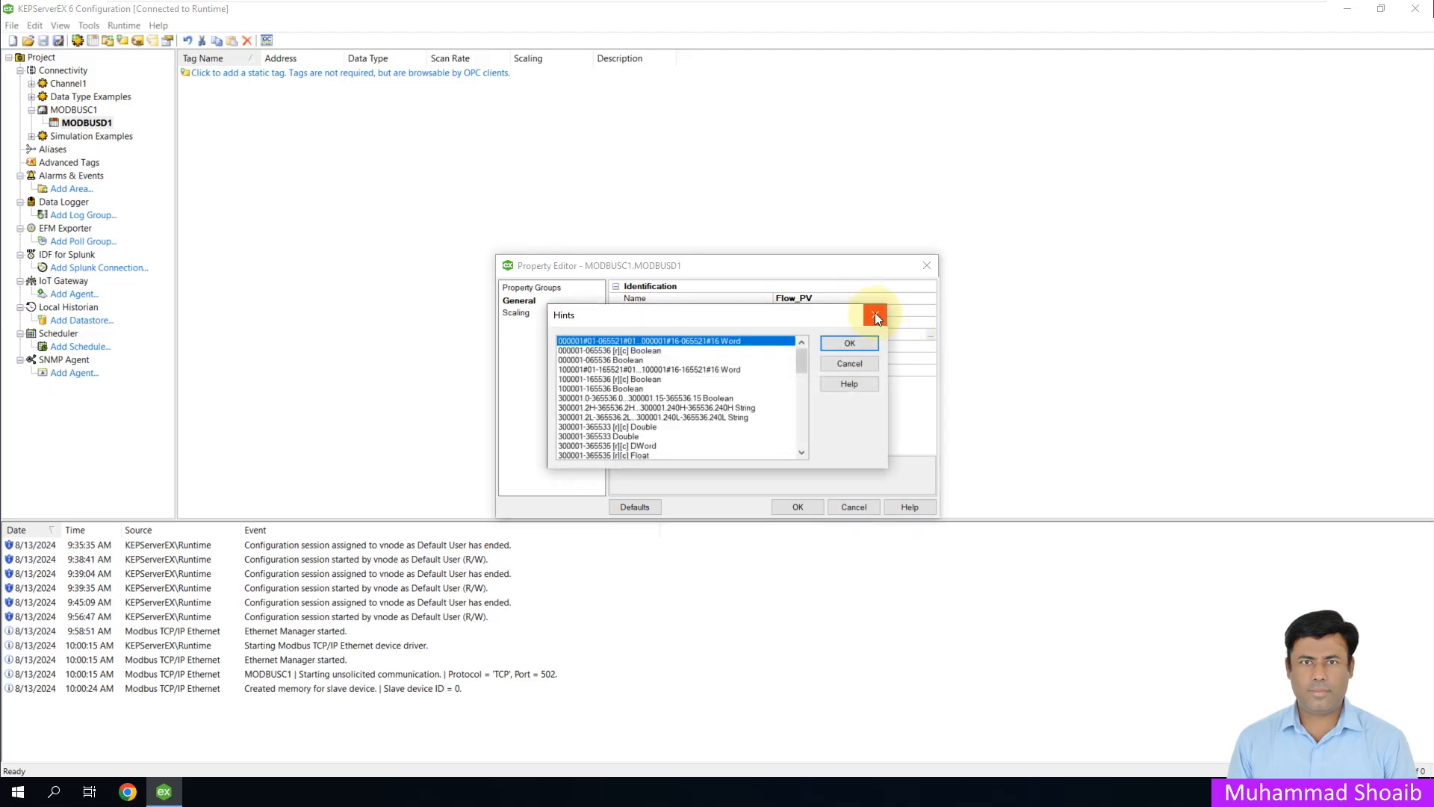
{"action": "left_click", "coordinate": [875, 314]}
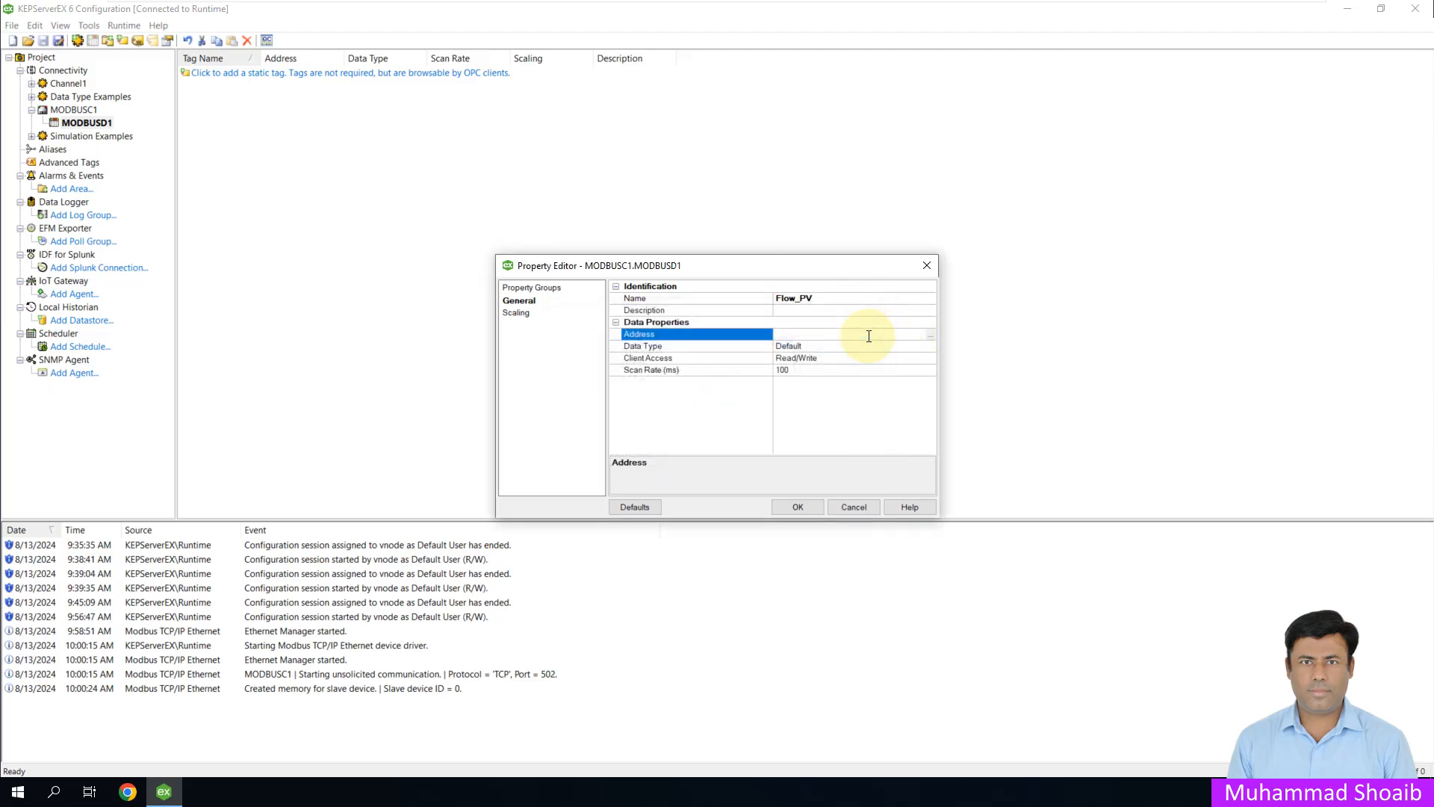
{"action": "left_click", "coordinate": [929, 335]}
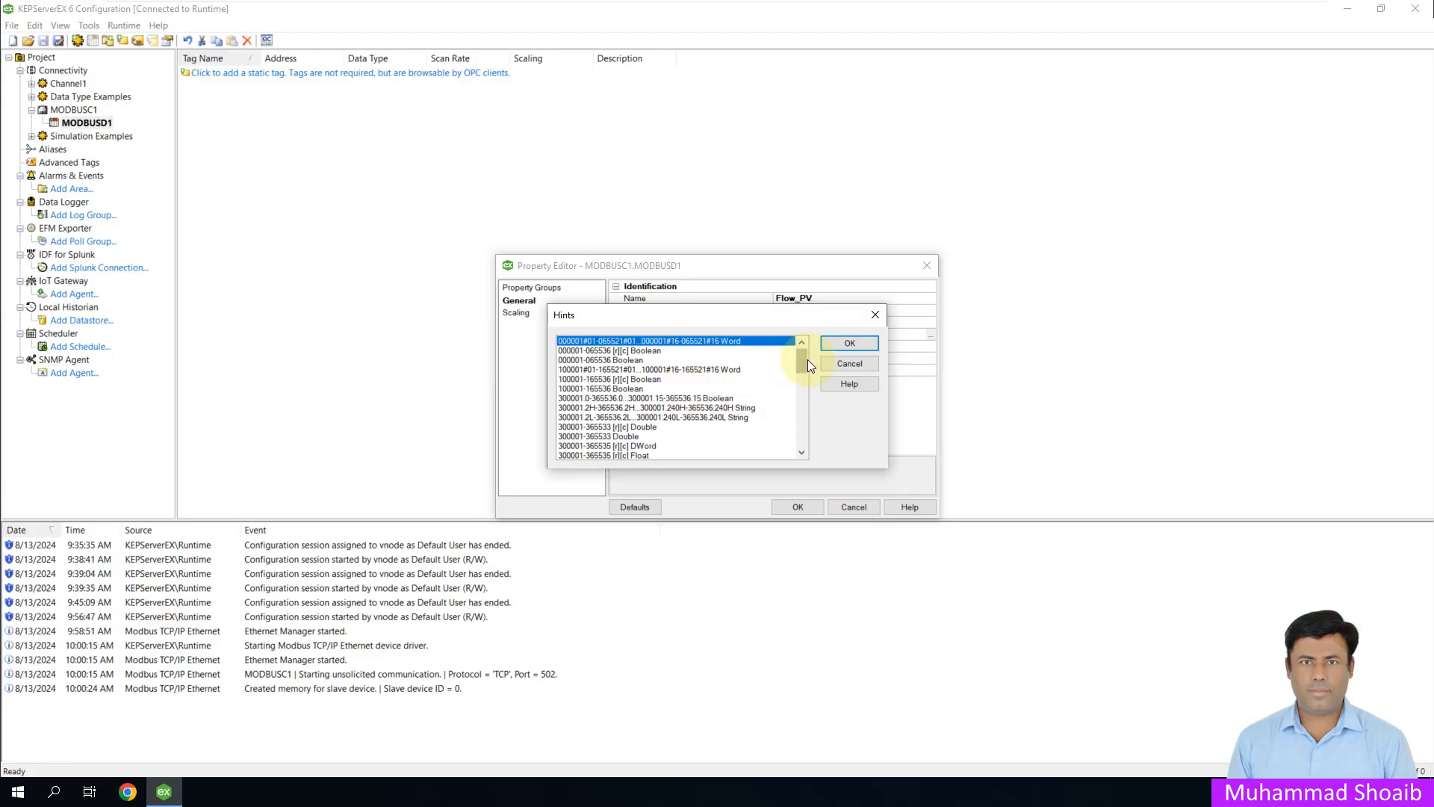
{"action": "left_click_drag", "start_coordinate": [801, 363], "coordinate": [769, 439]}
{"action": "left_click", "coordinate": [607, 407]}
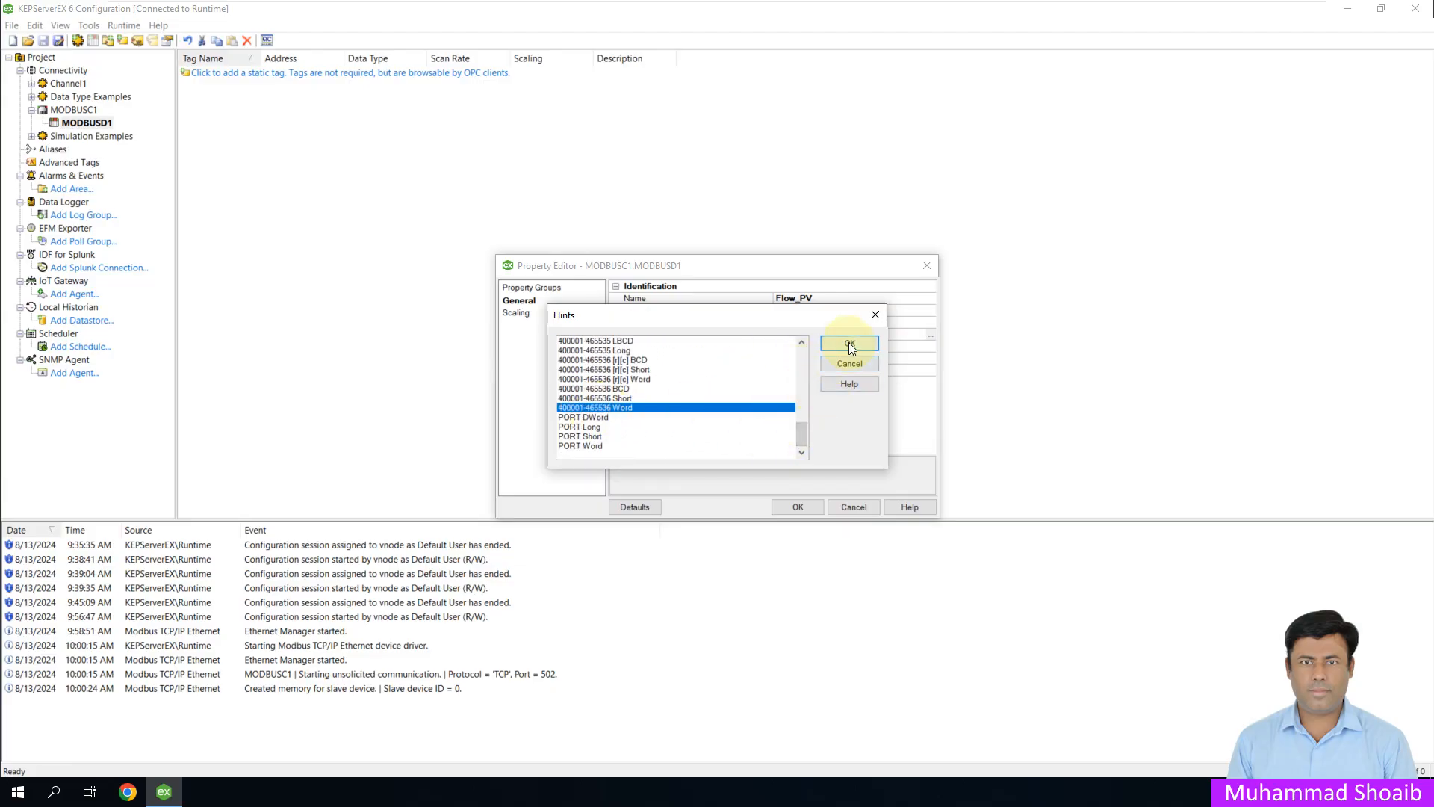
{"action": "left_click", "coordinate": [848, 342]}
{"action": "left_click_drag", "start_coordinate": [861, 335], "coordinate": [809, 335]}
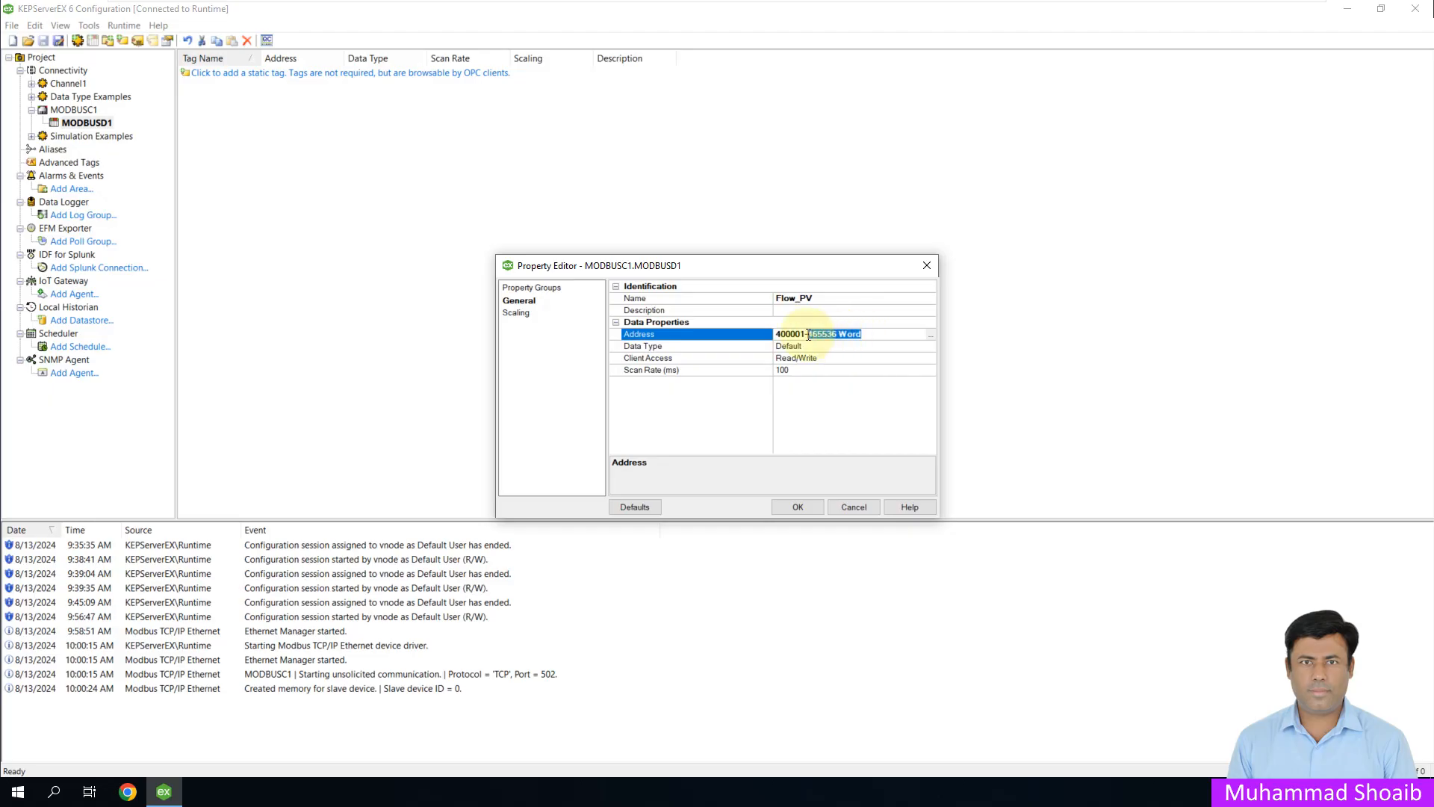
{"action": "key", "text": "BackSpace"}
{"action": "key", "text": "BackSpace"}
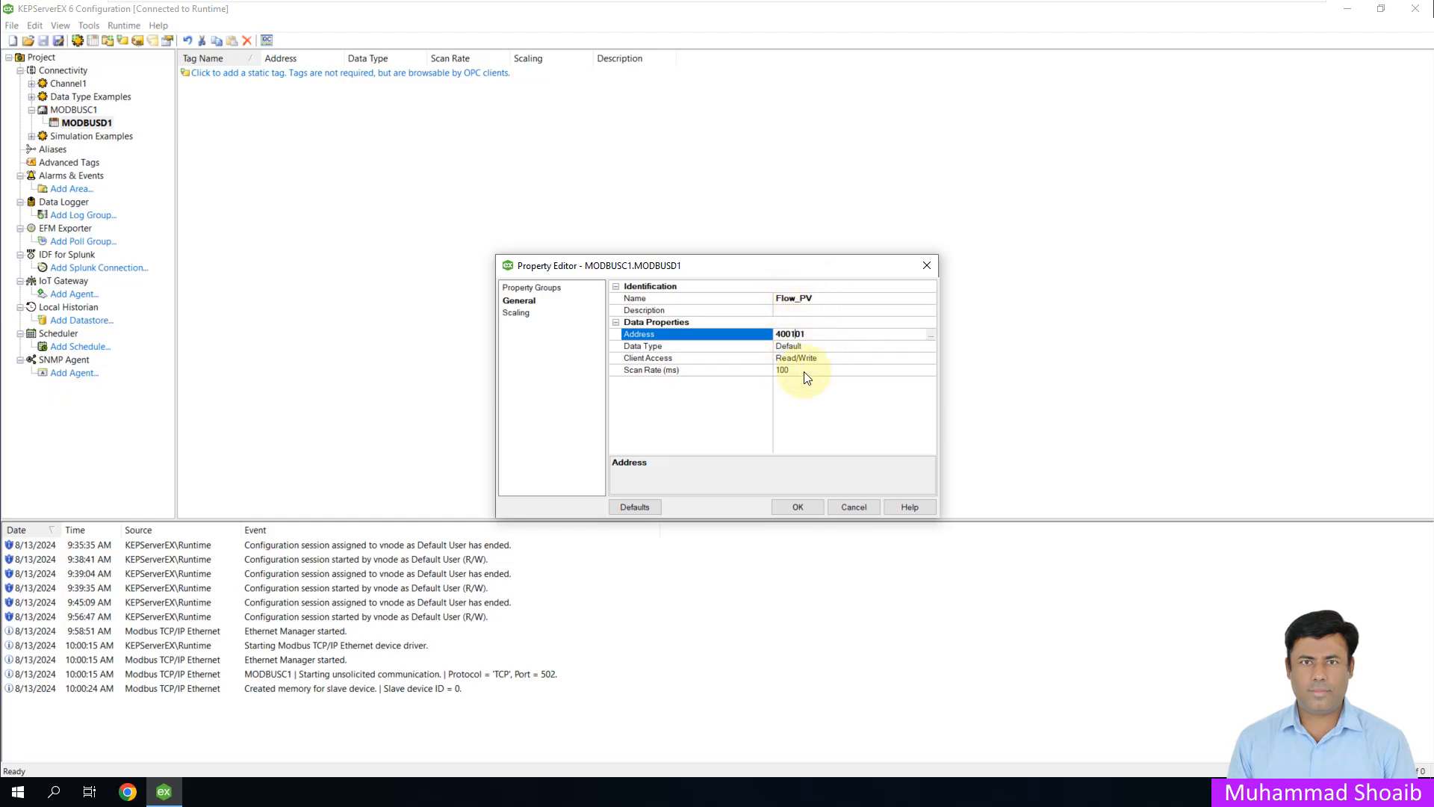
Set the Flow_PV tag's client access to Read Only and save the tag
{"action": "left_click", "coordinate": [932, 358]}
{"action": "left_click", "coordinate": [934, 356]}
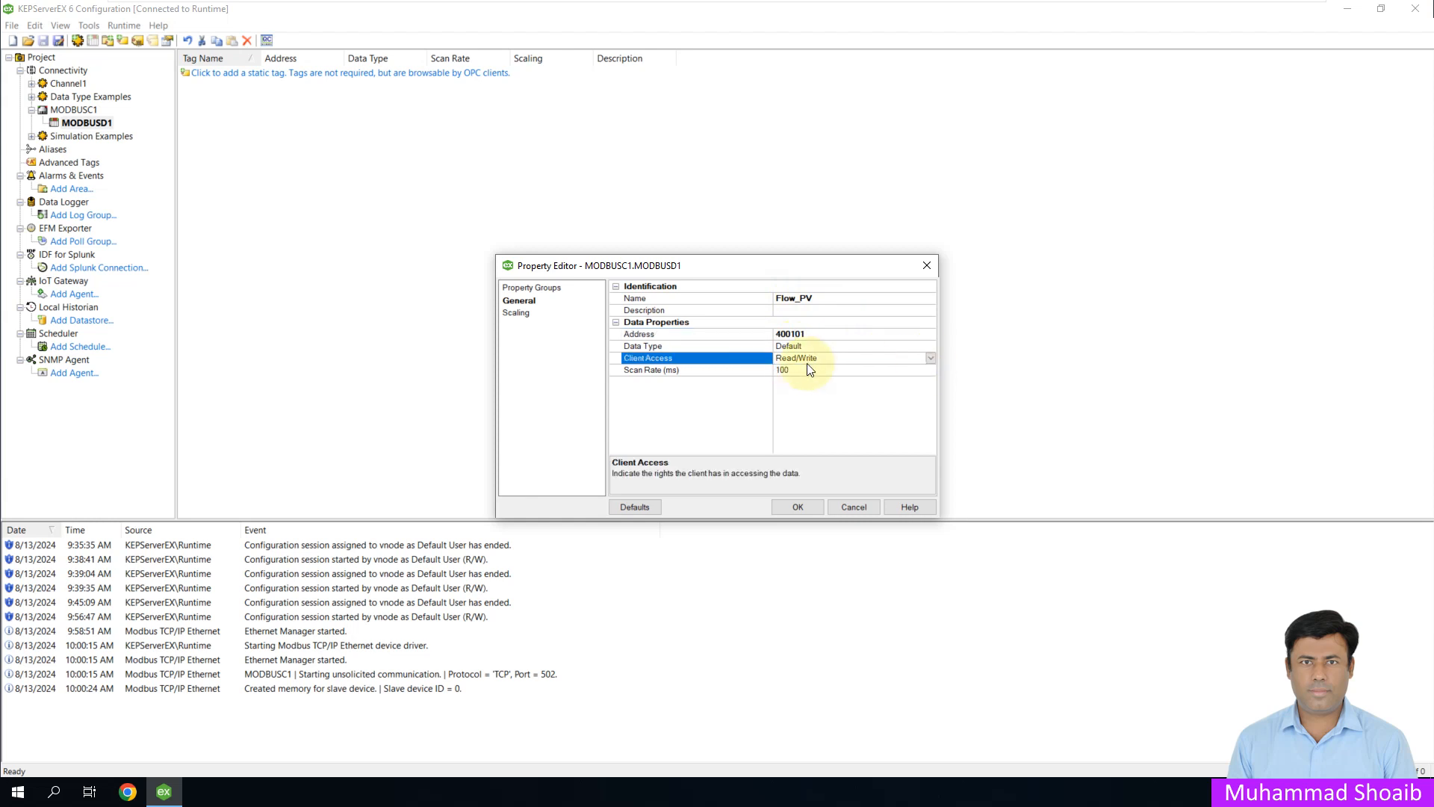
{"action": "left_click", "coordinate": [929, 357]}
{"action": "left_click", "coordinate": [857, 370]}
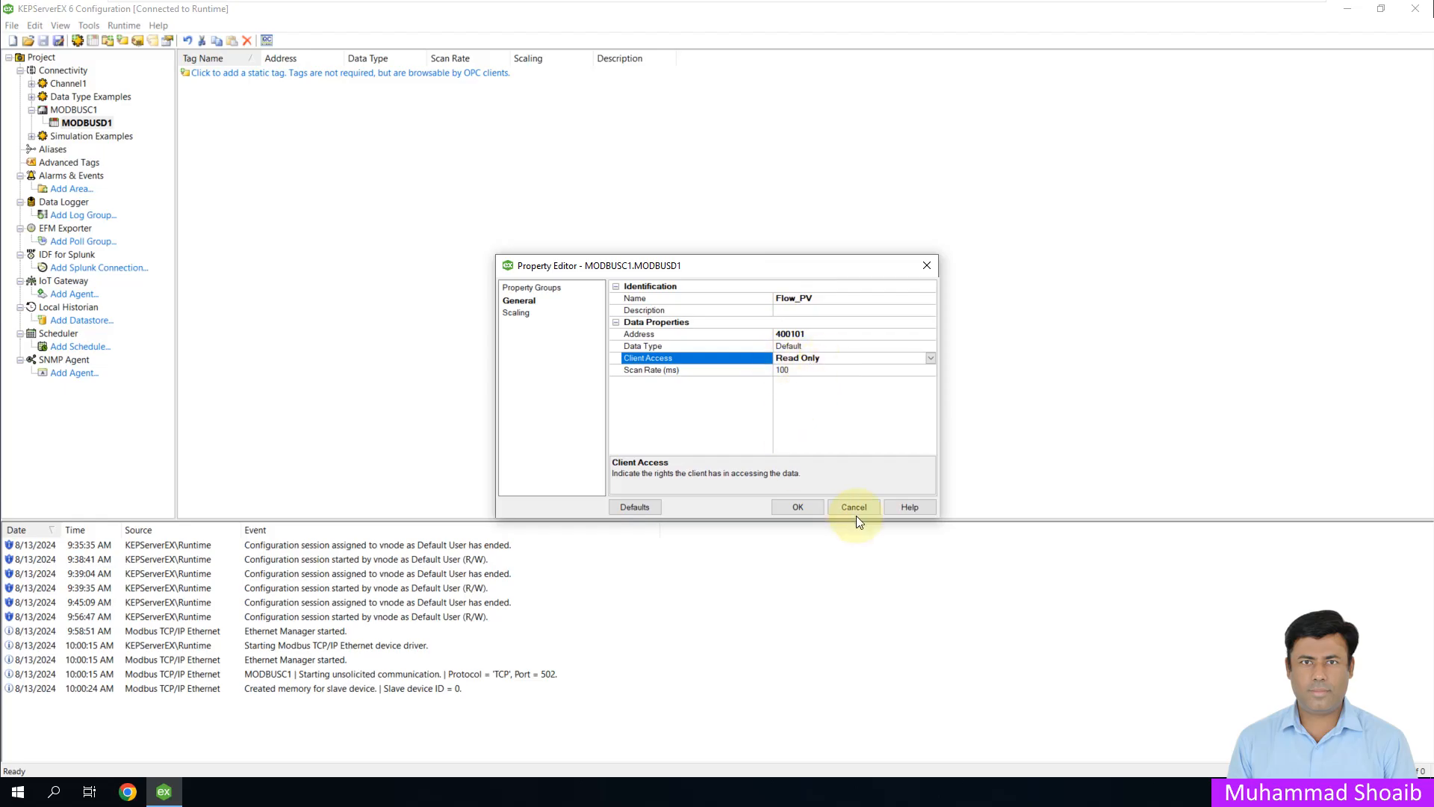
{"action": "left_click", "coordinate": [805, 506]}
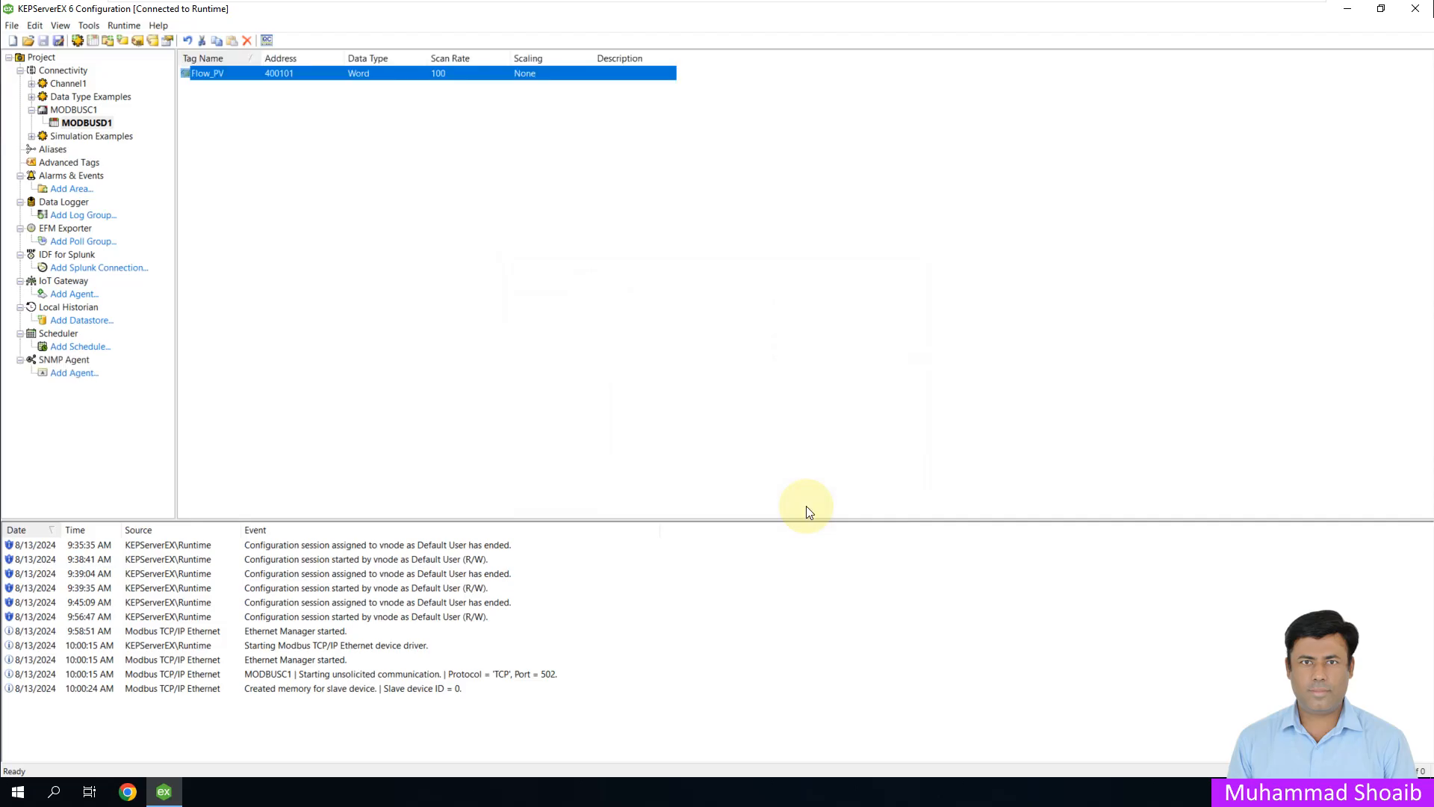
Copy the Flow_PV tag and paste a duplicate into the MODBUSD1 device
{"action": "right_click", "coordinate": [231, 73]}
{"action": "left_click", "coordinate": [263, 112]}
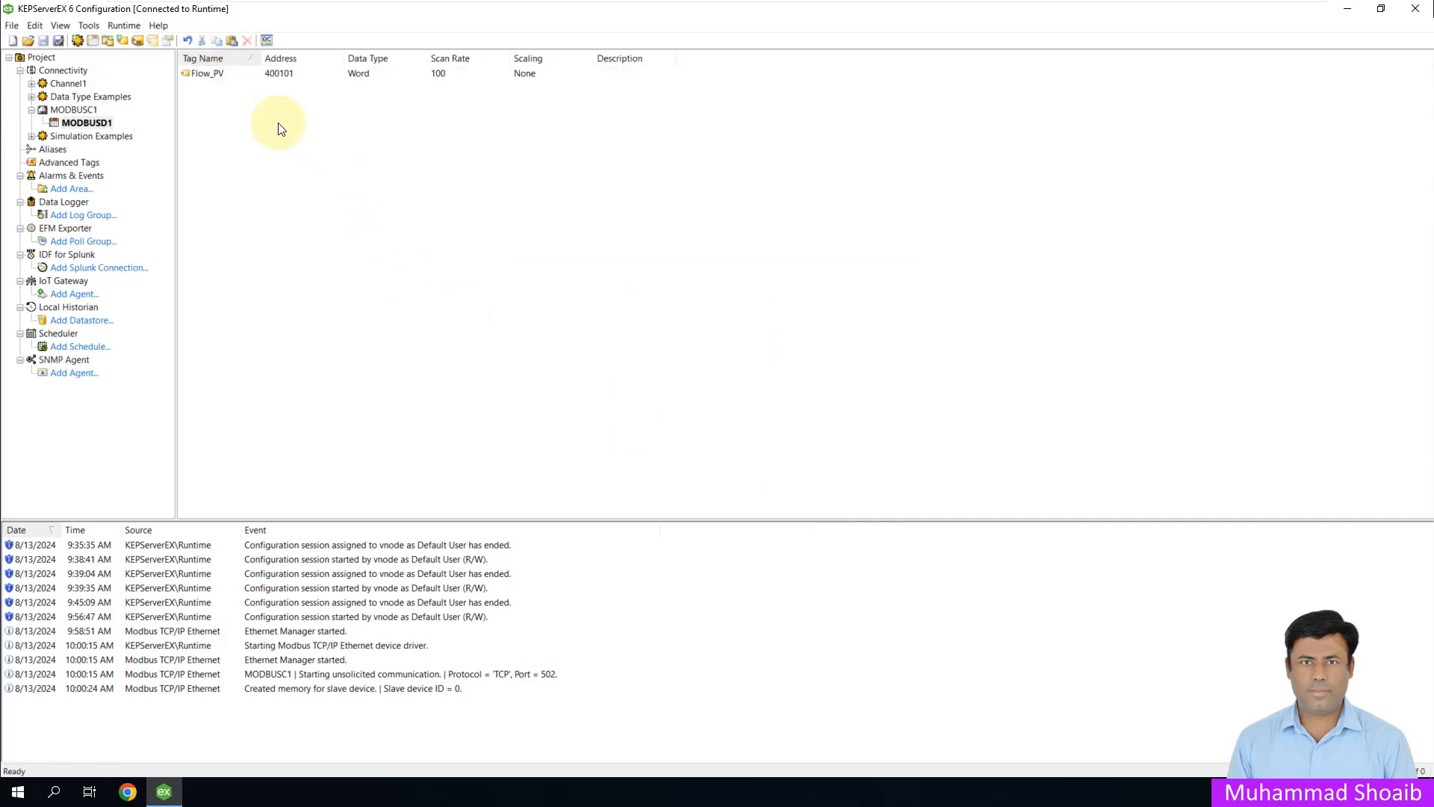
{"action": "right_click", "coordinate": [279, 128]}
{"action": "left_click", "coordinate": [306, 150]}
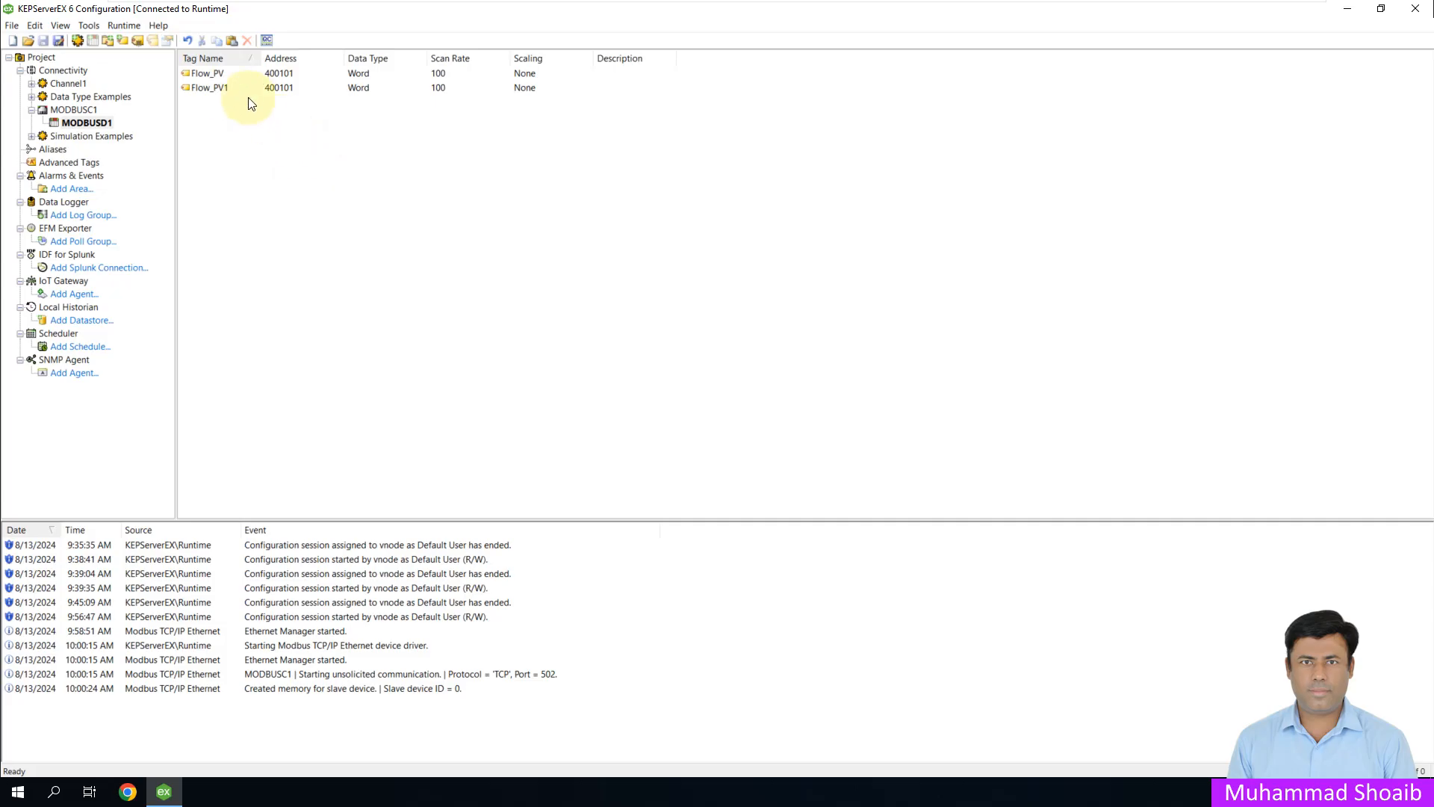
Rename the duplicated tag as Flow_Total and set its address to 400102
{"action": "double_click", "coordinate": [224, 88]}
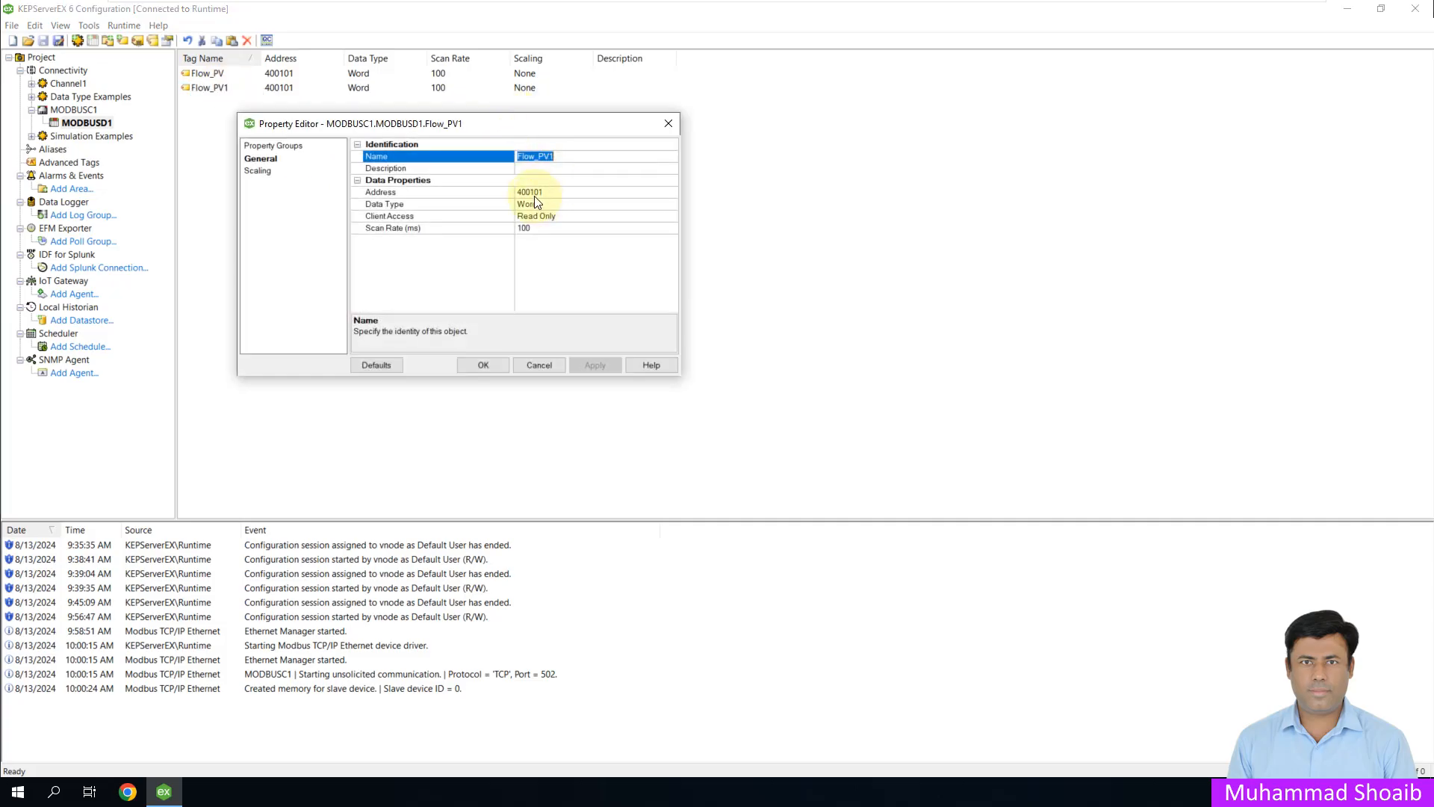
{"action": "left_click", "coordinate": [570, 157]}
{"action": "key", "text": "BackSpace"}
{"action": "key", "text": "BackSpace"}
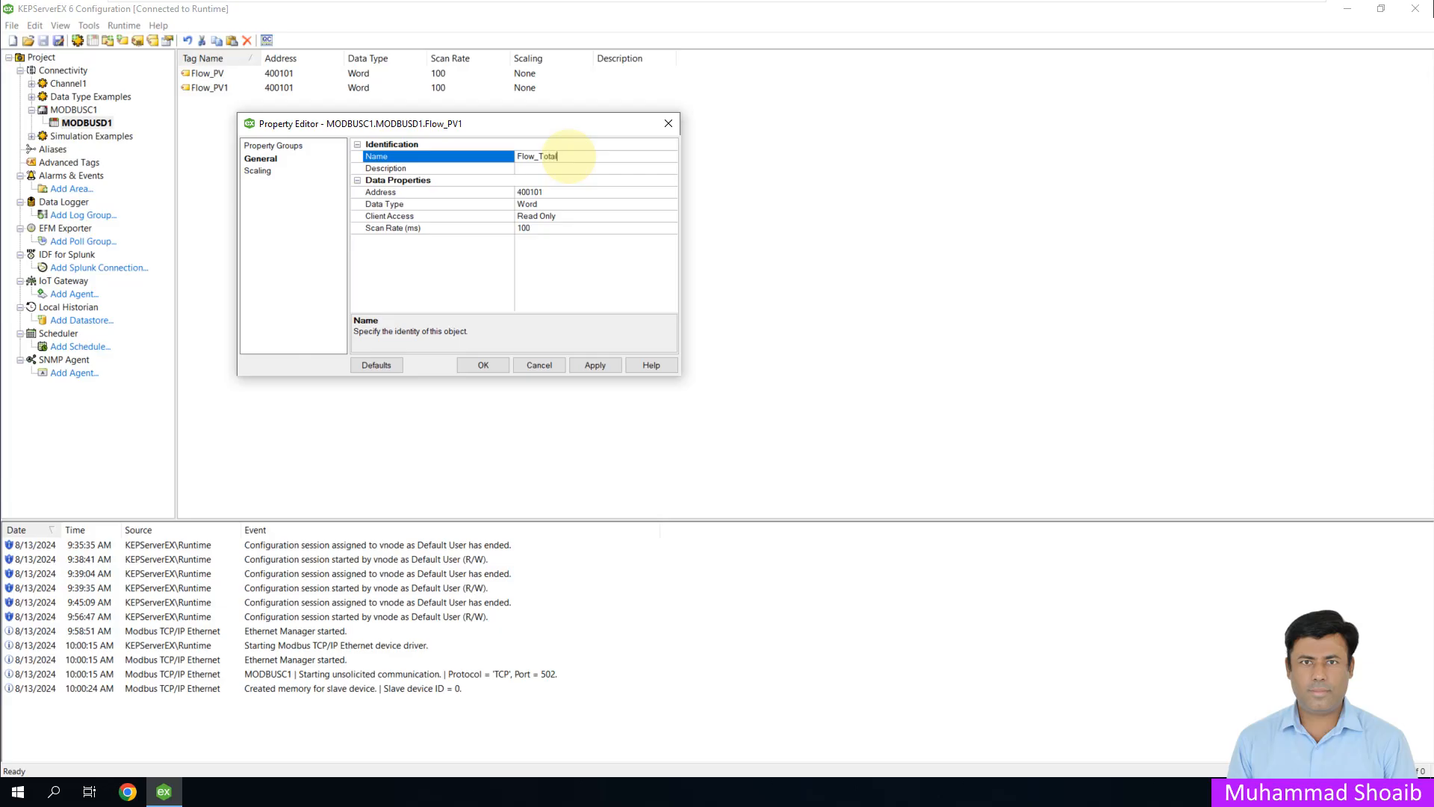
{"action": "left_click", "coordinate": [535, 193]}
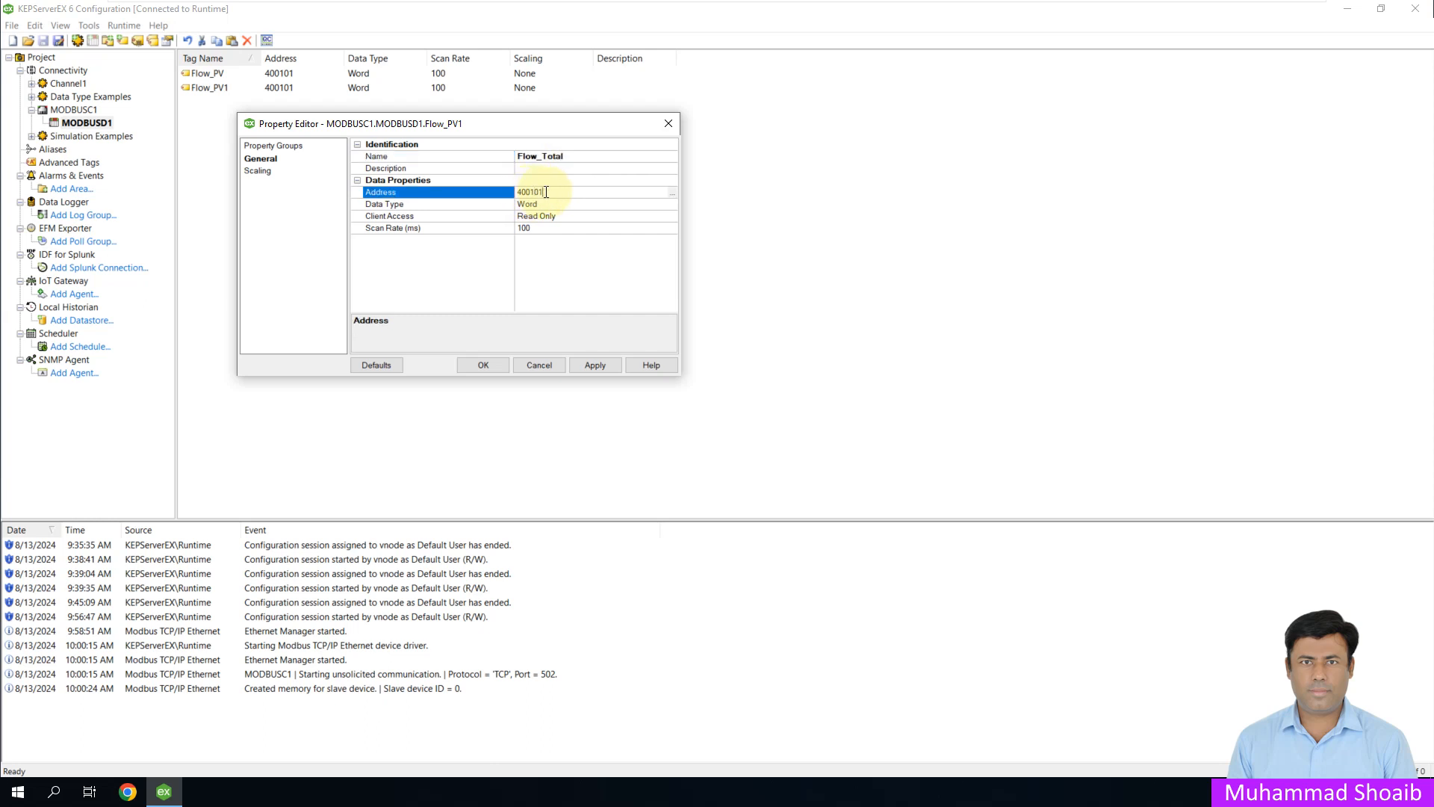
{"action": "key", "text": "BackSpace"}
{"action": "type", "text": "2"}
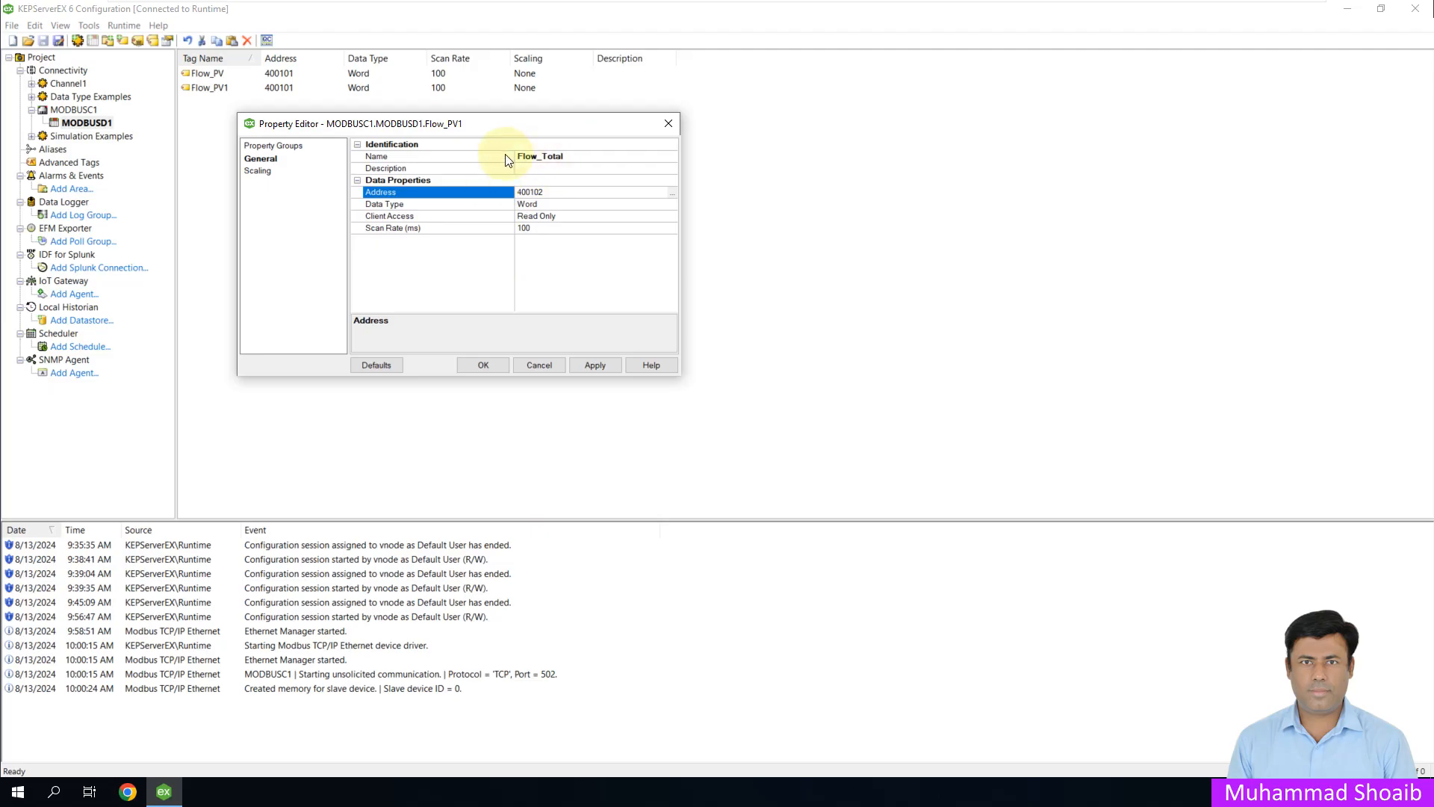
{"action": "left_click", "coordinate": [546, 169]}
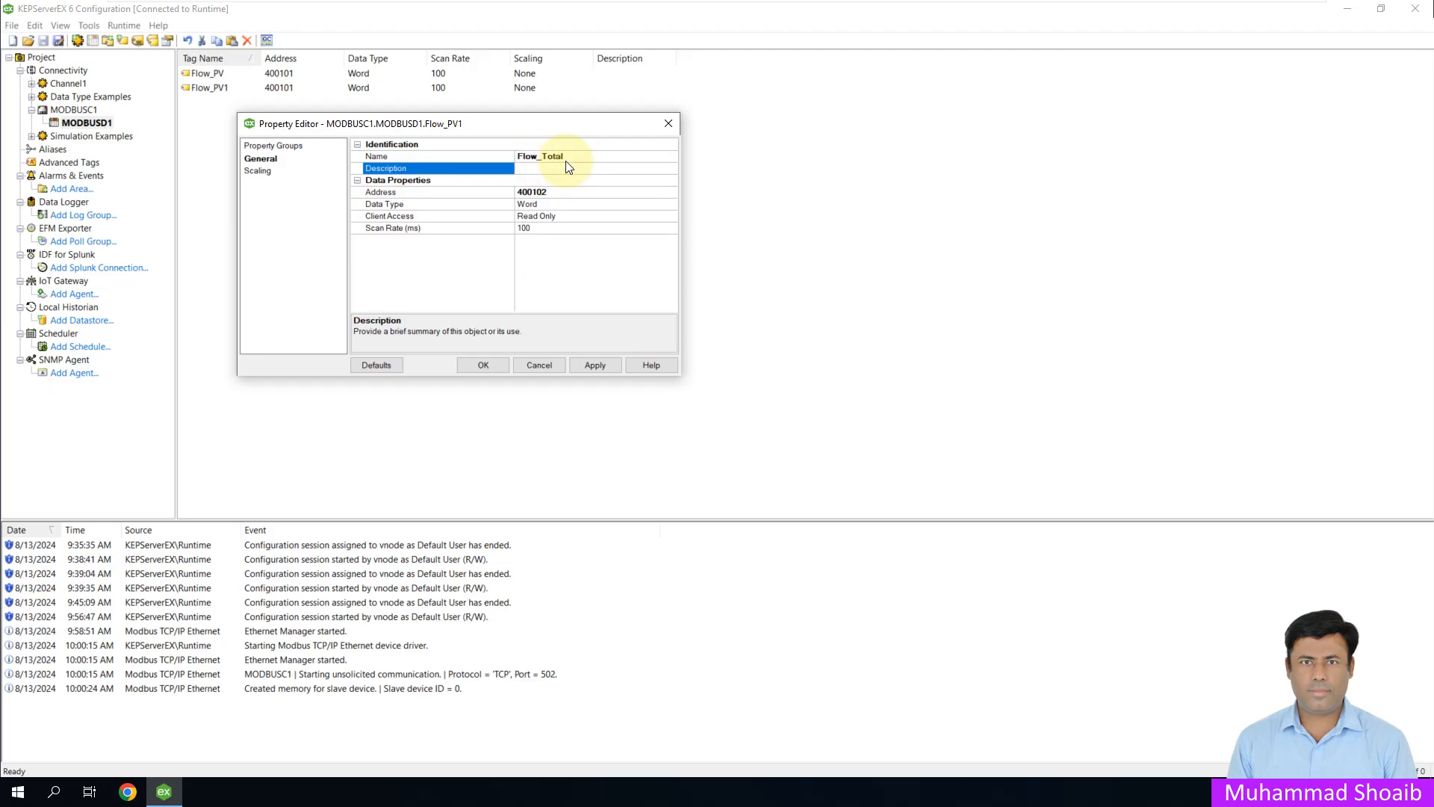
{"action": "left_click", "coordinate": [485, 365]}
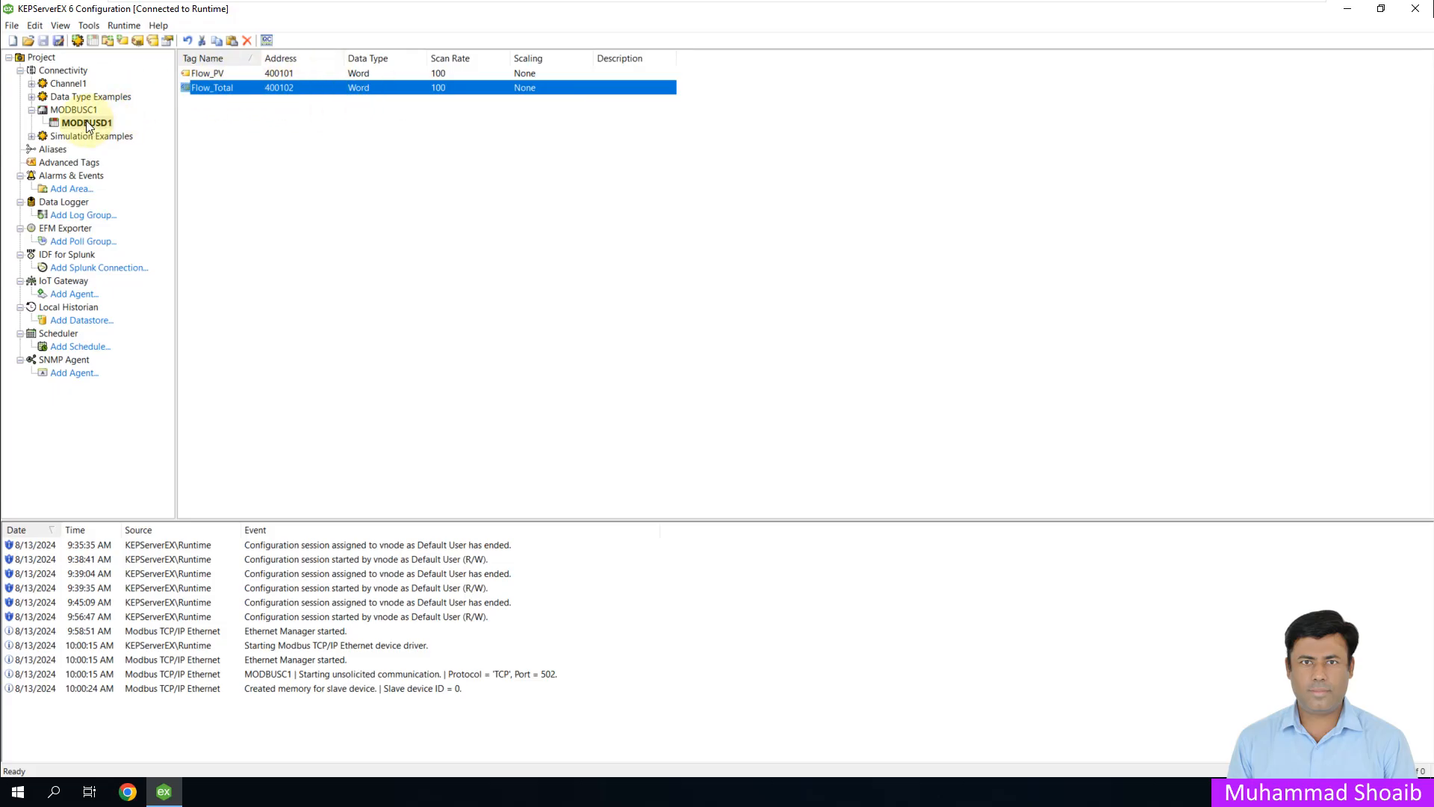
Launch OPC Quick Client and examine the live values of the tags in the MODBUSC1.MODBUSD1 group
{"action": "left_click", "coordinate": [266, 42]}
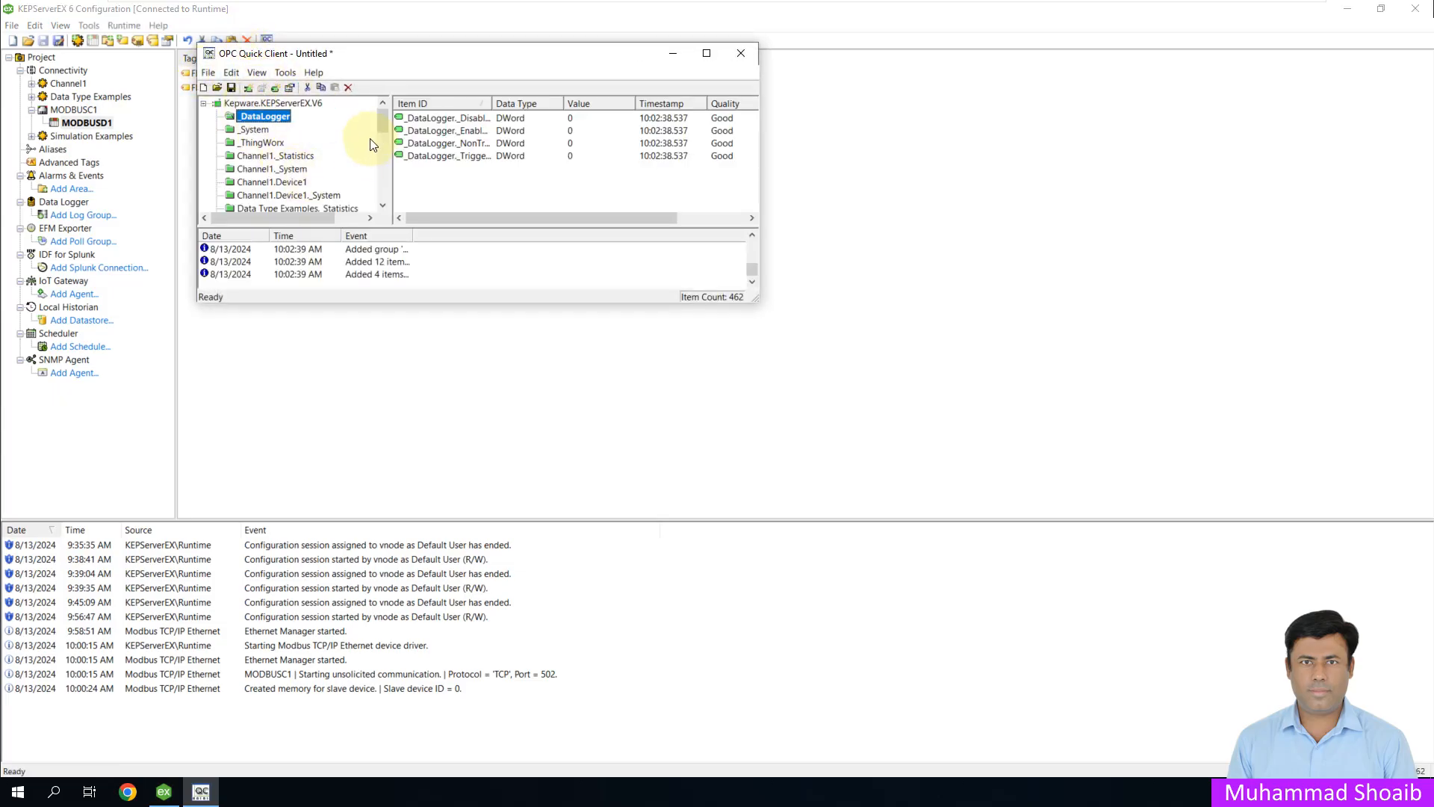
{"action": "scroll", "coordinate": [371, 160], "scroll_direction": "down", "scroll_amount": 5}
{"action": "scroll", "coordinate": [374, 167], "scroll_direction": "down", "scroll_amount": 3}
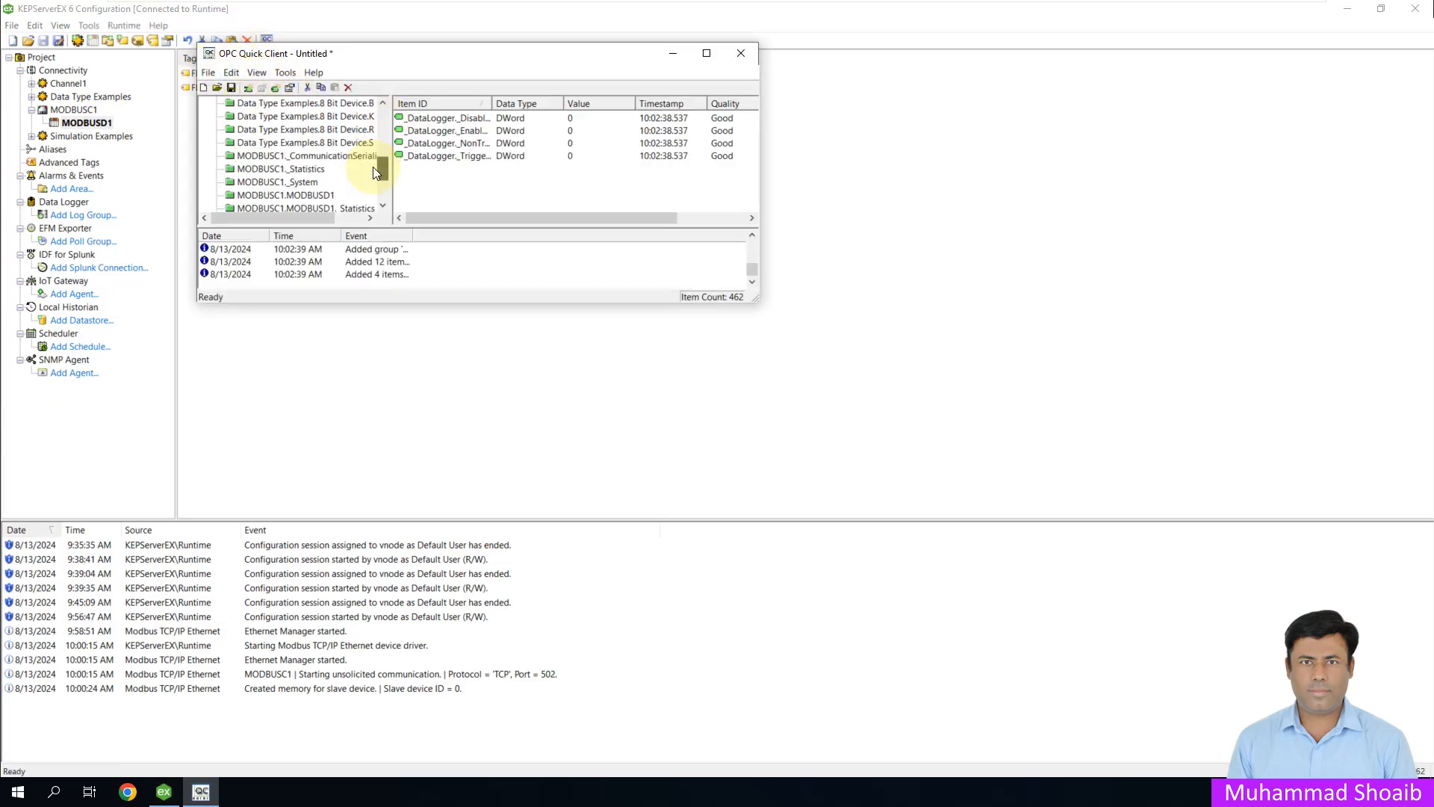
{"action": "left_click", "coordinate": [318, 195]}
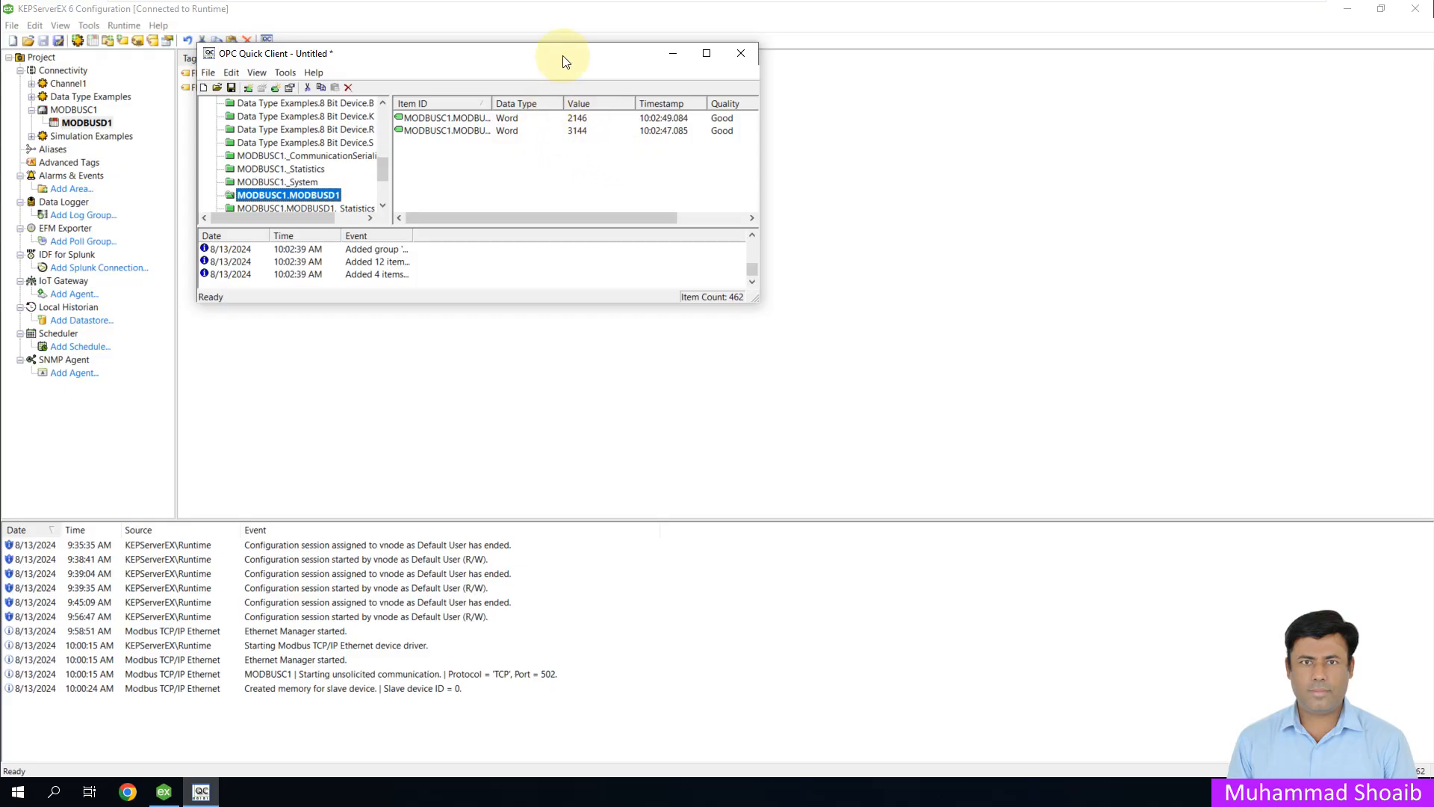
{"action": "left_click_drag", "start_coordinate": [561, 57], "coordinate": [645, 134]}
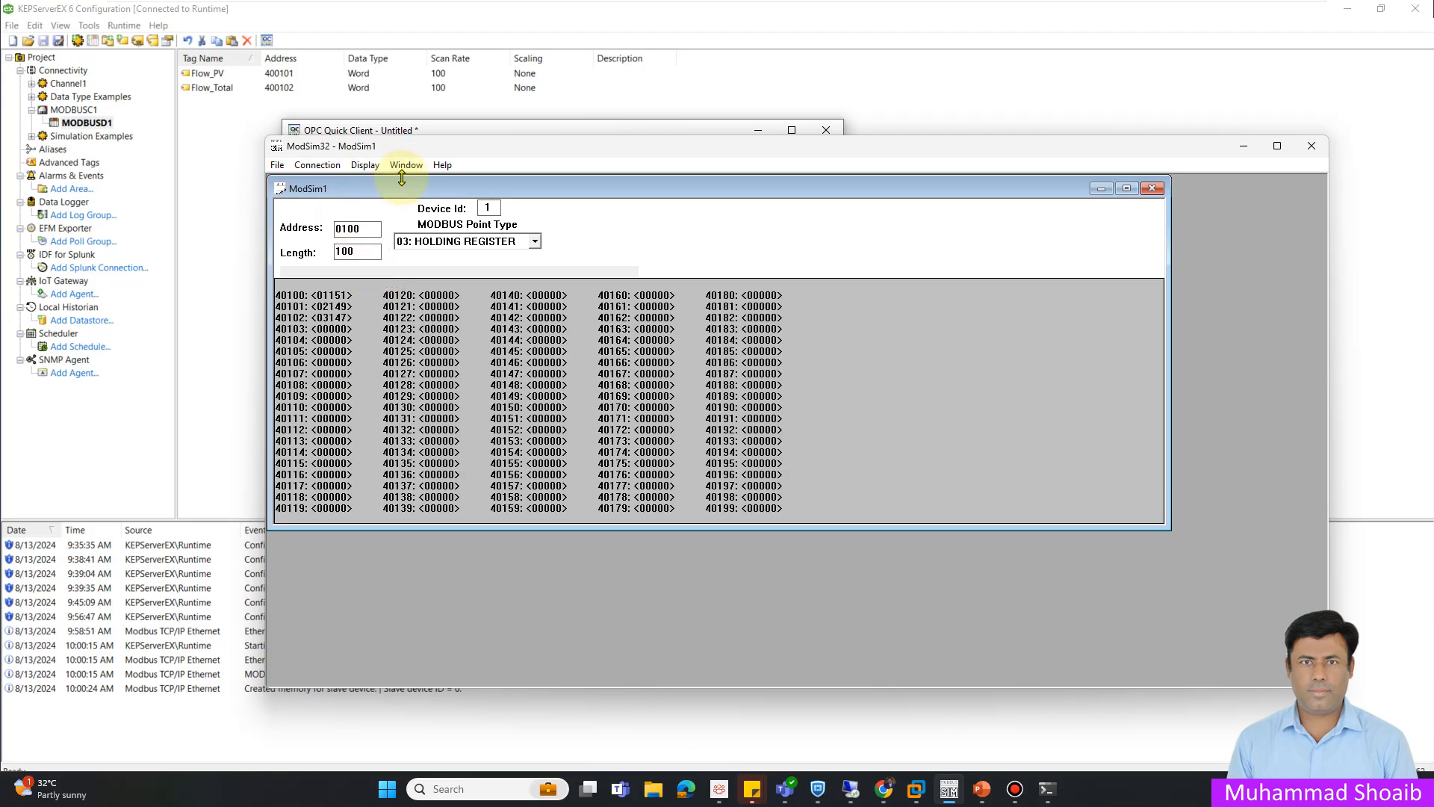
Switch to ModSim32 and set holding register 40101's auto simulation to Random with a high limit of 1000
{"action": "left_click_drag", "start_coordinate": [446, 152], "coordinate": [461, 244]}
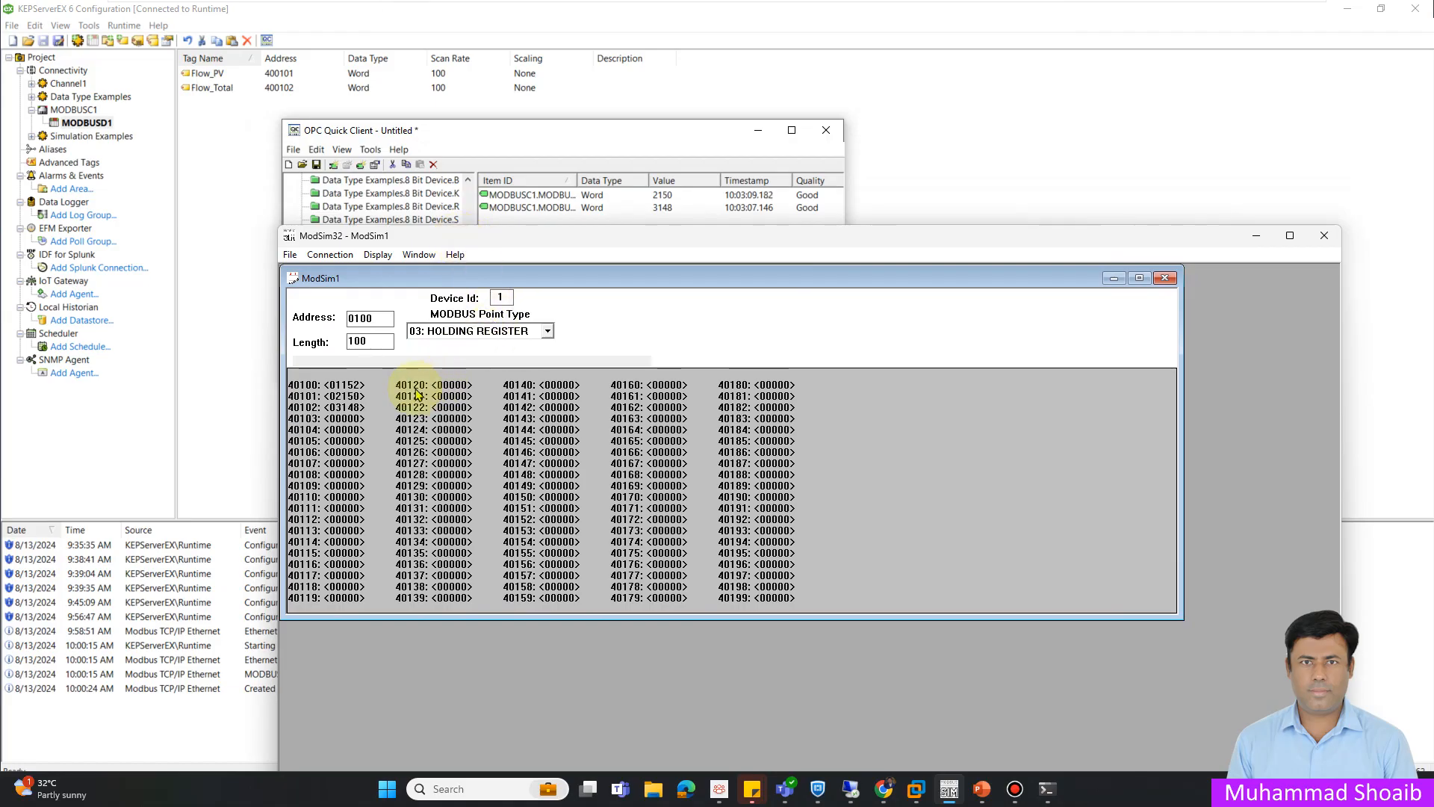
{"action": "double_click", "coordinate": [351, 406]}
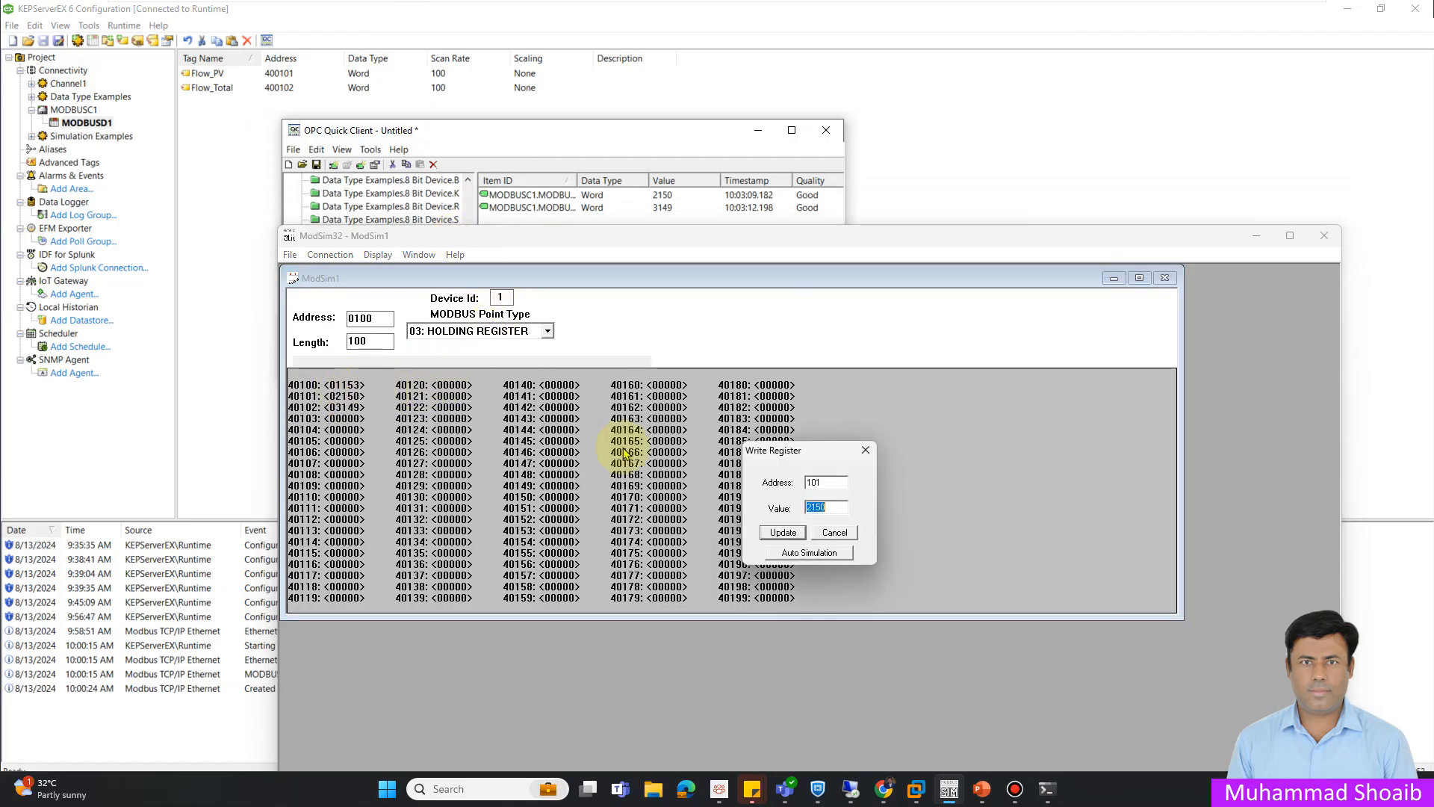
{"action": "left_click", "coordinate": [818, 550]}
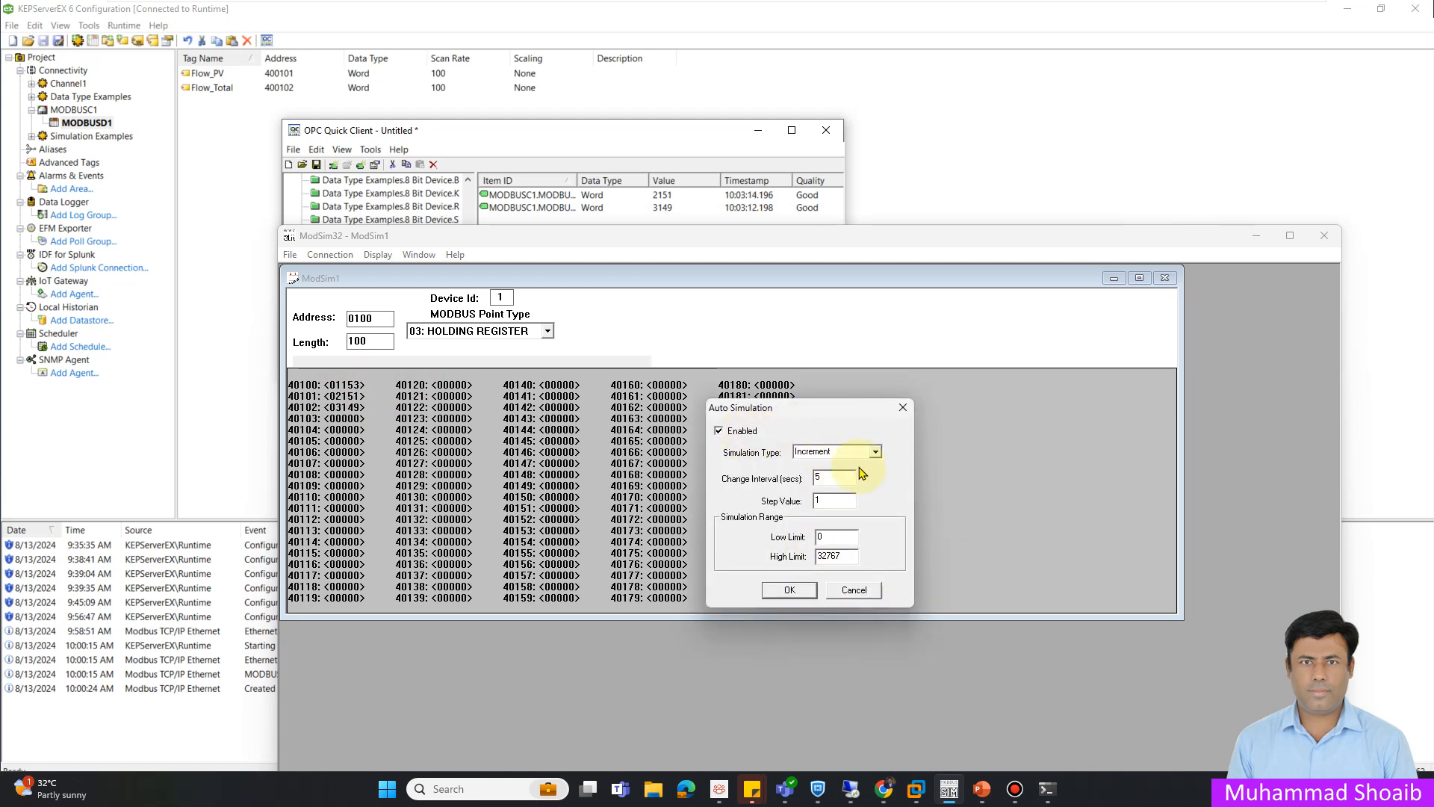
{"action": "left_click", "coordinate": [874, 452]}
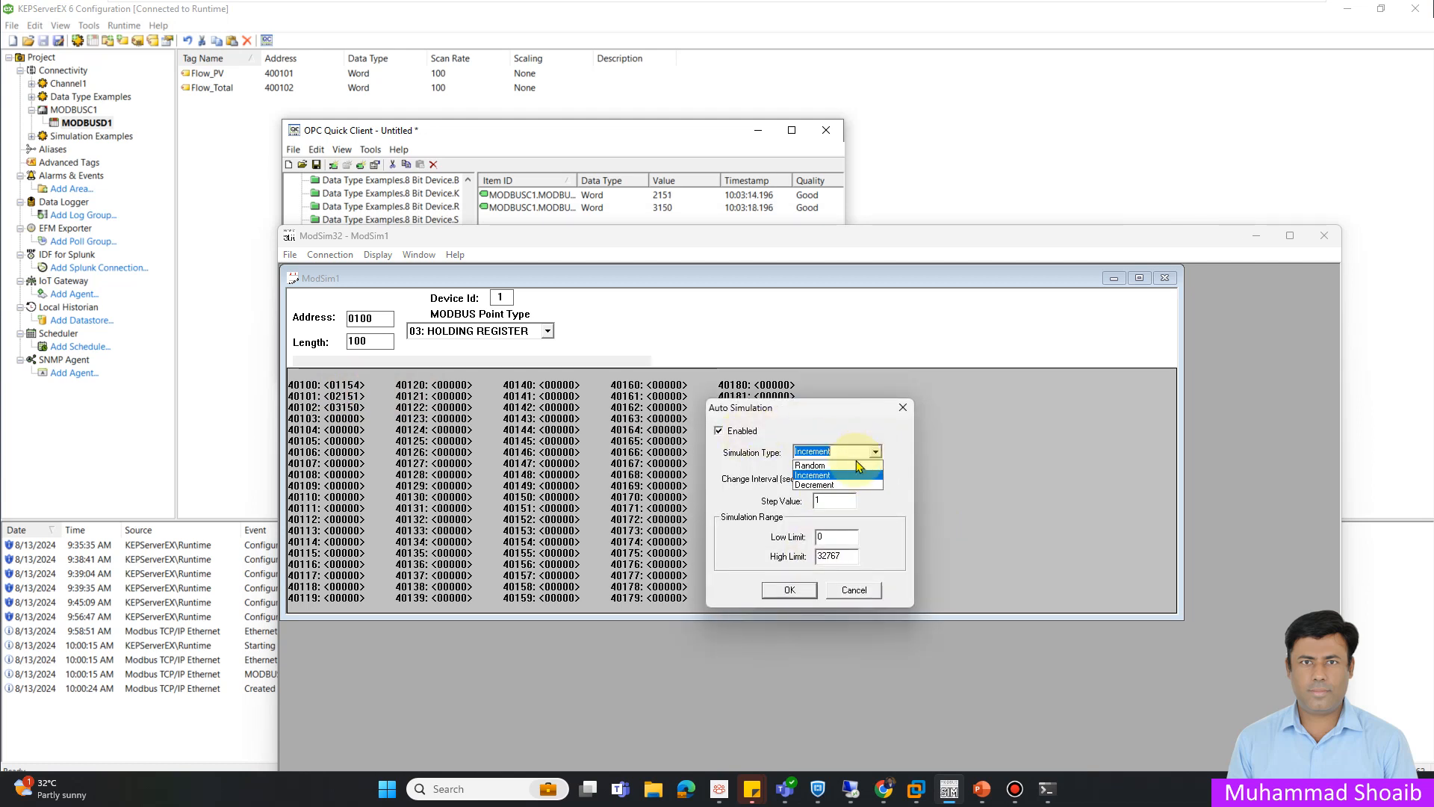
{"action": "left_click", "coordinate": [819, 466]}
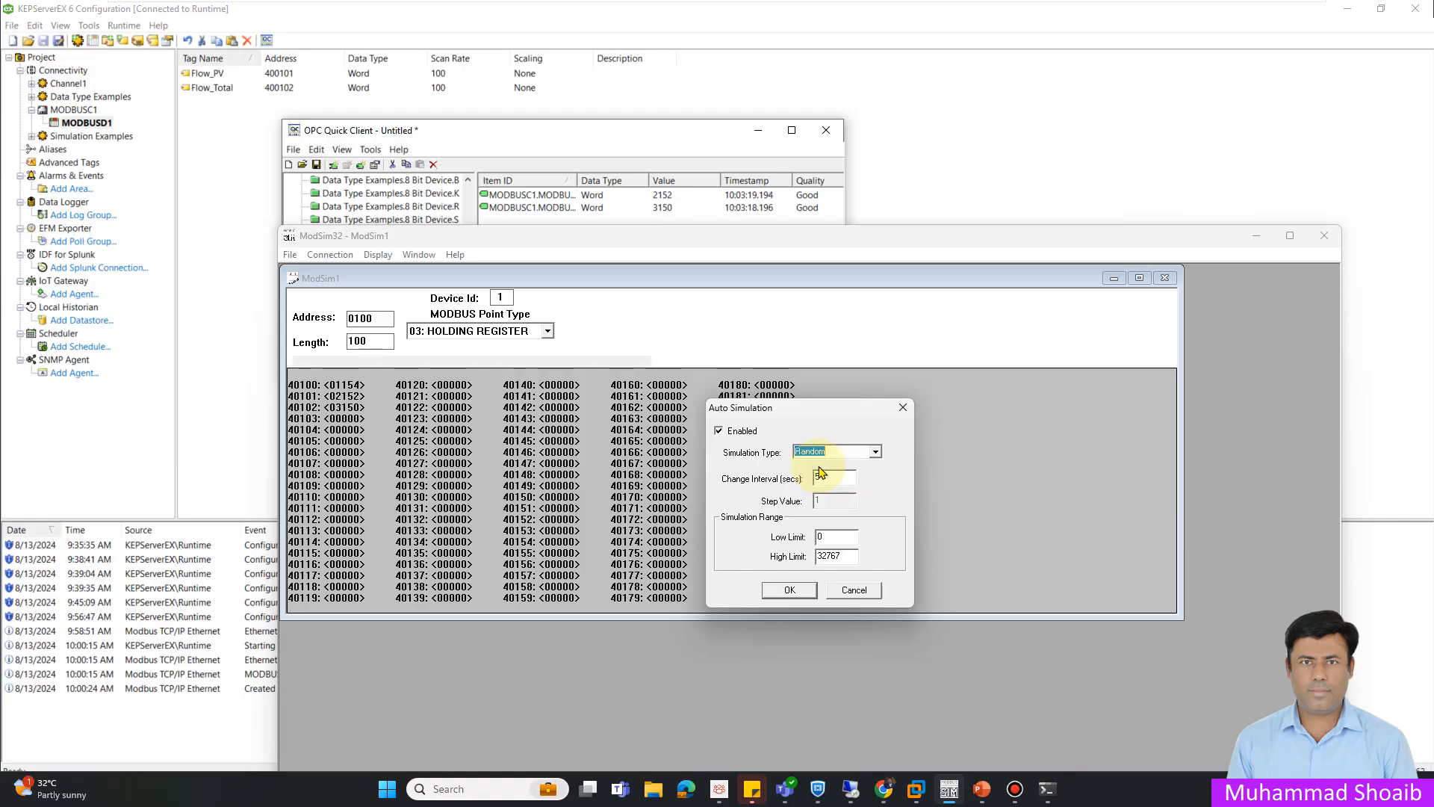
{"action": "double_click", "coordinate": [845, 557]}
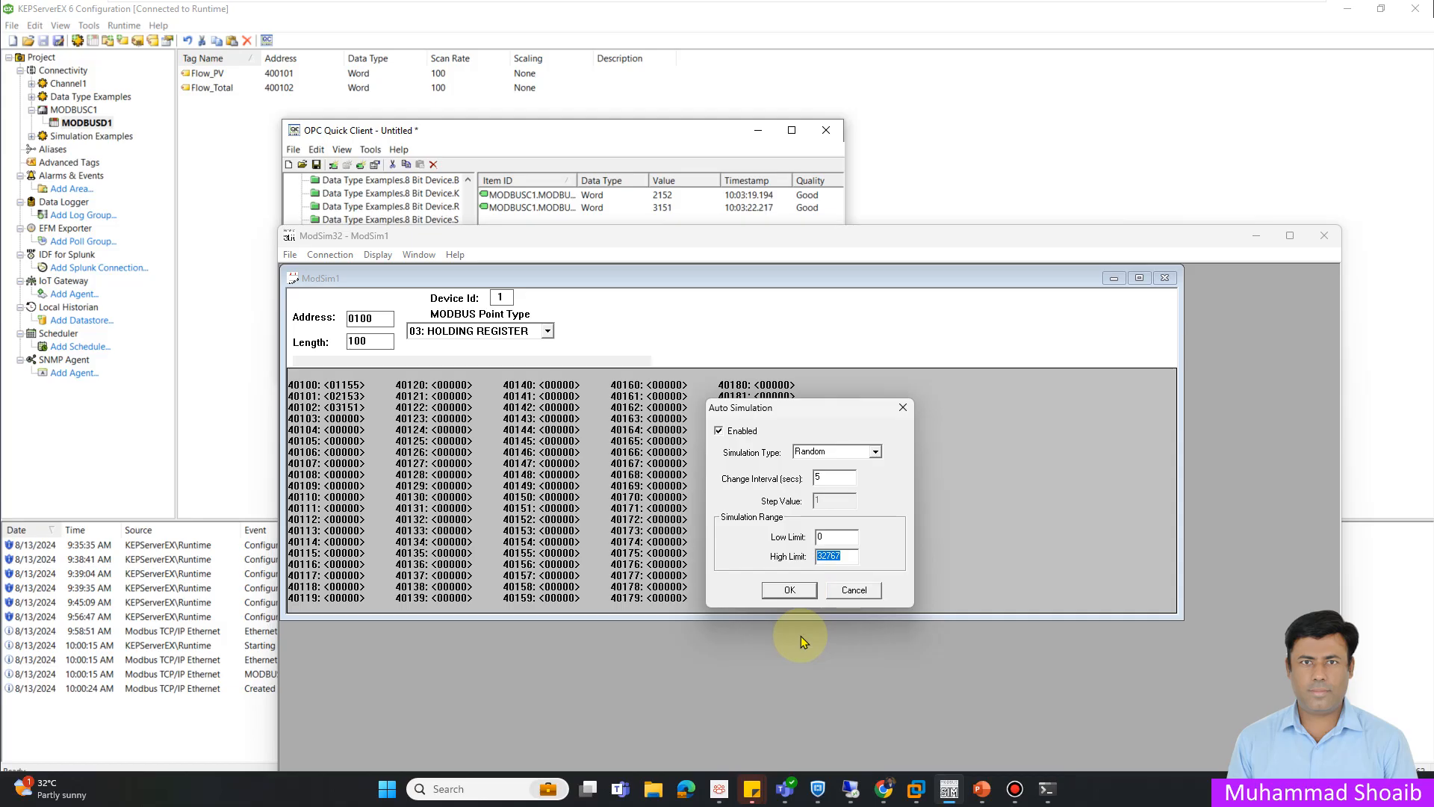
{"action": "type", "text": "1000"}
{"action": "left_click", "coordinate": [789, 590]}
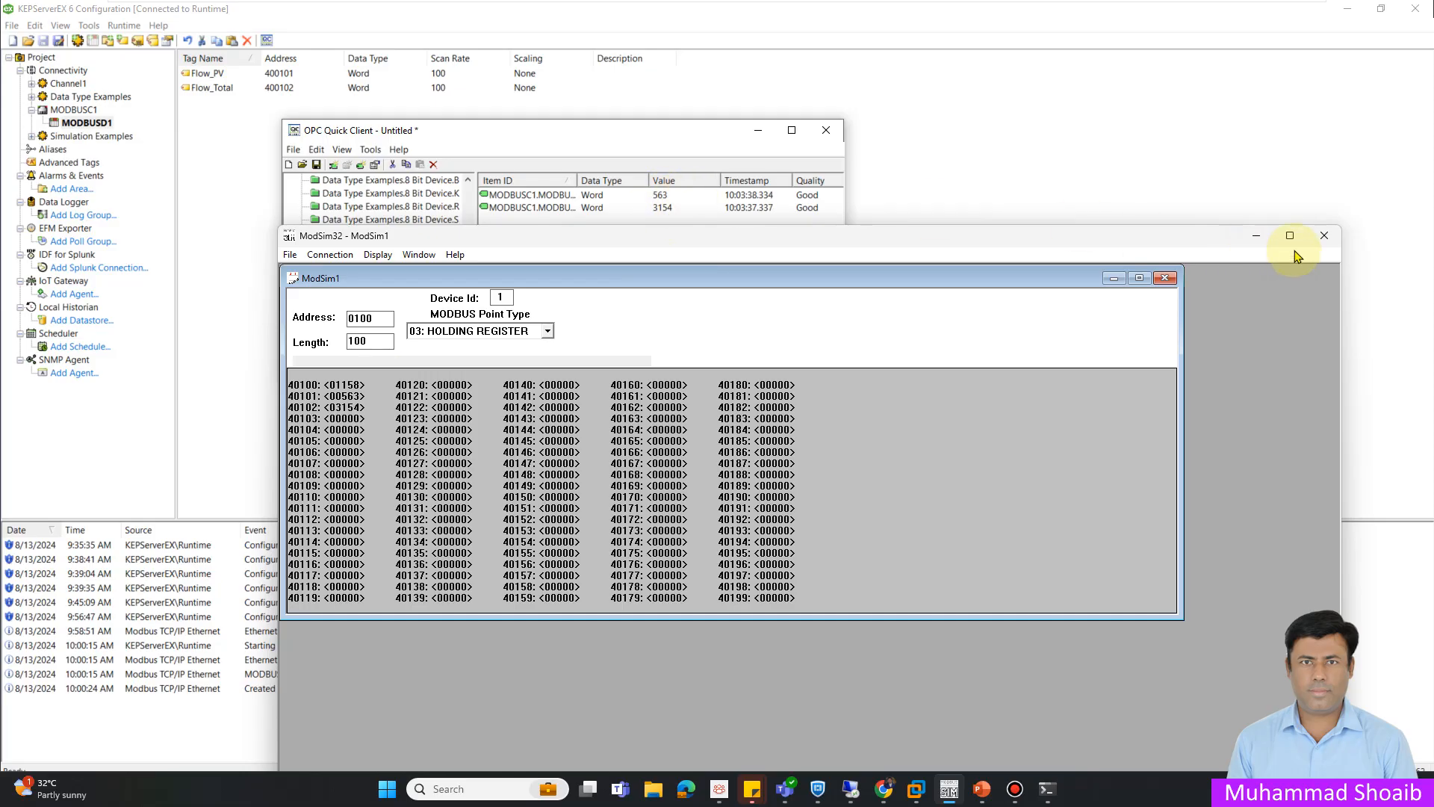
{"action": "left_click", "coordinate": [1258, 240]}
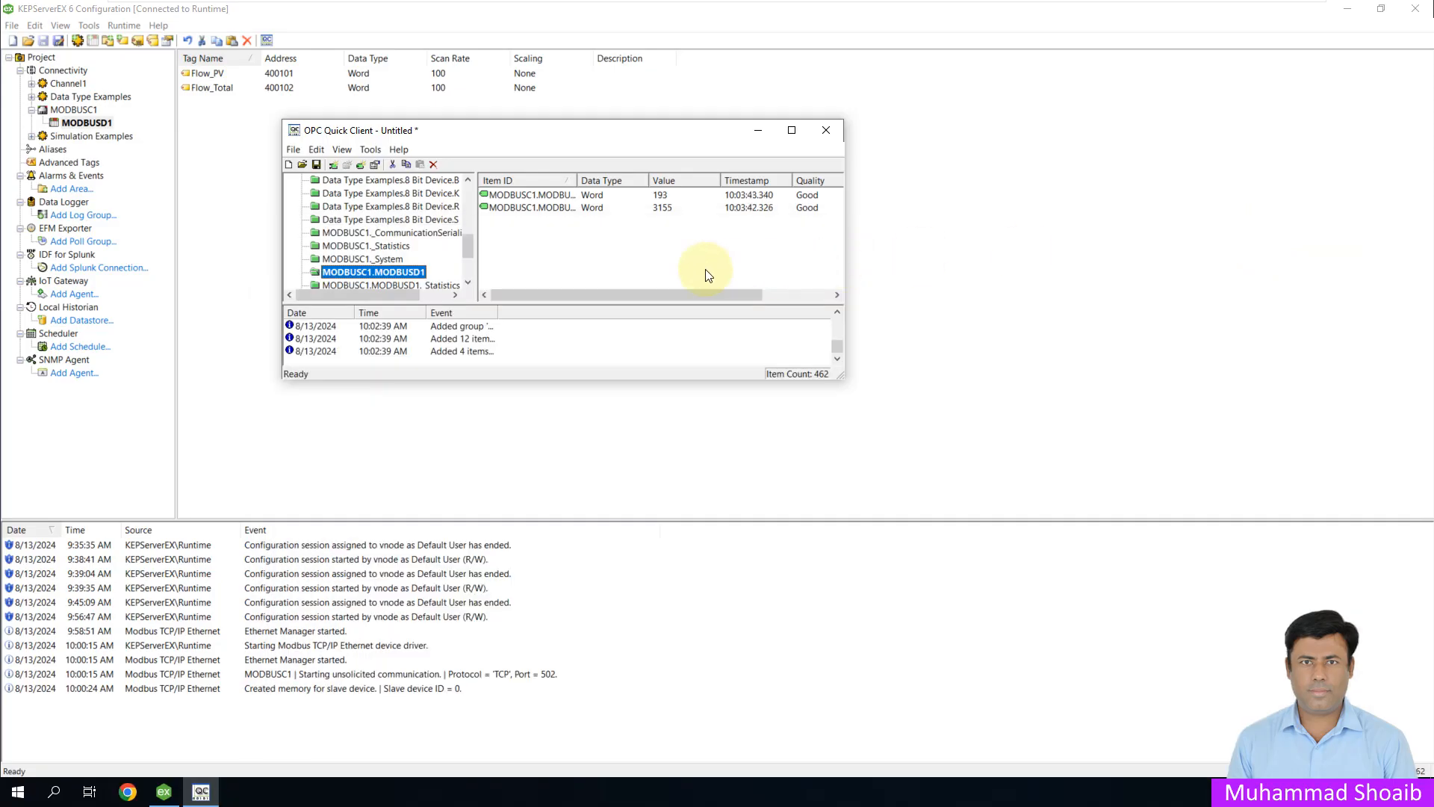
Close OPC Quick Client without saving the untitled session
{"action": "left_click", "coordinate": [825, 130]}
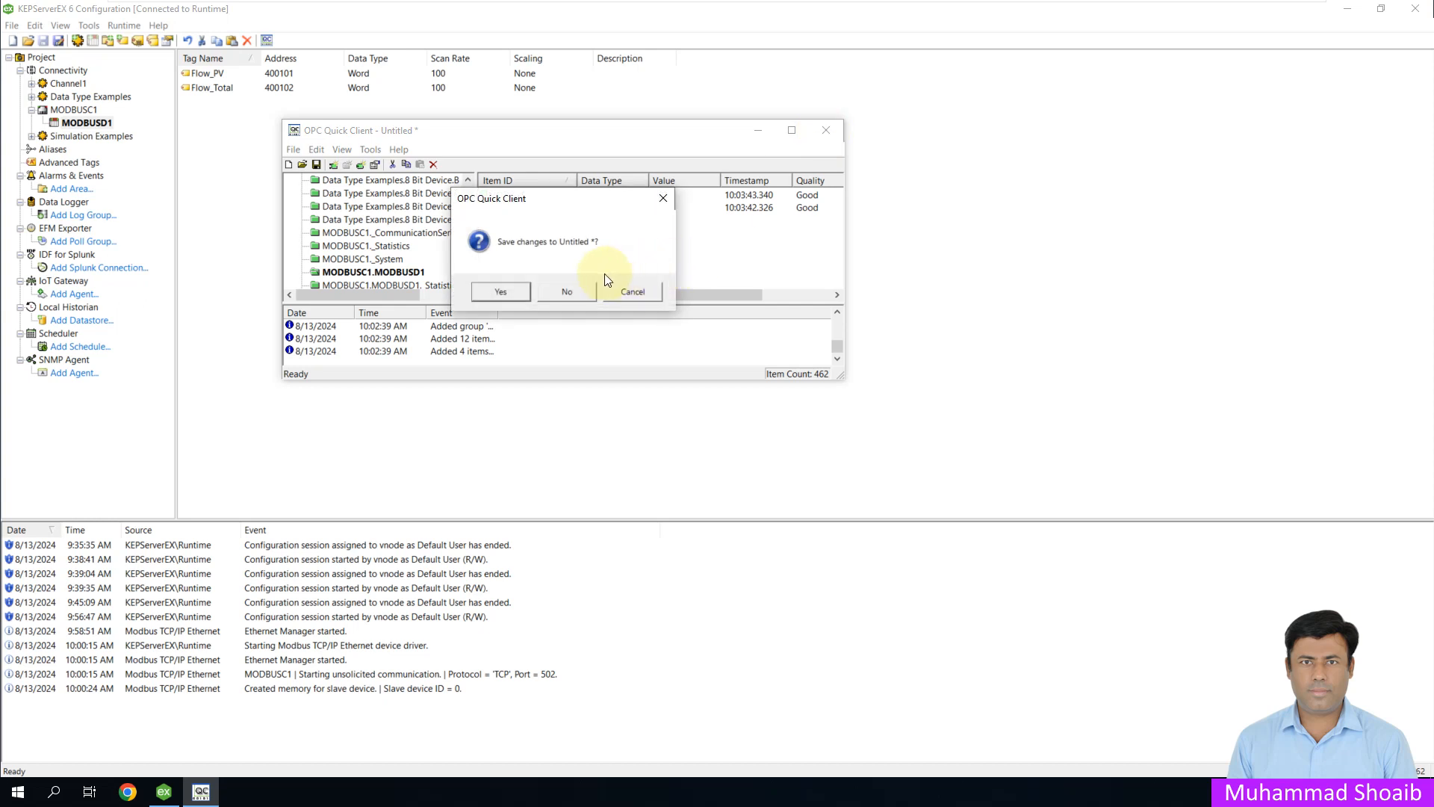
{"action": "left_click", "coordinate": [565, 292]}
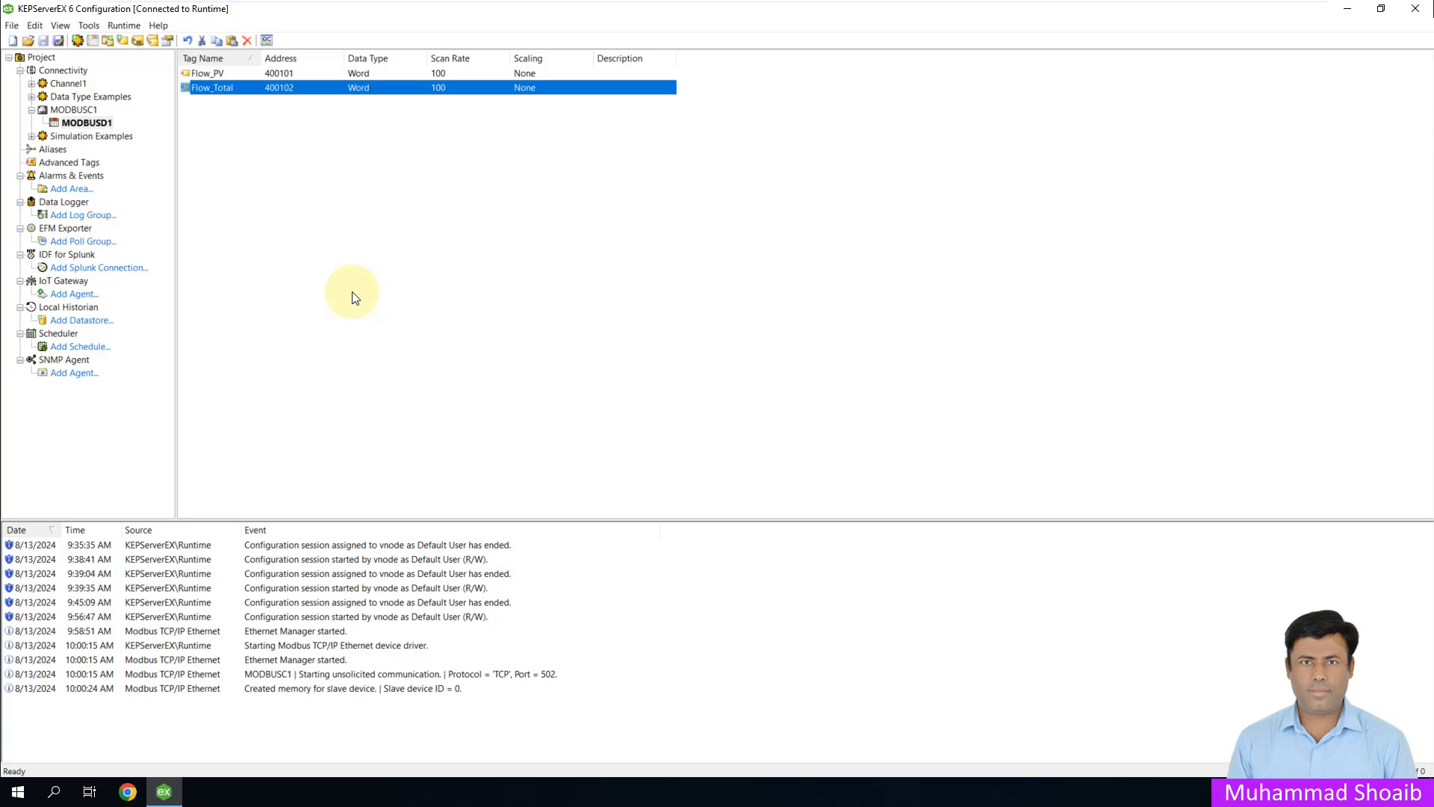
Launch SQL Server Management Studio 20 and connect to the database engine using SQL Server Authentication, entering the login's password
{"action": "left_click", "coordinate": [16, 794]}
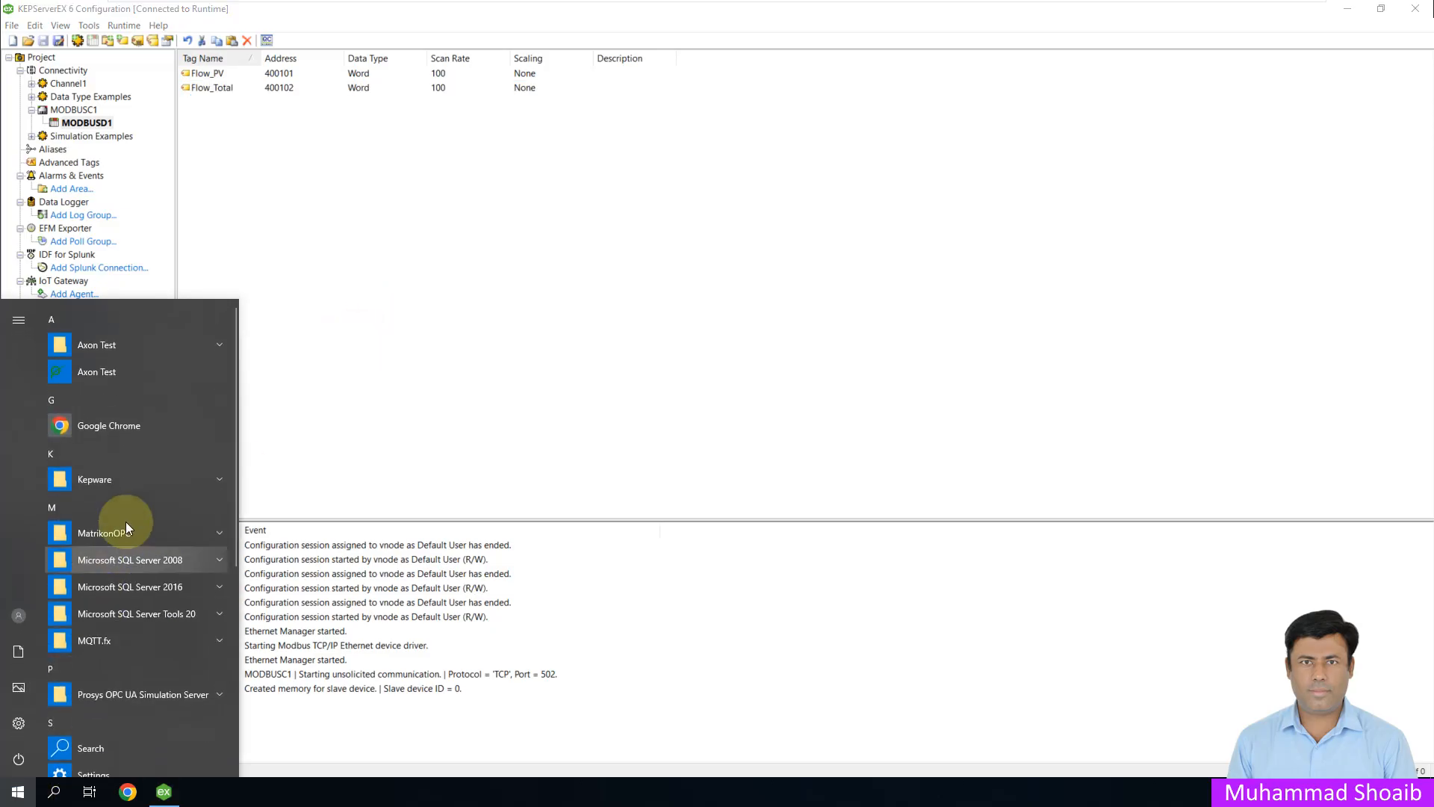
{"action": "left_click", "coordinate": [203, 613]}
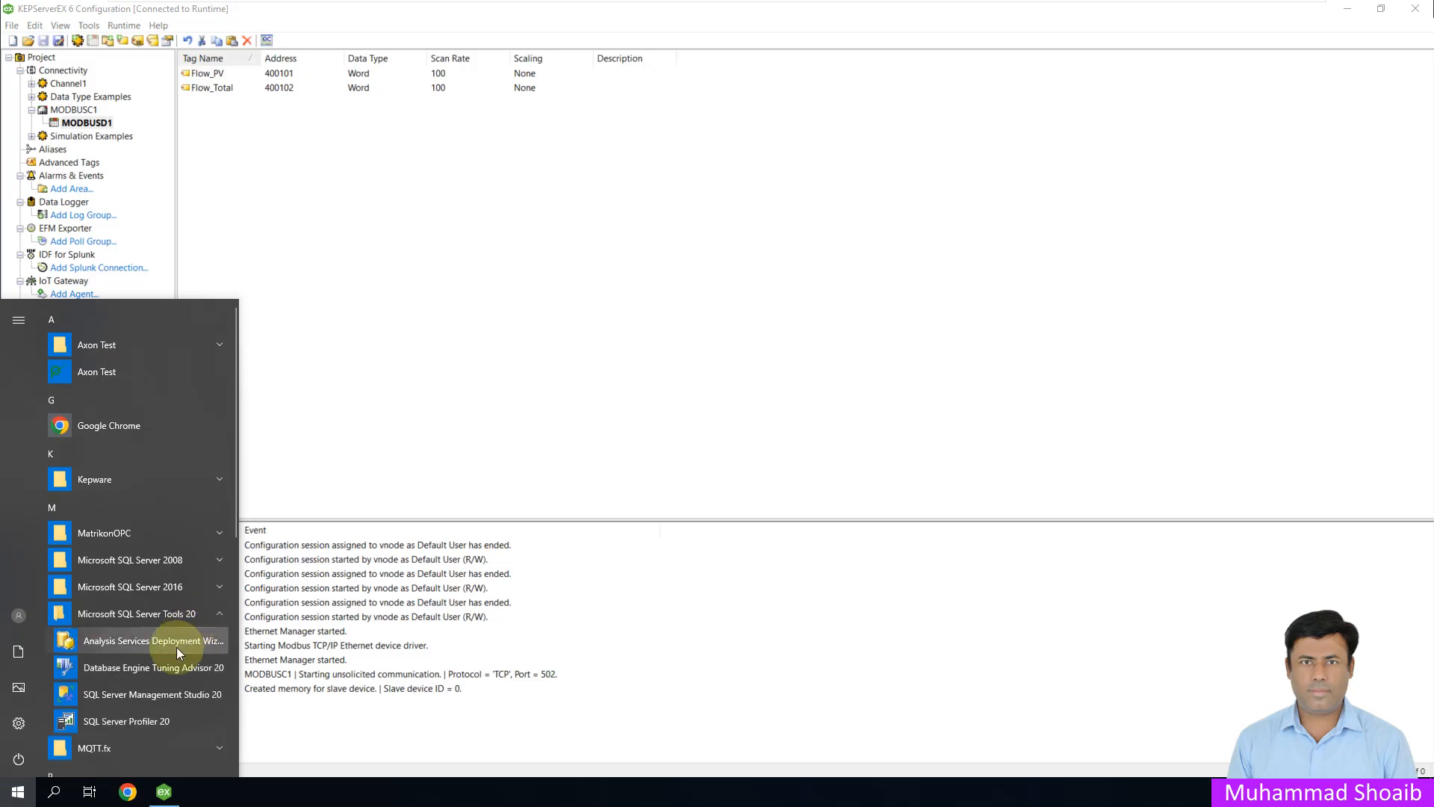
{"action": "left_click", "coordinate": [159, 696]}
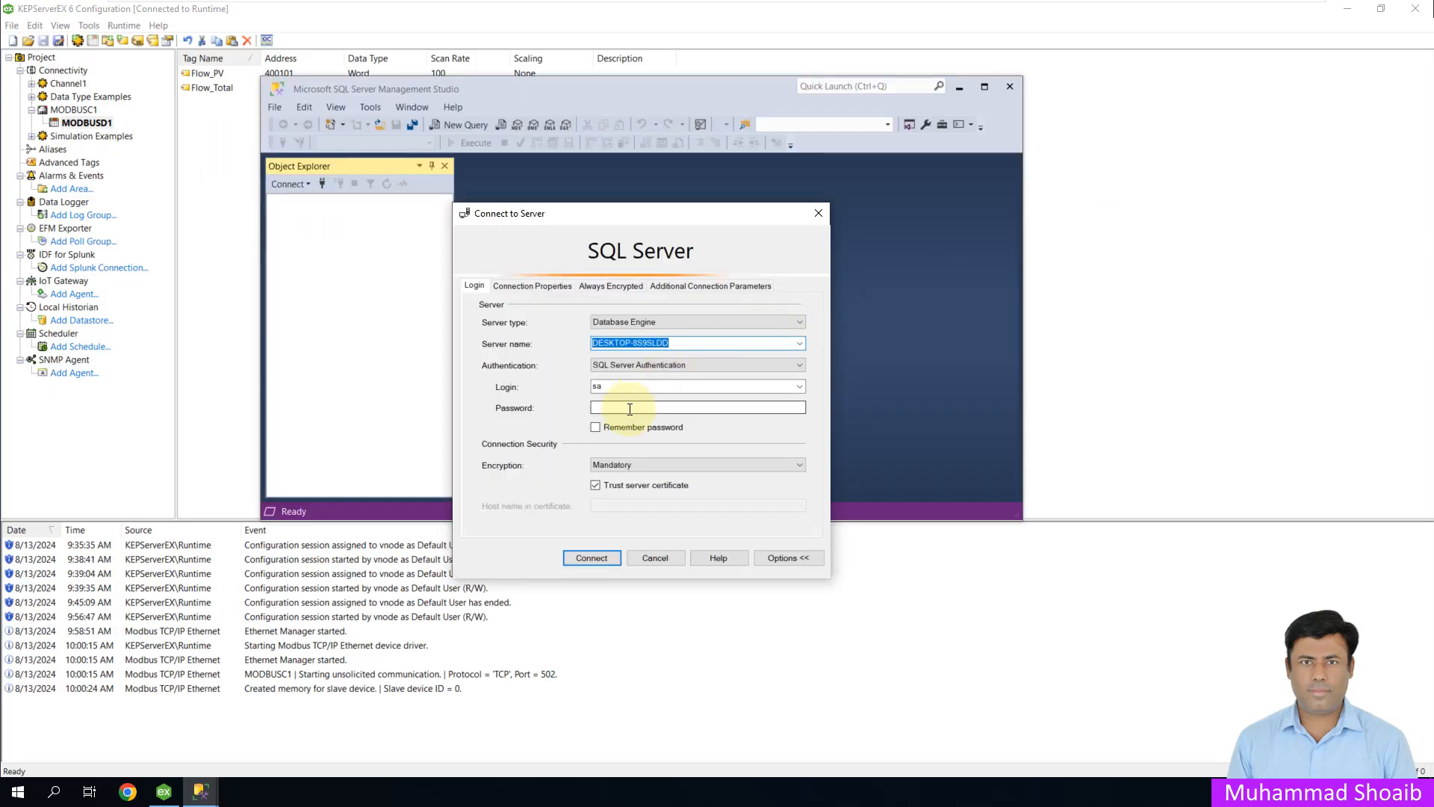
{"action": "left_click", "coordinate": [631, 408]}
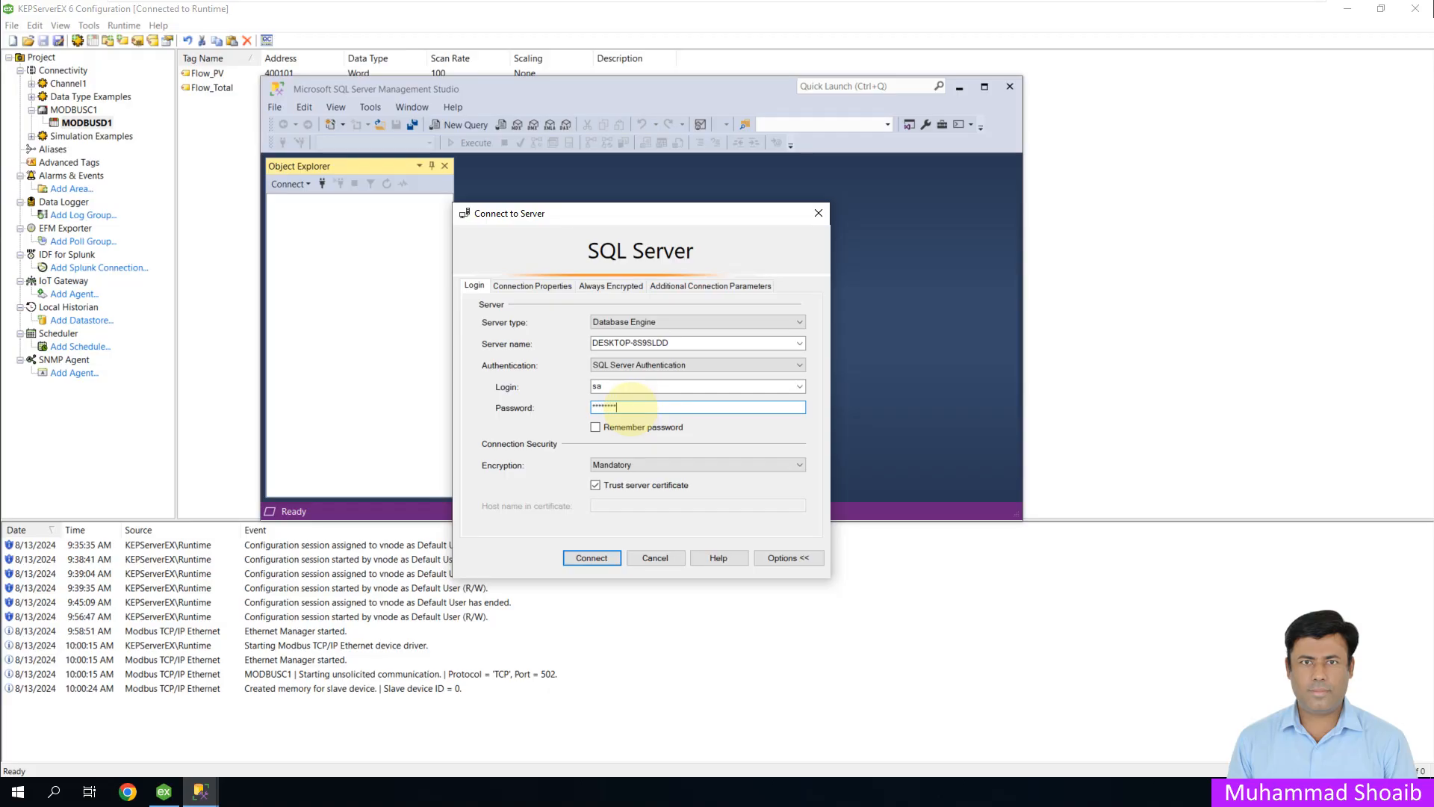
{"action": "key", "text": "Return"}
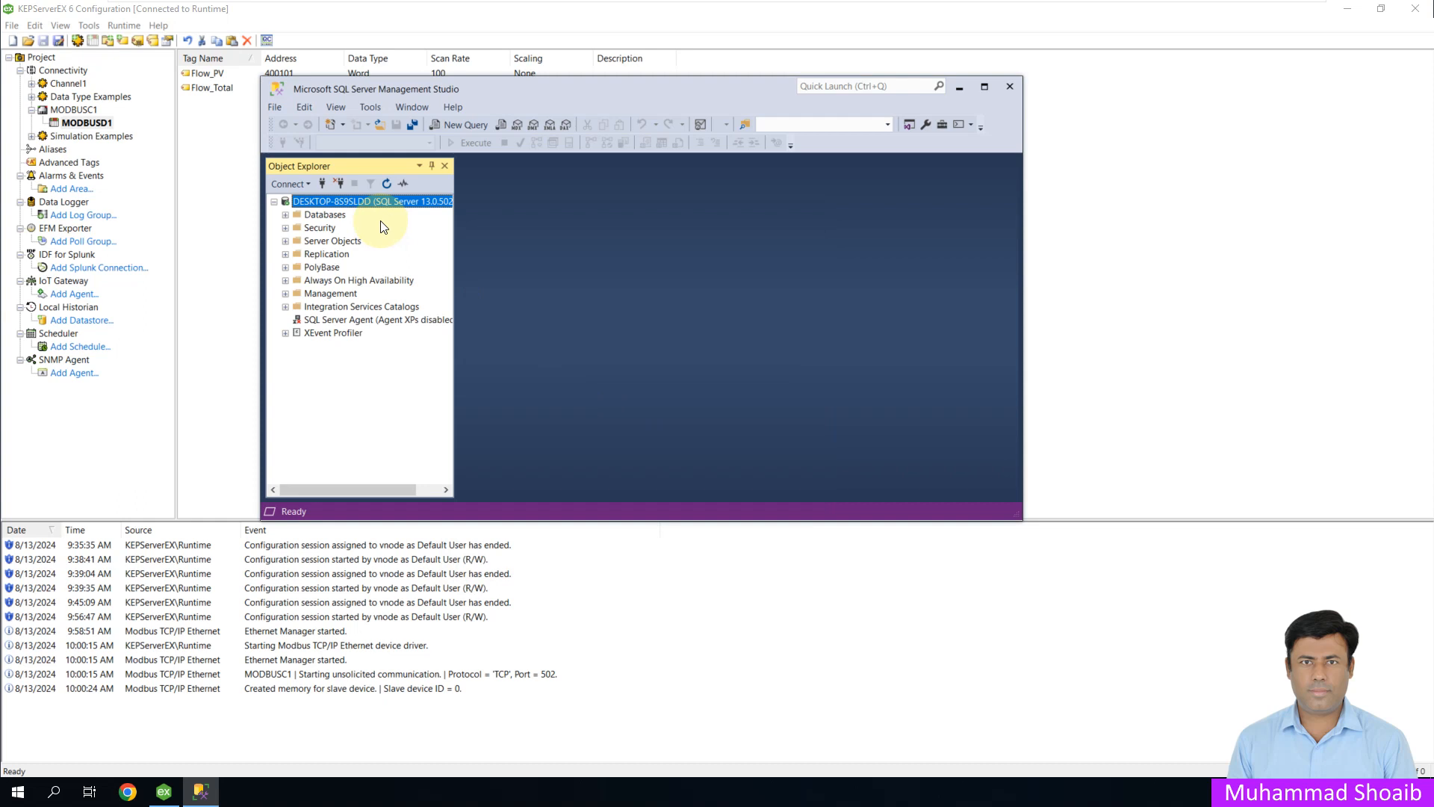
Examine the tables of the Wincc database, and minimise SQL Server Management Studio
{"action": "left_click", "coordinate": [286, 215]}
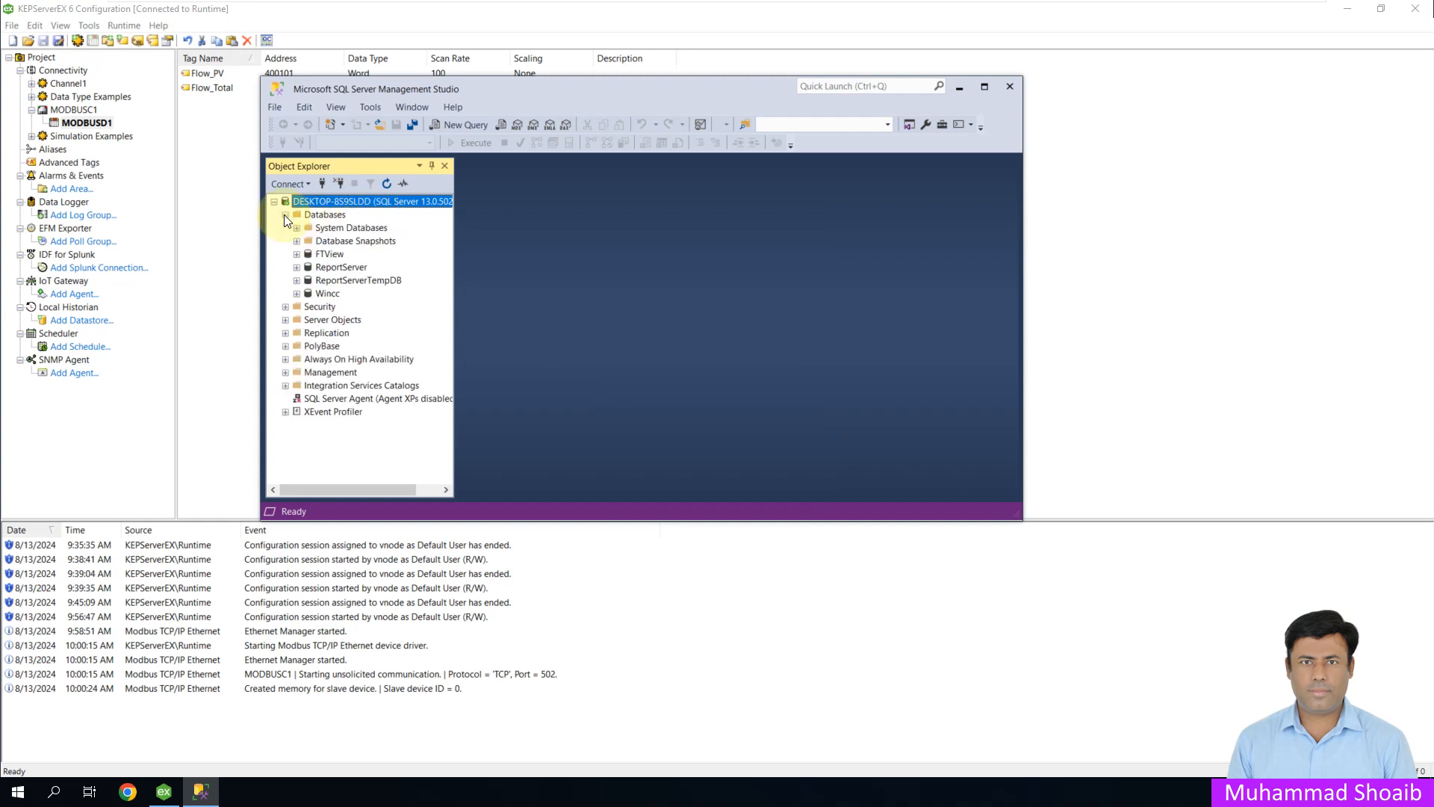
{"action": "left_click", "coordinate": [296, 294]}
{"action": "left_click", "coordinate": [309, 320]}
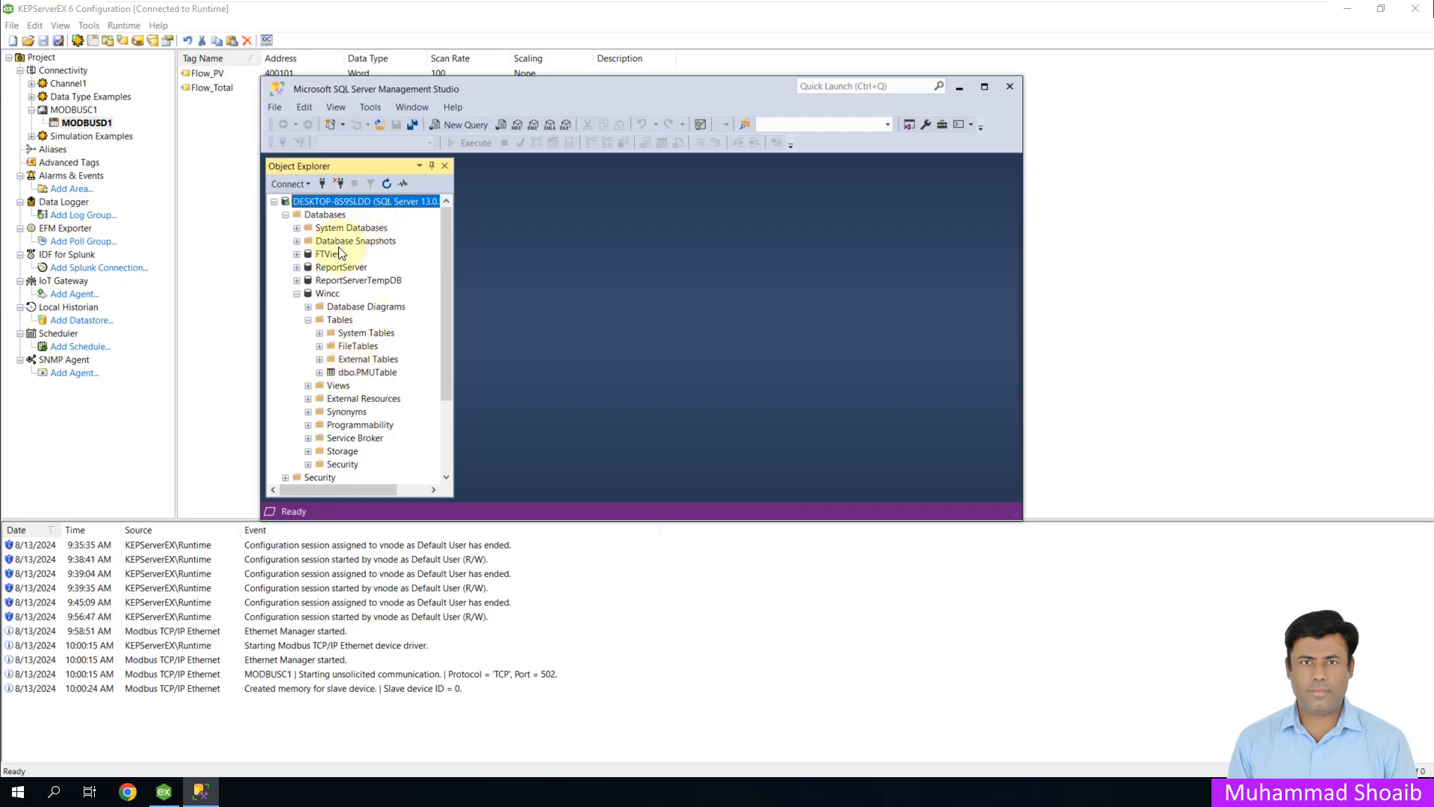
{"action": "left_click", "coordinate": [959, 88]}
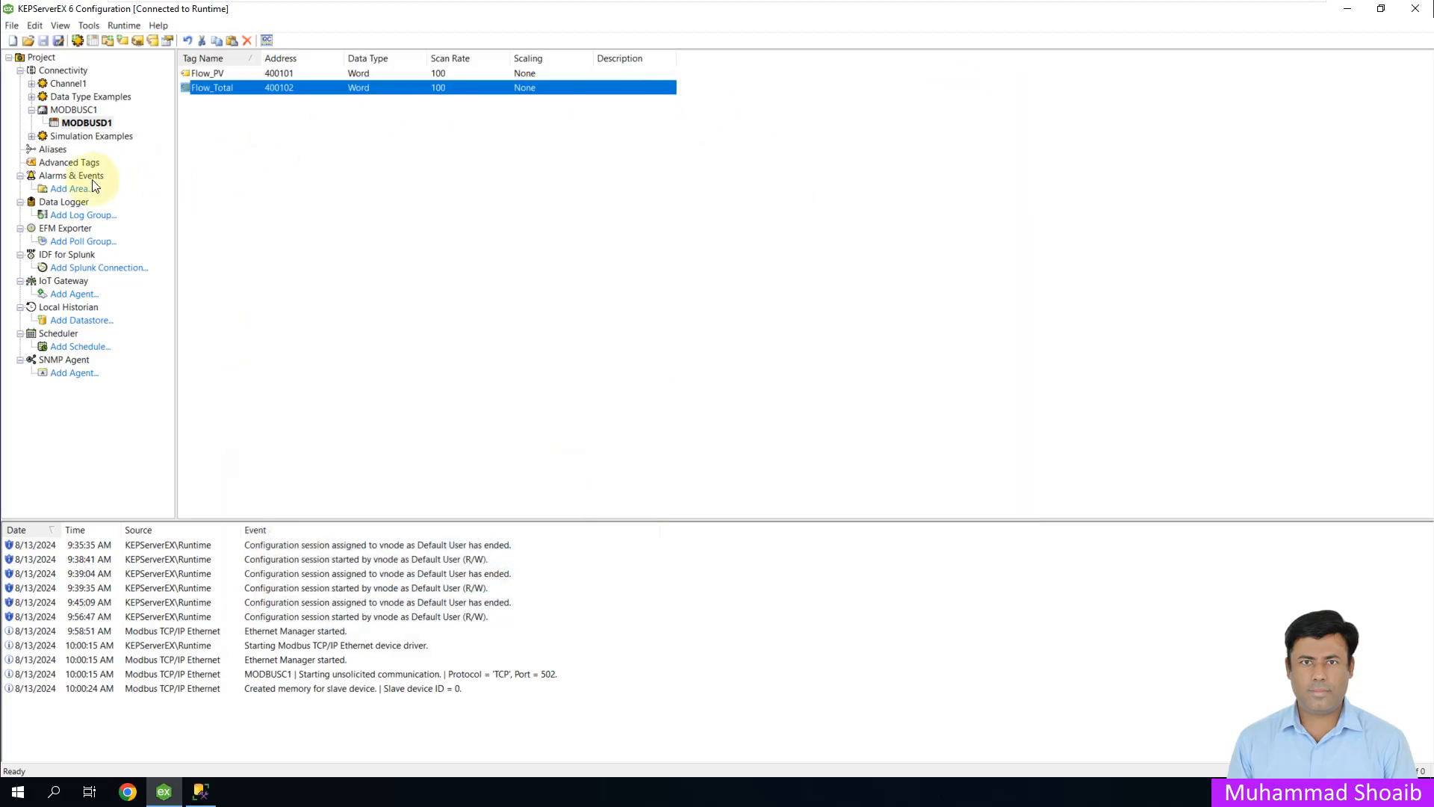
Add a log group under Data Logger in KEPServerEX and name it MODBUS_DBL
{"action": "left_click", "coordinate": [52, 203]}
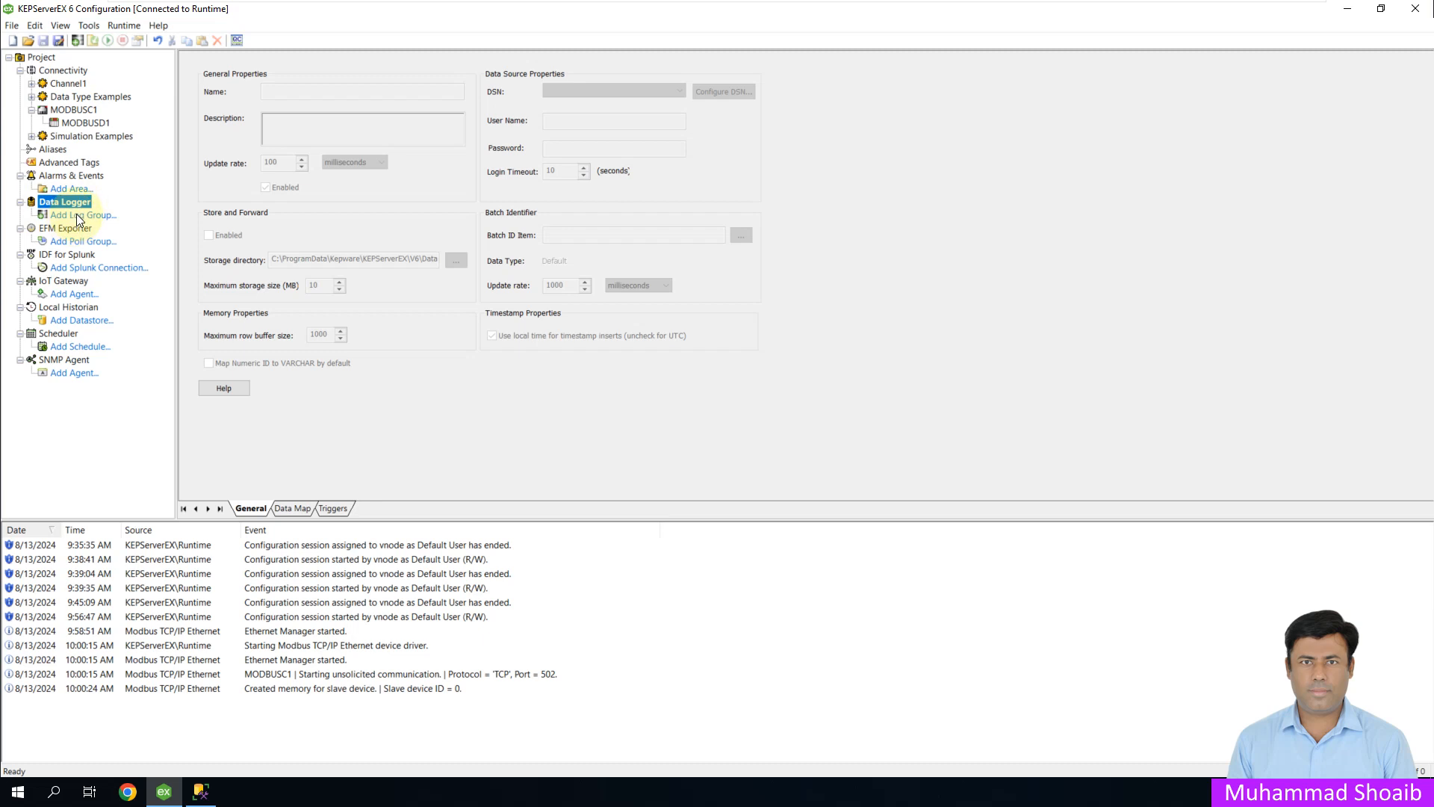
{"action": "left_click", "coordinate": [76, 214]}
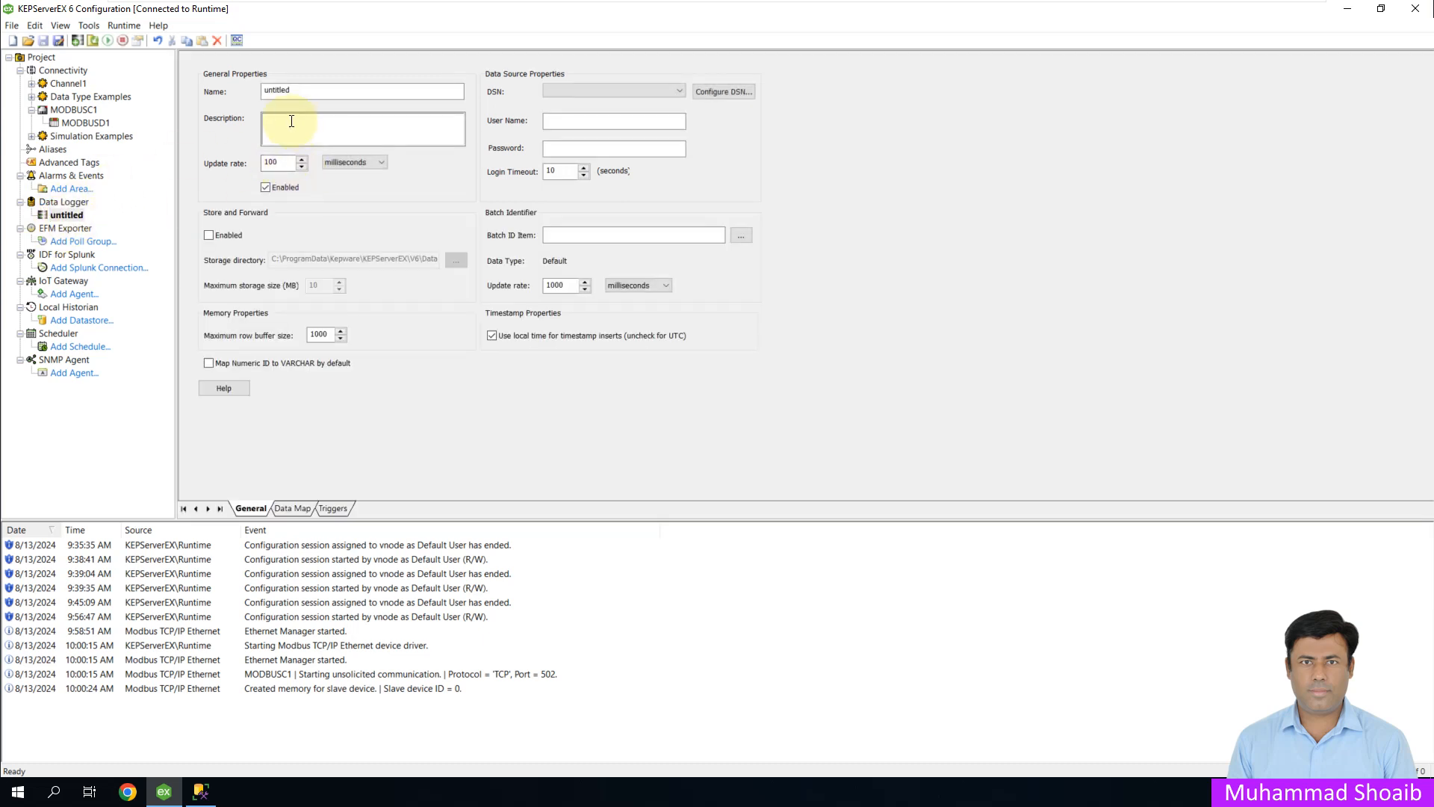
{"action": "double_click", "coordinate": [302, 94]}
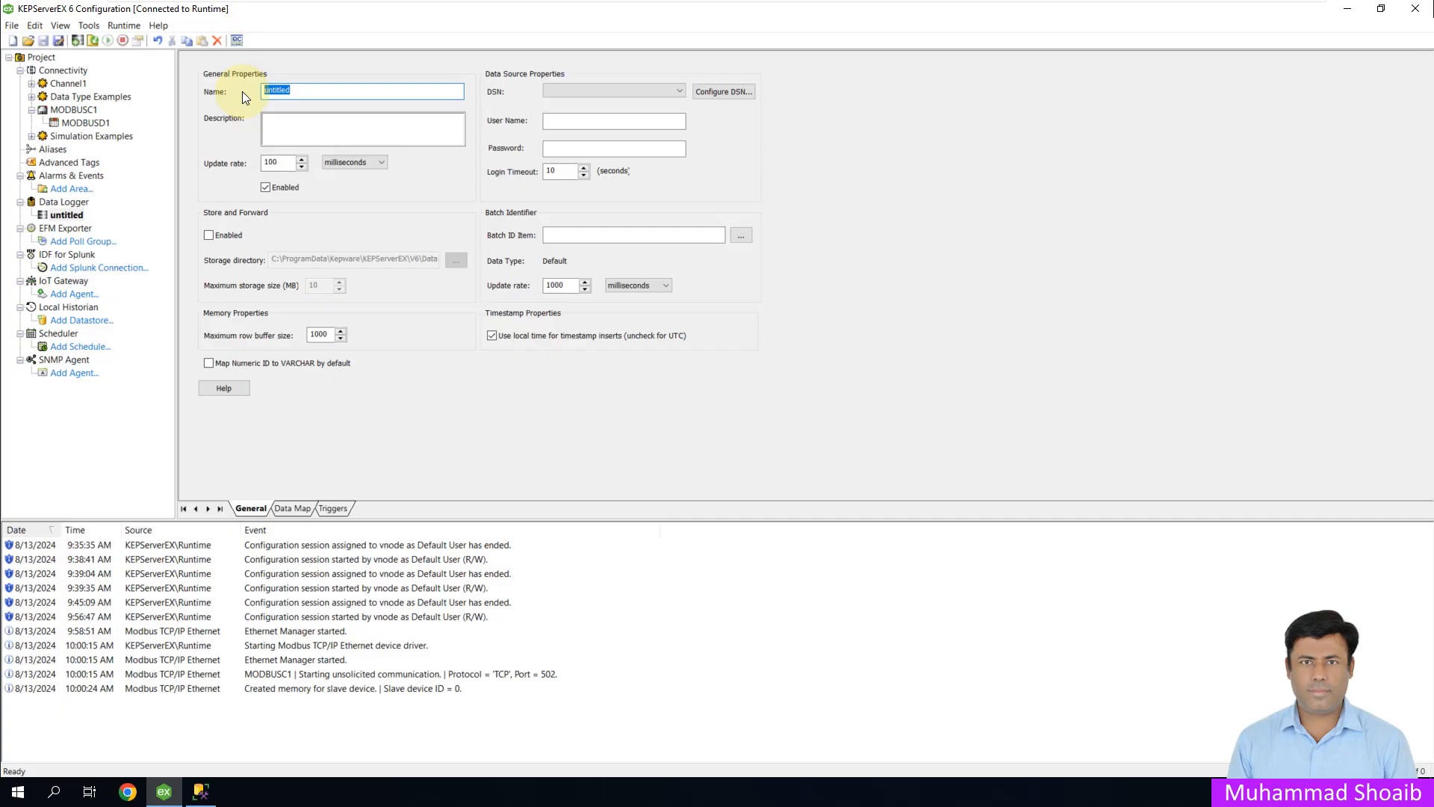
{"action": "type", "text": "K"}
{"action": "type", "text": "MODBUS_DBL"}
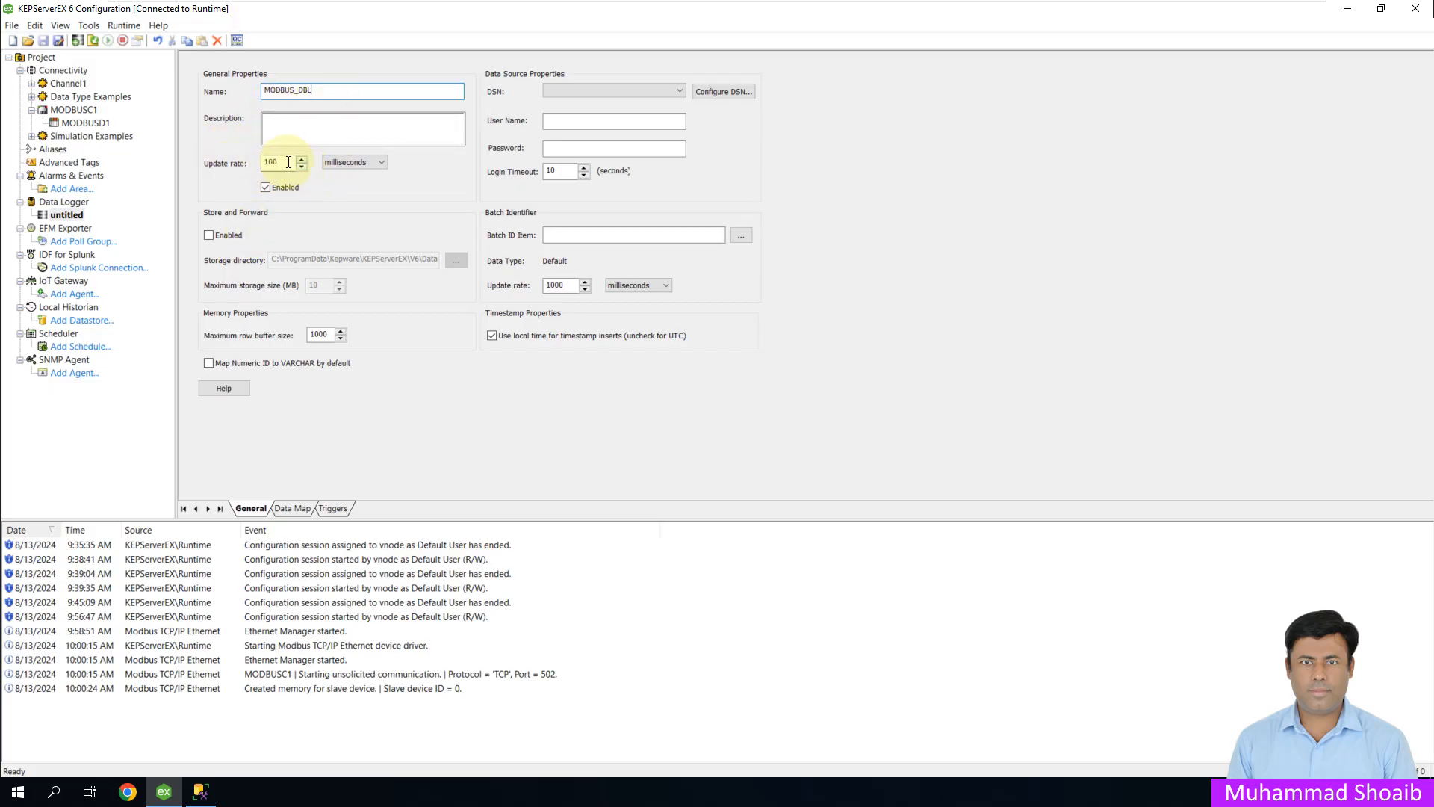
{"action": "left_click_drag", "start_coordinate": [278, 162], "coordinate": [246, 163]}
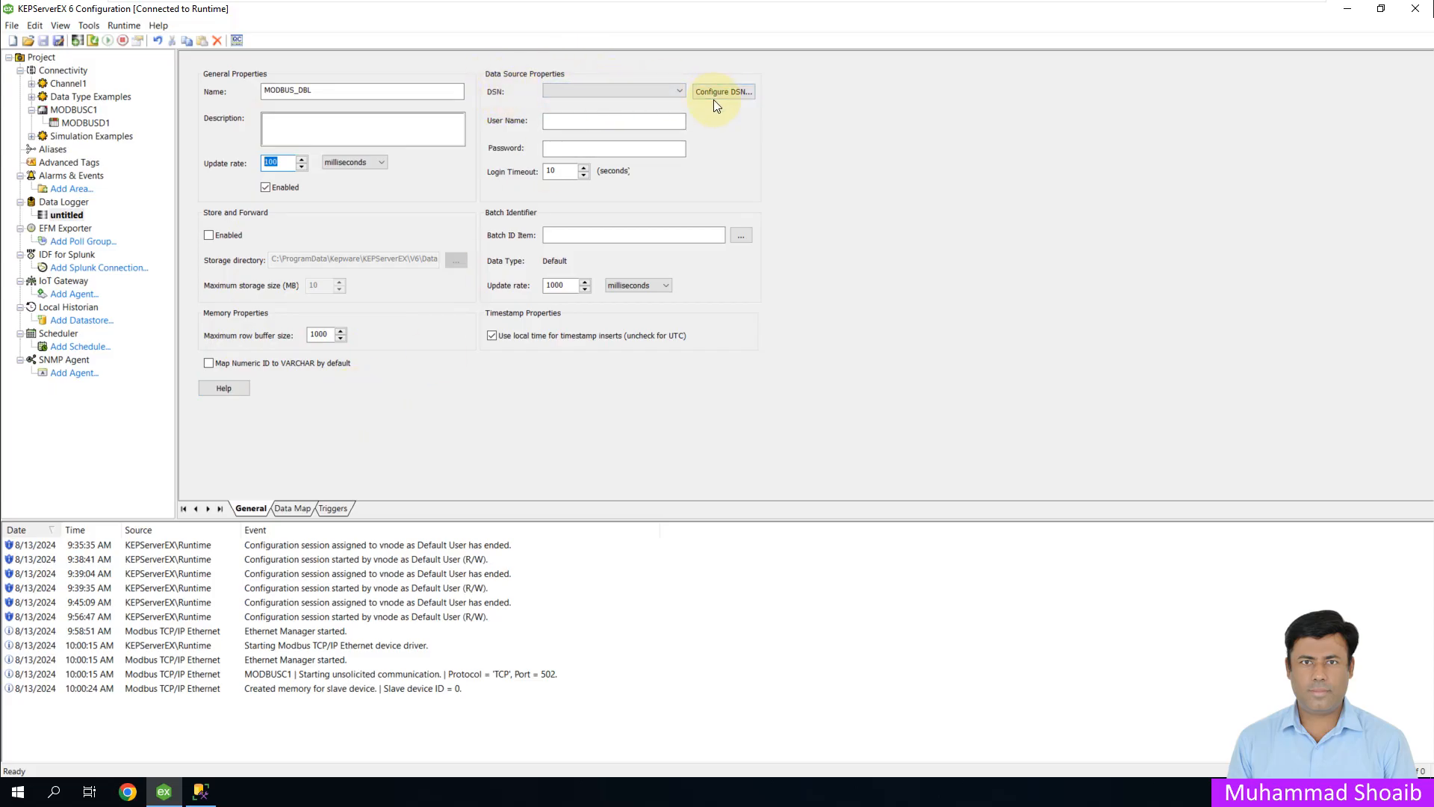
{"action": "left_click", "coordinate": [677, 91]}
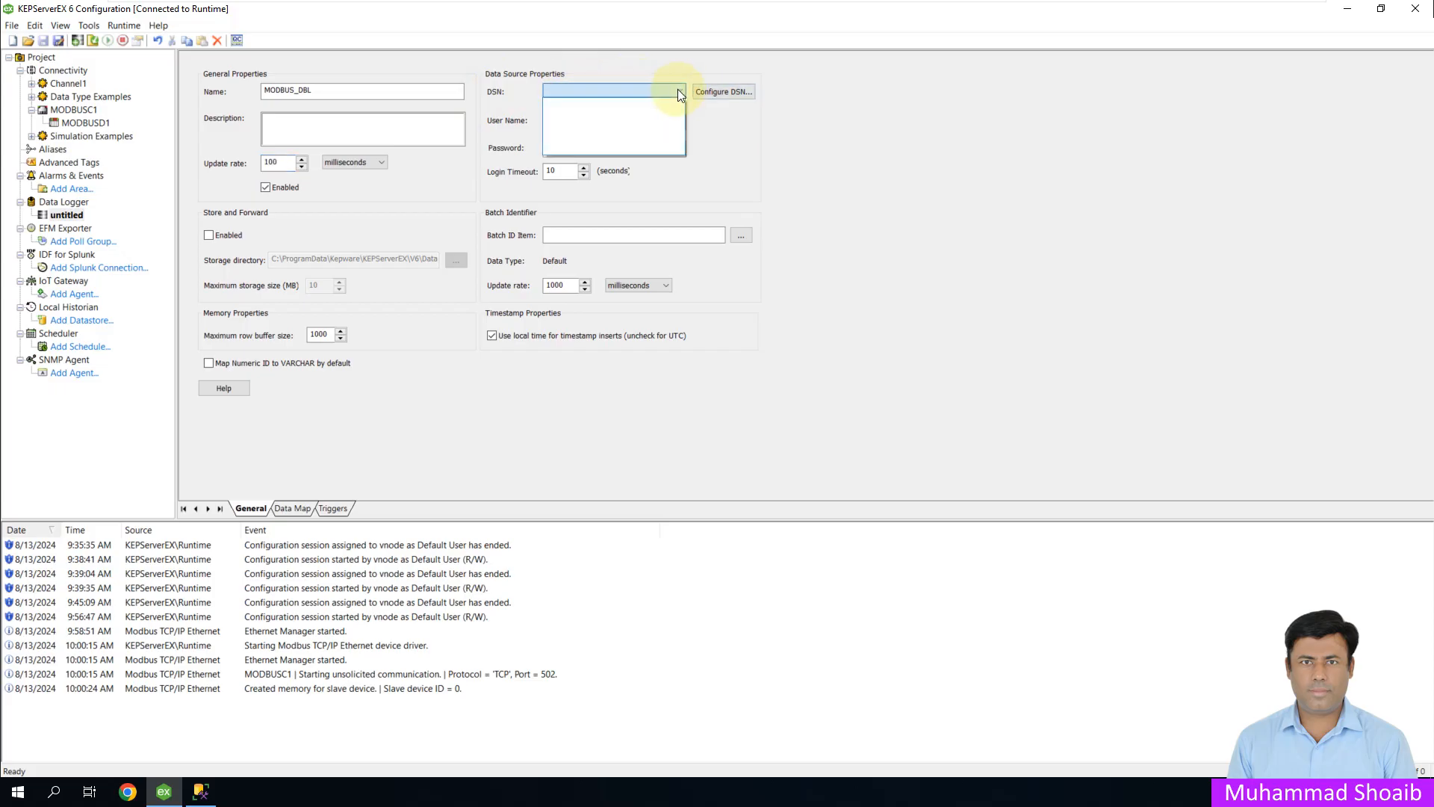
{"action": "left_click", "coordinate": [508, 104]}
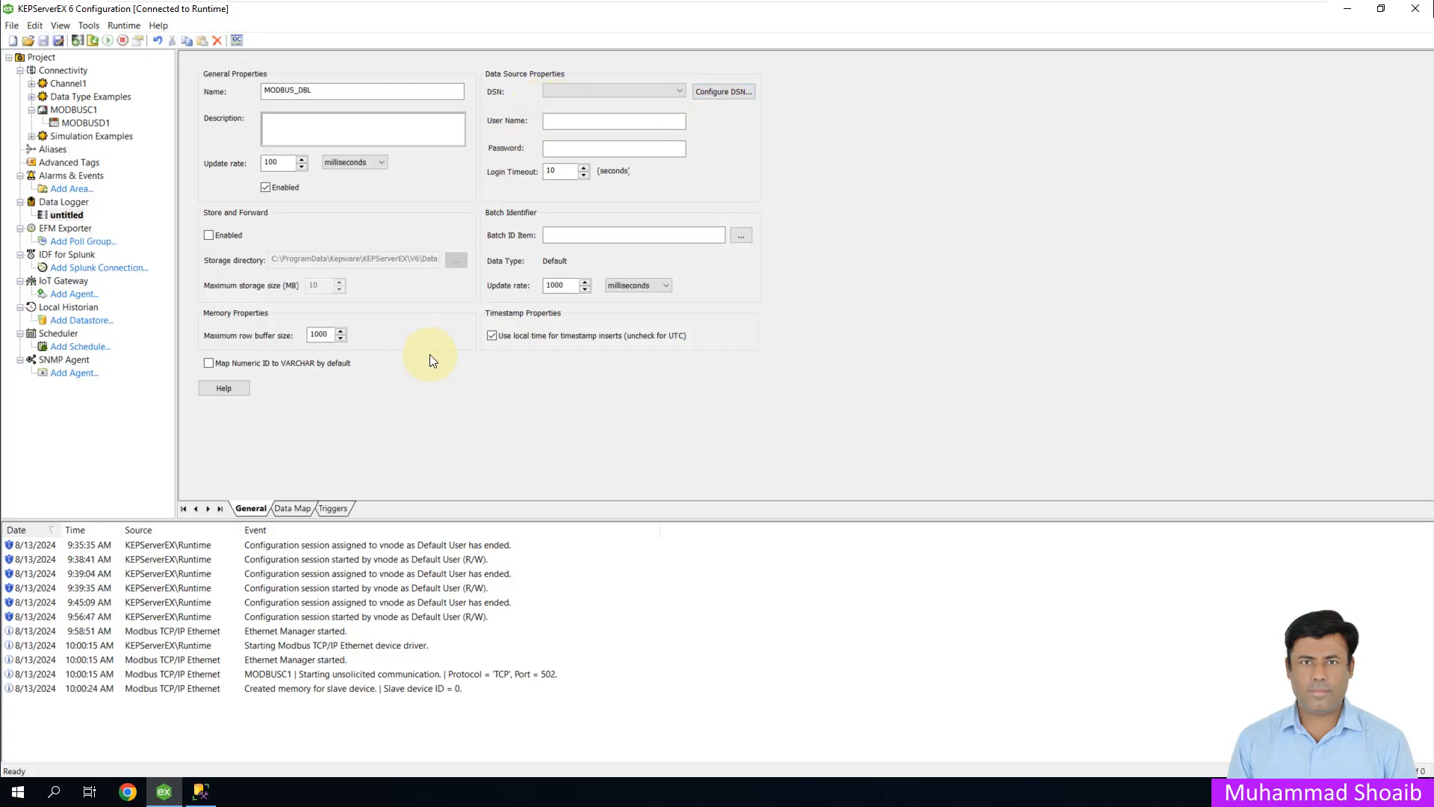
{"action": "left_click", "coordinate": [706, 91]}
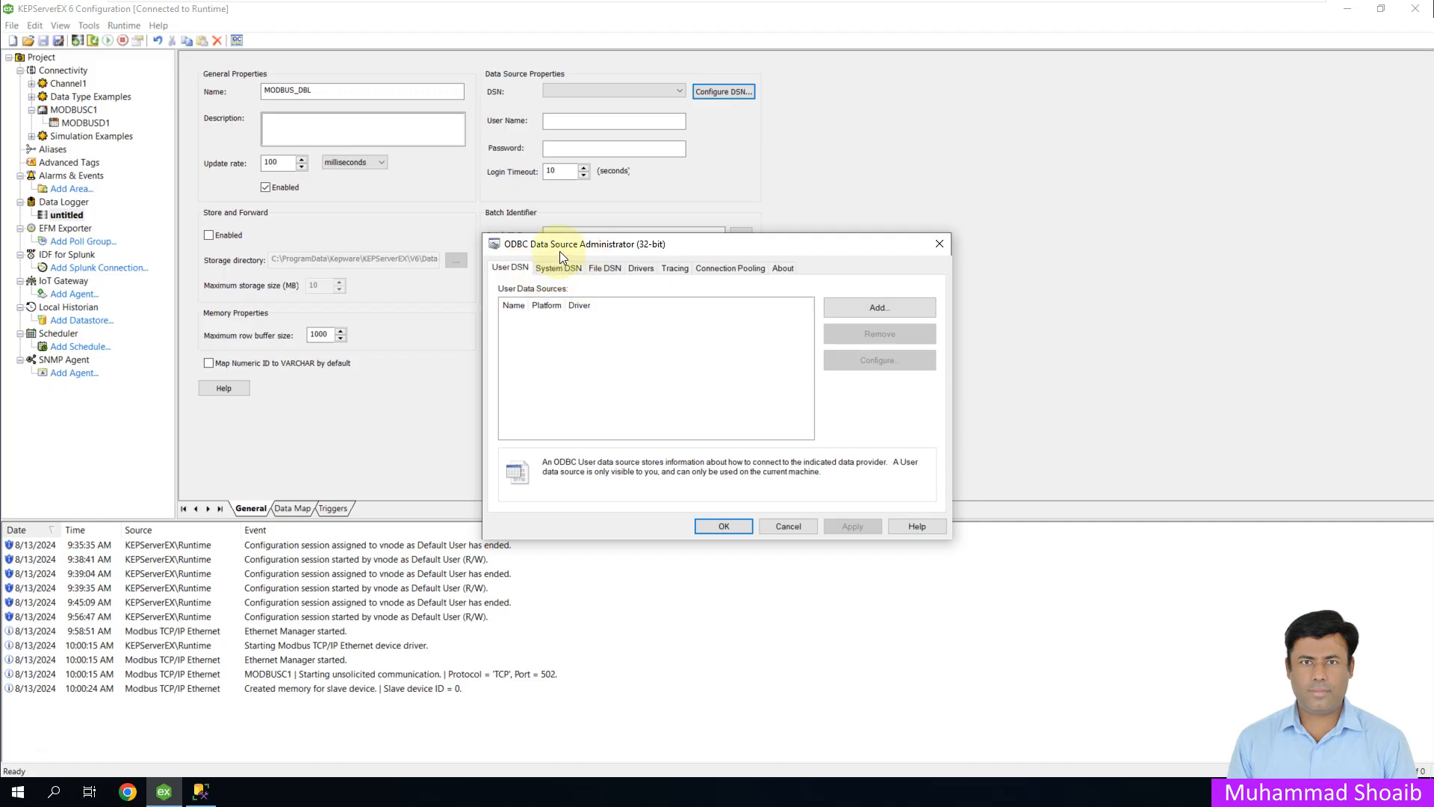
{"action": "left_click", "coordinate": [546, 266]}
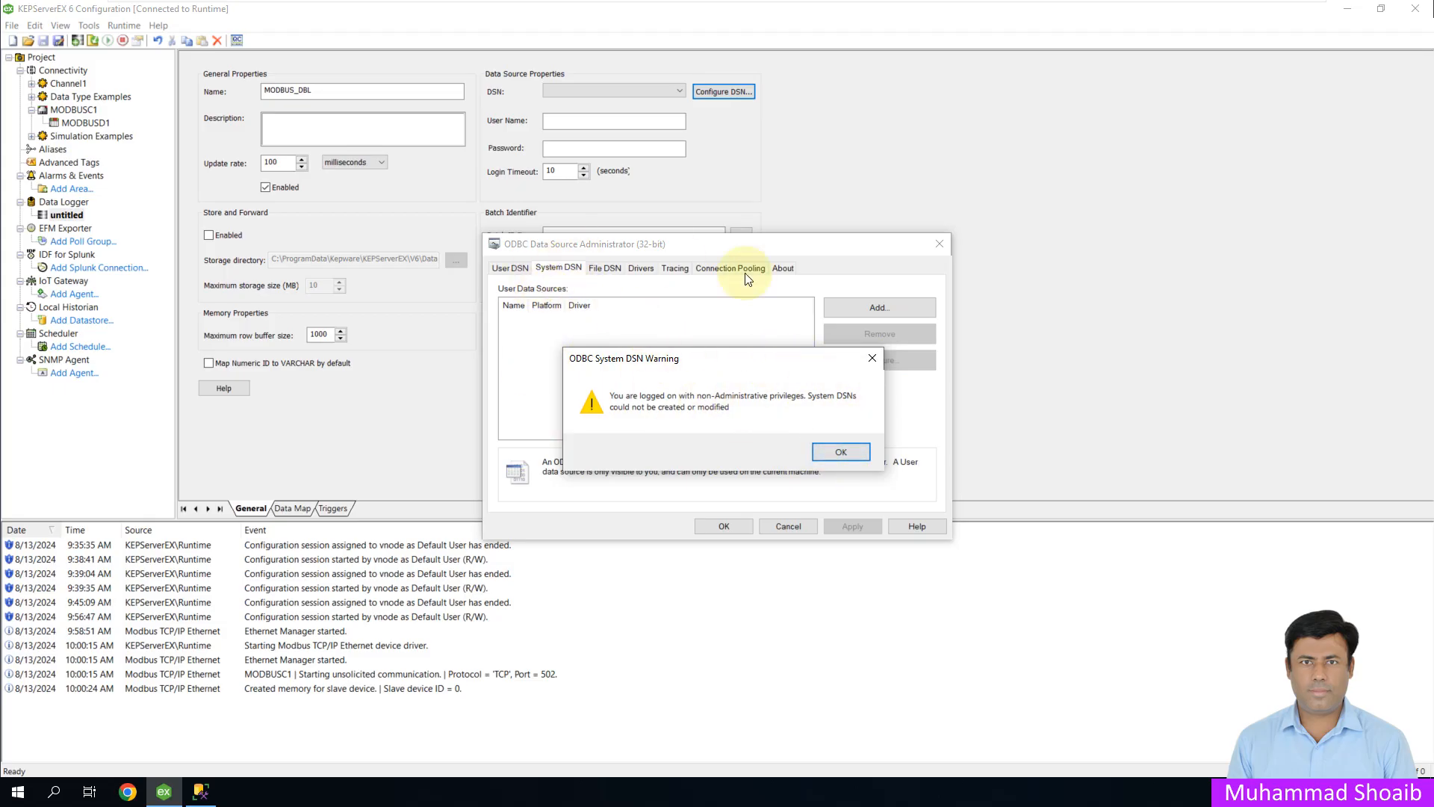
{"action": "left_click", "coordinate": [837, 451]}
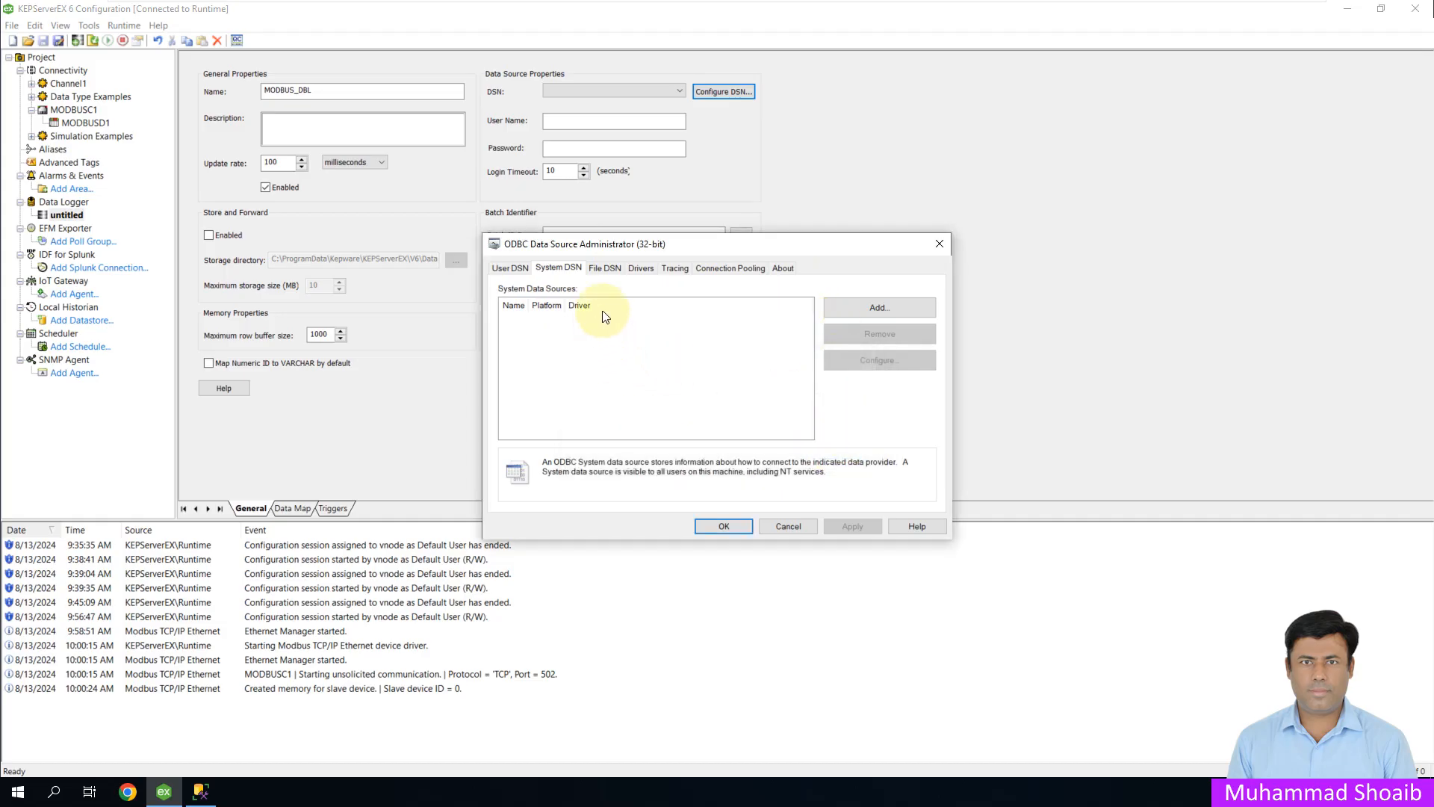
{"action": "left_click", "coordinate": [791, 528]}
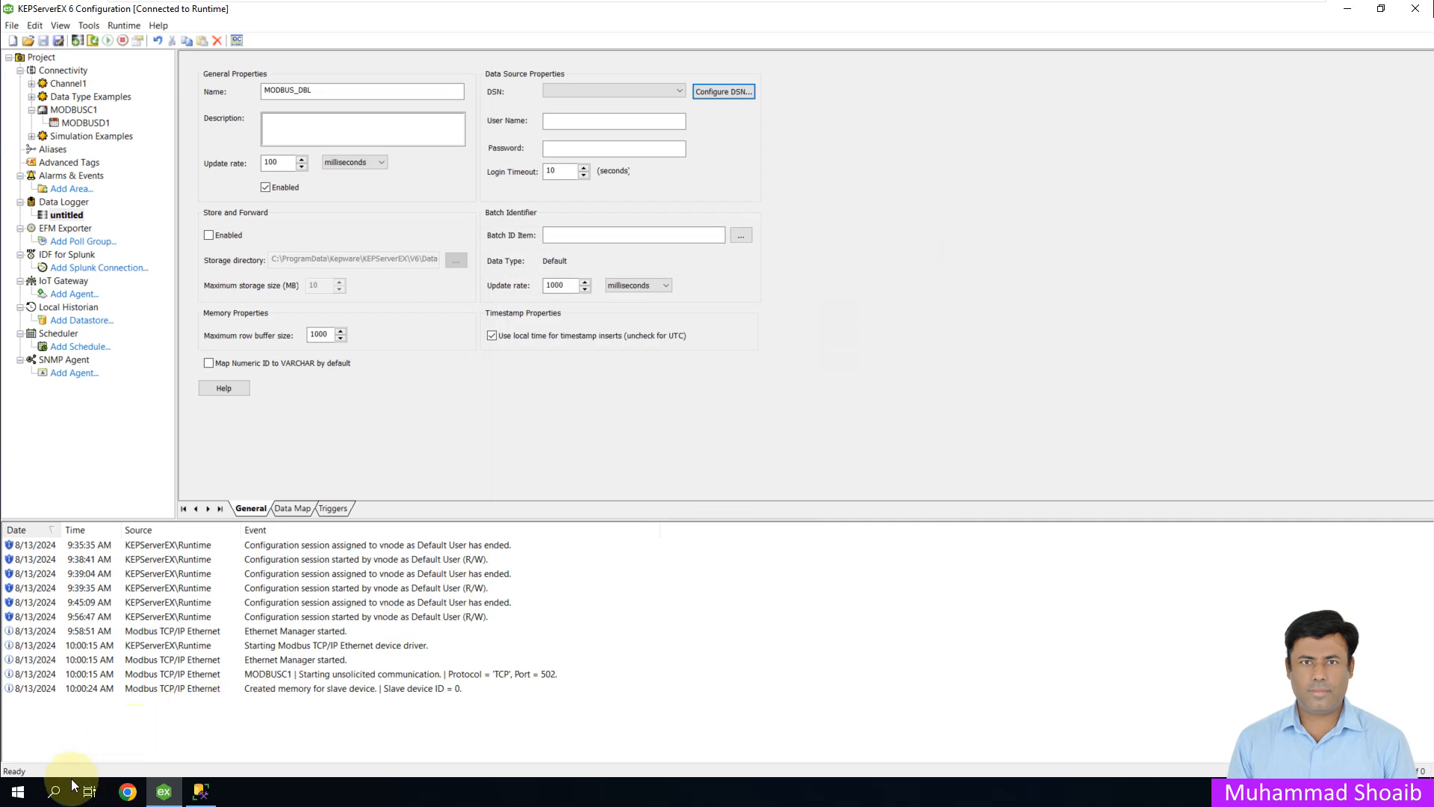
Launch ODBC Data Sources (32-bit) and start a new system data source with the SQL Server driver
{"action": "left_click", "coordinate": [56, 790]}
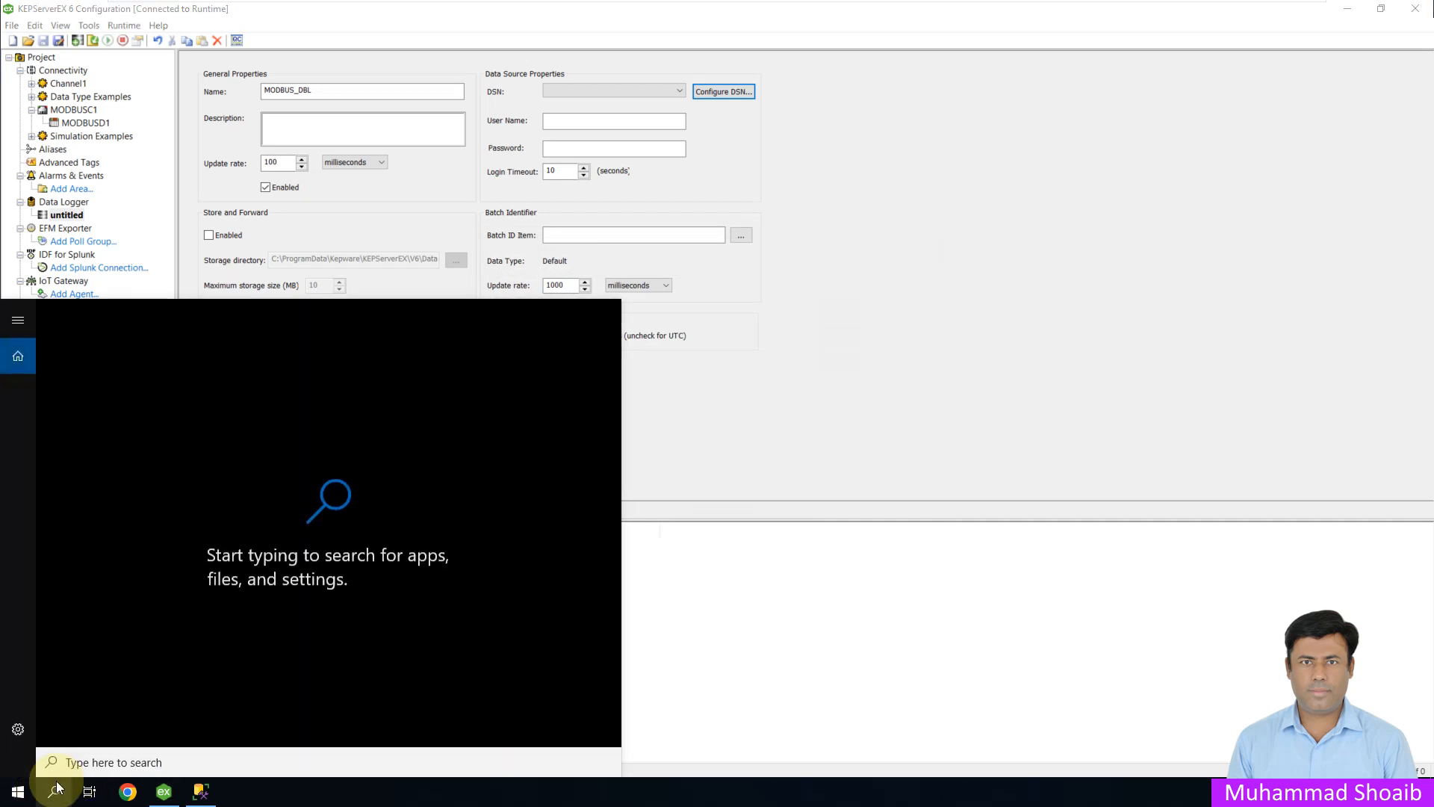
{"action": "type", "text": "ODBC"}
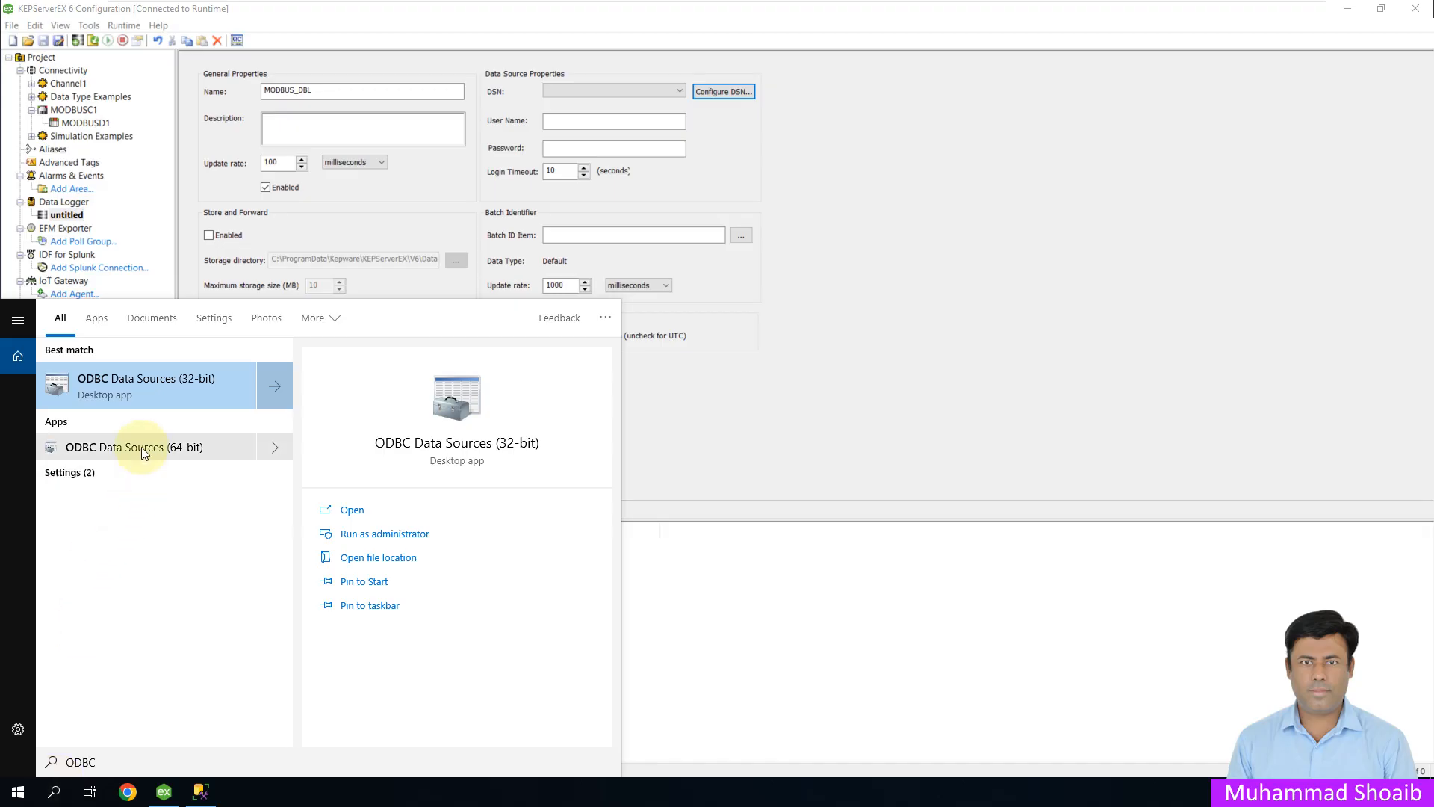
{"action": "left_click", "coordinate": [180, 384]}
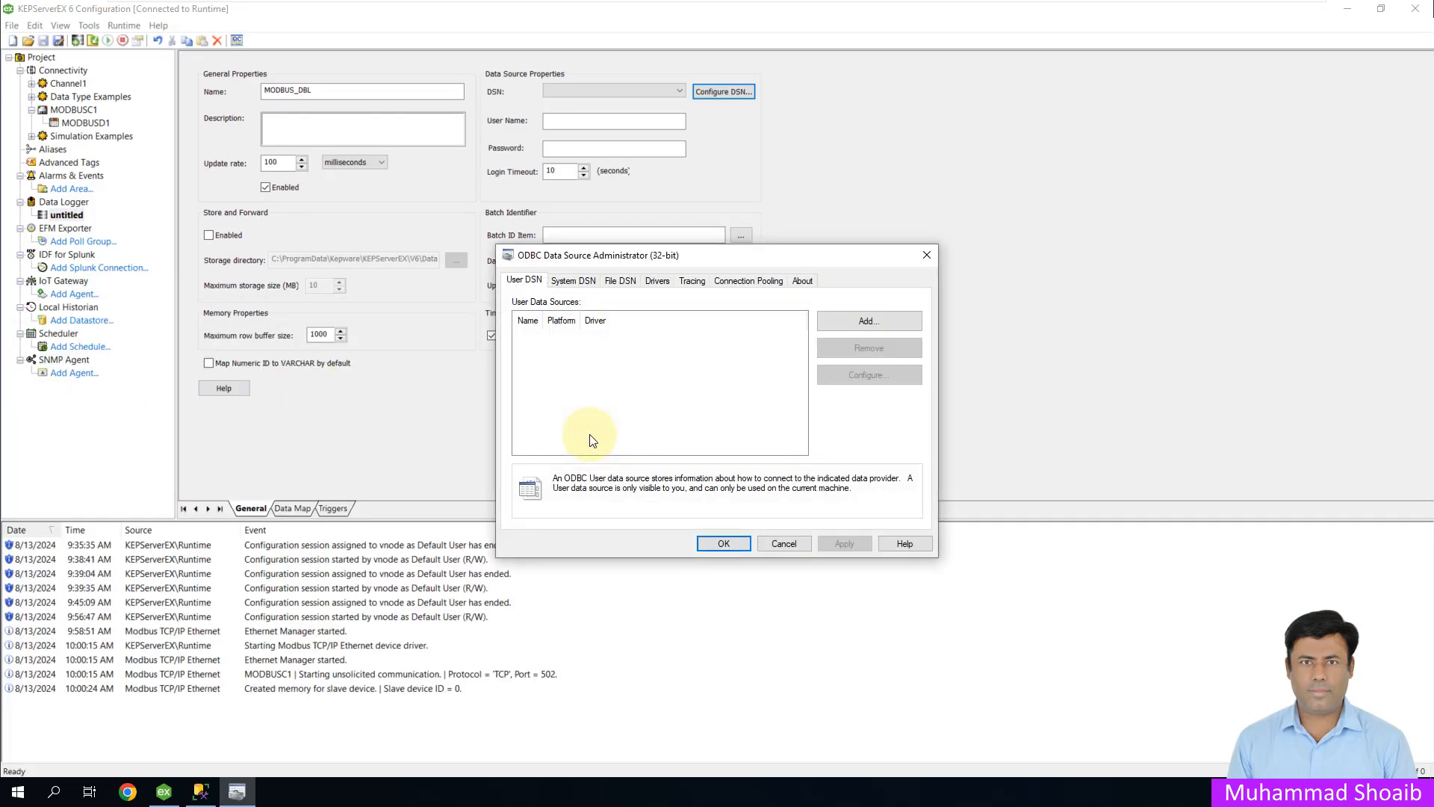
{"action": "left_click", "coordinate": [561, 282]}
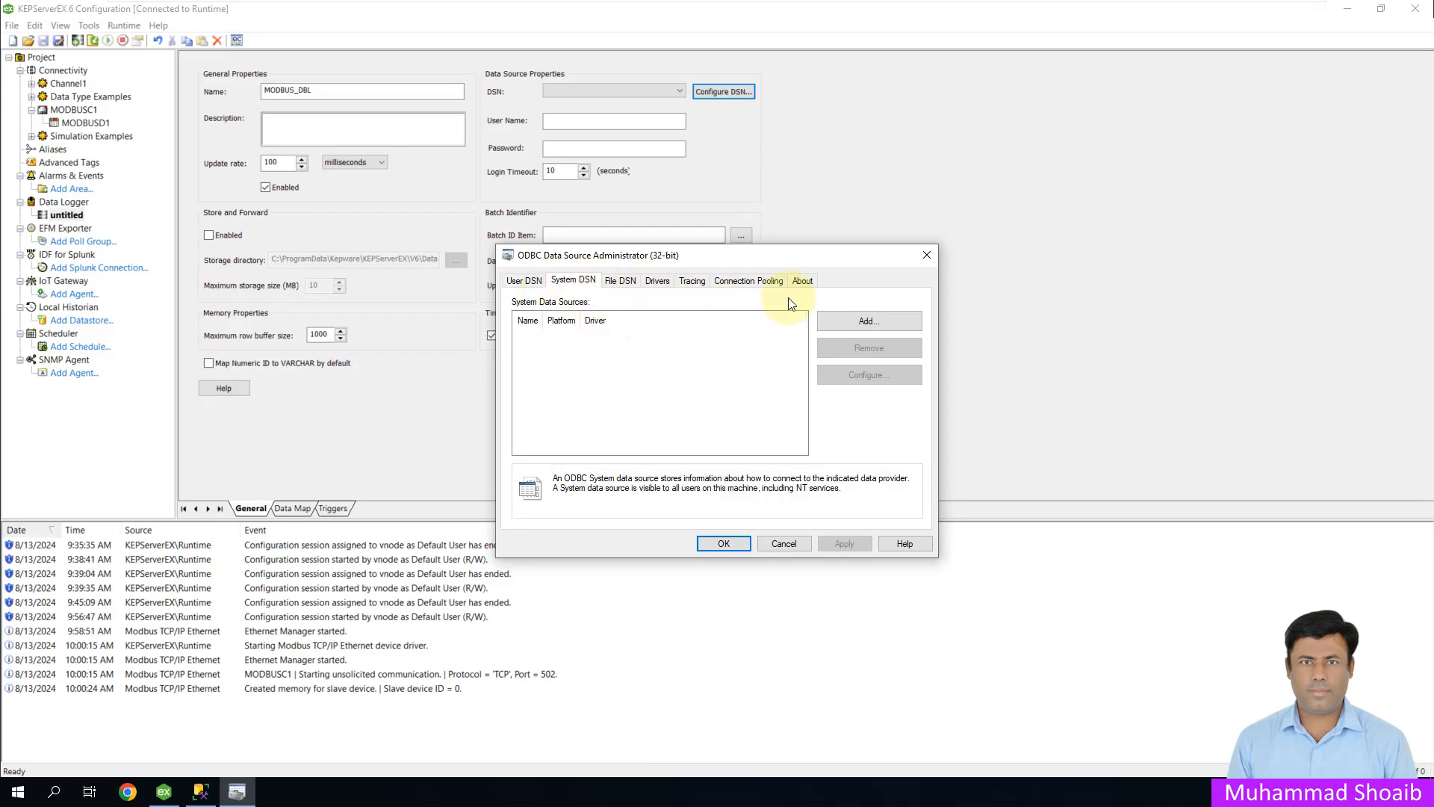
{"action": "left_click", "coordinate": [866, 323]}
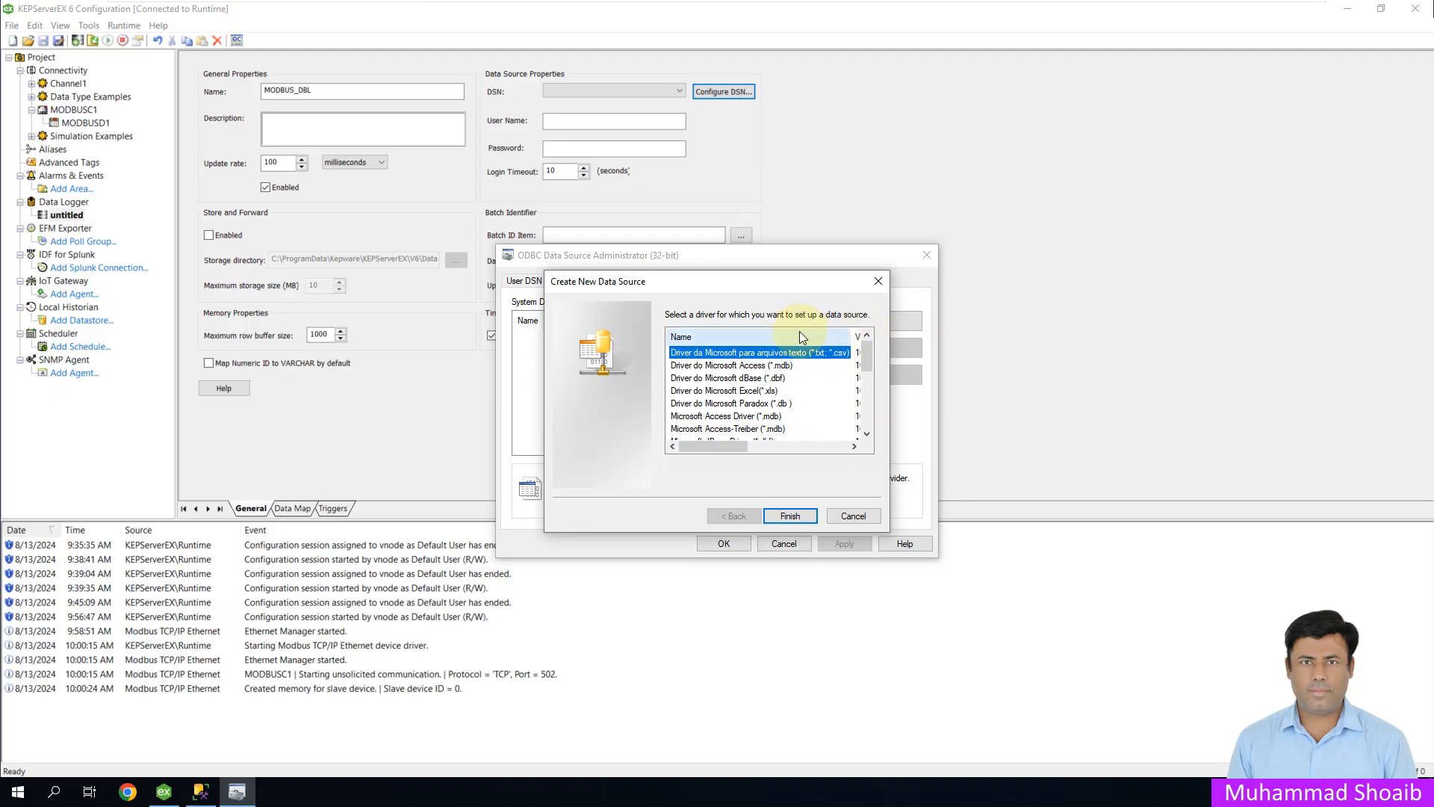
{"action": "left_click_drag", "start_coordinate": [863, 354], "coordinate": [868, 429]}
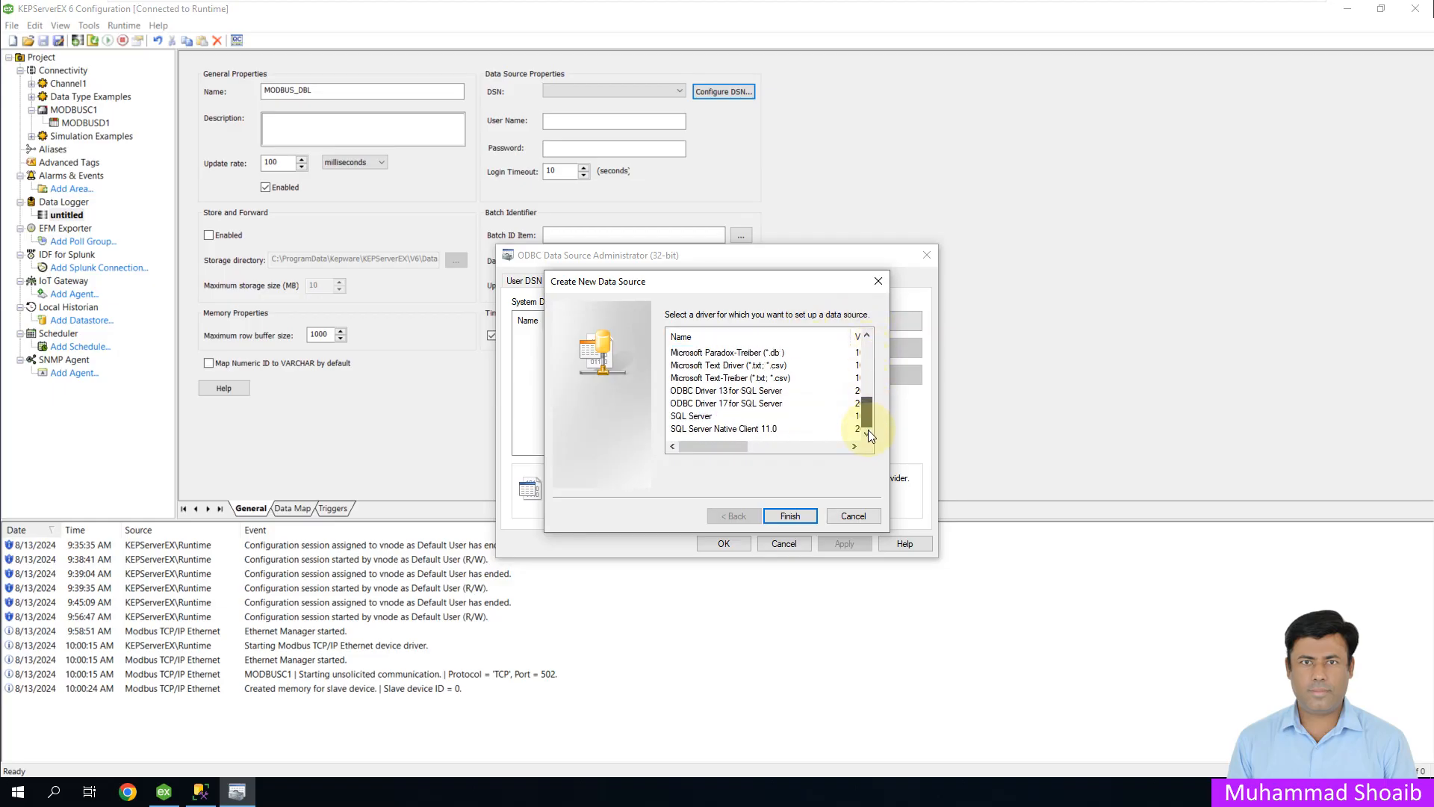
{"action": "left_click", "coordinate": [705, 417]}
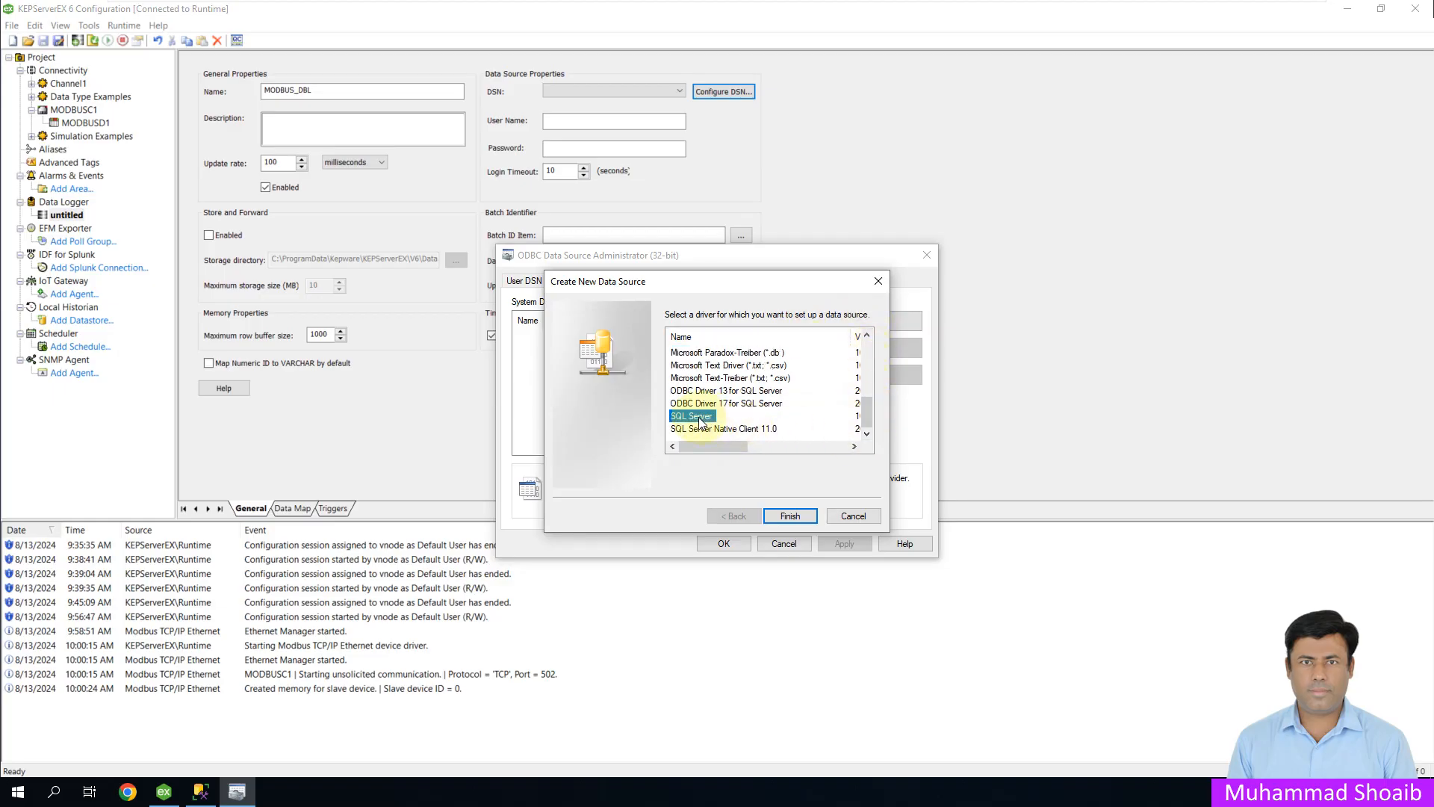
{"action": "left_click", "coordinate": [783, 517]}
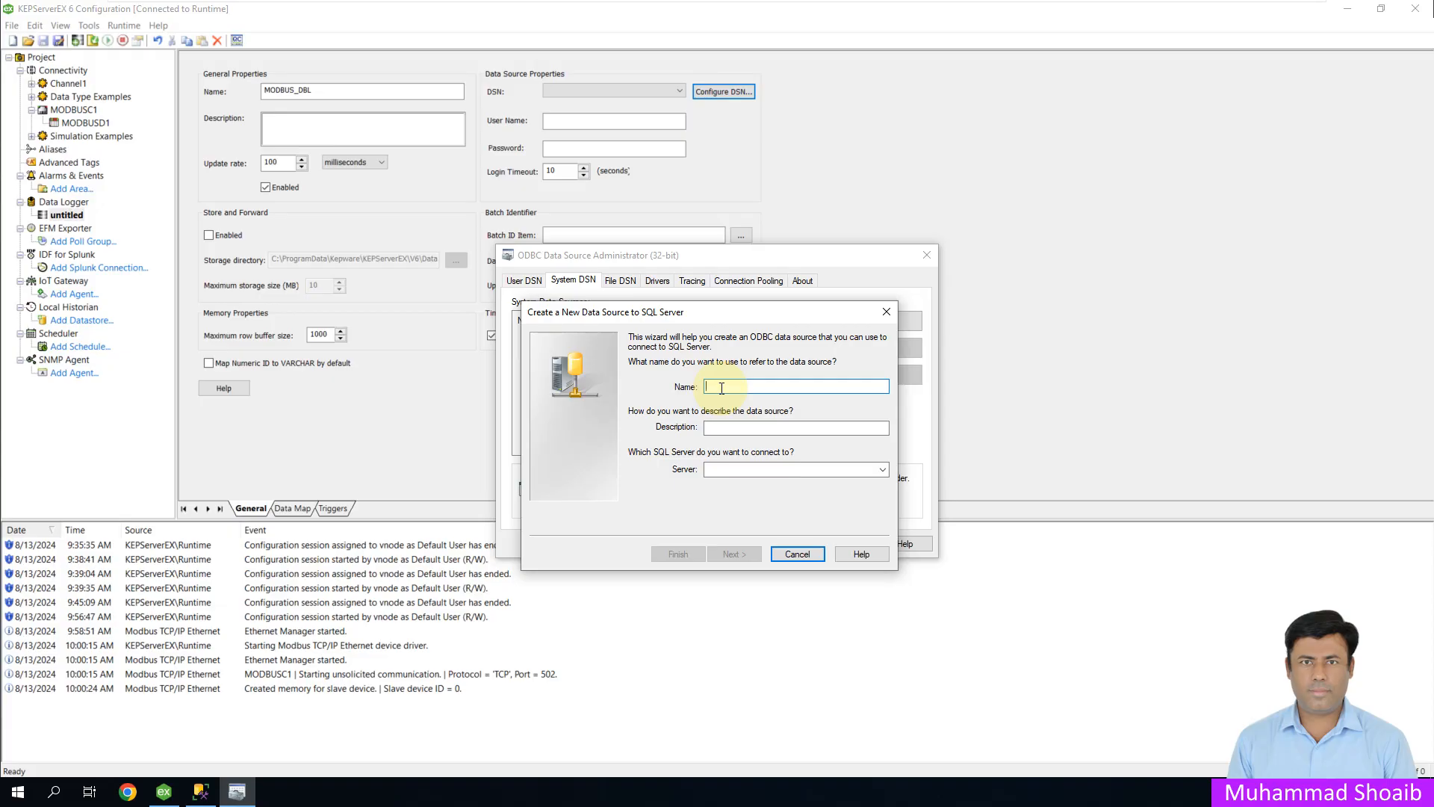
Name the new SQL Server data source KEPSERVER_DSN
{"action": "type", "text": "KEP"}
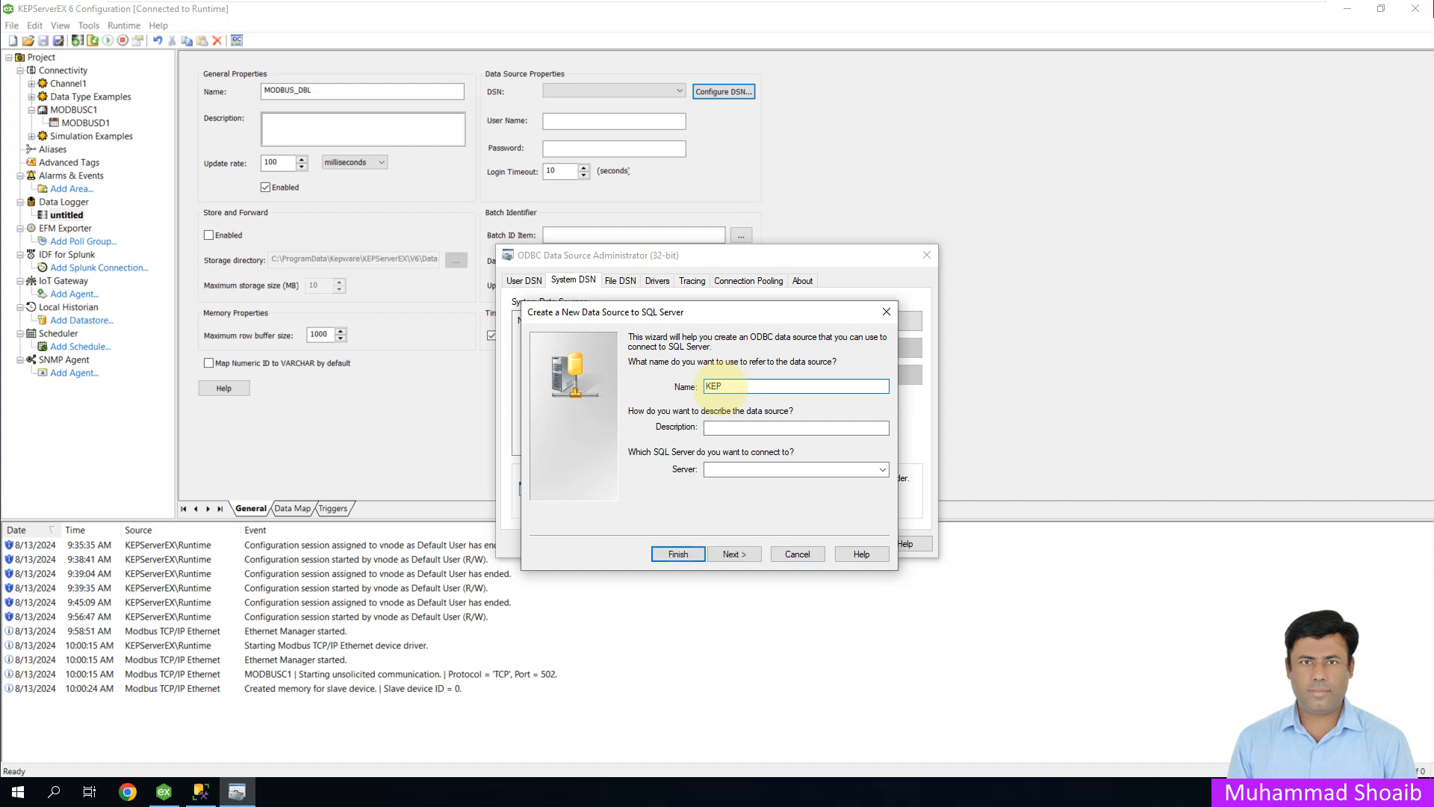
{"action": "type", "text": "SER"}
{"action": "key", "text": "BackSpace"}
{"action": "key", "text": "BackSpace"}
{"action": "type", "text": "RVER_DSN"}
{"action": "left_click", "coordinate": [712, 471]}
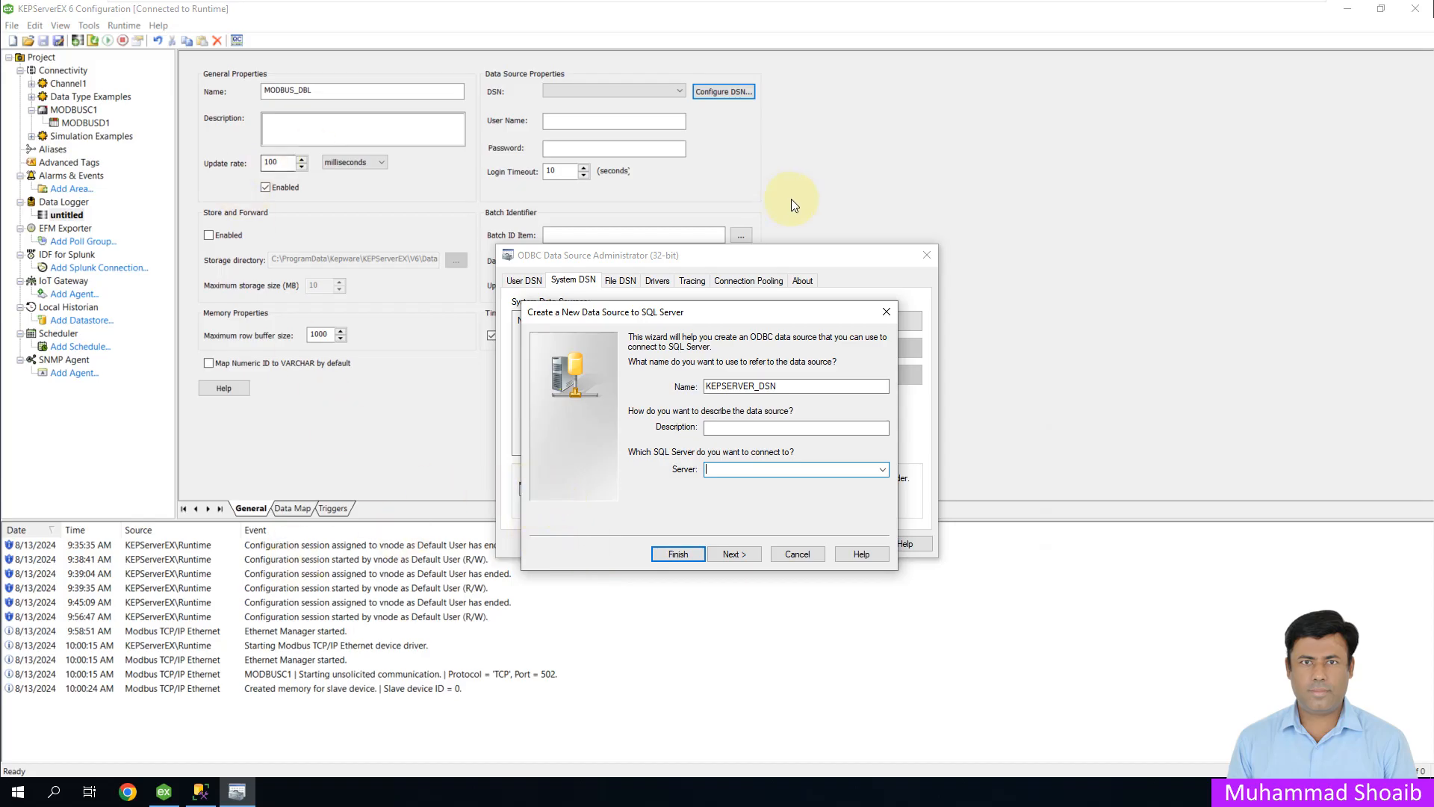
In SQL Server Management Studio, disconnect from the current server and copy the server name from a new connection dialog
{"action": "left_click", "coordinate": [201, 792]}
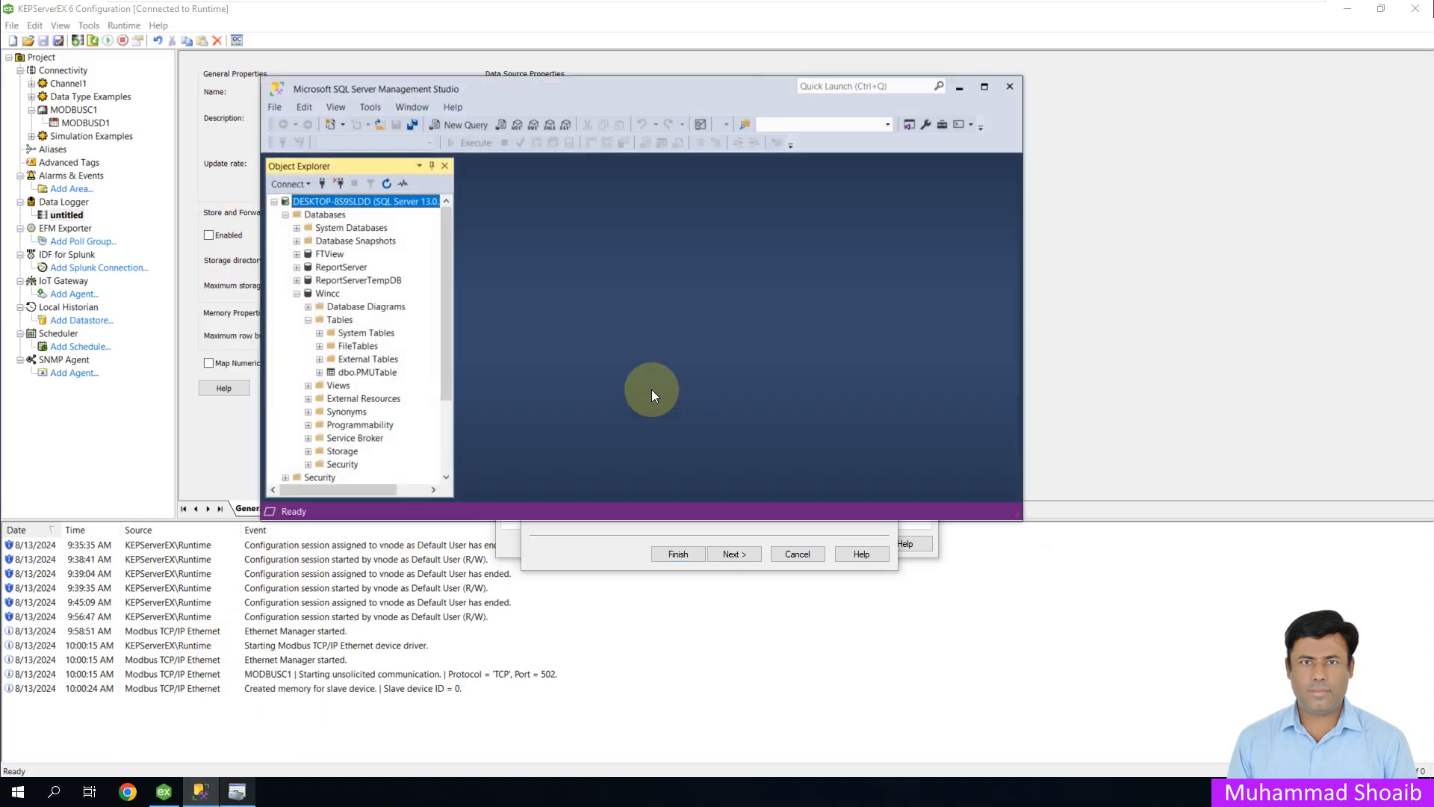
{"action": "left_click", "coordinate": [673, 413]}
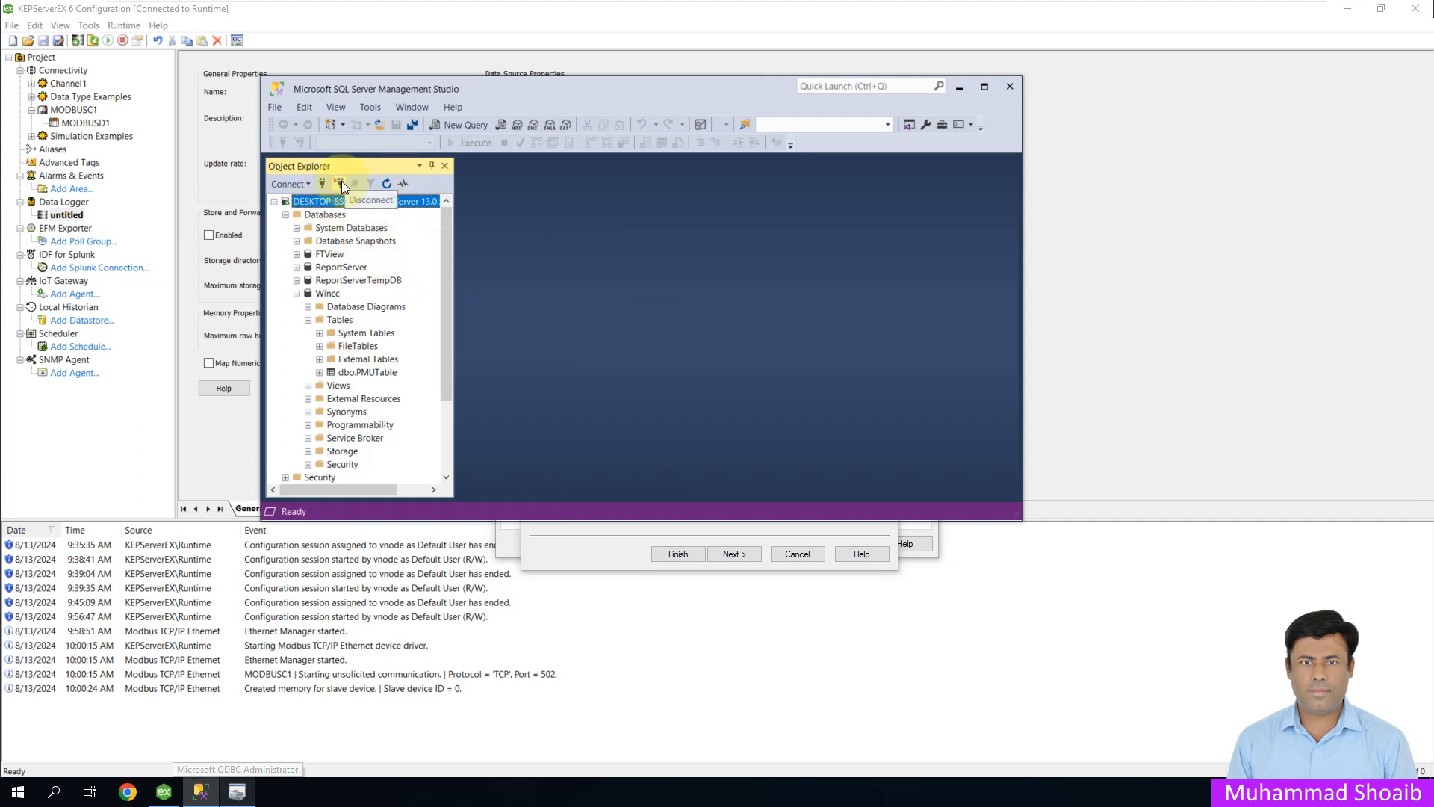
{"action": "left_click", "coordinate": [308, 207]}
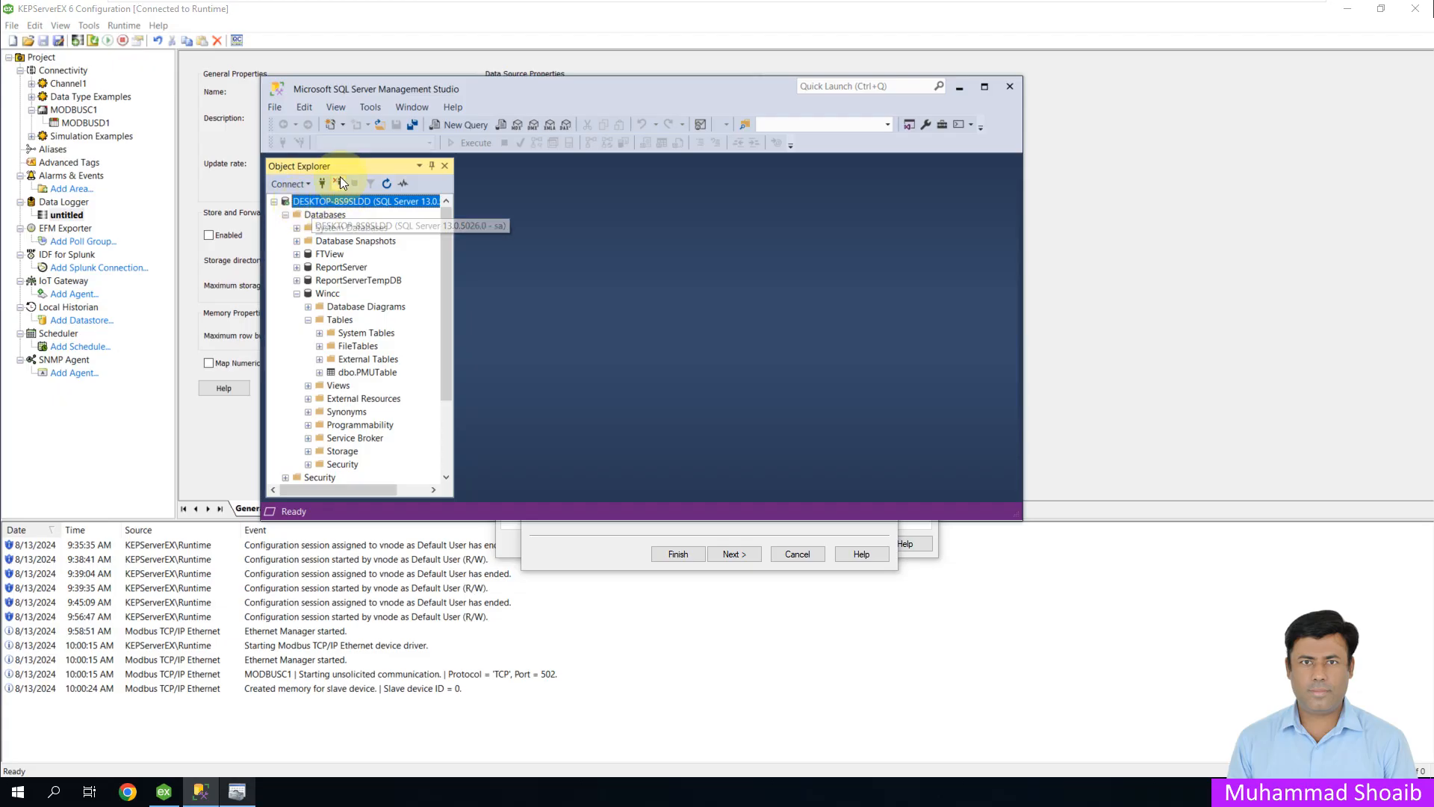
{"action": "left_click", "coordinate": [338, 183]}
{"action": "left_click", "coordinate": [322, 185]}
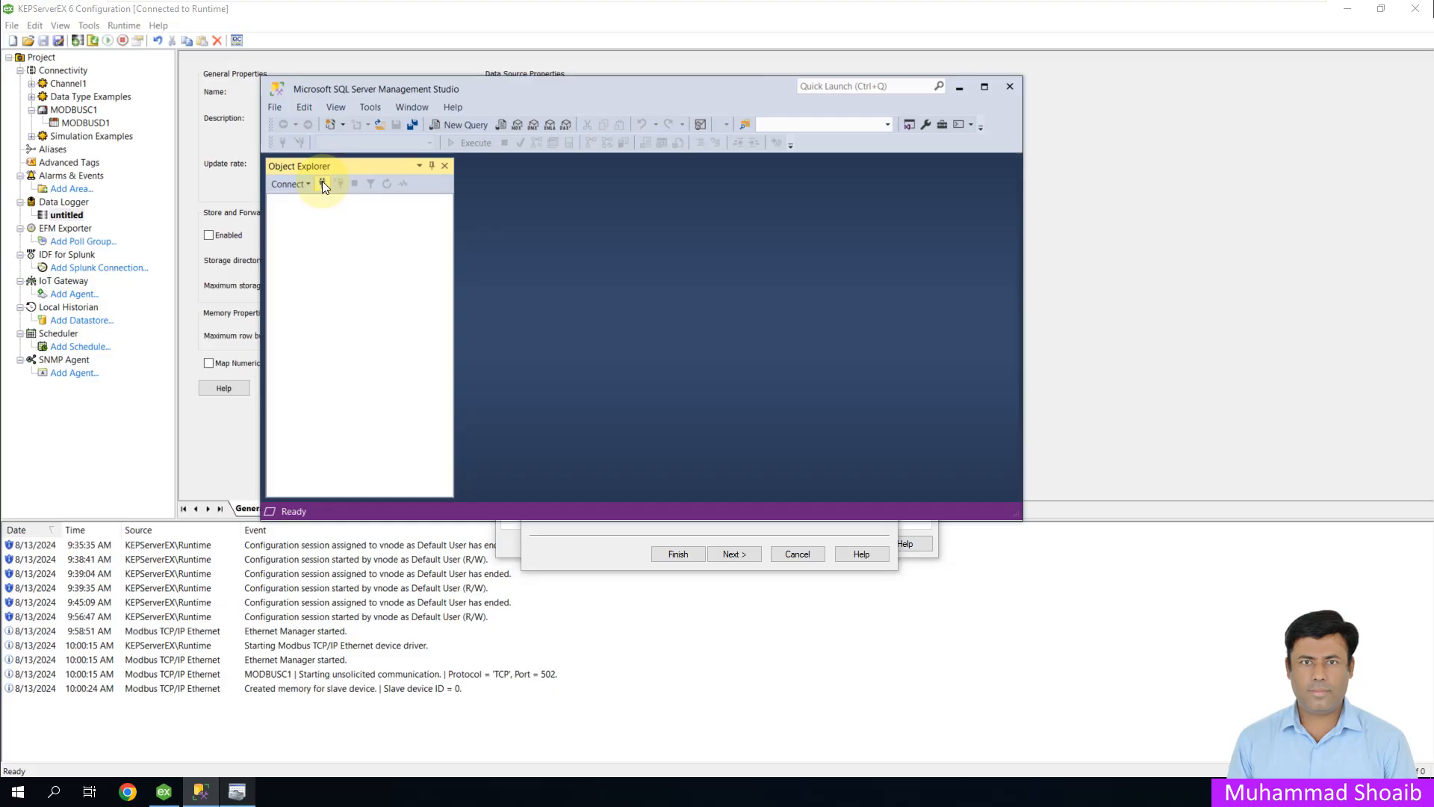
{"action": "right_click", "coordinate": [655, 340]}
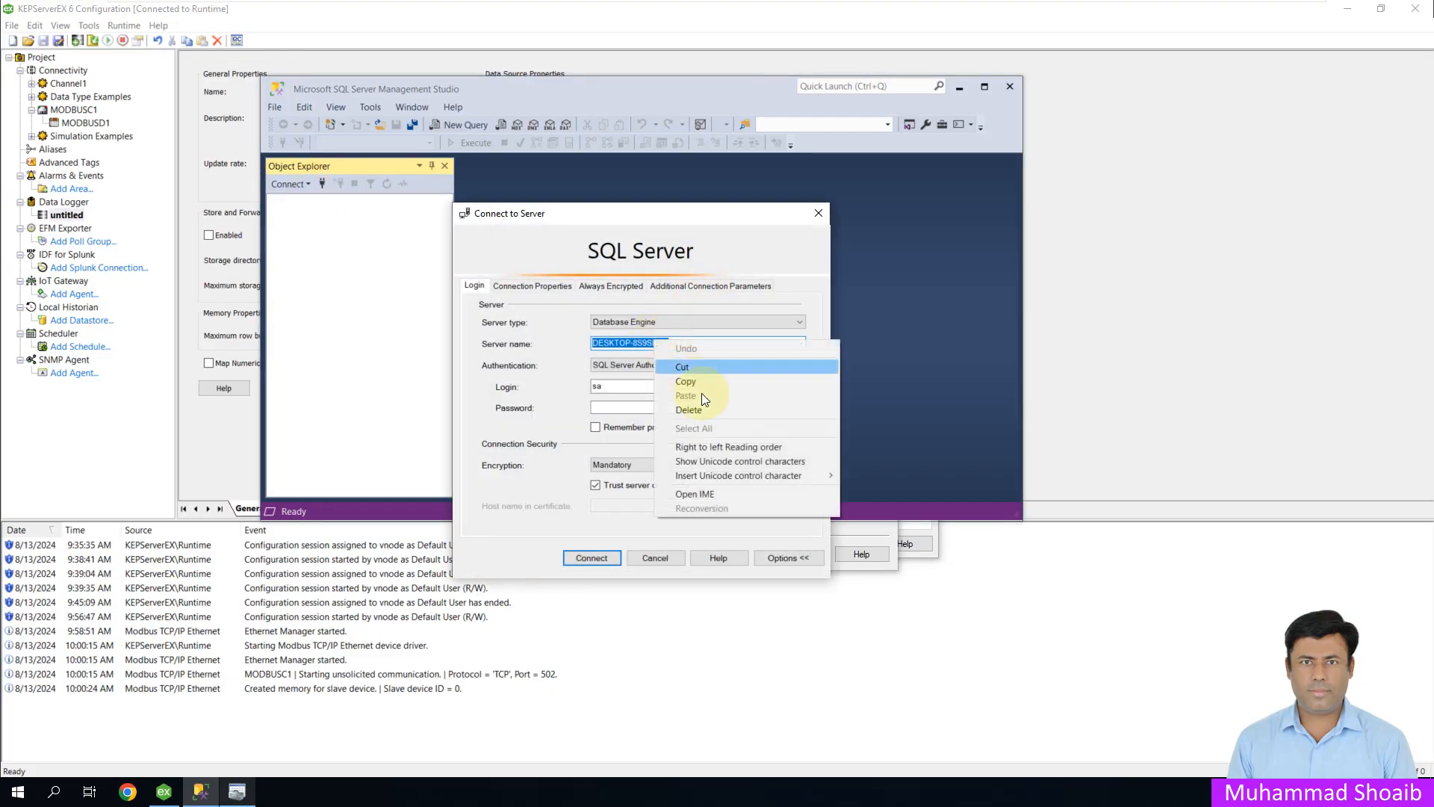
{"action": "left_click", "coordinate": [694, 383]}
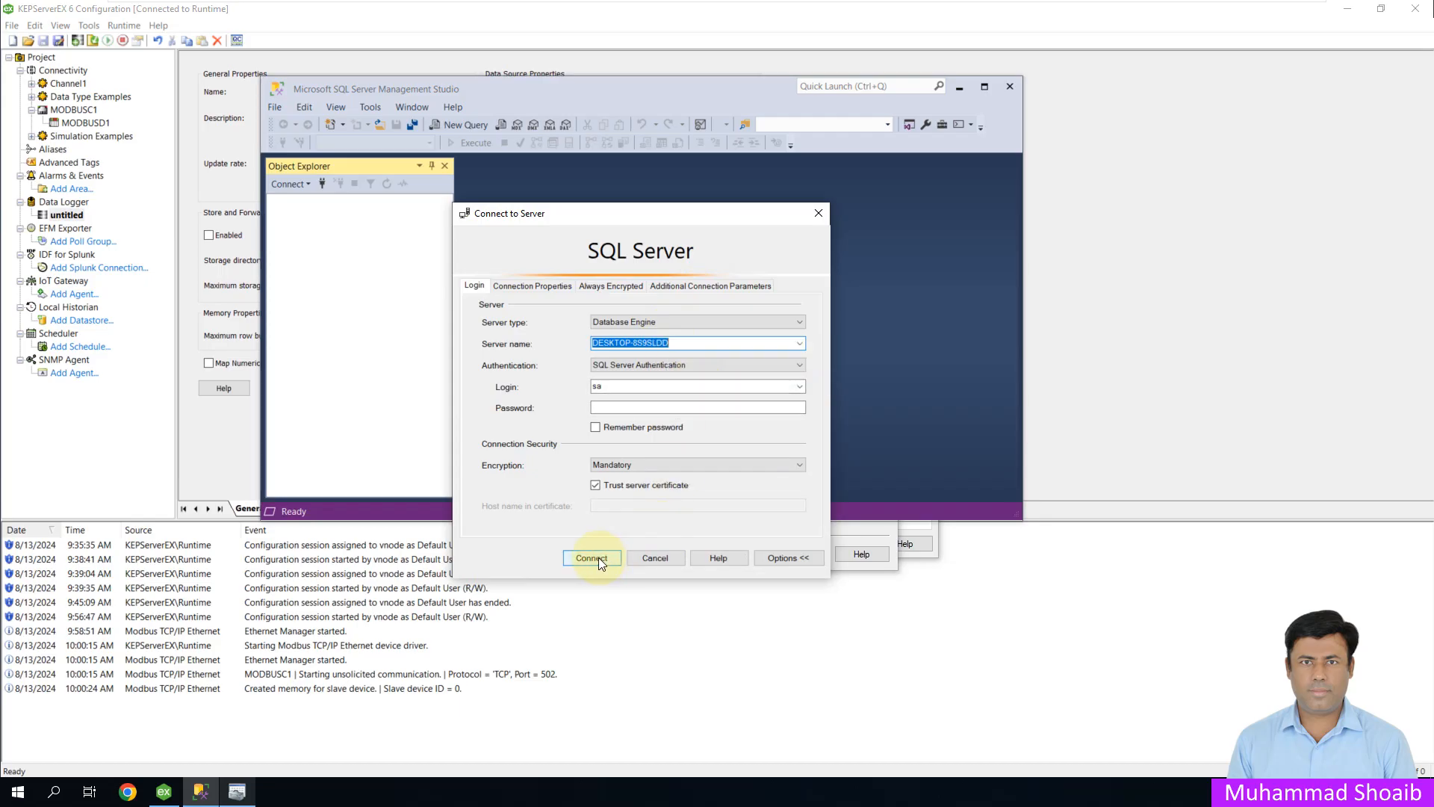
Return to the ODBC data source wizard and set the SQL Server for KEPSERVER_DSN to DESKTOP-8S9SLDD
{"action": "left_click", "coordinate": [237, 791]}
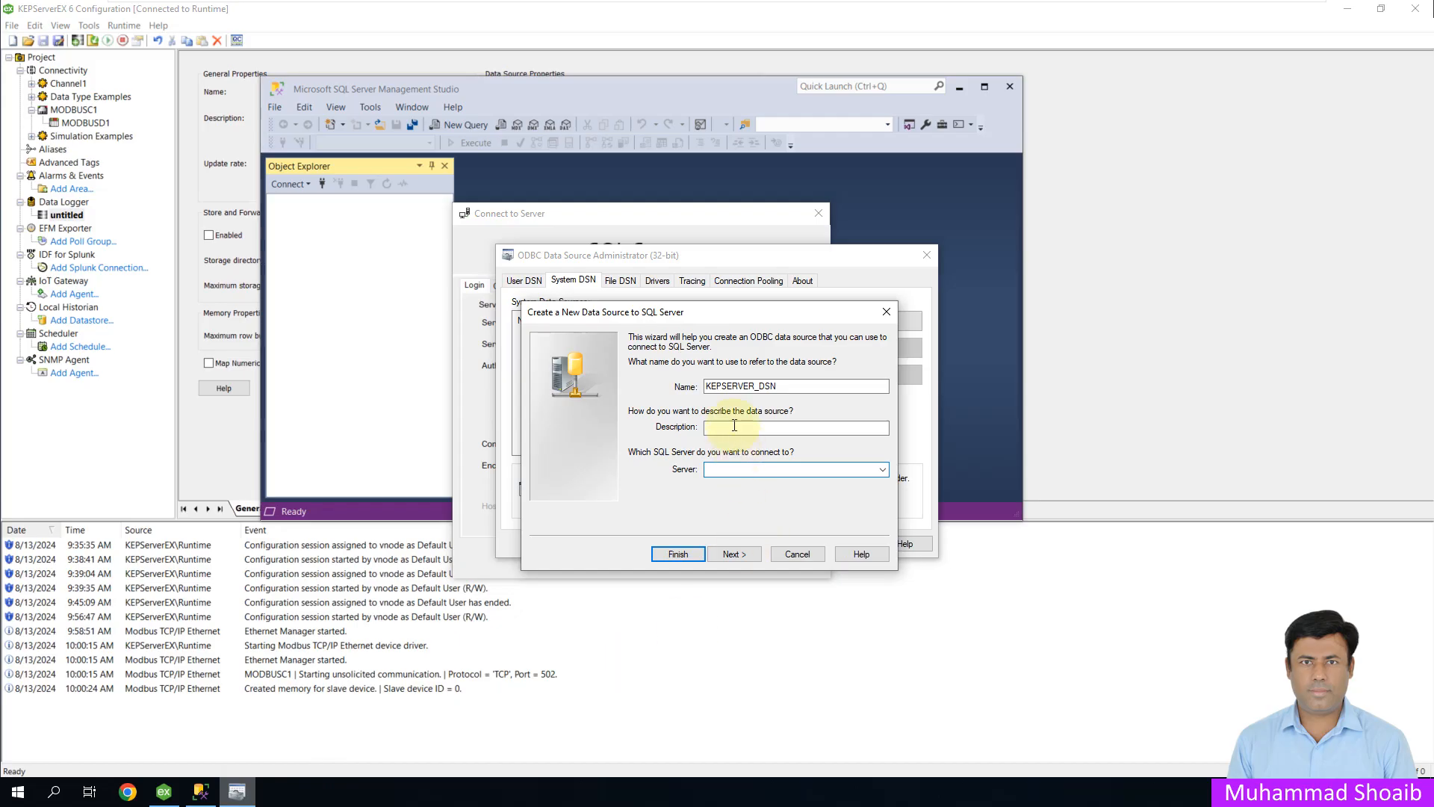
{"action": "type", "text": "DESKTOP-8S9SLDD"}
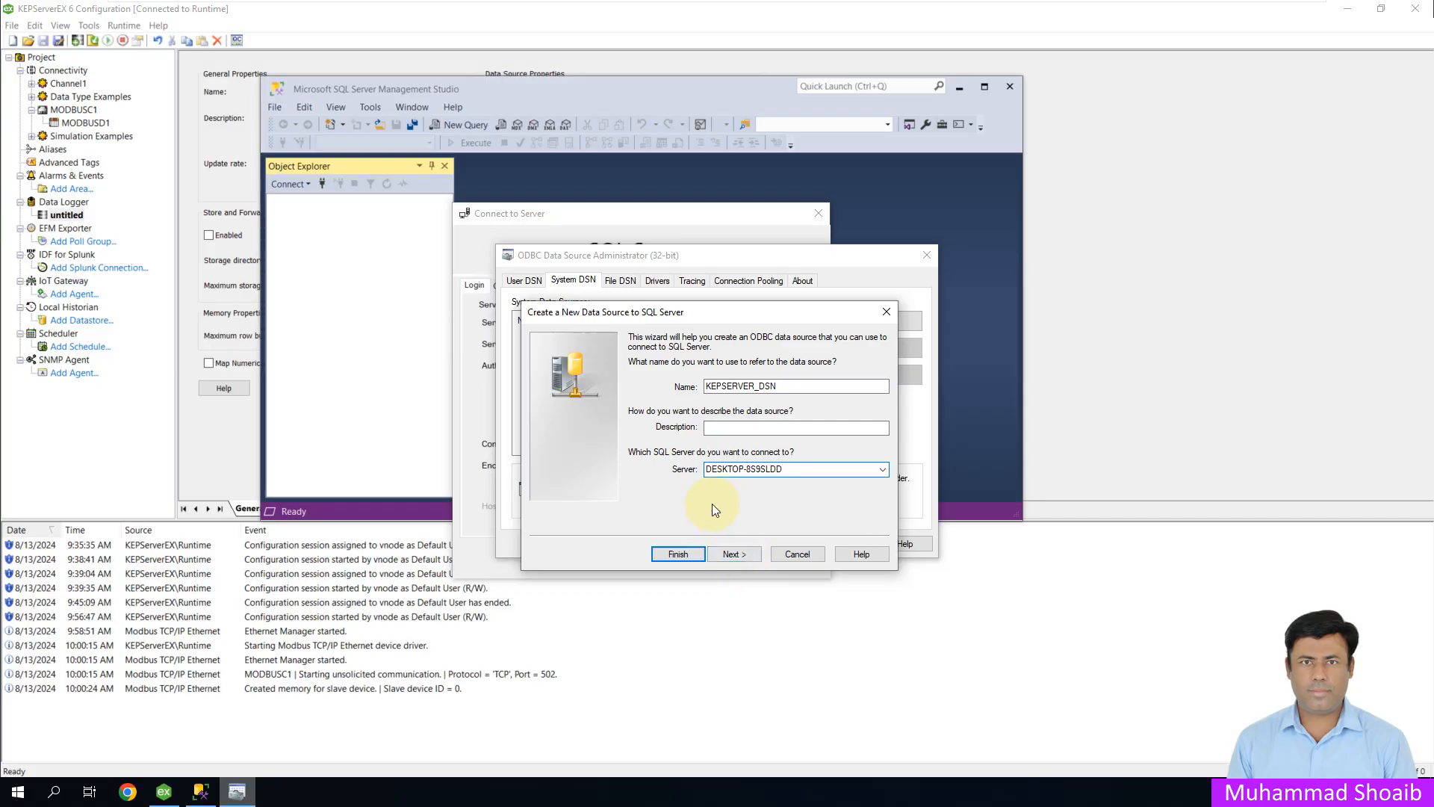
{"action": "left_click", "coordinate": [728, 554]}
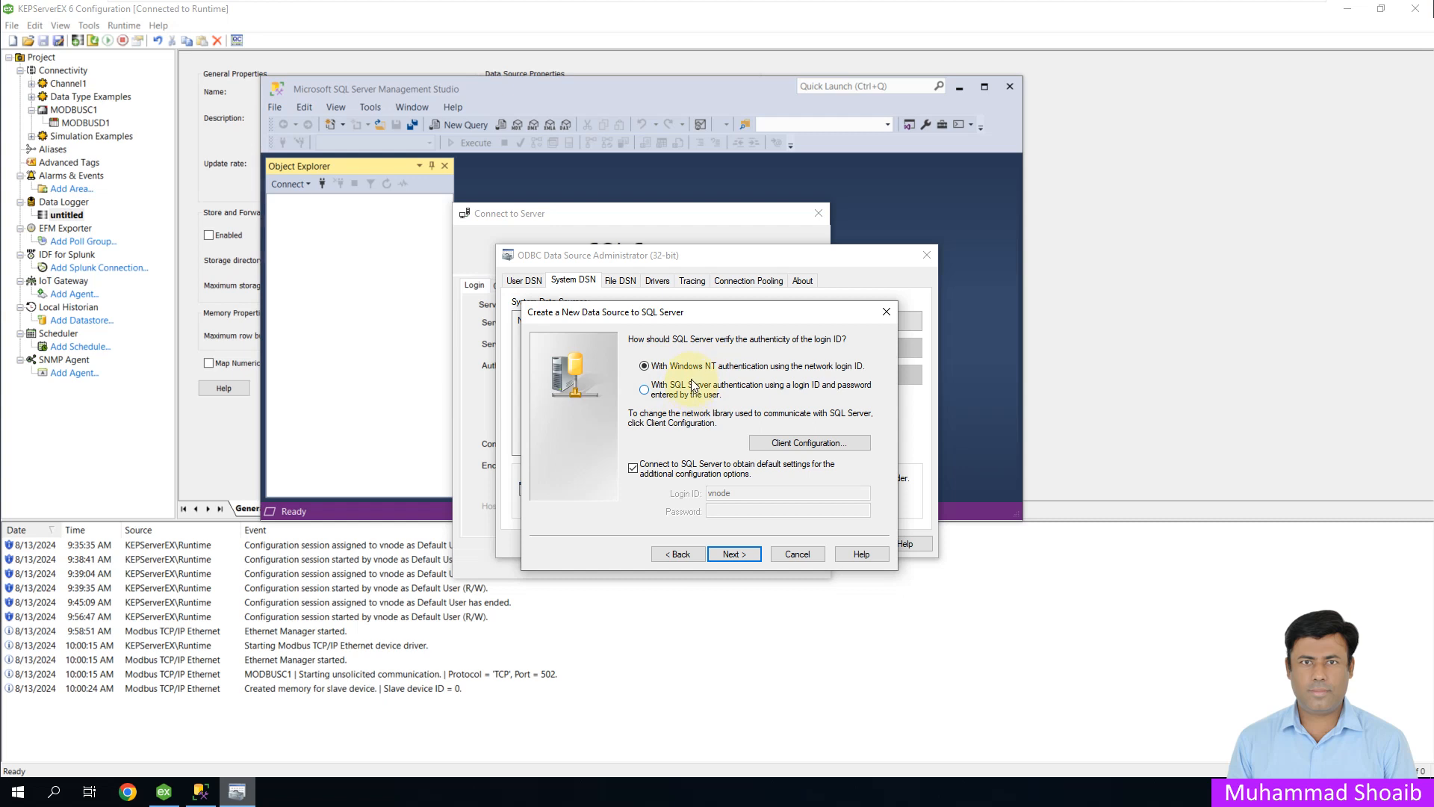
Choose SQL Server authentication for the data source and enter the login ID sa with the account password
{"action": "left_click", "coordinate": [643, 389]}
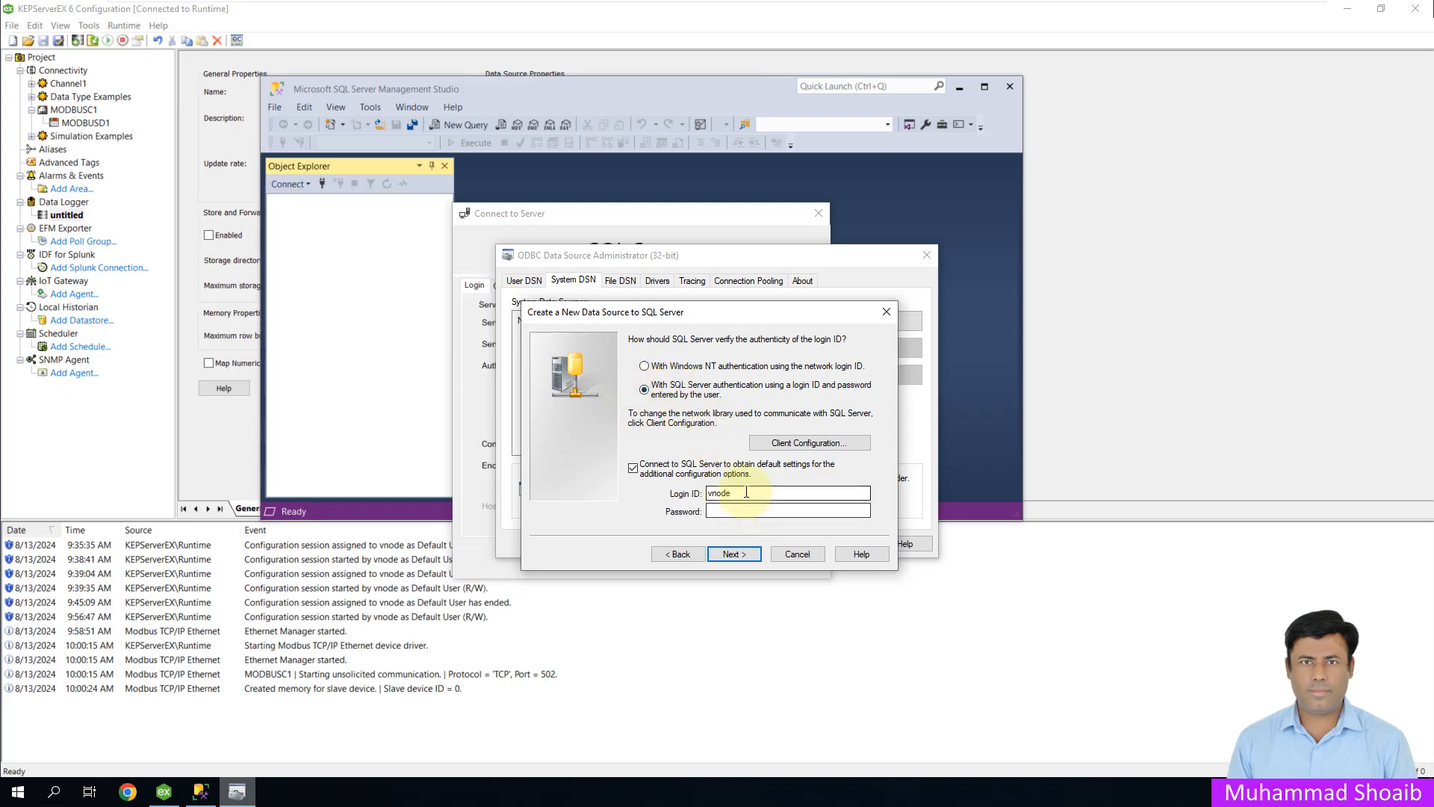
{"action": "left_click_drag", "start_coordinate": [748, 492], "coordinate": [663, 493]}
{"action": "type", "text": "SA"}
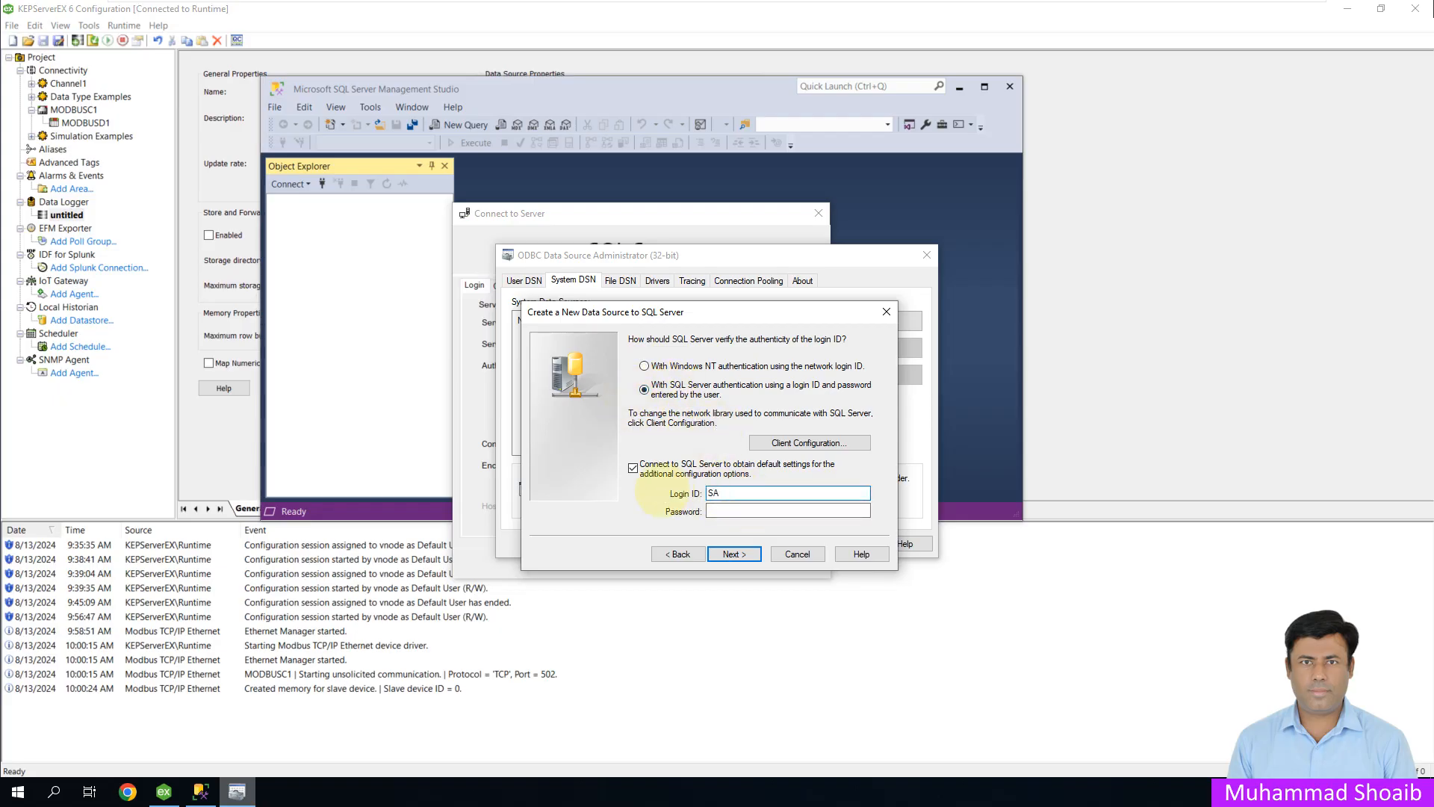
{"action": "key", "text": "BackSpace"}
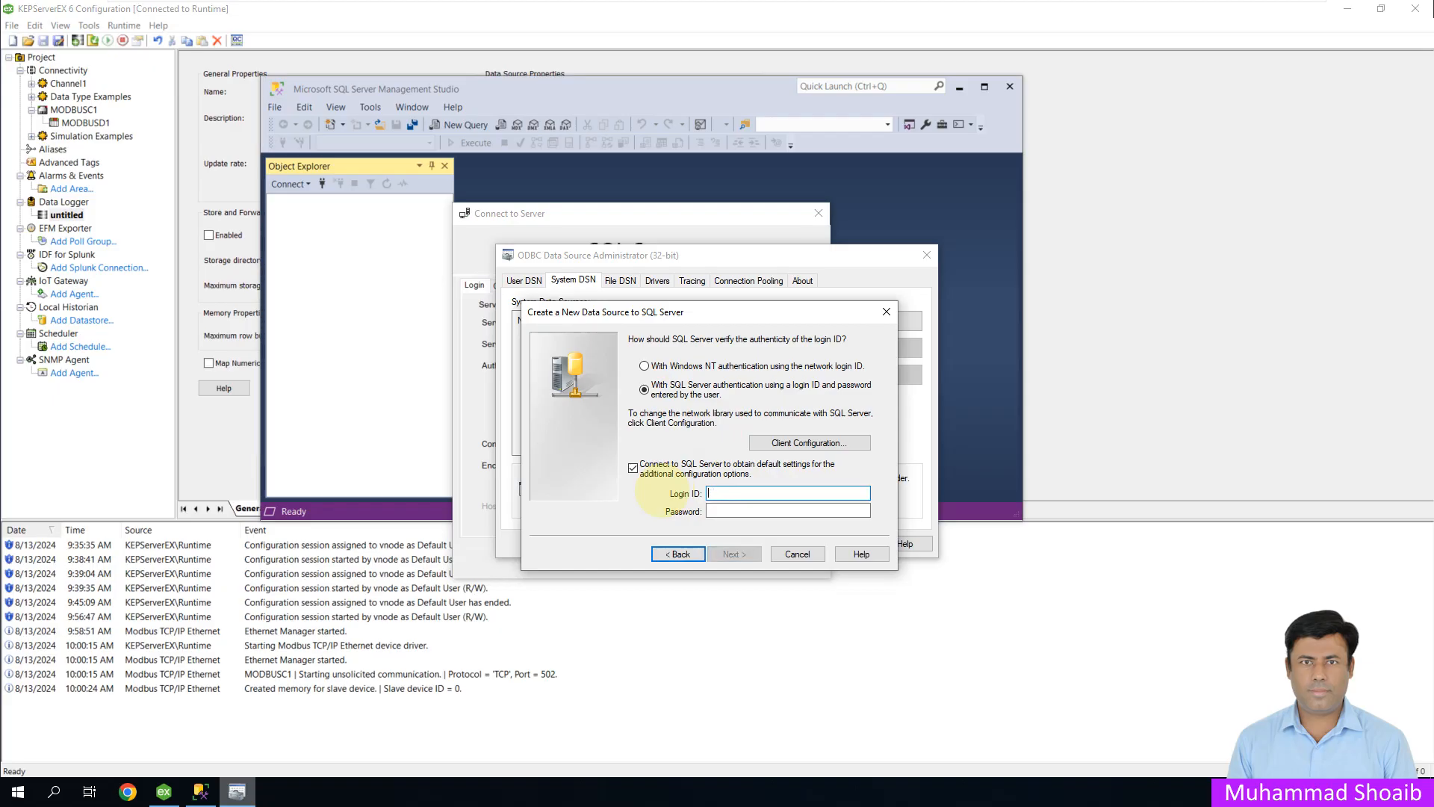
{"action": "type", "text": "sa"}
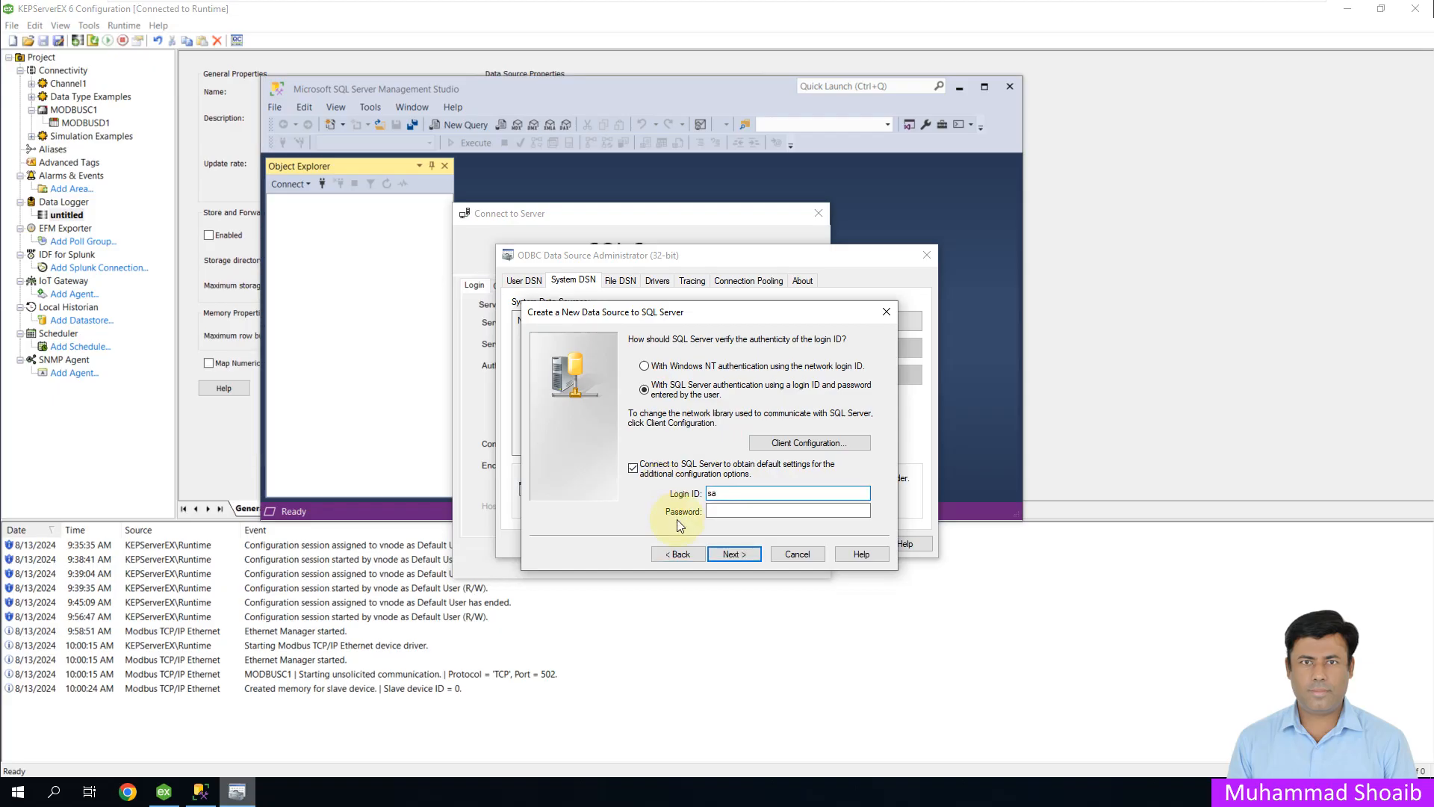
{"action": "left_click", "coordinate": [722, 510]}
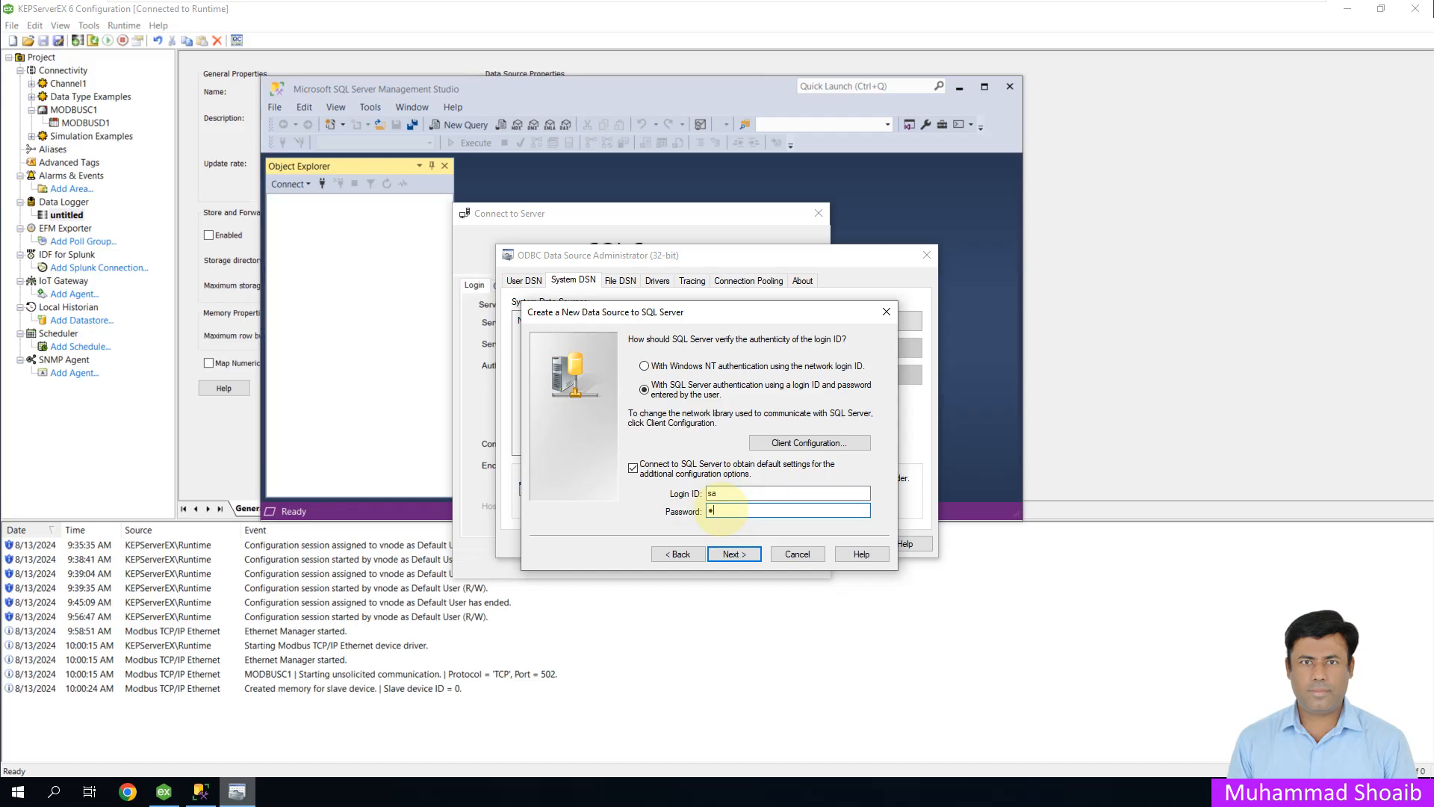
{"action": "type", "text": "••••••"}
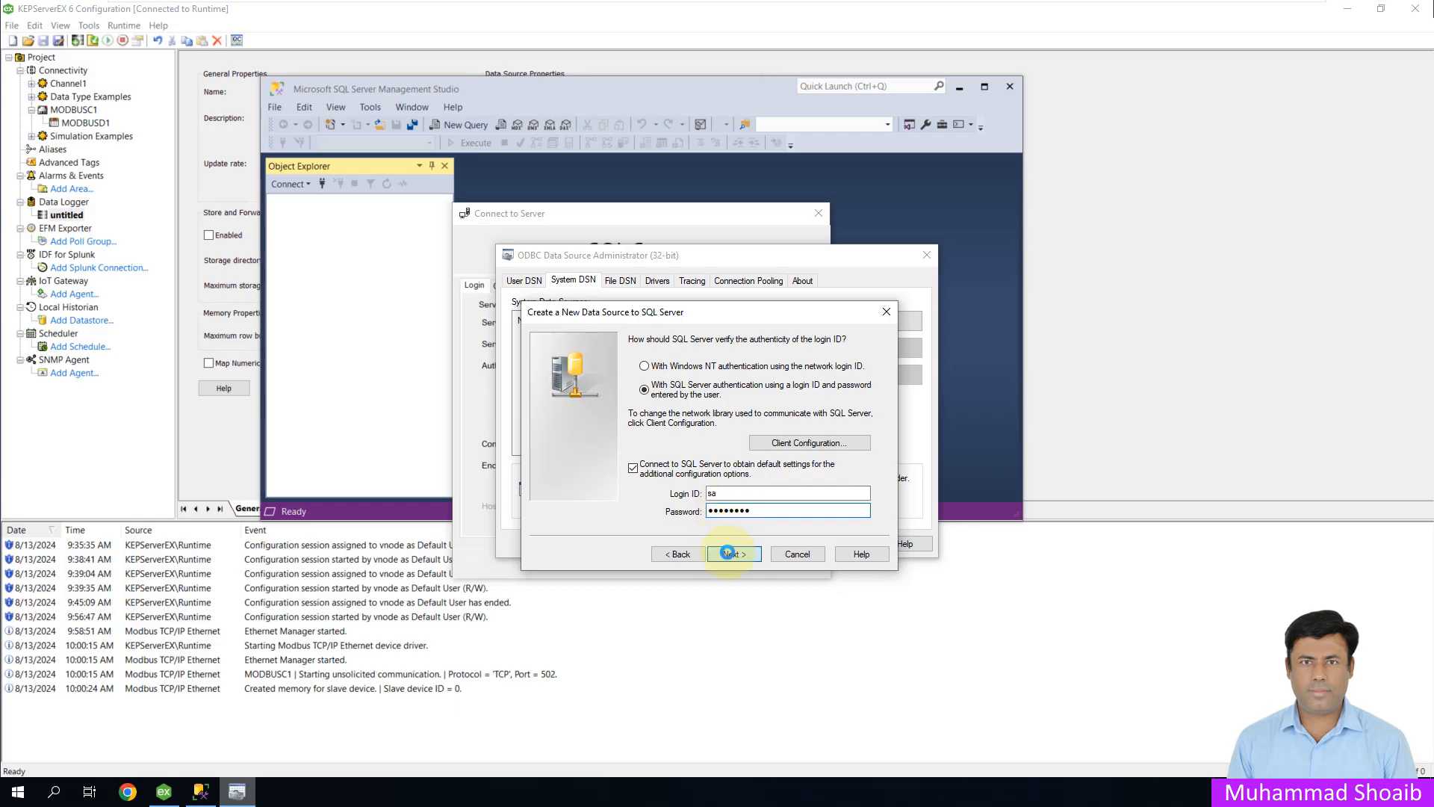
{"action": "left_click", "coordinate": [730, 556]}
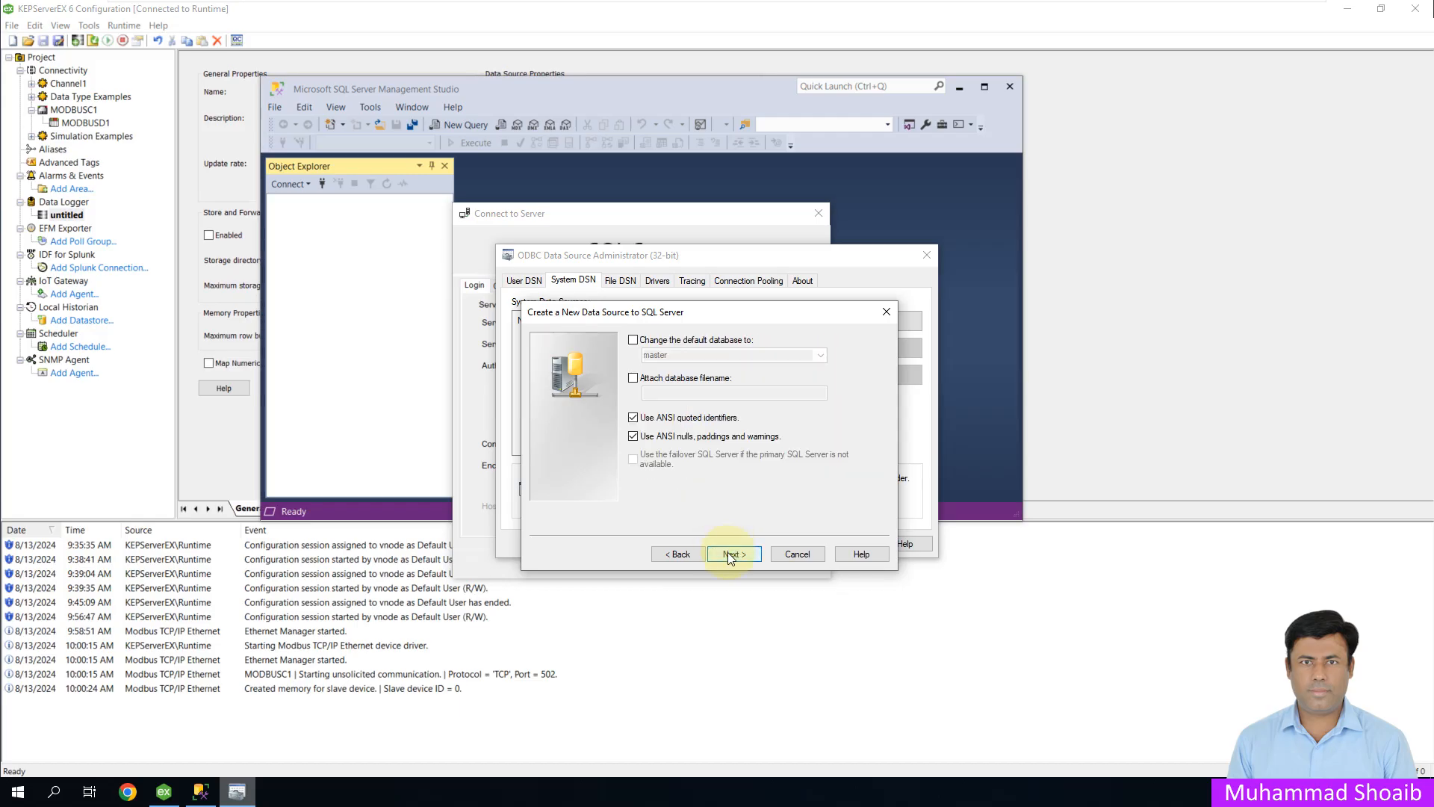
Change the data source's default database to Wincc, keep the remaining options, and finish the wizard
{"action": "left_click", "coordinate": [634, 340]}
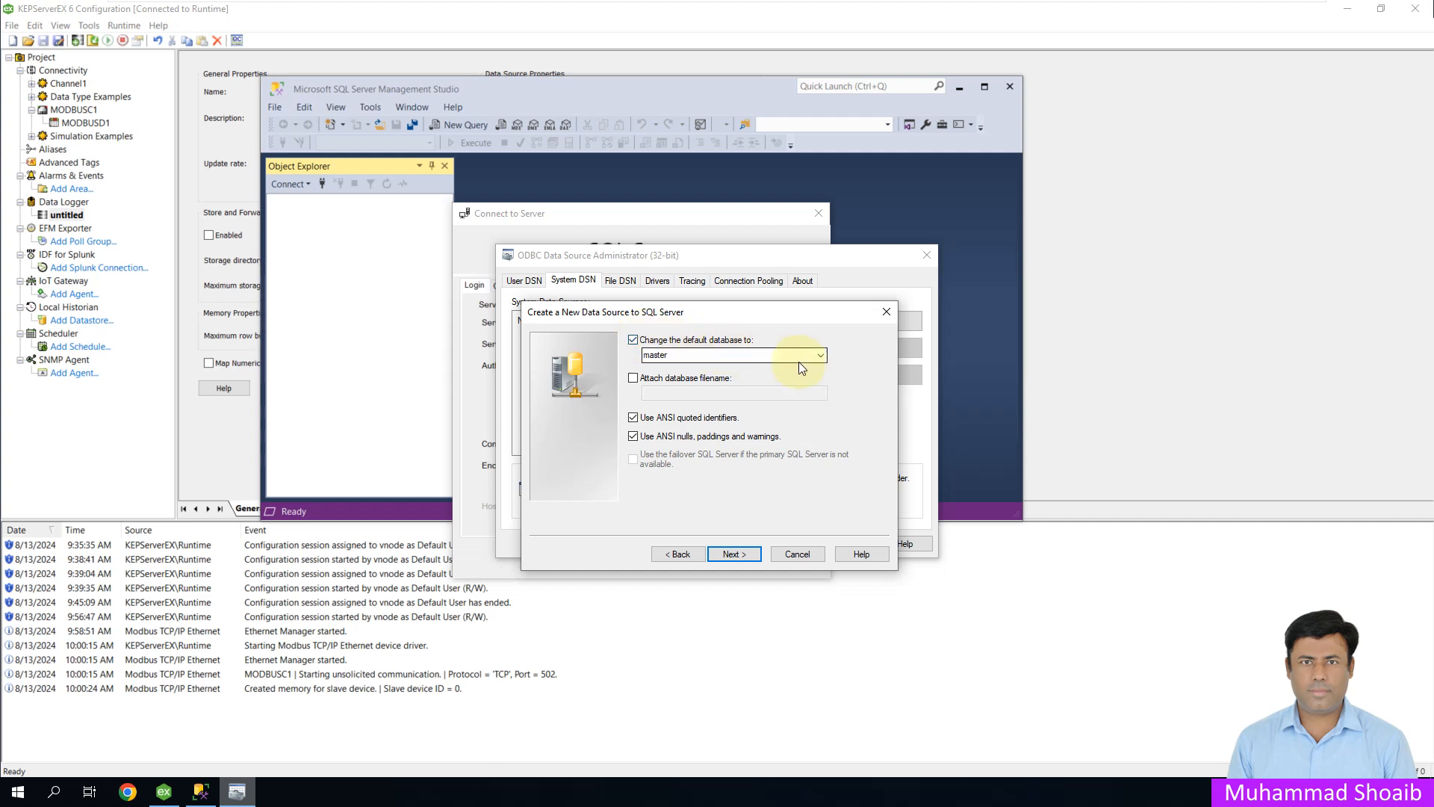
{"action": "left_click", "coordinate": [822, 355]}
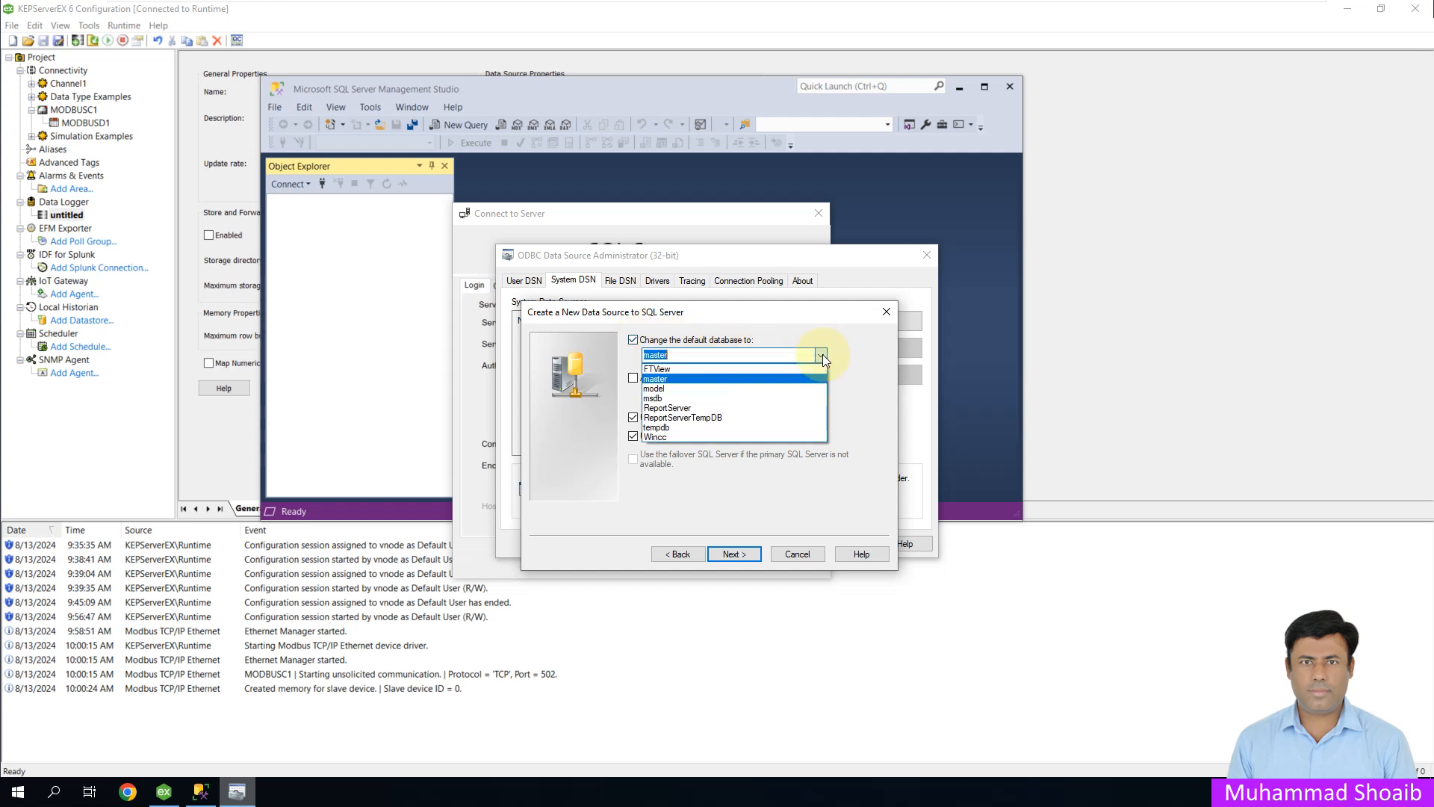
{"action": "left_click", "coordinate": [656, 439]}
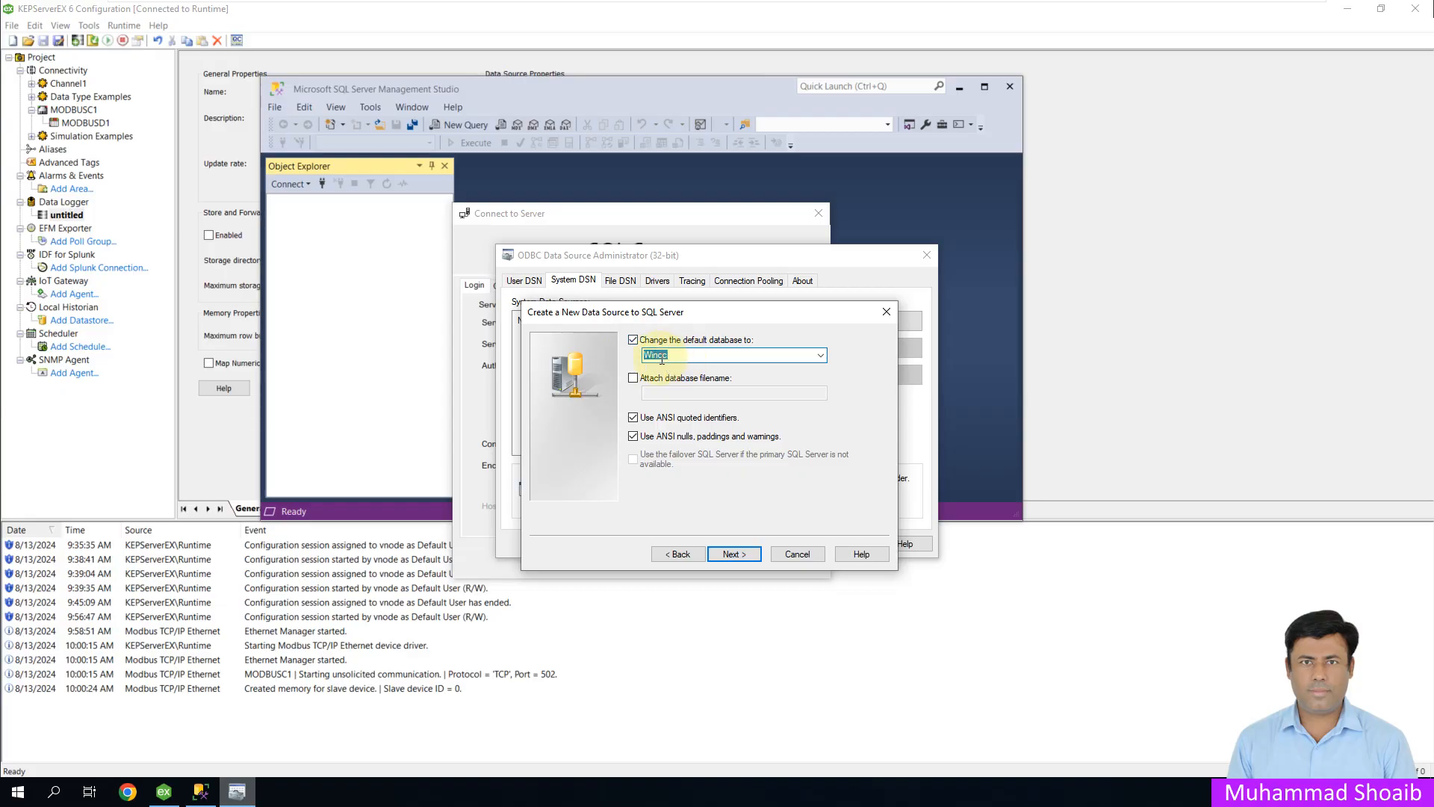
{"action": "left_click", "coordinate": [735, 555]}
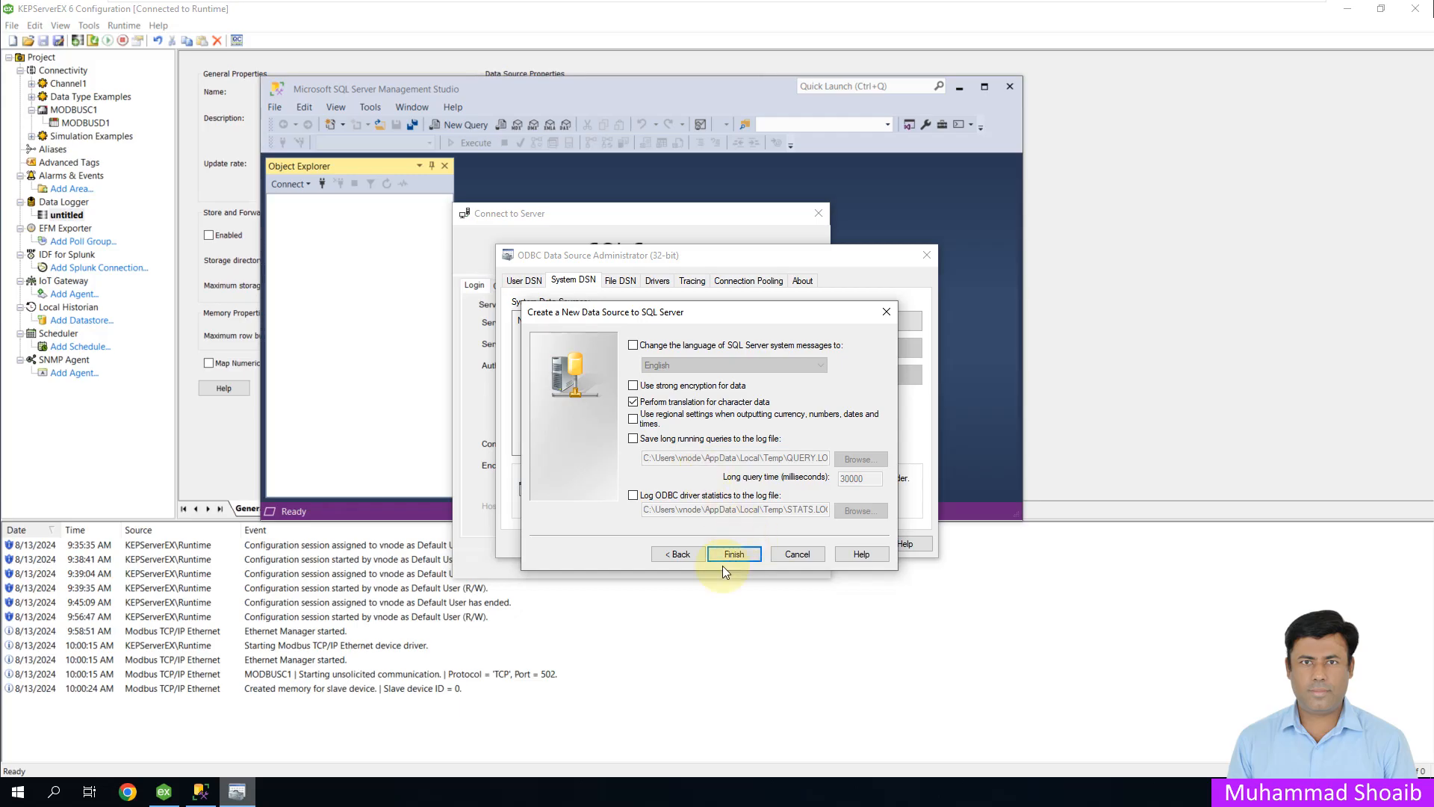
{"action": "left_click", "coordinate": [735, 556]}
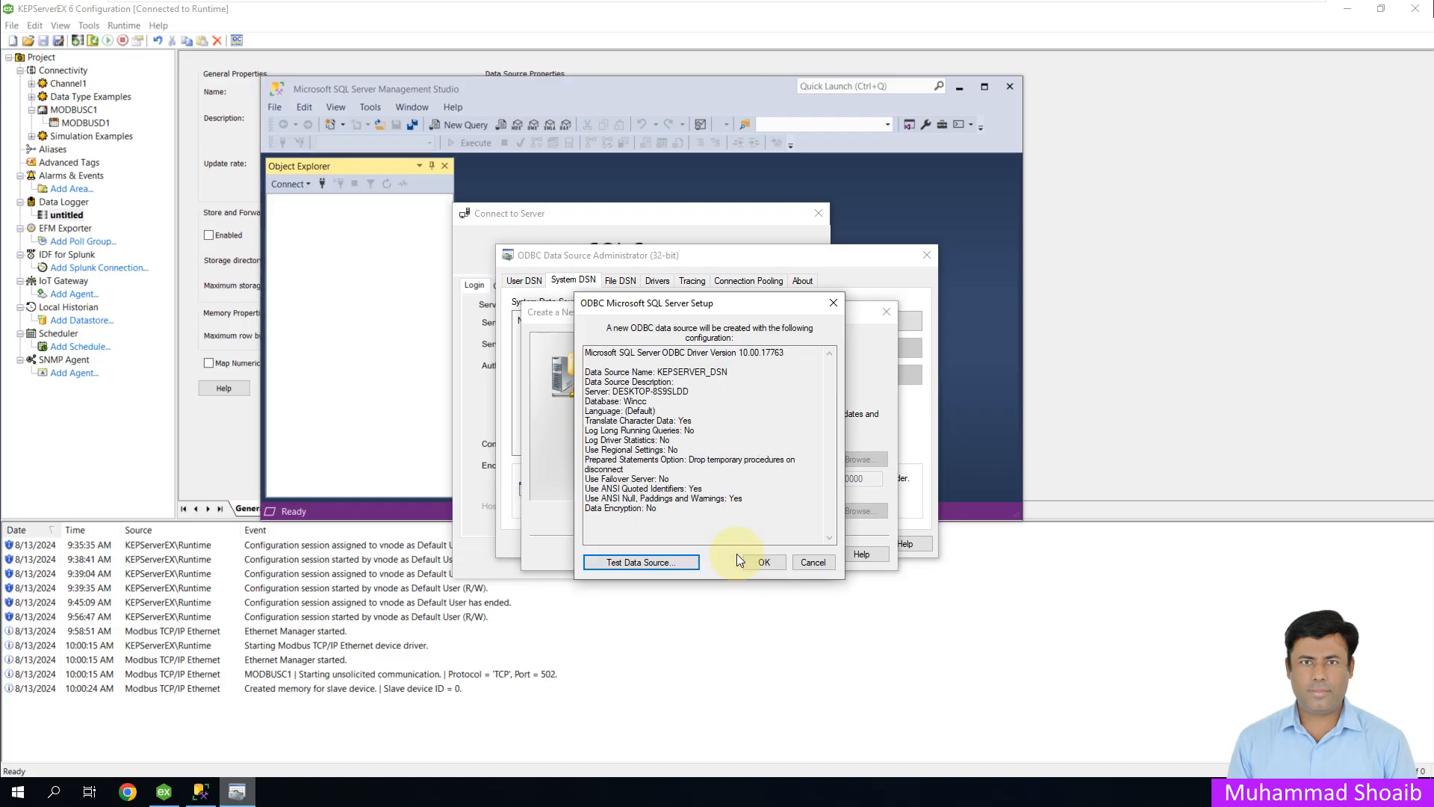
Test the KEPSERVER_DSN connection, accept the new data source, and close the ODBC Data Source Administrator
{"action": "left_click", "coordinate": [647, 566]}
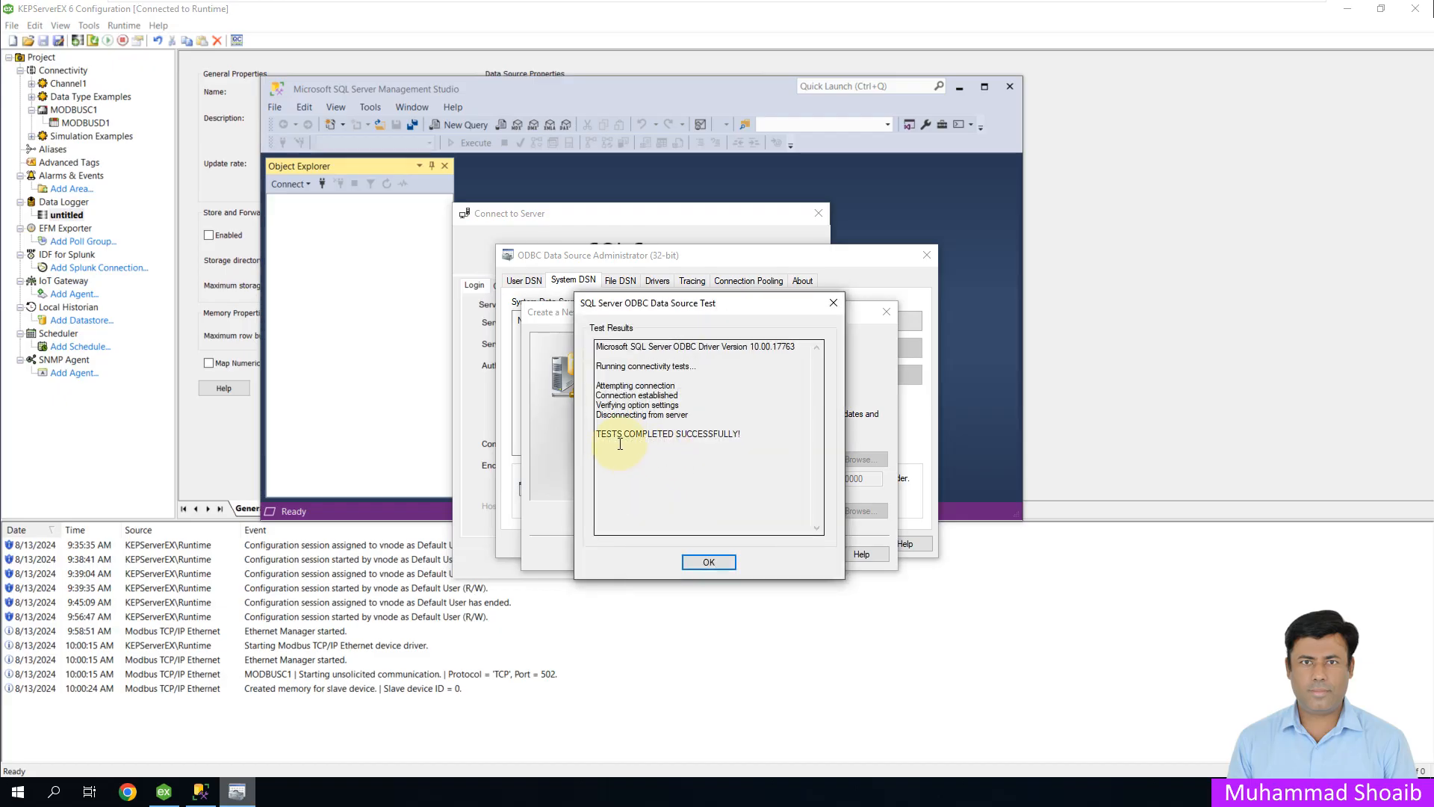
{"action": "left_click_drag", "start_coordinate": [598, 437], "coordinate": [701, 453]}
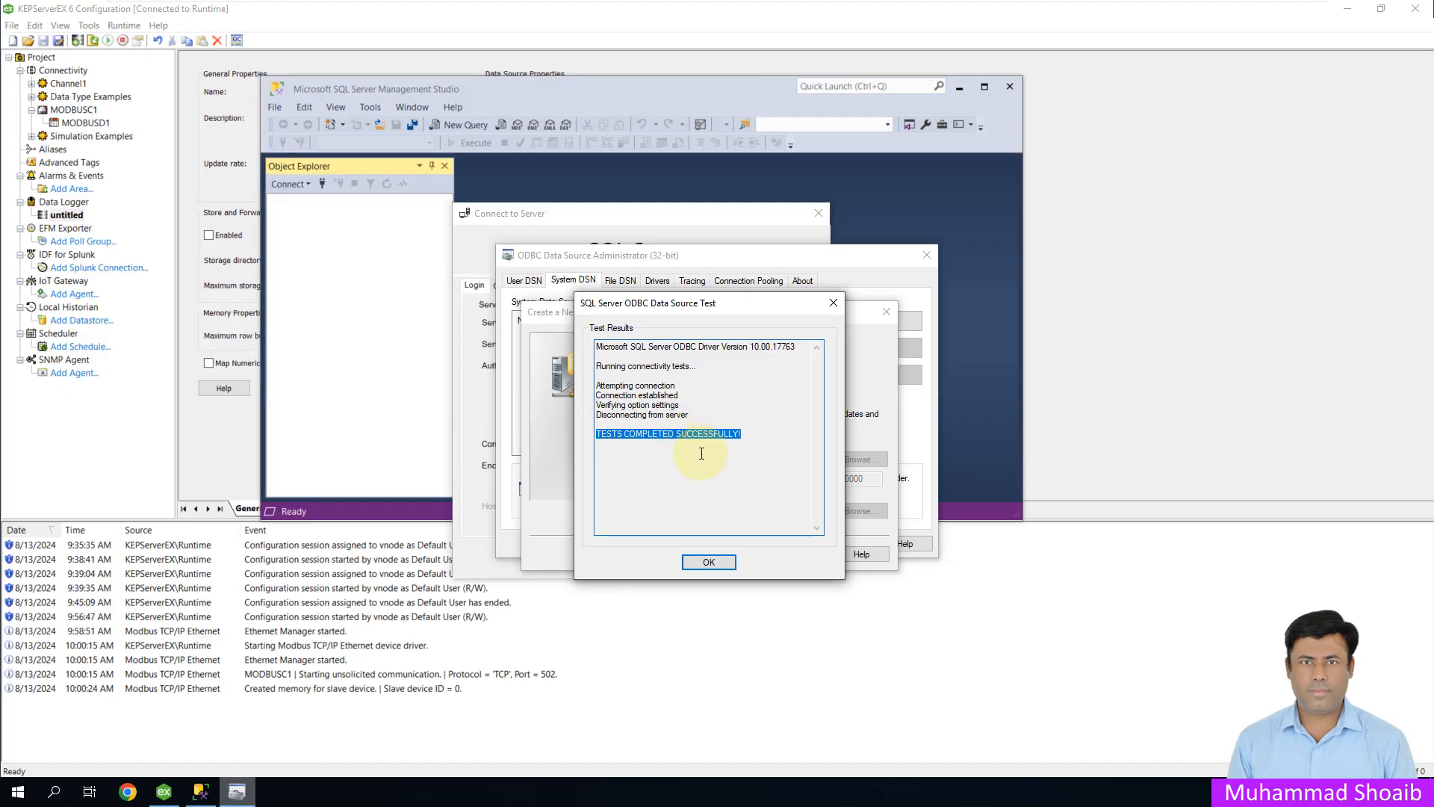
{"action": "left_click", "coordinate": [650, 439]}
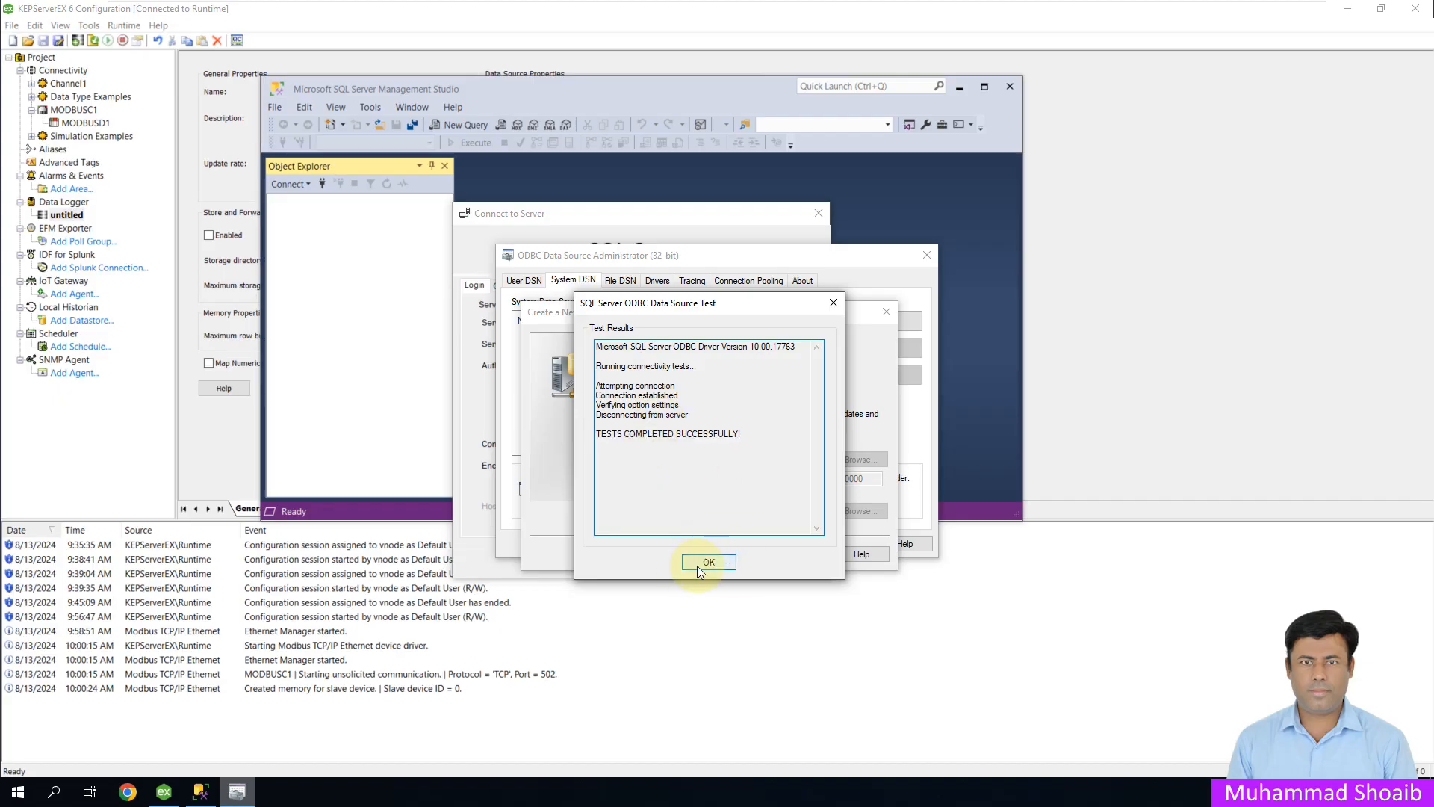
{"action": "left_click", "coordinate": [702, 566]}
{"action": "left_click", "coordinate": [755, 563]}
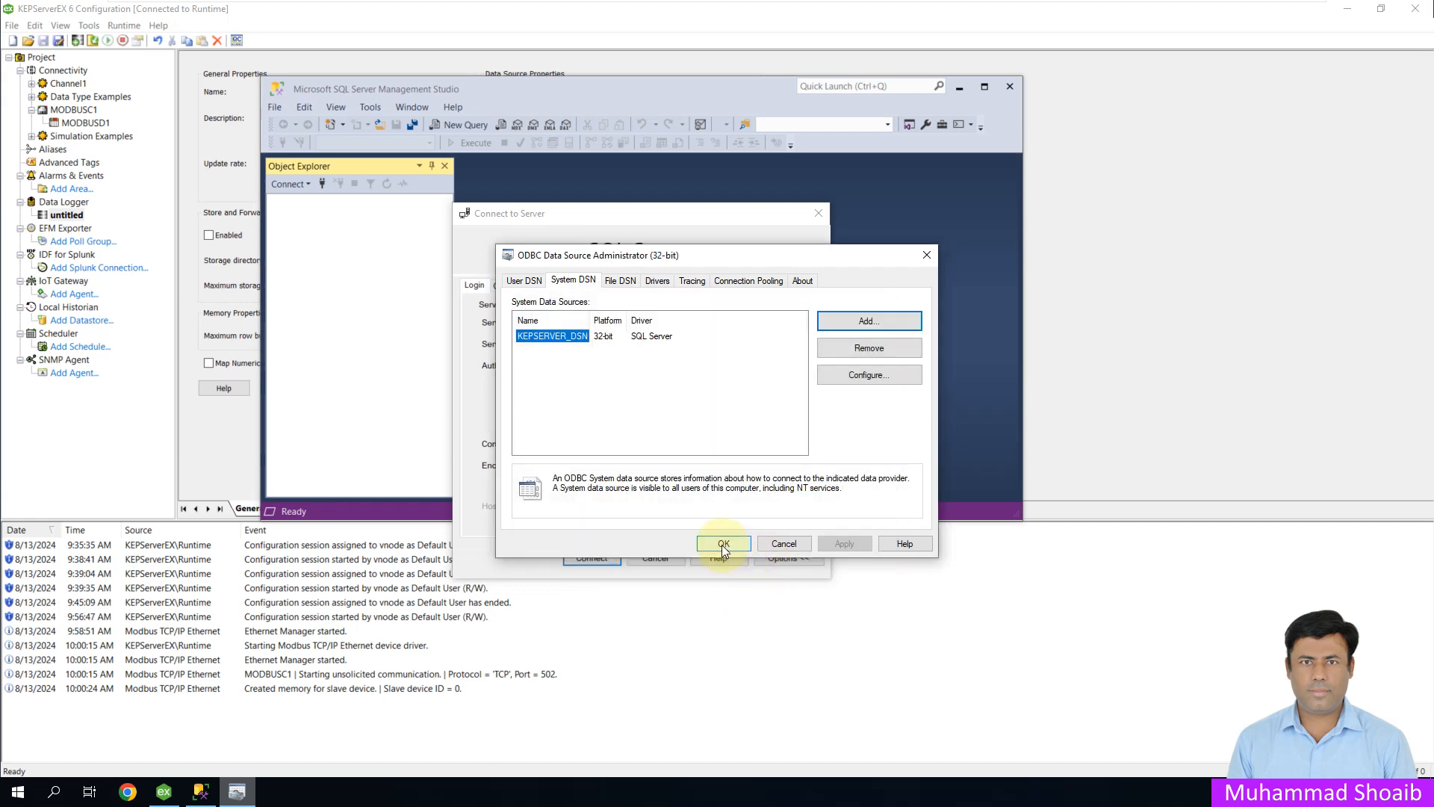
{"action": "left_click", "coordinate": [723, 545]}
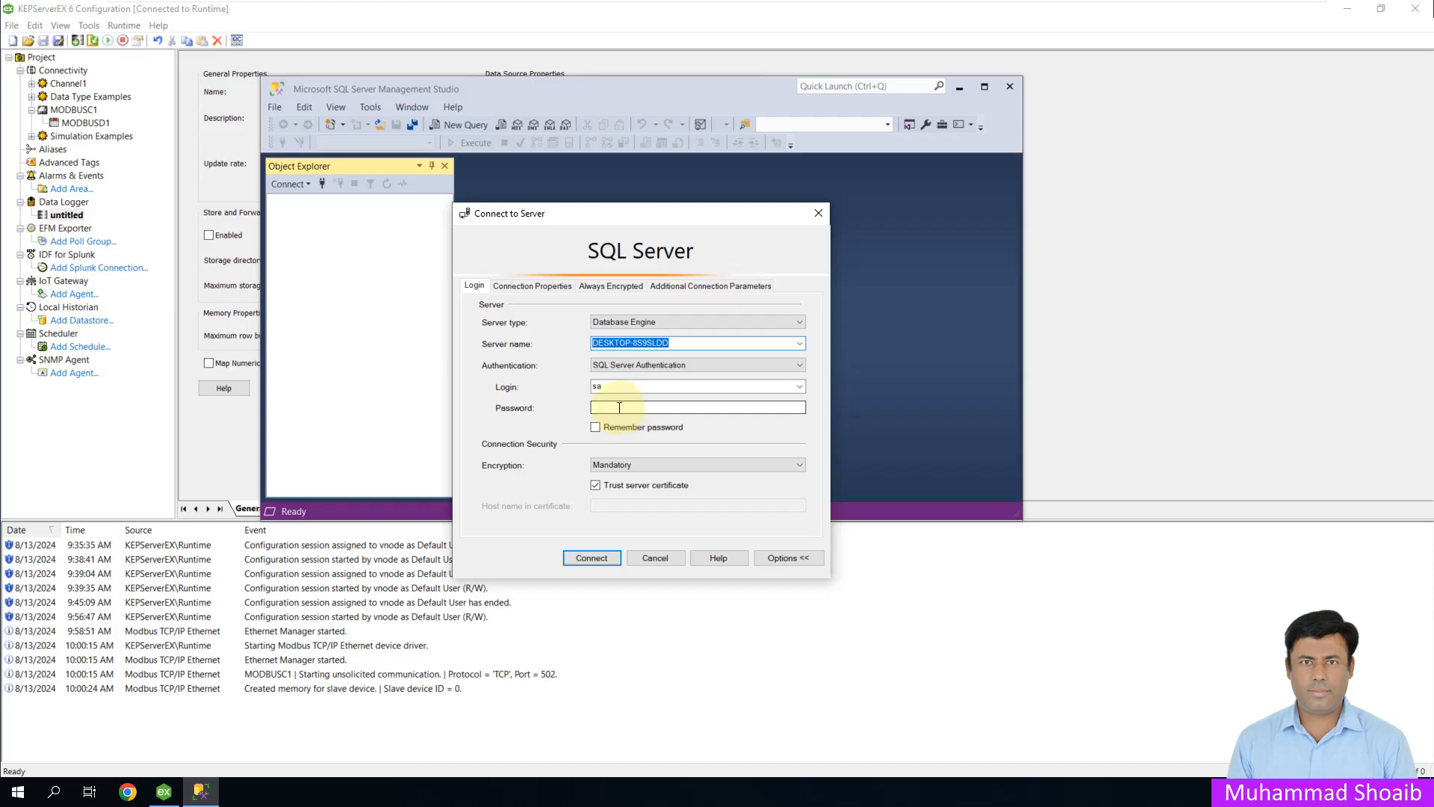
Back in KEPServerEX, reload the system DSNs through the ODBC administrator and use KEPSERVER_DSN as the MODBUS_DBL log group's data source
{"action": "left_click", "coordinate": [207, 144]}
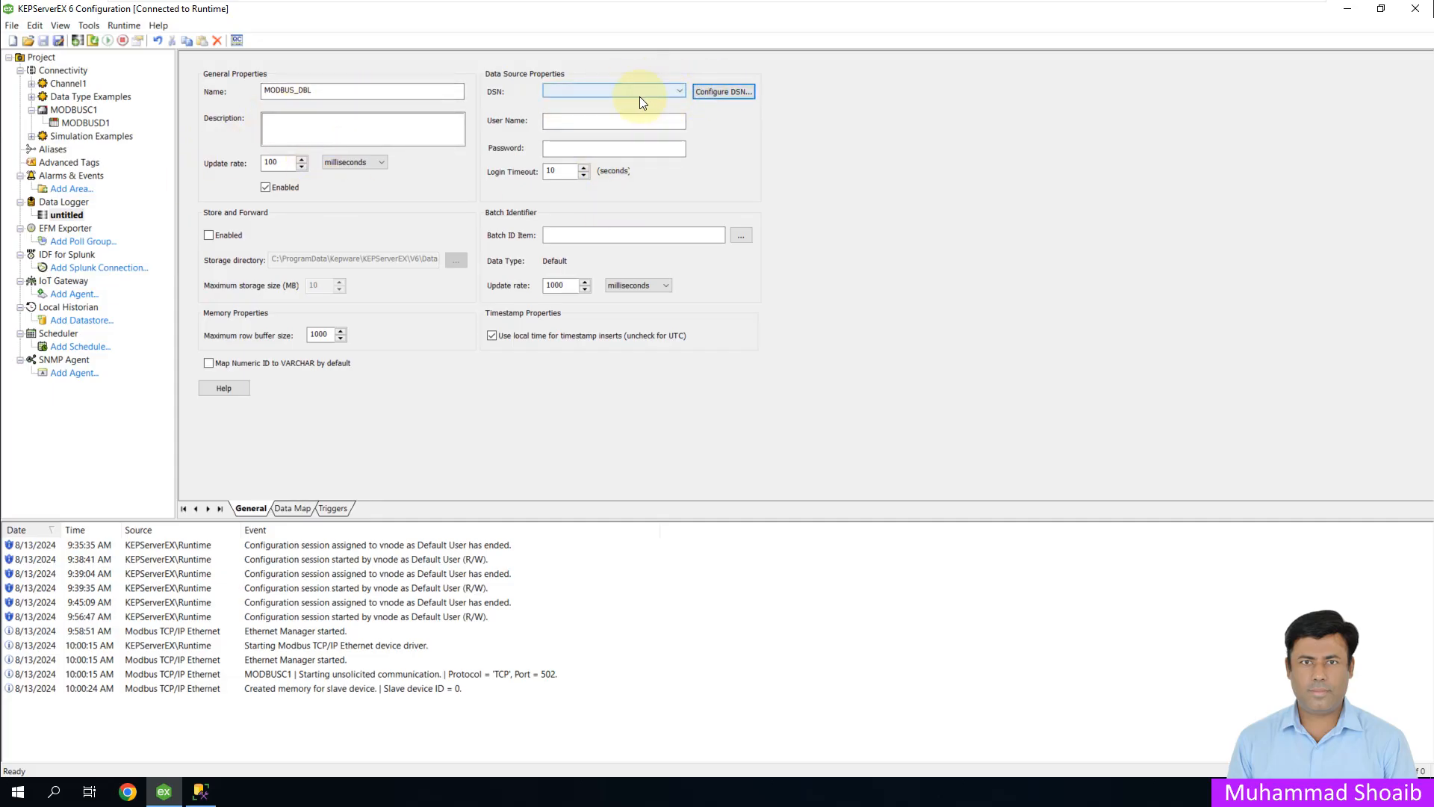
{"action": "left_click", "coordinate": [679, 91]}
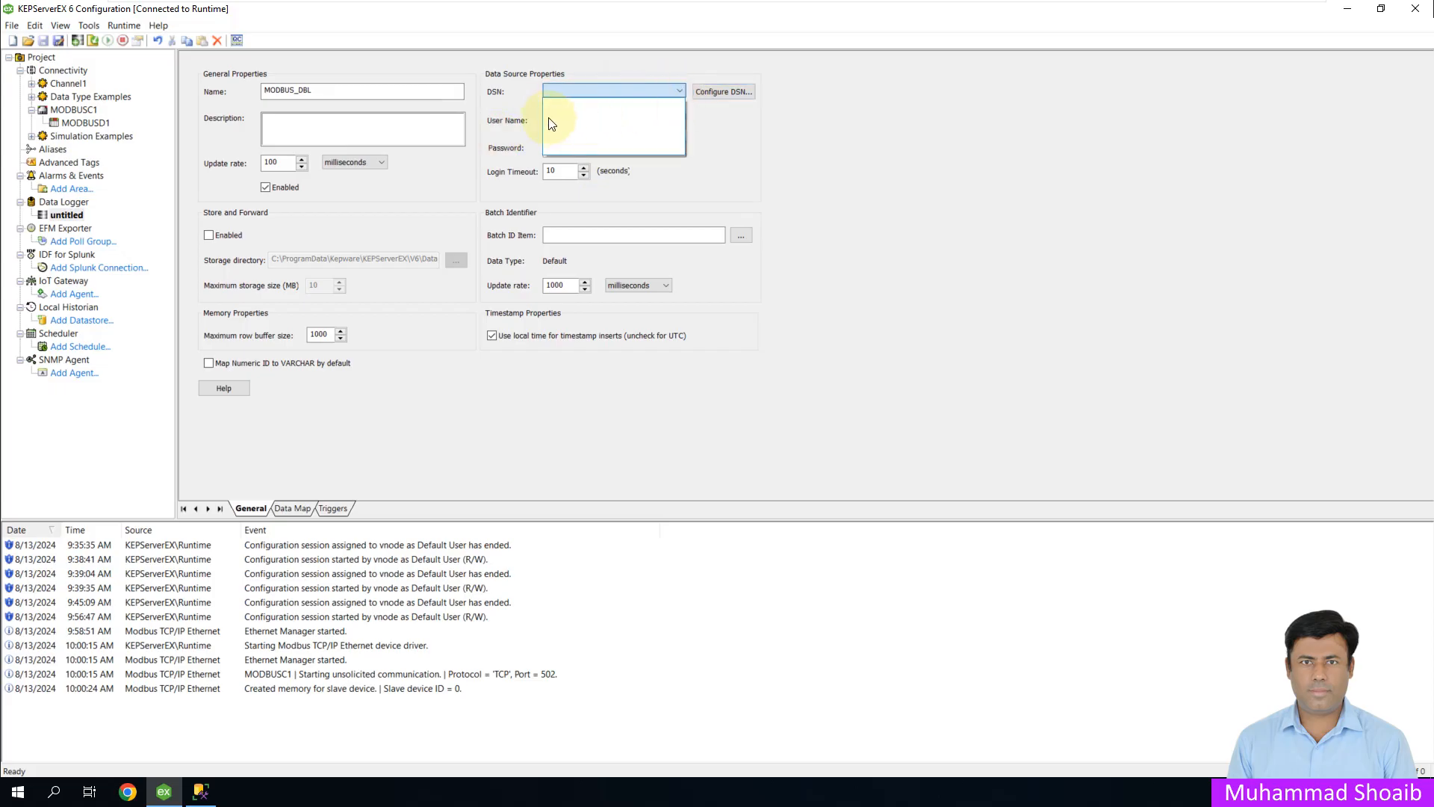
{"action": "left_click", "coordinate": [702, 133]}
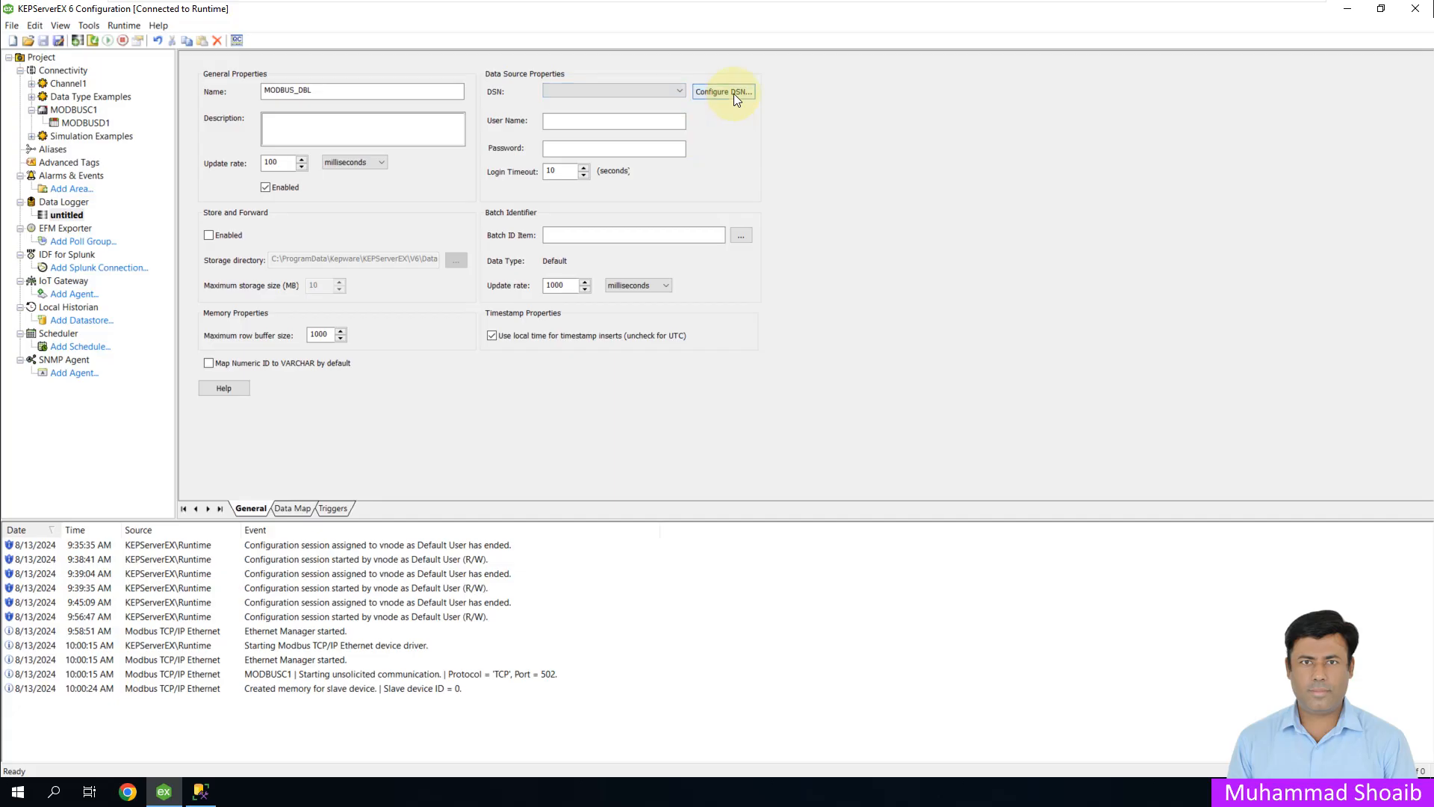
{"action": "left_click", "coordinate": [731, 93]}
{"action": "left_click", "coordinate": [558, 267]}
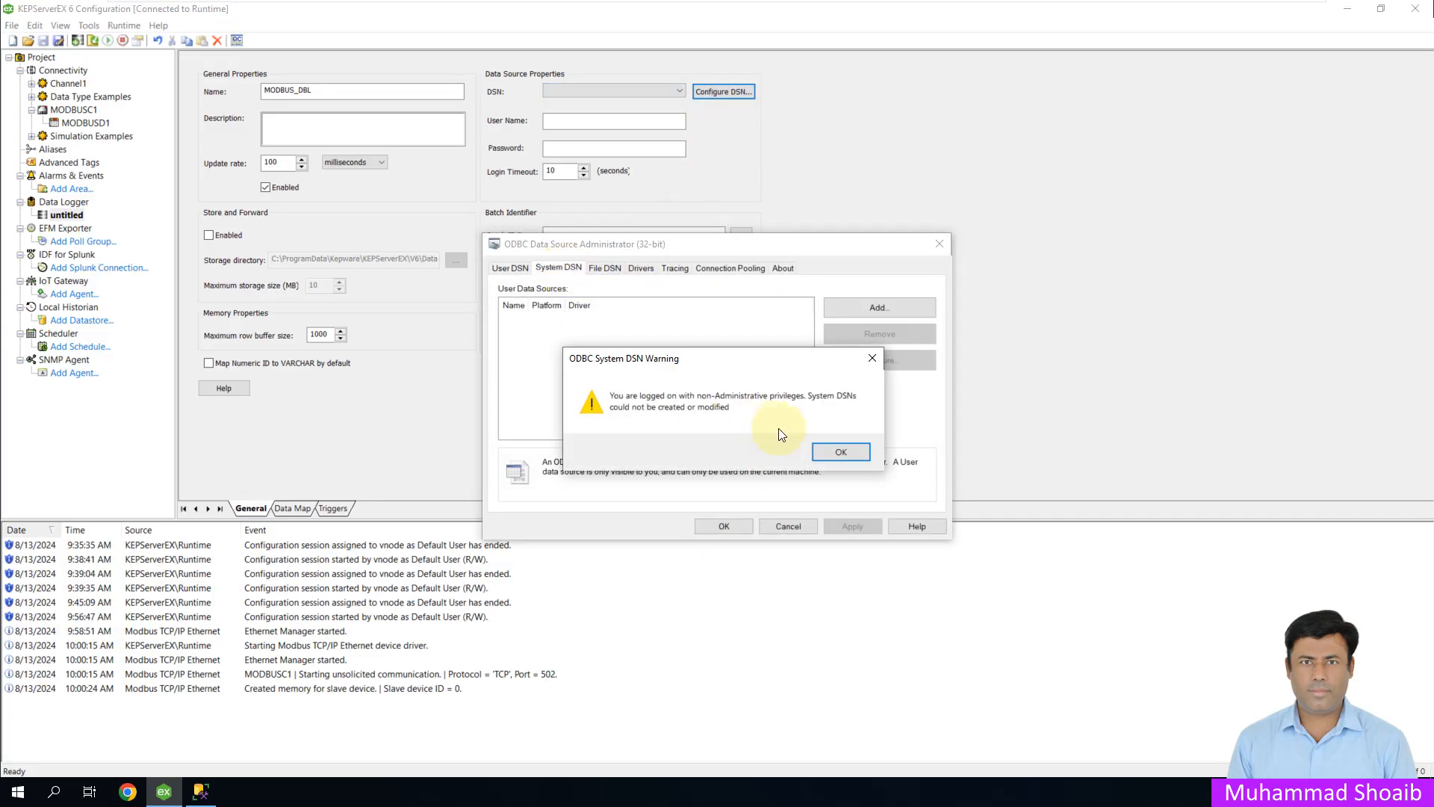
{"action": "left_click", "coordinate": [841, 452]}
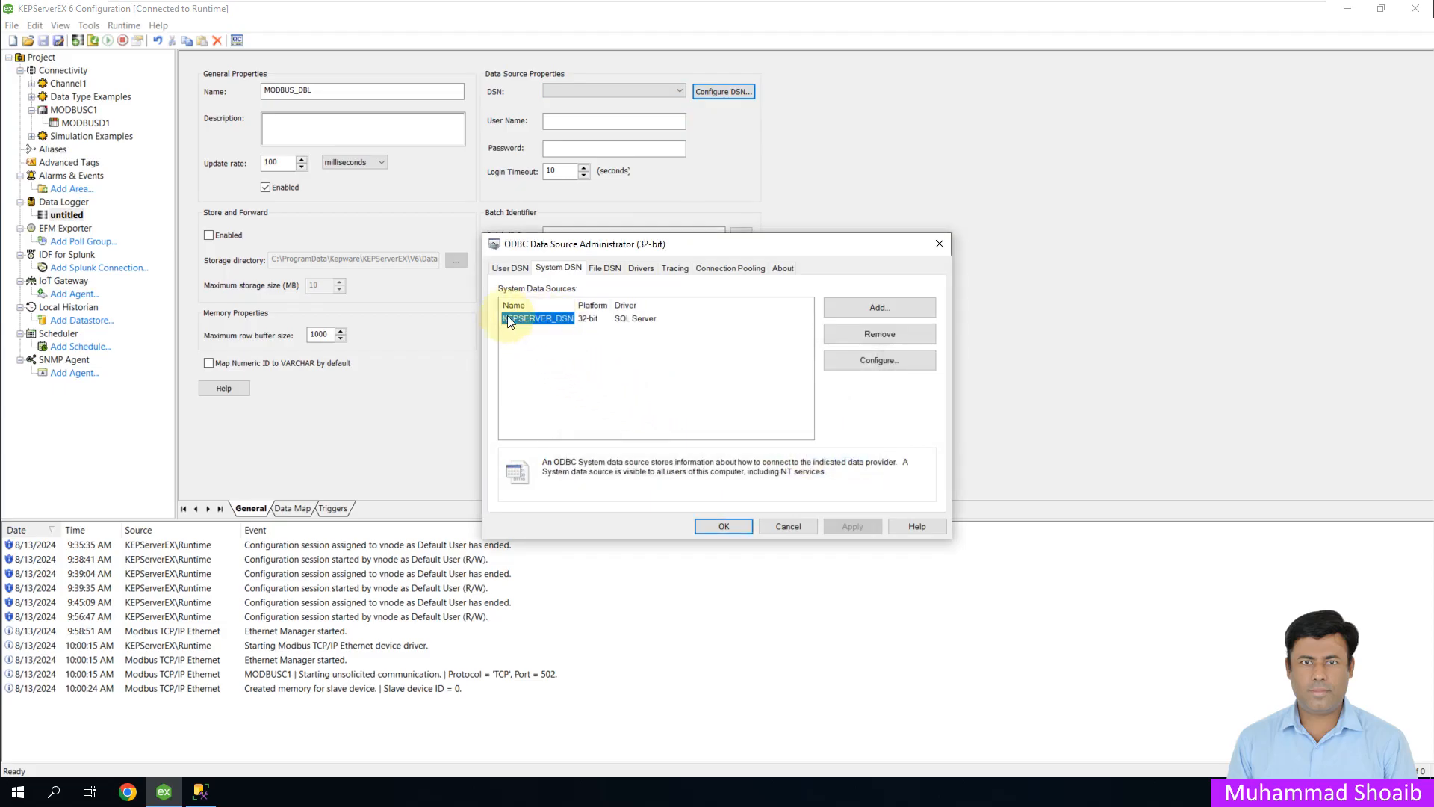
{"action": "left_click", "coordinate": [724, 526]}
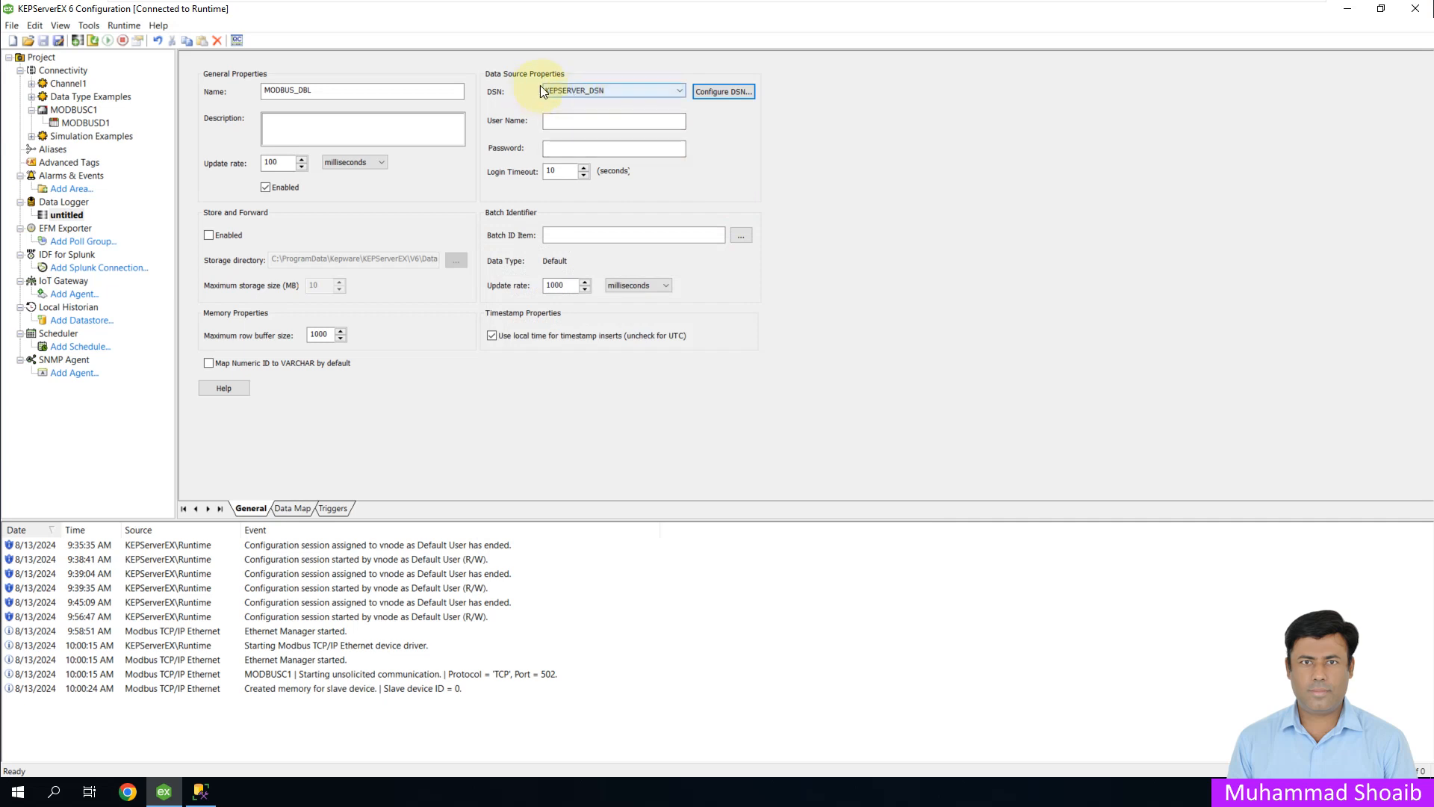
{"action": "left_click", "coordinate": [680, 90]}
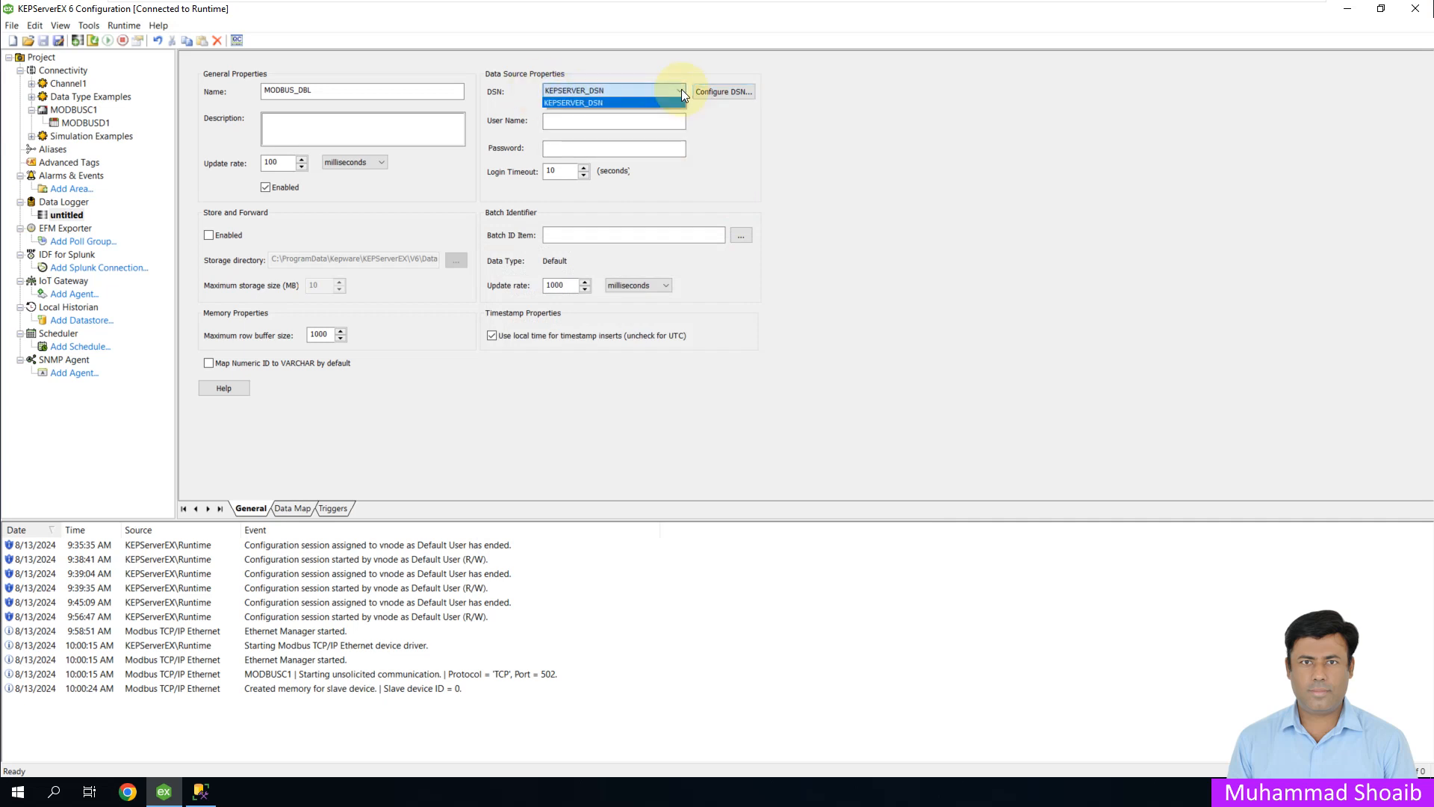
{"action": "left_click", "coordinate": [624, 120]}
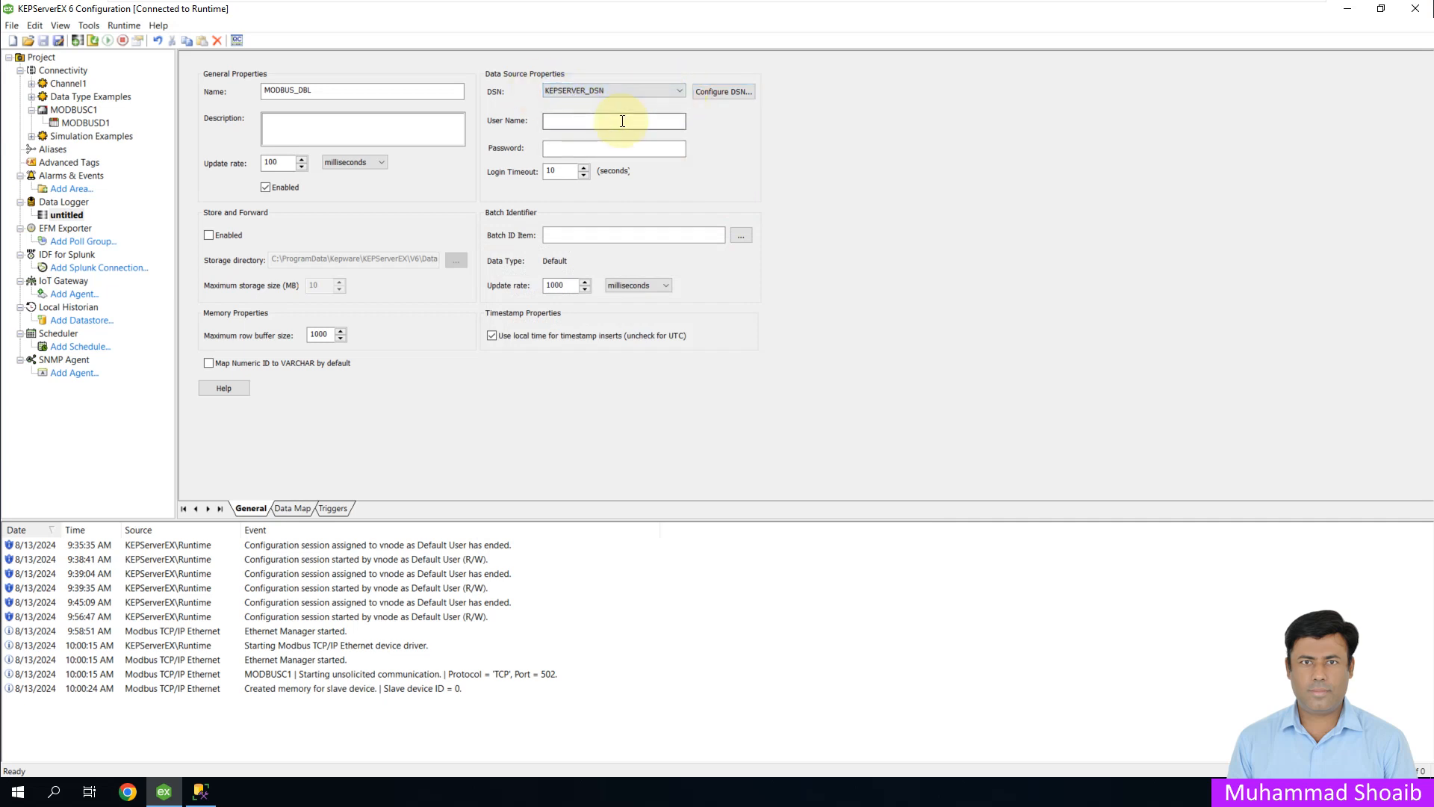
Enter sa as the log group's data source user name and fill in the account password
{"action": "left_click", "coordinate": [622, 121]}
{"action": "type", "text": "sa"}
{"action": "left_click", "coordinate": [613, 148]}
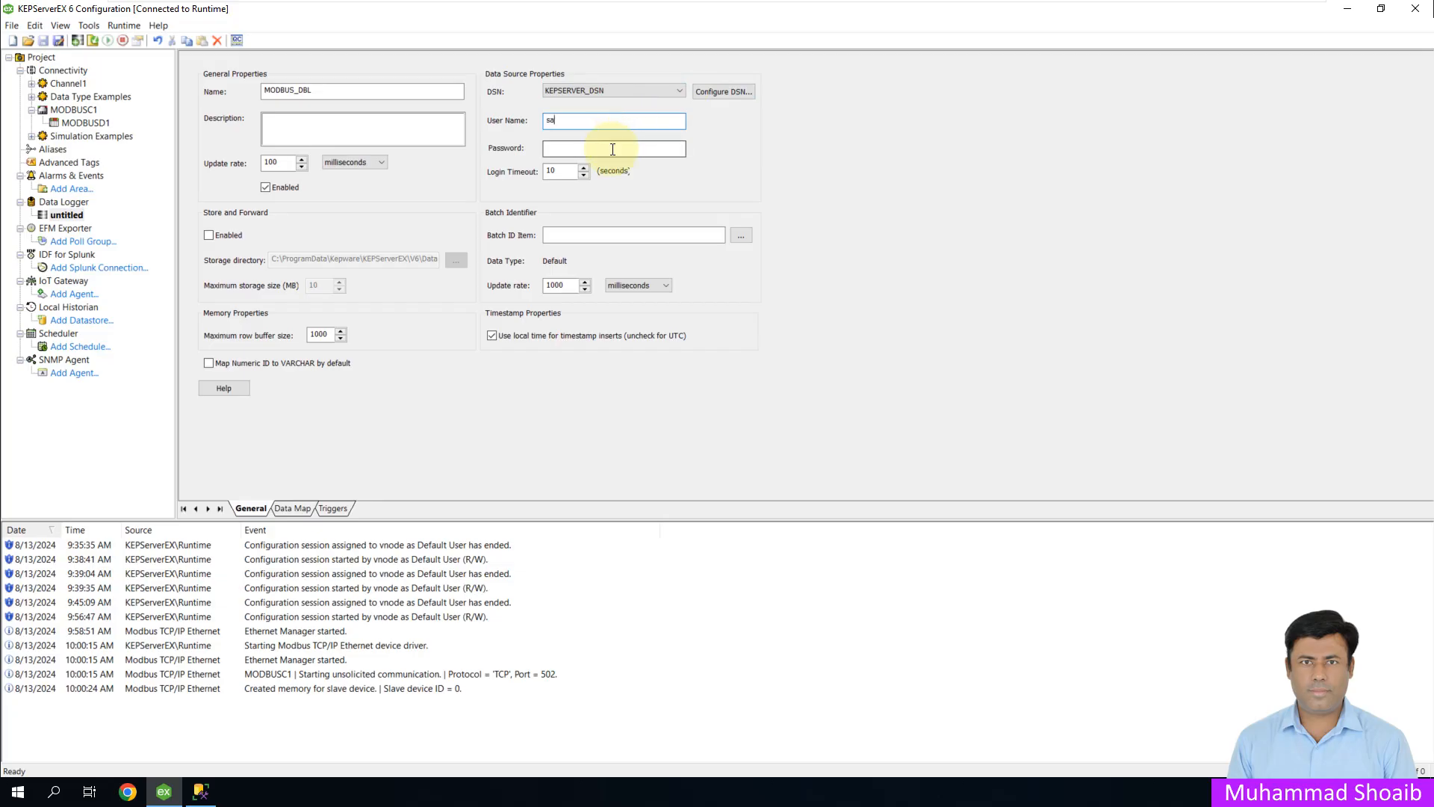
{"action": "type", "text": "••••••••"}
Start a new server item in the log group's data map and choose the Flow_PV tag of MODBUSC1.MODBUSD1 as its item ID
{"action": "left_click", "coordinate": [288, 509]}
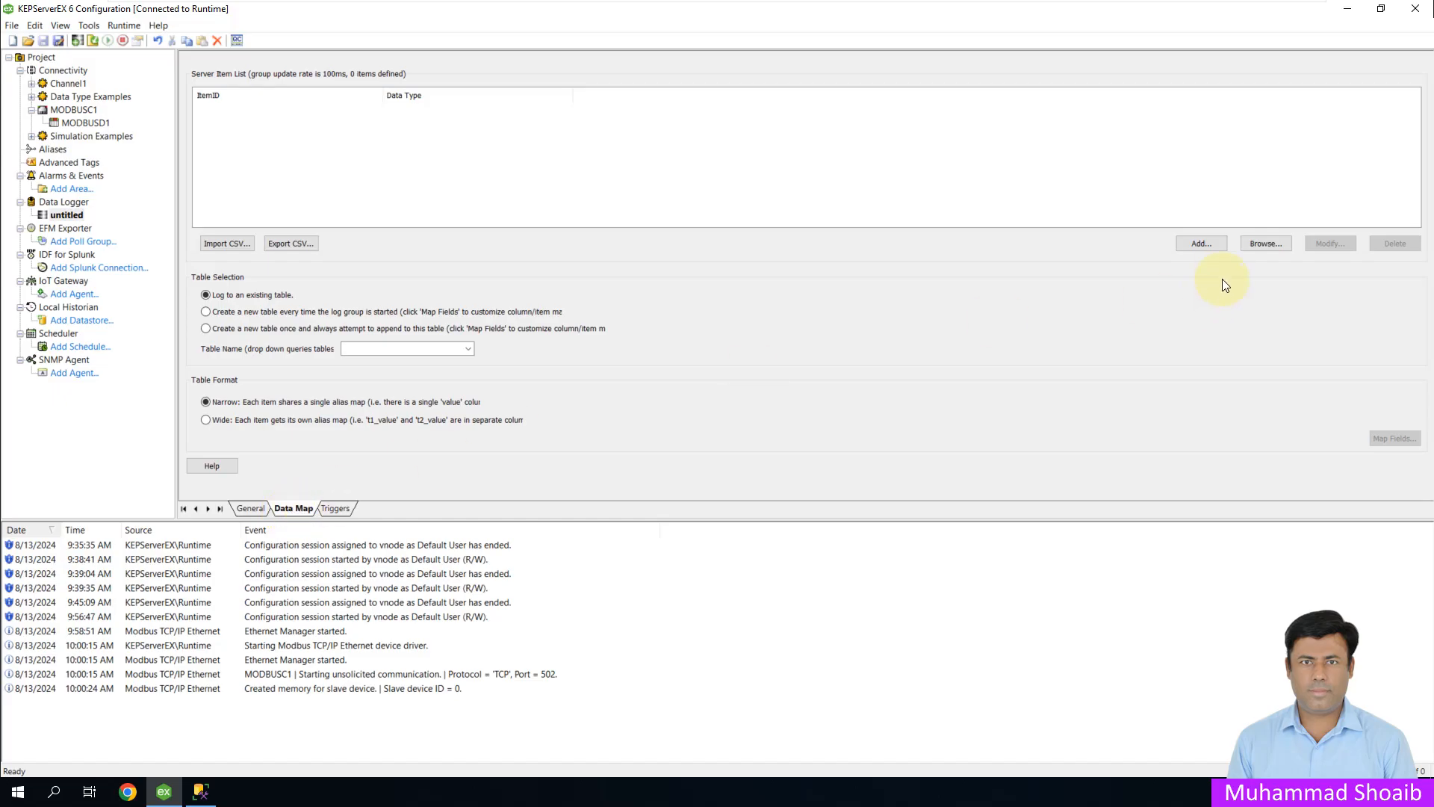
{"action": "left_click", "coordinate": [1205, 244]}
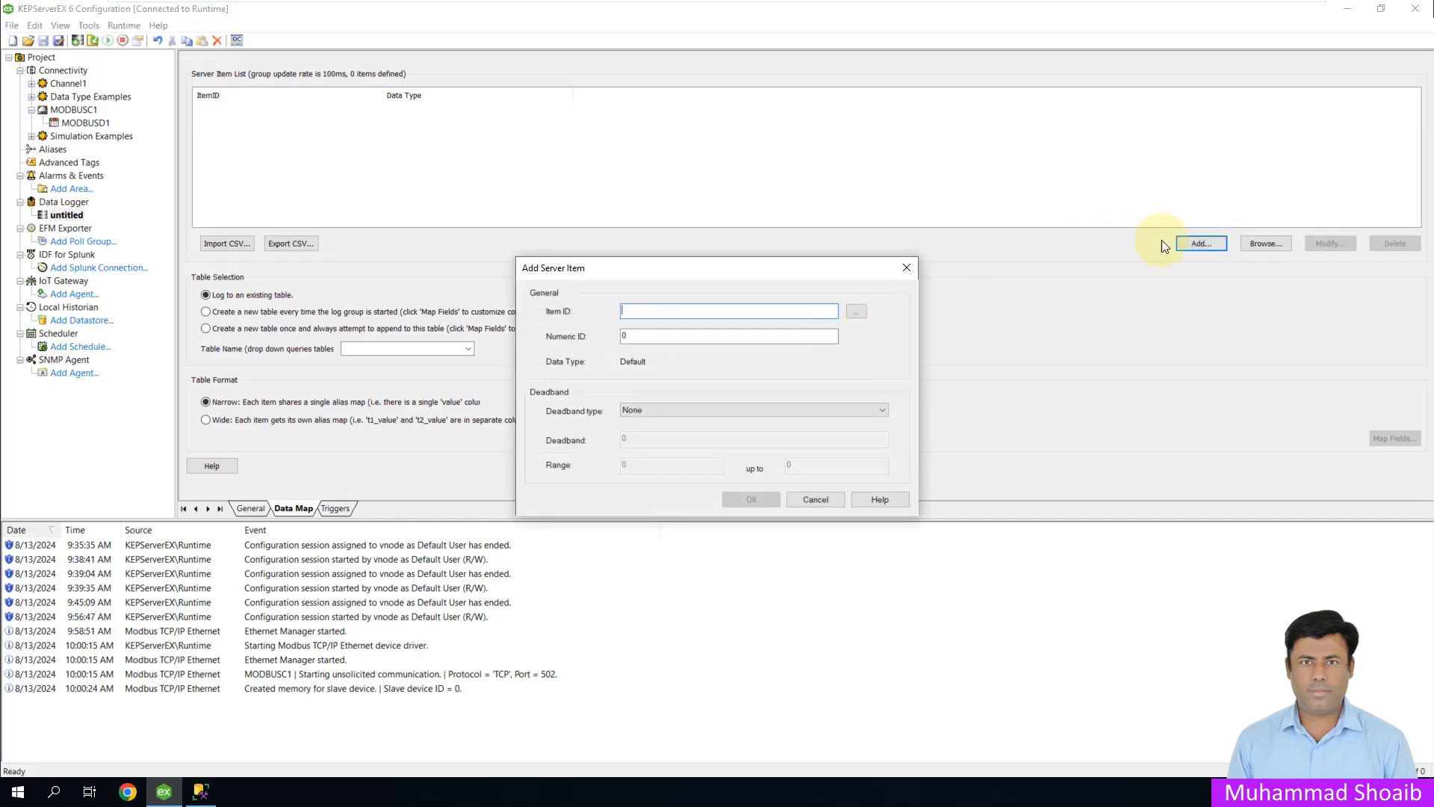
{"action": "left_click", "coordinate": [855, 312]}
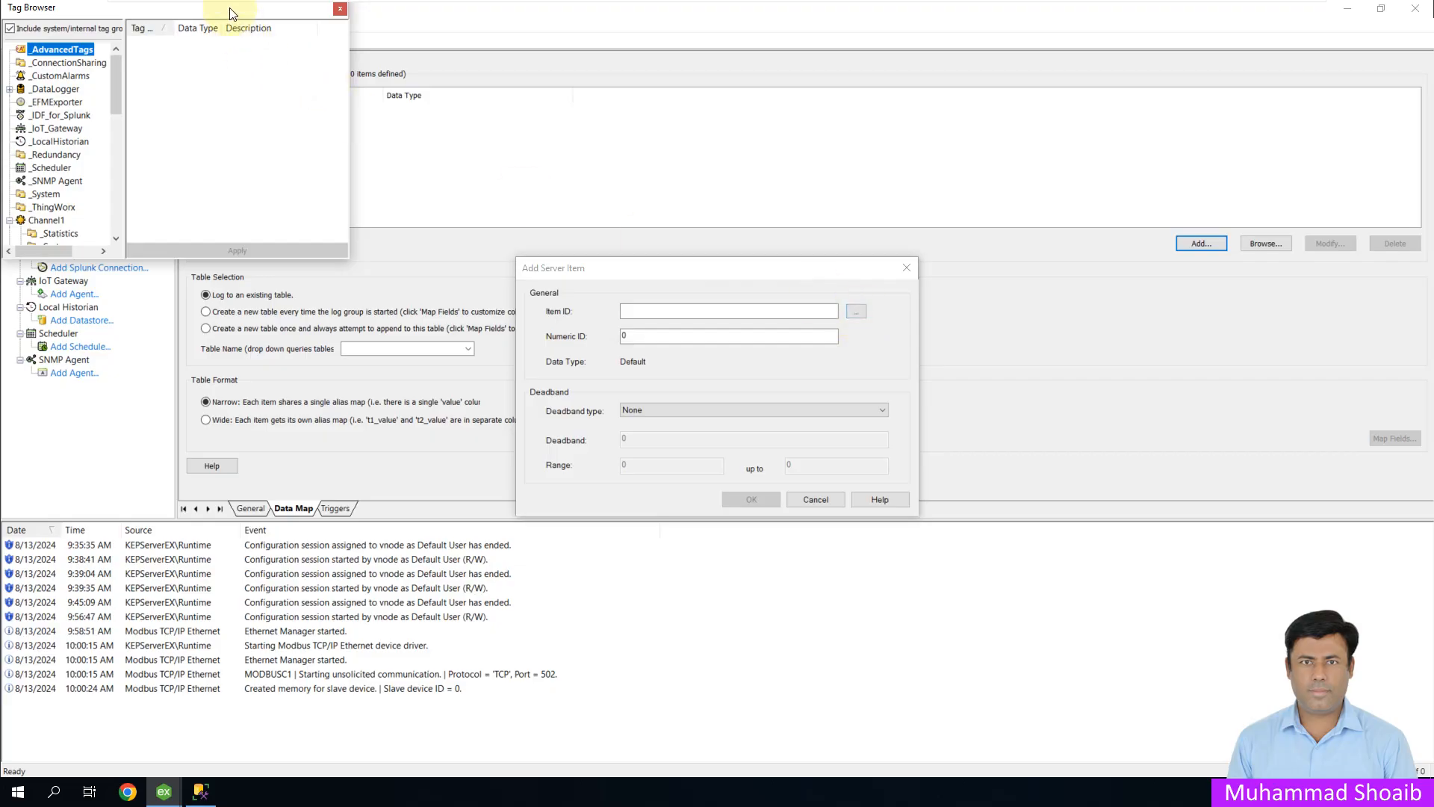
{"action": "left_click_drag", "start_coordinate": [231, 13], "coordinate": [381, 126]}
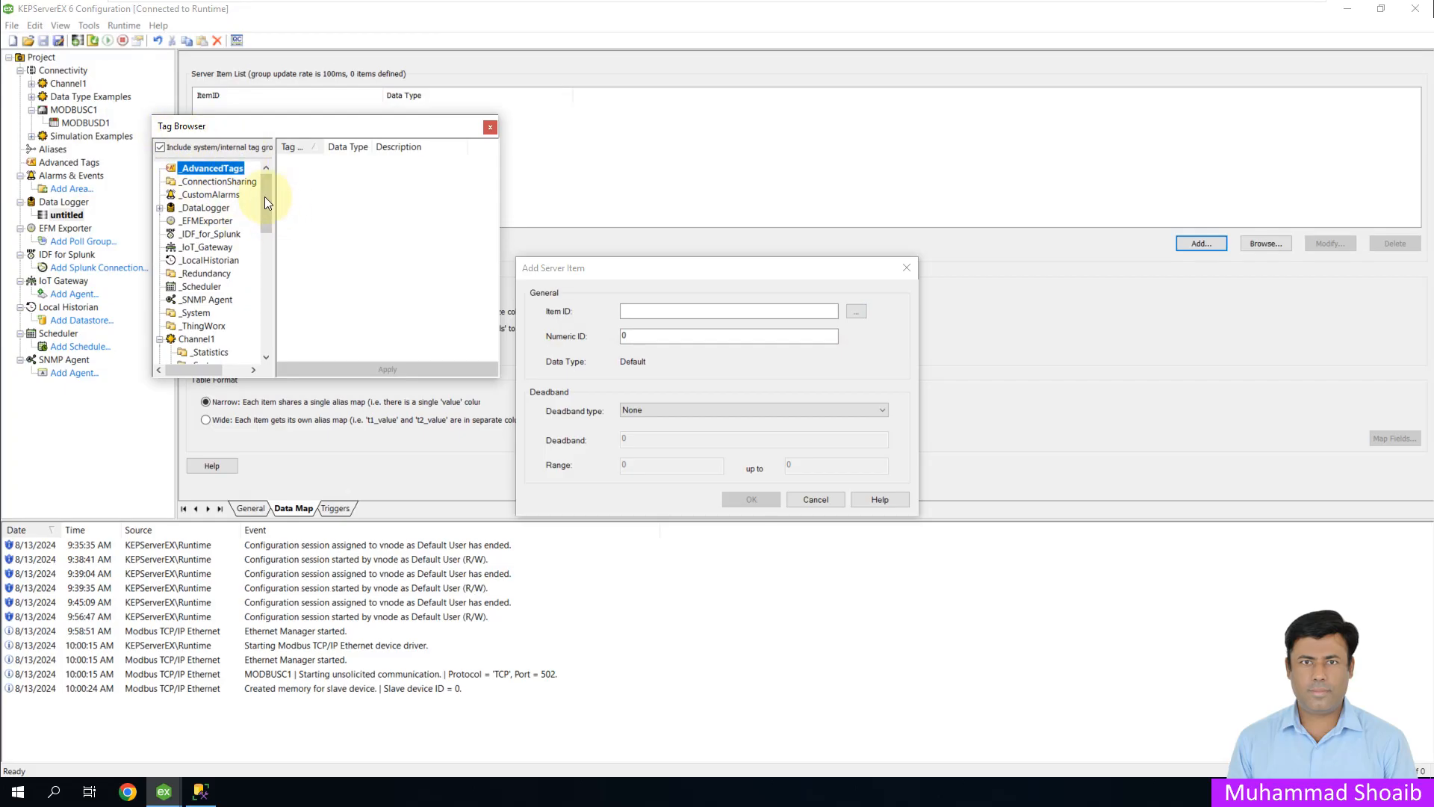
{"action": "left_click_drag", "start_coordinate": [266, 186], "coordinate": [270, 296]}
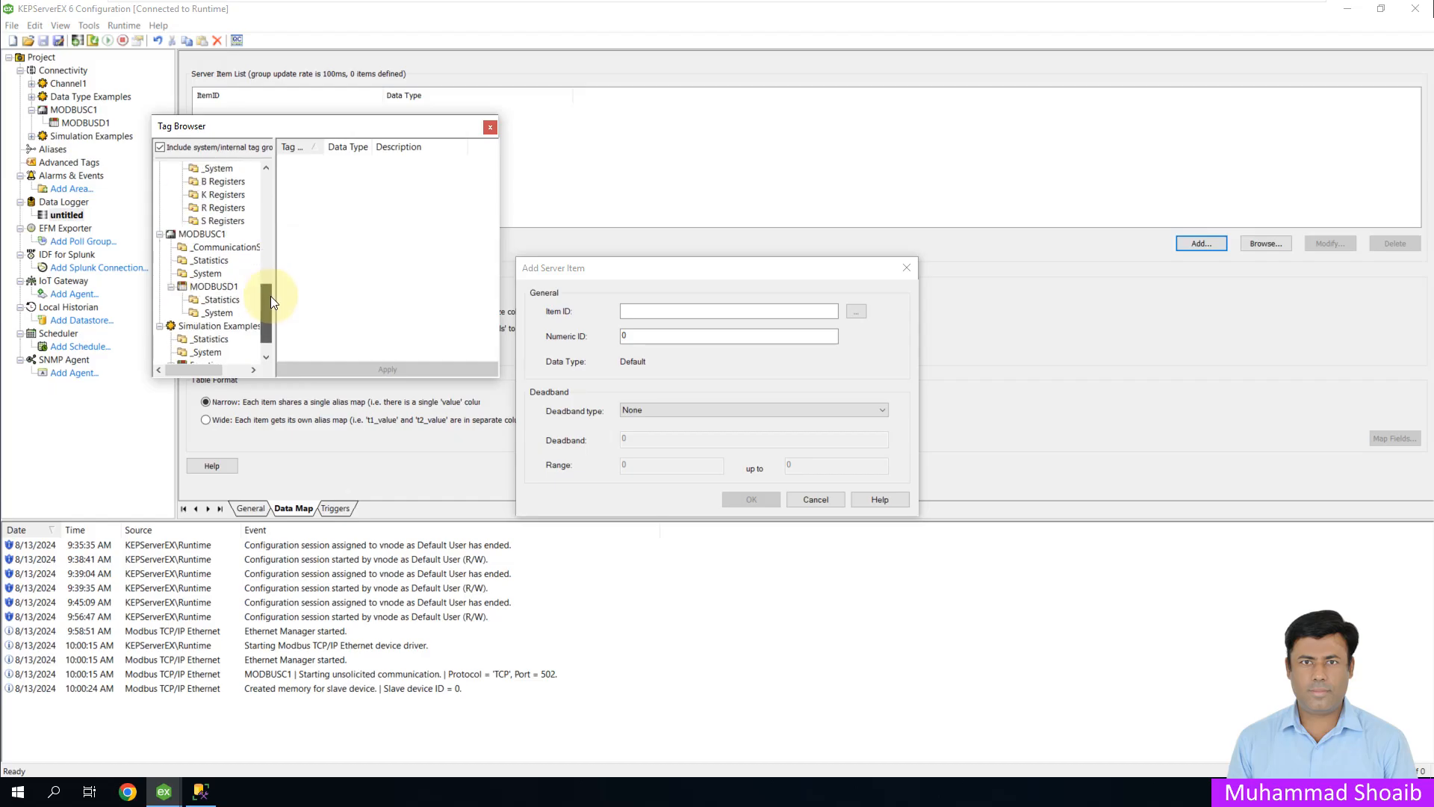
{"action": "left_click", "coordinate": [217, 287]}
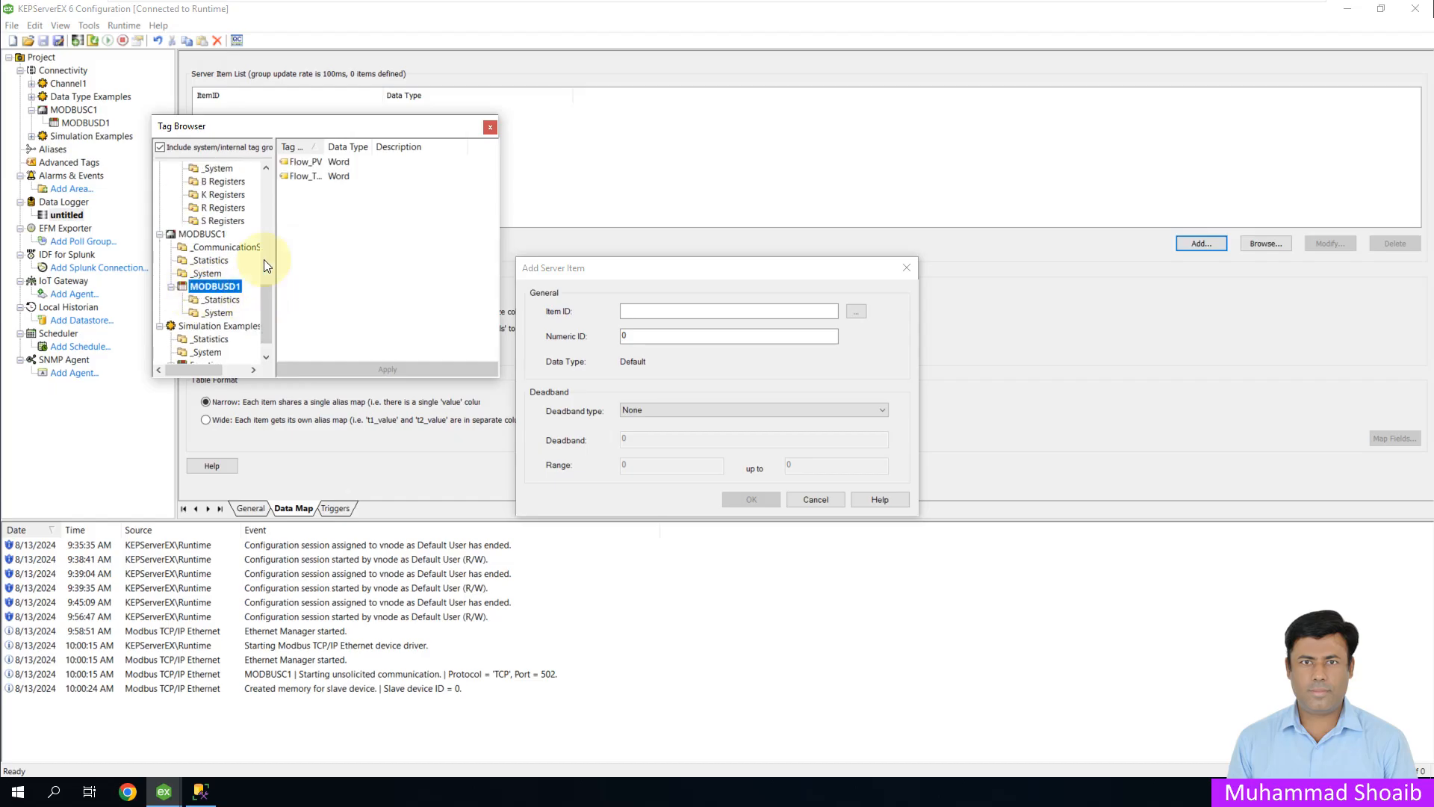
{"action": "left_click_drag", "start_coordinate": [324, 146], "coordinate": [408, 156]}
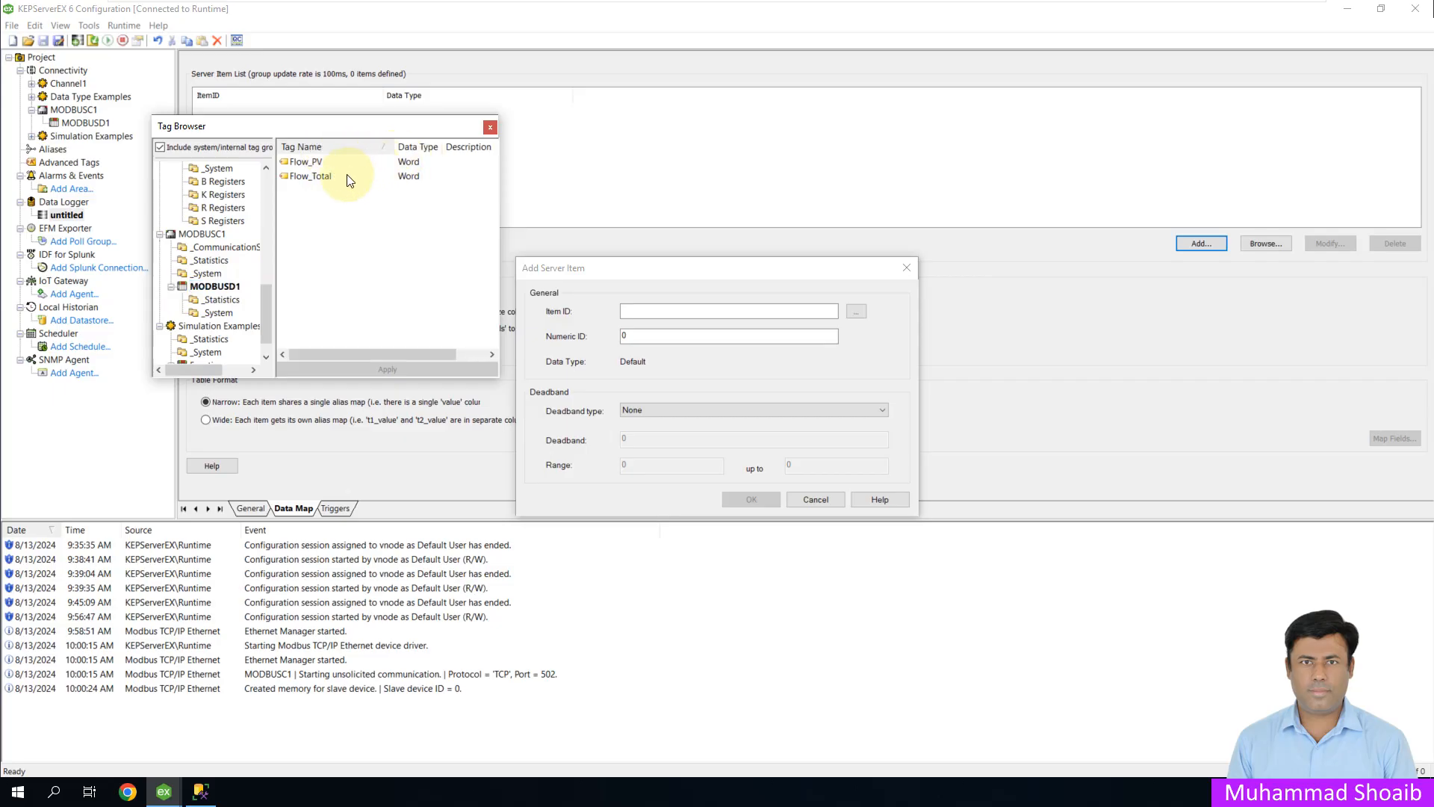
{"action": "left_click", "coordinate": [314, 164]}
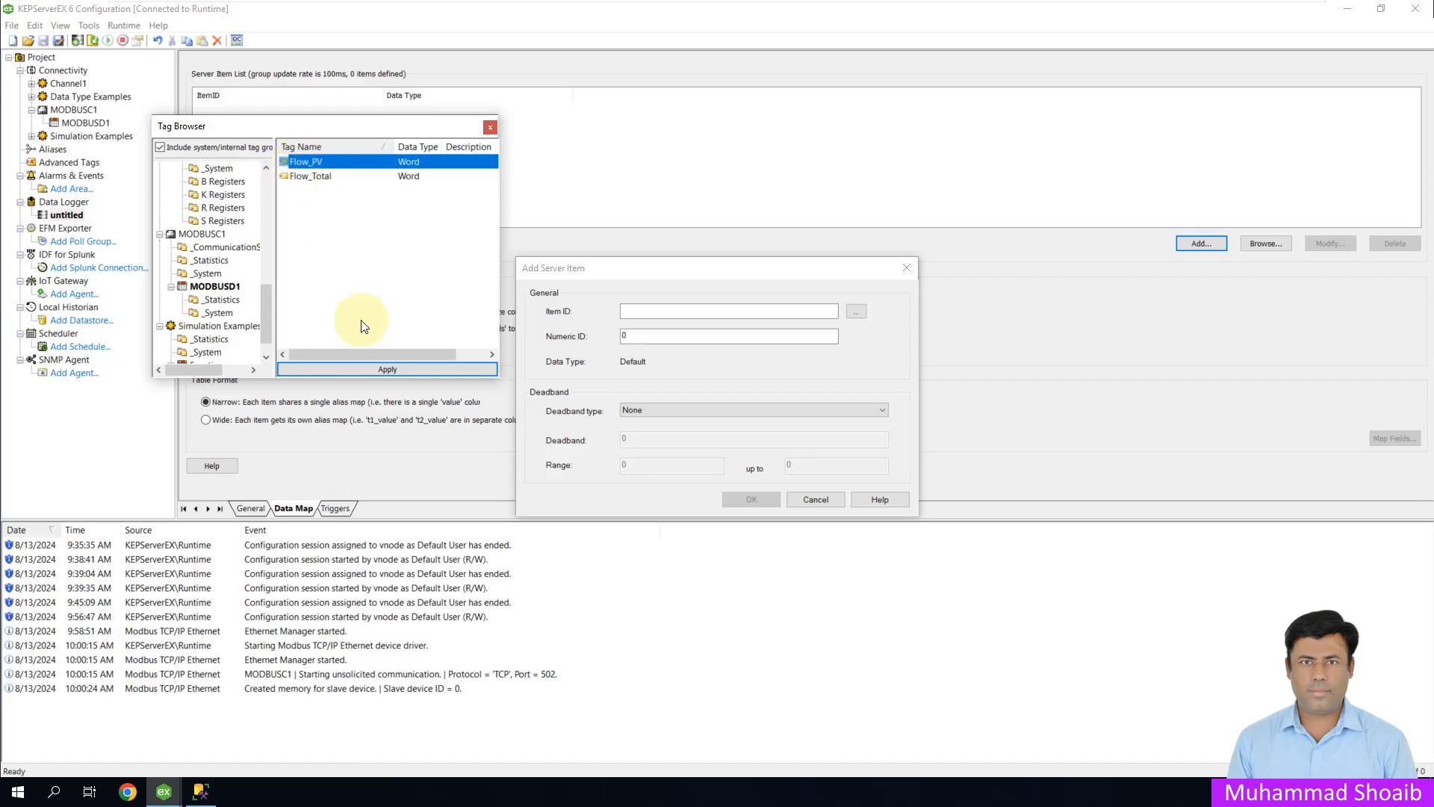
{"action": "left_click", "coordinate": [373, 369]}
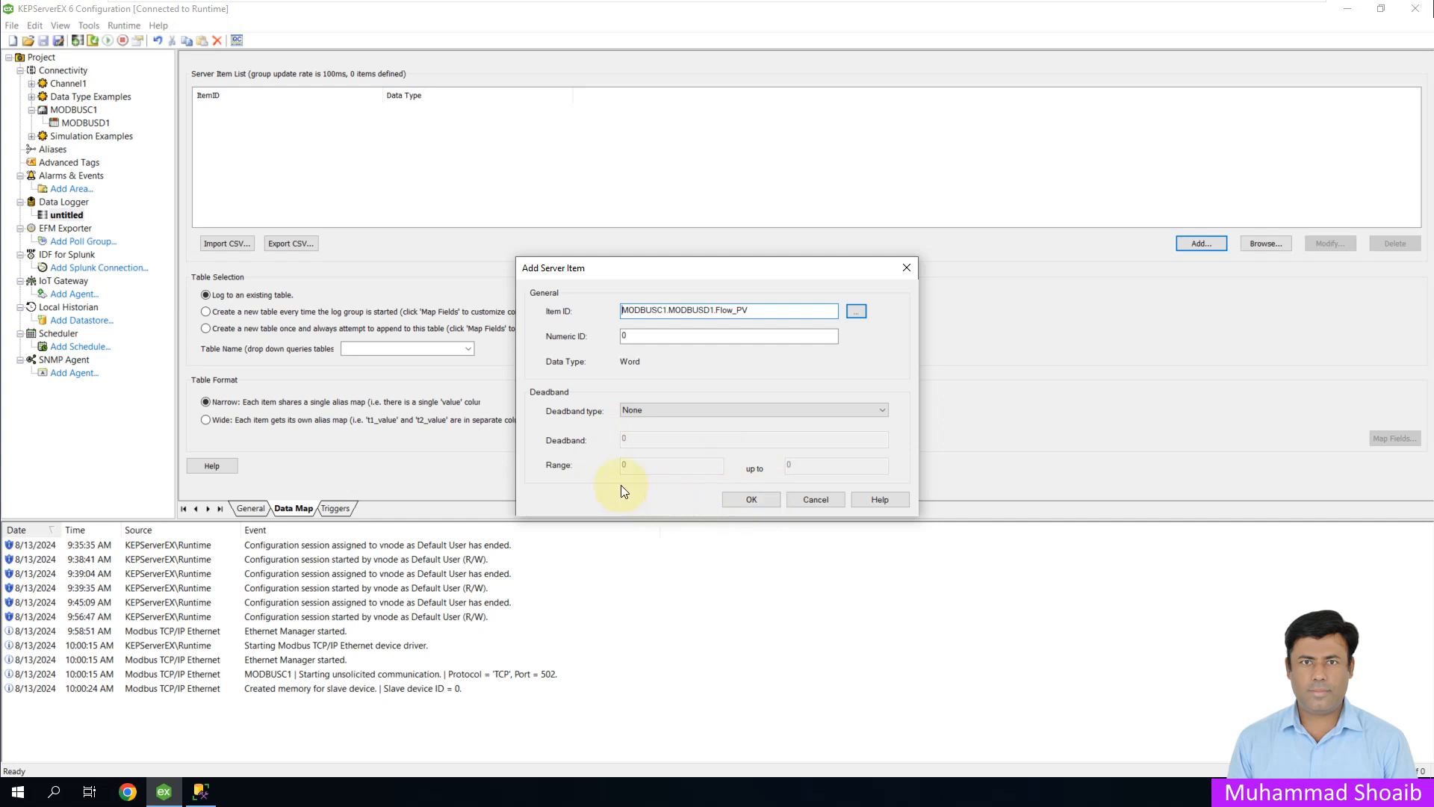
Review the deadband types, keep None, and add the Flow_PV item to the server item list
{"action": "left_click", "coordinate": [877, 413]}
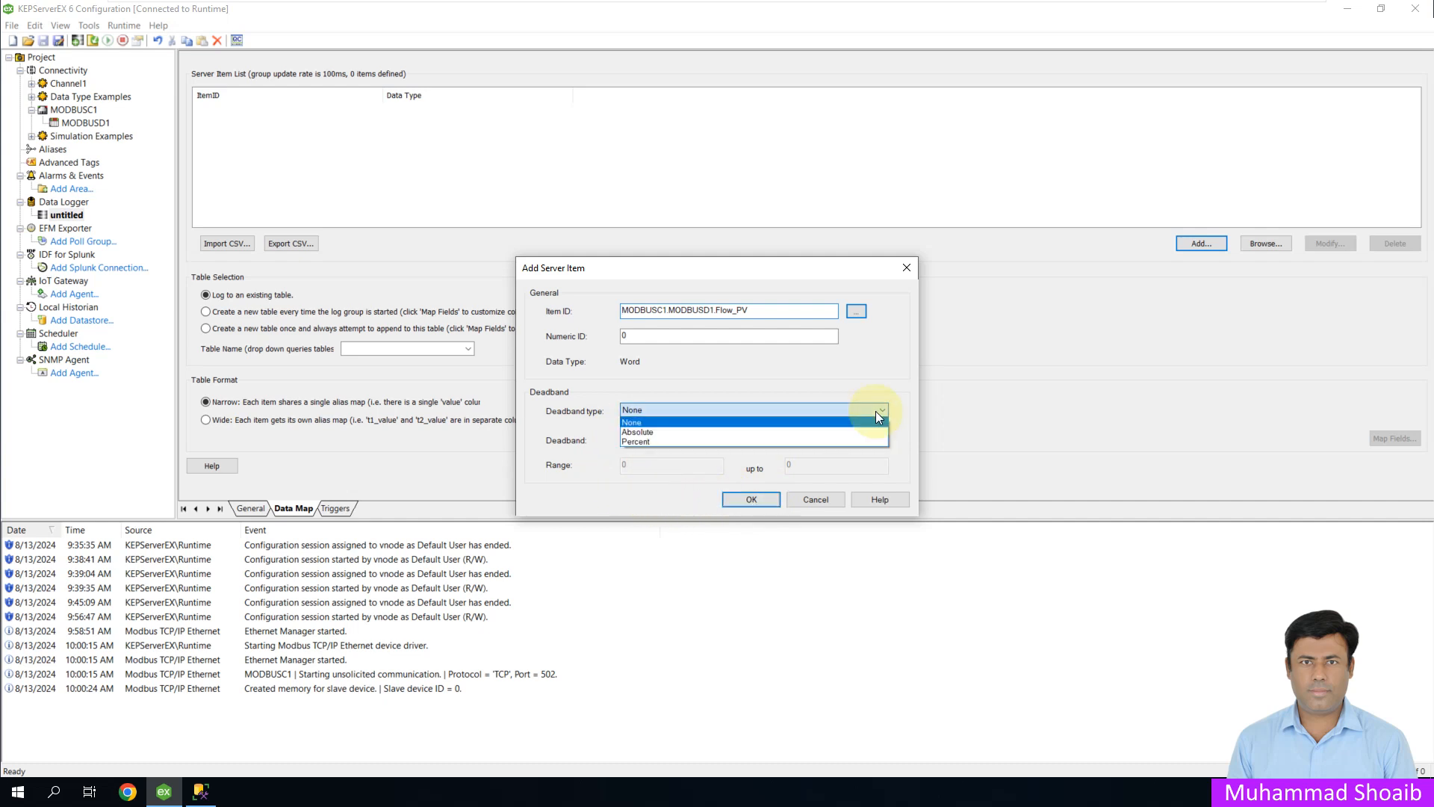
{"action": "left_click", "coordinate": [893, 374]}
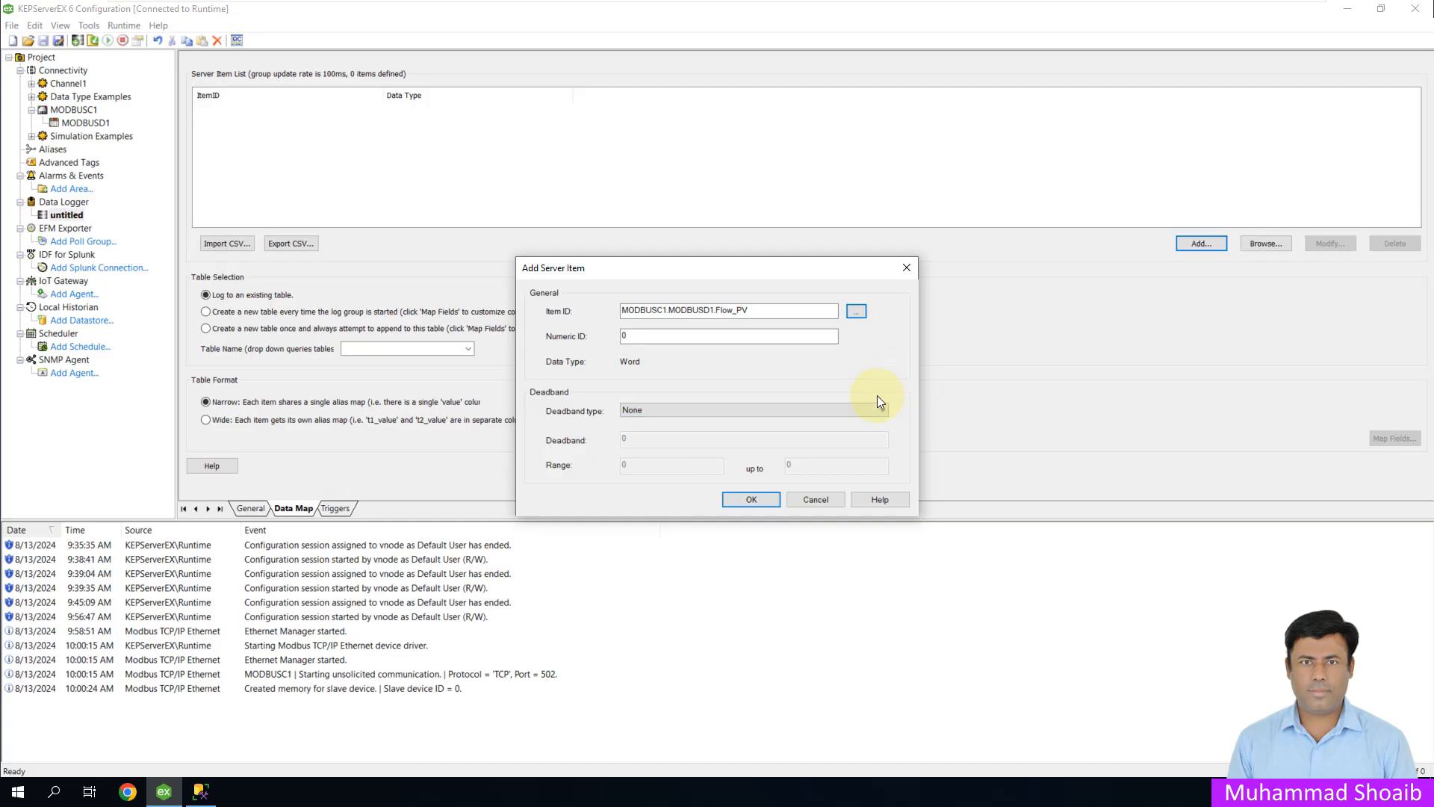
{"action": "left_click", "coordinate": [877, 403]}
{"action": "left_click", "coordinate": [889, 369]}
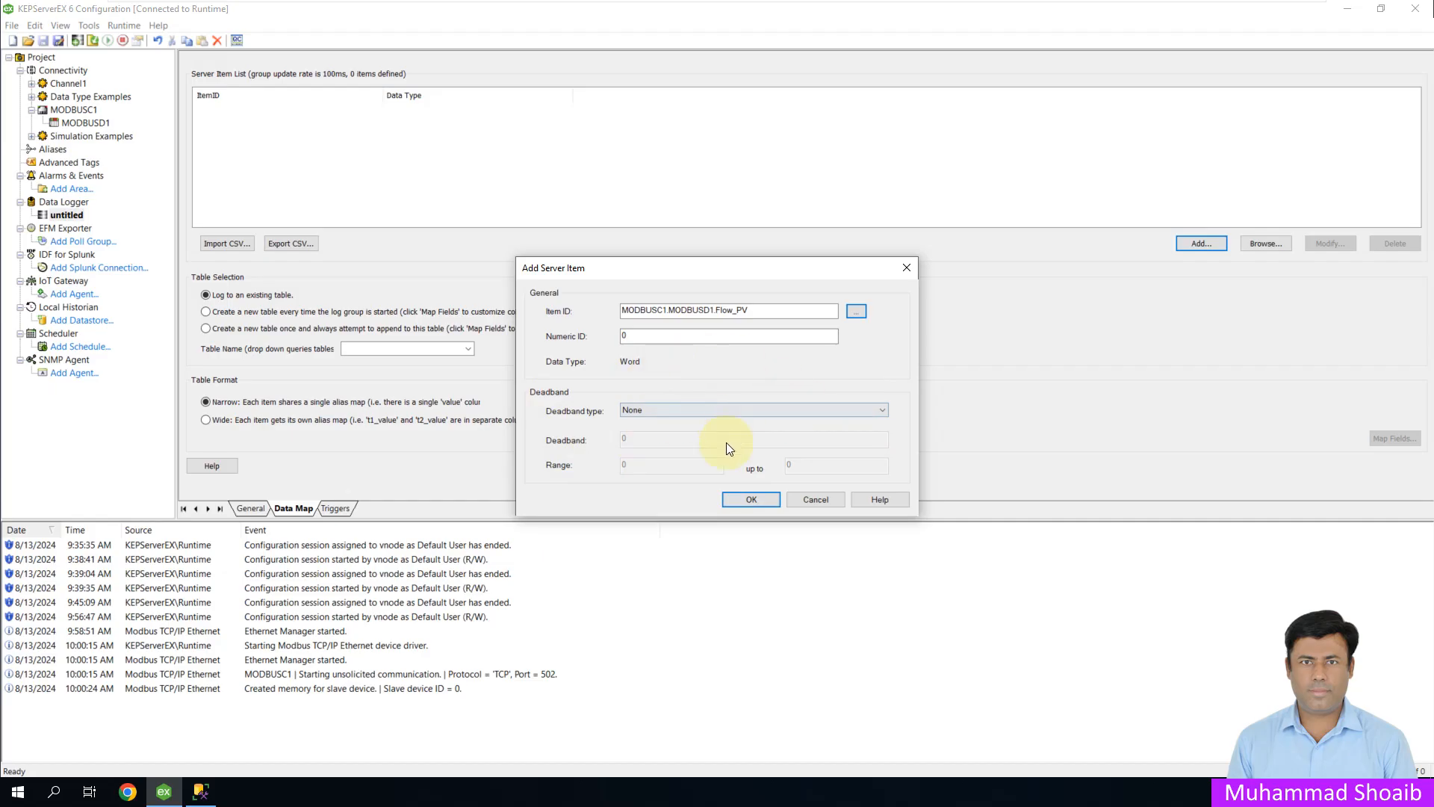
{"action": "left_click", "coordinate": [743, 501]}
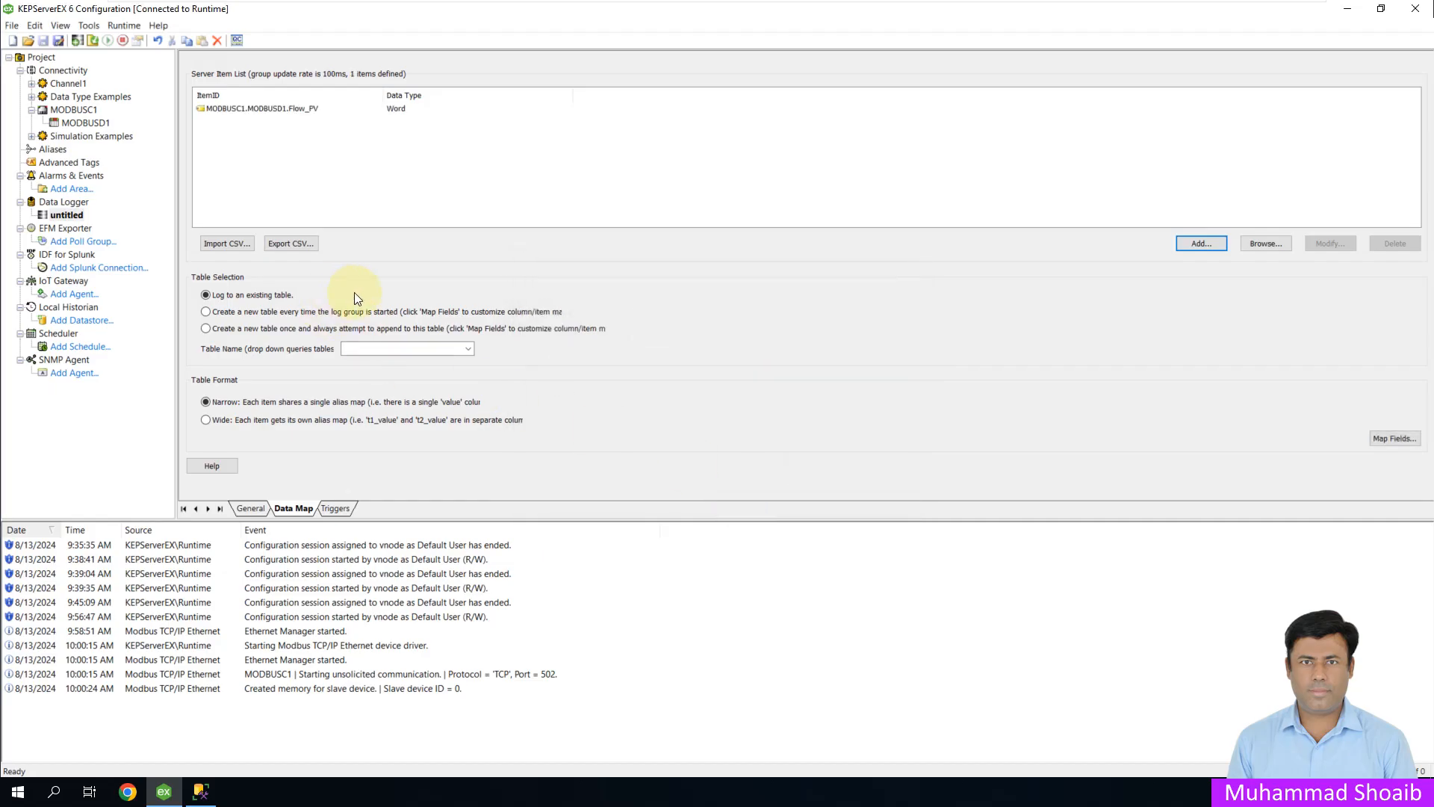
Add the Flow_Total tag of MODBUSD1 to the server item list with the default item settings
{"action": "left_click", "coordinate": [1200, 243]}
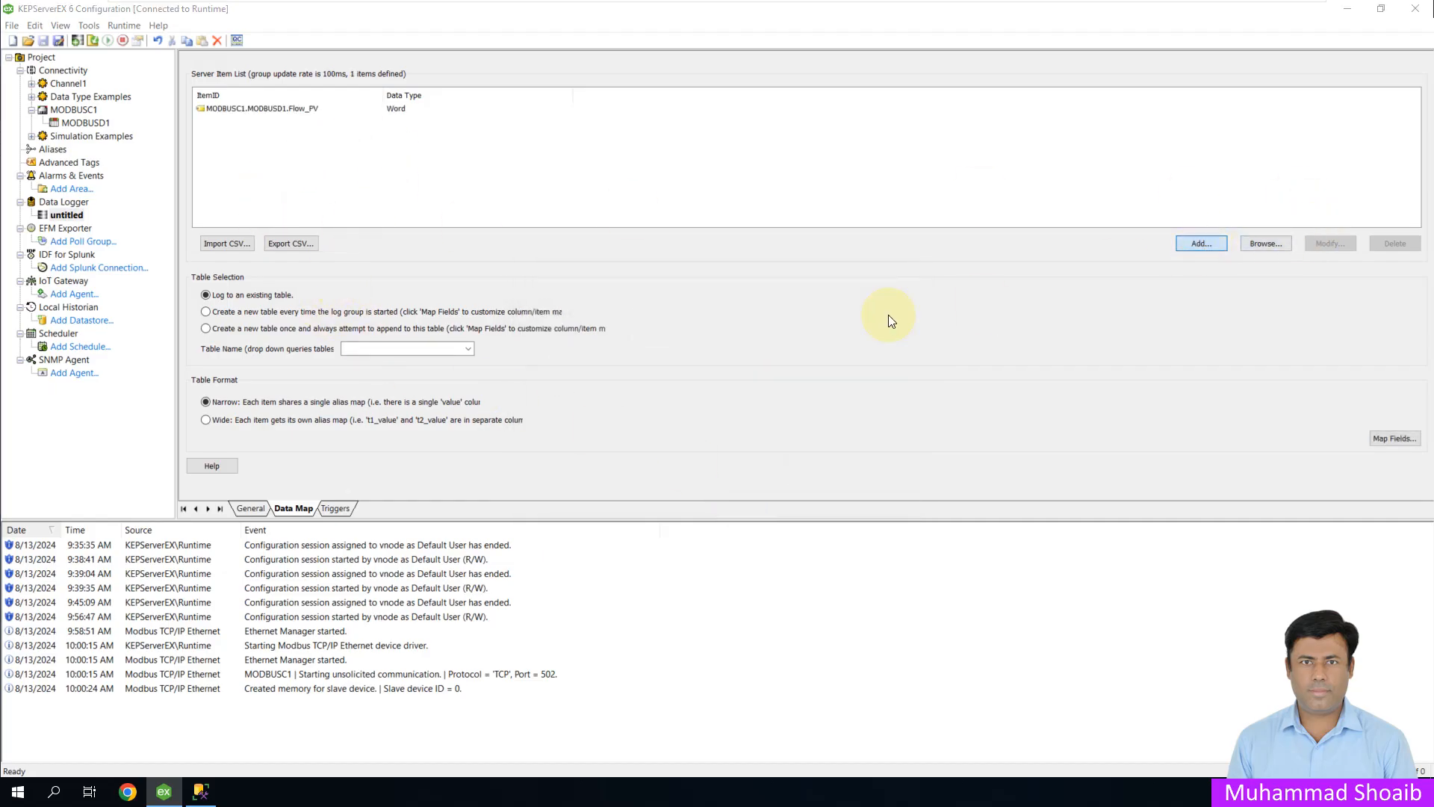
{"action": "left_click", "coordinate": [859, 312]}
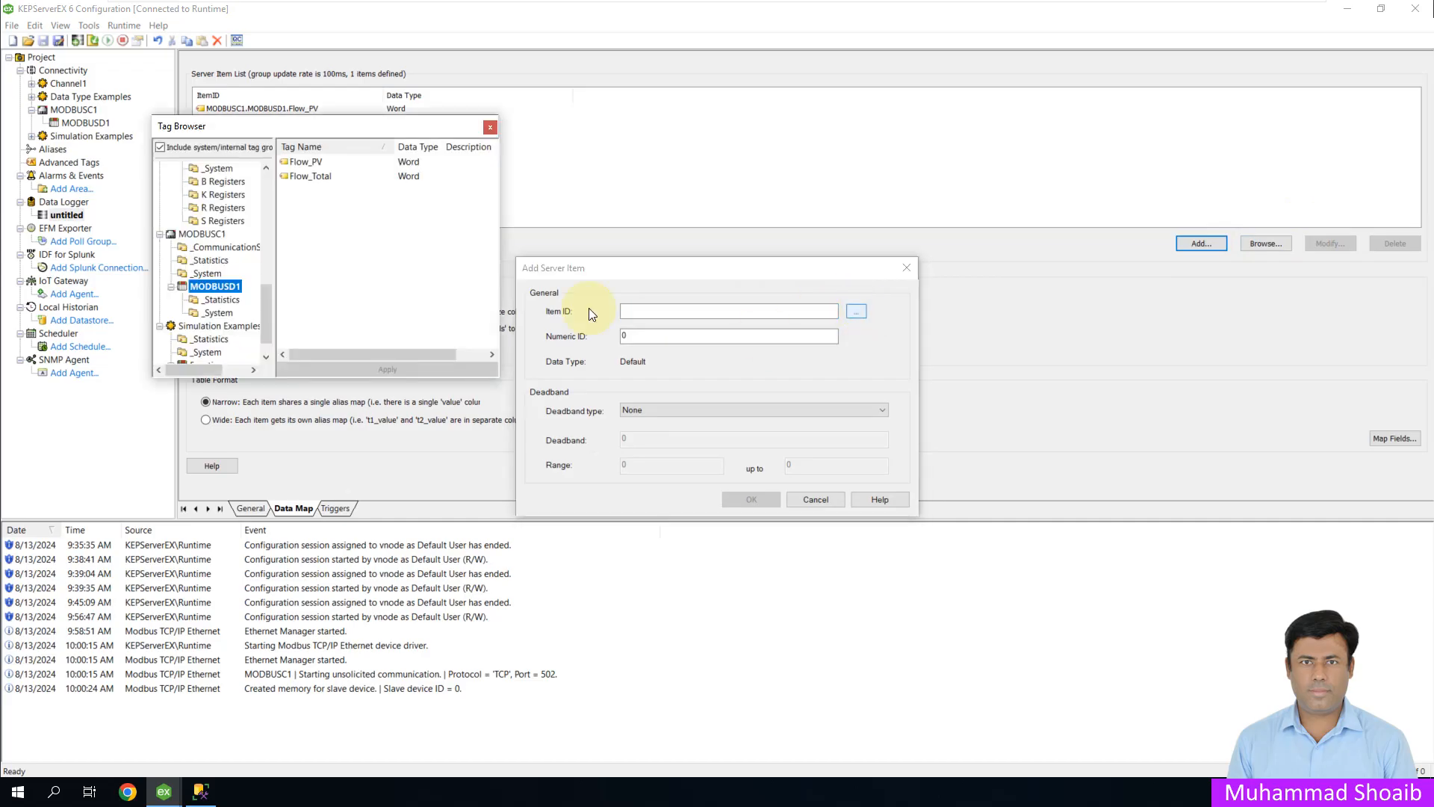
{"action": "left_click", "coordinate": [316, 177]}
{"action": "left_click", "coordinate": [405, 367]}
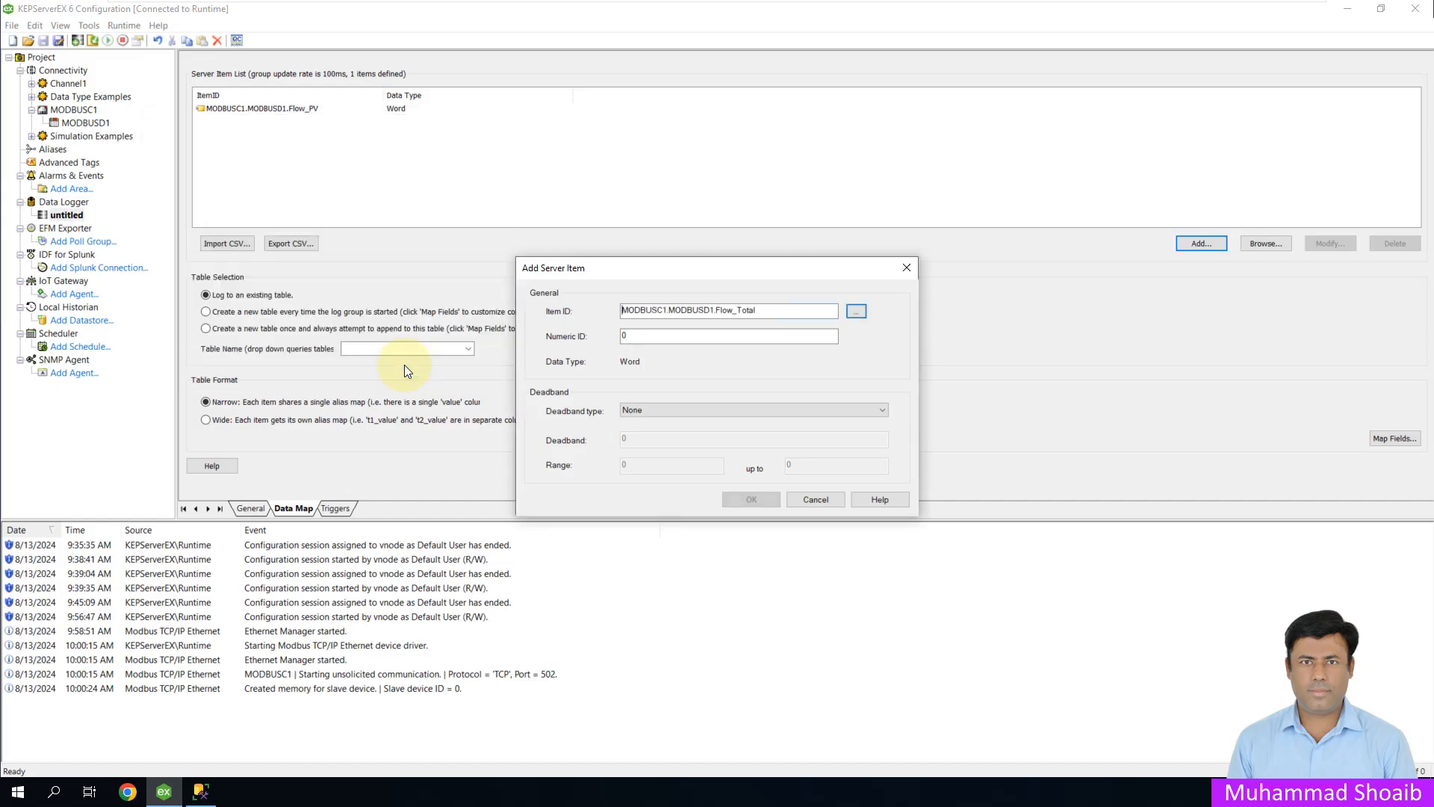
{"action": "left_click", "coordinate": [754, 503]}
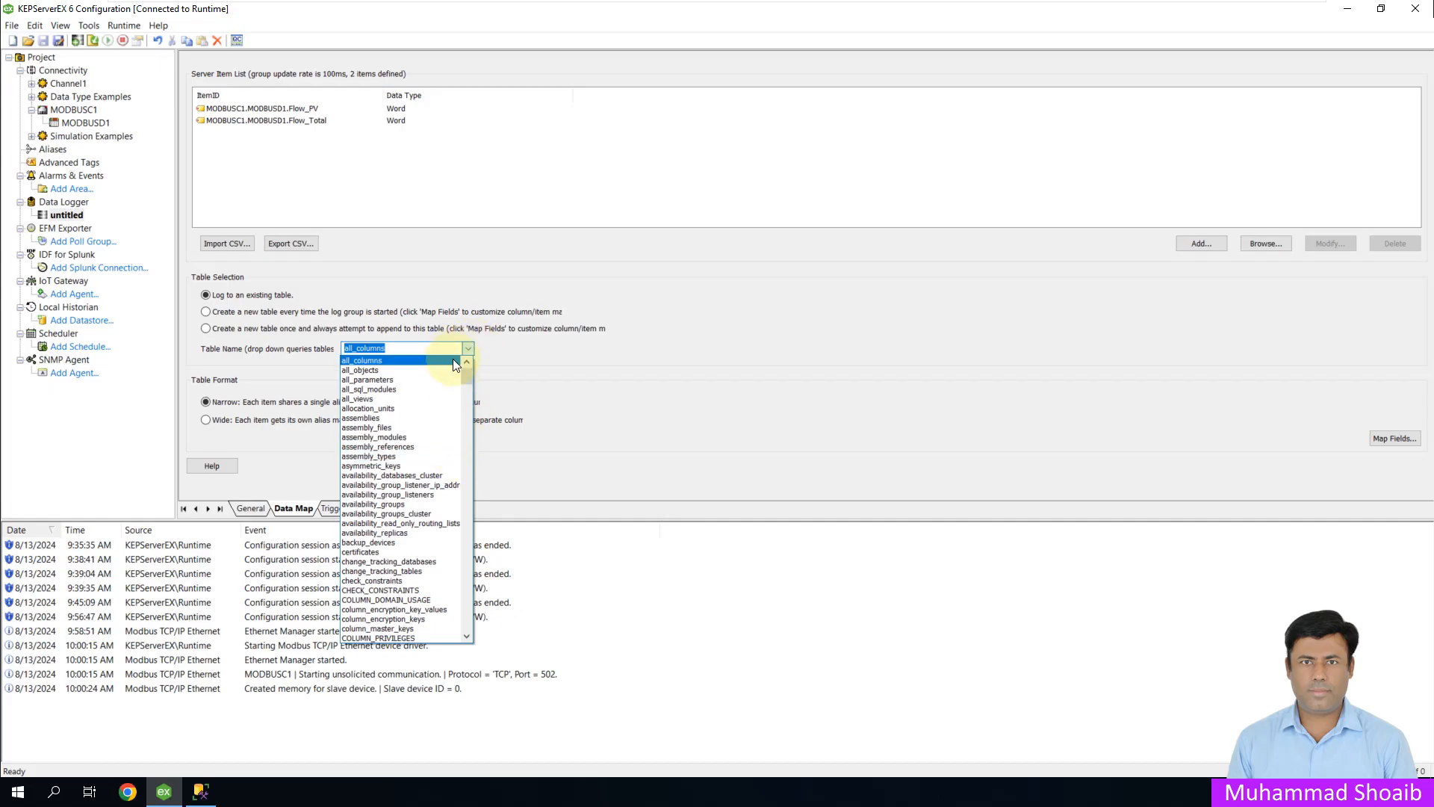
Try logging to the existing table PMUTable with the TIMESTAMP parameter linked to its TS column, and discard the field mapping
{"action": "left_click_drag", "start_coordinate": [469, 372], "coordinate": [460, 546]}
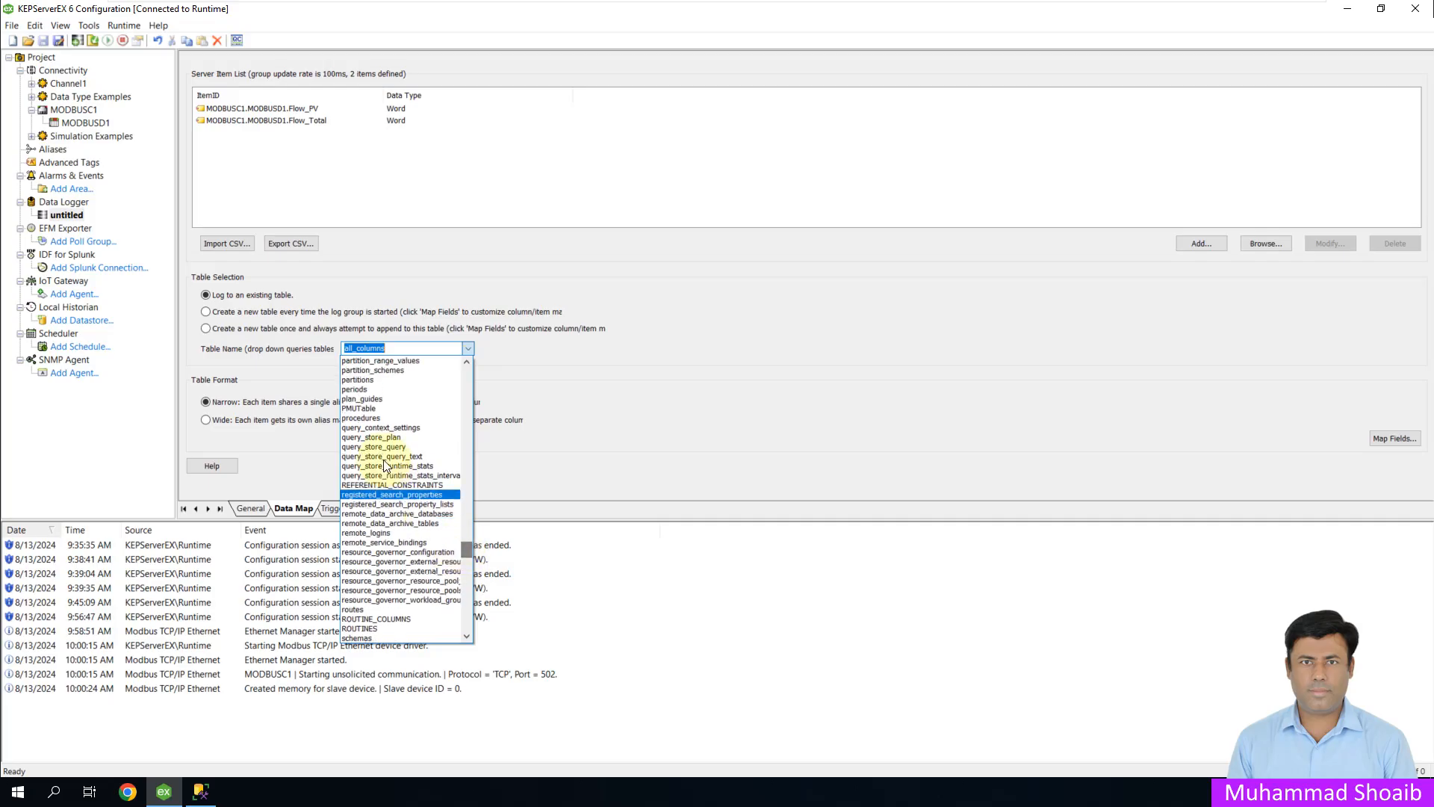
{"action": "left_click", "coordinate": [369, 408]}
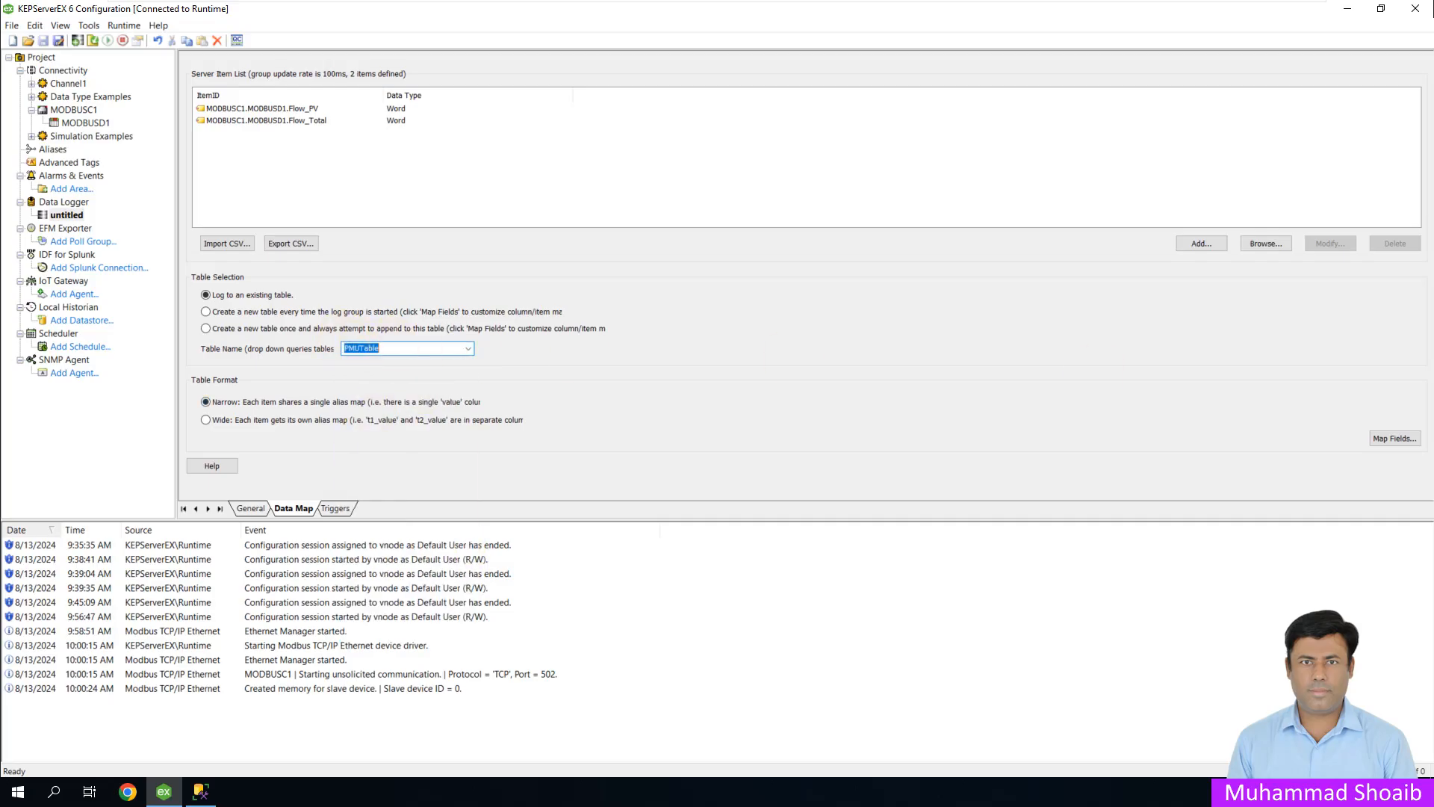
{"action": "left_click", "coordinate": [1396, 440]}
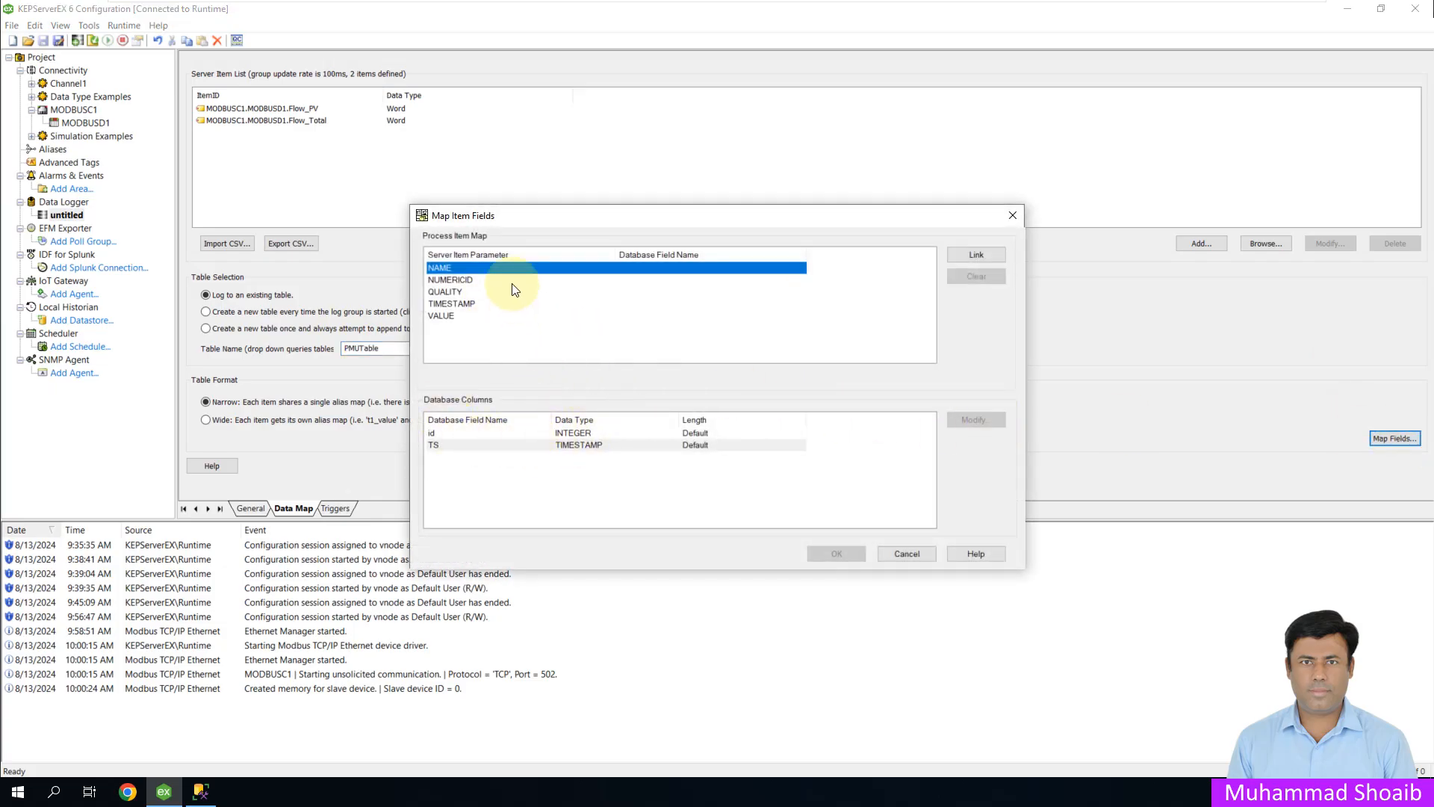
{"action": "left_click", "coordinate": [461, 304]}
{"action": "left_click", "coordinate": [576, 448]}
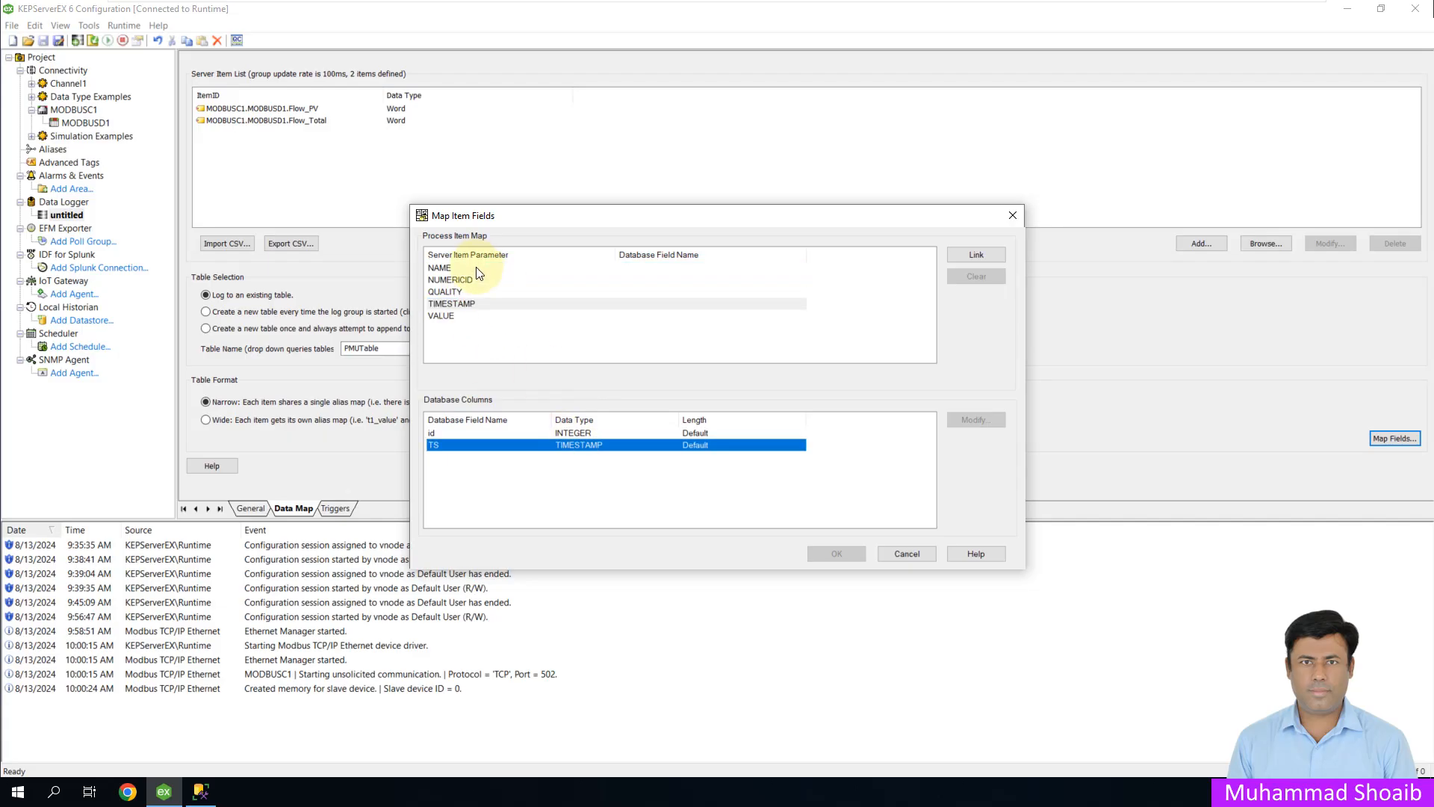
{"action": "left_click", "coordinate": [975, 255]}
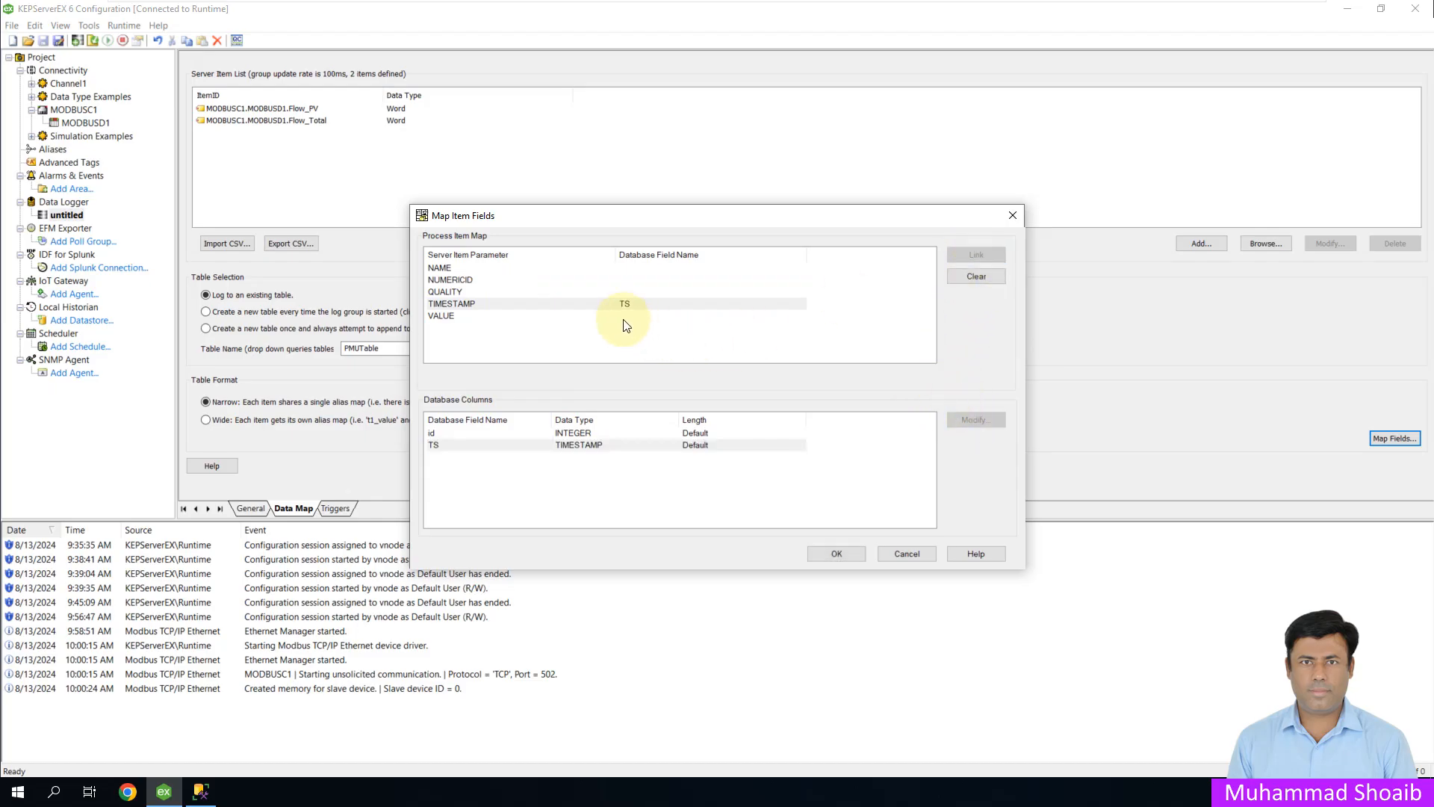
{"action": "left_click", "coordinate": [906, 554]}
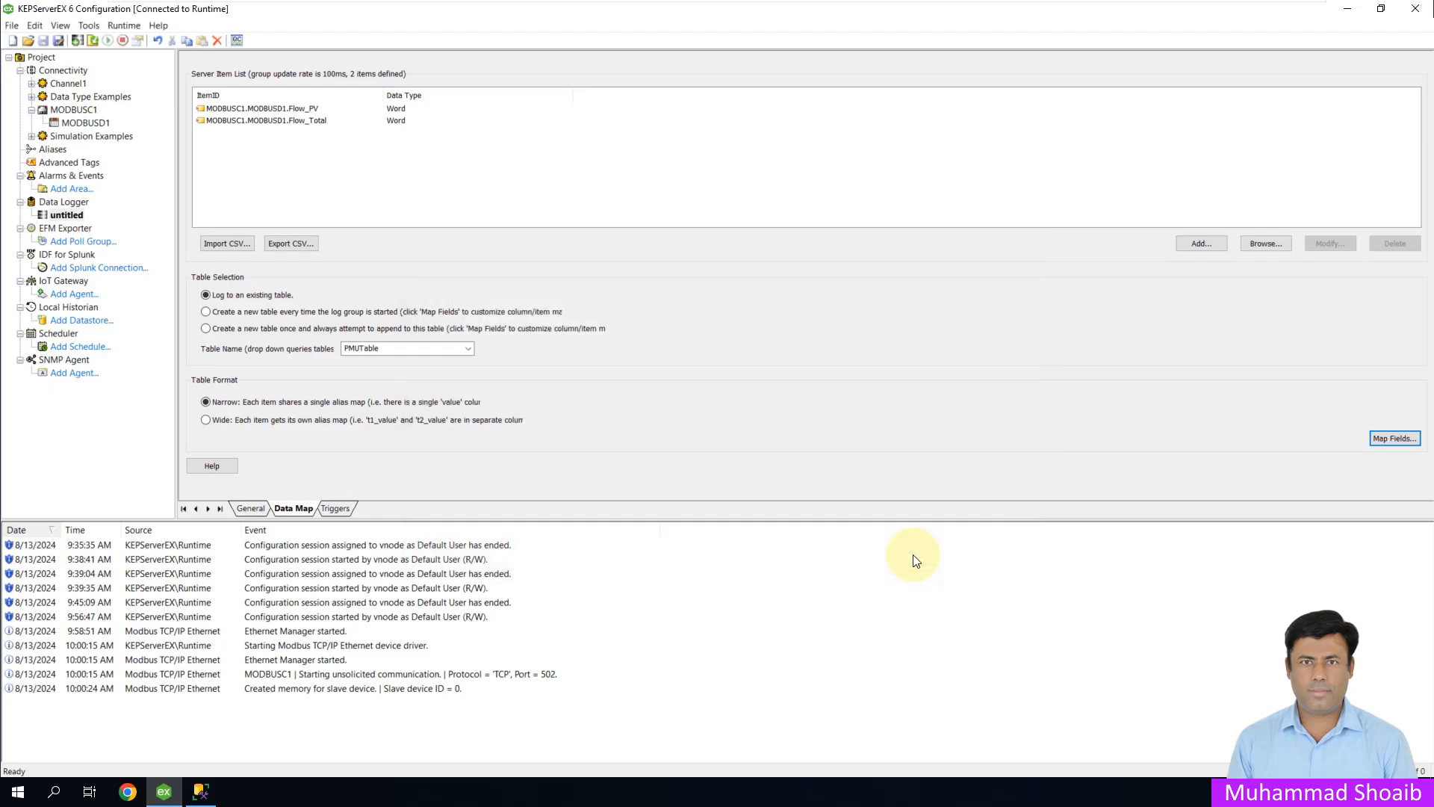
Set the log group to create a new table once and always append to it, naming the table Flow_DB
{"action": "left_click", "coordinate": [224, 330]}
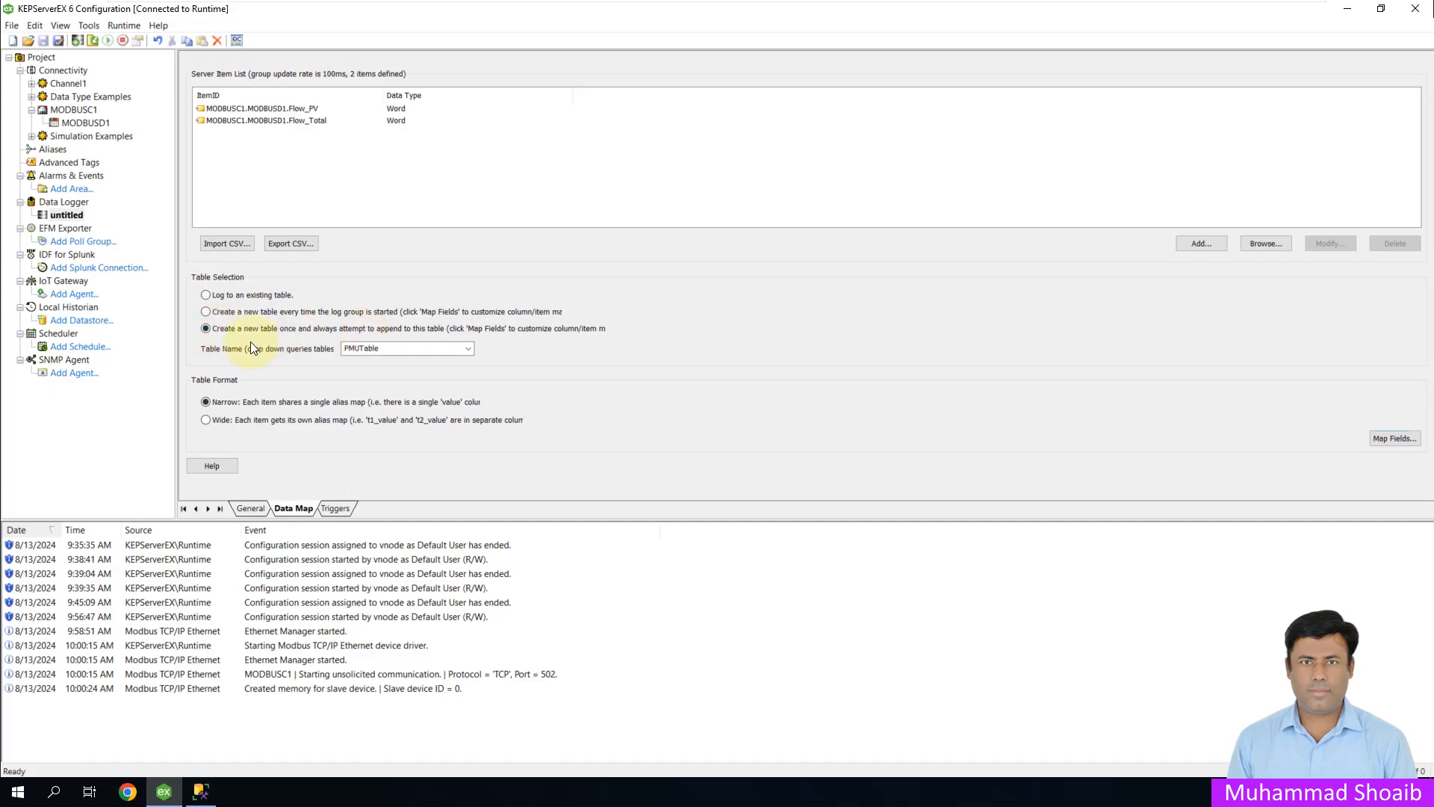
{"action": "left_click", "coordinate": [466, 349]}
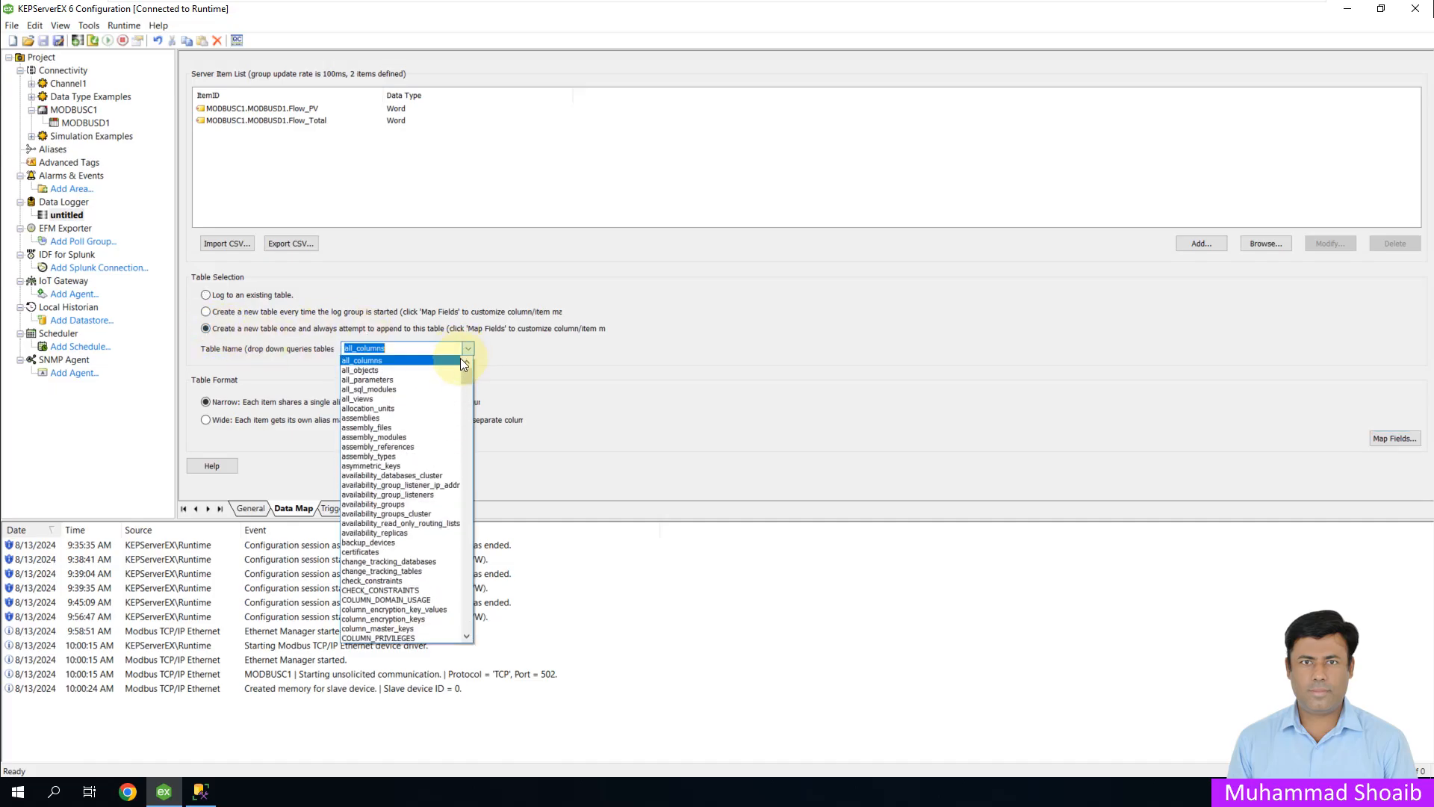
{"action": "left_click", "coordinate": [442, 361]}
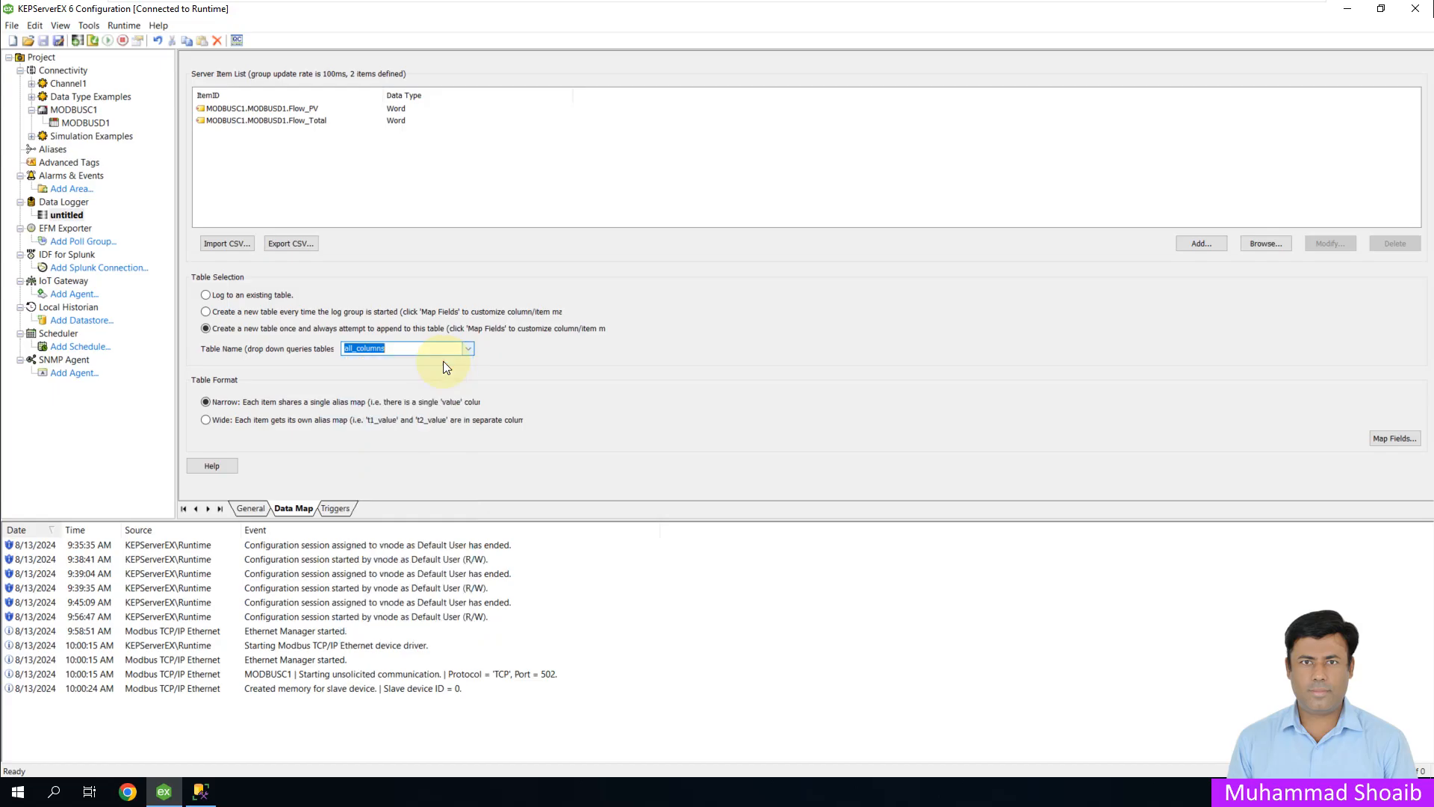
{"action": "key", "text": "BackSpace"}
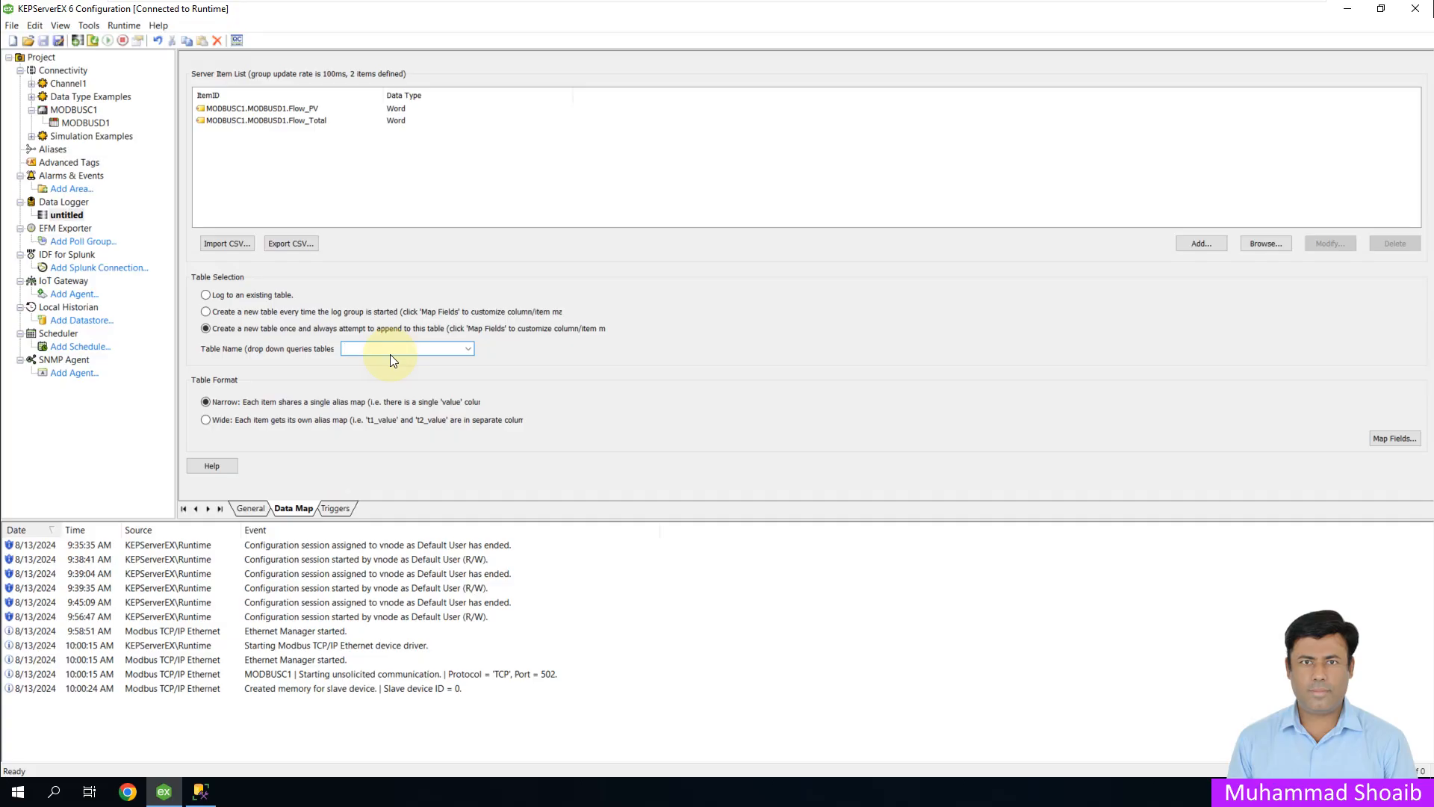
{"action": "type", "text": "Flow_DB"}
Modify the existing logging trigger, setting its type to Based on Time (Absolute), and continue to its day and time settings
{"action": "left_click", "coordinate": [336, 508]}
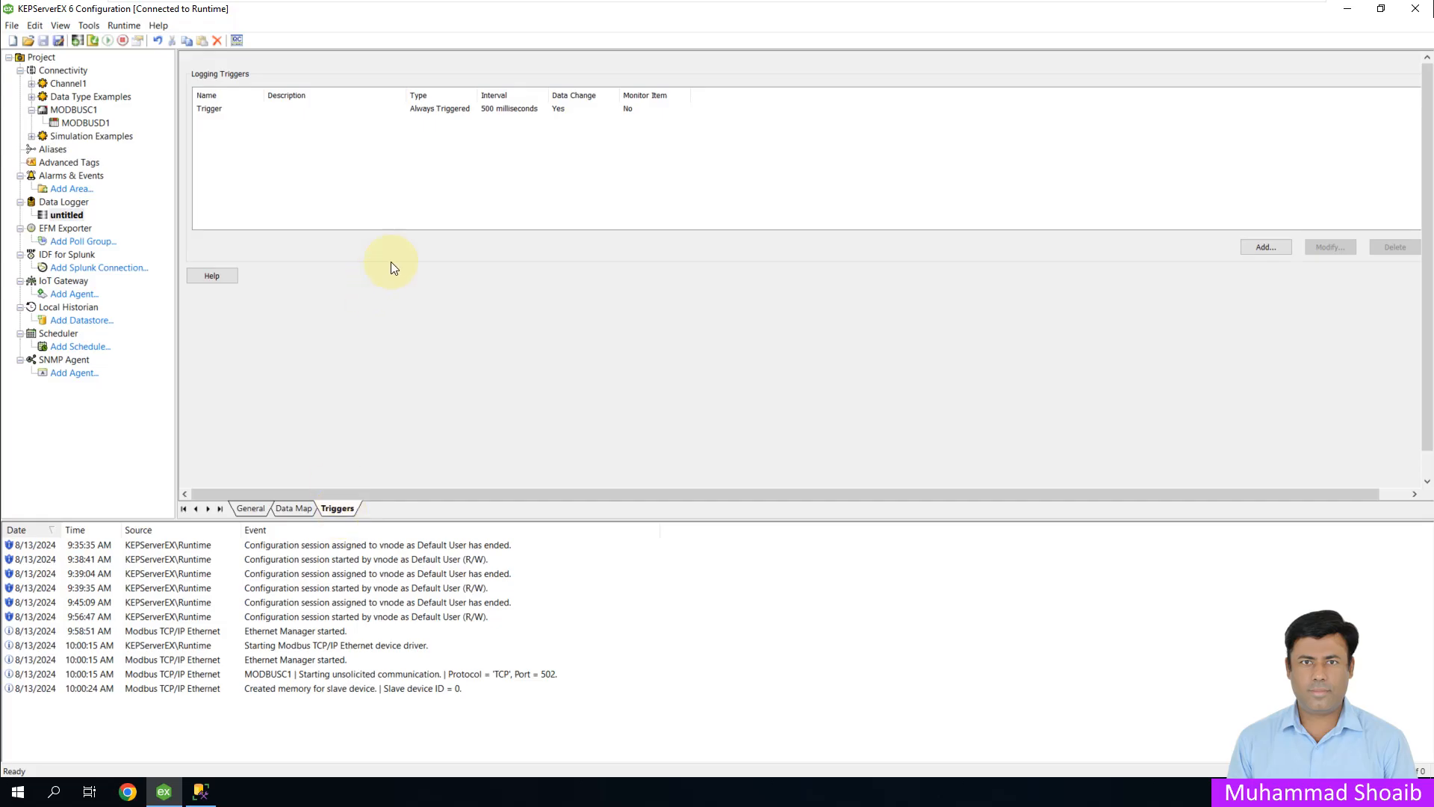
{"action": "left_click", "coordinate": [416, 108]}
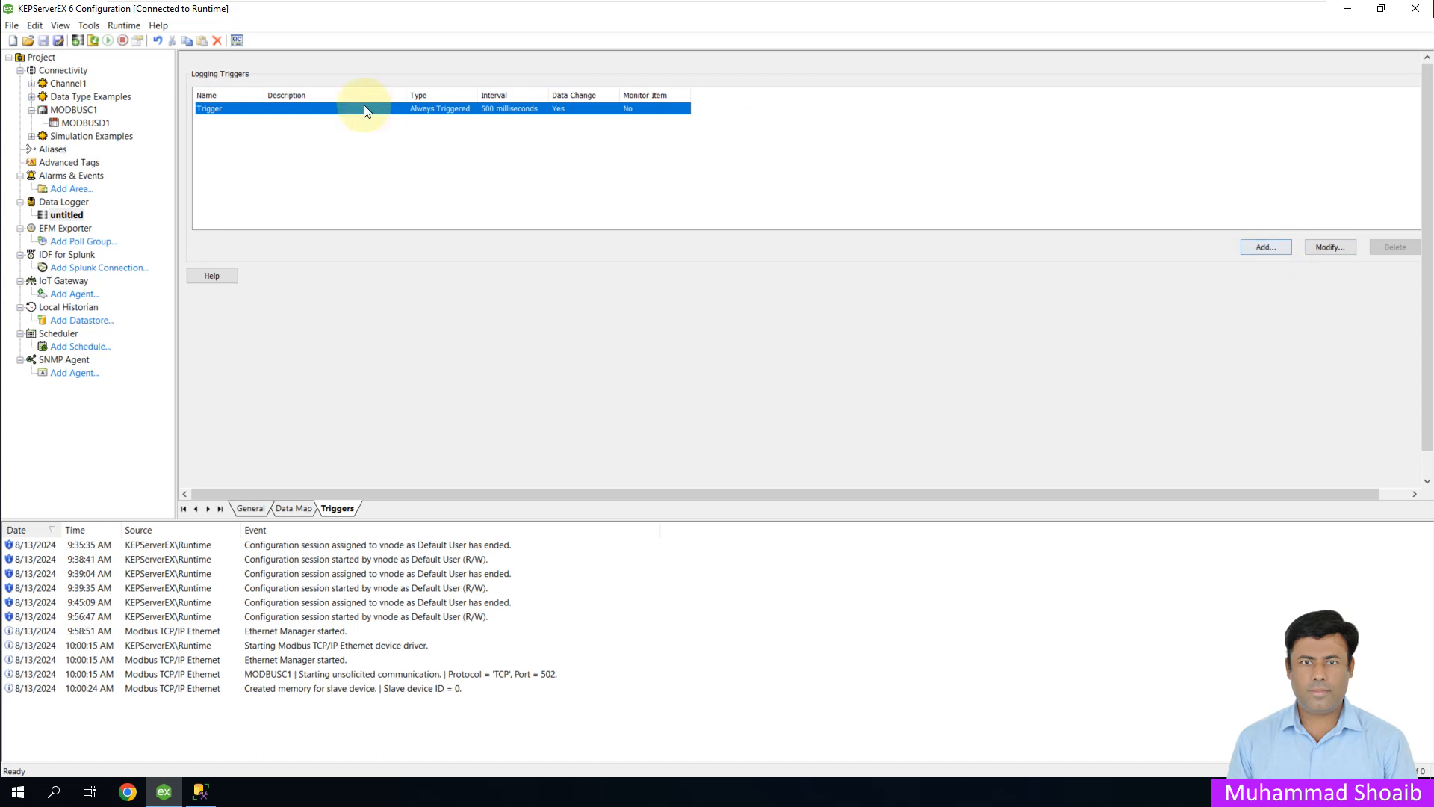
{"action": "left_click", "coordinate": [511, 109]}
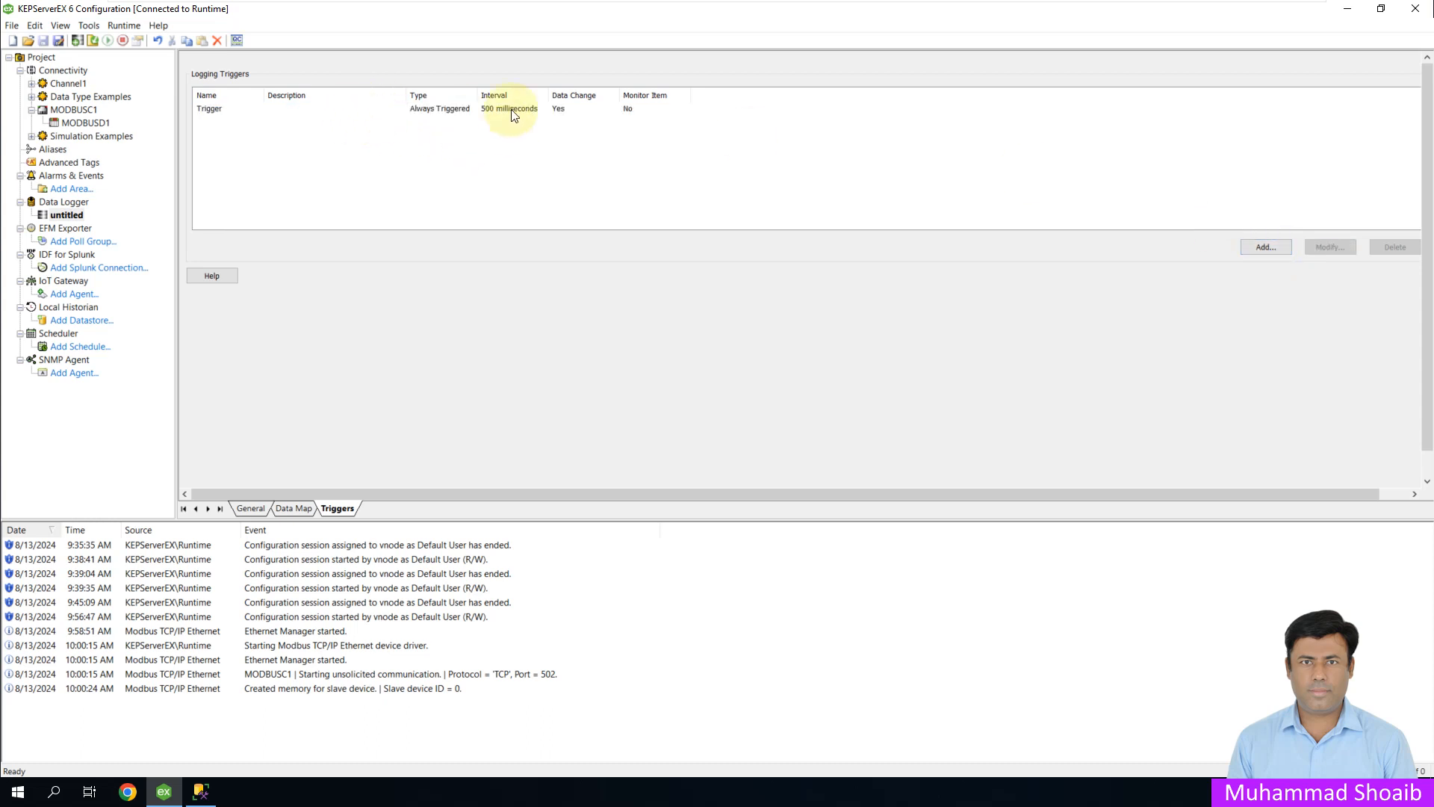
{"action": "left_click", "coordinate": [1330, 247]}
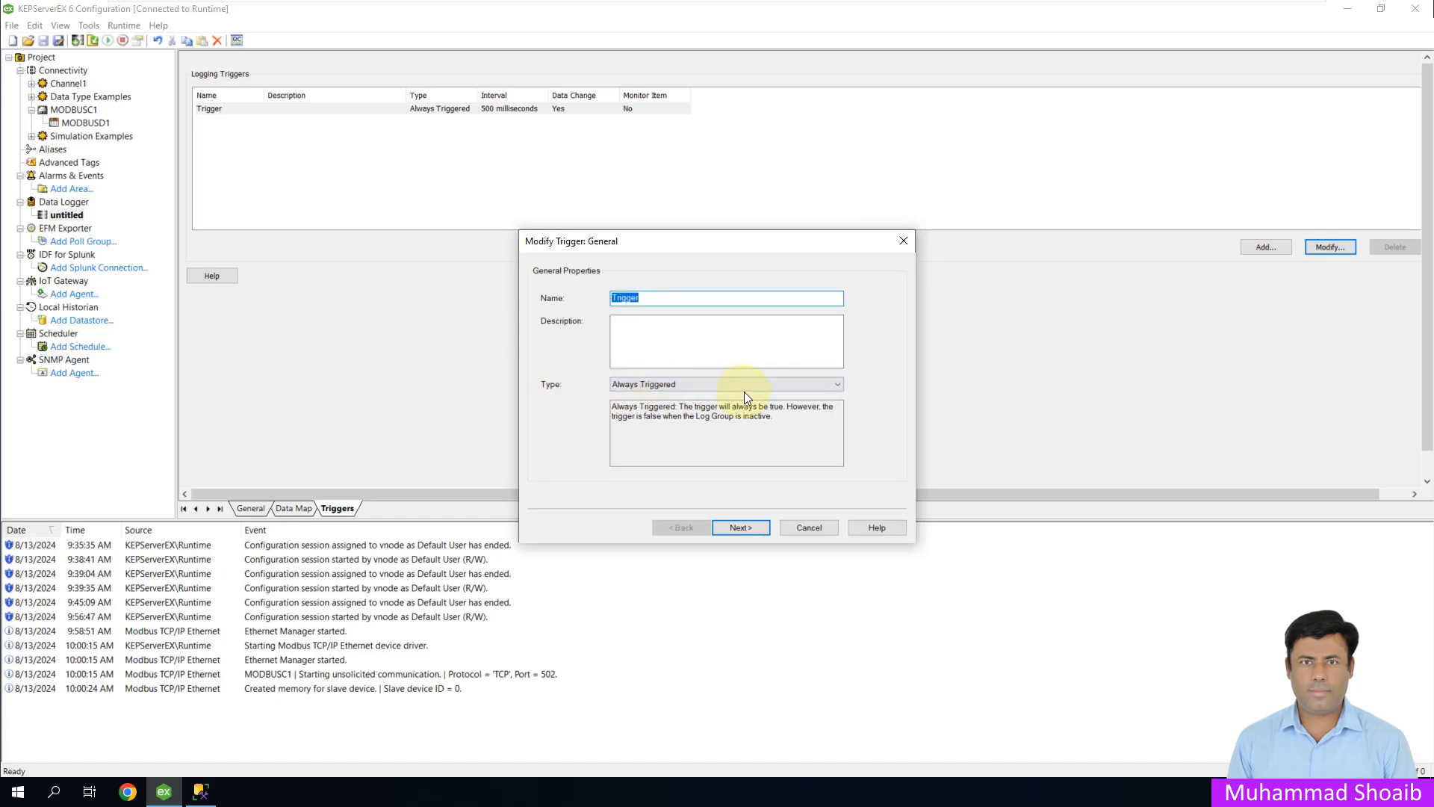
{"action": "left_click", "coordinate": [765, 383]}
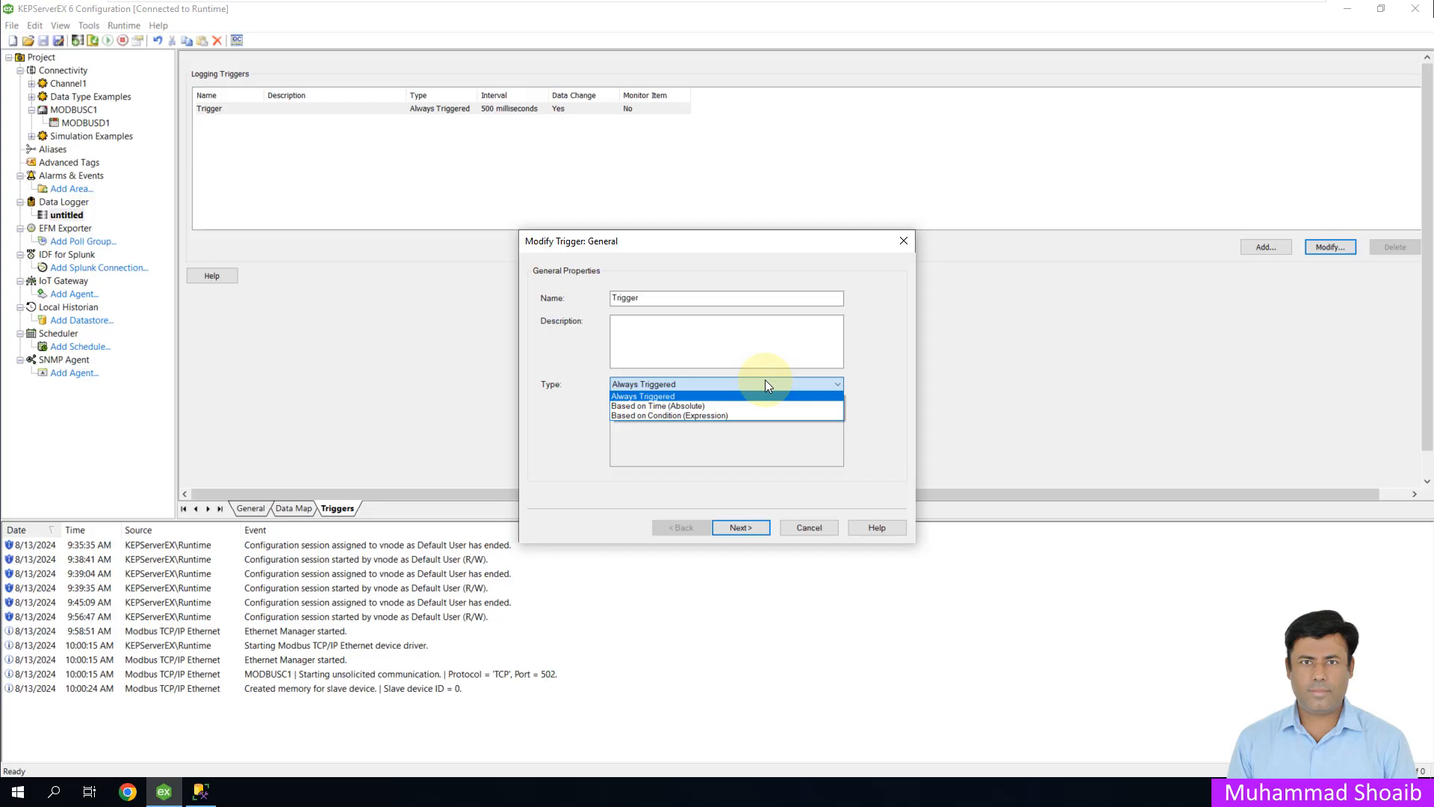
{"action": "left_click", "coordinate": [688, 406]}
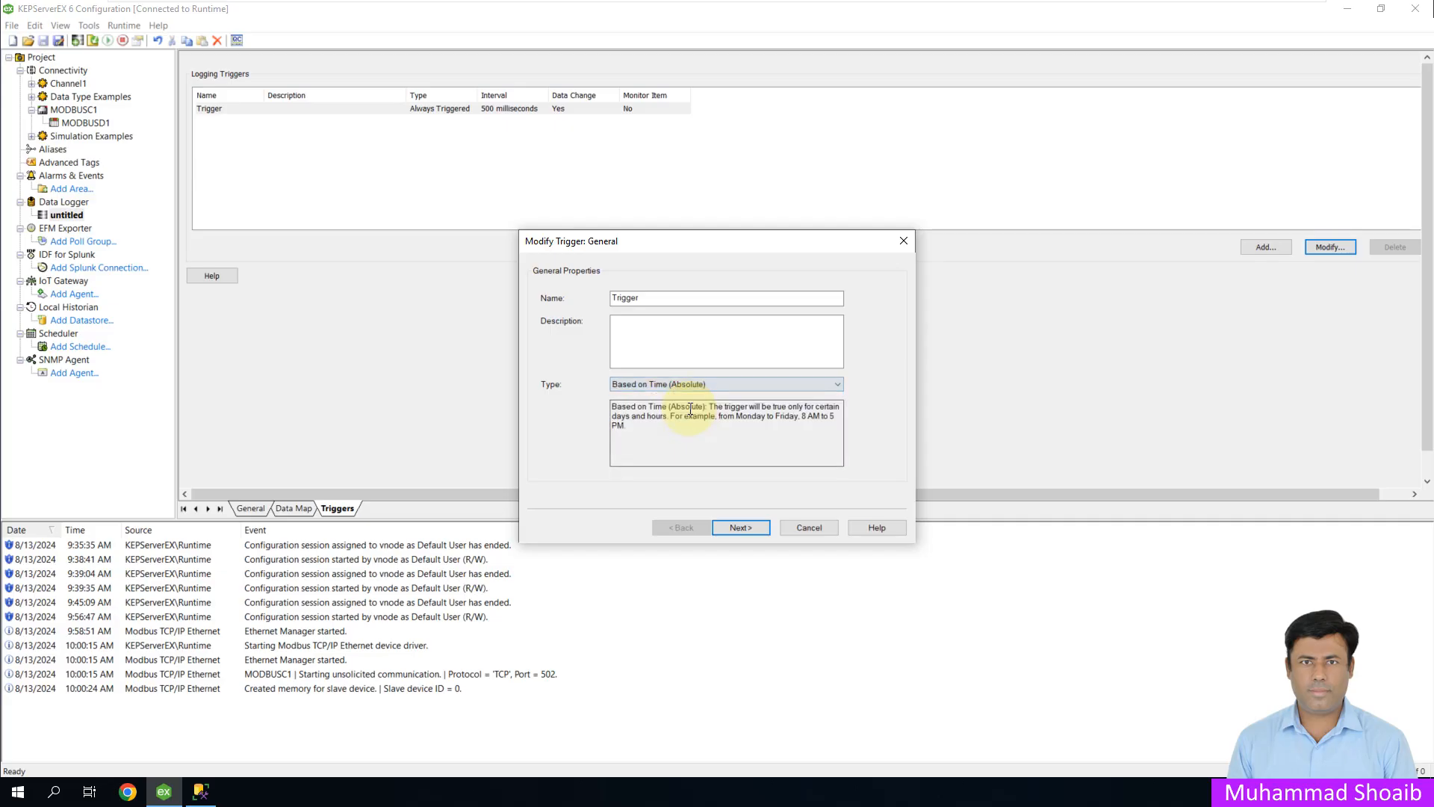
{"action": "left_click", "coordinate": [744, 528]}
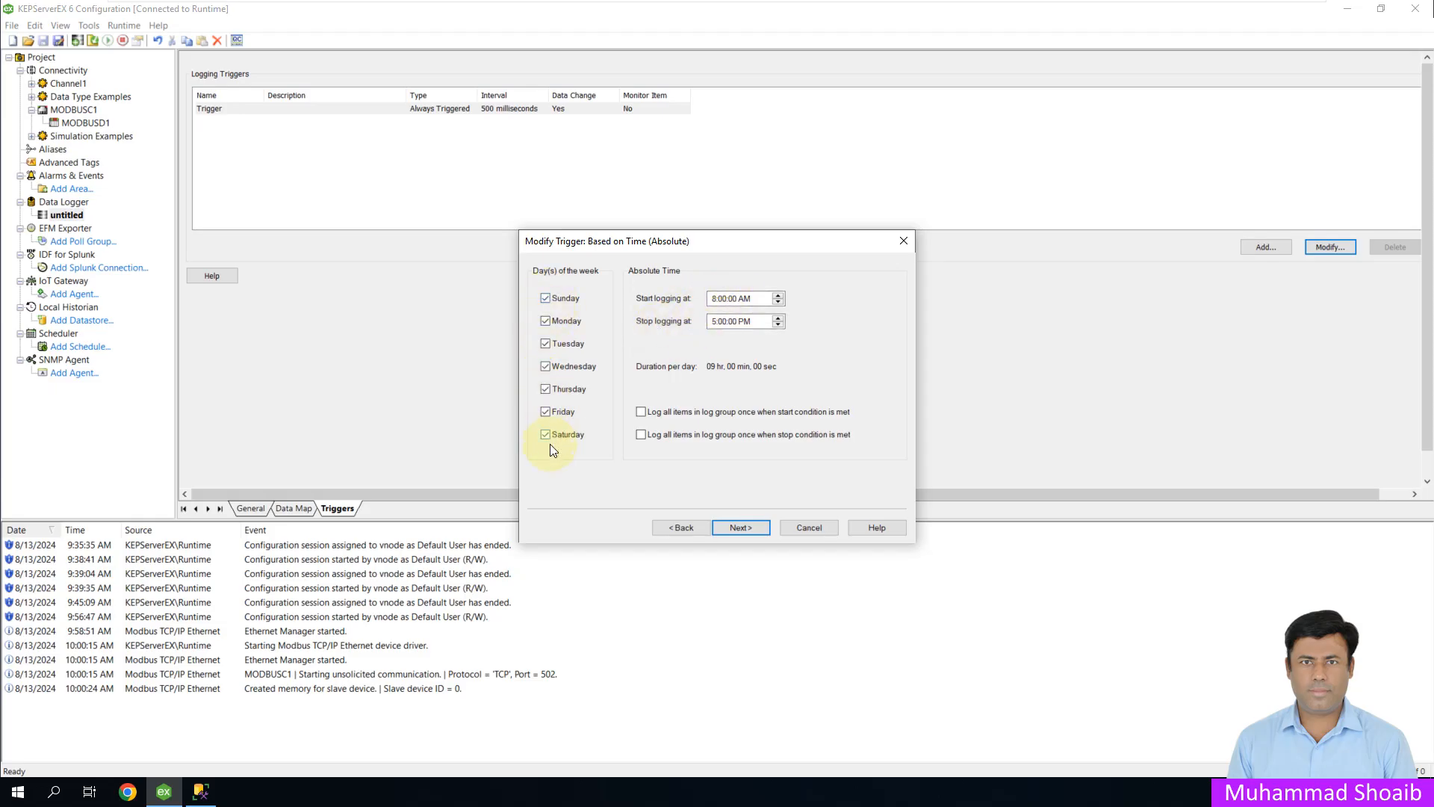
Try the Based on Condition (Expression) trigger type, look at its start condition settings and return to the trigger's general properties
{"action": "left_click", "coordinate": [678, 531]}
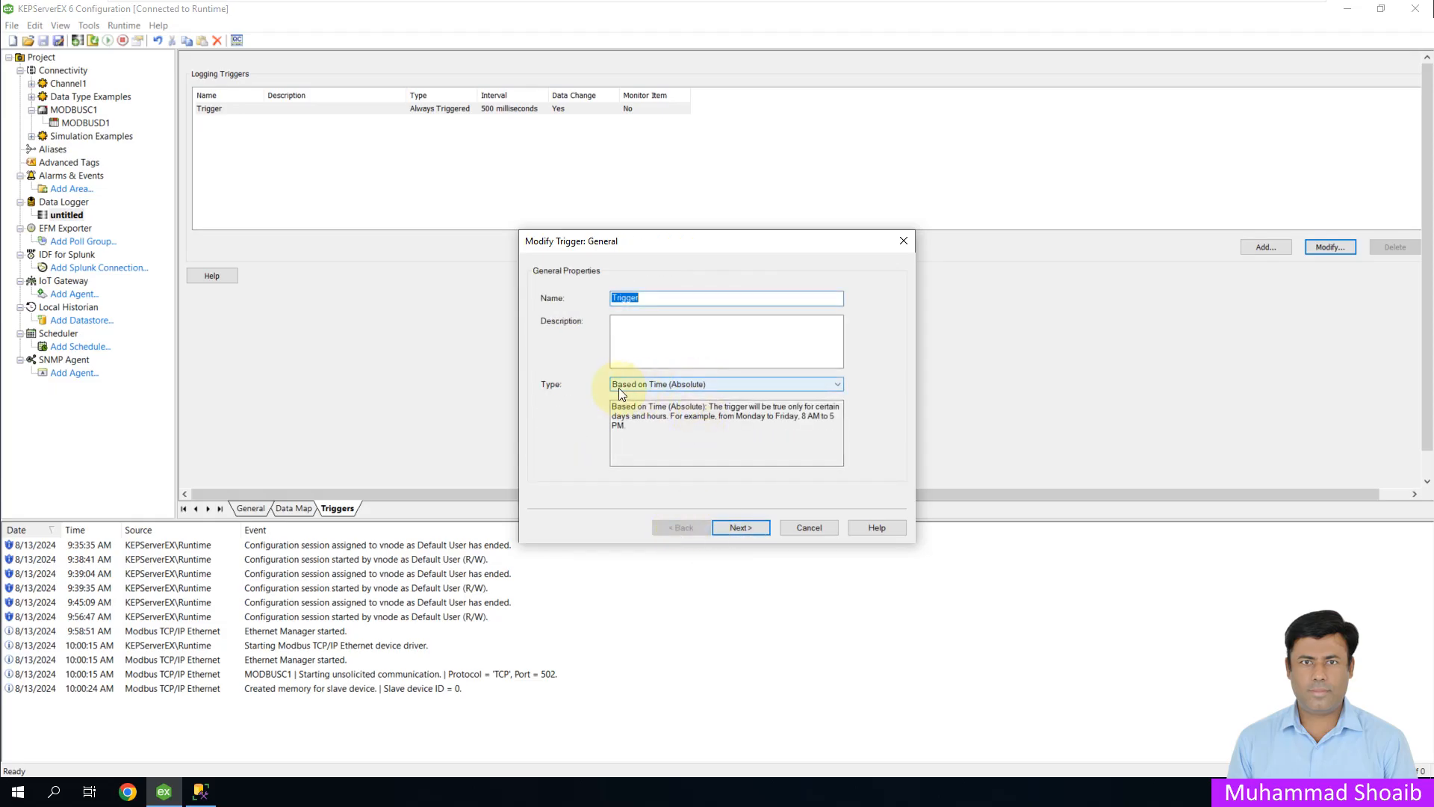
{"action": "left_click", "coordinate": [653, 386]}
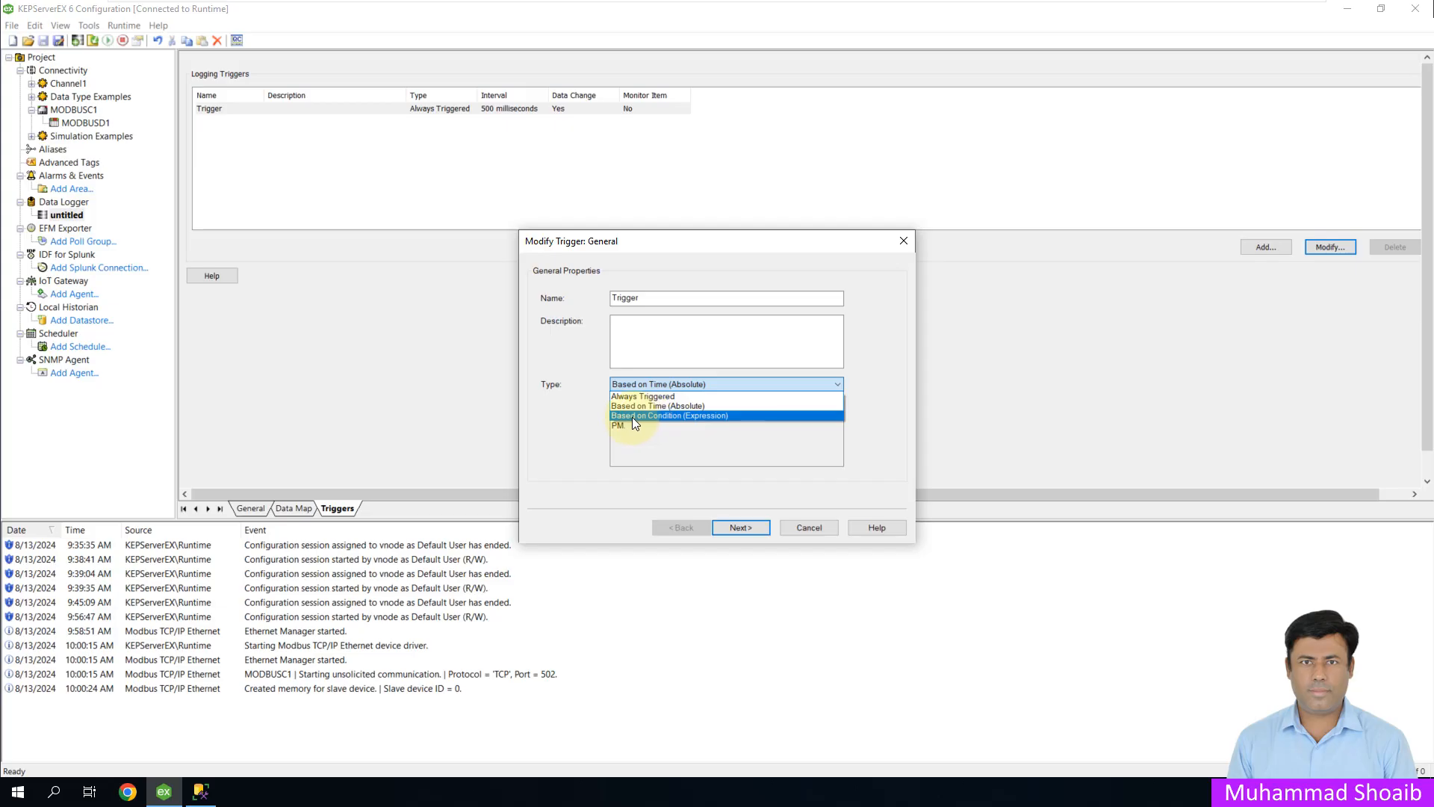
{"action": "left_click", "coordinate": [636, 415]}
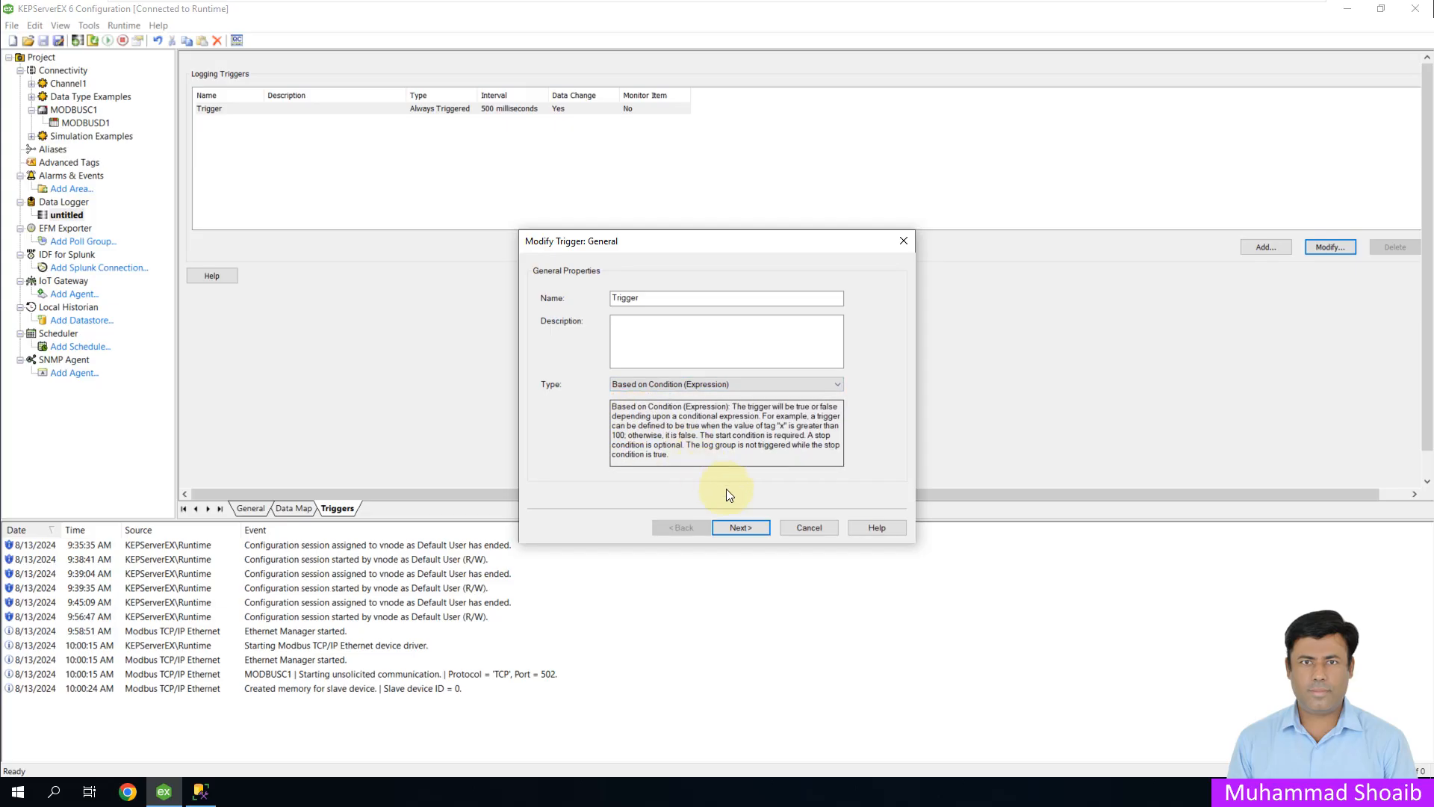
{"action": "left_click", "coordinate": [737, 526]}
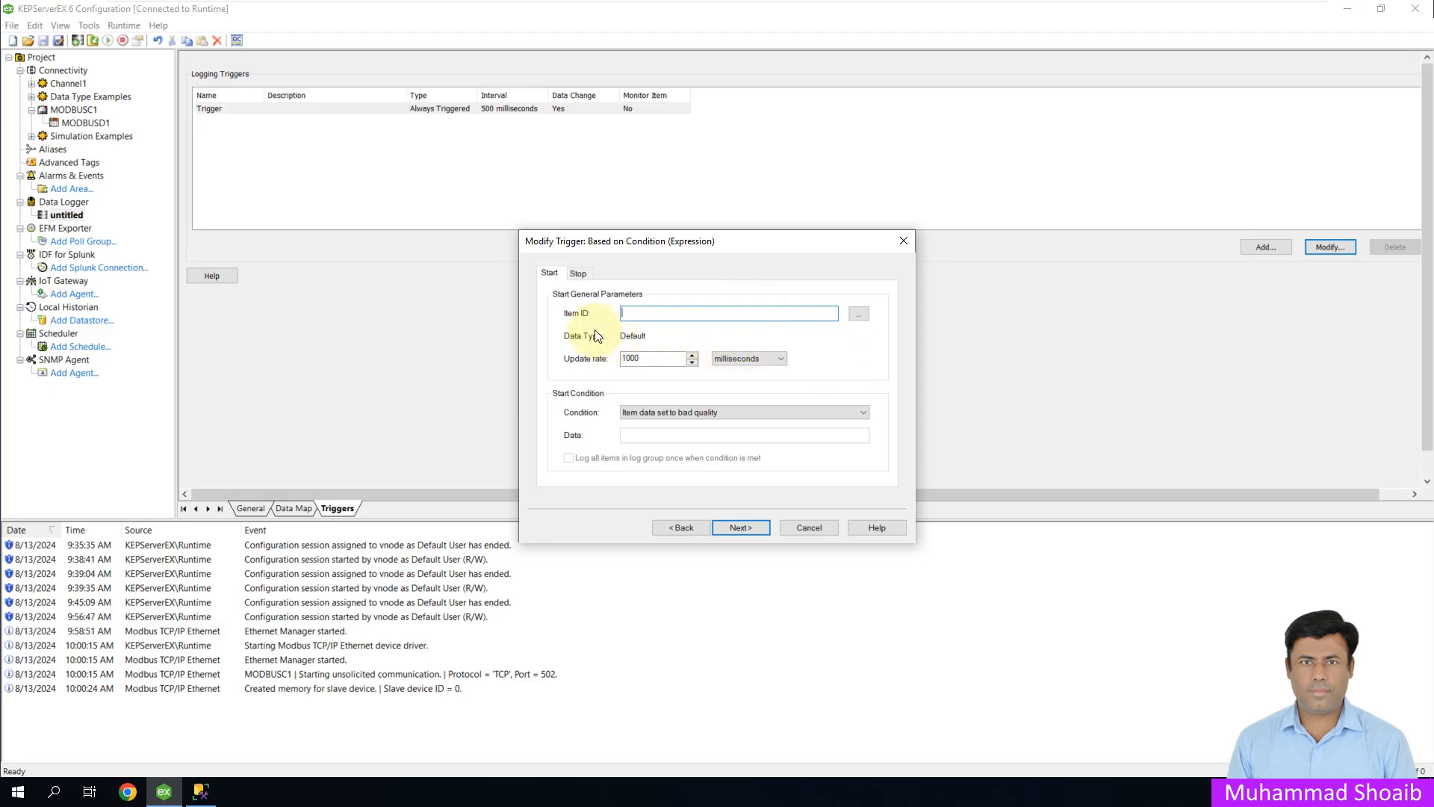
{"action": "left_click", "coordinate": [583, 274]}
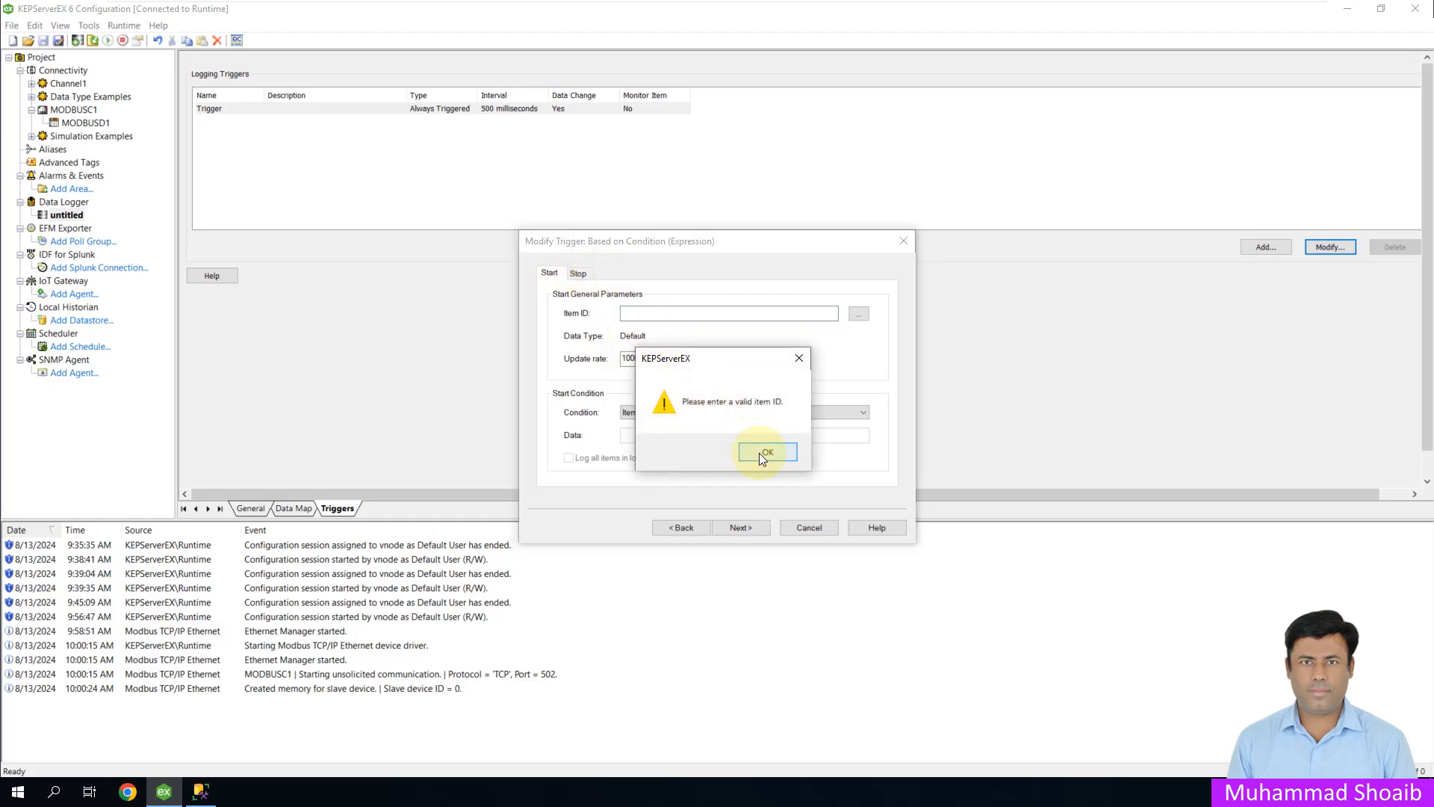
{"action": "left_click", "coordinate": [759, 452]}
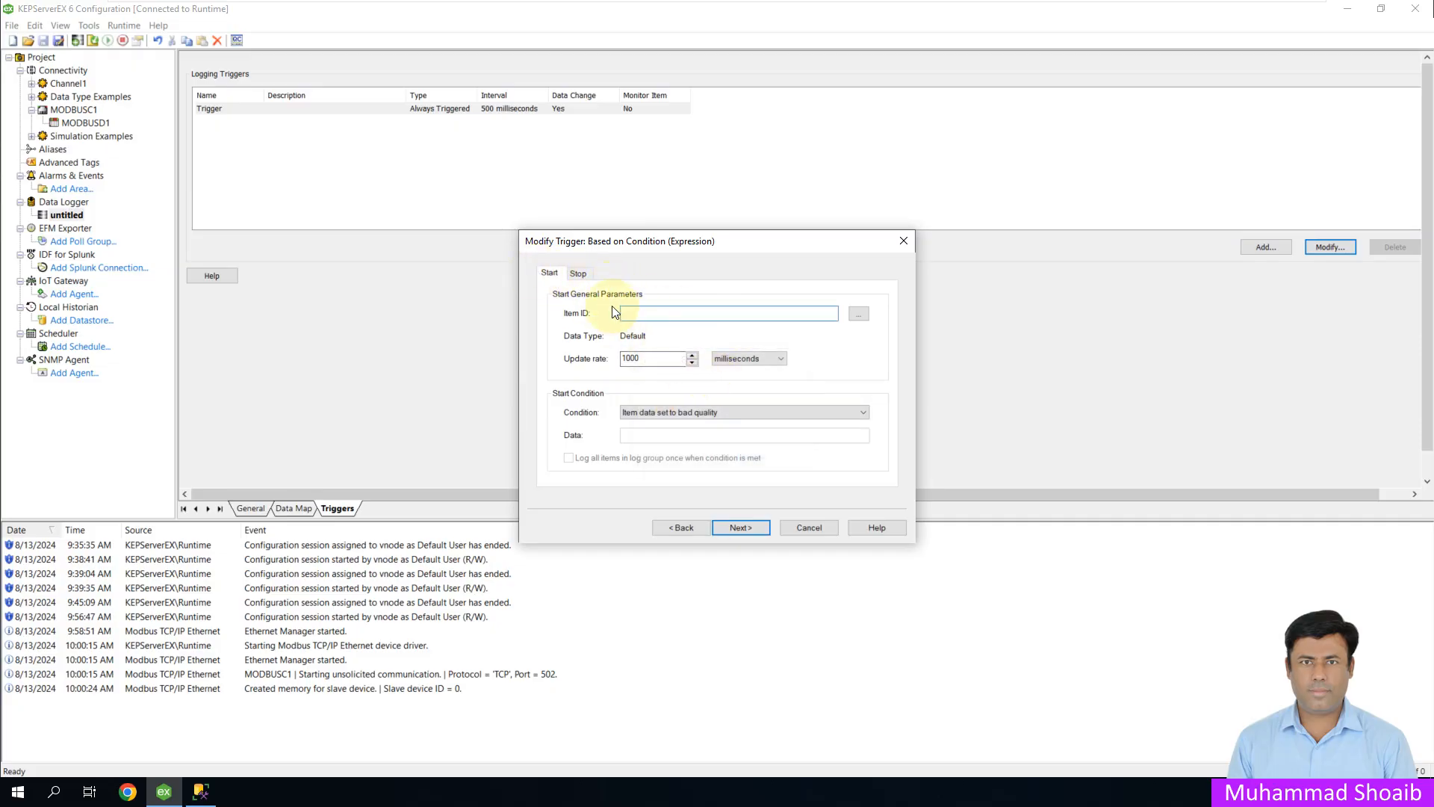
{"action": "left_click", "coordinate": [681, 527]}
Set the trigger type to Always Triggered and continue to its logging conditions
{"action": "left_click", "coordinate": [698, 384]}
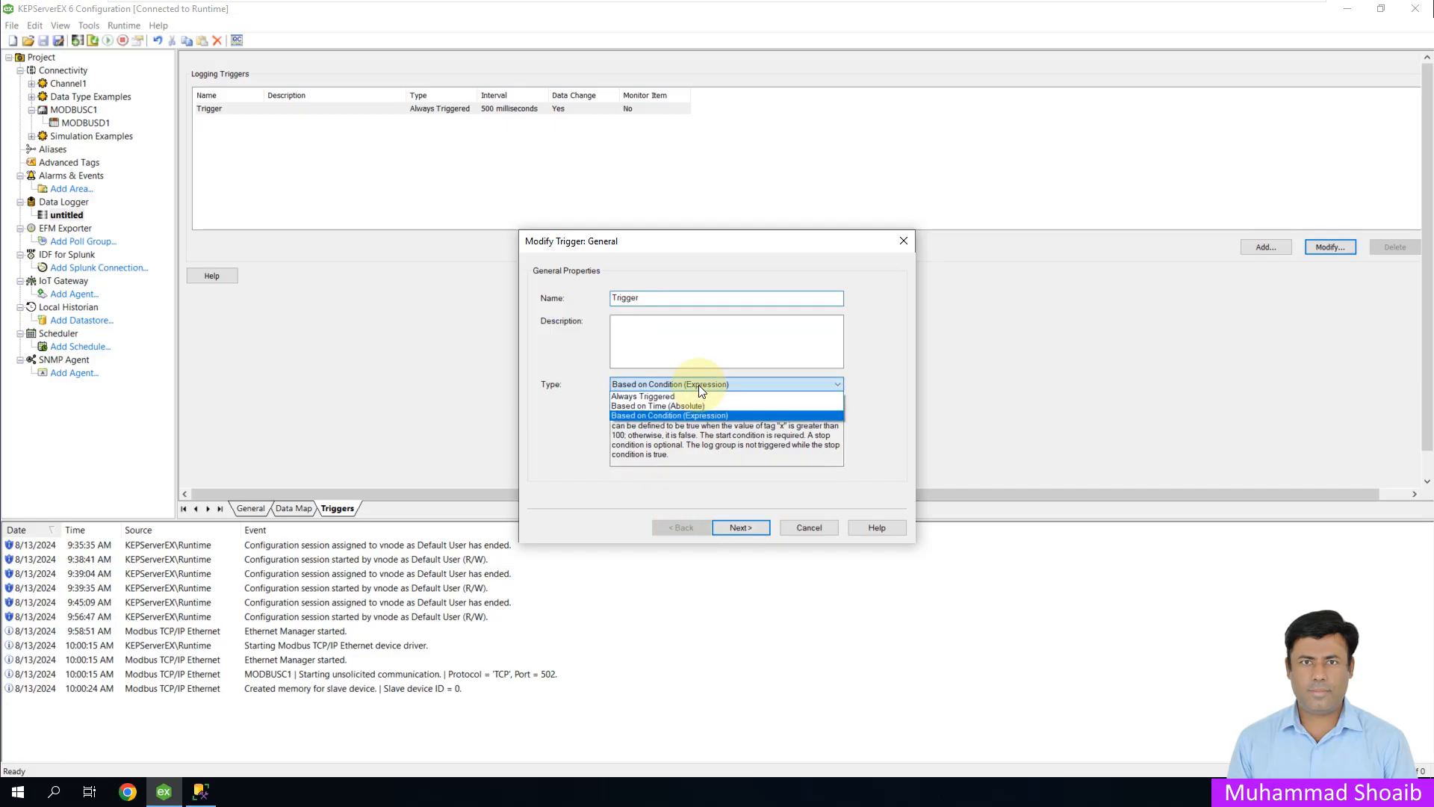
{"action": "left_click", "coordinate": [639, 397]}
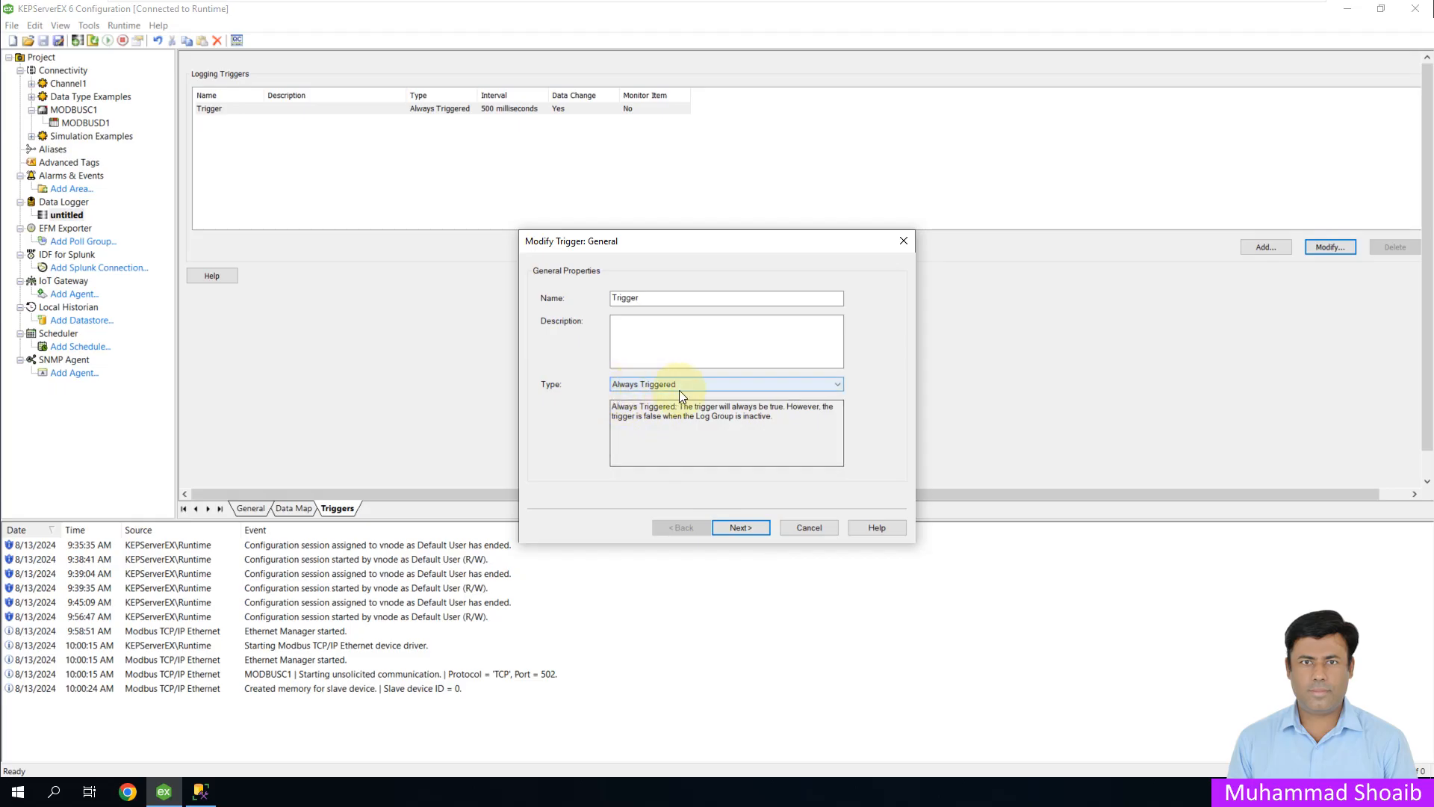
{"action": "left_click", "coordinate": [727, 527]}
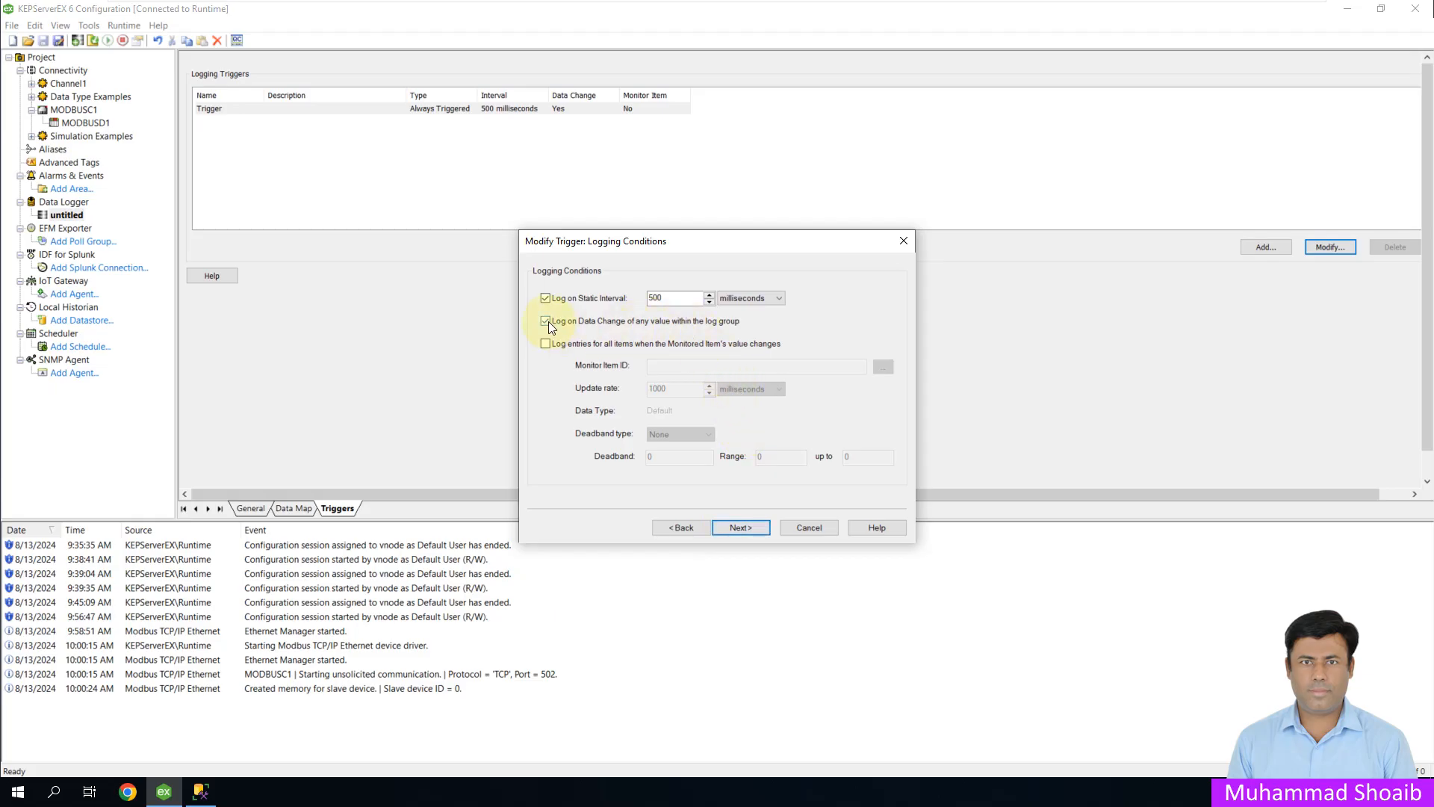
Set the trigger's static logging interval to 10 seconds, disable logging on data change, and finish the trigger
{"action": "left_click", "coordinate": [695, 305]}
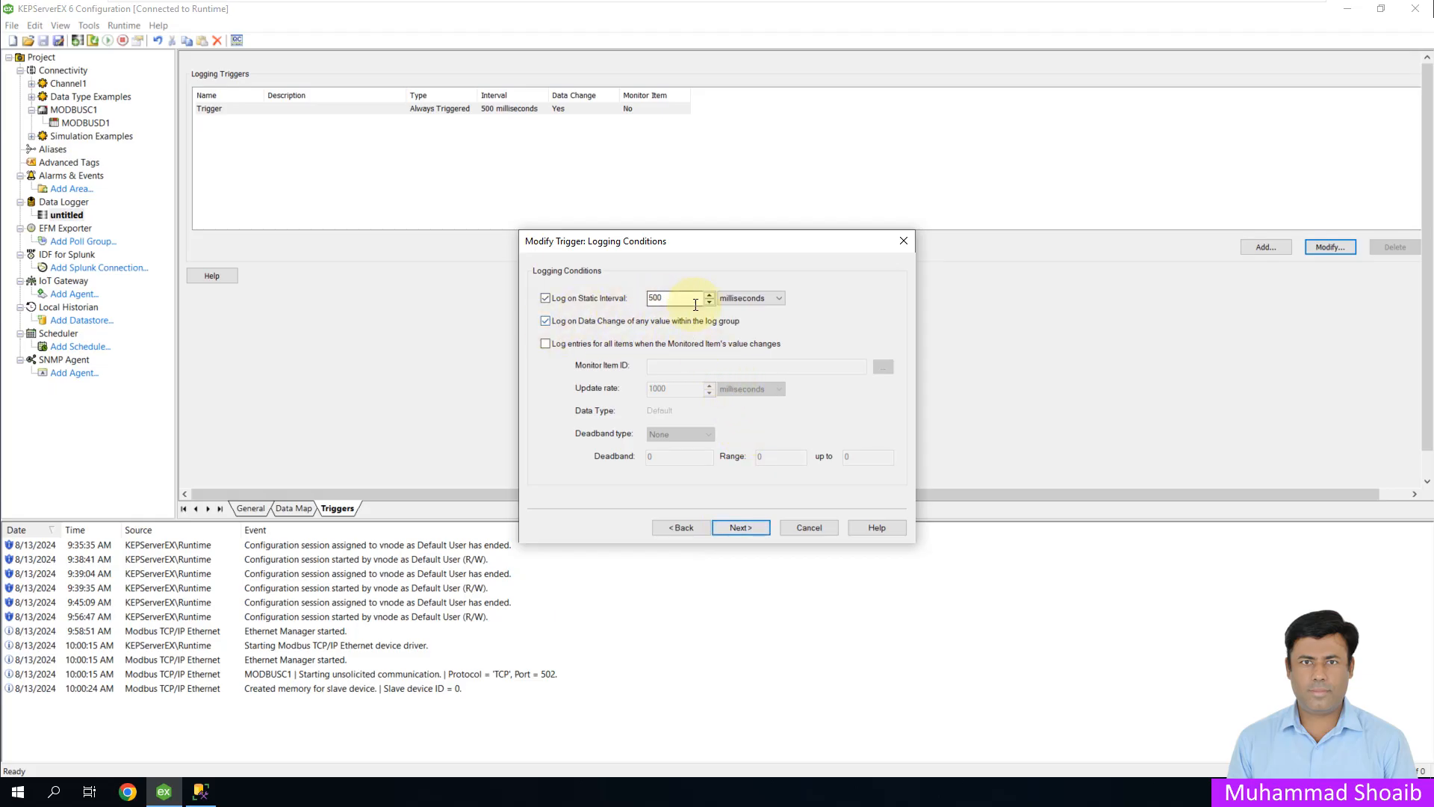
{"action": "left_click", "coordinate": [777, 300]}
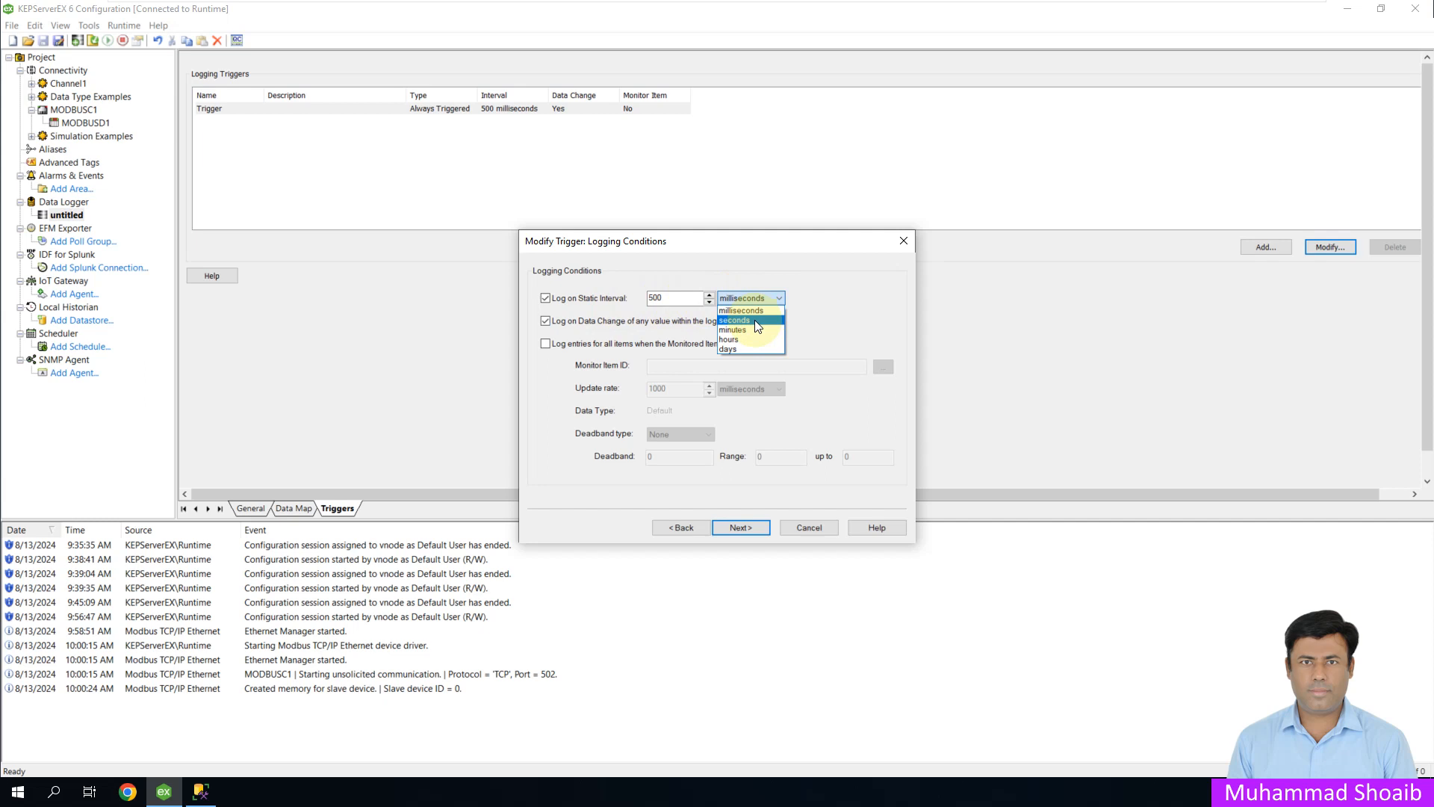
{"action": "left_click", "coordinate": [755, 320]}
{"action": "left_click_drag", "start_coordinate": [666, 301], "coordinate": [610, 291]}
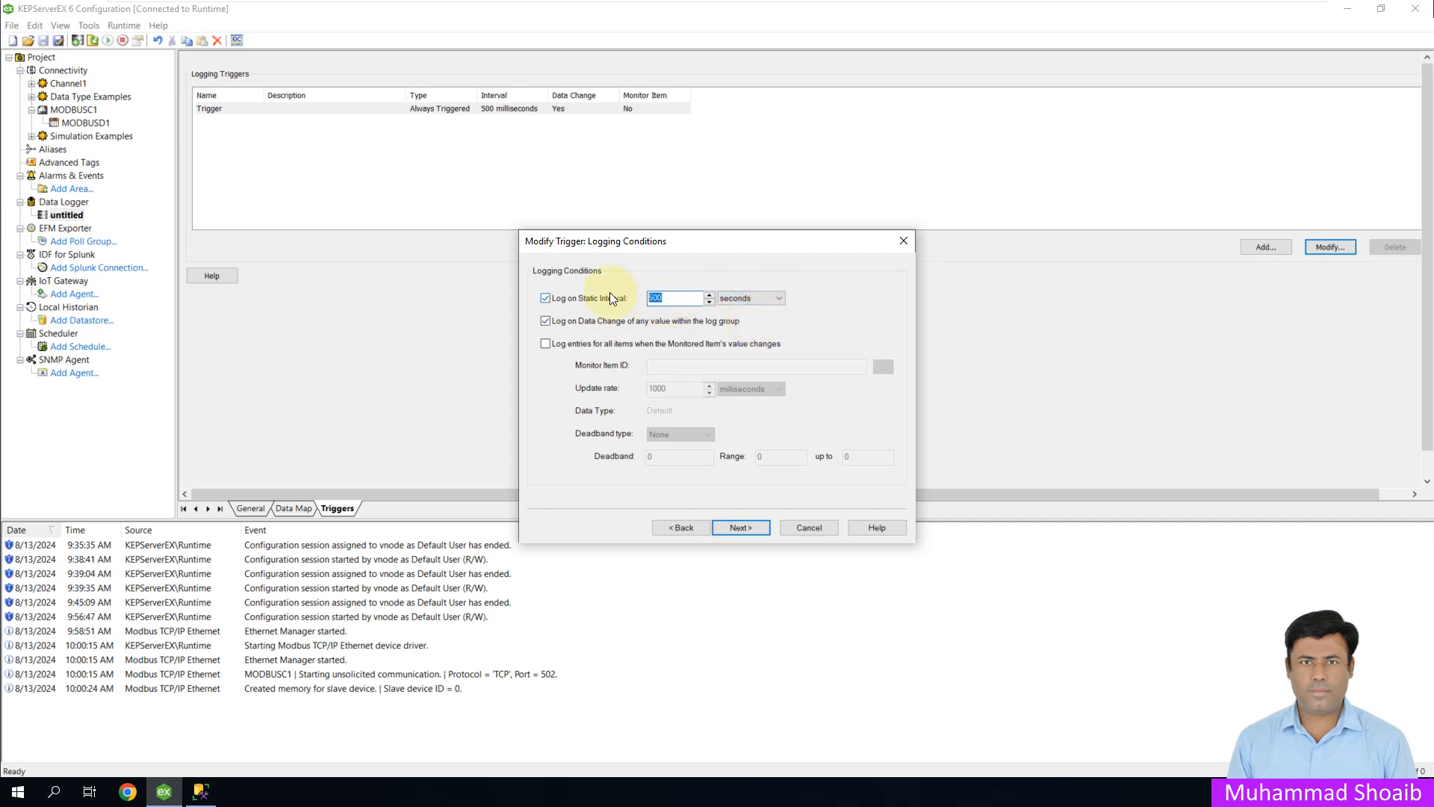
{"action": "type", "text": "10"}
{"action": "left_click", "coordinate": [544, 321]}
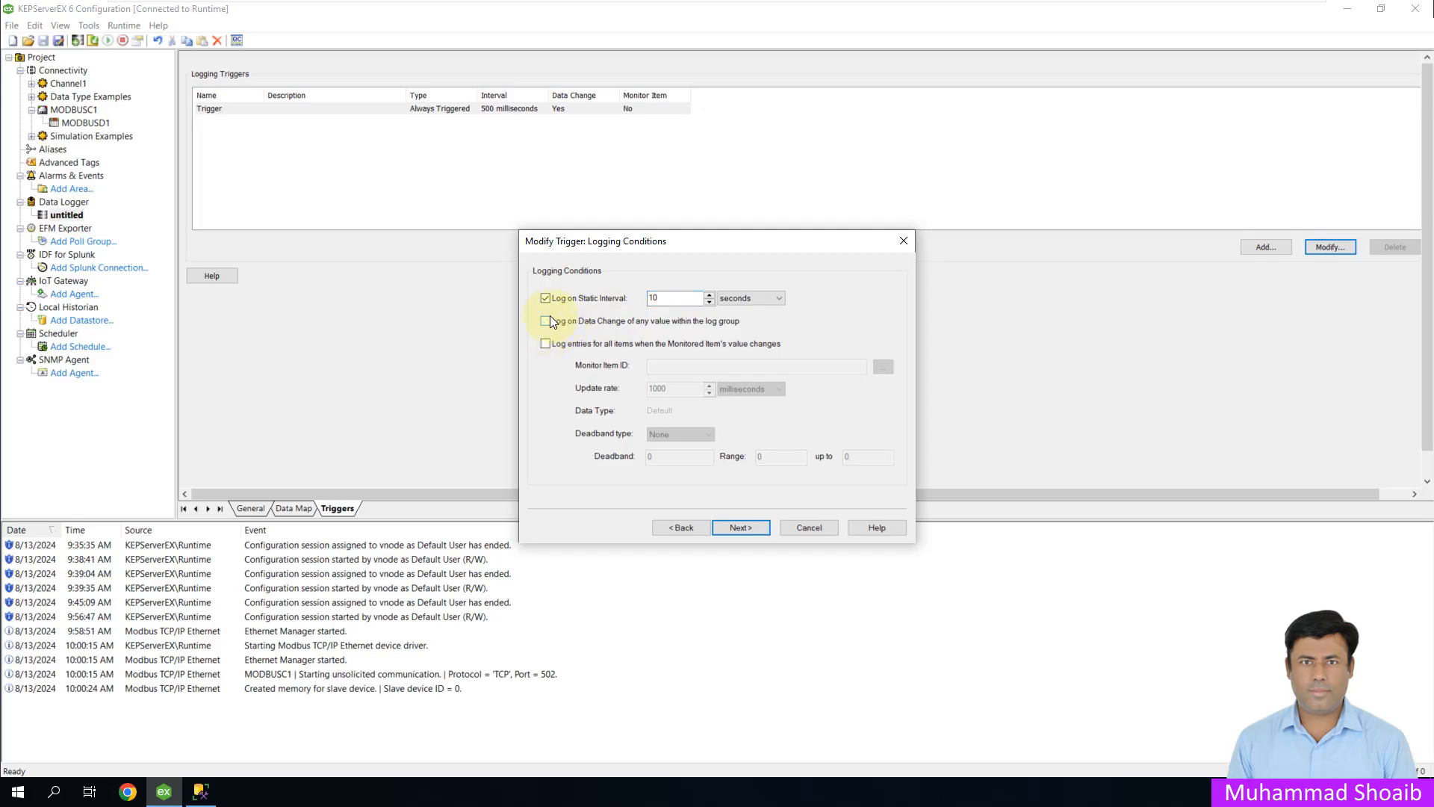
{"action": "left_click", "coordinate": [750, 528]}
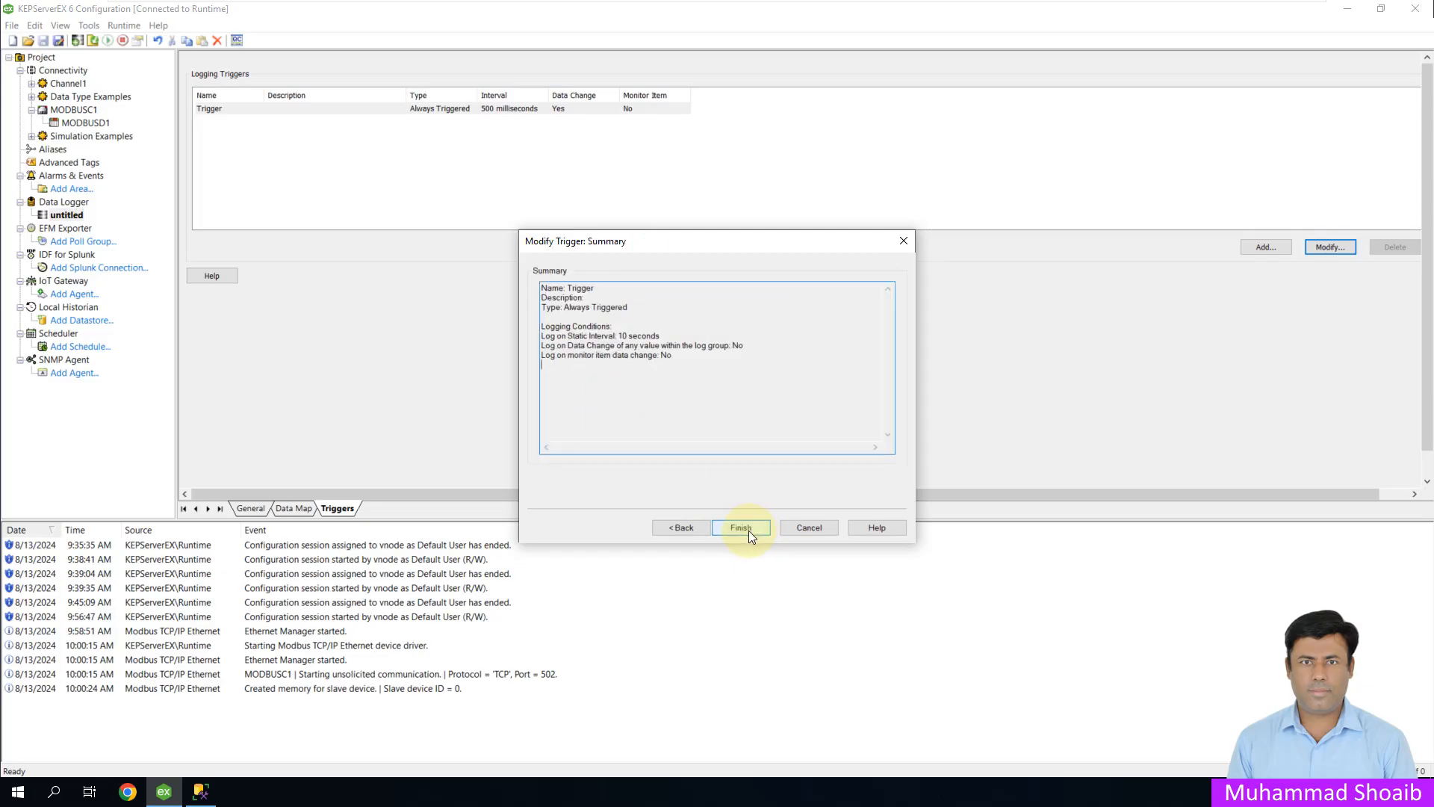
{"action": "left_click", "coordinate": [748, 529]}
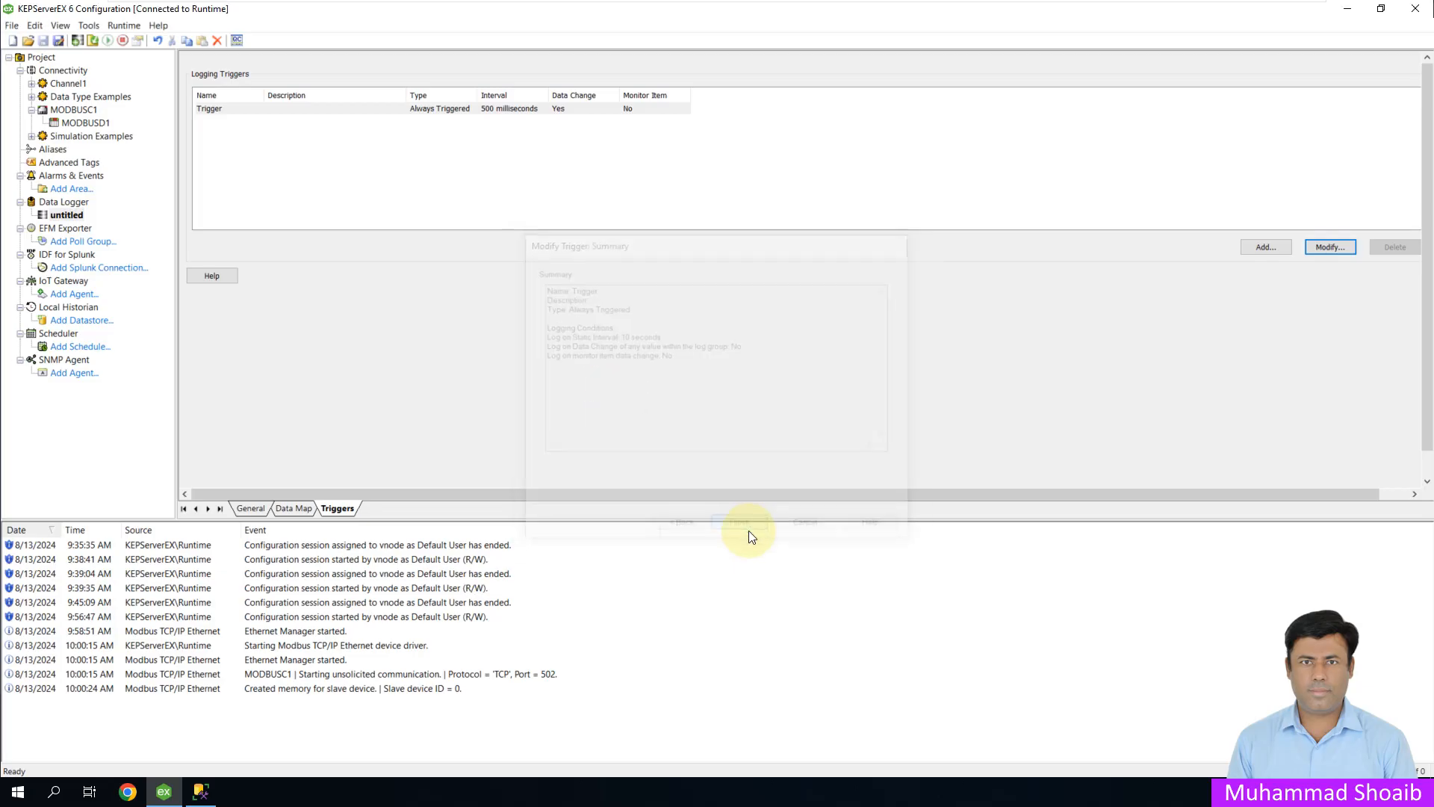
{"action": "left_click", "coordinate": [467, 110]}
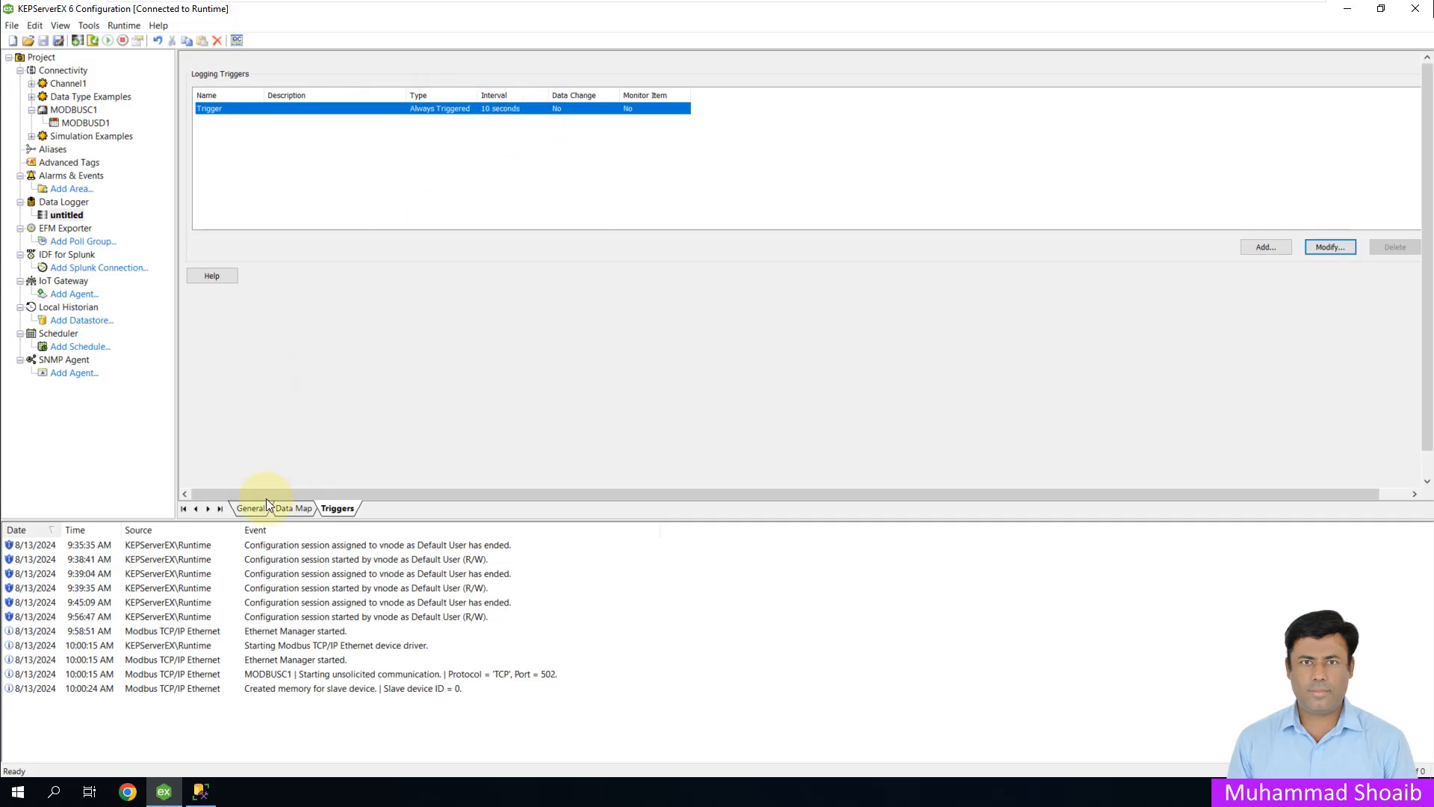
Save the changes to the Data Logger project and reopen the MODBUS_DBL log group
{"action": "left_click", "coordinate": [63, 202]}
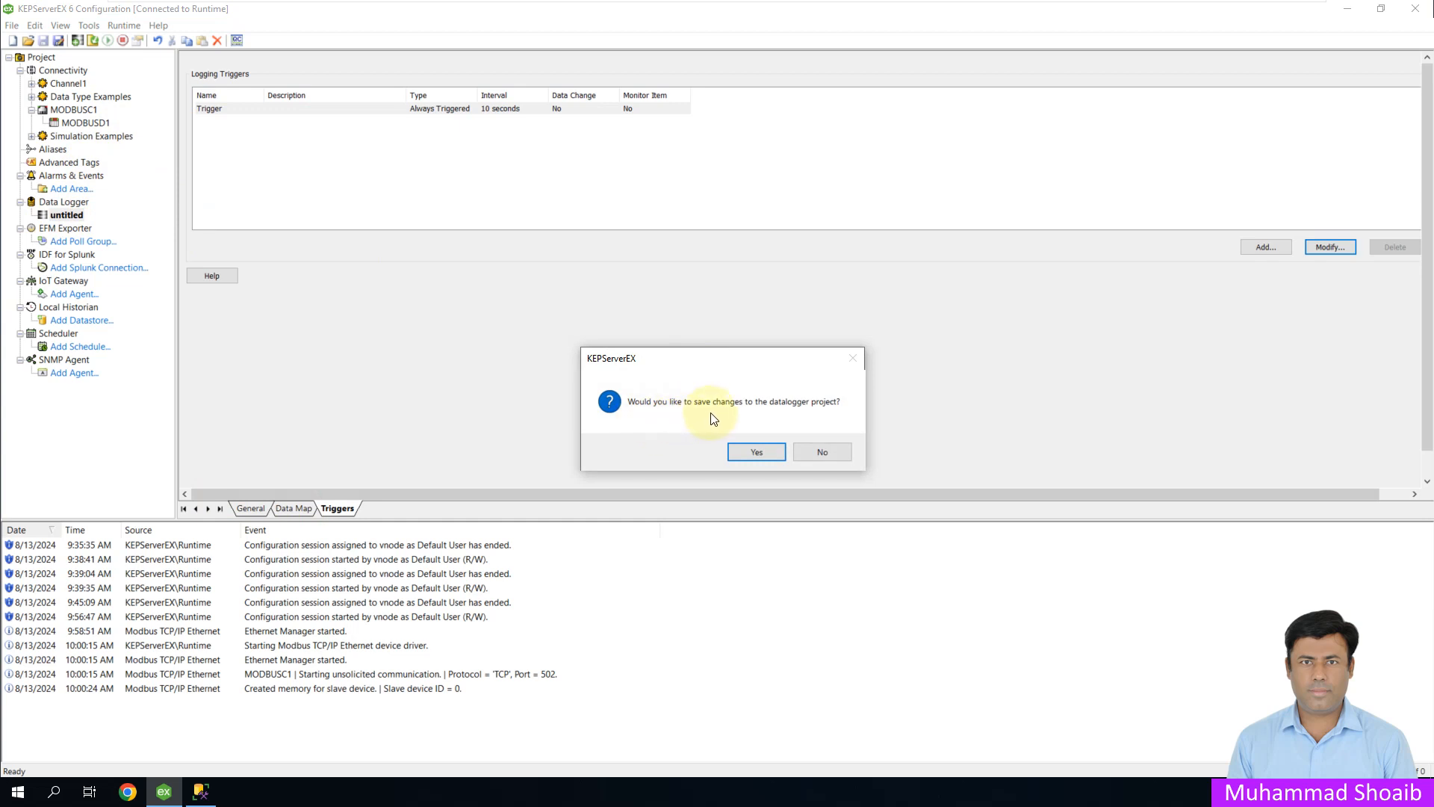
{"action": "left_click", "coordinate": [756, 452]}
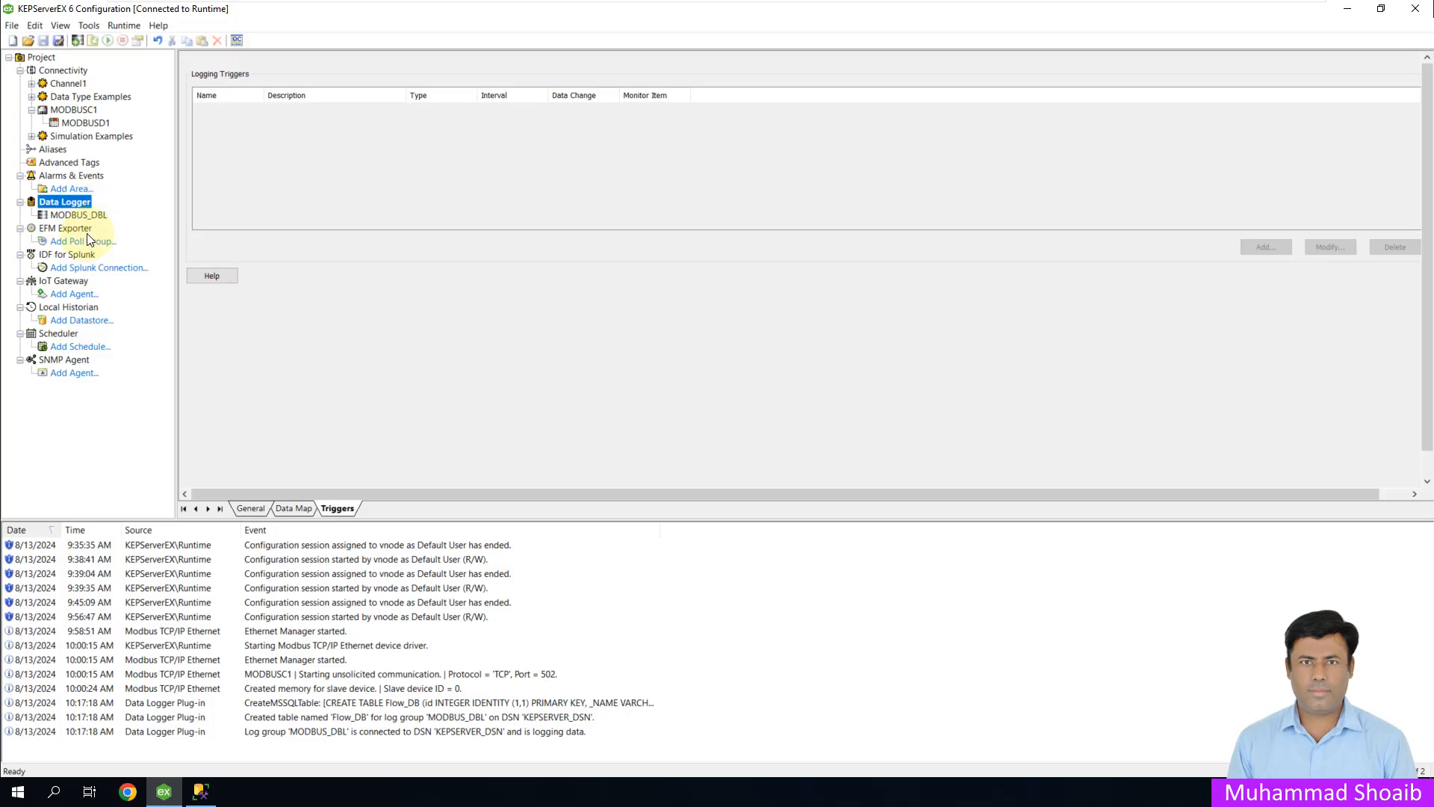
{"action": "left_click", "coordinate": [91, 214]}
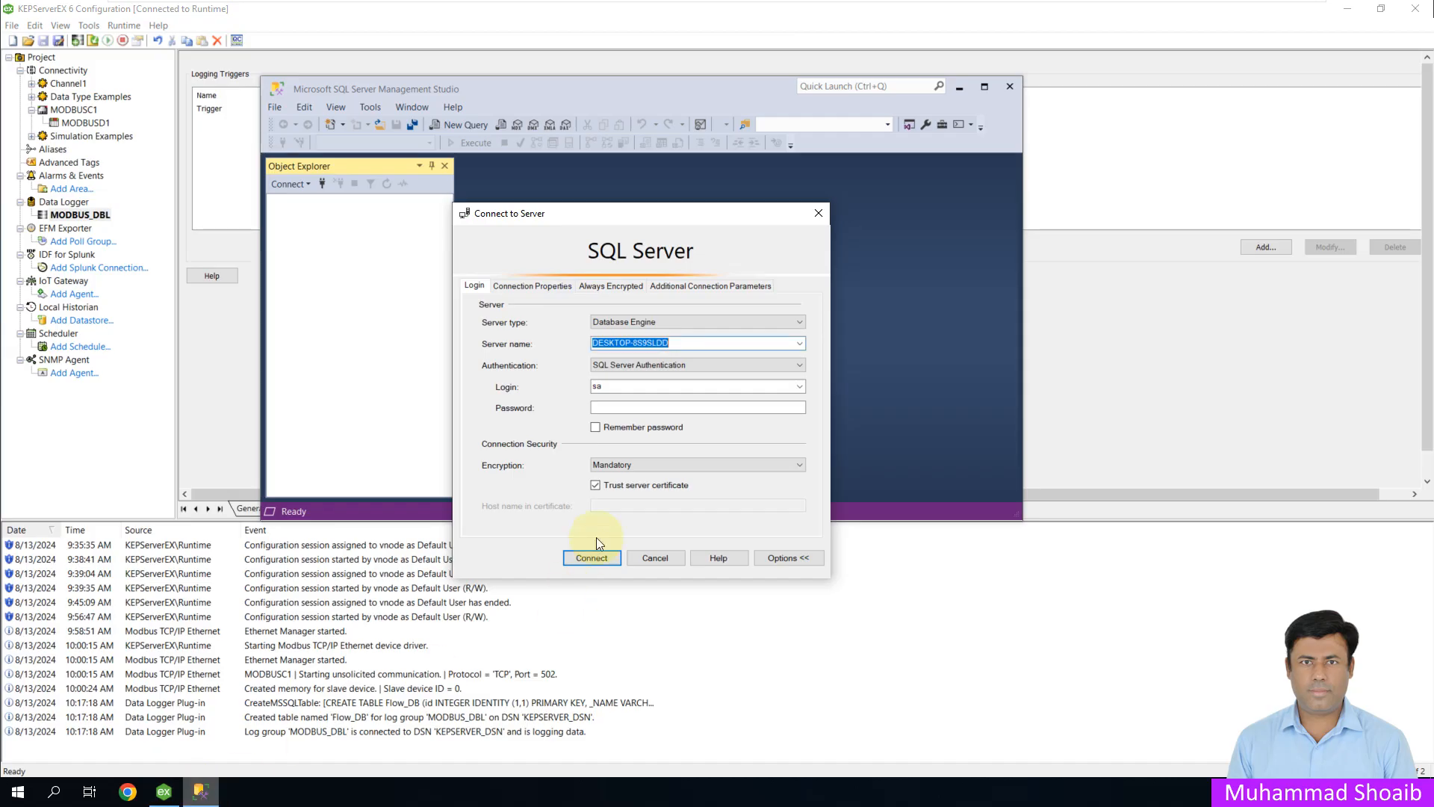
In SQL Server Management Studio, enter the login password, connect to the server, and expand the tables of the Wincc database
{"action": "left_click", "coordinate": [625, 407]}
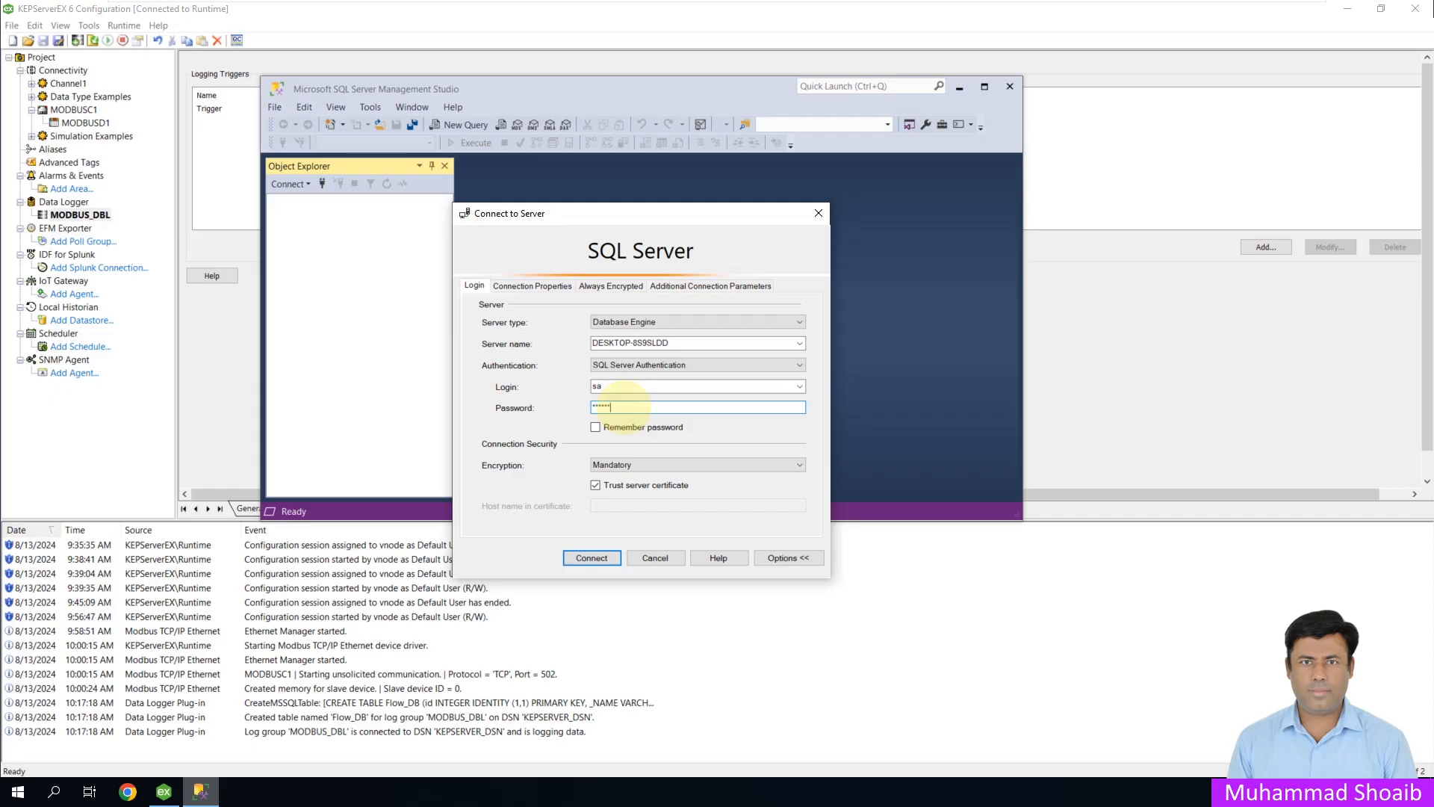
{"action": "key", "text": "Return"}
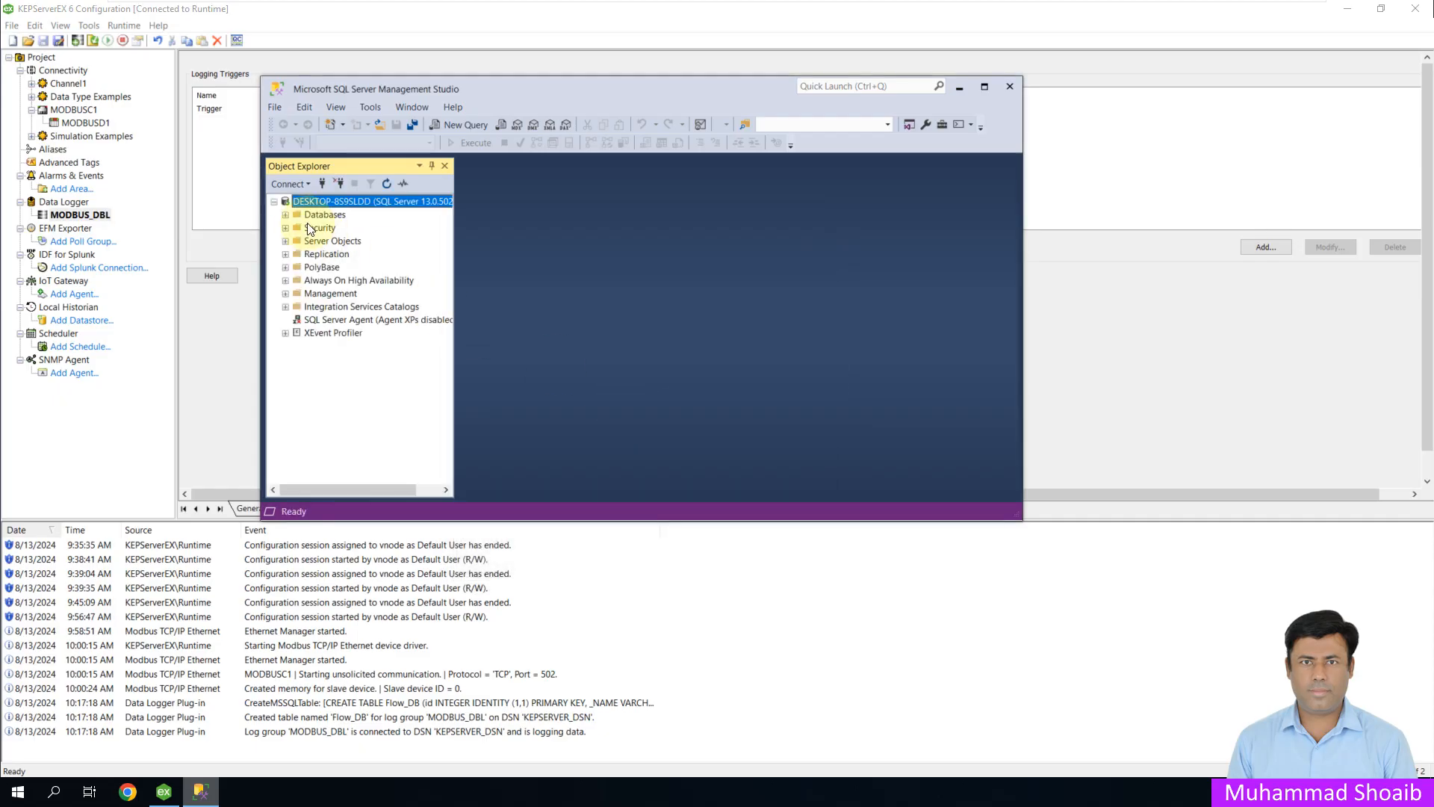
{"action": "left_click", "coordinate": [286, 214]}
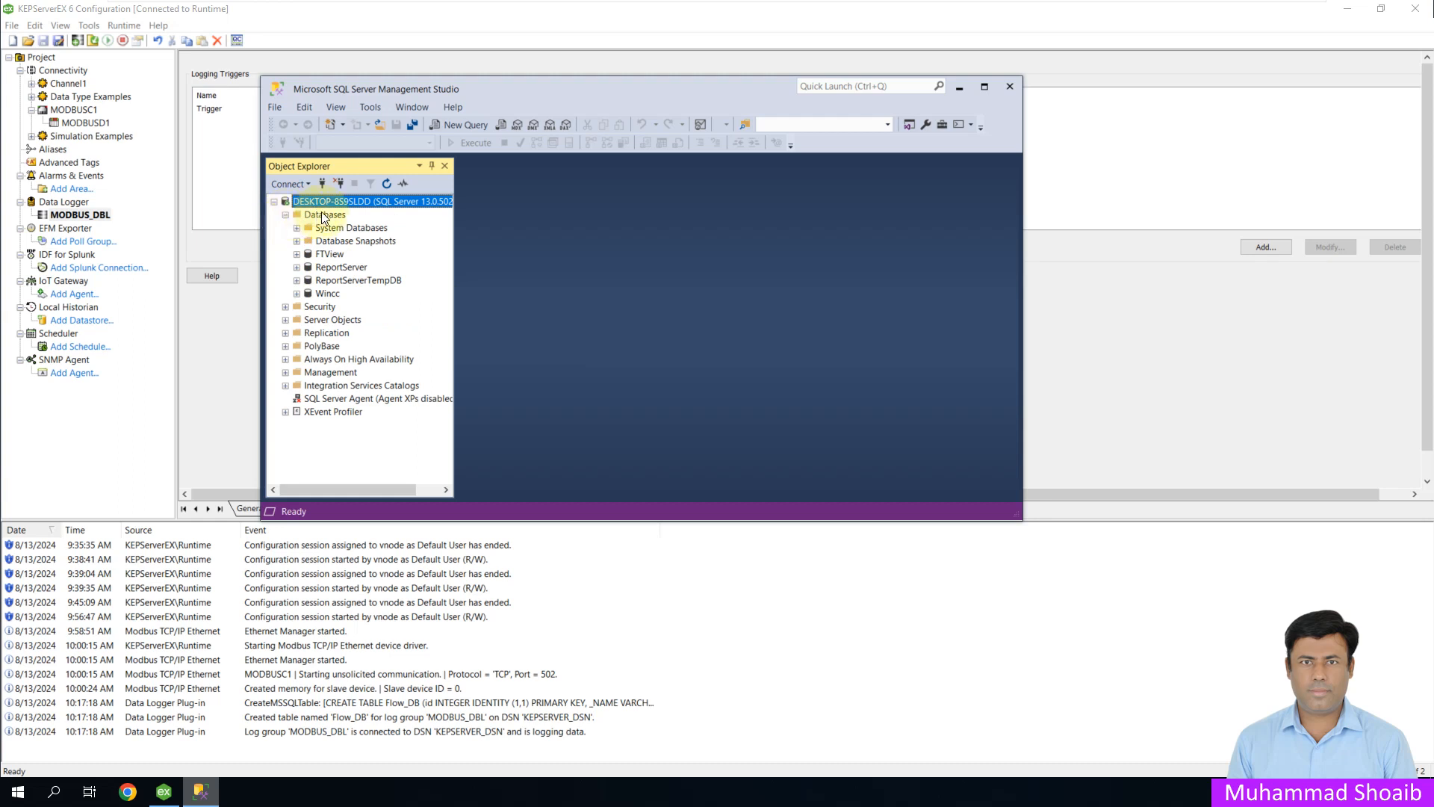
{"action": "left_click", "coordinate": [297, 293]}
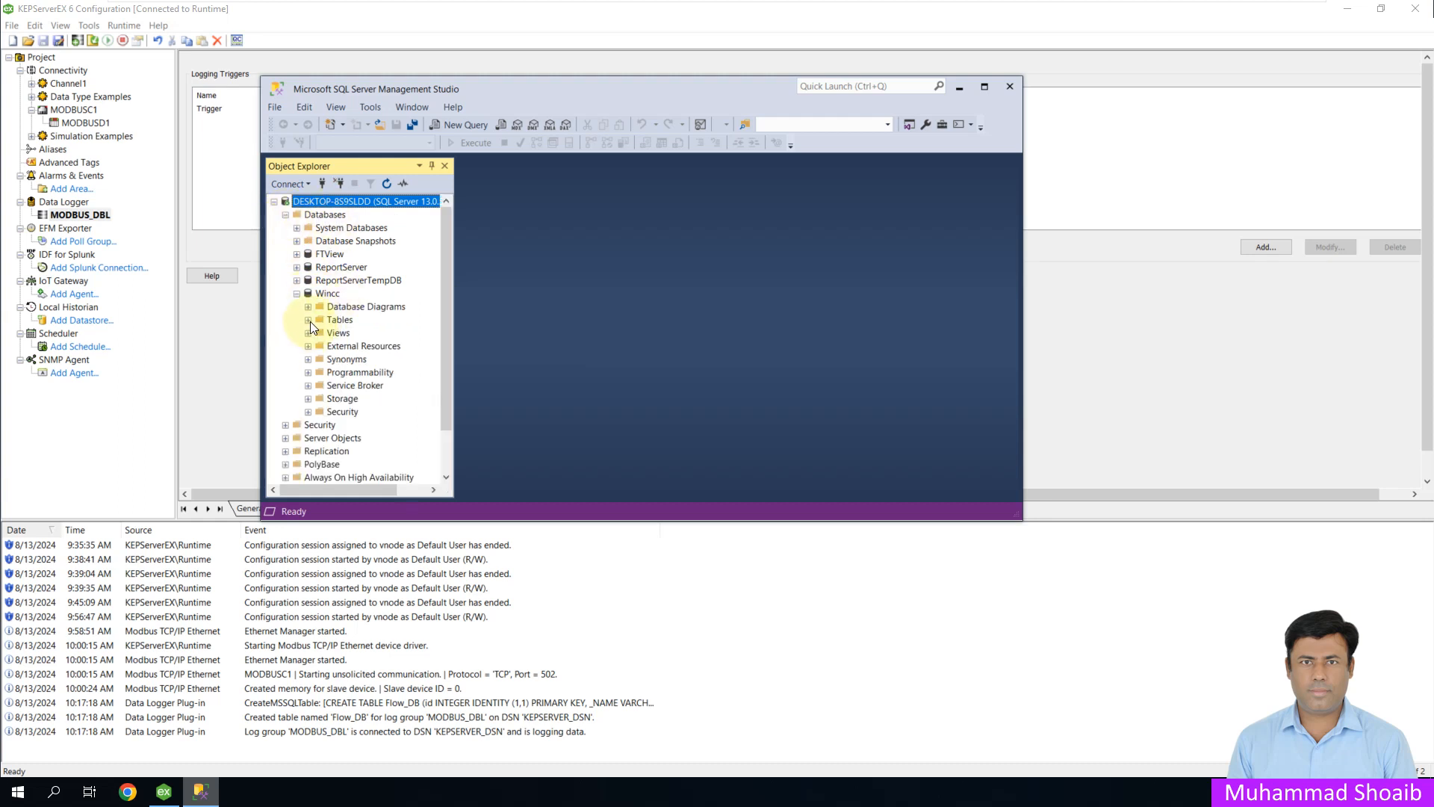
{"action": "left_click", "coordinate": [310, 320]}
Query the top 1000 rows of the dbo.Flow_DB table in the Wincc database
{"action": "left_click", "coordinate": [364, 373]}
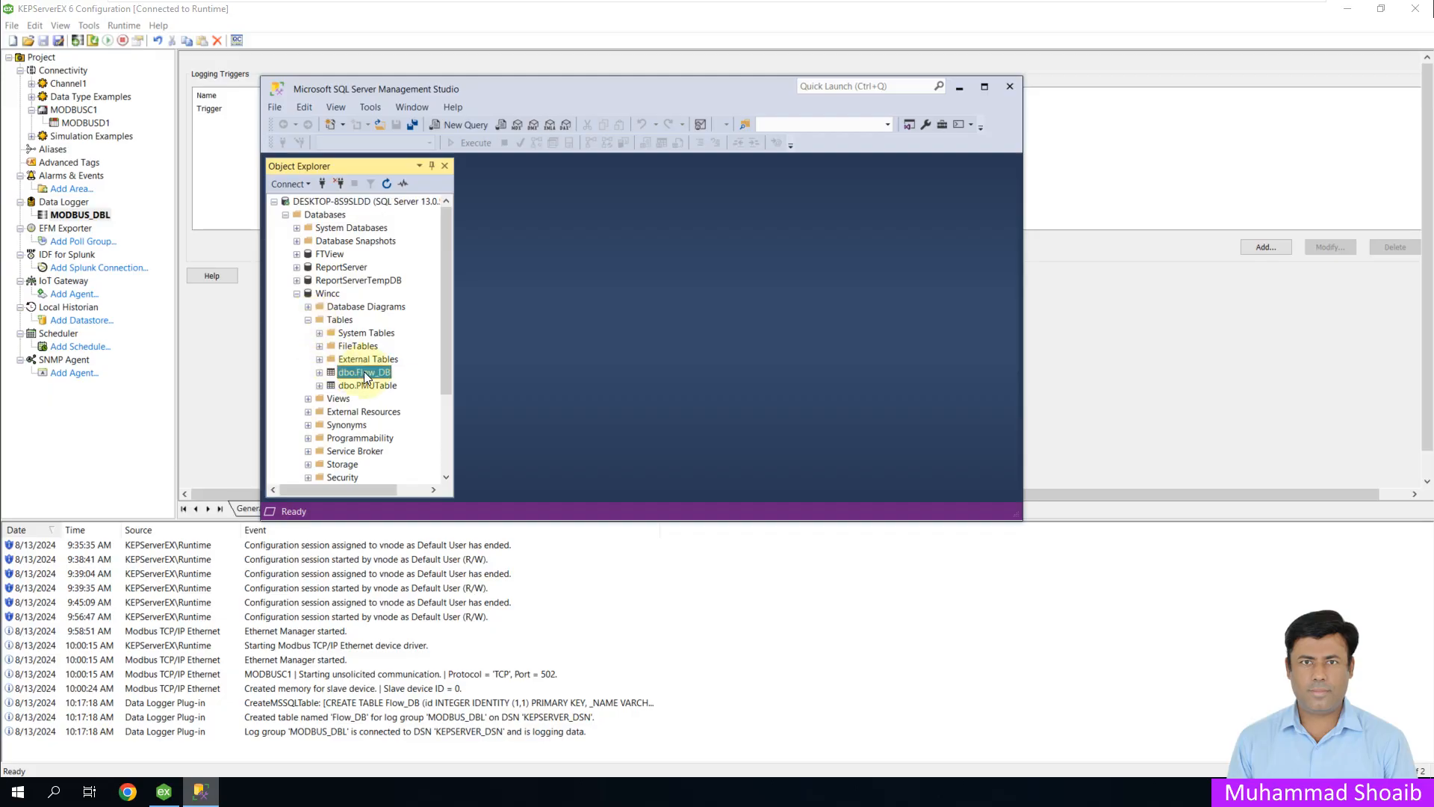
{"action": "left_click", "coordinate": [366, 375]}
{"action": "right_click", "coordinate": [363, 373]}
{"action": "left_click", "coordinate": [413, 404]}
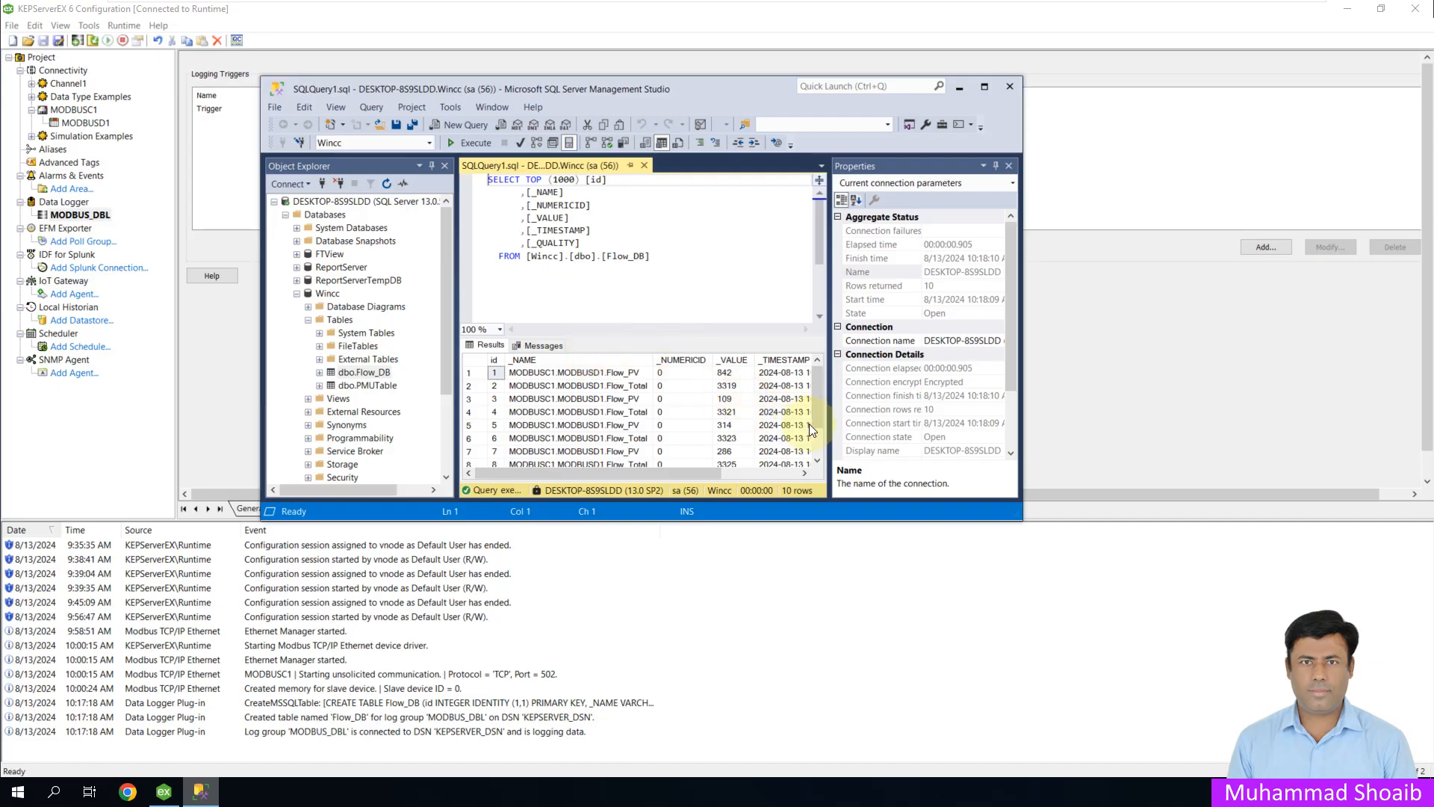
Enlarge the SQL Server Management Studio window and examine the _TIMESTAMP intervals between the logged Flow_PV and Flow_Total rows
{"action": "left_click_drag", "start_coordinate": [814, 378], "coordinate": [817, 393]}
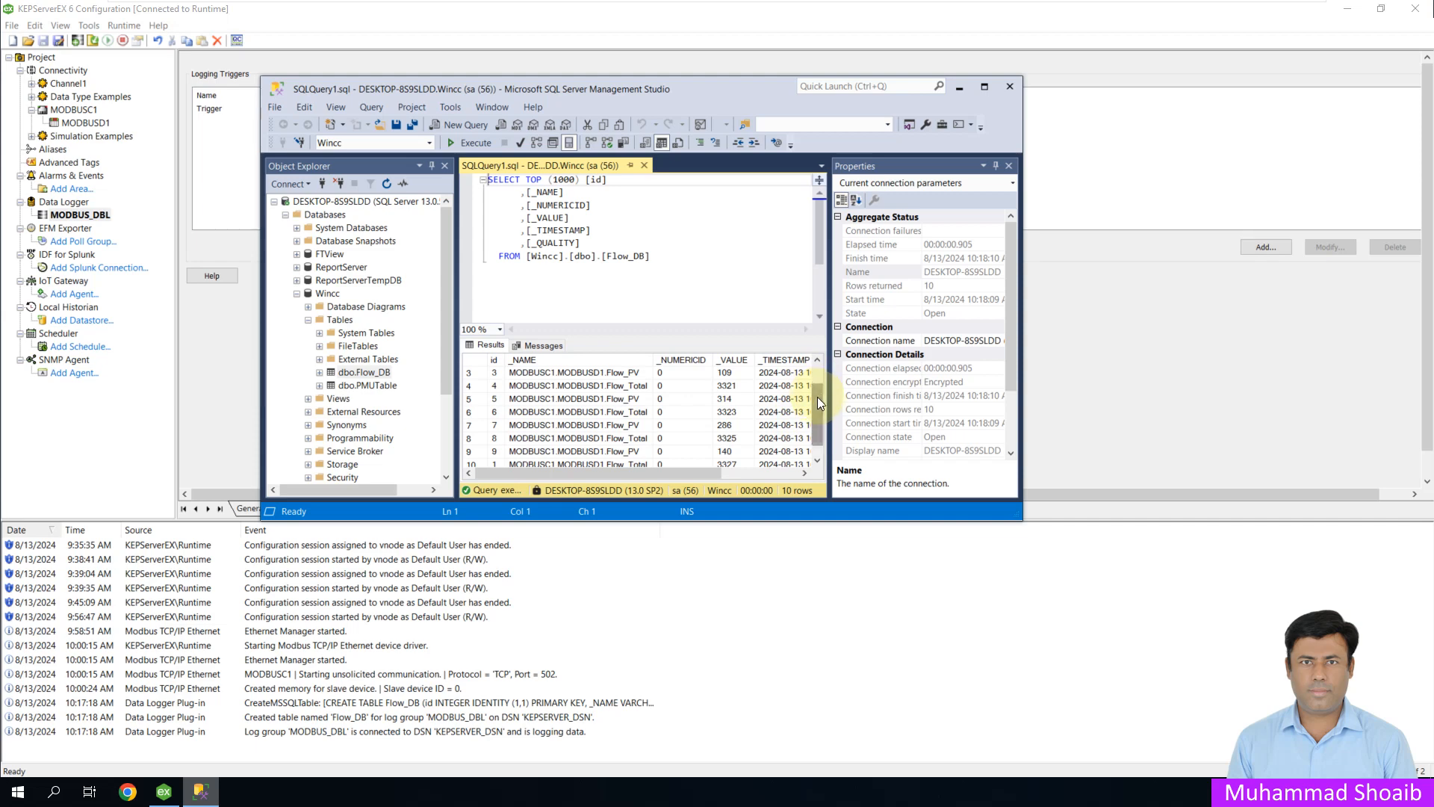
{"action": "left_click", "coordinate": [1024, 525]}
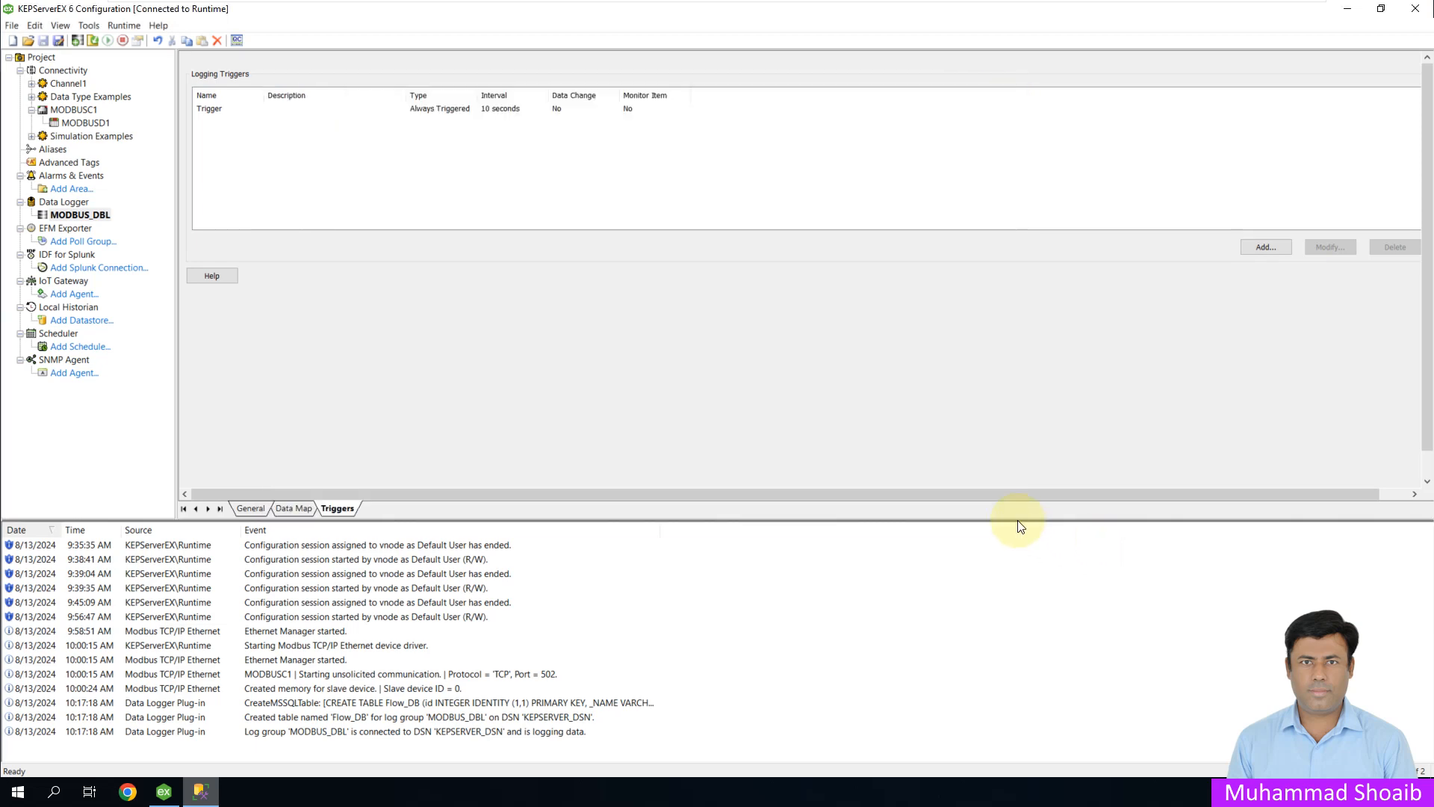
{"action": "left_click", "coordinate": [199, 791]}
{"action": "left_click_drag", "start_coordinate": [1023, 523], "coordinate": [1267, 693]}
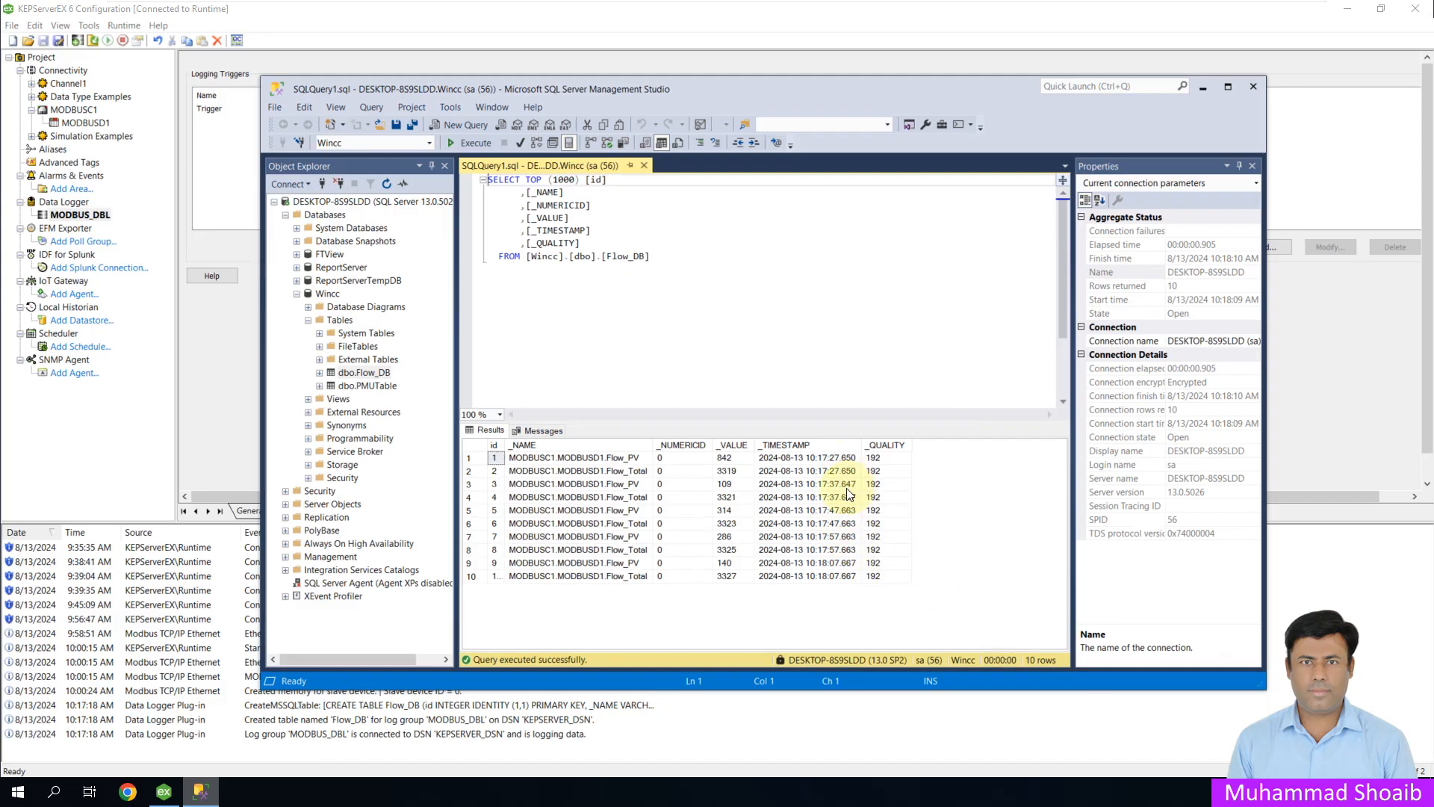
{"action": "left_click", "coordinate": [836, 509]}
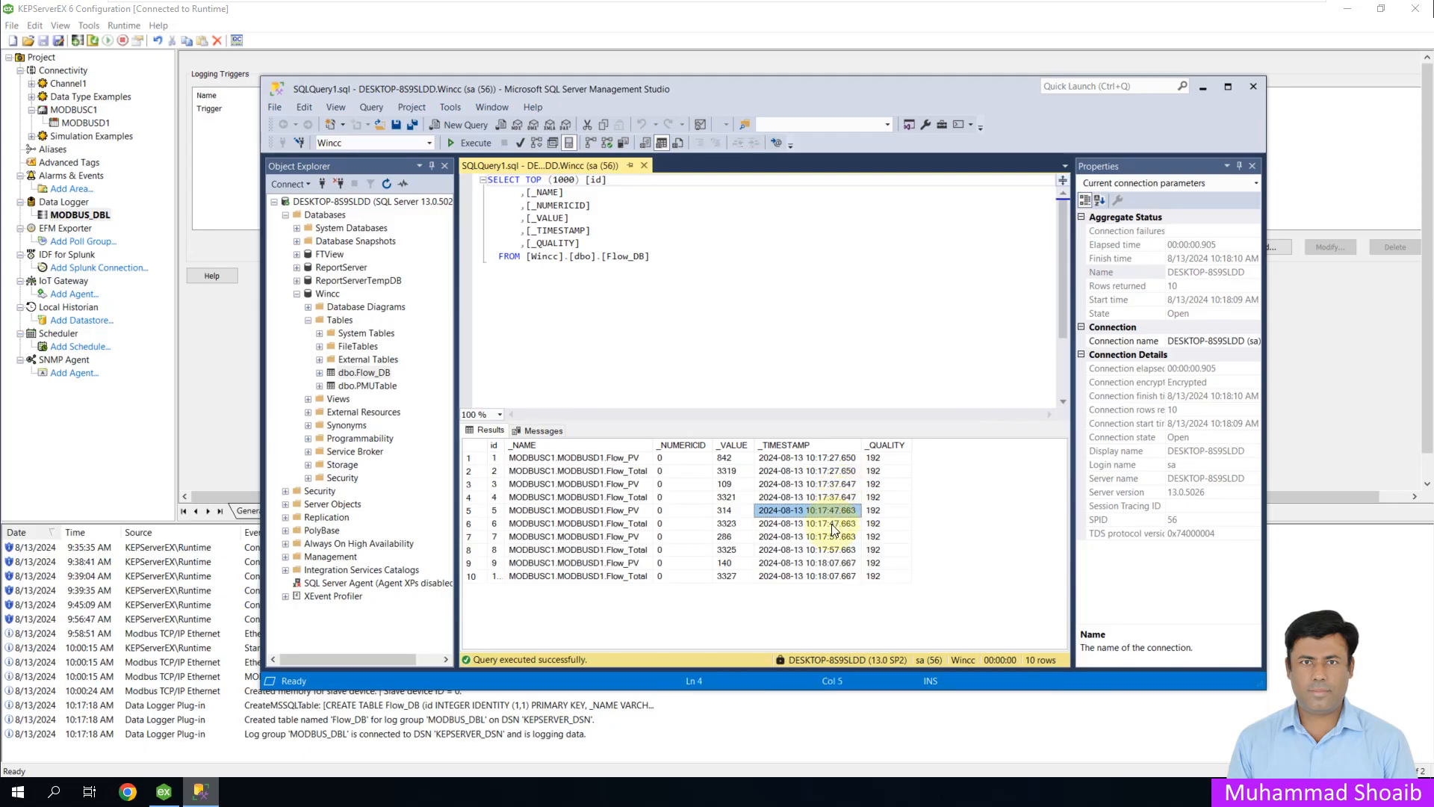
{"action": "left_click", "coordinate": [831, 523]}
{"action": "left_click", "coordinate": [828, 537]}
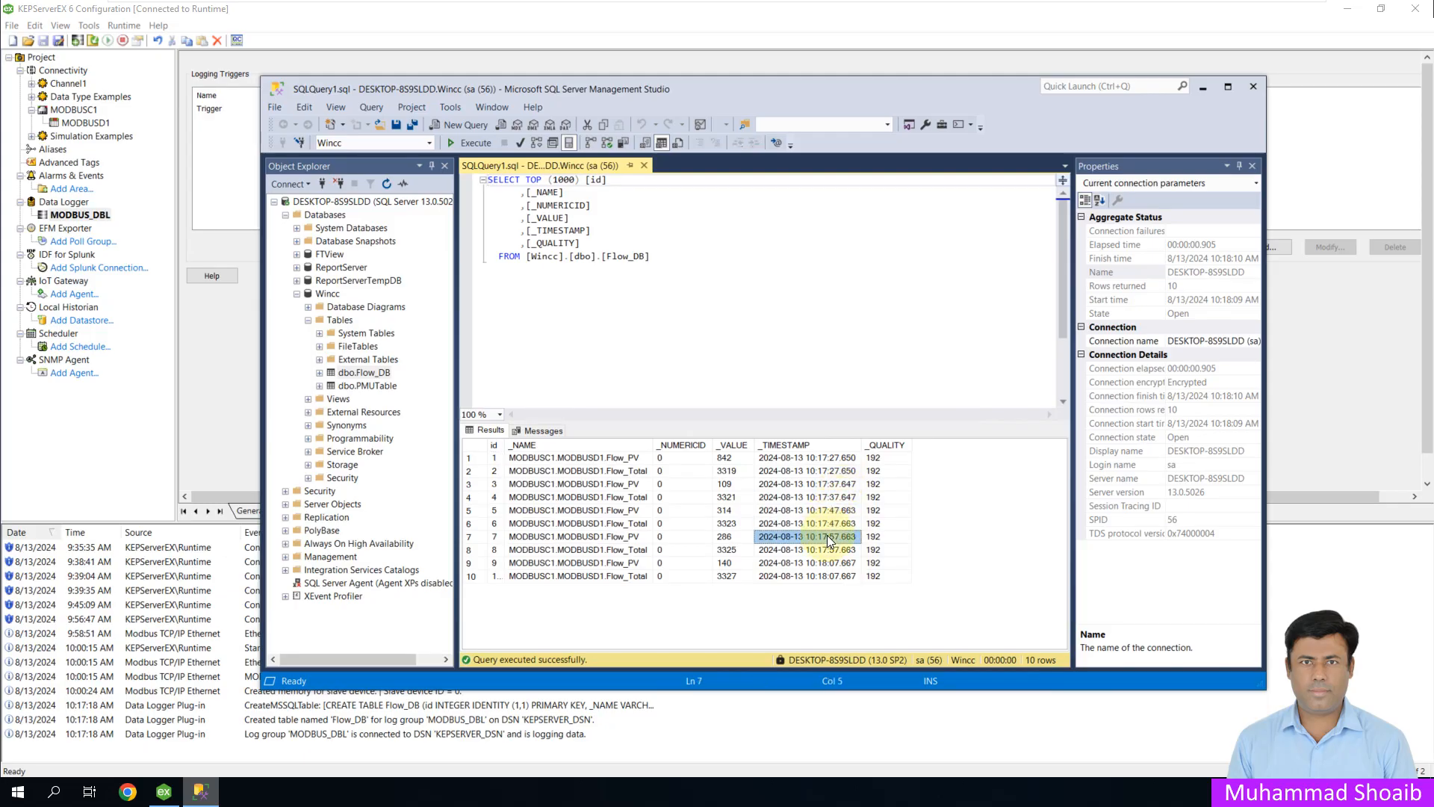
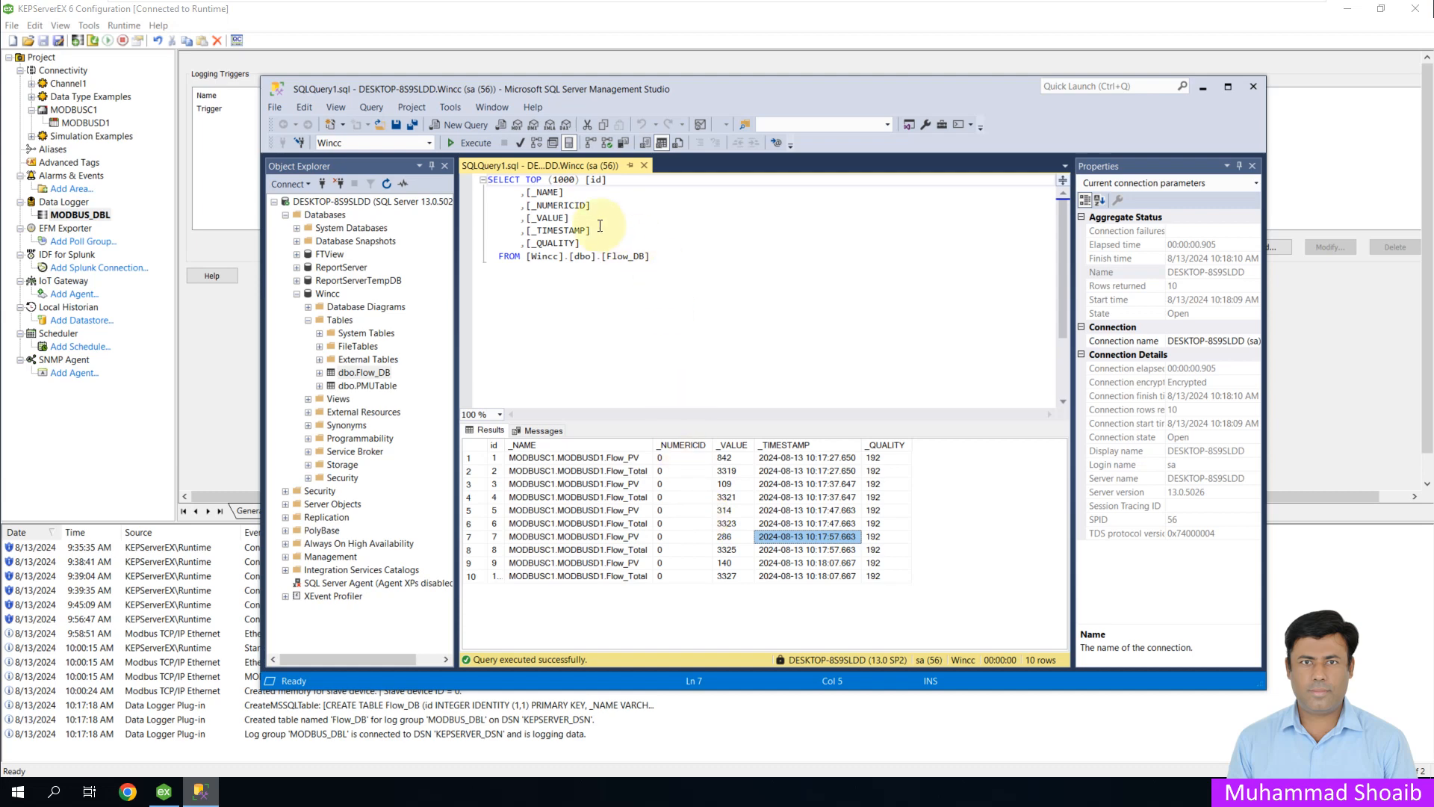
{"action": "left_click", "coordinate": [1202, 88]}
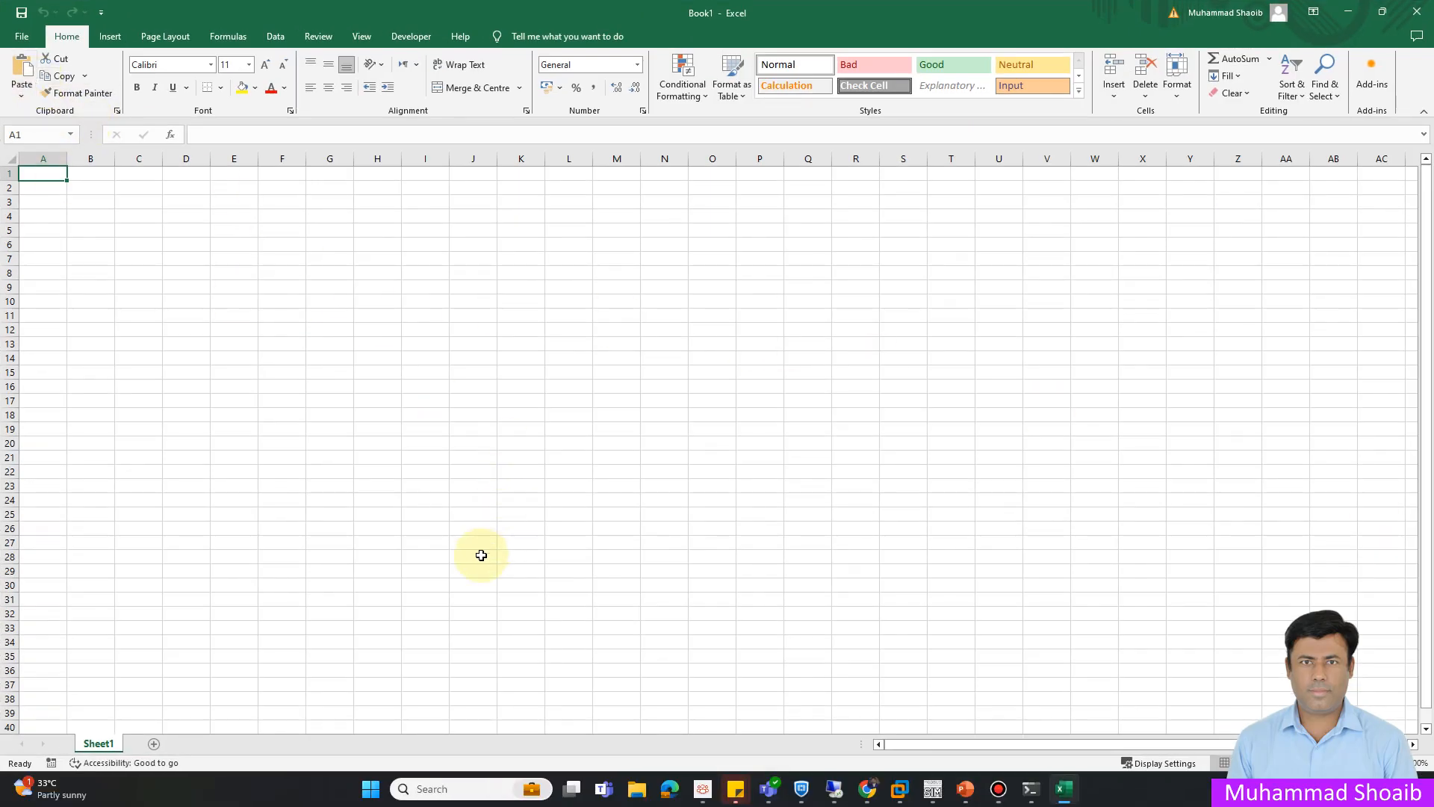
In the blank Excel workbook, start a new query from a SQL Server database
{"action": "left_click", "coordinate": [406, 440]}
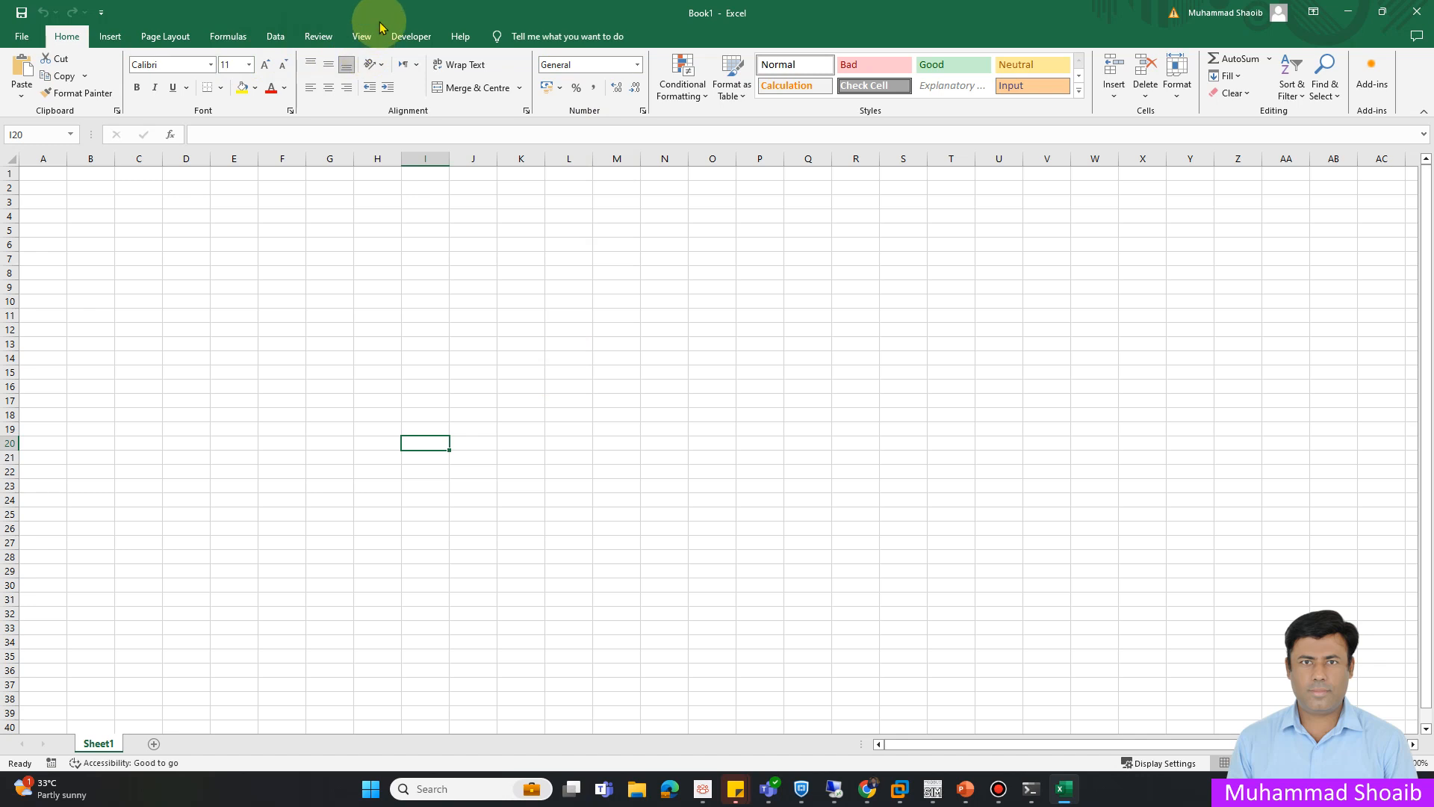
{"action": "left_click", "coordinate": [276, 37]}
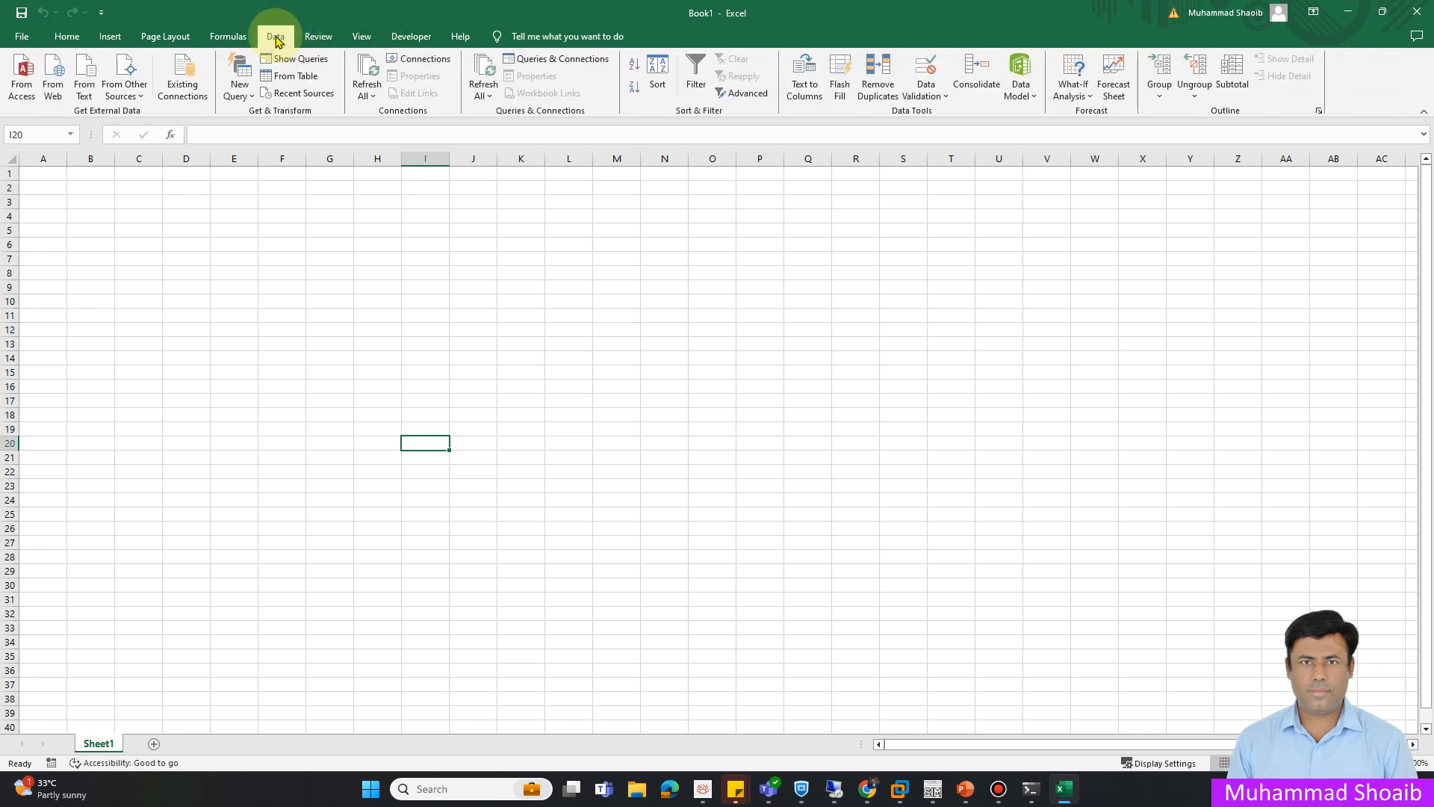
{"action": "left_click", "coordinate": [240, 94]}
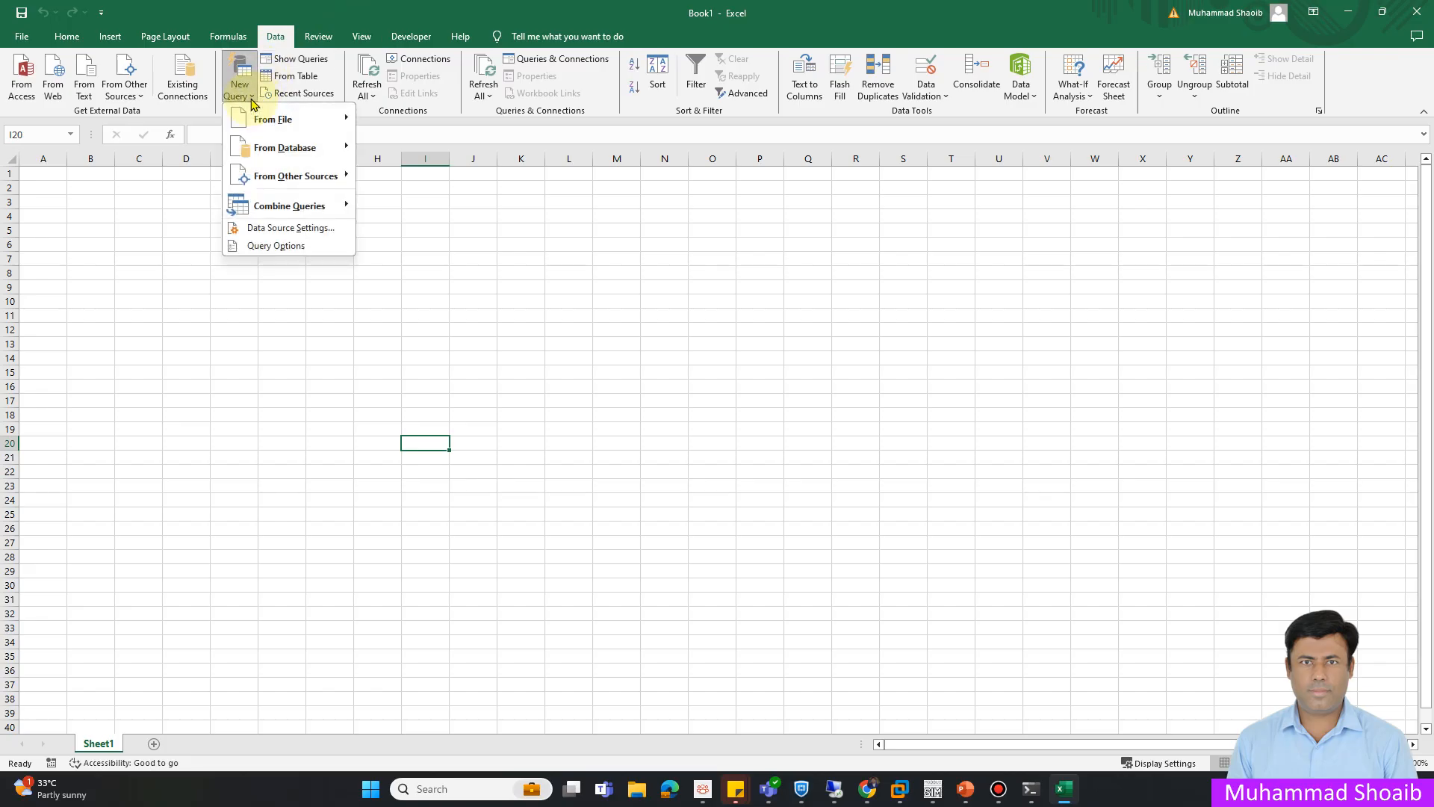
{"action": "mouse_move", "coordinate": [342, 149]}
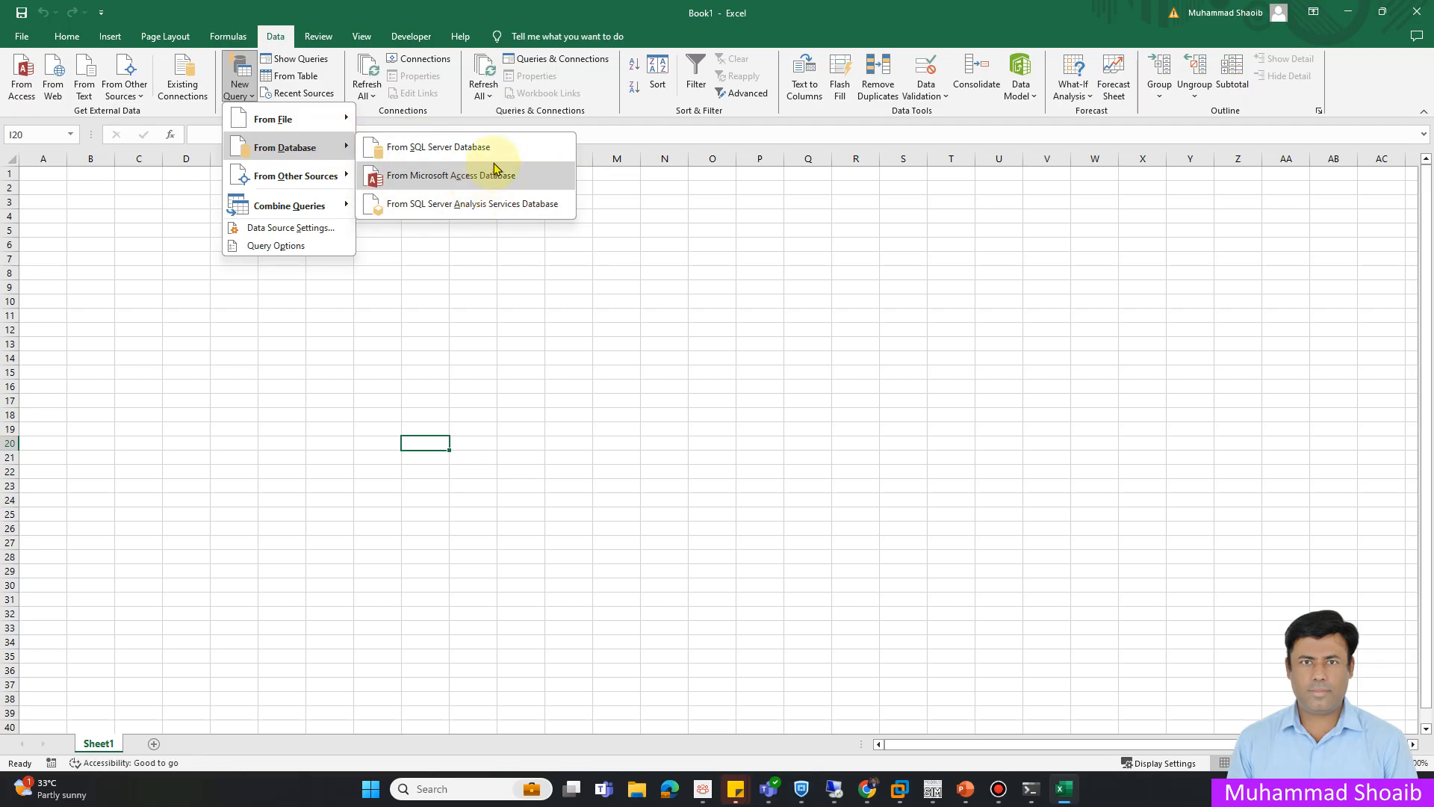
{"action": "left_click", "coordinate": [448, 152]}
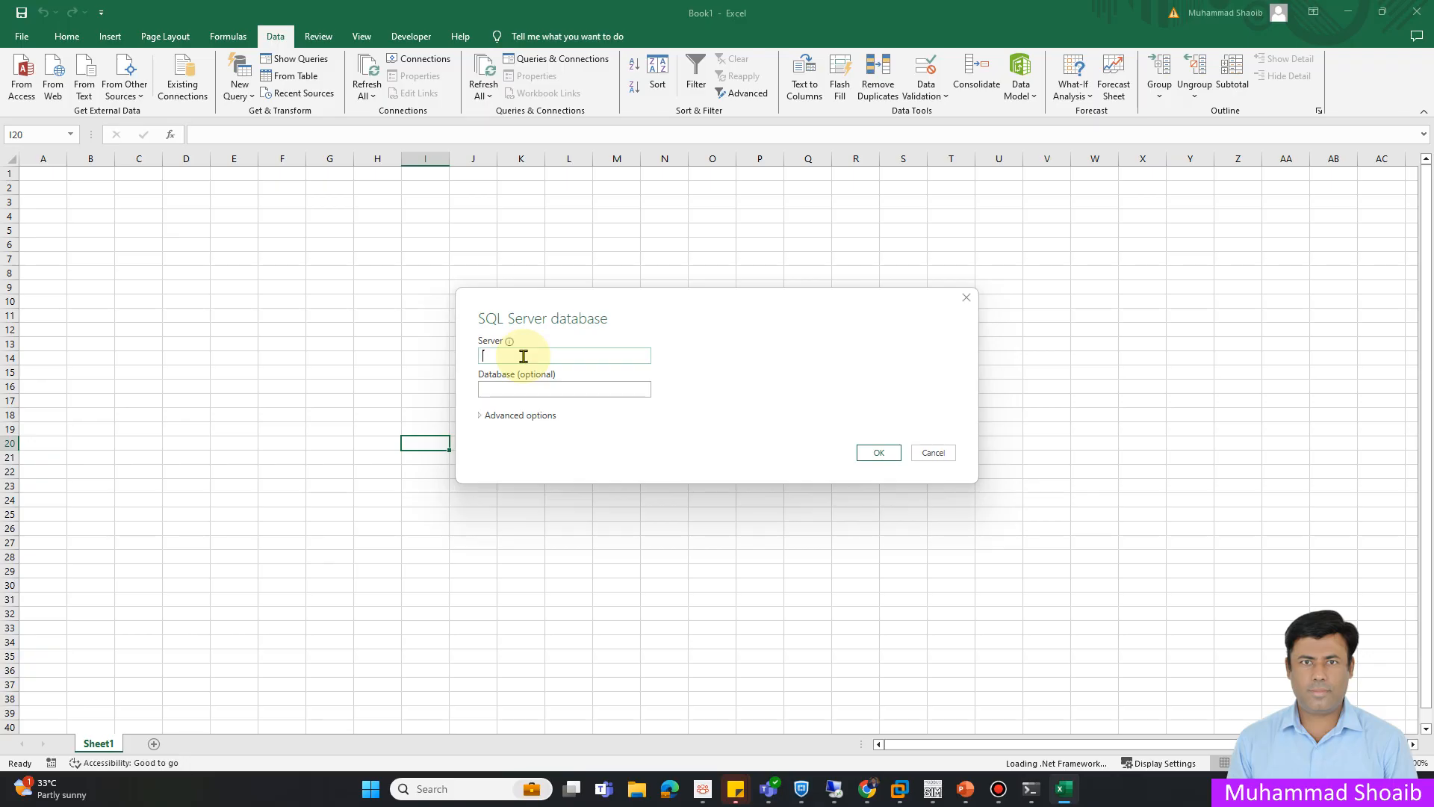
Connect the query to server 192.168.111.132 and the Wincc database
{"action": "type", "text": "92"}
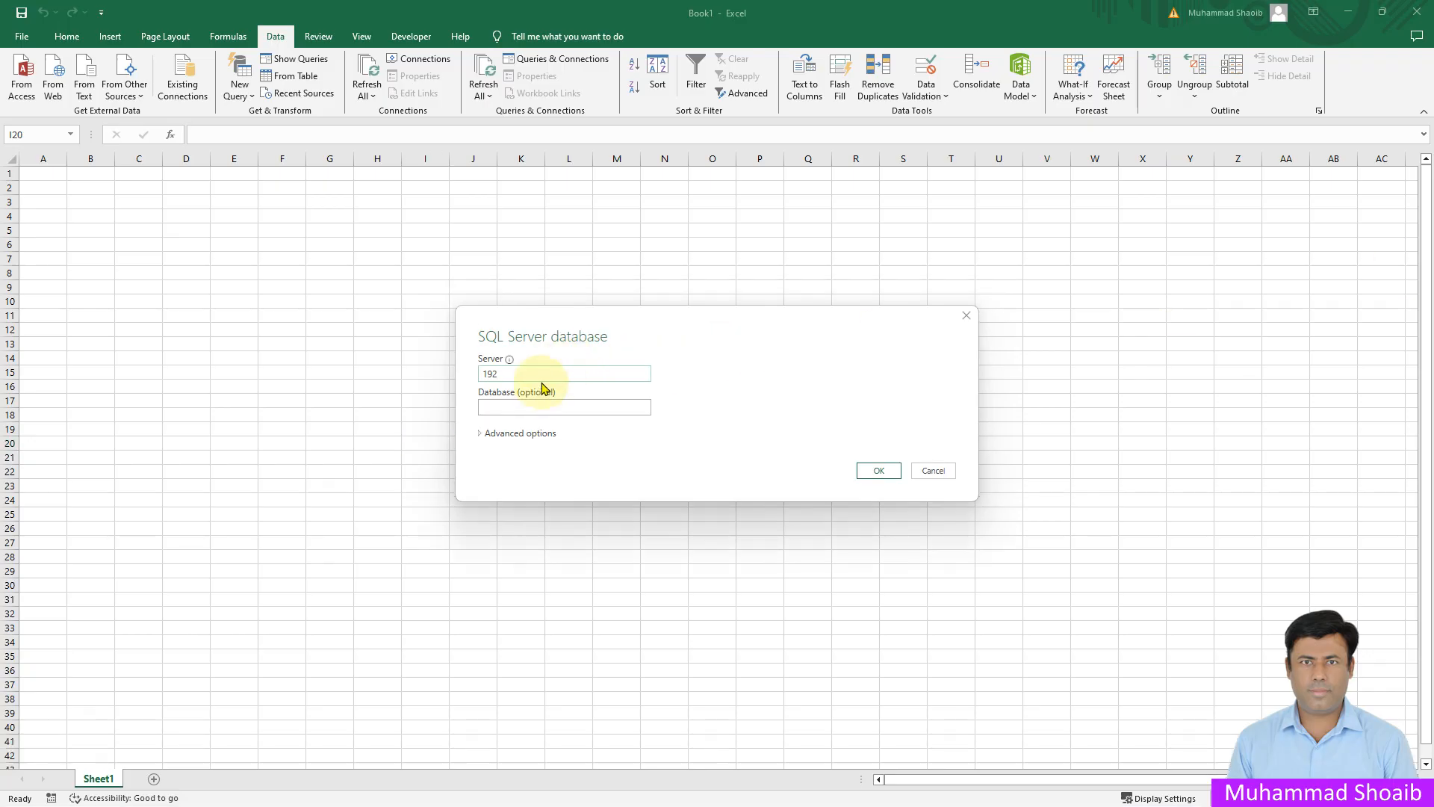
{"action": "left_click", "coordinate": [531, 375]}
{"action": "type", "text": ".168"}
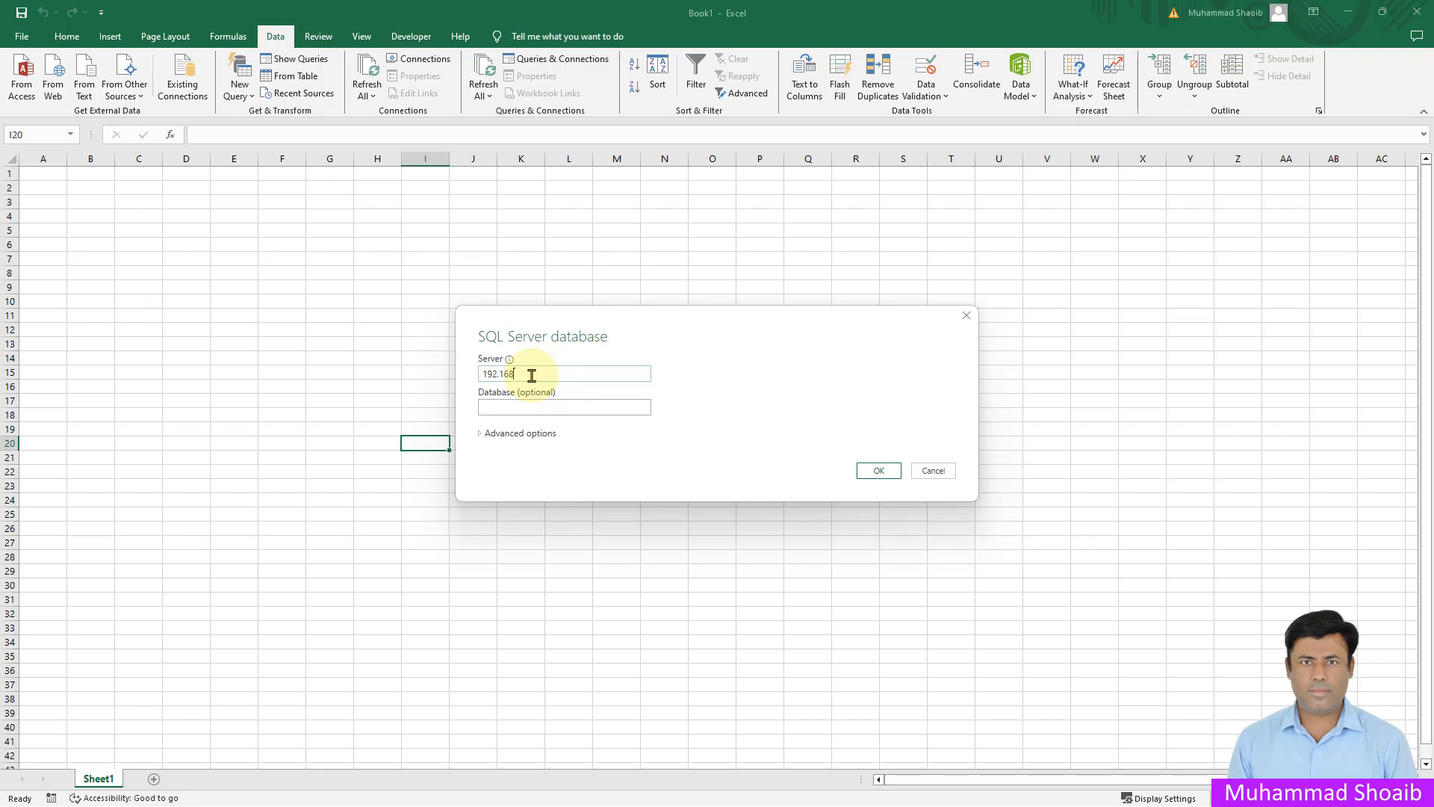
{"action": "type", "text": ".111.32"}
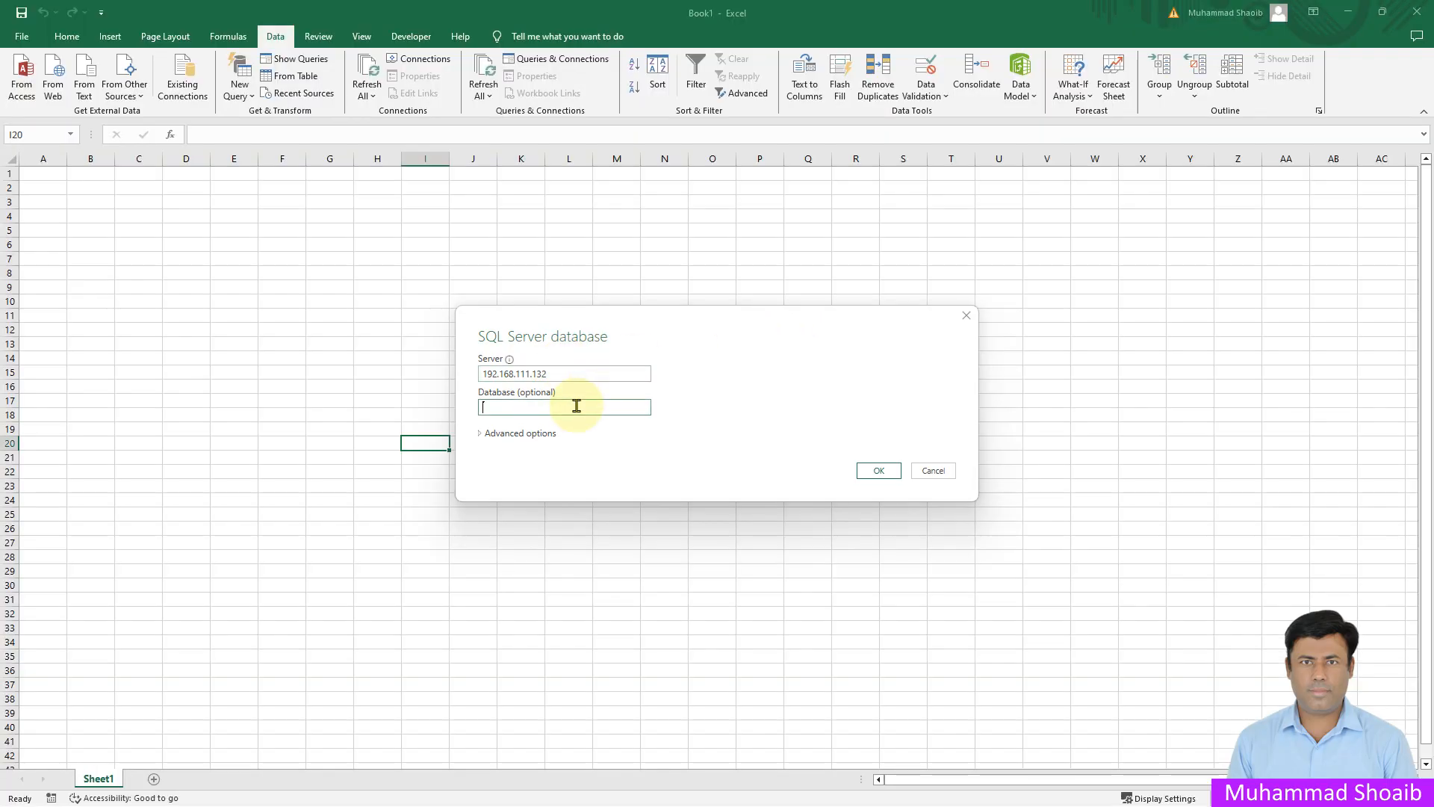
{"action": "left_click", "coordinate": [577, 405]}
{"action": "type", "text": "Wincc"}
{"action": "left_click", "coordinate": [859, 471]}
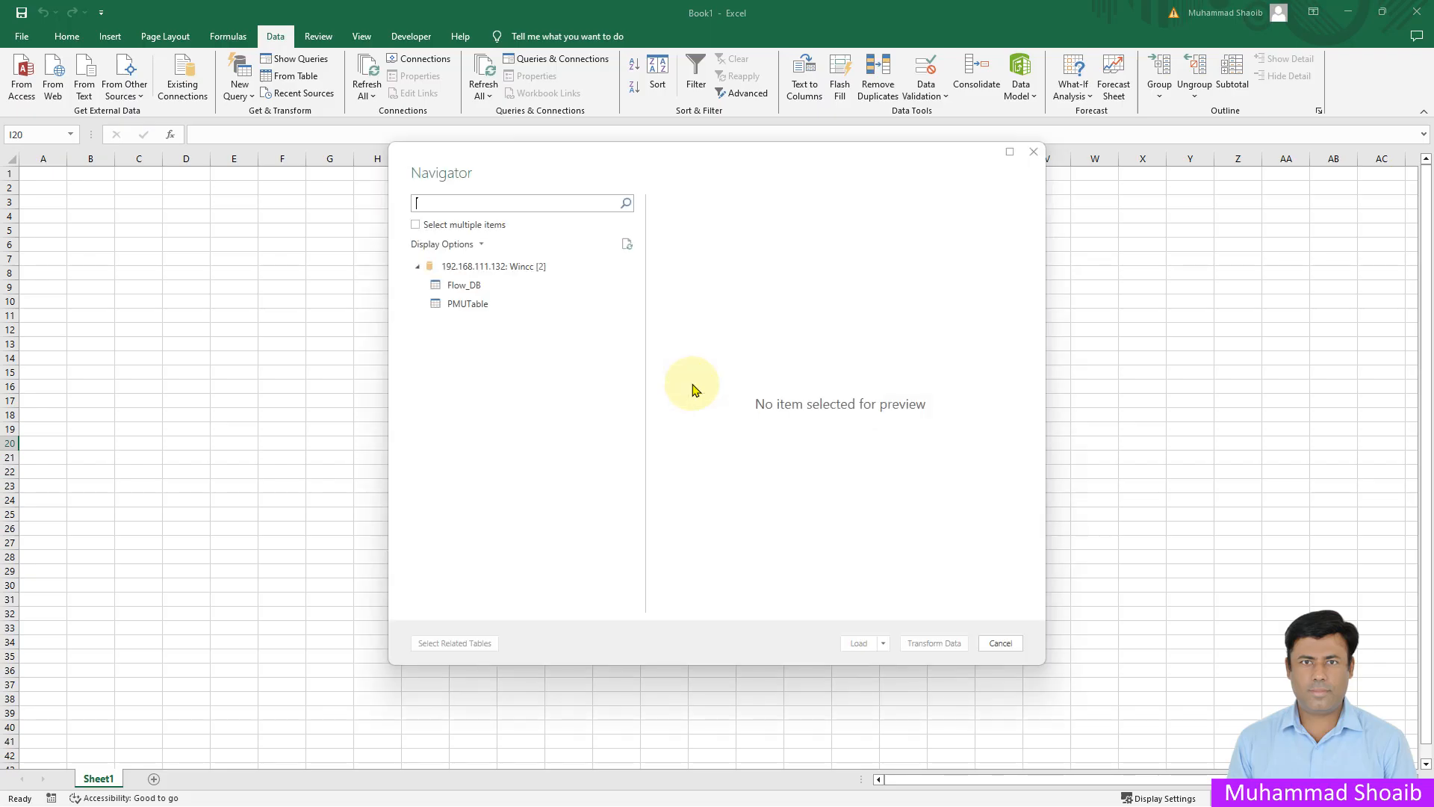
Open the Flow_DB table for transformation in Power Query Editor and change the _VALUE column's data type to Whole Number
{"action": "left_click", "coordinate": [473, 288]}
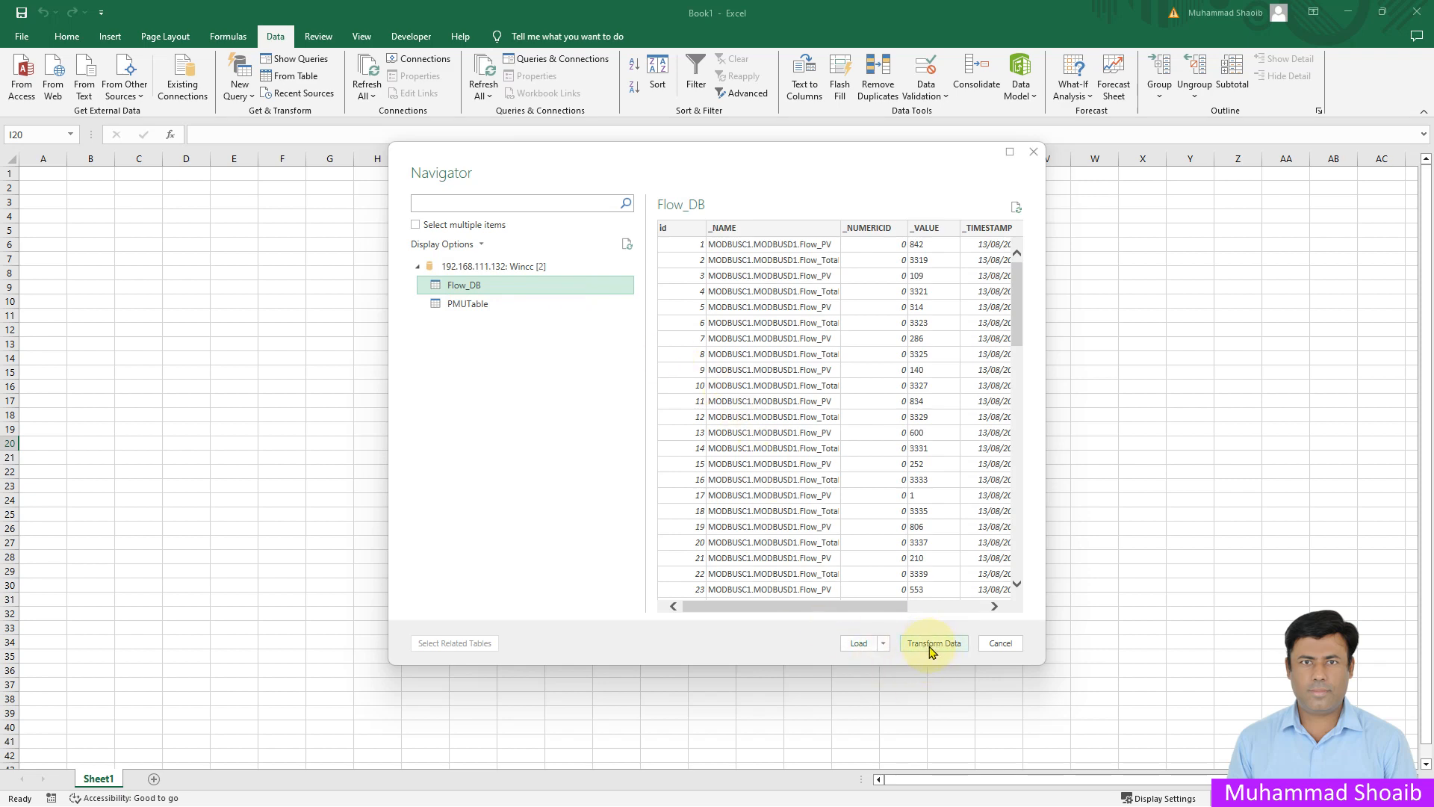
{"action": "left_click", "coordinate": [932, 646]}
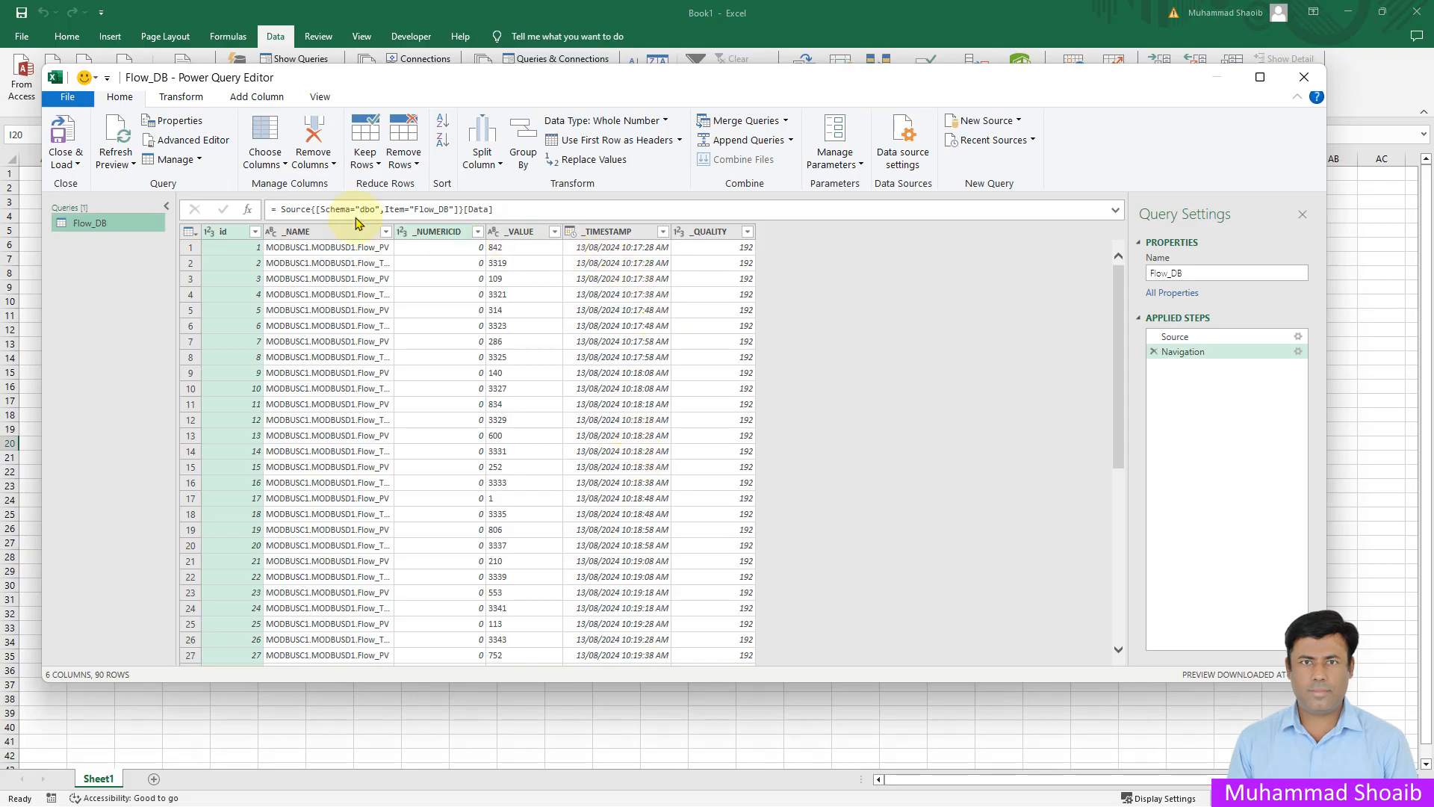
{"action": "left_click", "coordinate": [181, 99]}
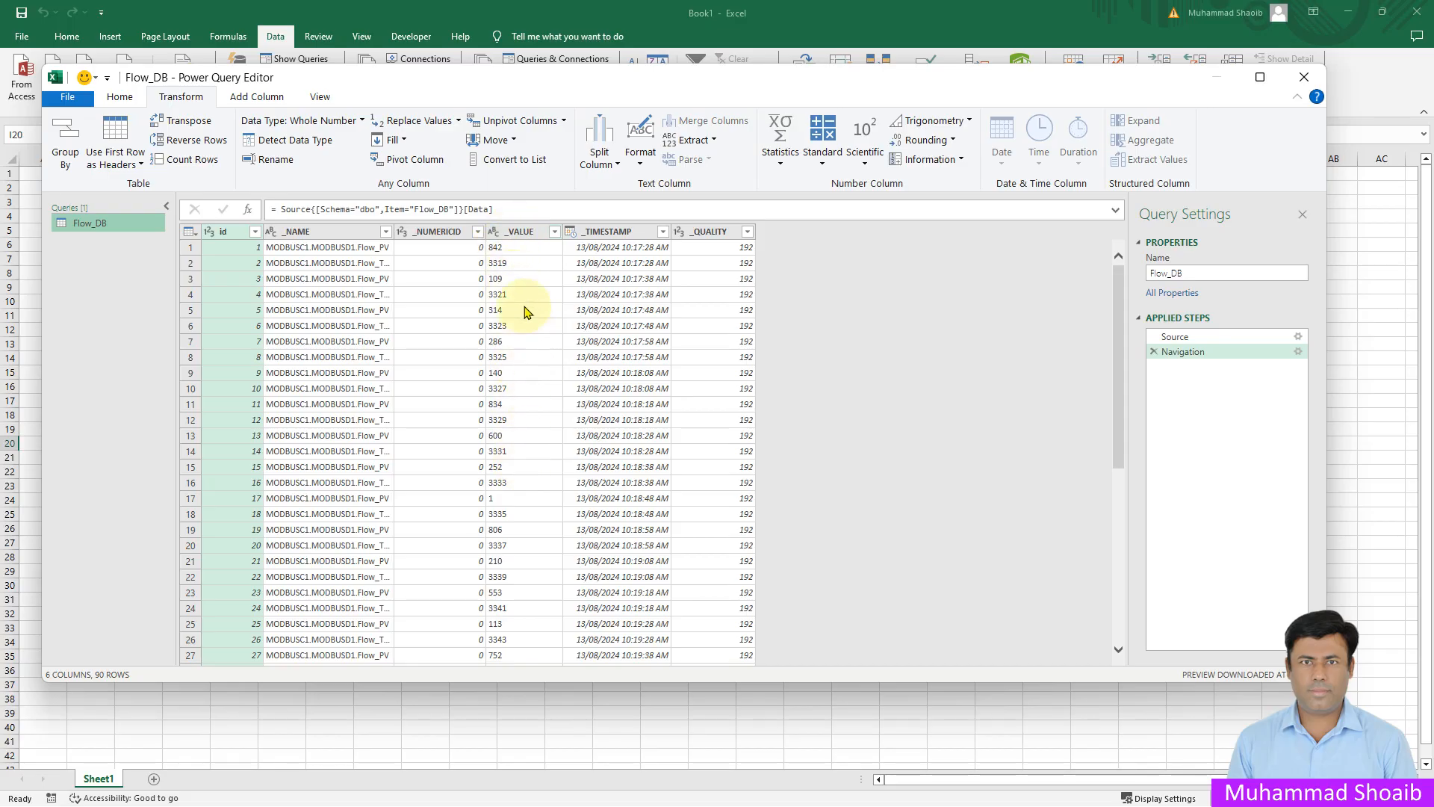
{"action": "left_click", "coordinate": [497, 238]}
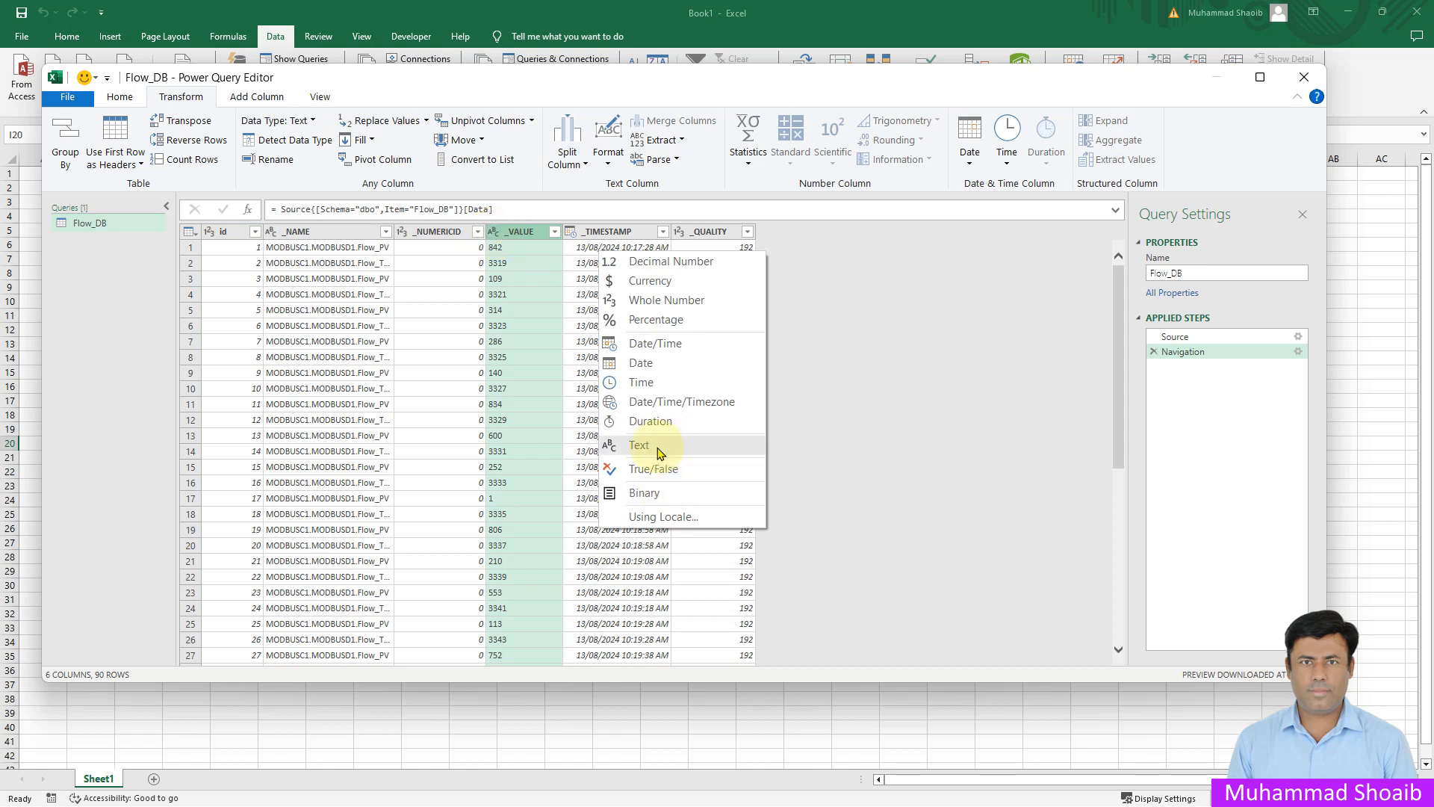
{"action": "left_click", "coordinate": [672, 301]}
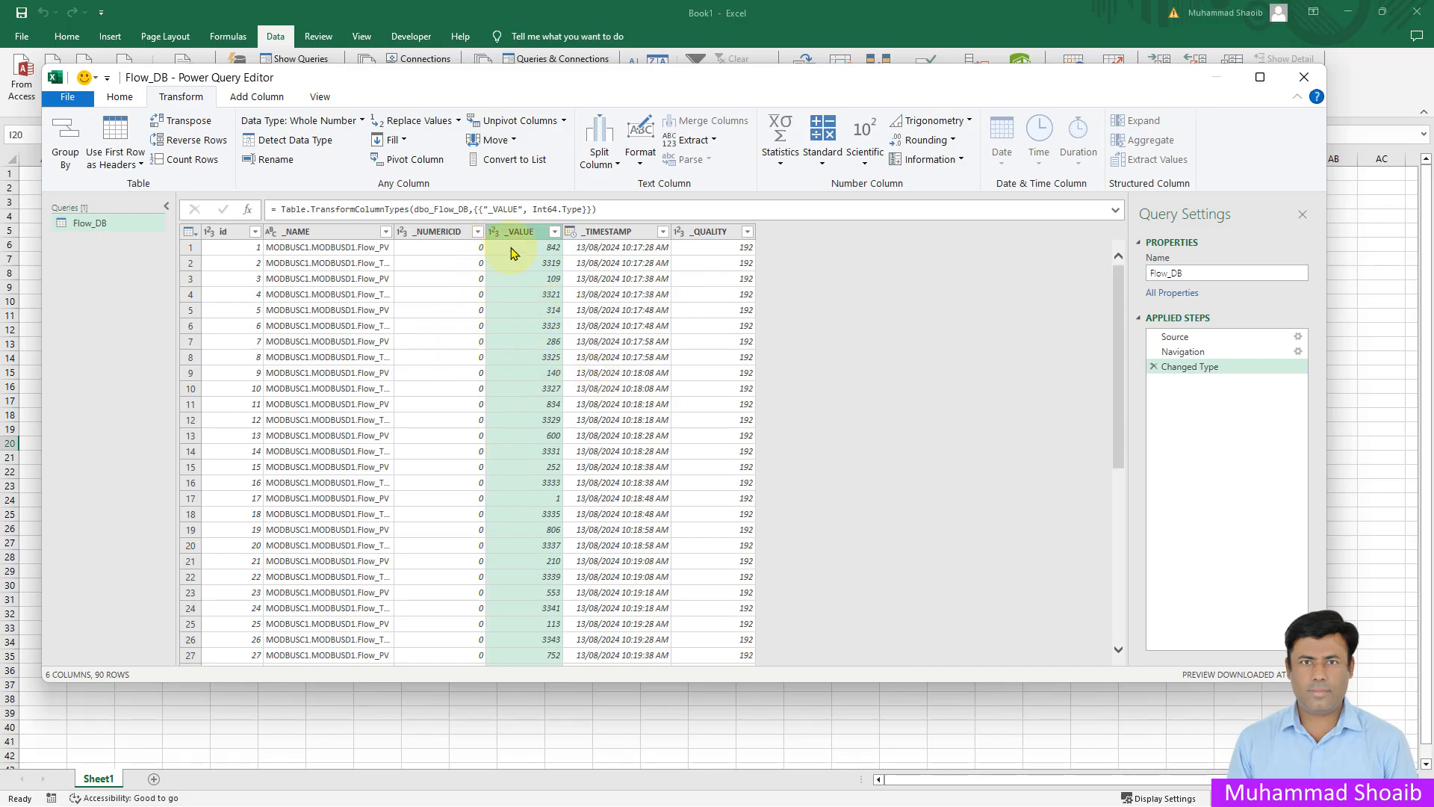
Pivot the _NAME column using _VALUE as the values column
{"action": "left_click", "coordinate": [457, 264]}
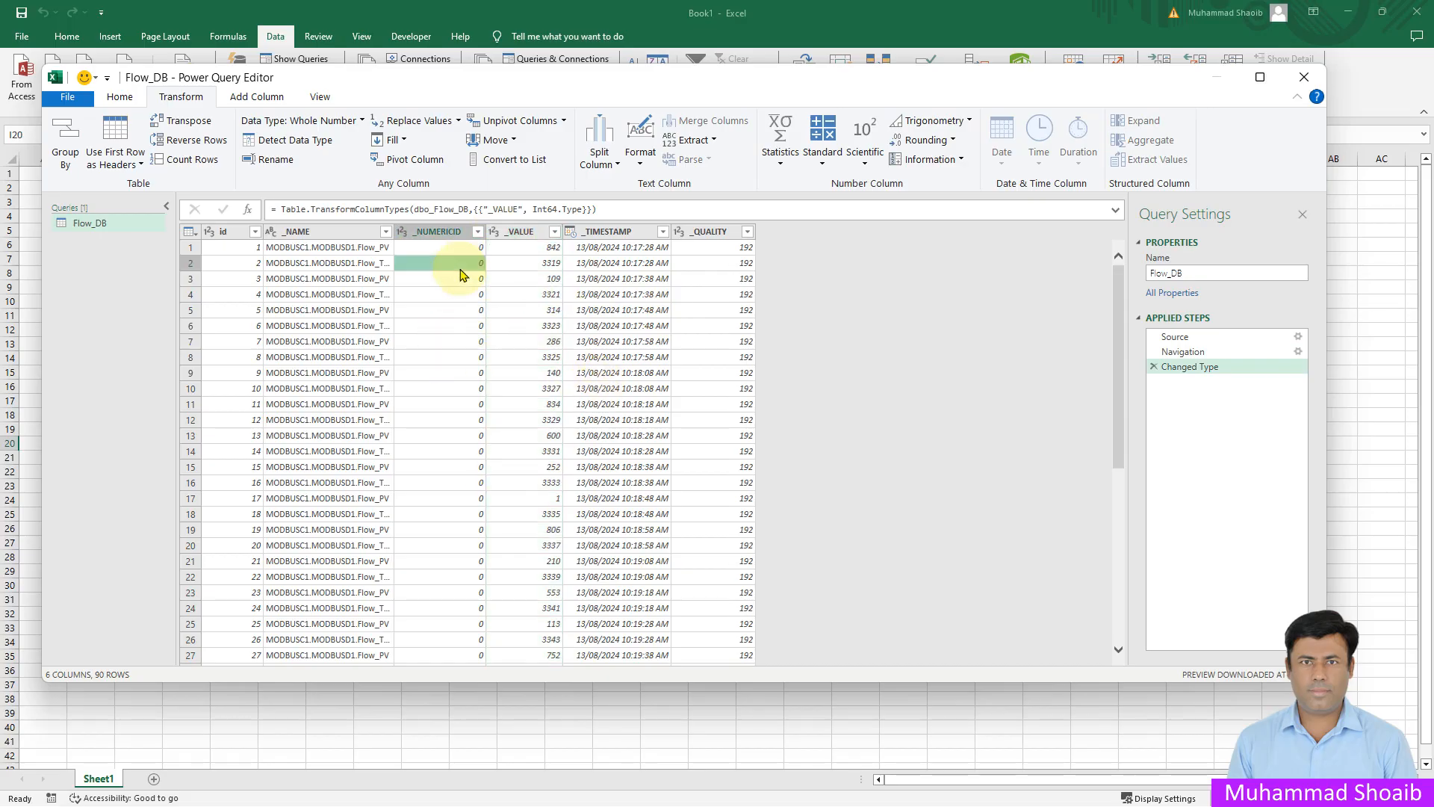
{"action": "left_click", "coordinate": [347, 233]}
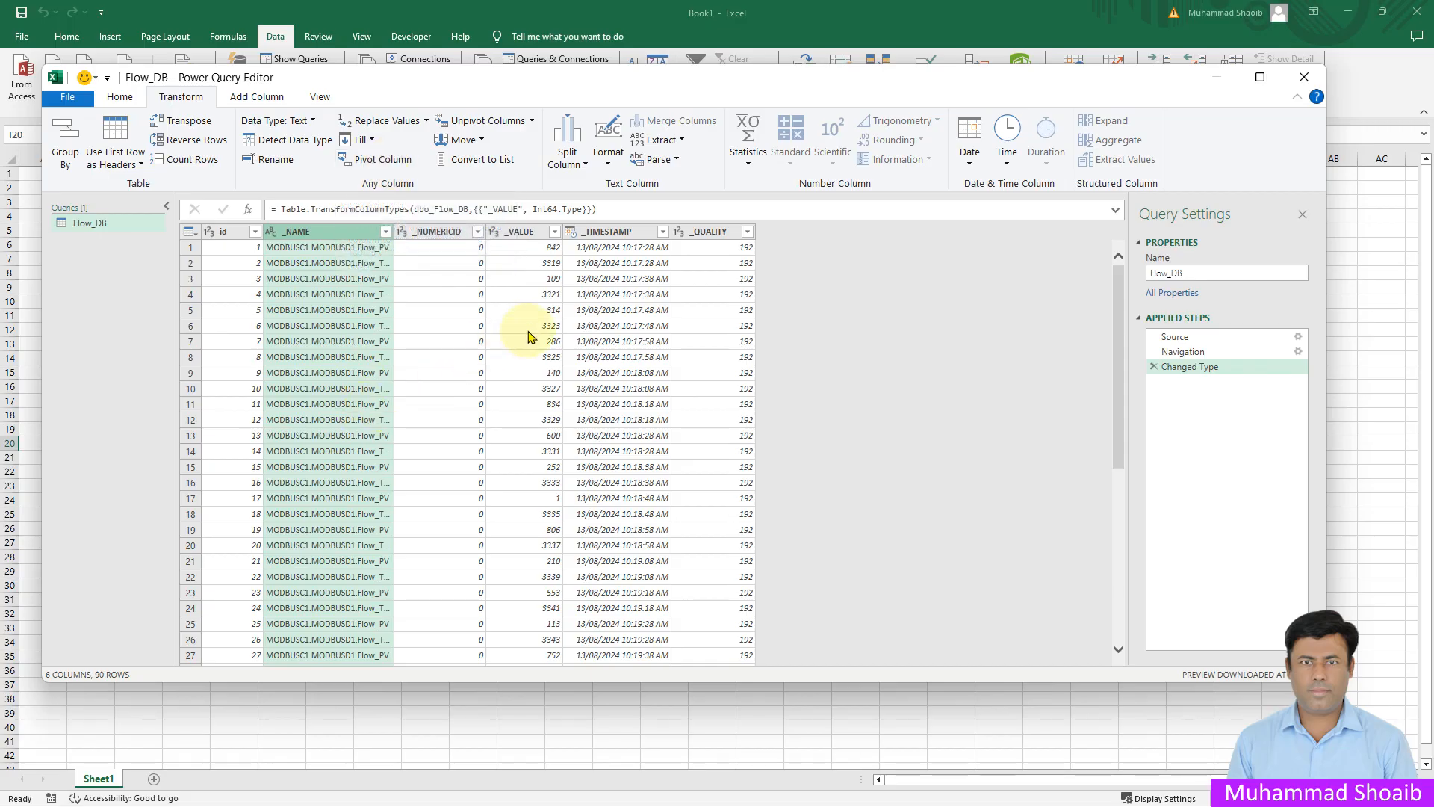
{"action": "left_click", "coordinate": [383, 161]}
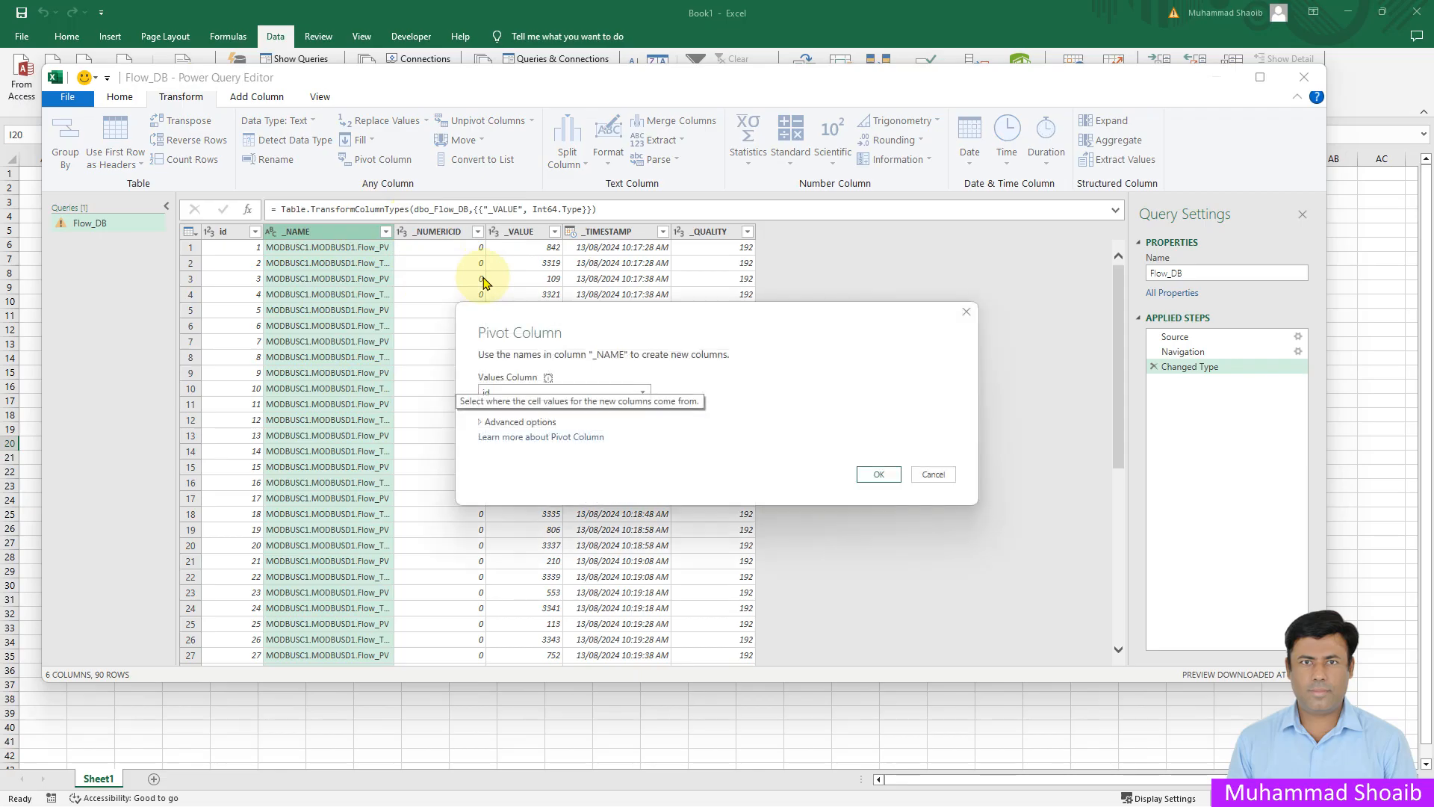
{"action": "left_click", "coordinate": [640, 394]}
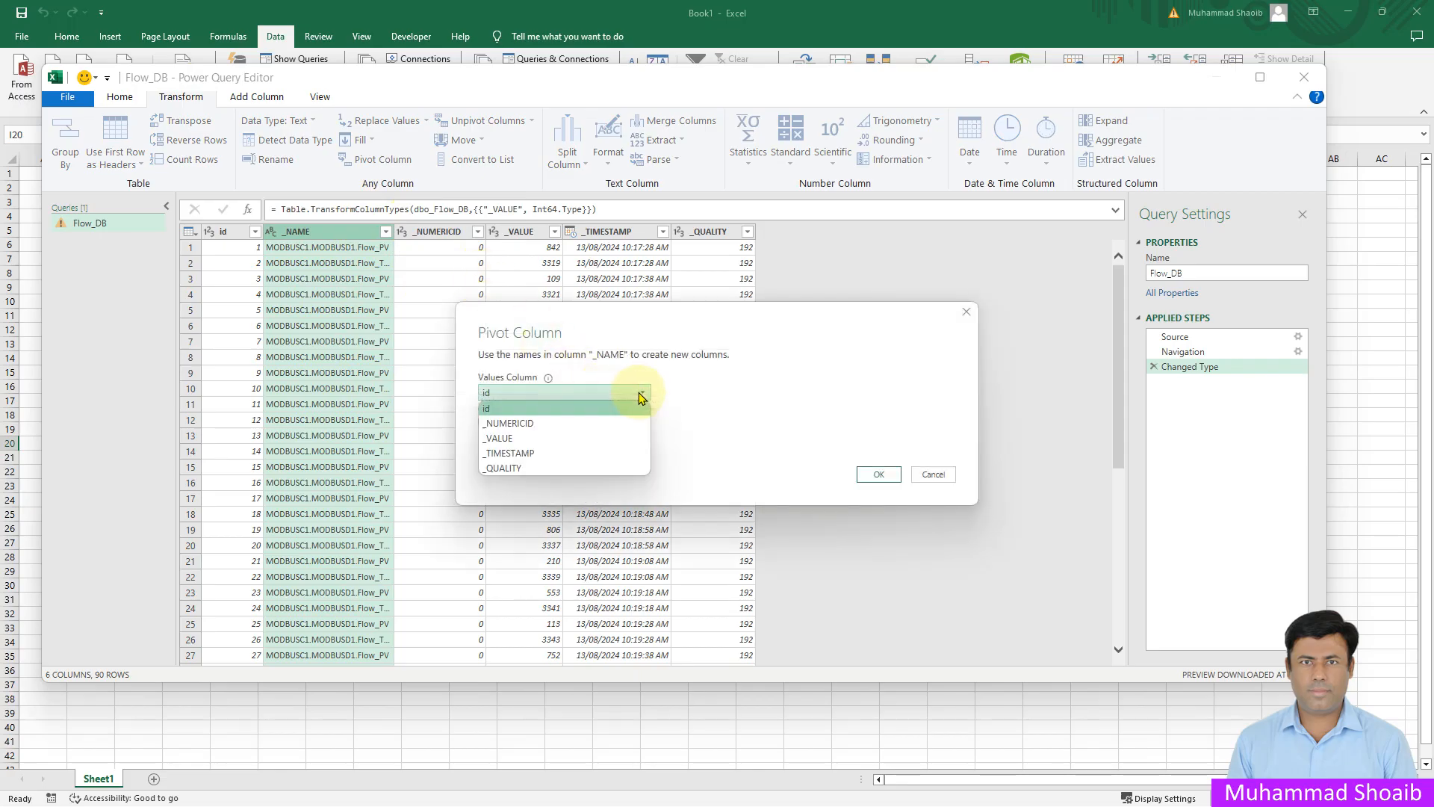
{"action": "left_click", "coordinate": [524, 439]}
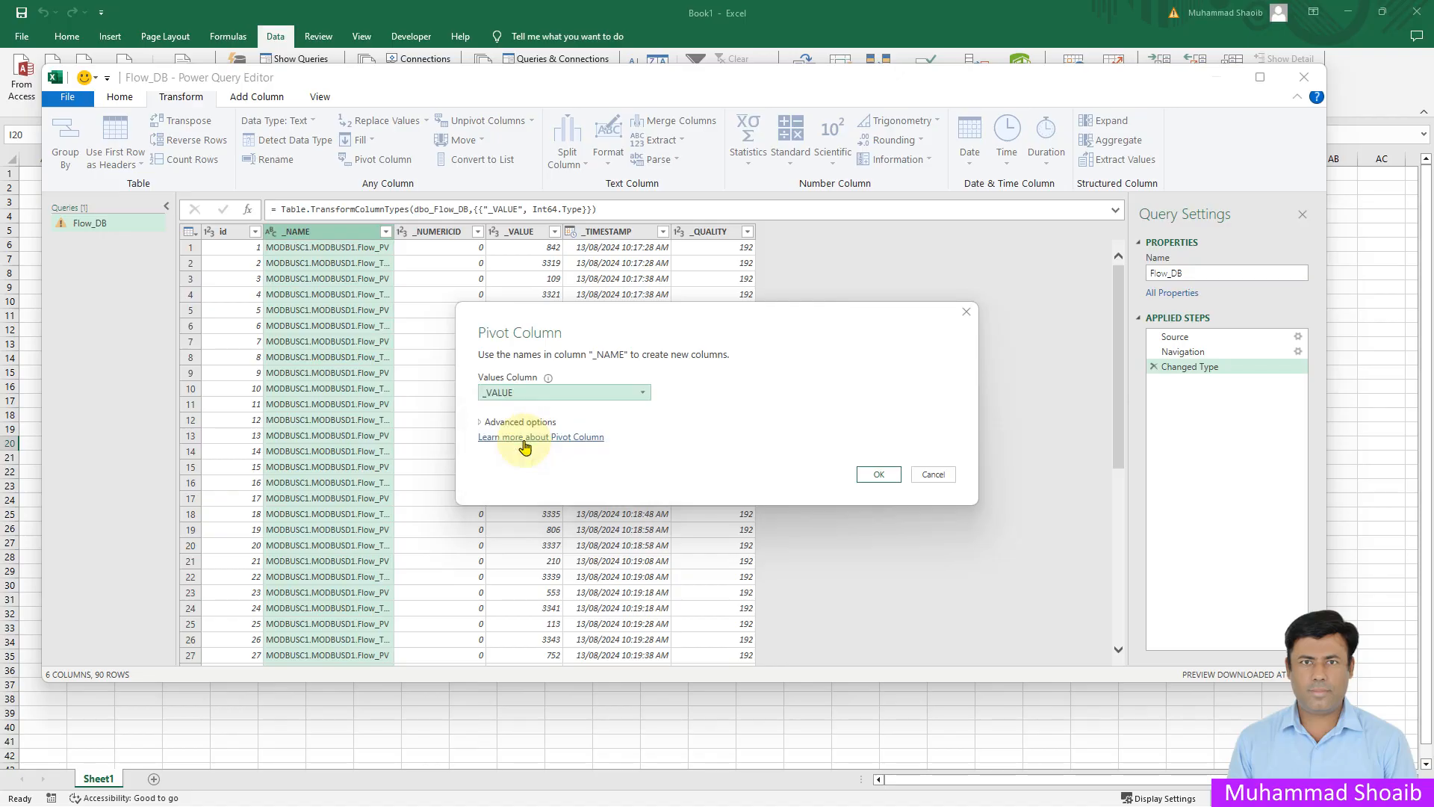
{"action": "left_click", "coordinate": [879, 476]}
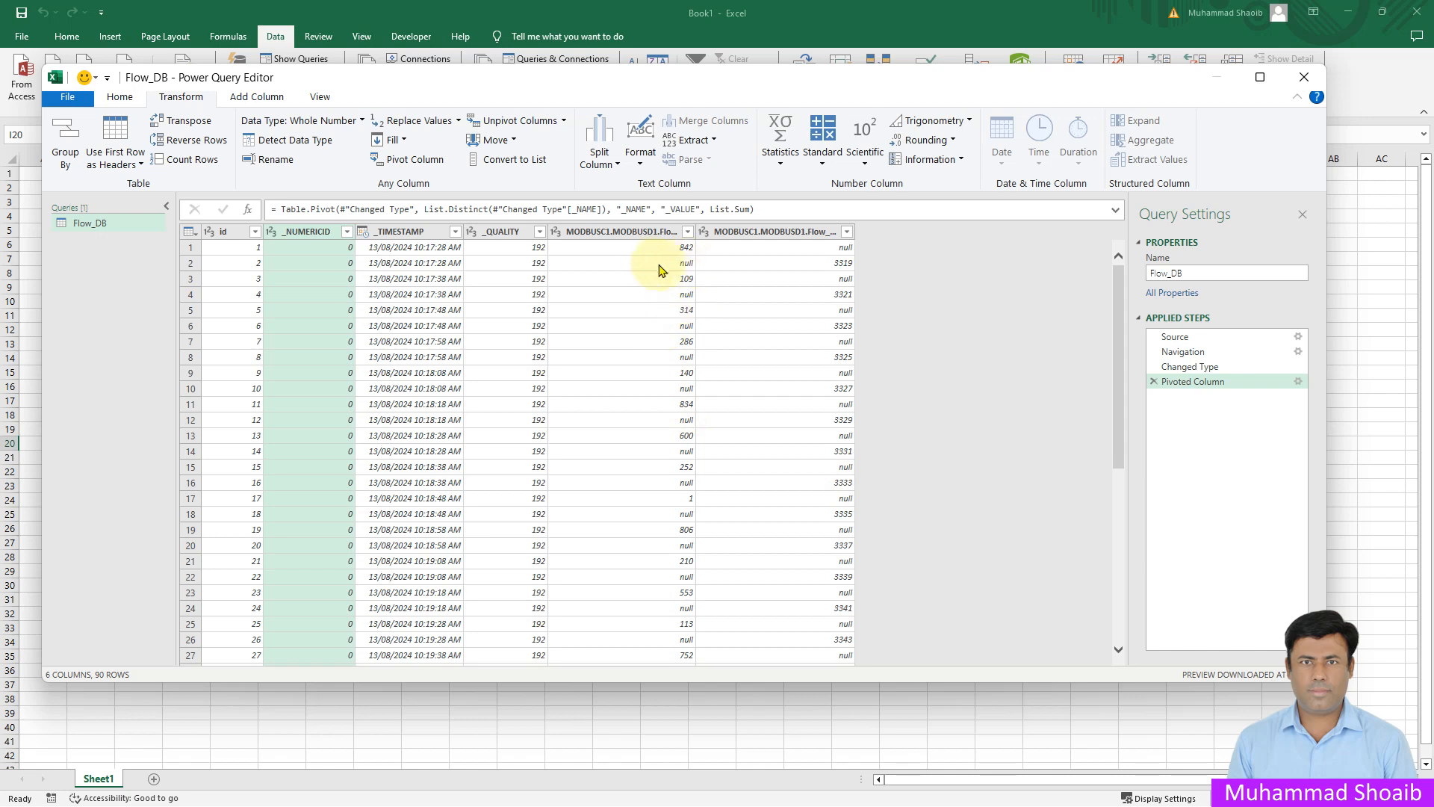
Widen the pivoted Flow_PV and Flow_Total columns to fit their headings, and close and load the query into a worksheet
{"action": "left_click_drag", "start_coordinate": [695, 232], "coordinate": [721, 232]}
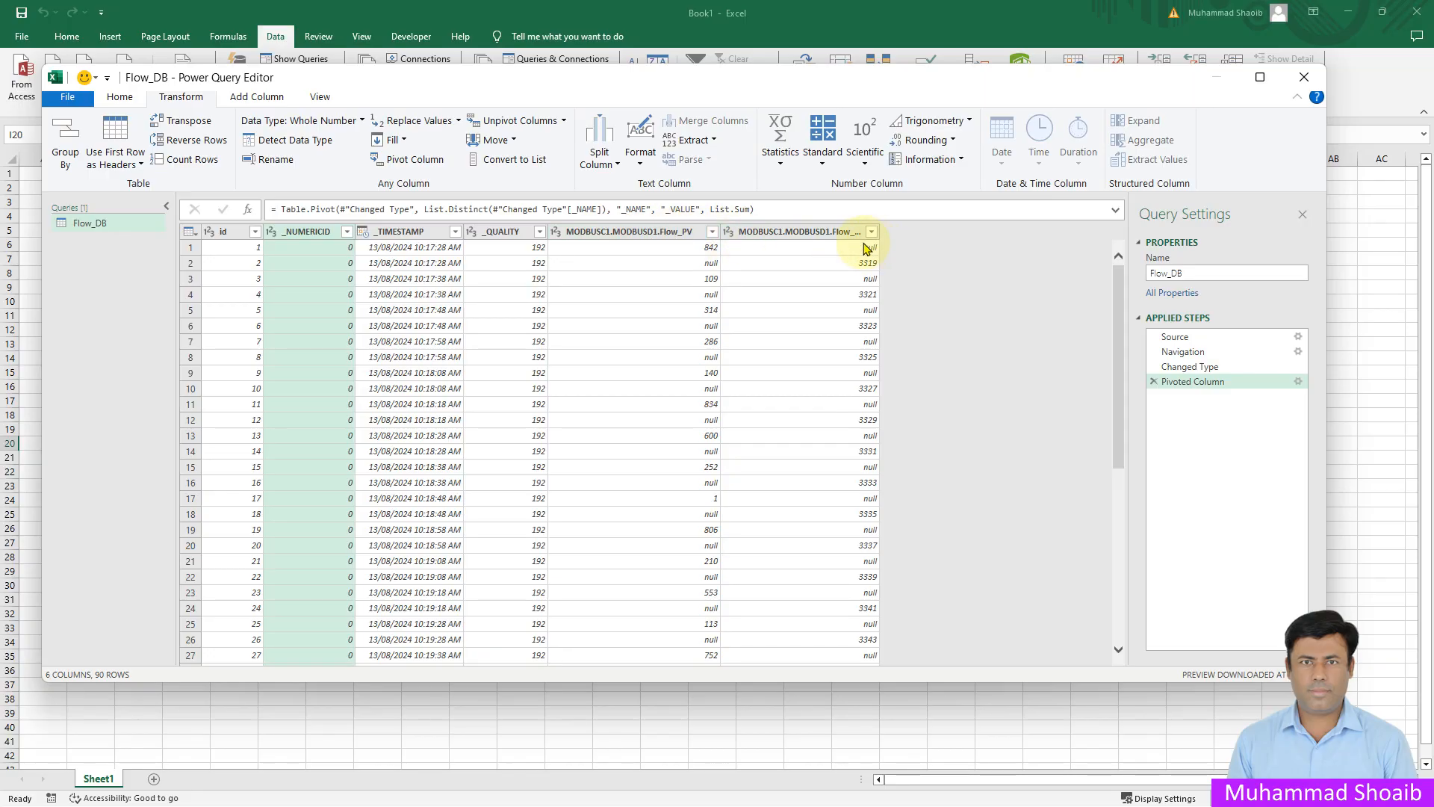
{"action": "left_click_drag", "start_coordinate": [880, 231], "coordinate": [929, 230]}
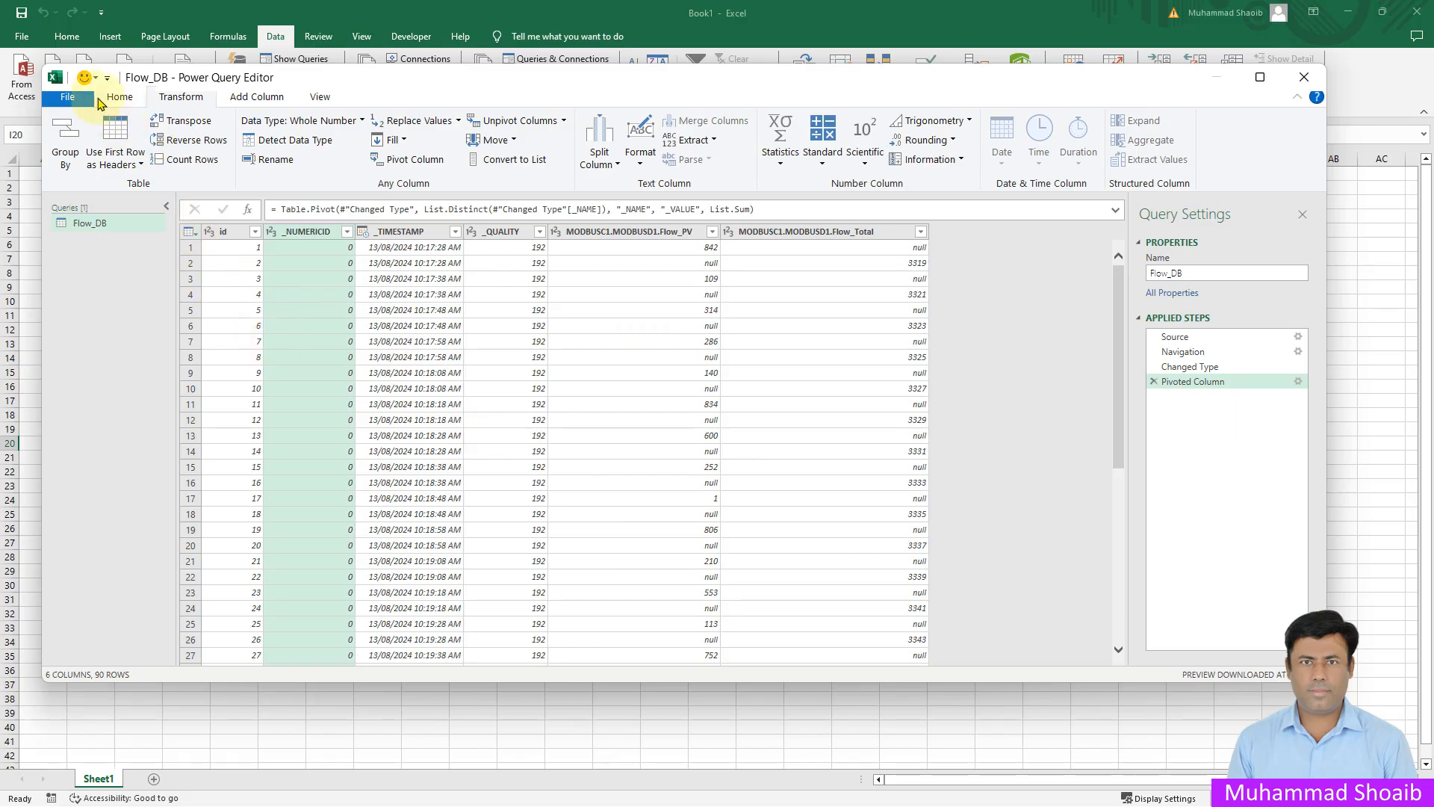
{"action": "left_click", "coordinate": [67, 96]}
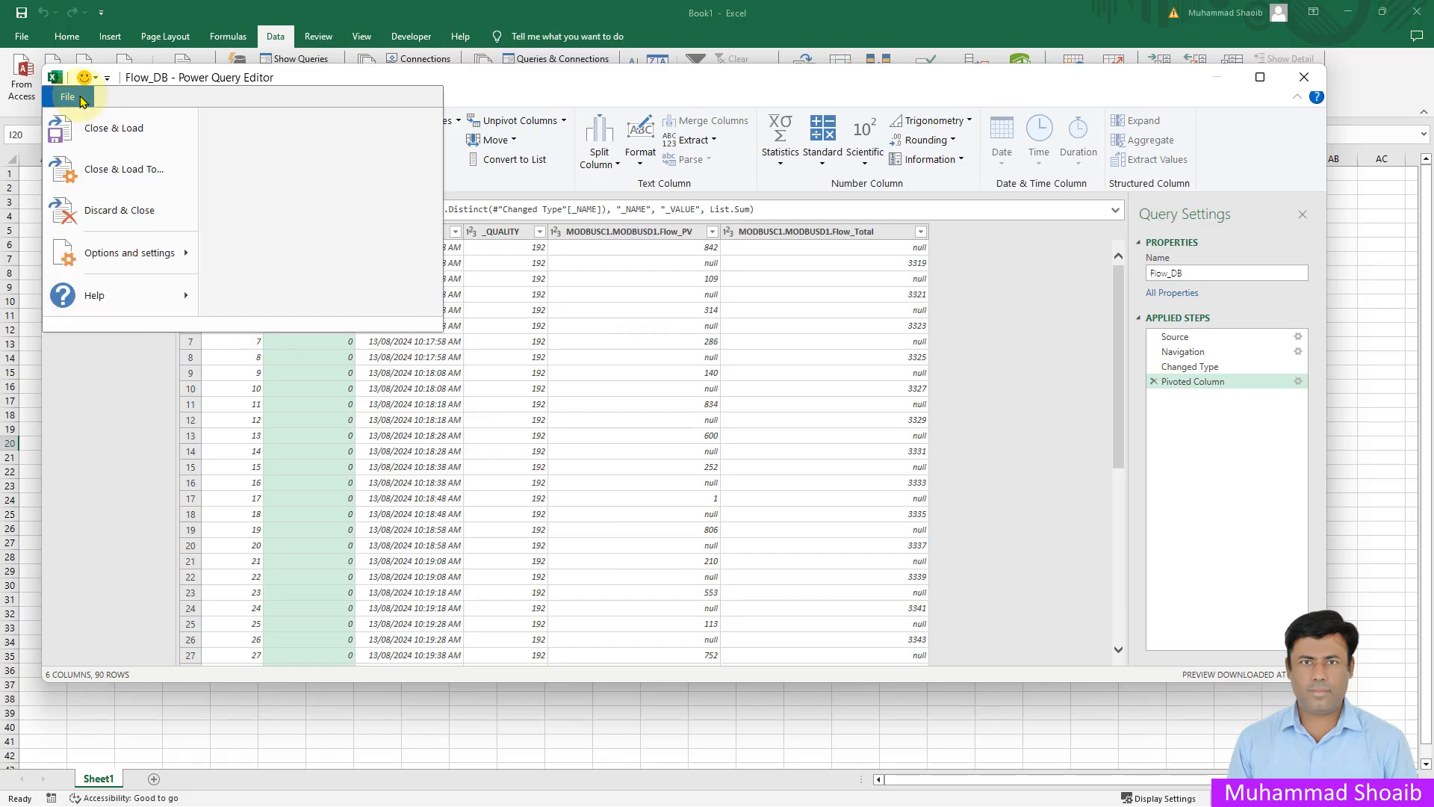
{"action": "left_click", "coordinate": [132, 133]}
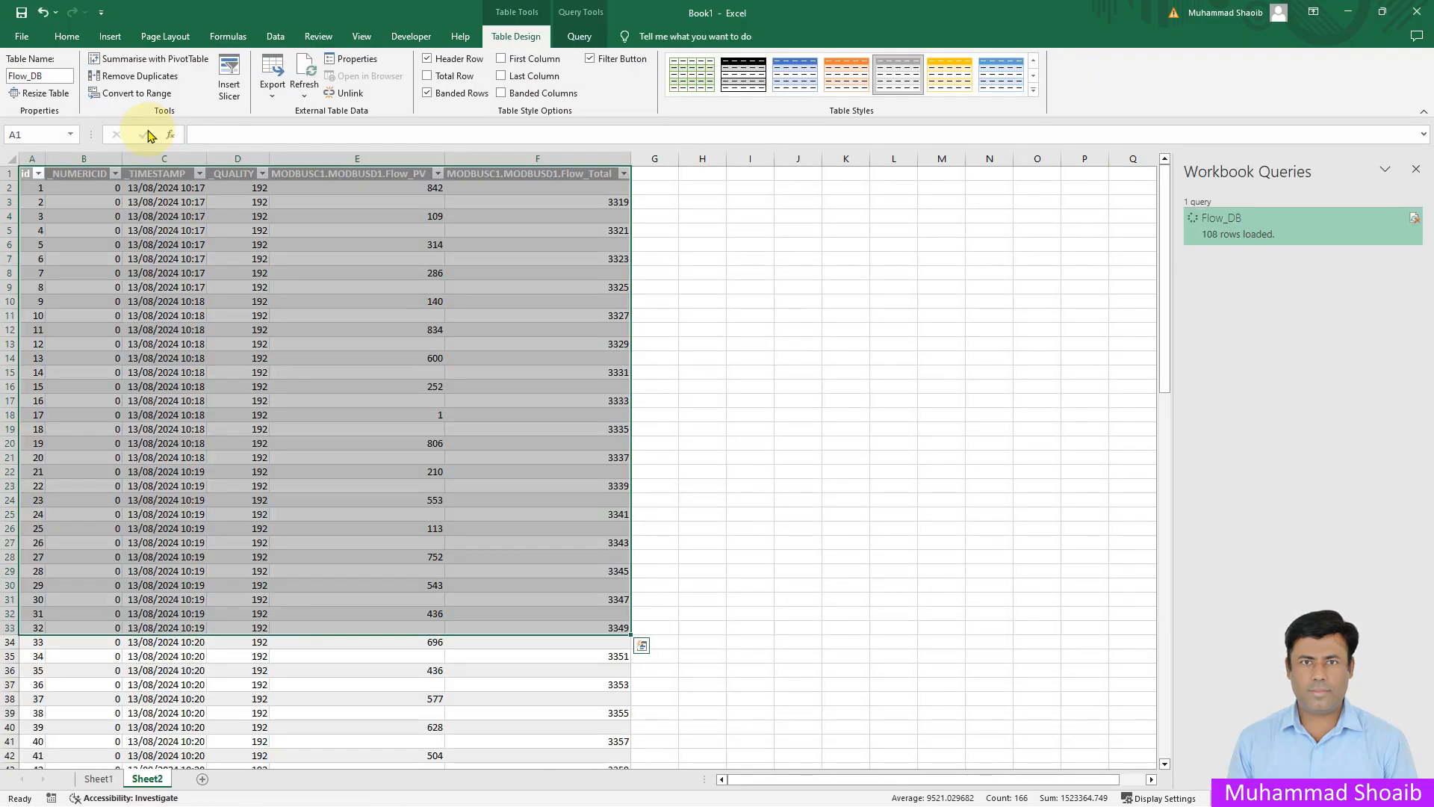
Look over the loaded Flow_DB query's summary and close the Workbook Queries list
{"action": "left_click", "coordinate": [852, 287]}
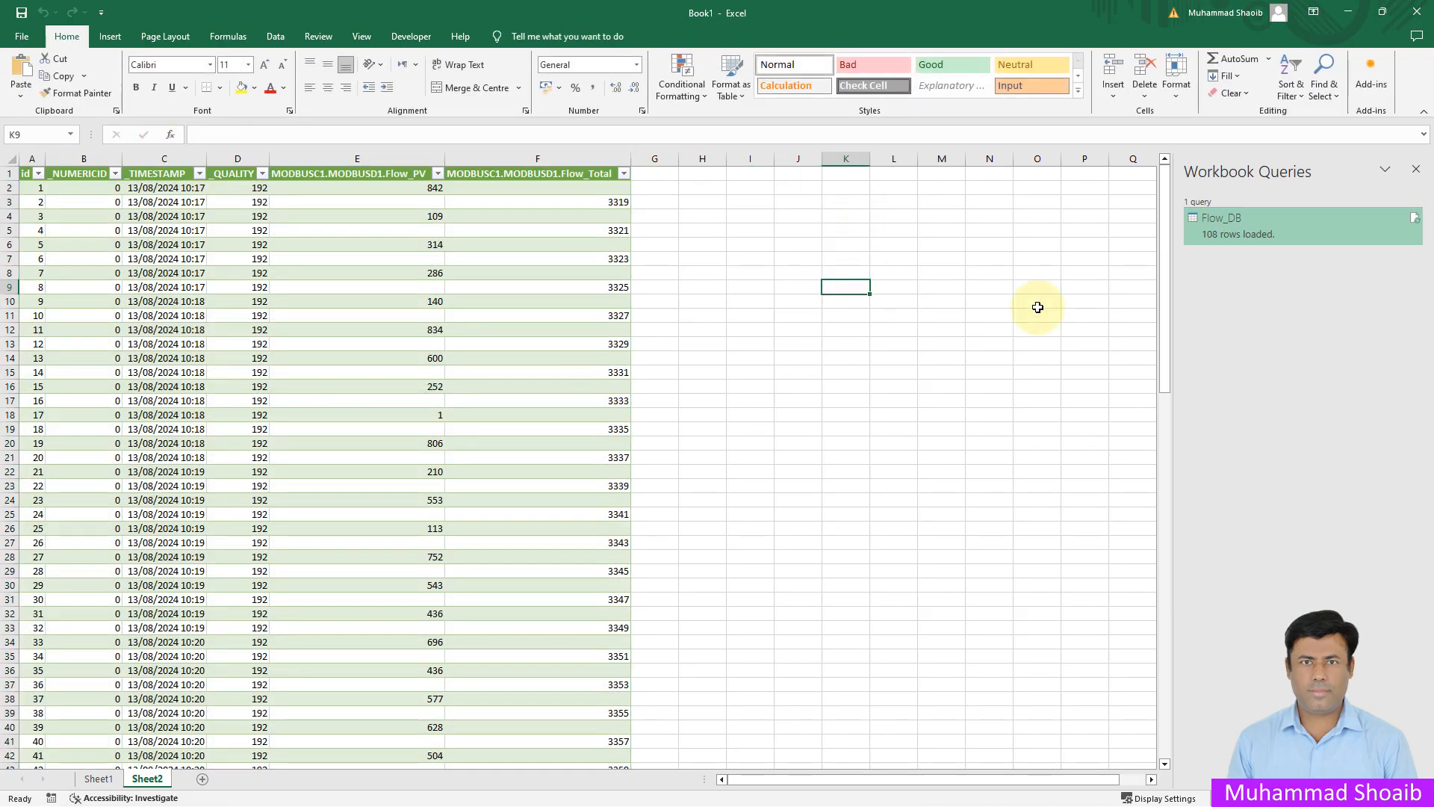
{"action": "mouse_move", "coordinate": [1195, 229]}
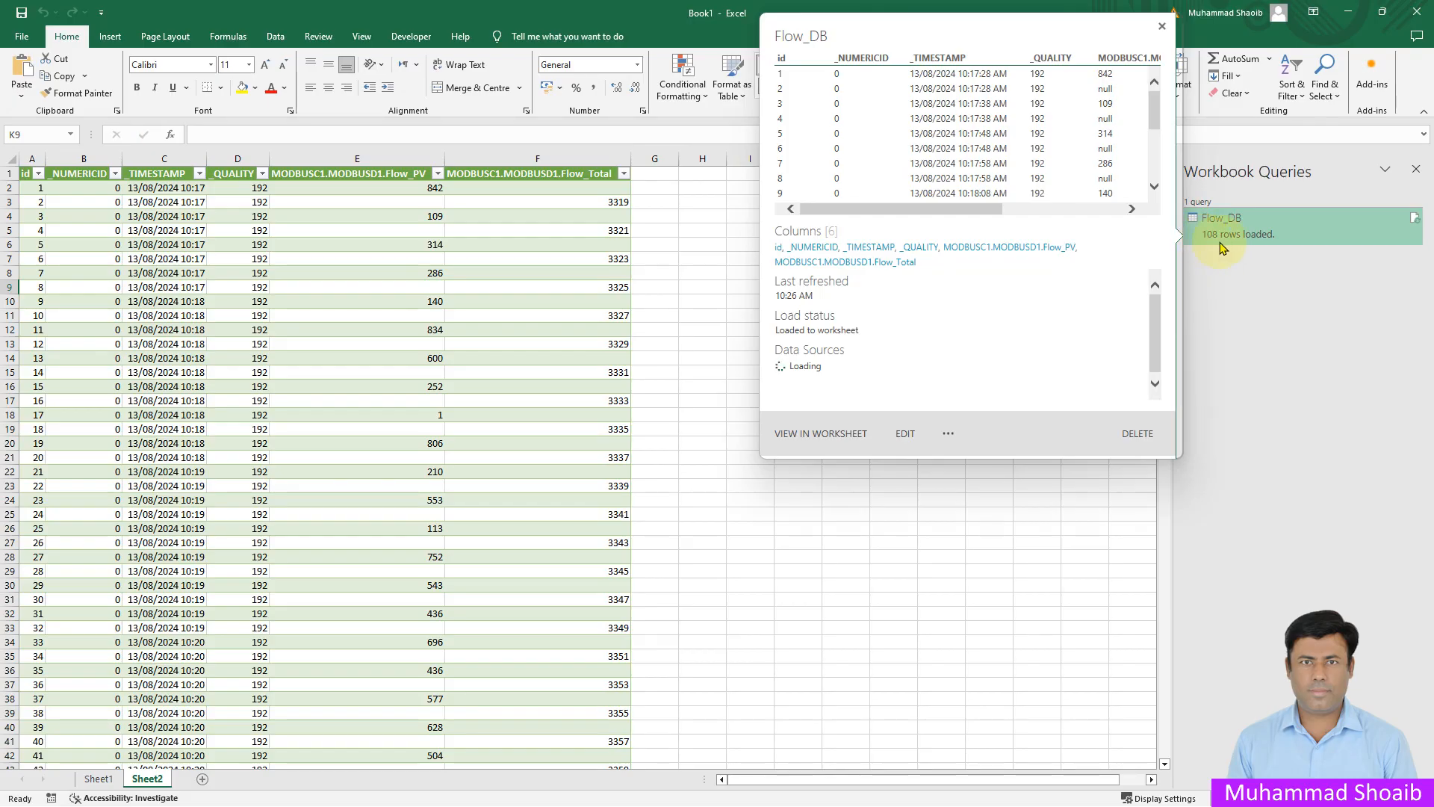
{"action": "left_click", "coordinate": [894, 556]}
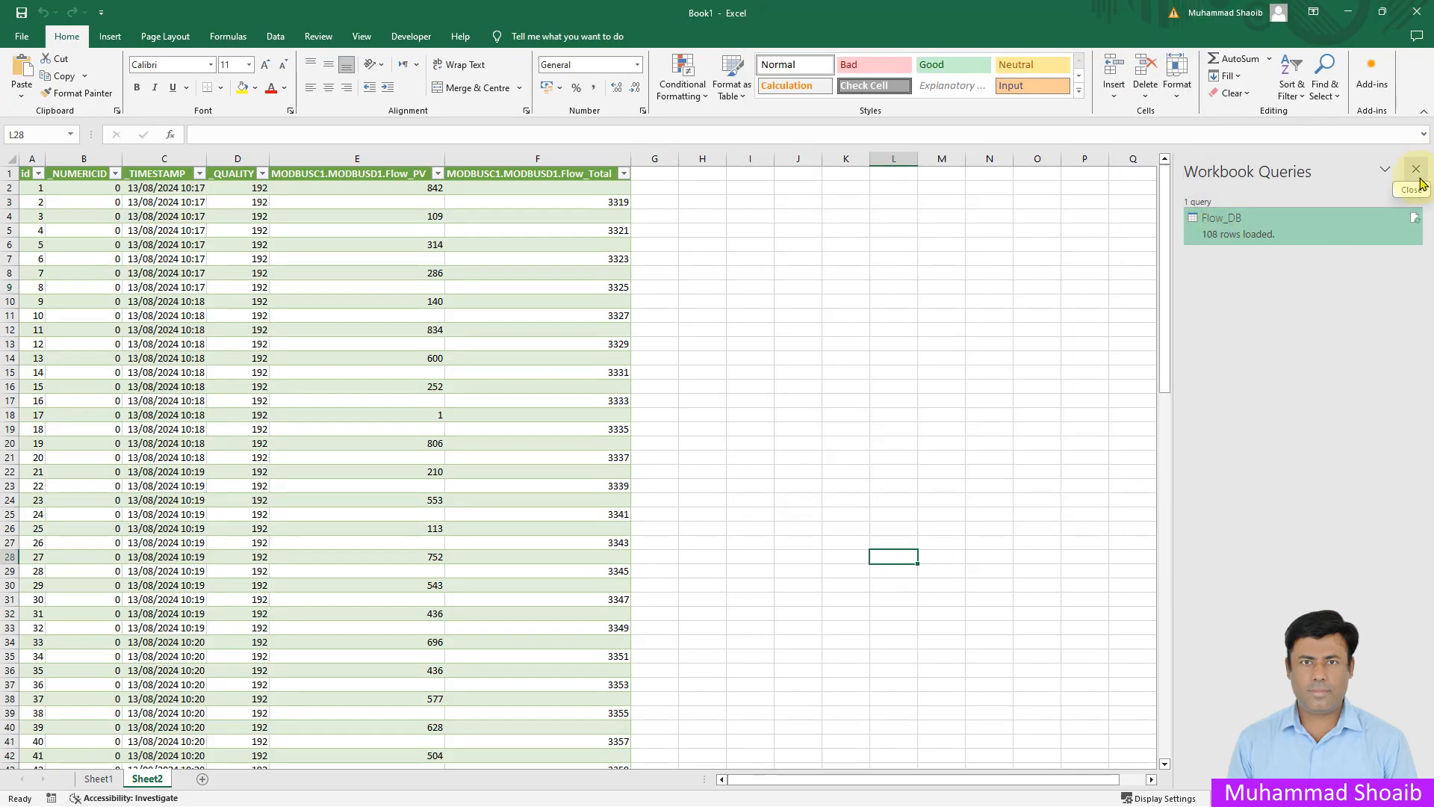
{"action": "left_click", "coordinate": [1416, 170]}
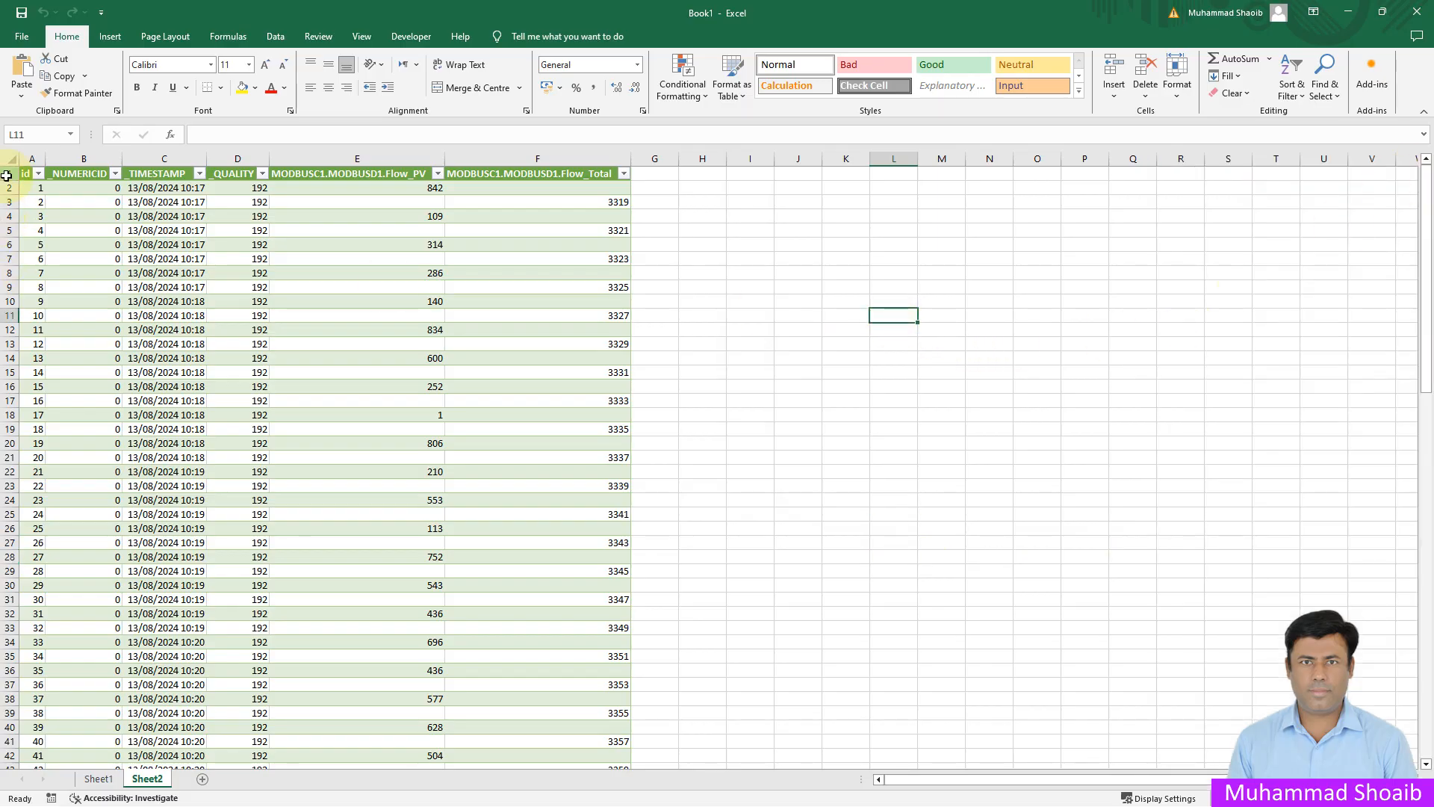
Insert two blank rows above the header row of the Flow_DB table on Sheet2
{"action": "right_click", "coordinate": [9, 173]}
{"action": "left_click", "coordinate": [45, 303]}
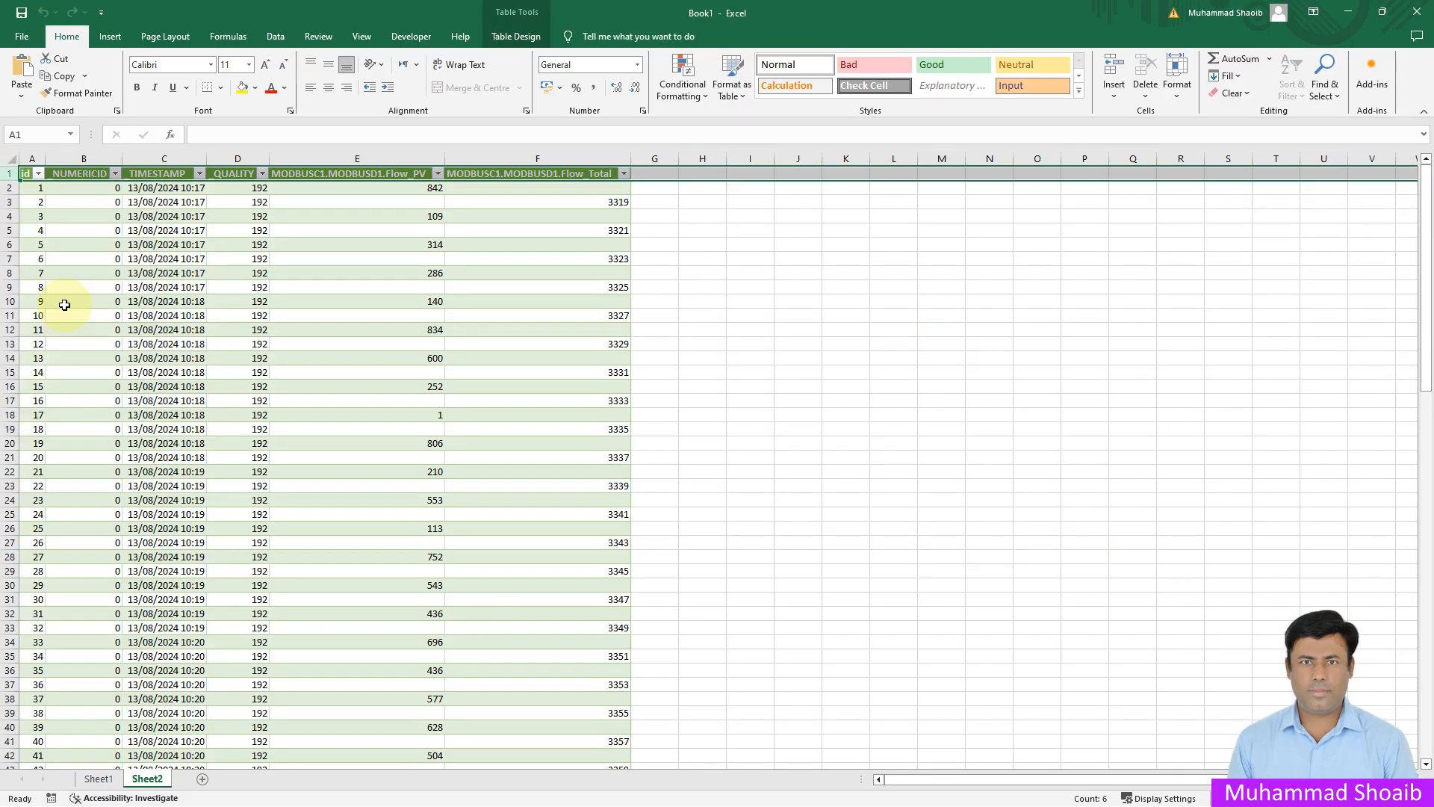
{"action": "right_click", "coordinate": [9, 174]}
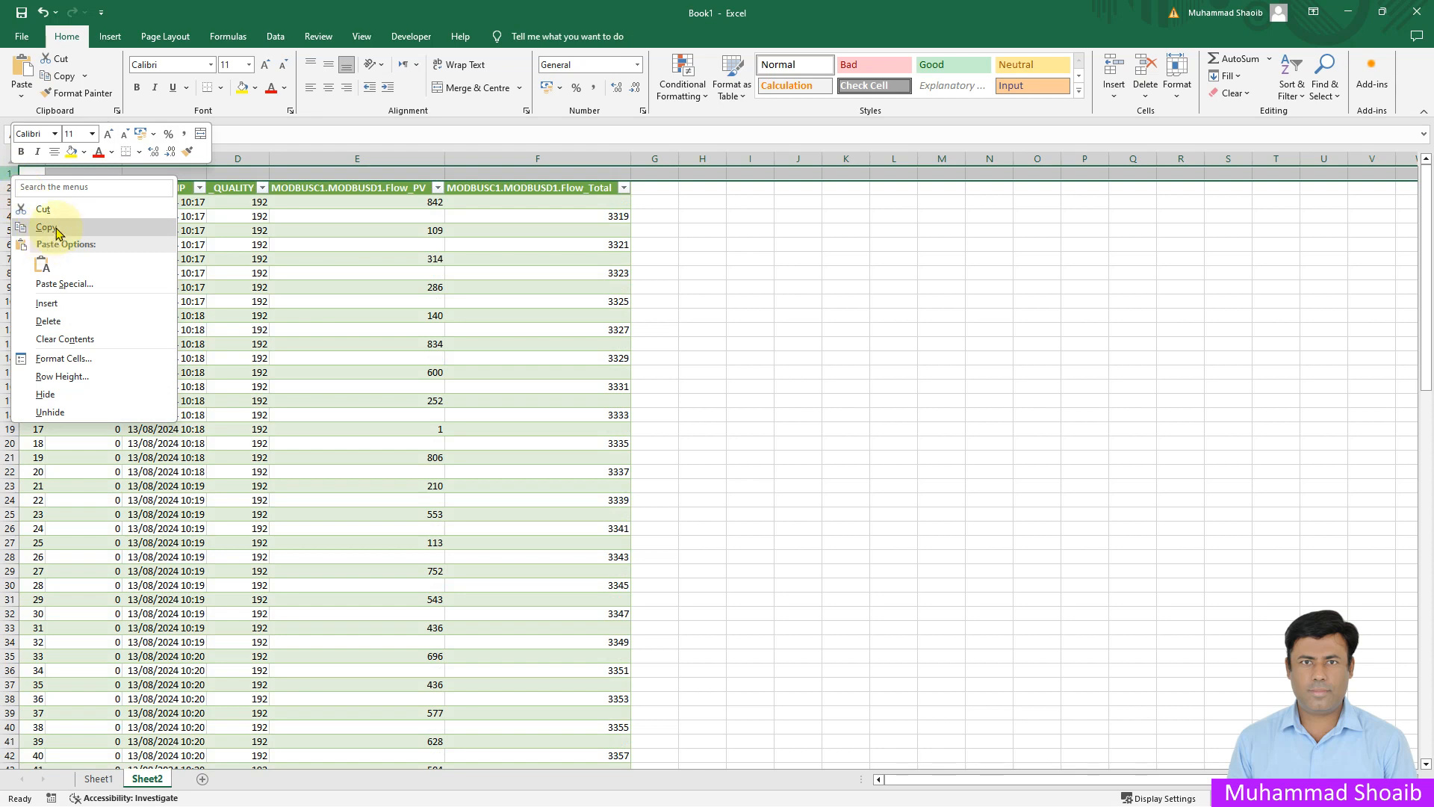
{"action": "left_click", "coordinate": [69, 301]}
{"action": "left_click", "coordinate": [837, 313]}
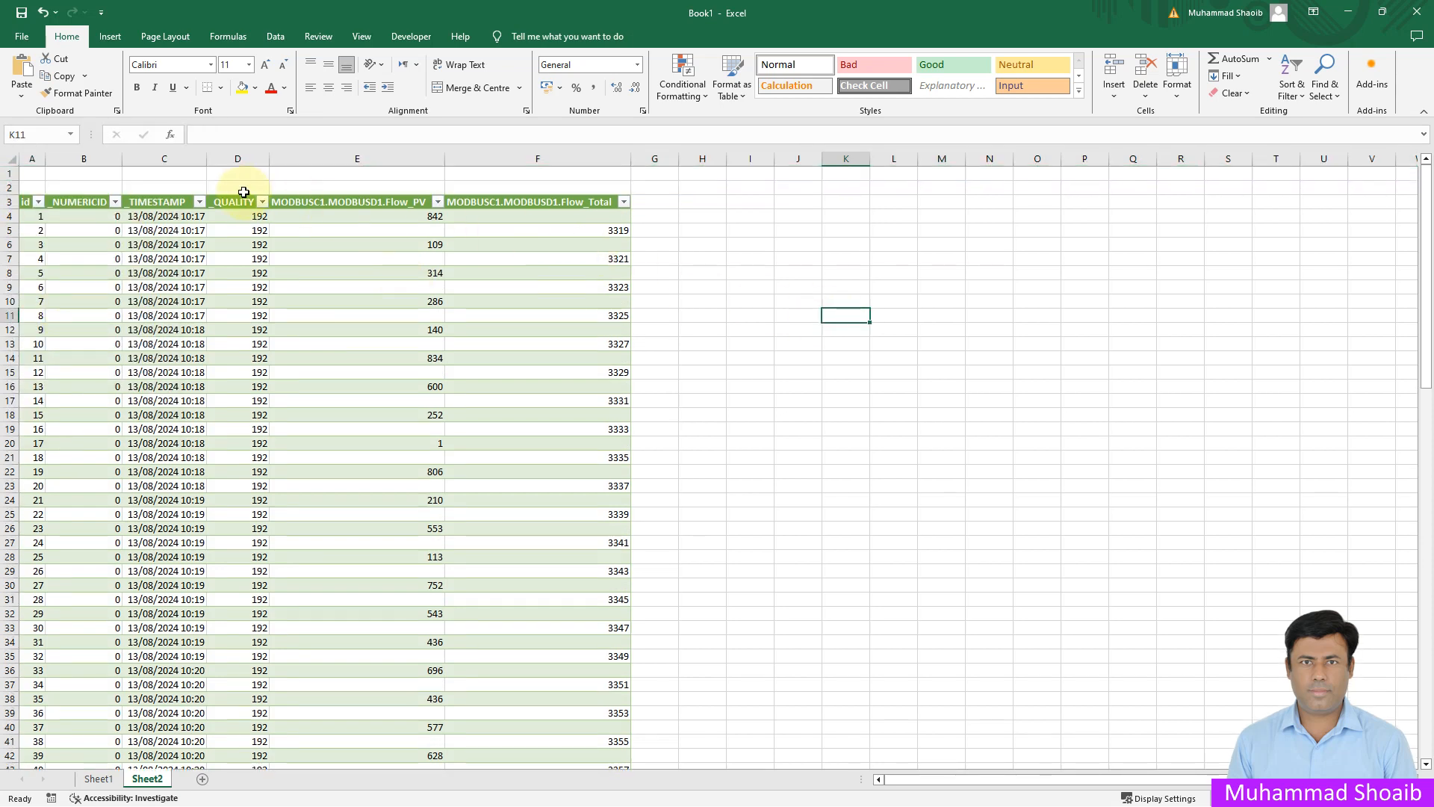
Enter the label Max in row 1 above the TIMESTAMP, Flow_PV and Flow_Total columns (C1, E1 and F1)
{"action": "left_click", "coordinate": [166, 172]}
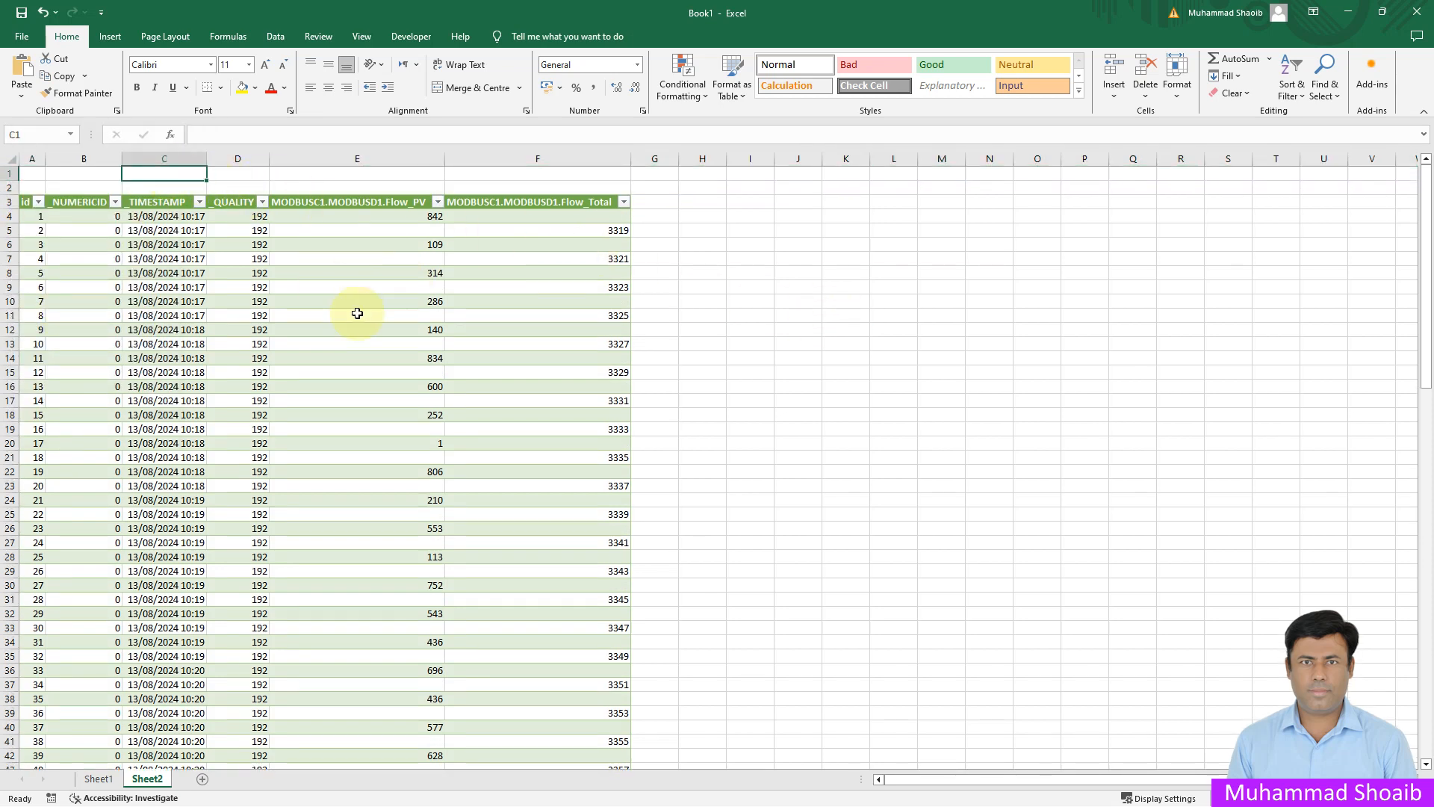
{"action": "type", "text": "Max"}
{"action": "key", "text": "Tab"}
{"action": "key", "text": "Tab"}
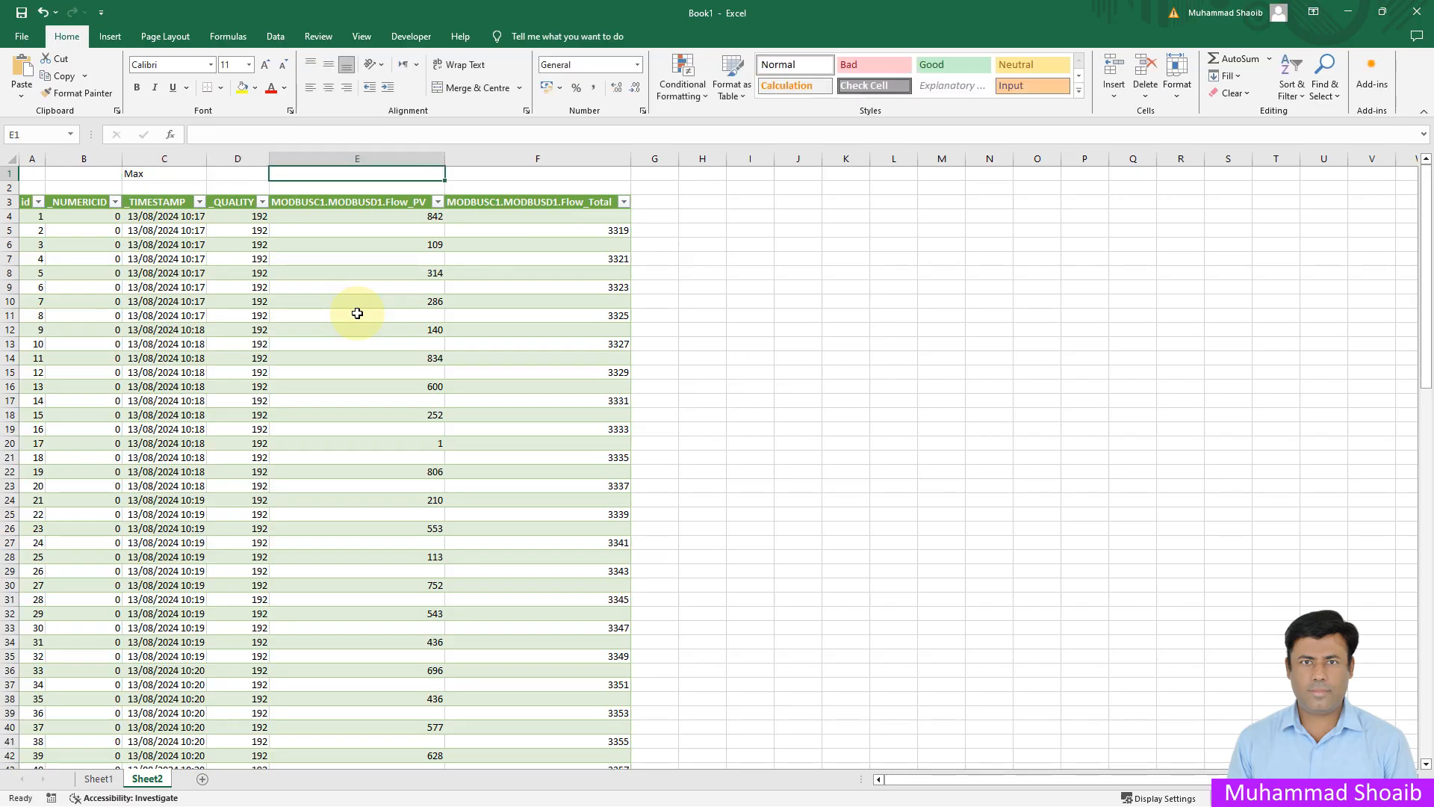
{"action": "type", "text": "Max"}
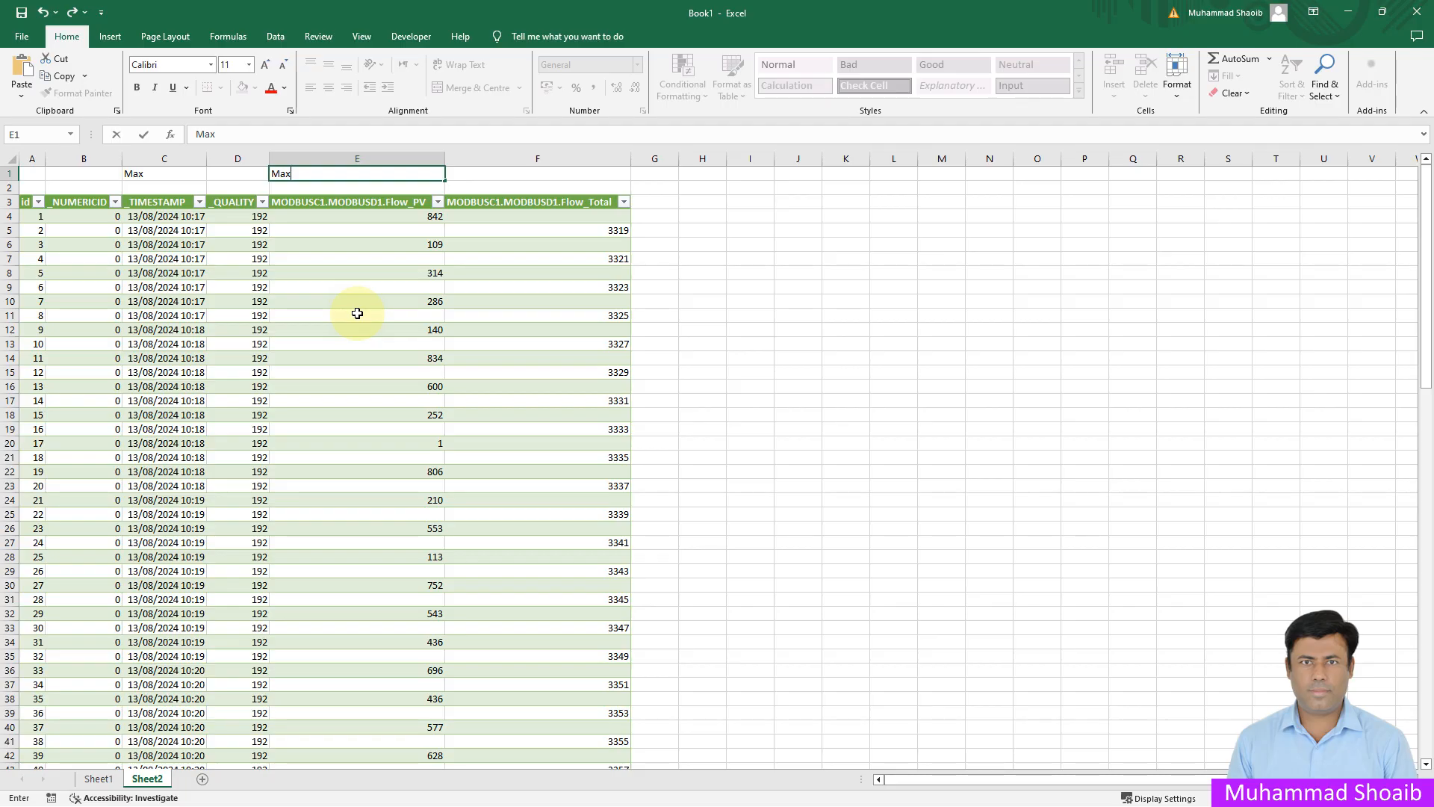
{"action": "key", "text": "Tab"}
{"action": "type", "text": "ma"}
{"action": "key", "text": "BackSpace"}
{"action": "key", "text": "BackSpace"}
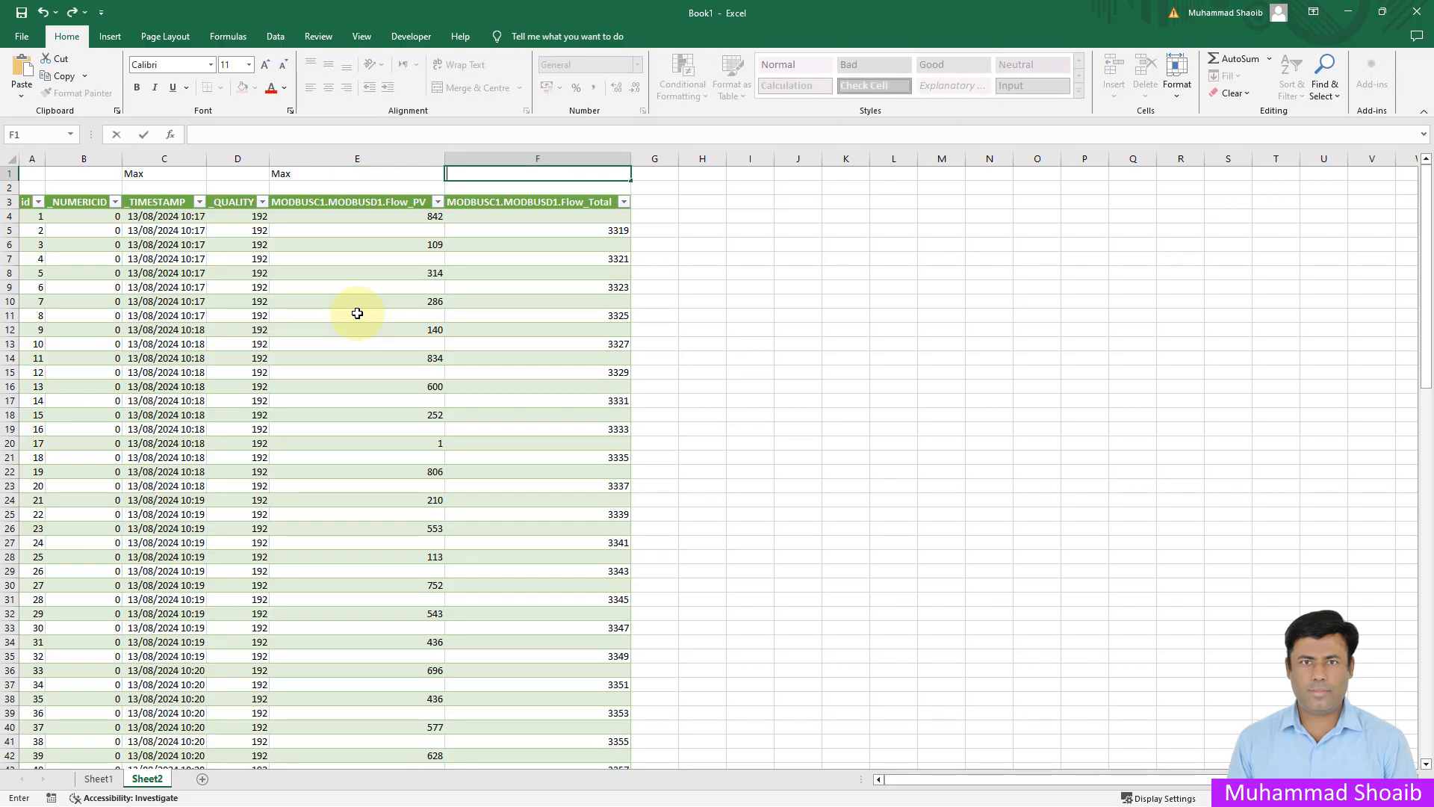
{"action": "type", "text": "Max"}
{"action": "key", "text": "Return"}
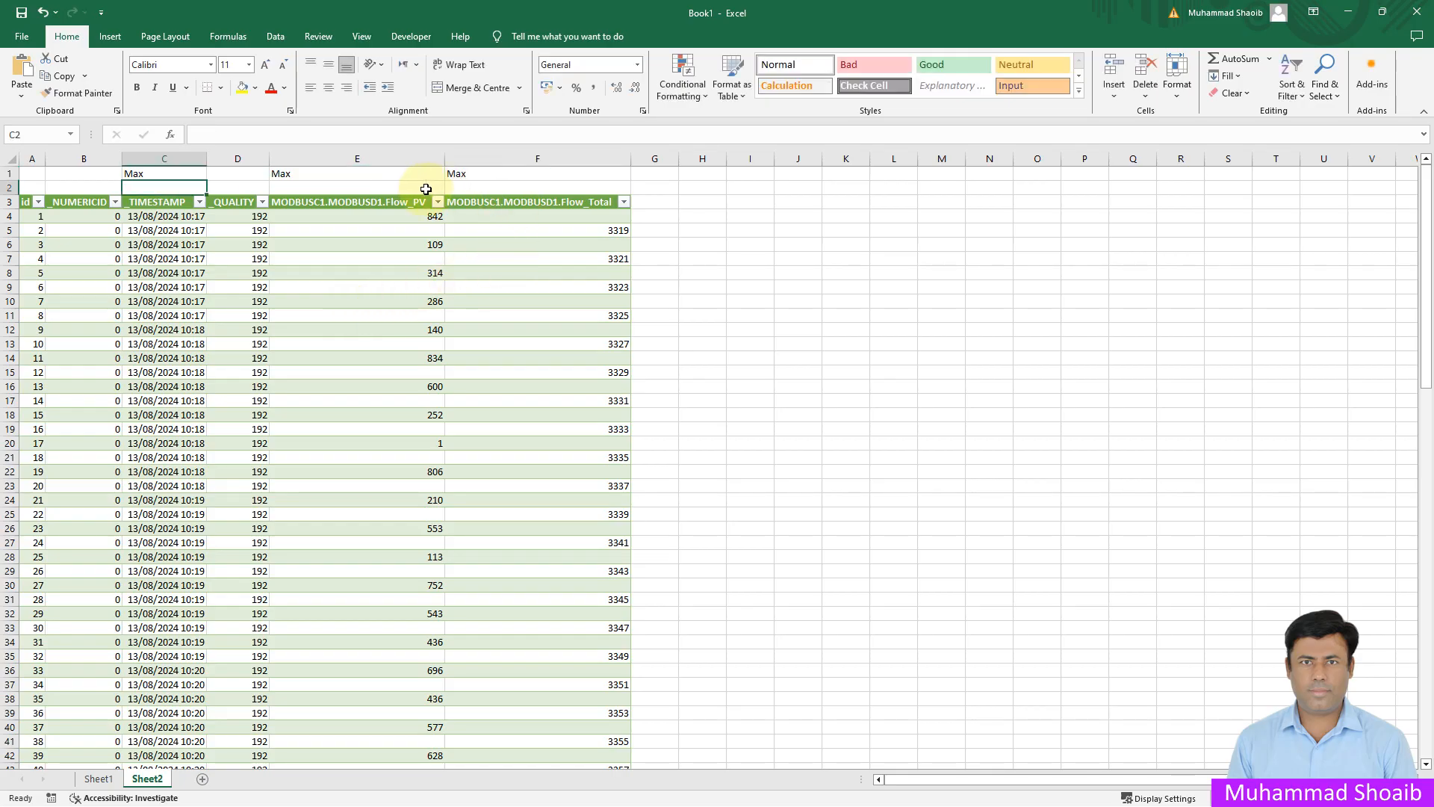
Calculate the maximum Flow_PV value in cell E2 with the formula =Max(e4:e10000)
{"action": "left_click", "coordinate": [417, 189]}
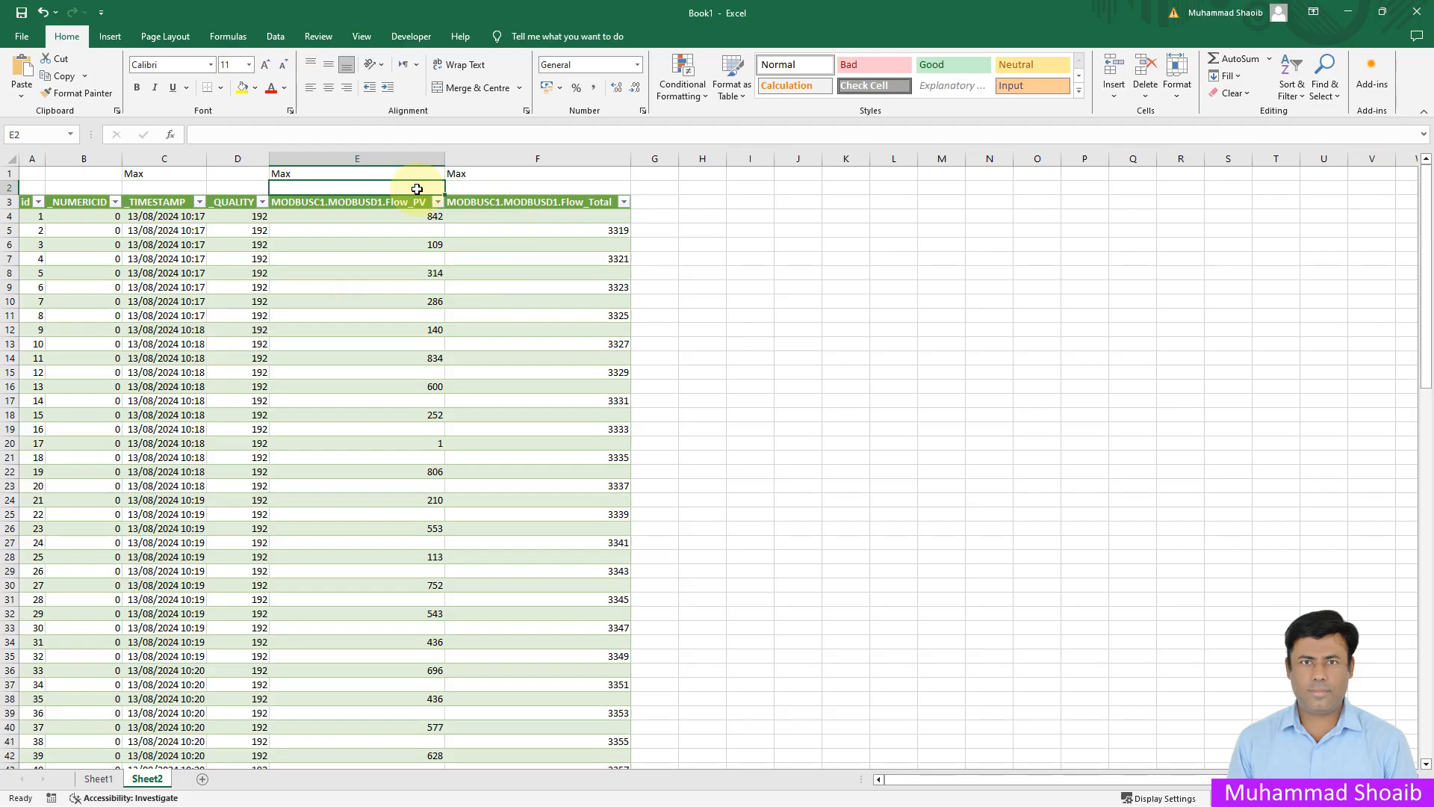
{"action": "type", "text": "="}
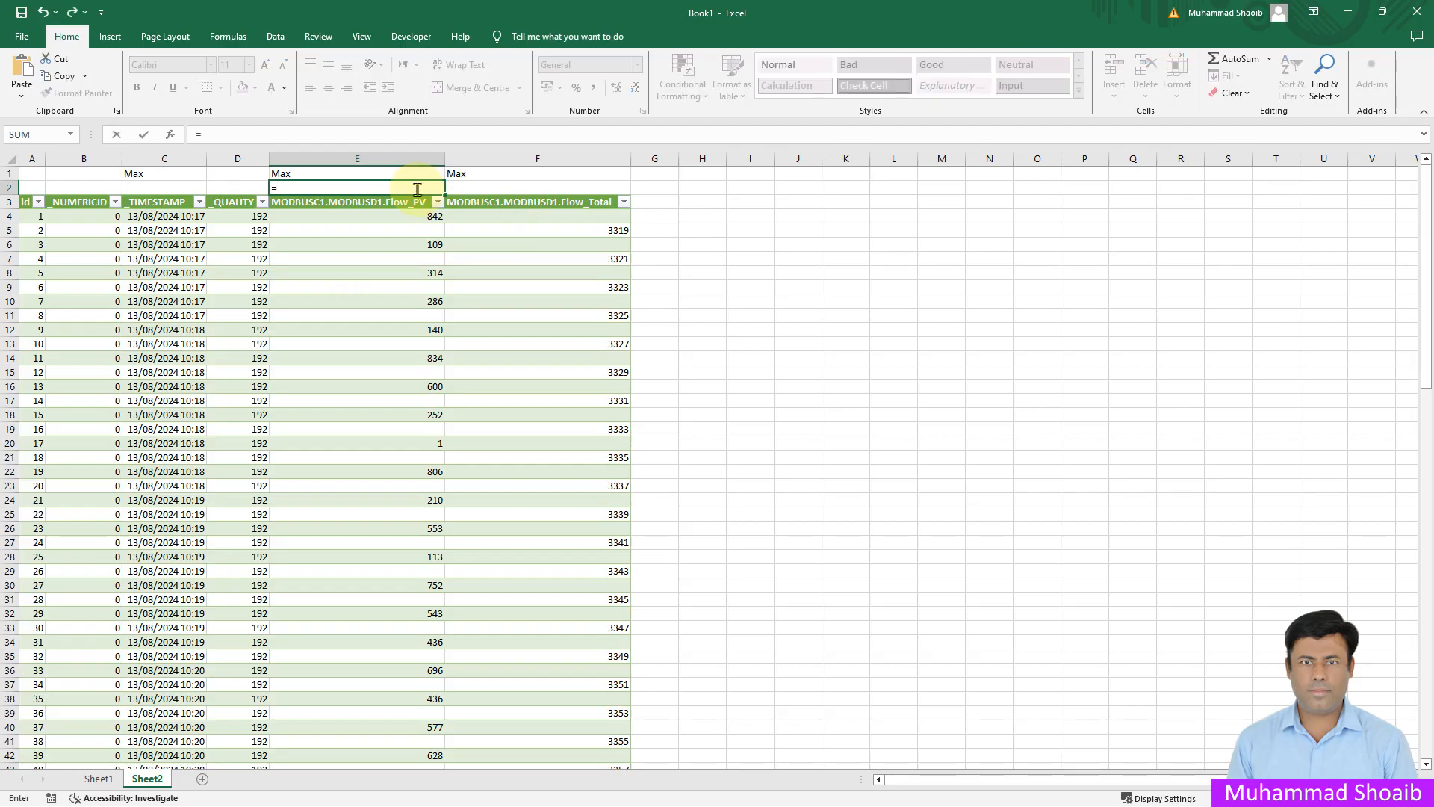
{"action": "type", "text": "Max("}
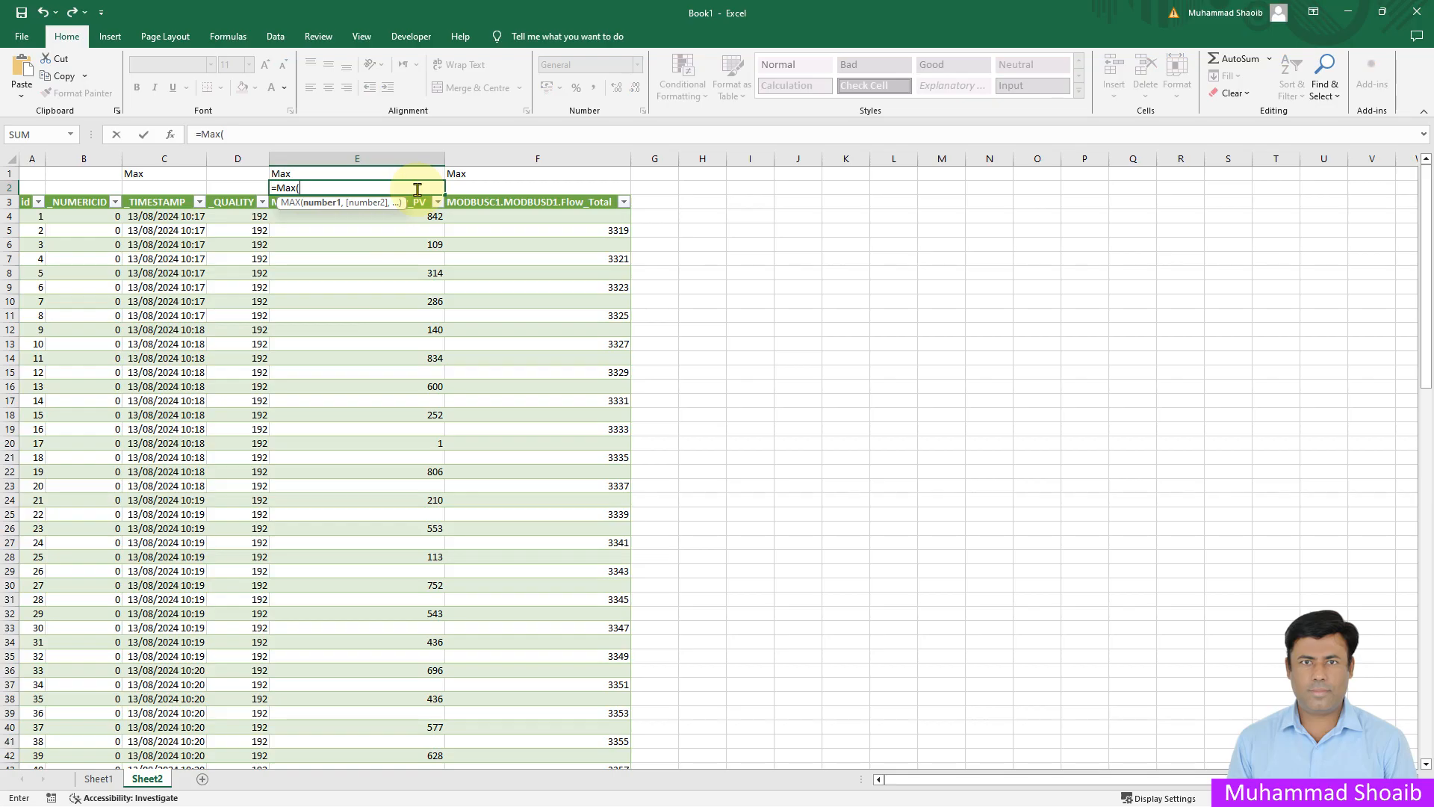
{"action": "type", "text": "d4"}
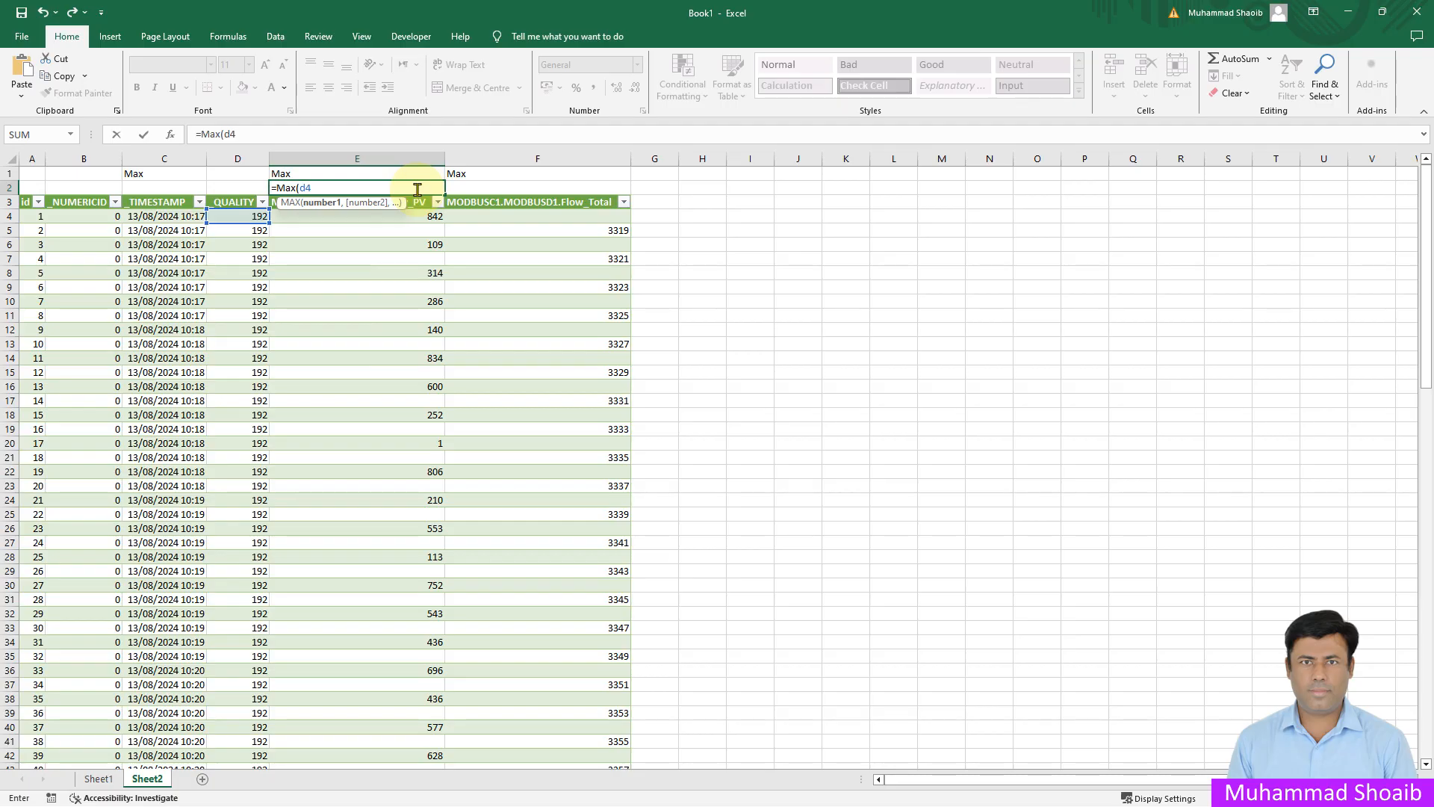
{"action": "key", "text": "BackSpace"}
{"action": "key", "text": "BackSpace"}
{"action": "type", "text": "e"}
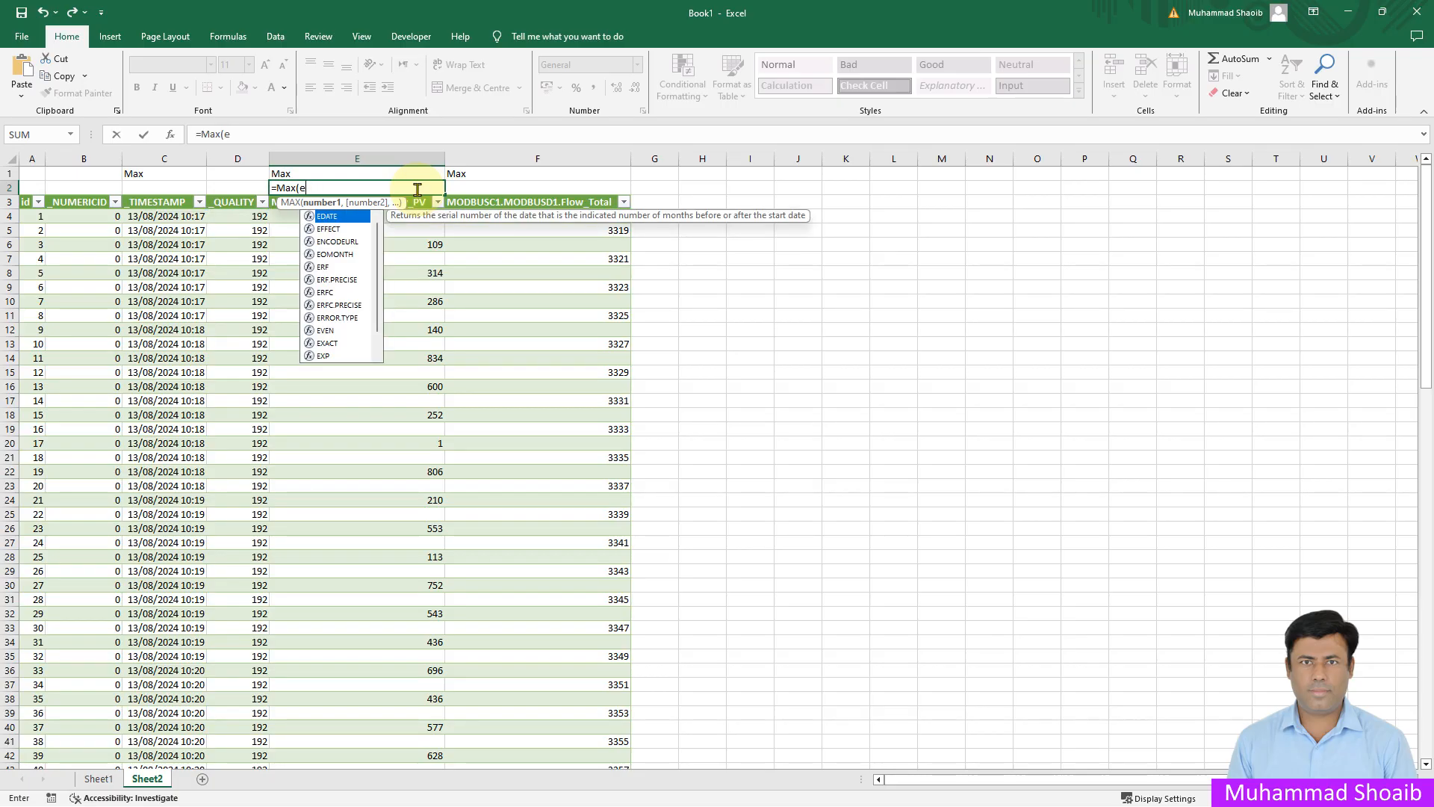
{"action": "type", "text": "4:e"}
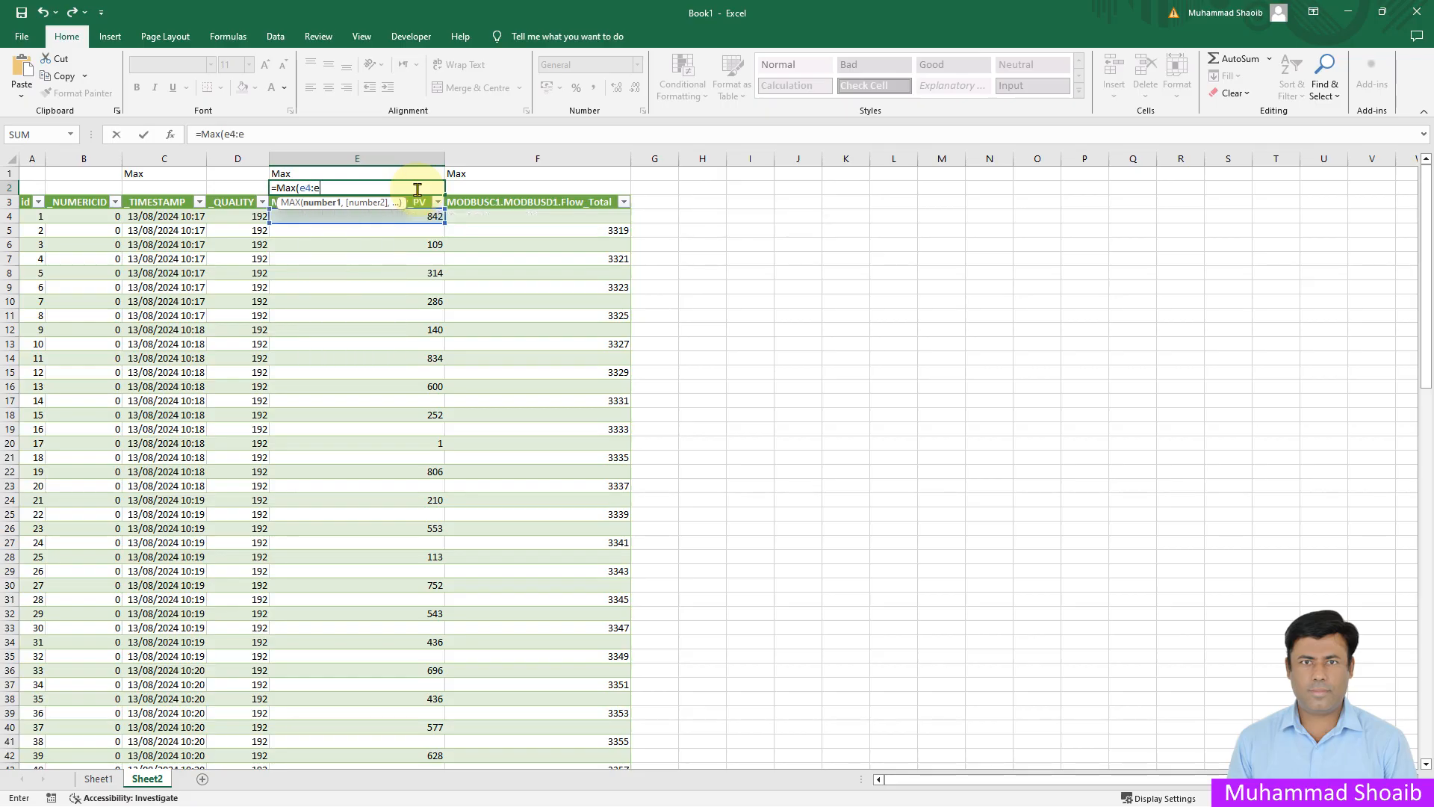
{"action": "type", "text": "10"}
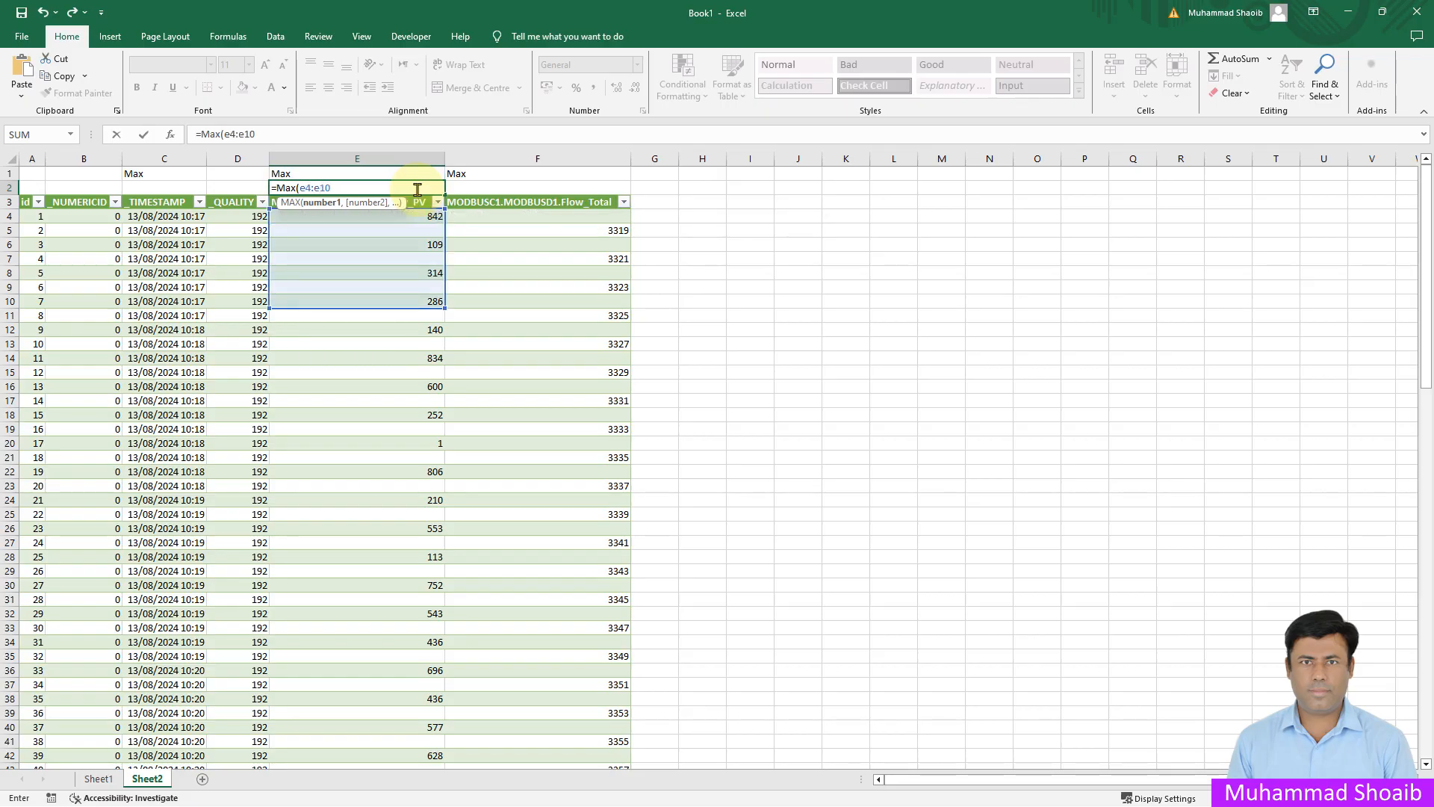
{"action": "type", "text": "000"}
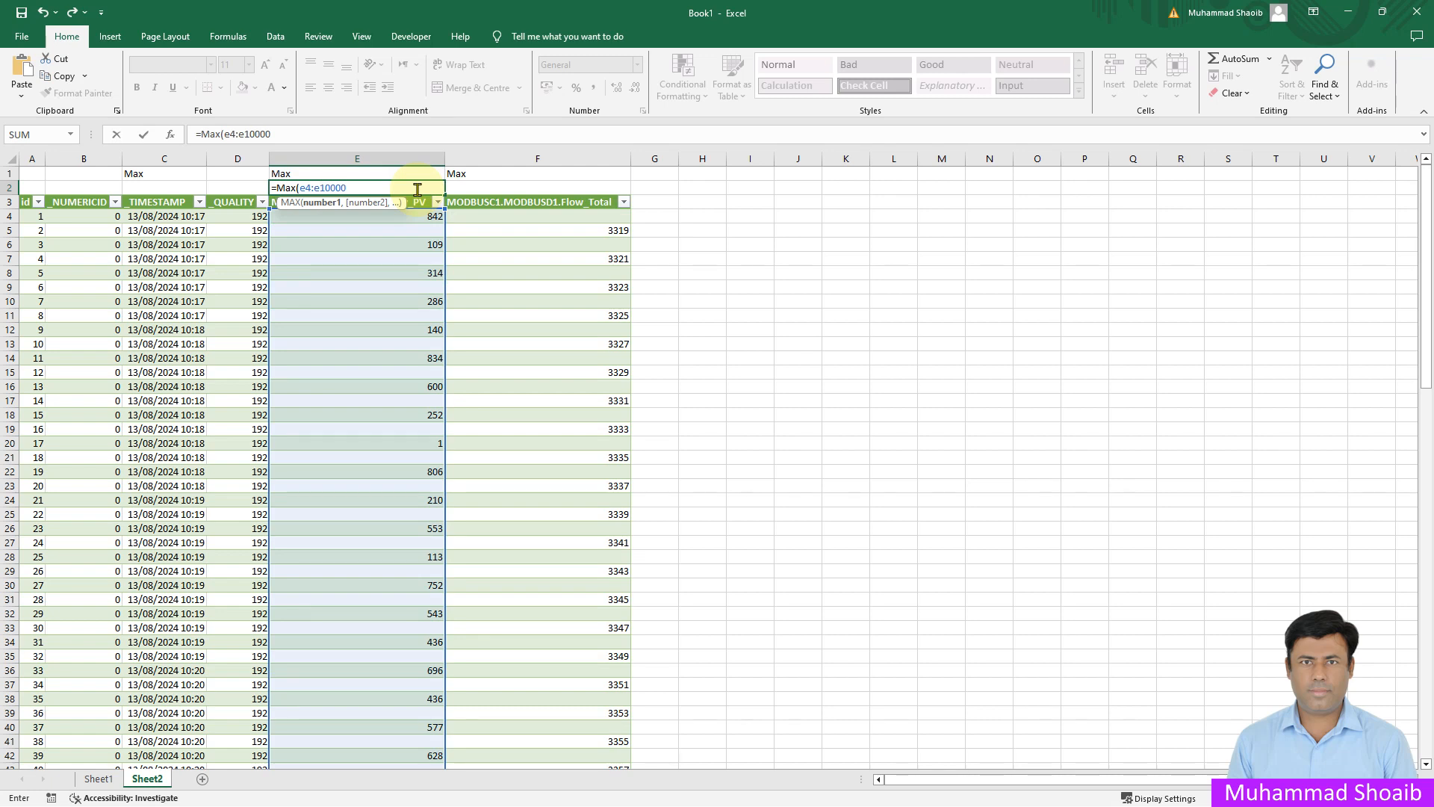
{"action": "type", "text": ")"}
{"action": "key", "text": "Return"}
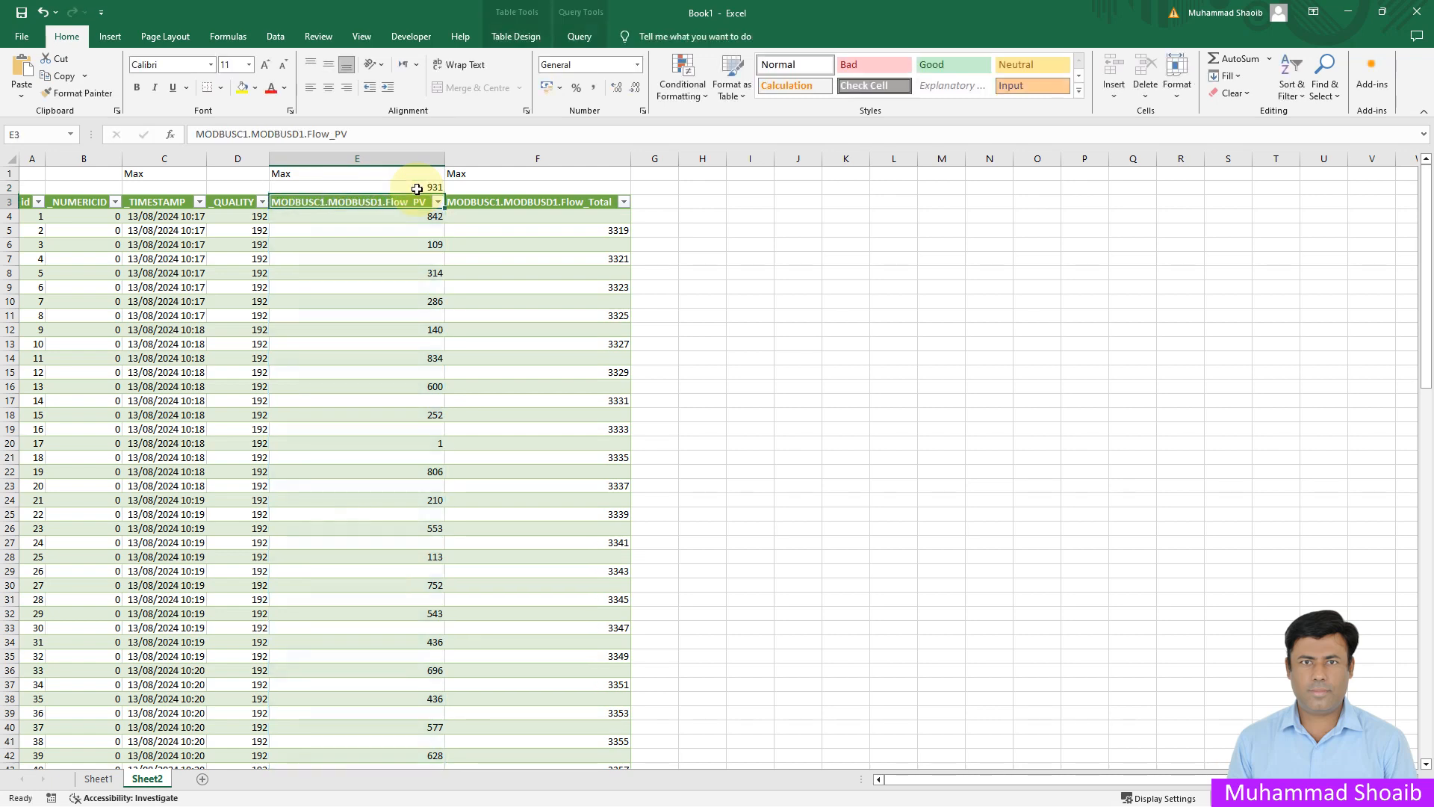
Calculate the maximum Flow_Total value in cell F2 with the formula =Max(f4:f10000)
{"action": "left_click", "coordinate": [483, 188]}
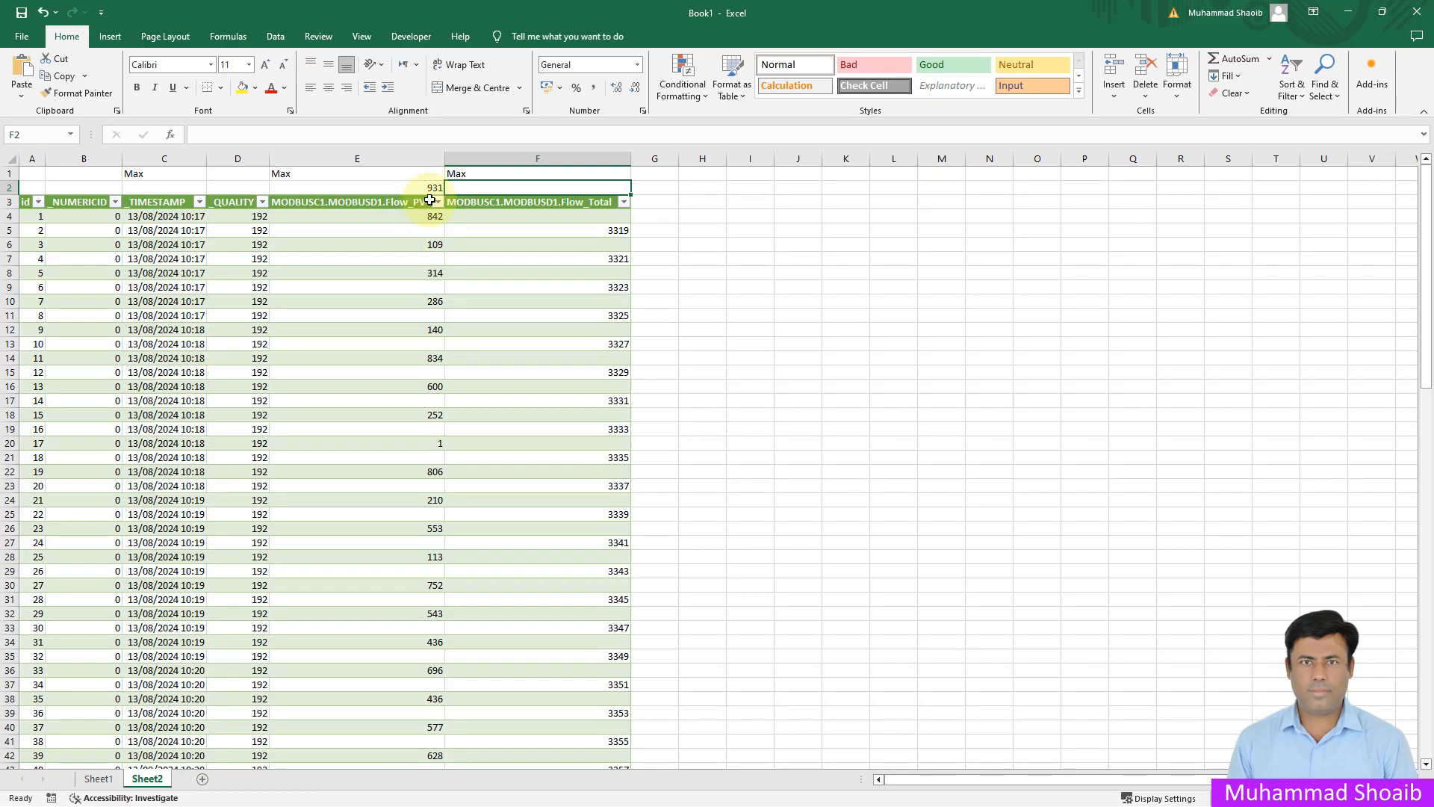
{"action": "left_click", "coordinate": [495, 135]}
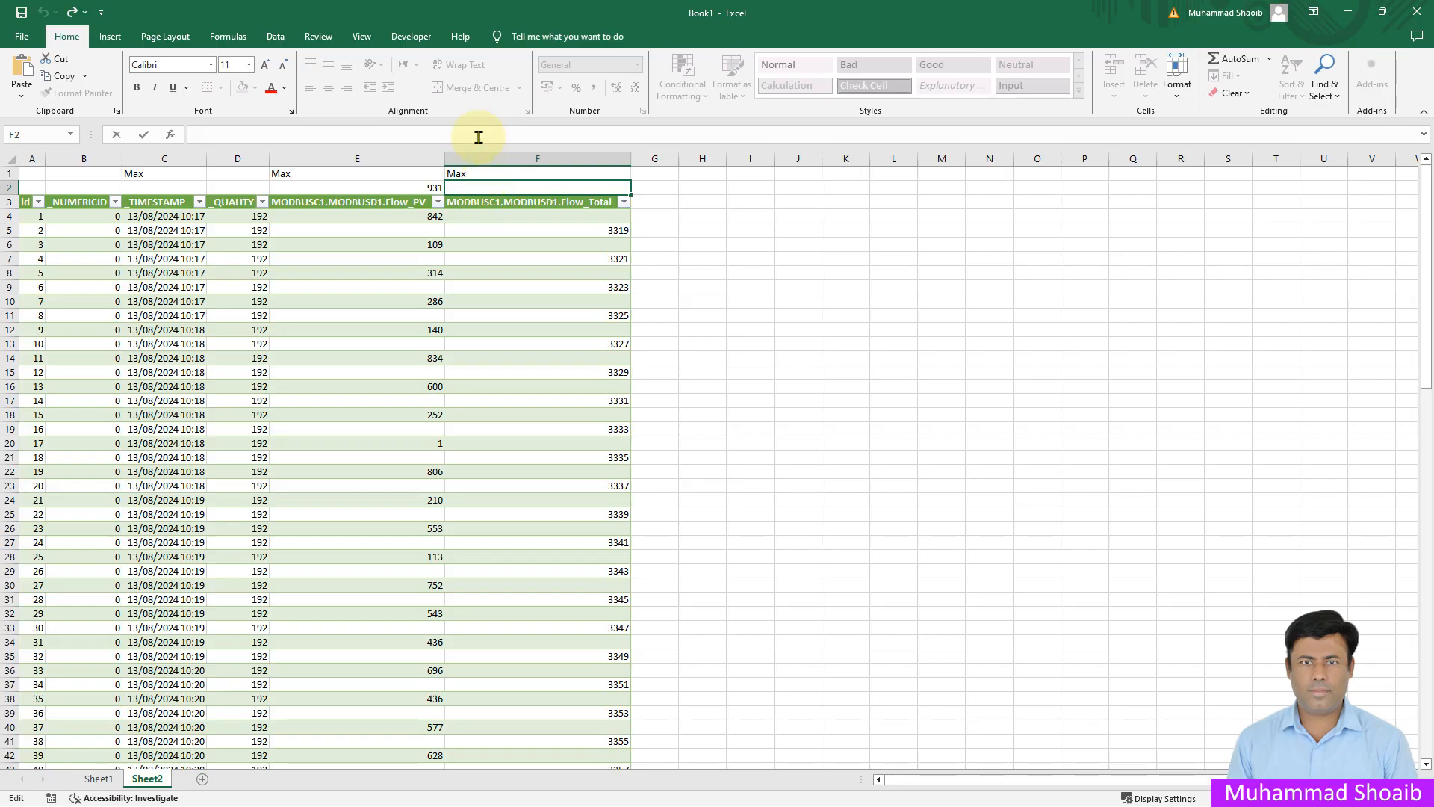
{"action": "type", "text": "="}
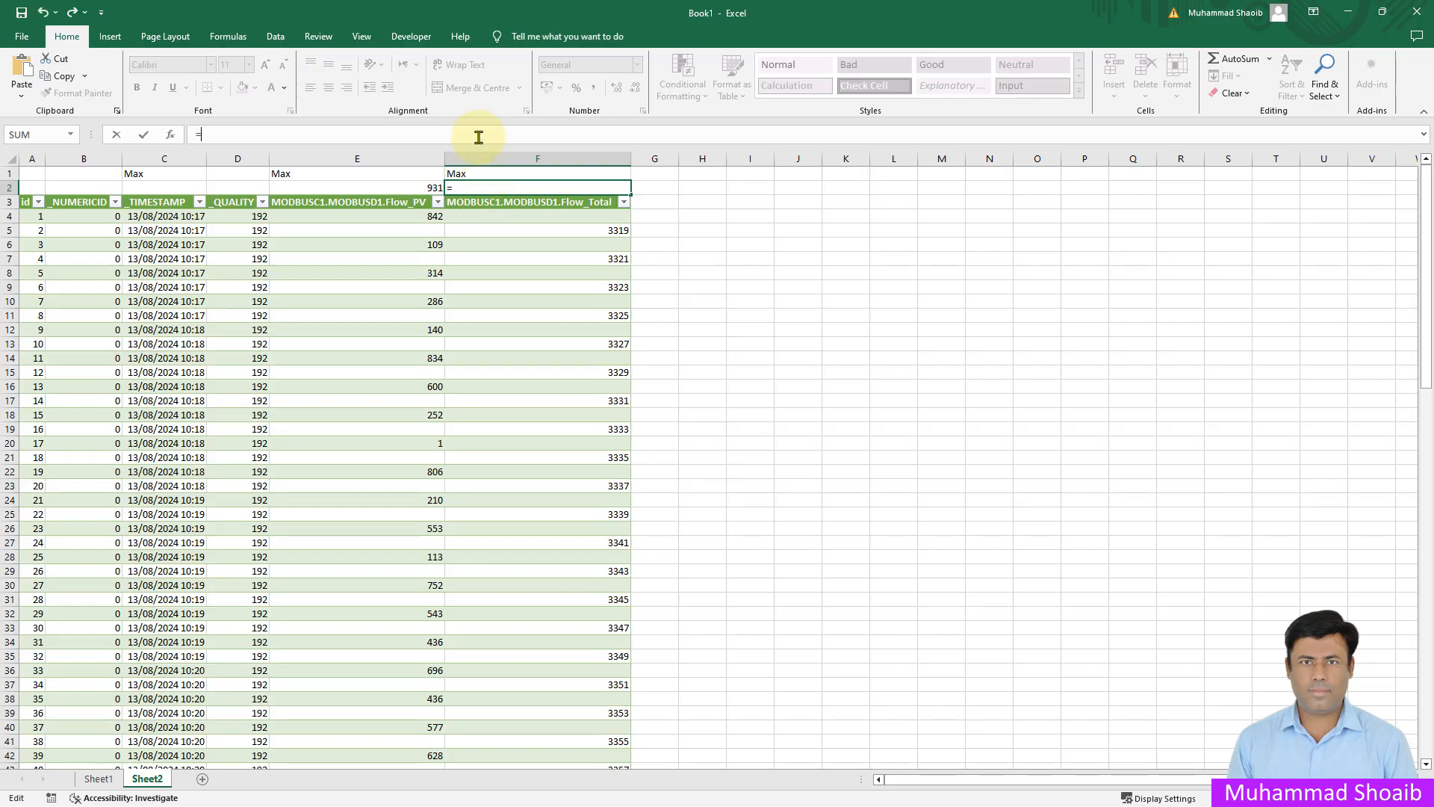
{"action": "type", "text": "Max"}
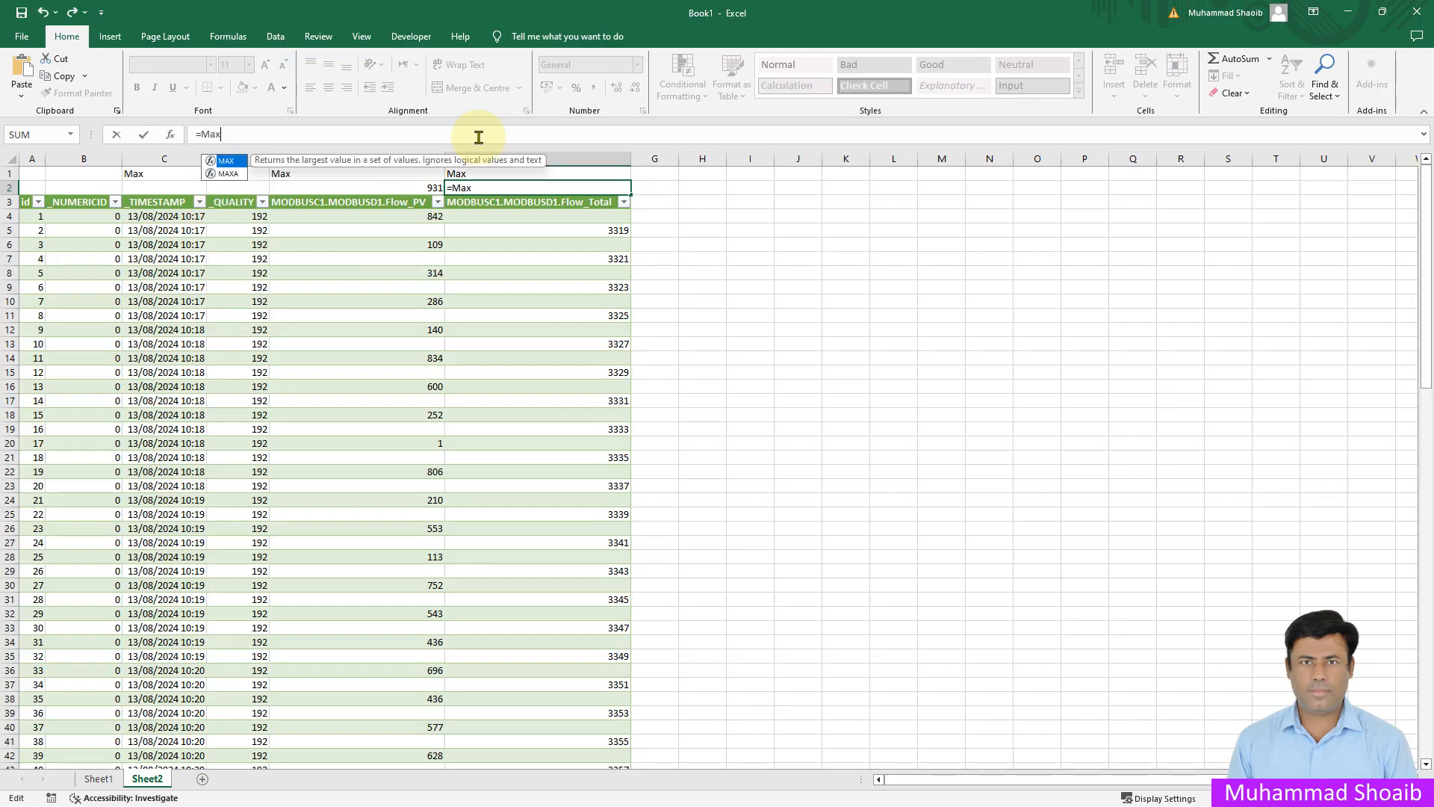
{"action": "type", "text": "("}
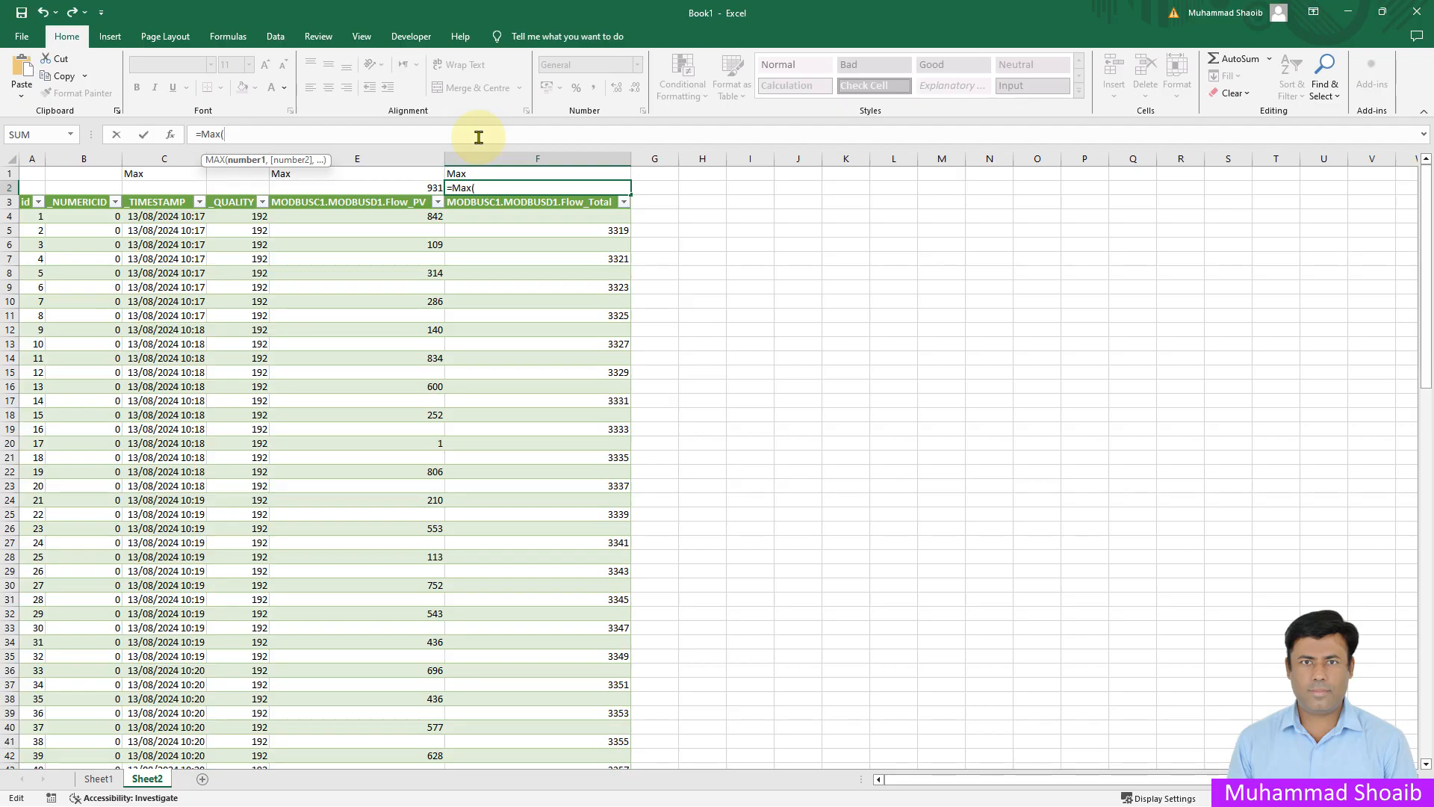
{"action": "type", "text": "f"}
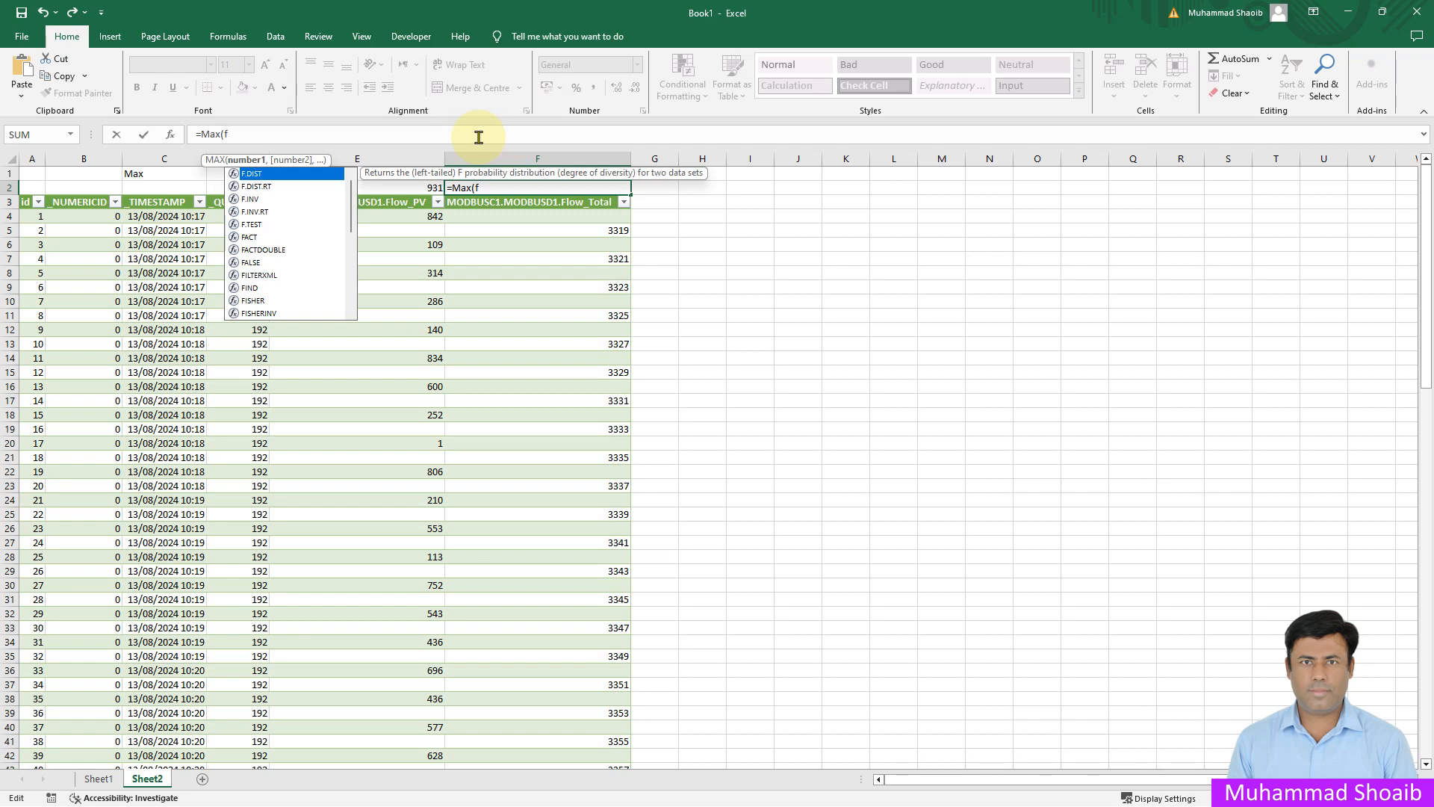
{"action": "type", "text": "4"}
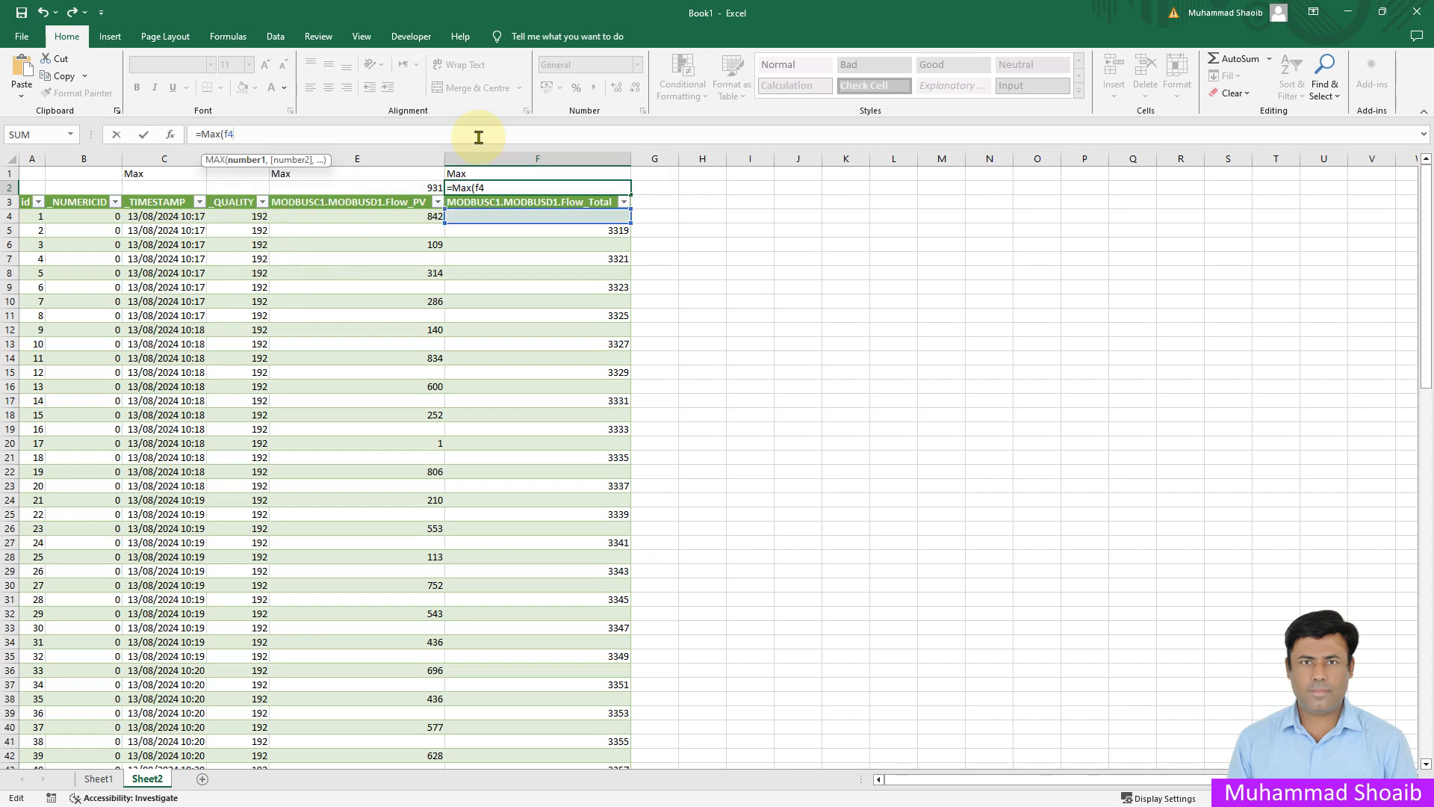
{"action": "type", "text": ":f"}
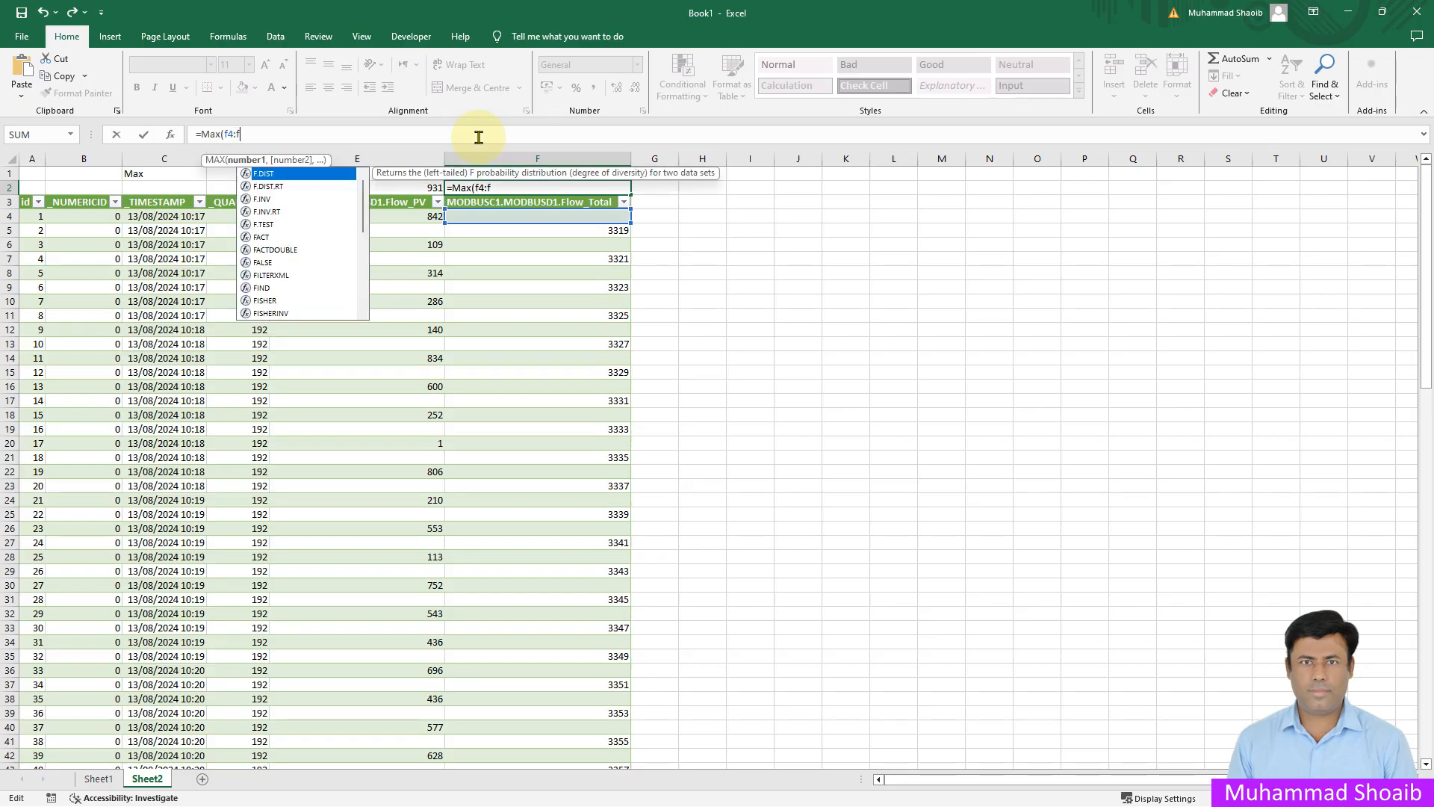
{"action": "type", "text": "1000"}
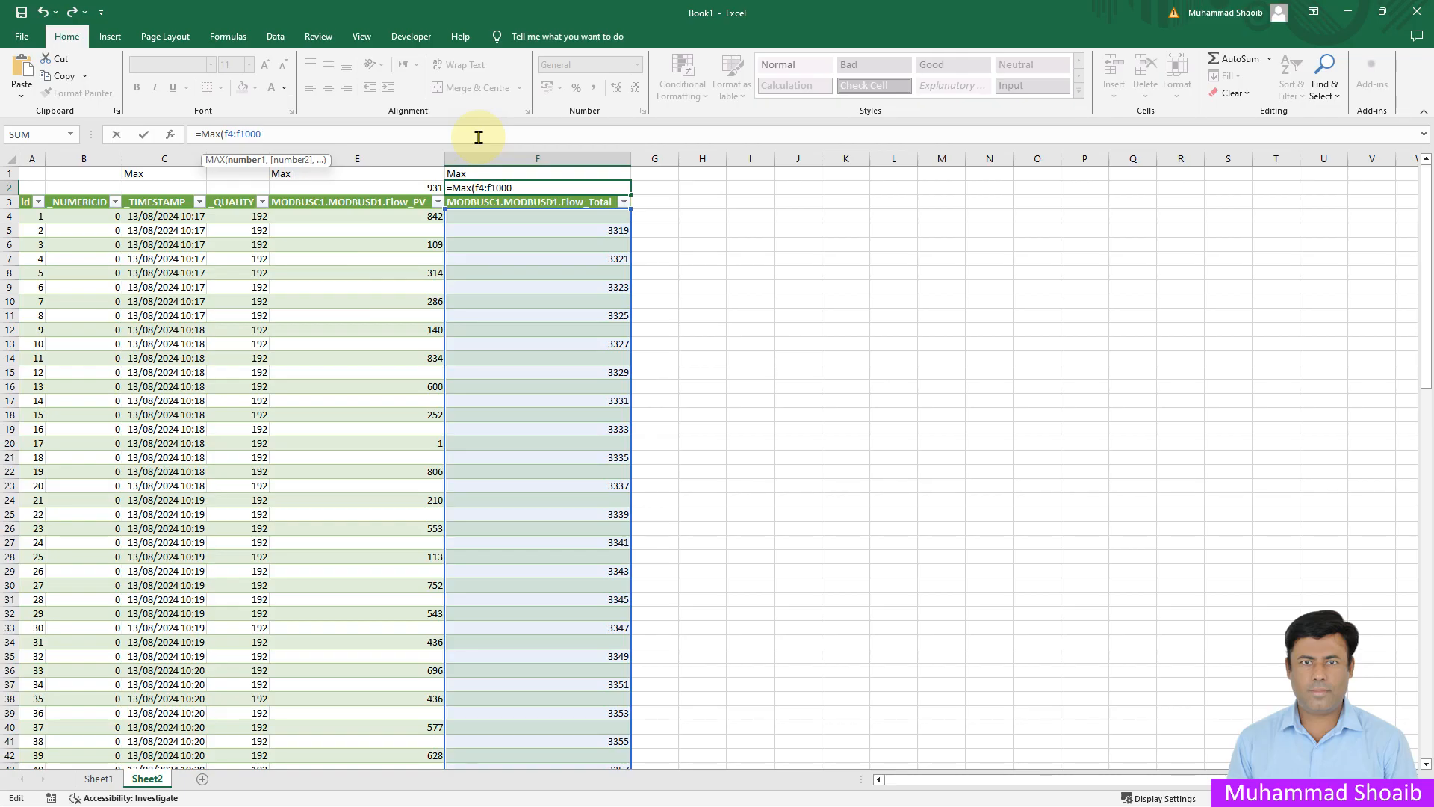
{"action": "type", "text": "0)"}
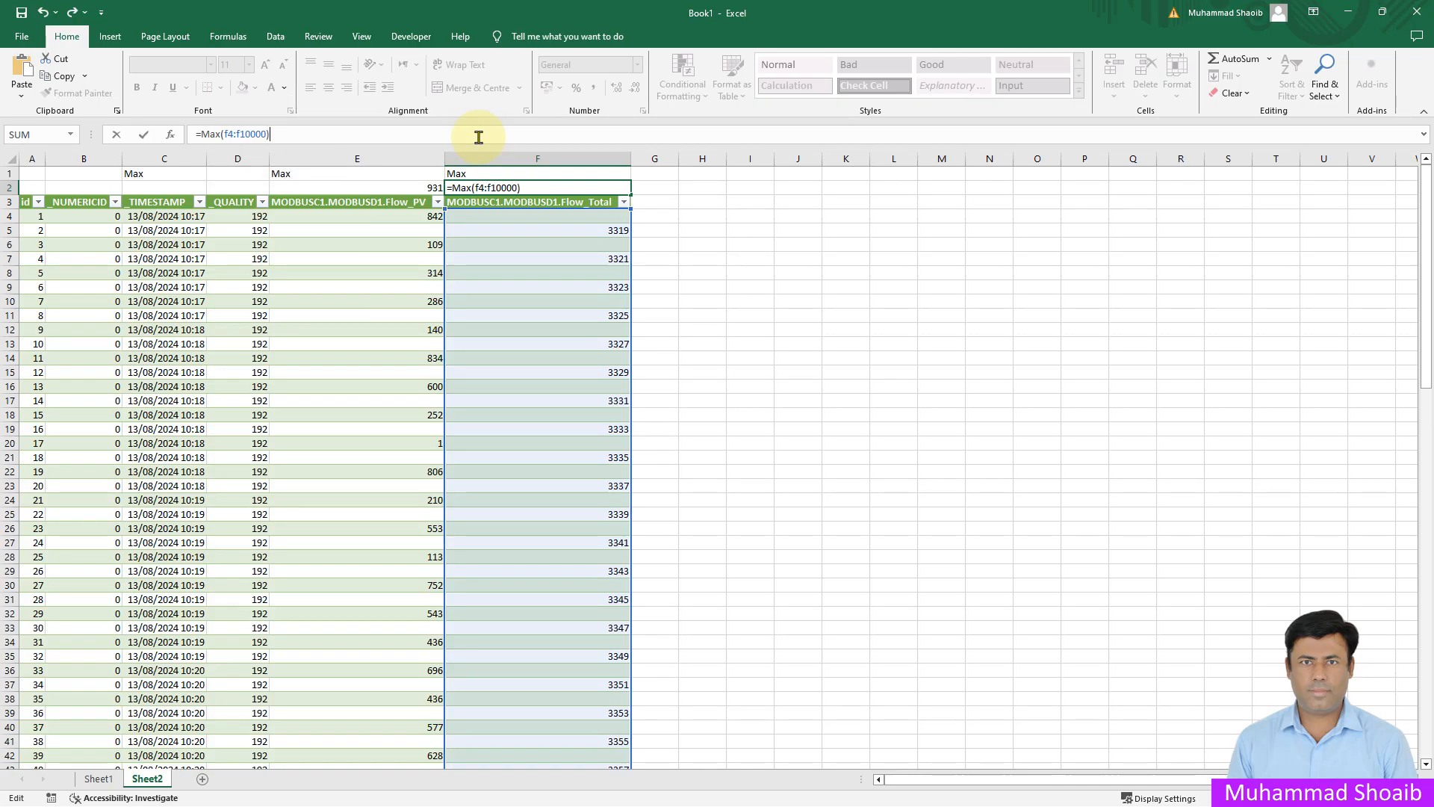
{"action": "key", "text": "Return"}
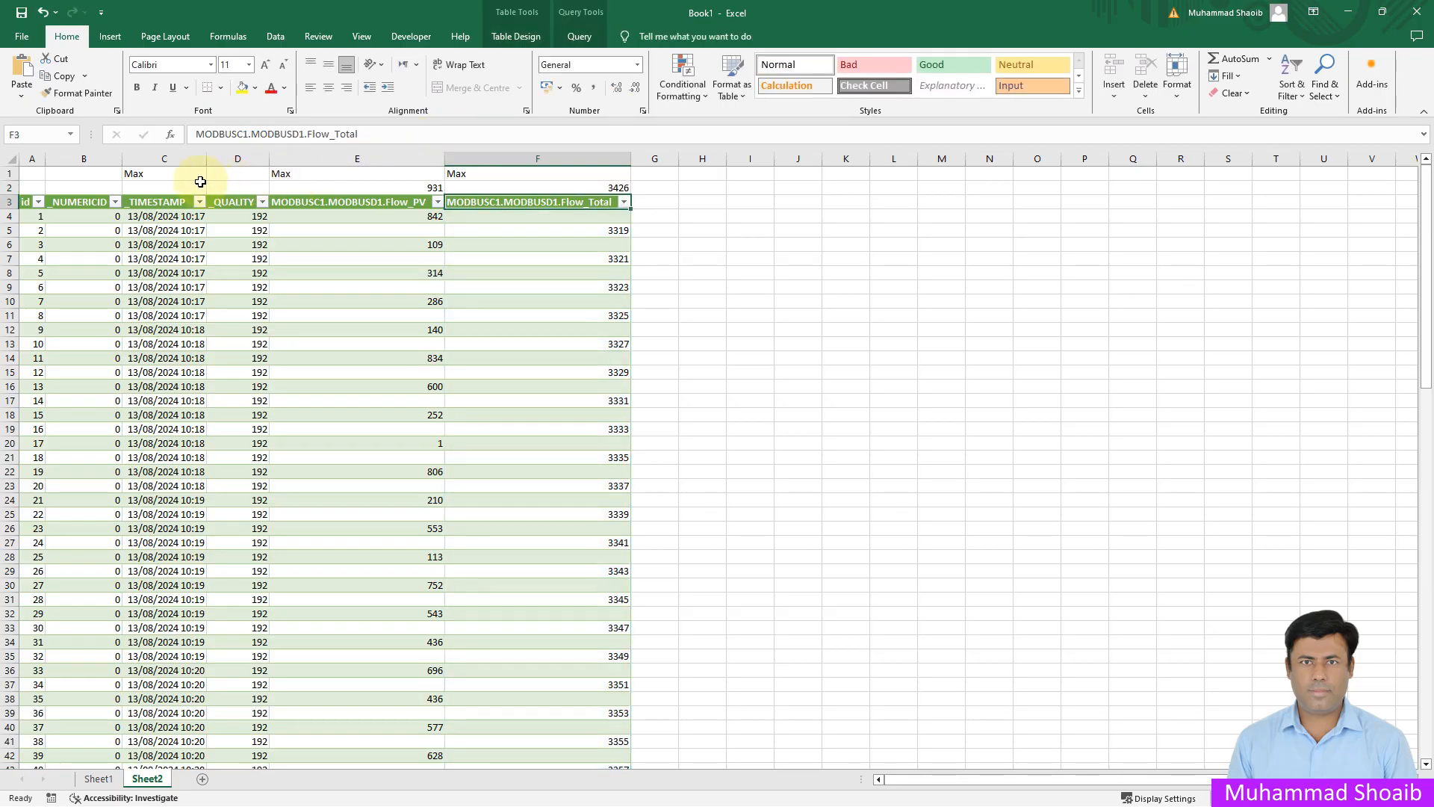
Calculate the latest timestamp in cell C2 with the formula =Max(c4:c10000)
{"action": "left_click", "coordinate": [167, 188]}
{"action": "left_click", "coordinate": [286, 134]}
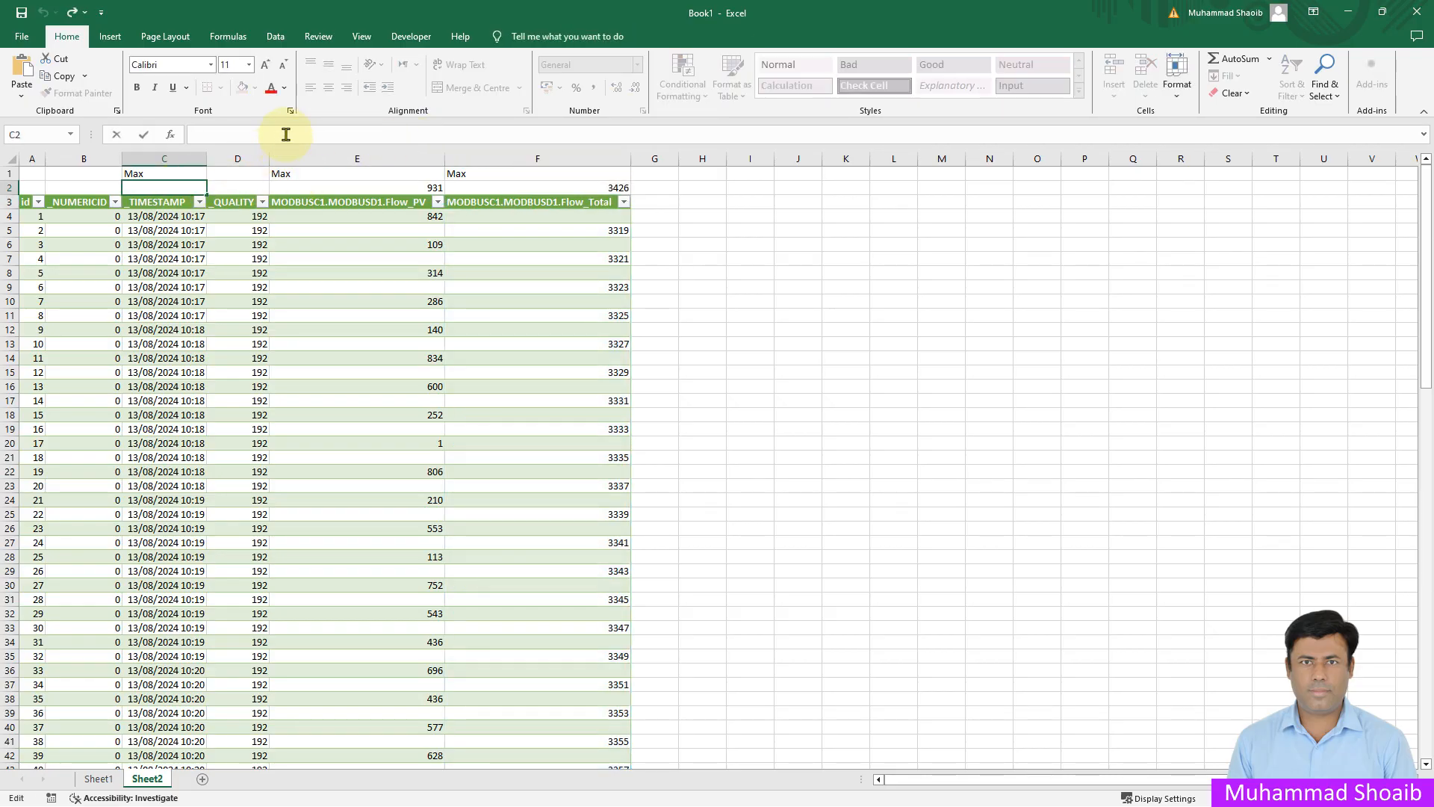
{"action": "type", "text": "="}
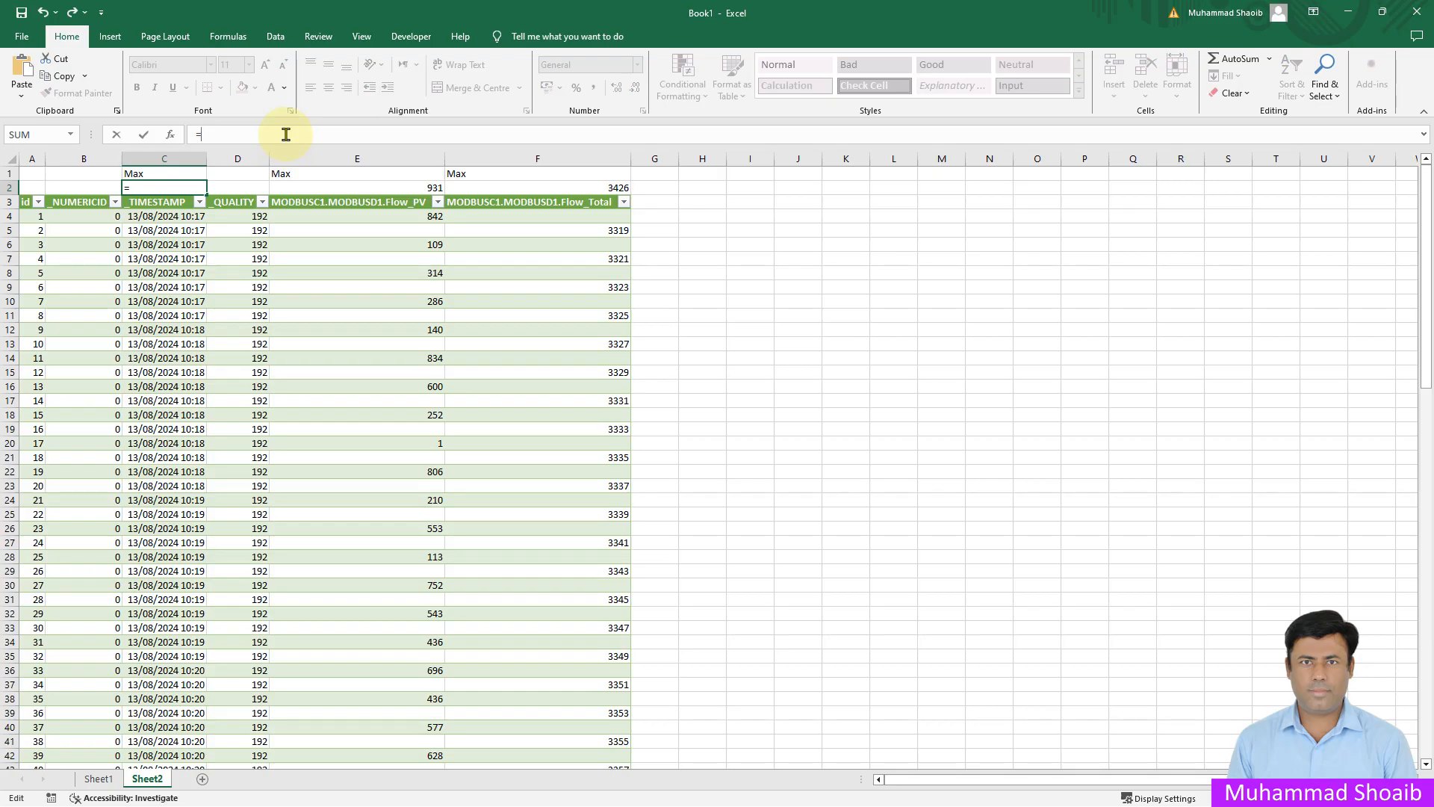
{"action": "type", "text": "Max"}
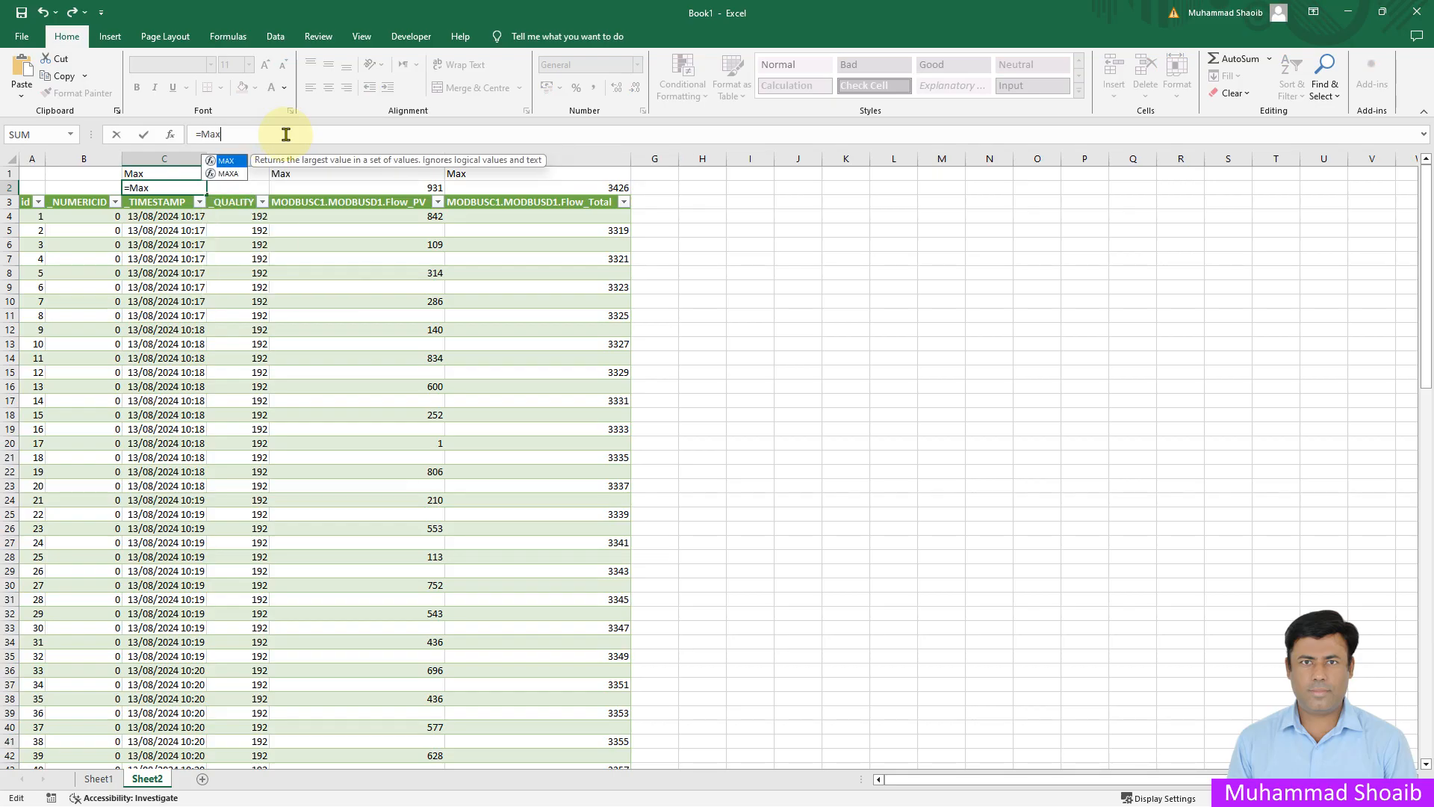
{"action": "type", "text": "("}
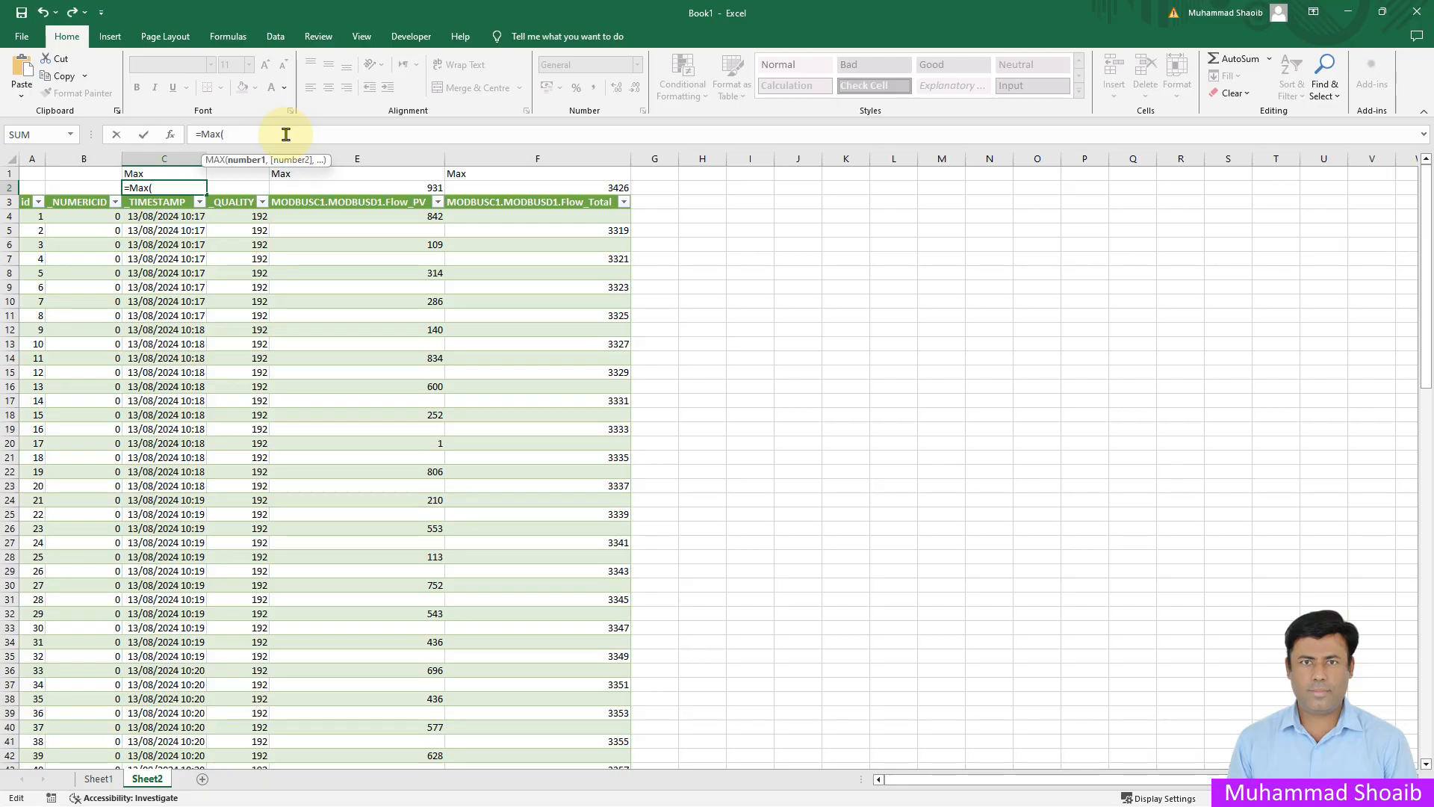
{"action": "type", "text": "c"}
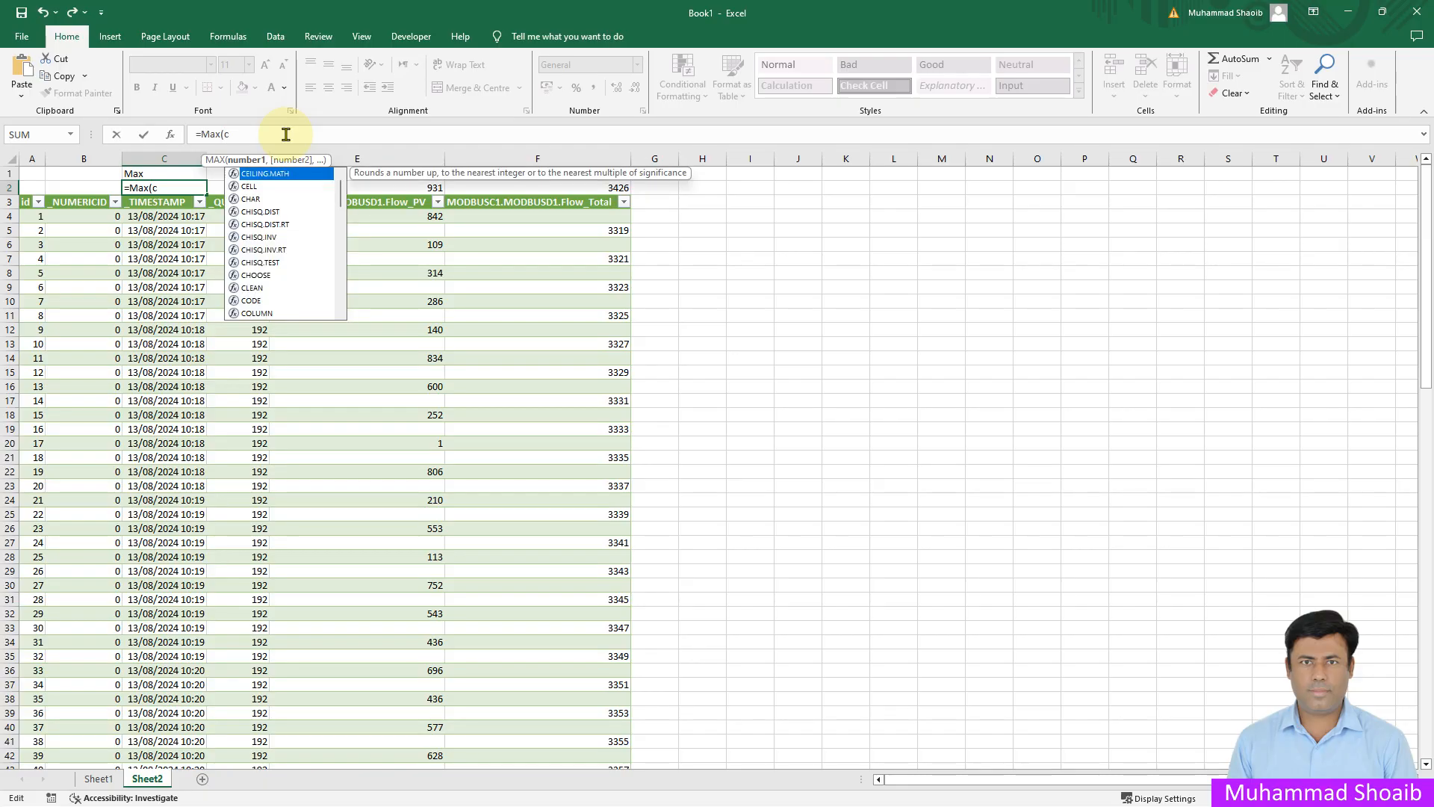
{"action": "type", "text": "4"}
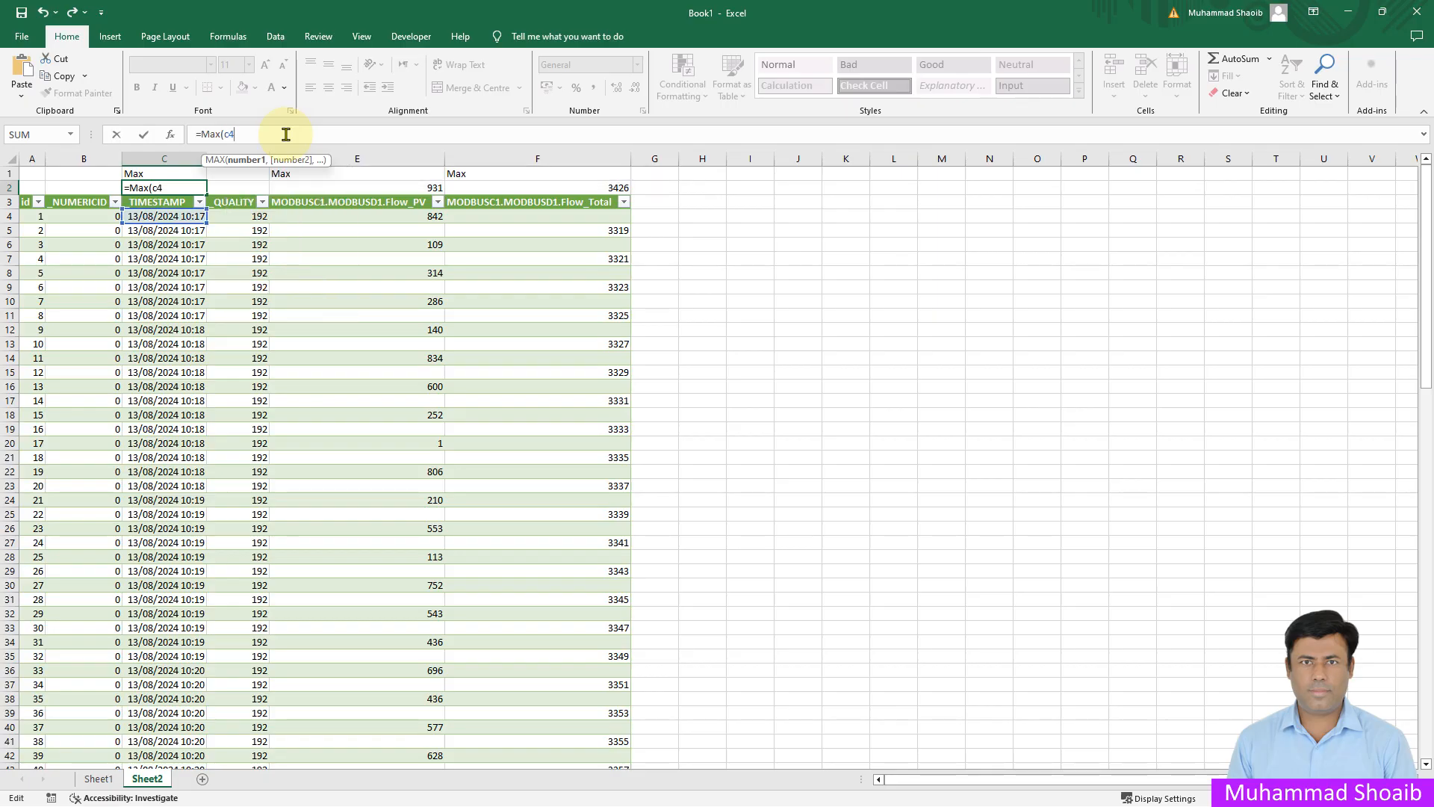
{"action": "type", "text": ":c10"}
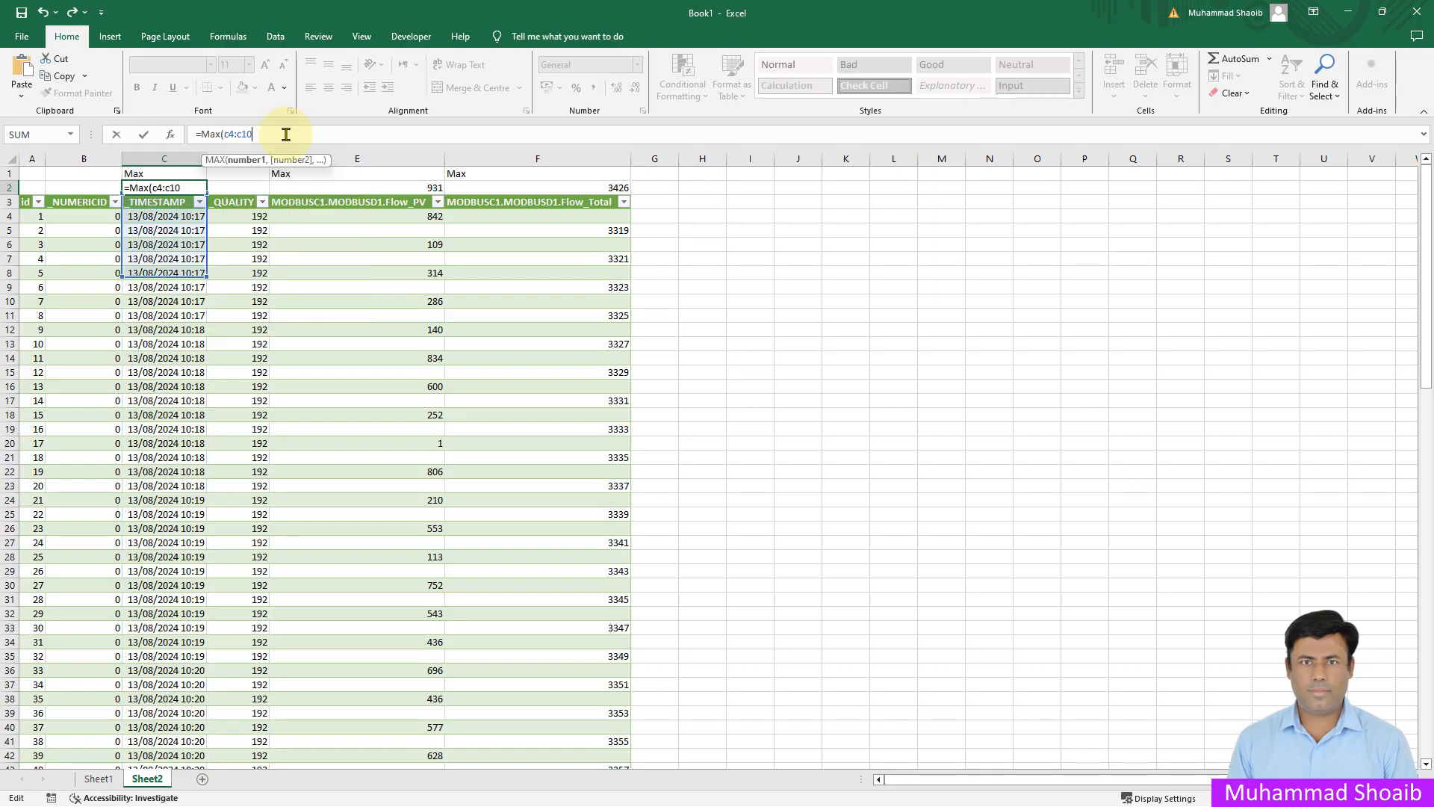
{"action": "type", "text": "000"}
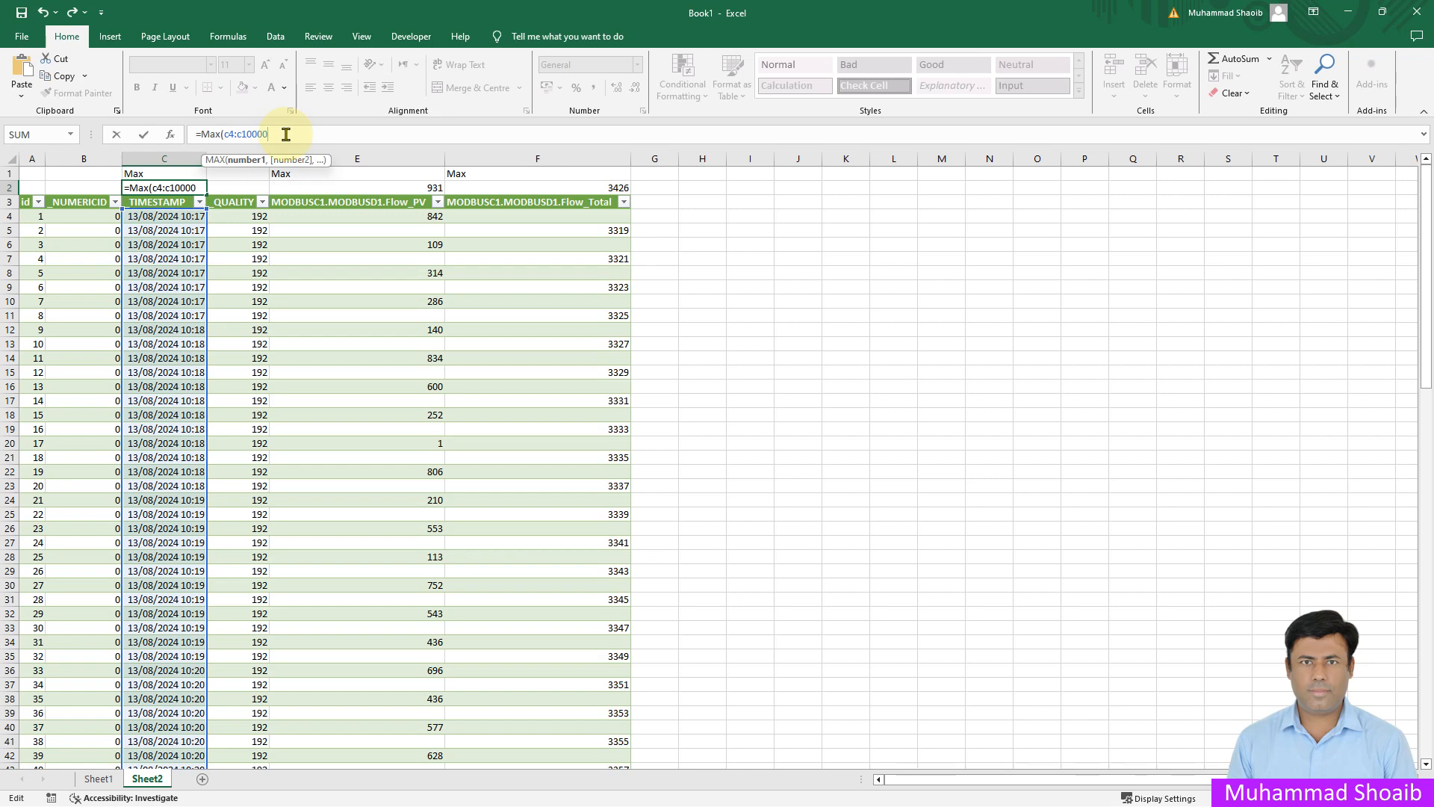
{"action": "type", "text": ")"}
{"action": "key", "text": "Return"}
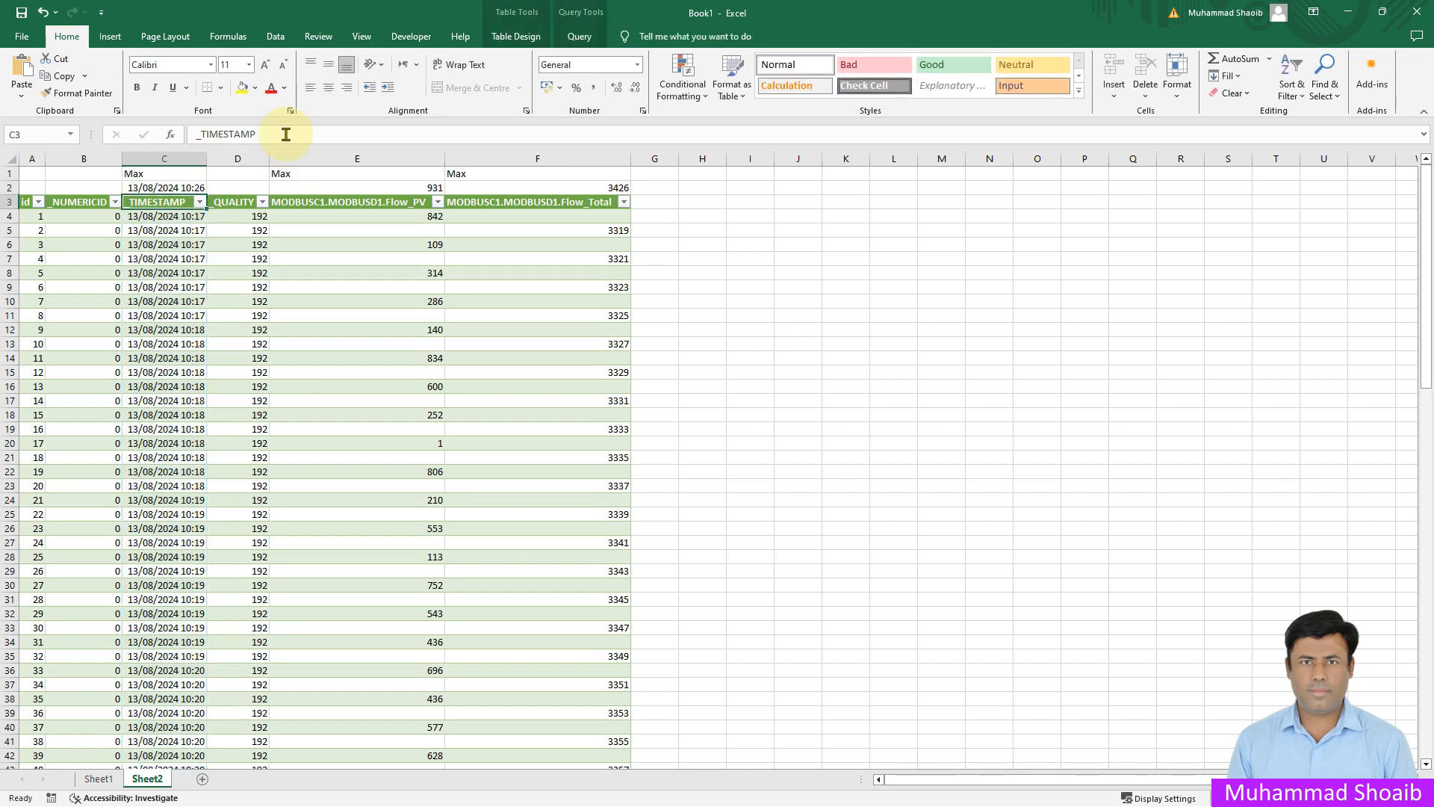
{"action": "left_click", "coordinate": [747, 314]}
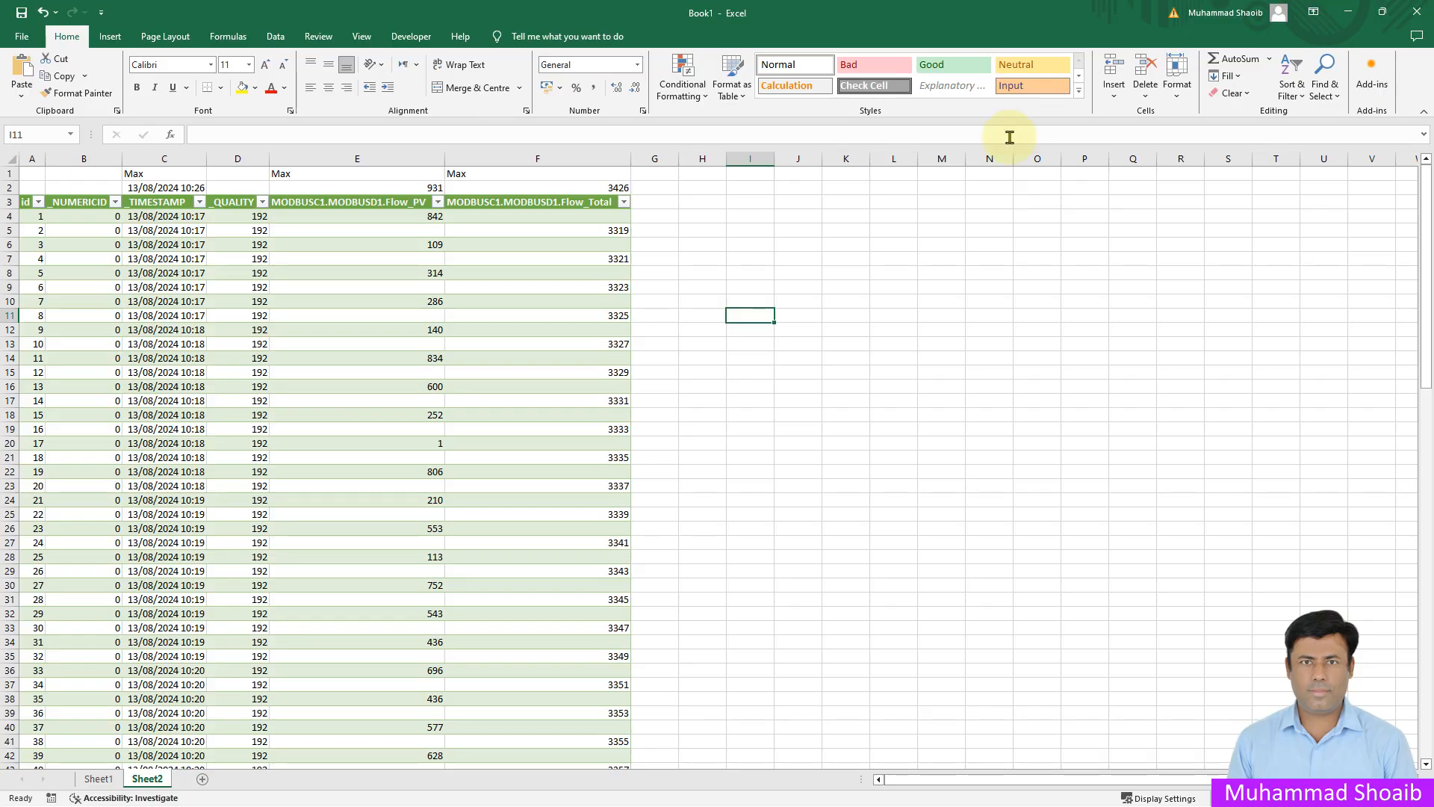
Refresh all of the workbook's data connections twice to load the newest logged flow records
{"action": "left_click", "coordinate": [730, 275]}
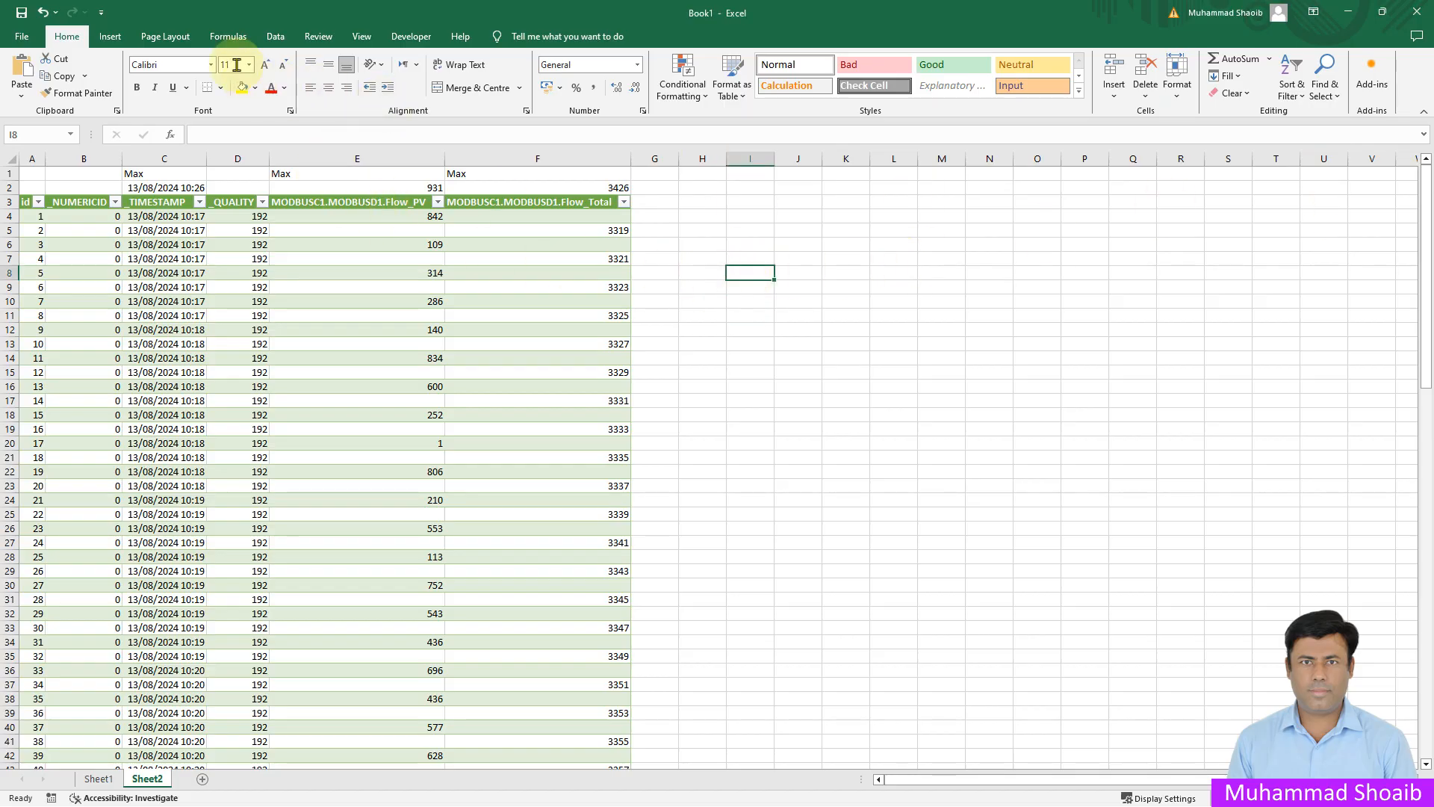
{"action": "left_click", "coordinate": [275, 37]}
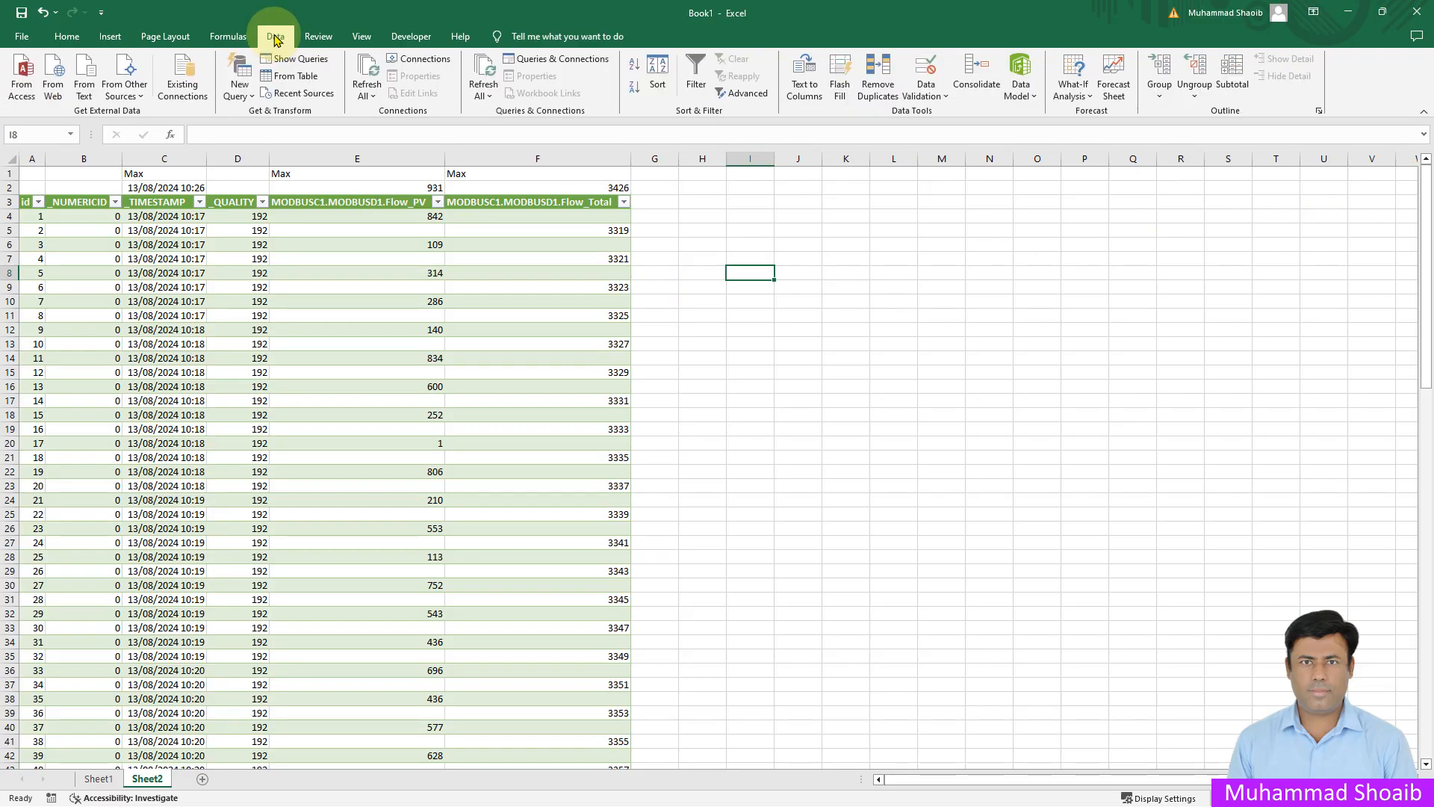
{"action": "left_click", "coordinate": [367, 75]}
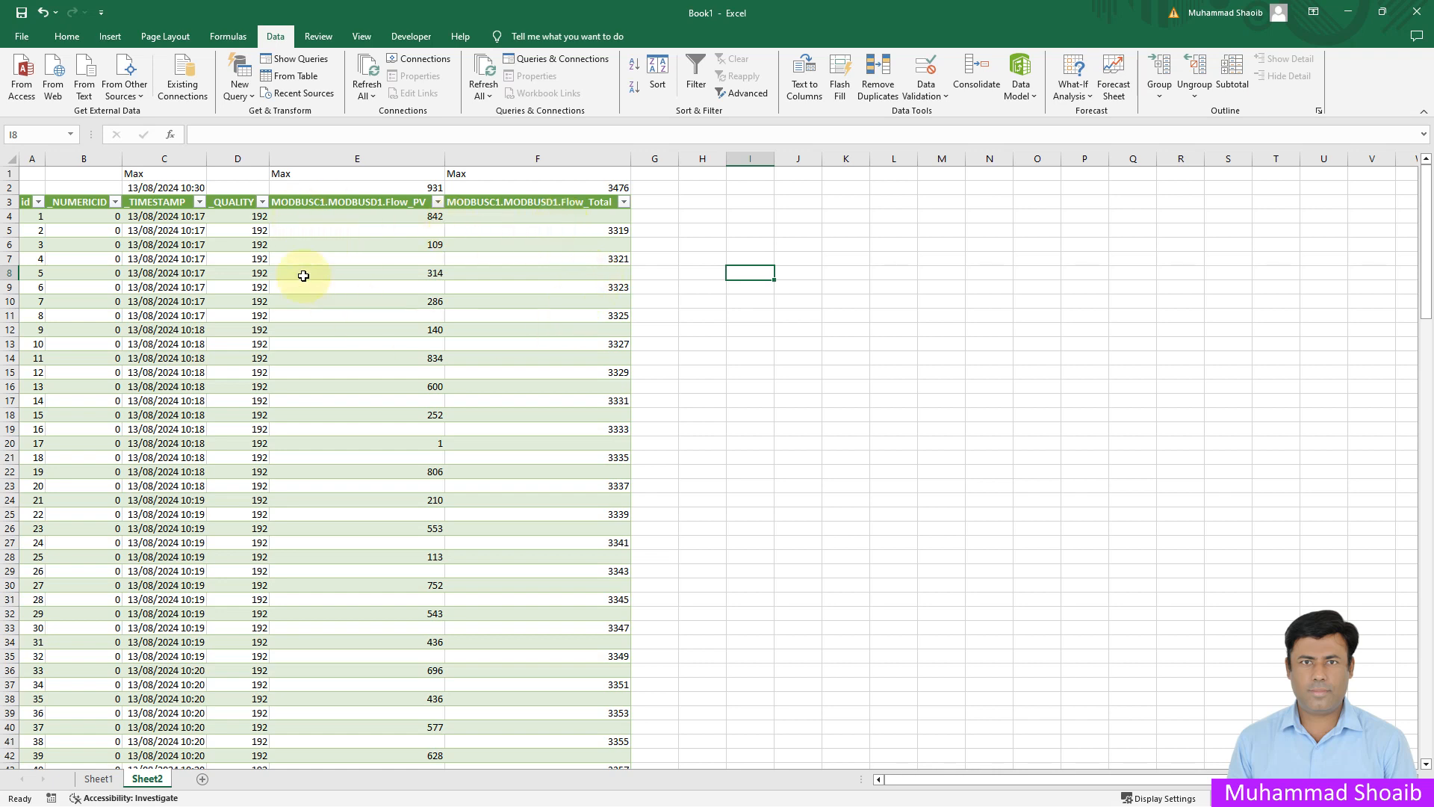
{"action": "left_click", "coordinate": [366, 73]}
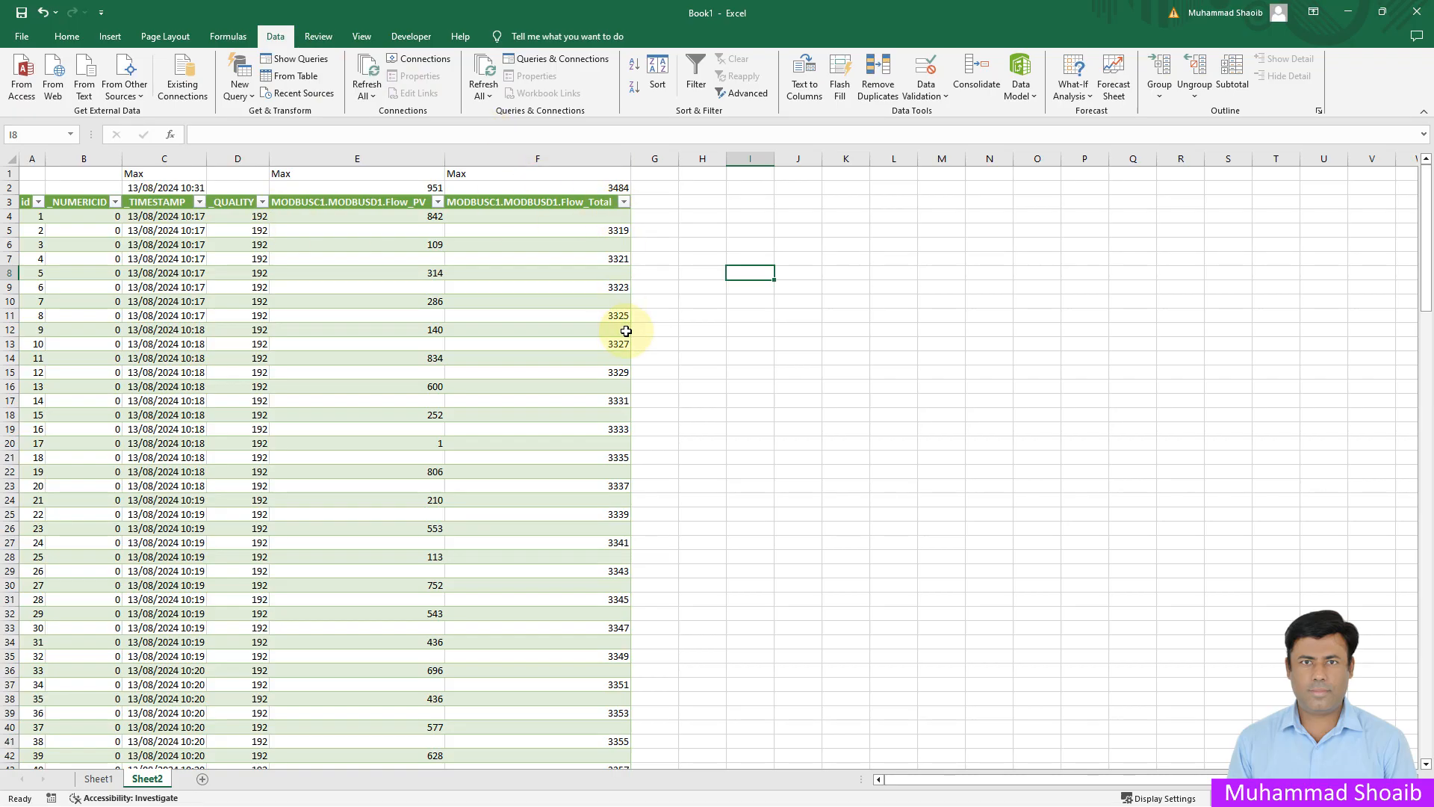
Set the Query - Flow_DB connection properties to refresh automatically every 1 minute, then close the workbook connections
{"action": "left_click", "coordinate": [702, 300]}
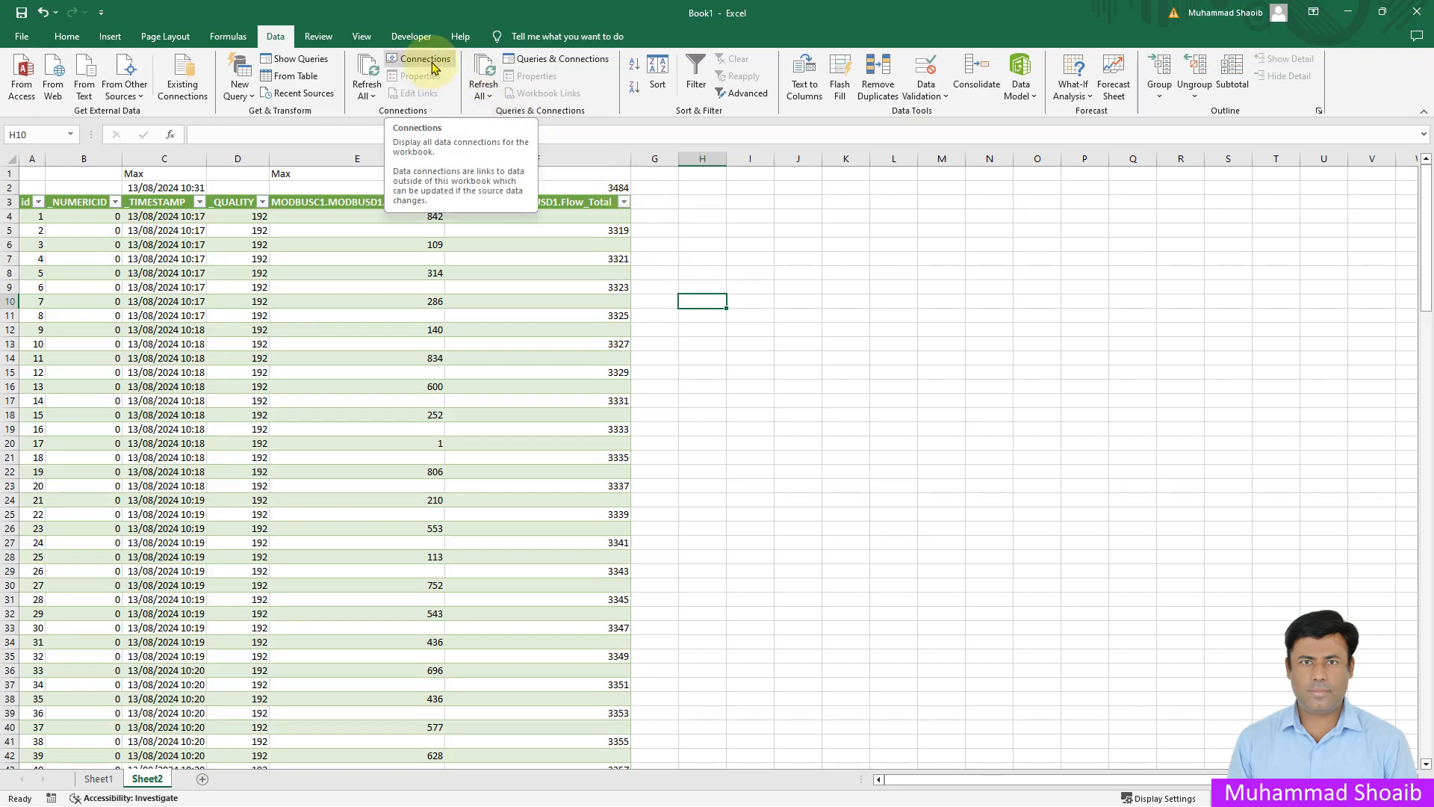
{"action": "left_click", "coordinate": [371, 96]}
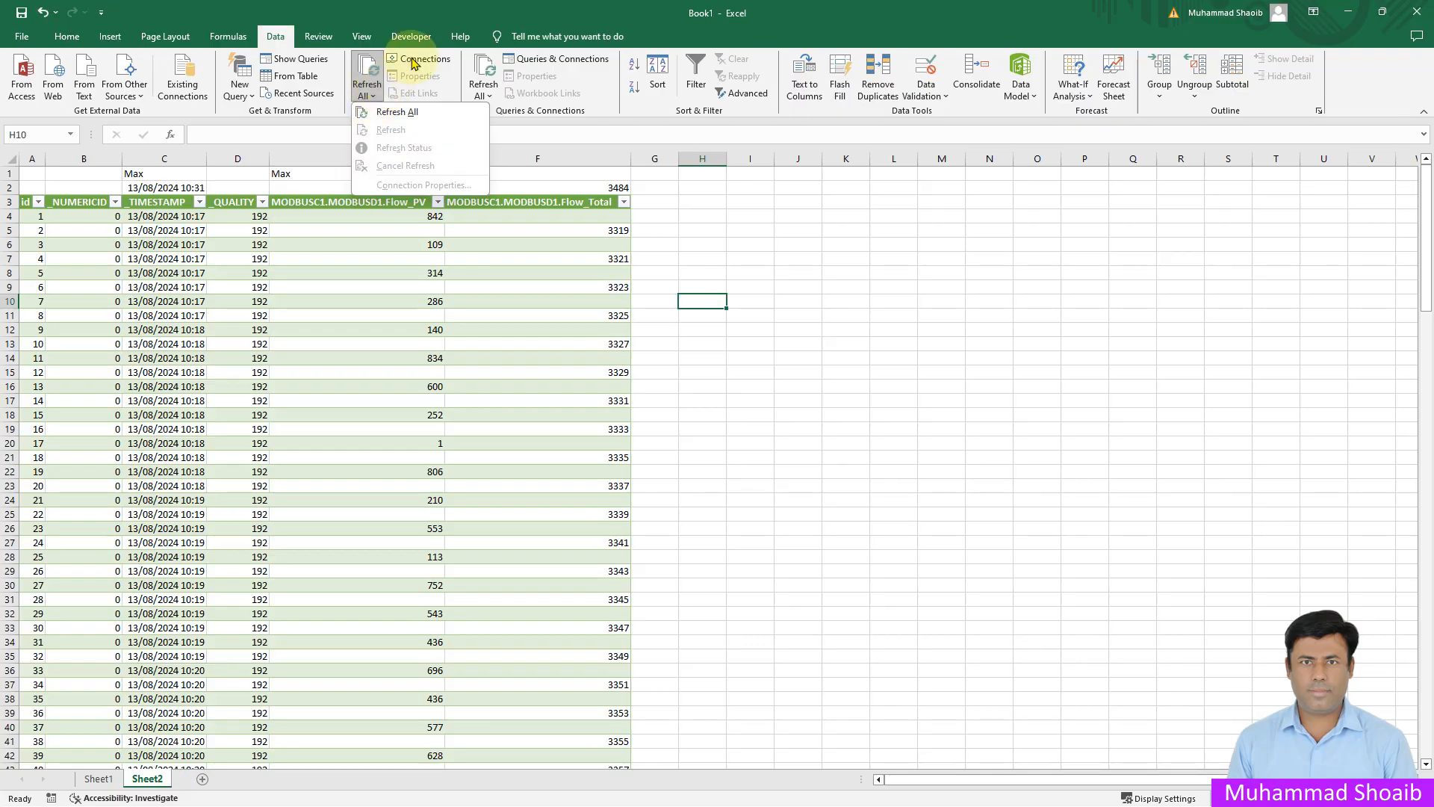
{"action": "left_click", "coordinate": [415, 60]}
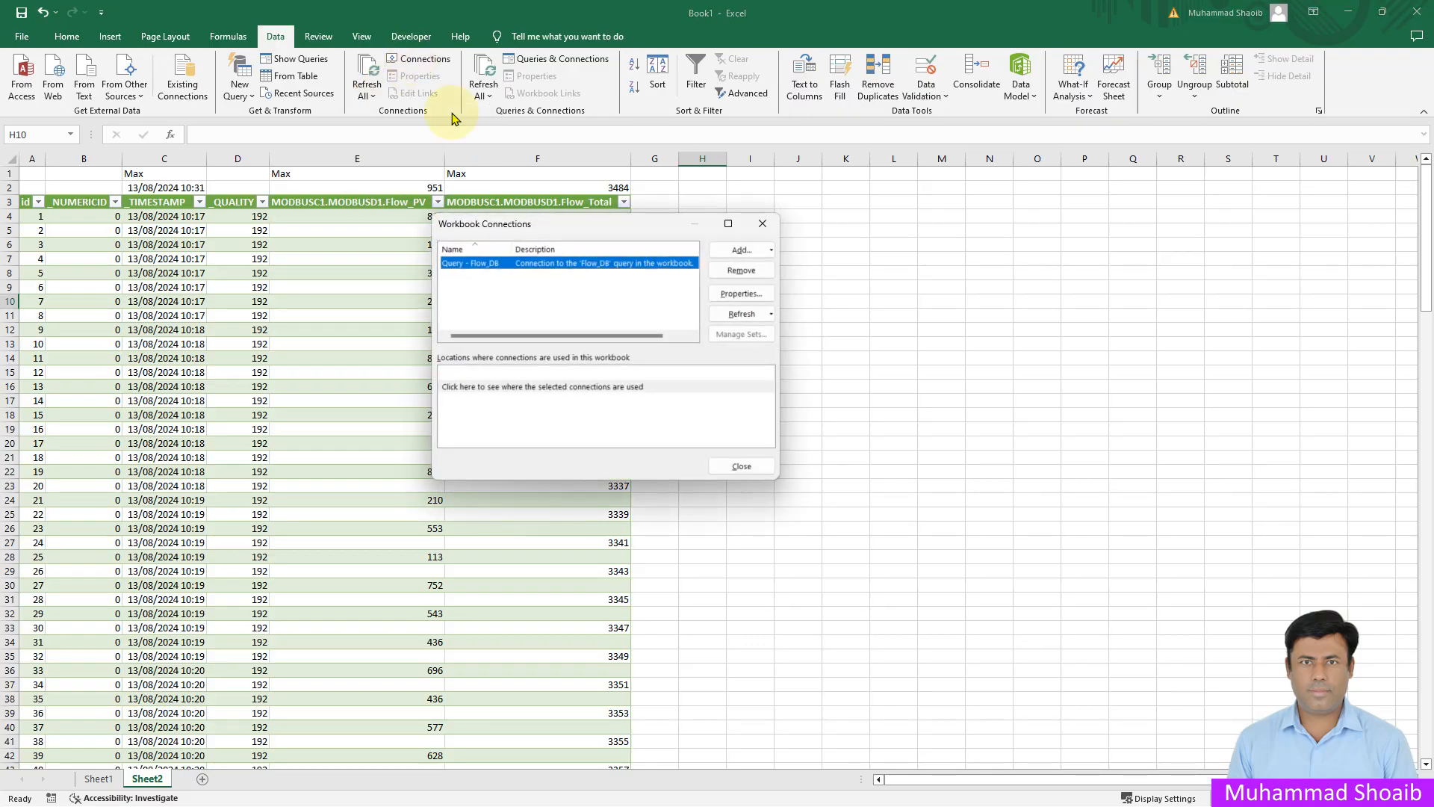
{"action": "left_click", "coordinate": [741, 294]}
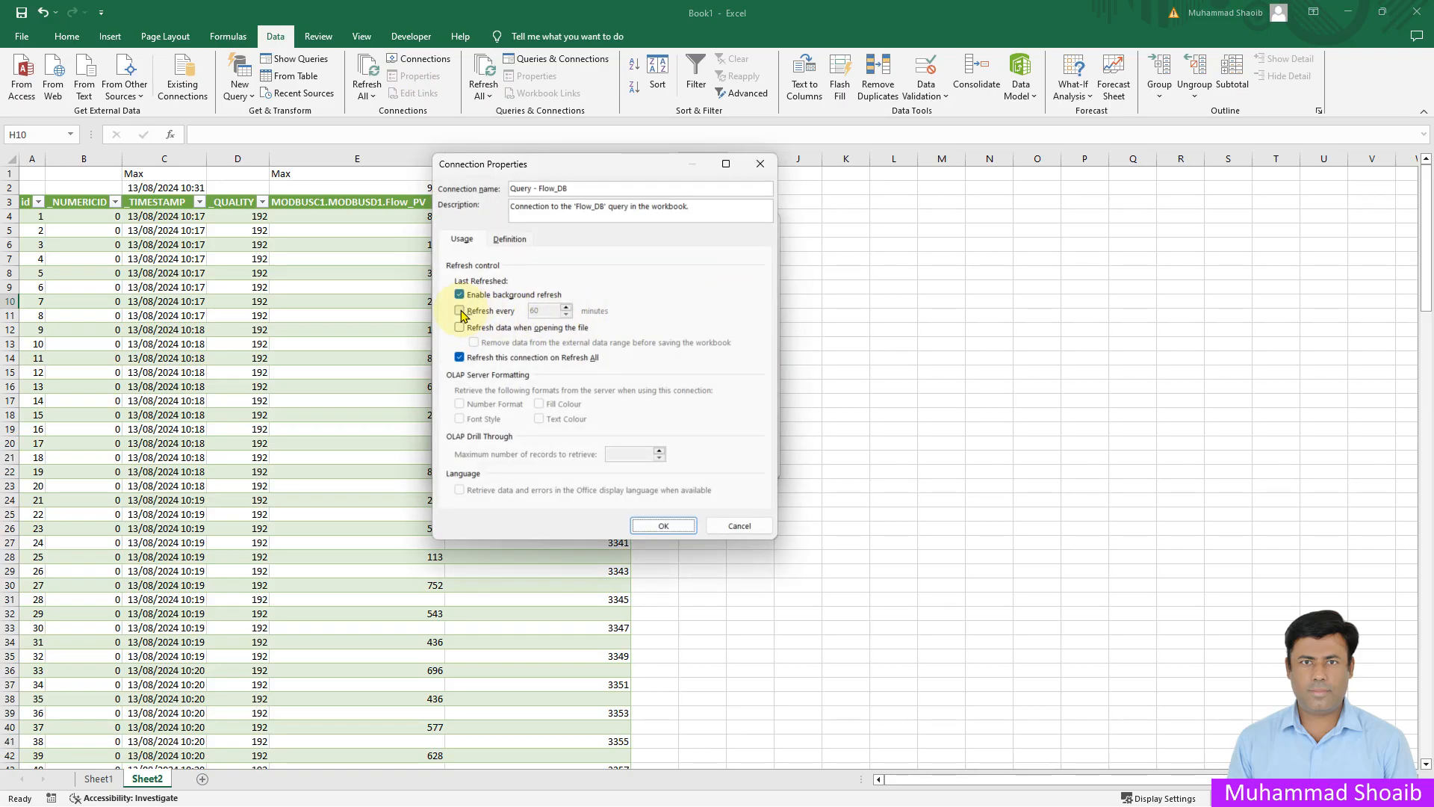
{"action": "left_click", "coordinate": [459, 310]}
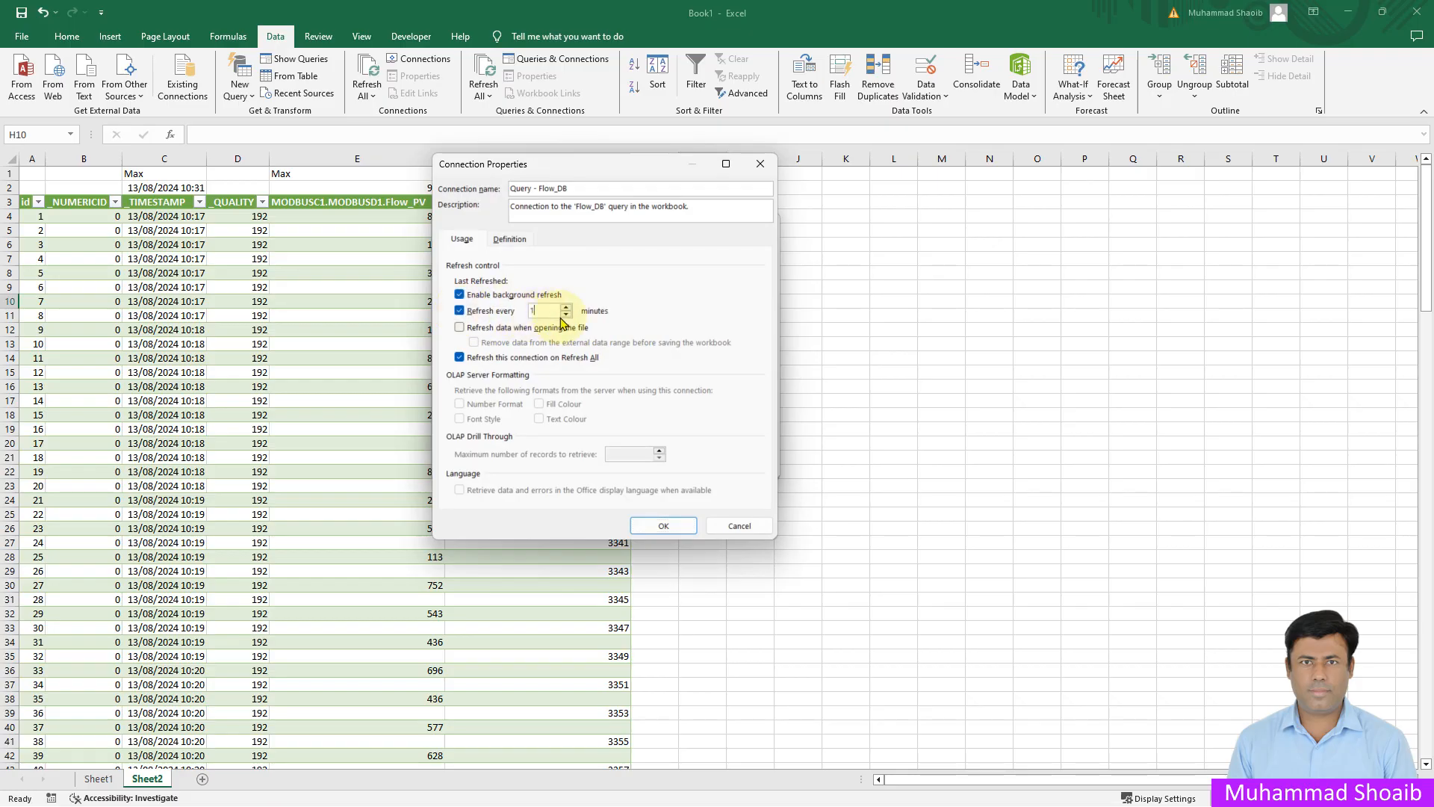
{"action": "left_click", "coordinate": [659, 528]}
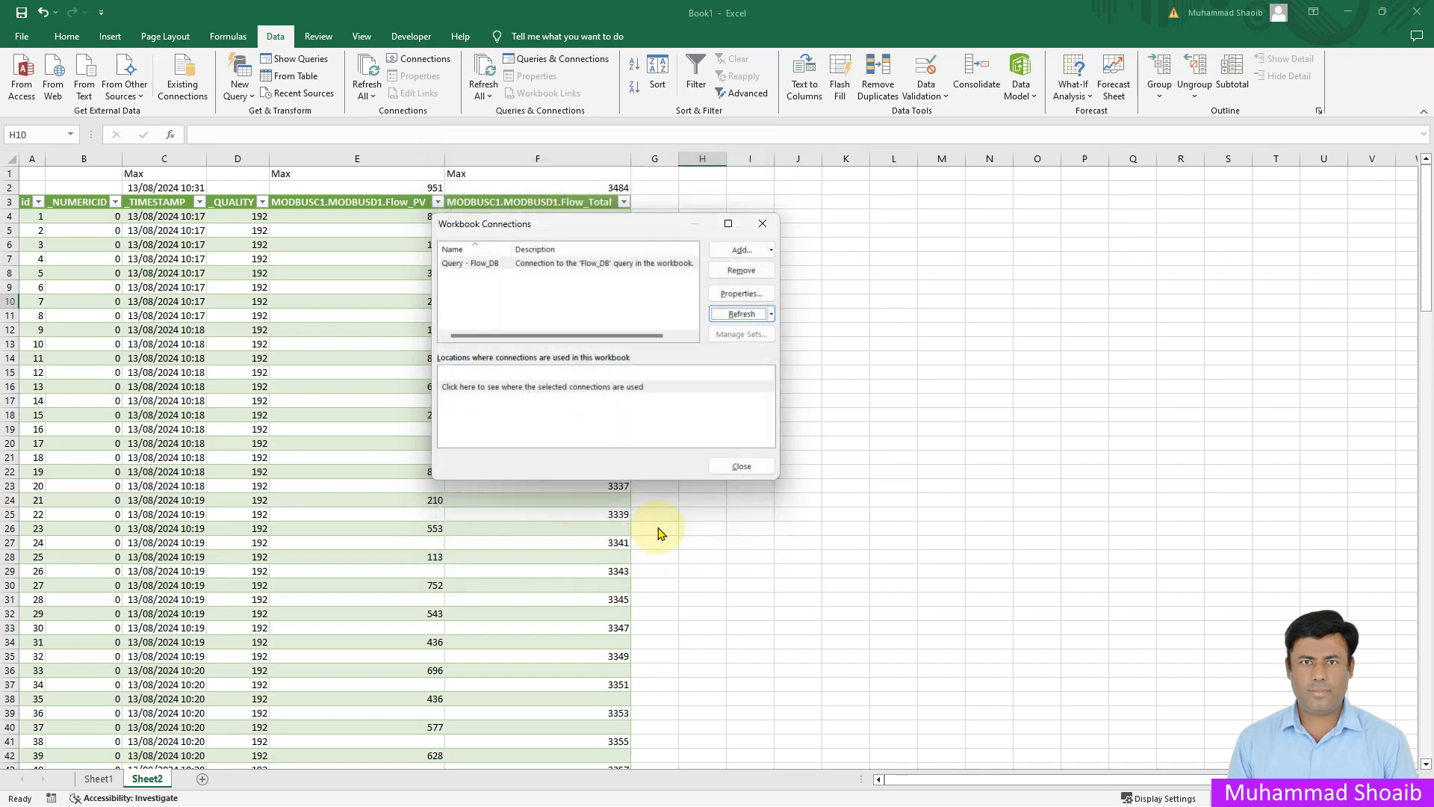
{"action": "left_click", "coordinate": [732, 464]}
{"action": "left_click", "coordinate": [751, 245]}
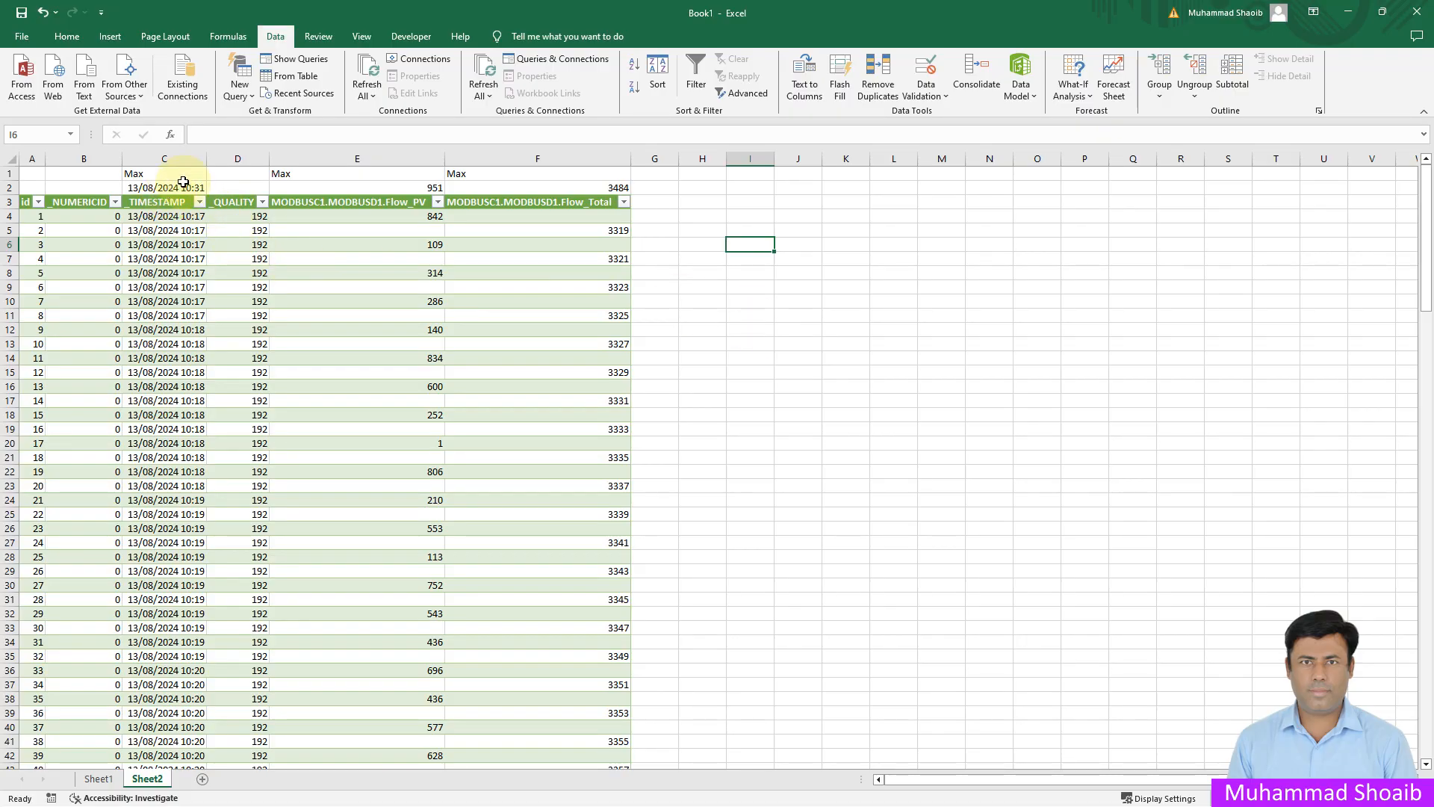
Add a new worksheet after Sheet2 and rename it SCADA
{"action": "left_click", "coordinate": [202, 780]}
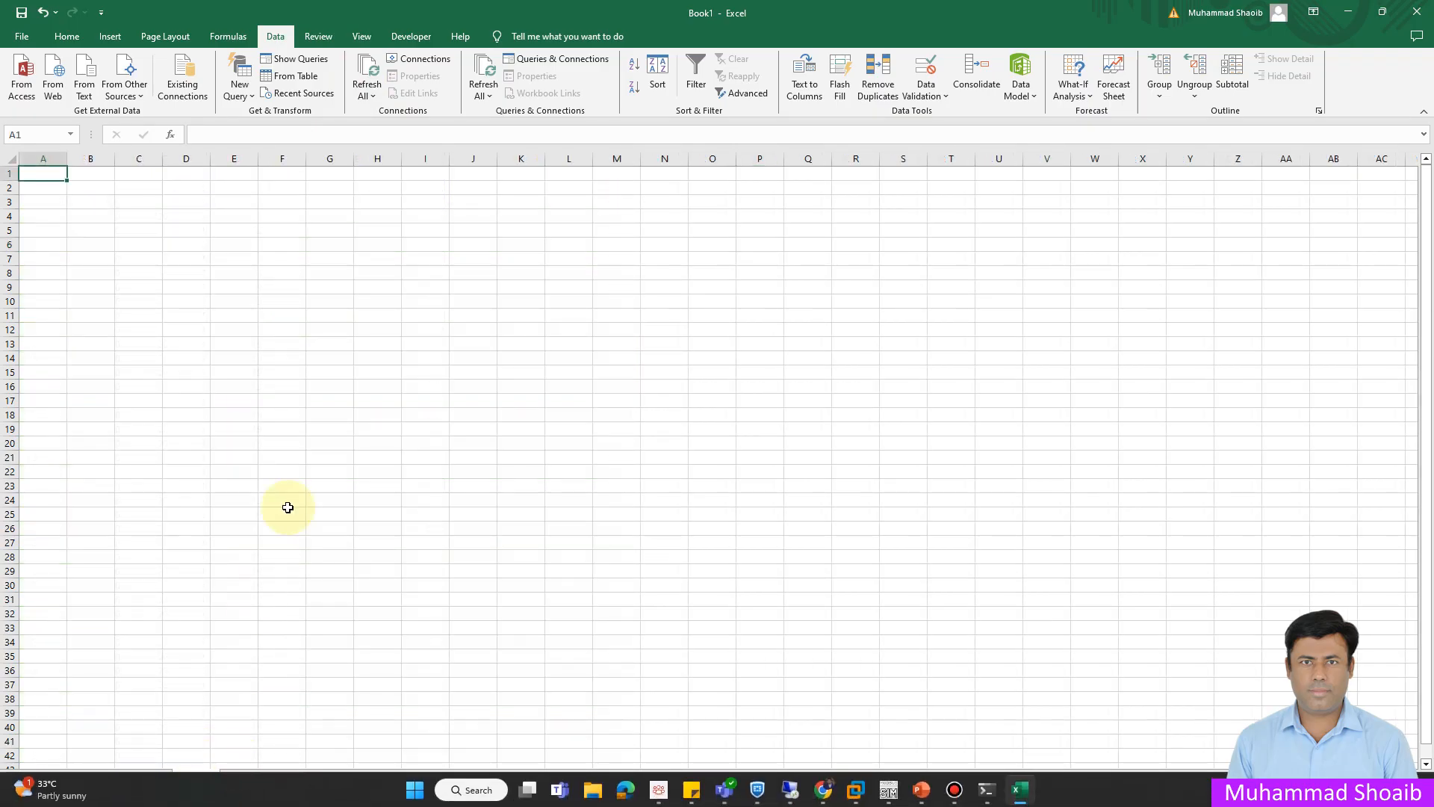
{"action": "right_click", "coordinate": [193, 777]}
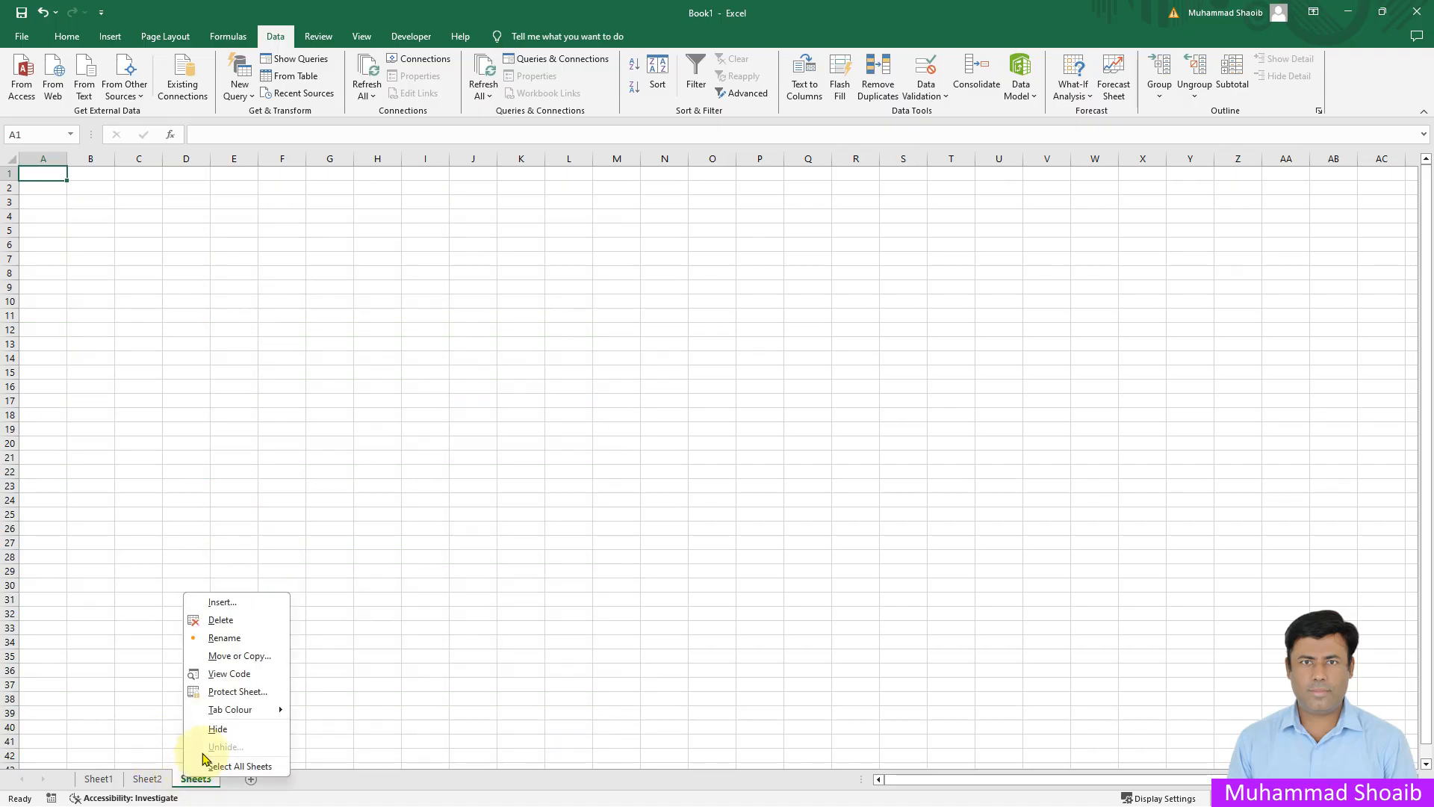
{"action": "left_click", "coordinate": [224, 638]}
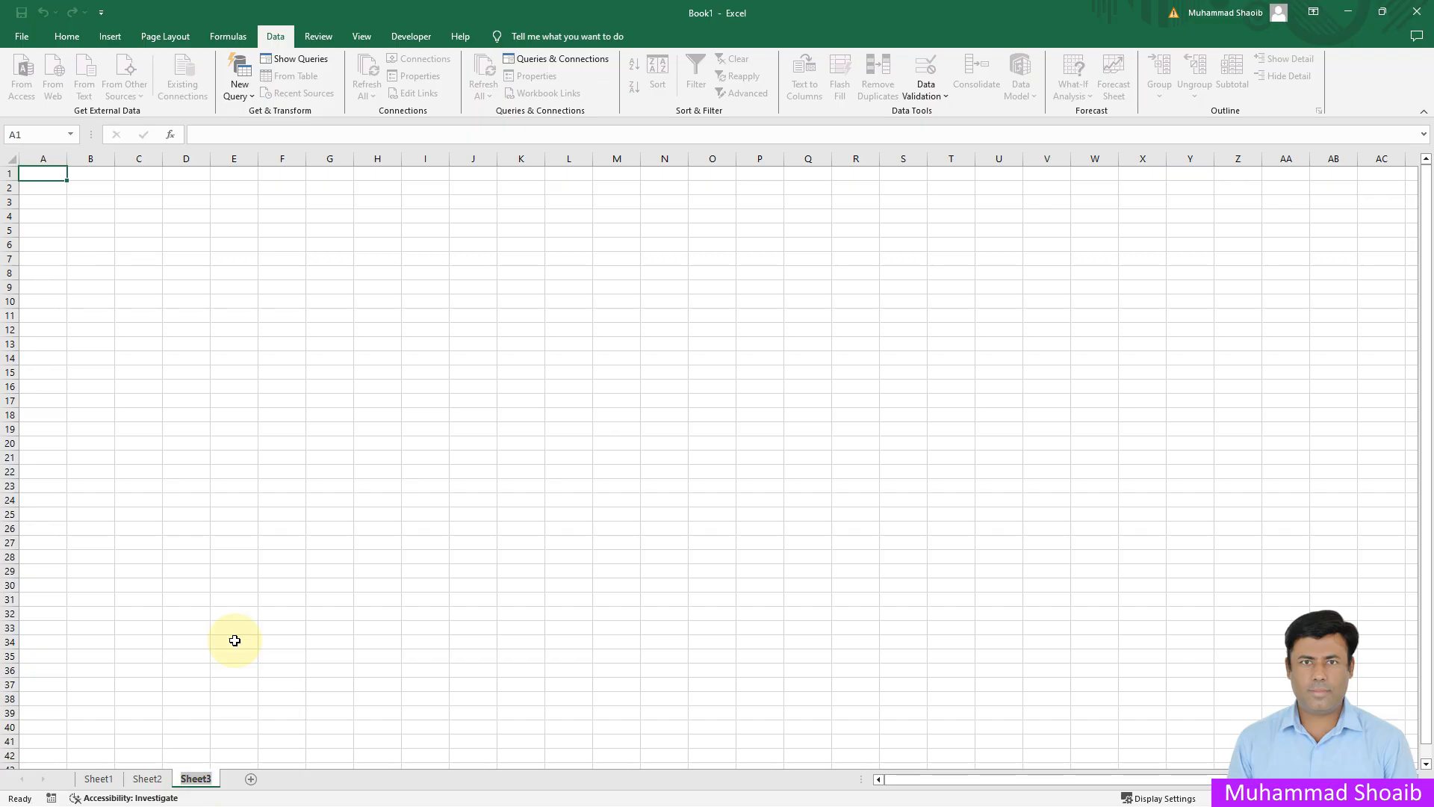
{"action": "type", "text": "SCADA"}
{"action": "key", "text": "Return"}
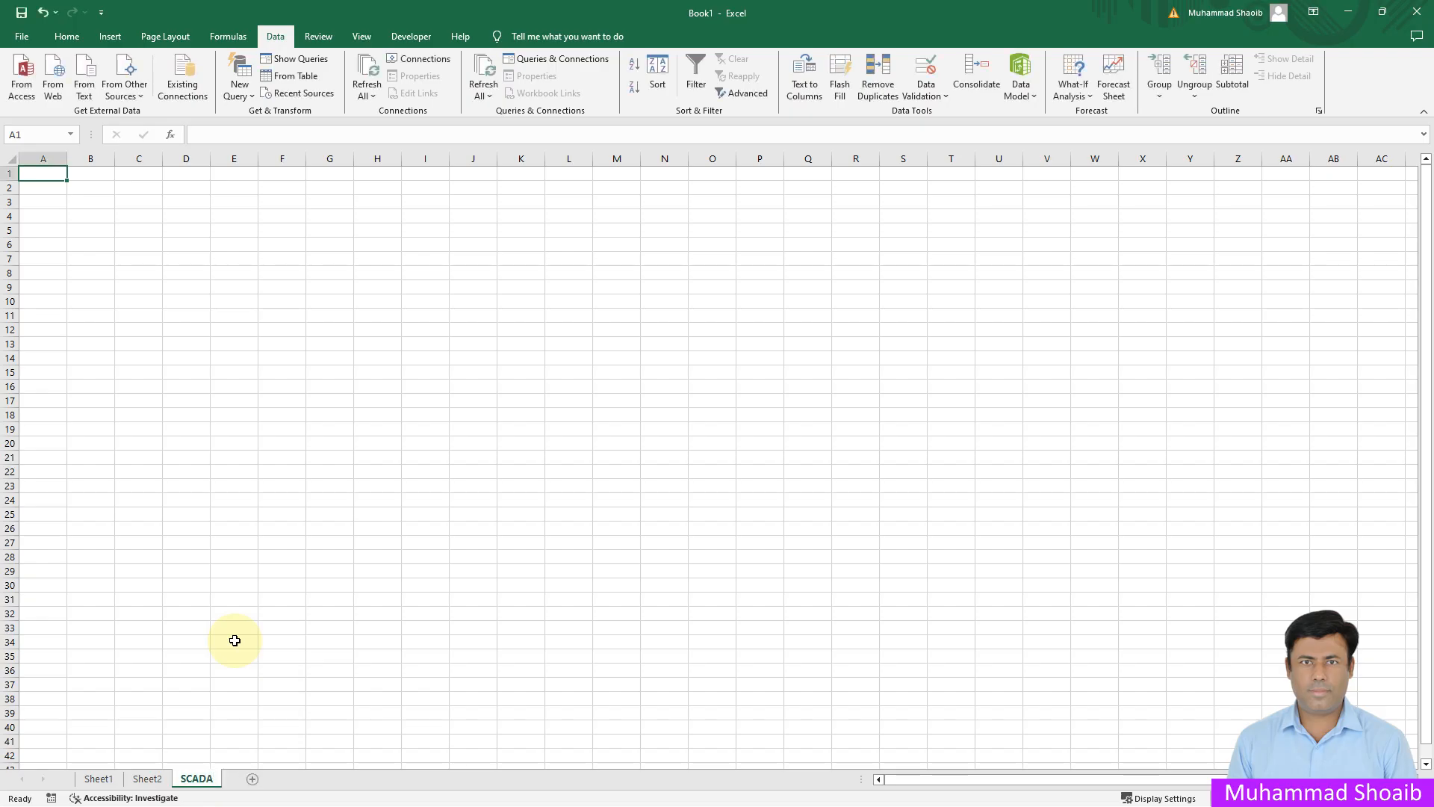
Fill the range A1:S28 on the SCADA sheet with Light Grey, Background 2, Darker 75%
{"action": "left_click", "coordinate": [139, 233]}
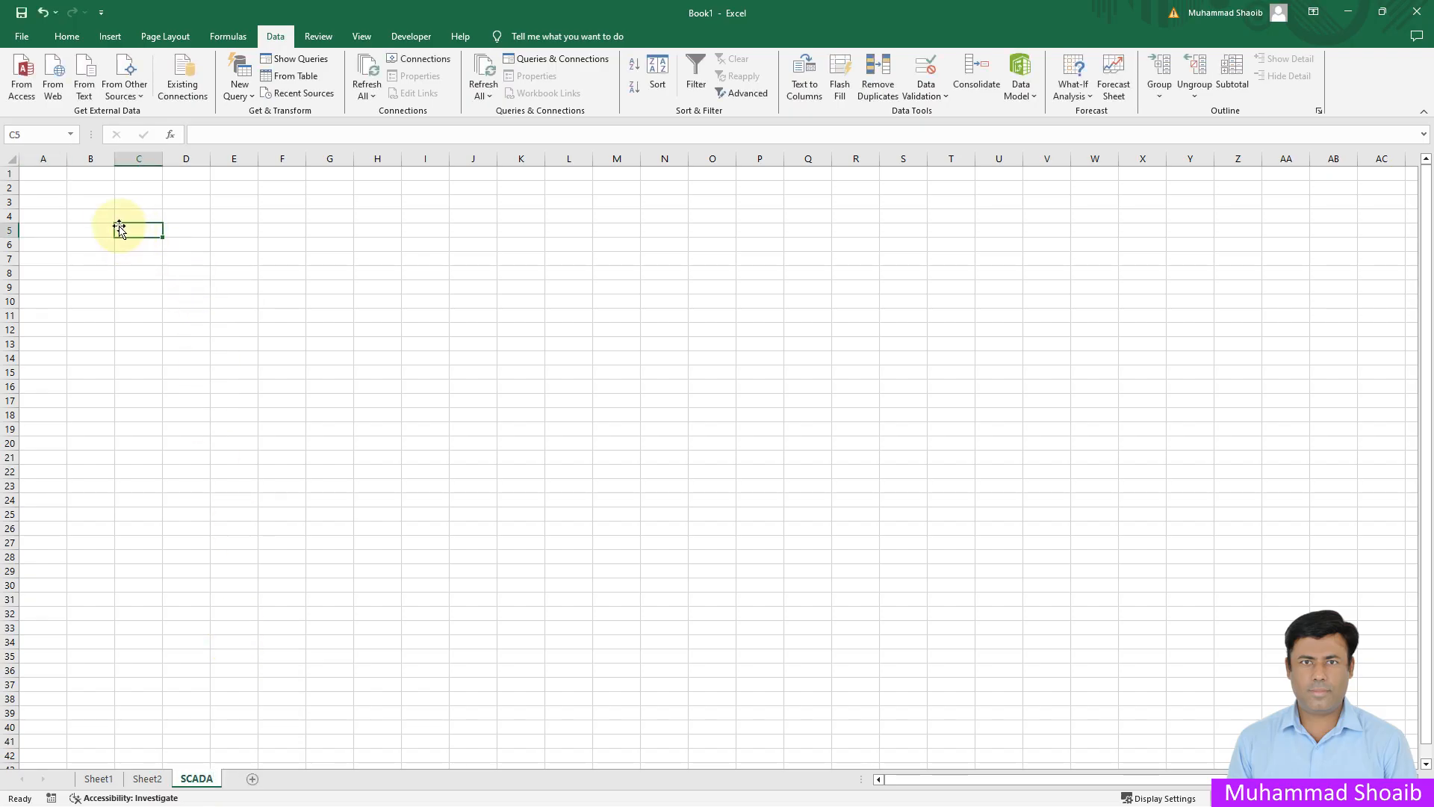
{"action": "left_click_drag", "start_coordinate": [42, 176], "coordinate": [880, 562]}
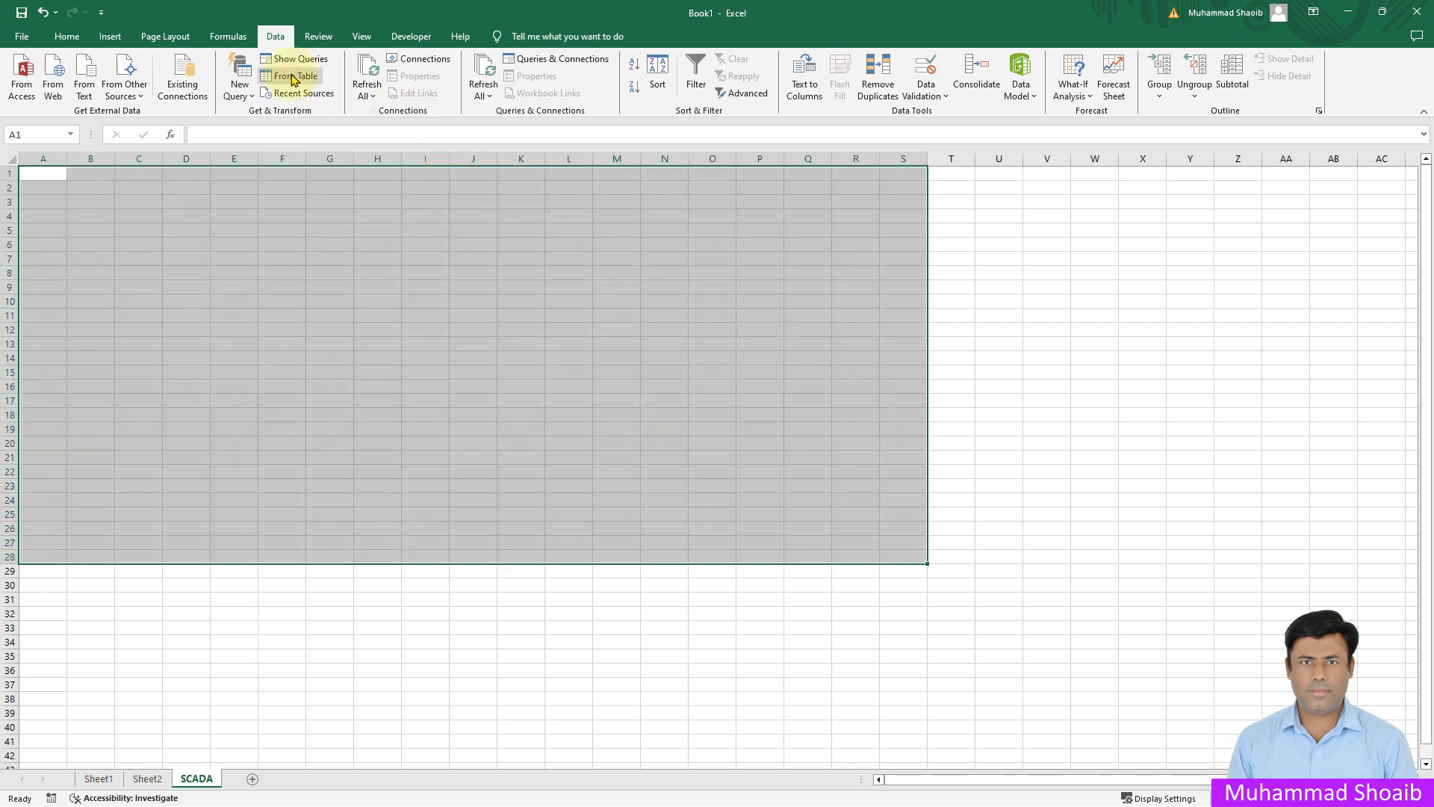
{"action": "left_click", "coordinate": [66, 36]}
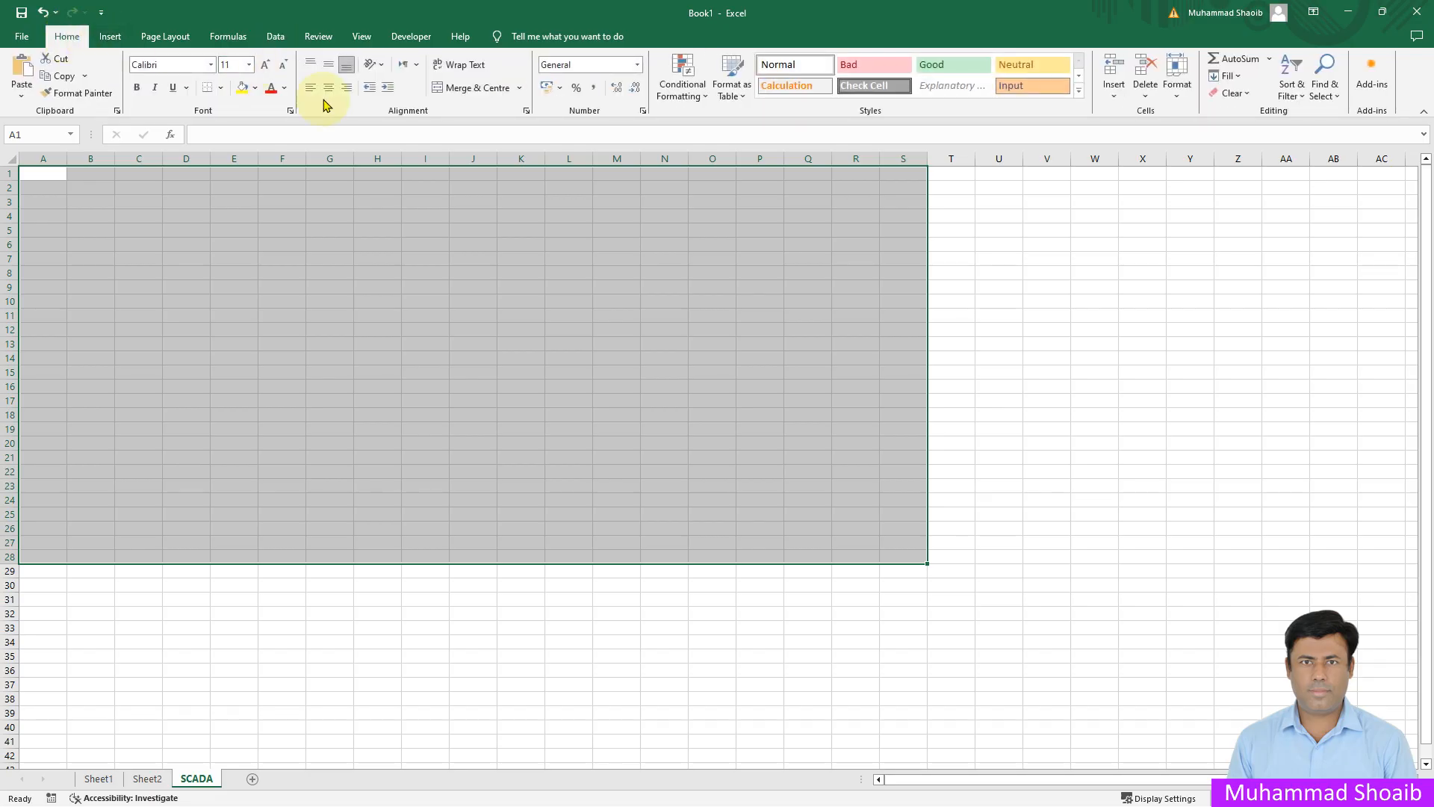
{"action": "left_click", "coordinate": [255, 88]}
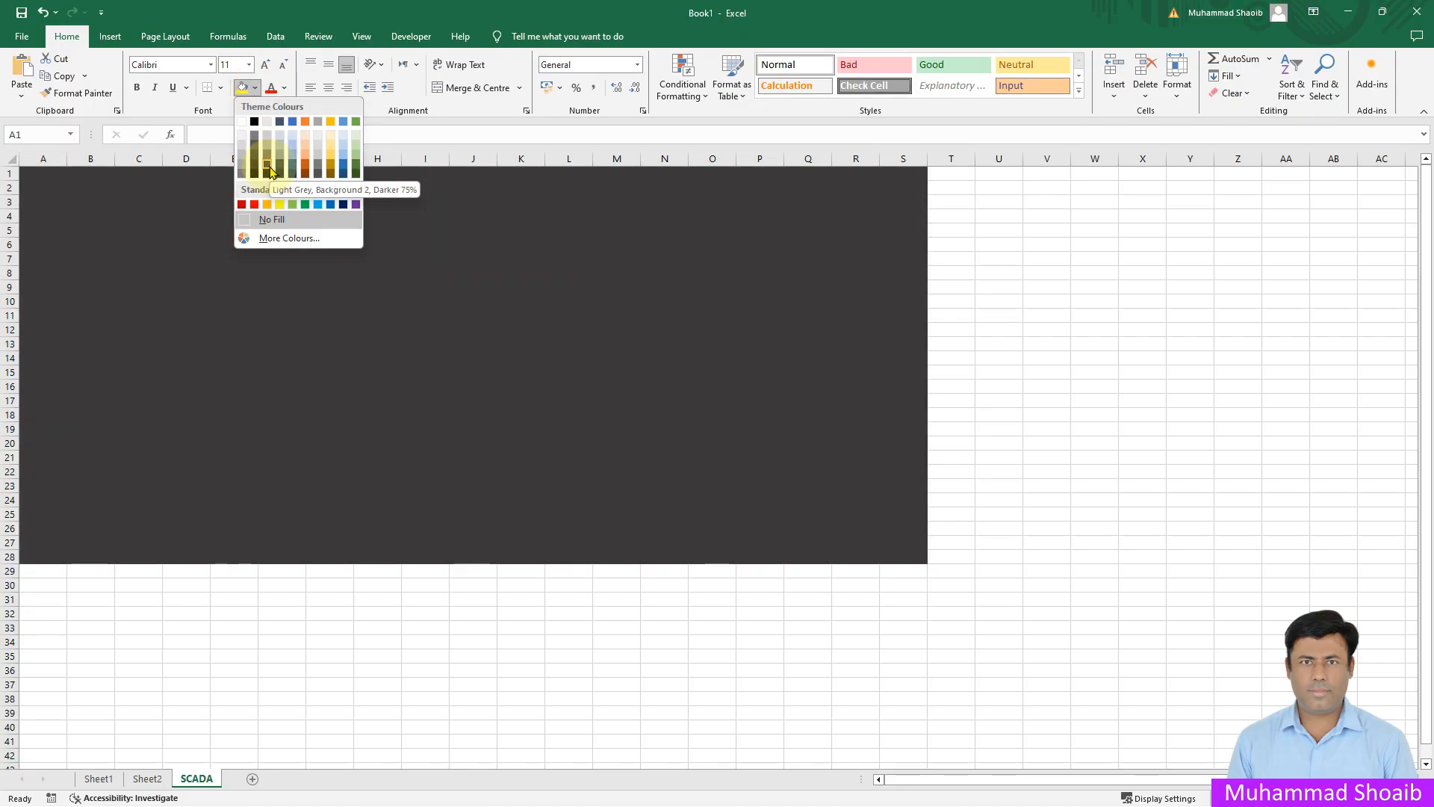
{"action": "left_click", "coordinate": [268, 169]}
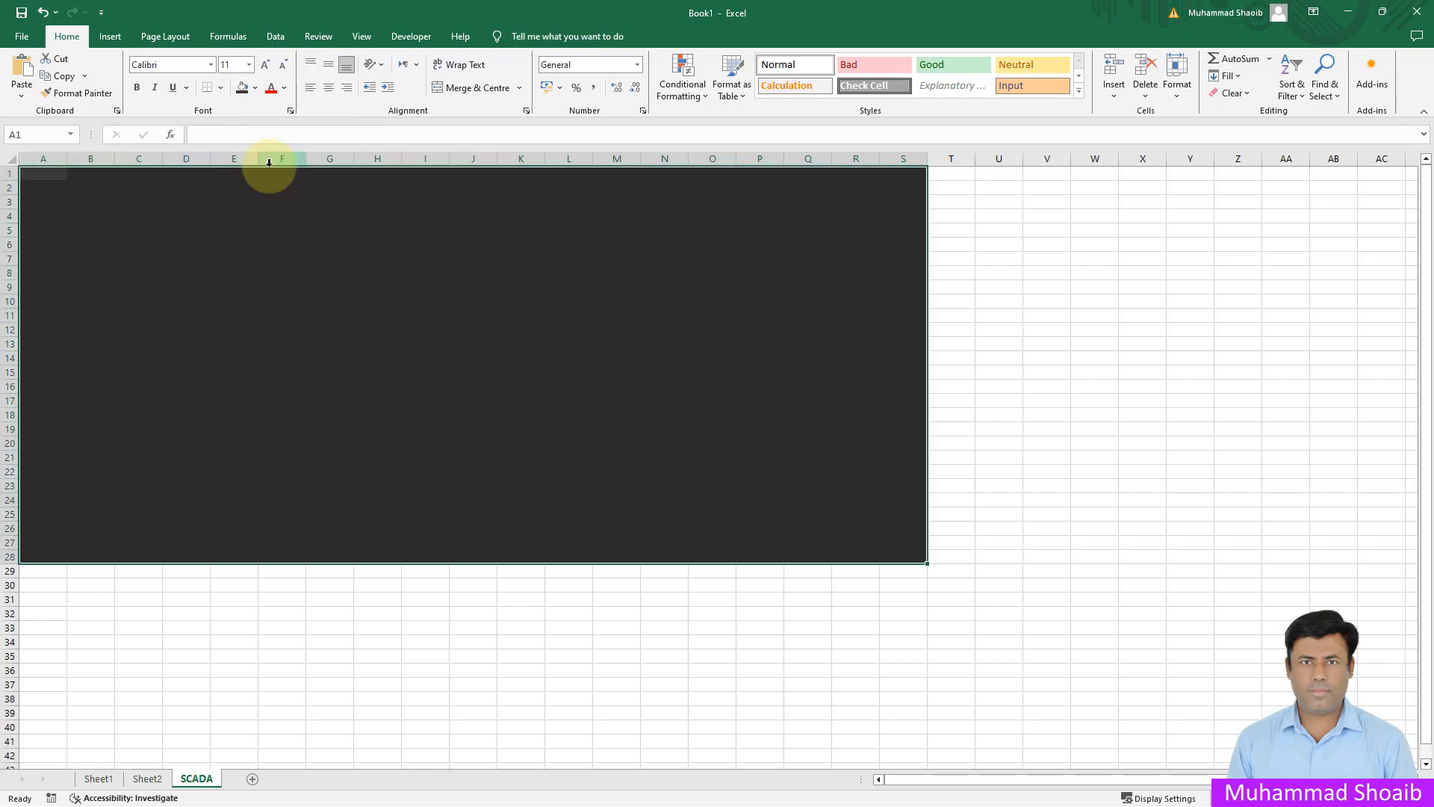
{"action": "left_click", "coordinate": [359, 343]}
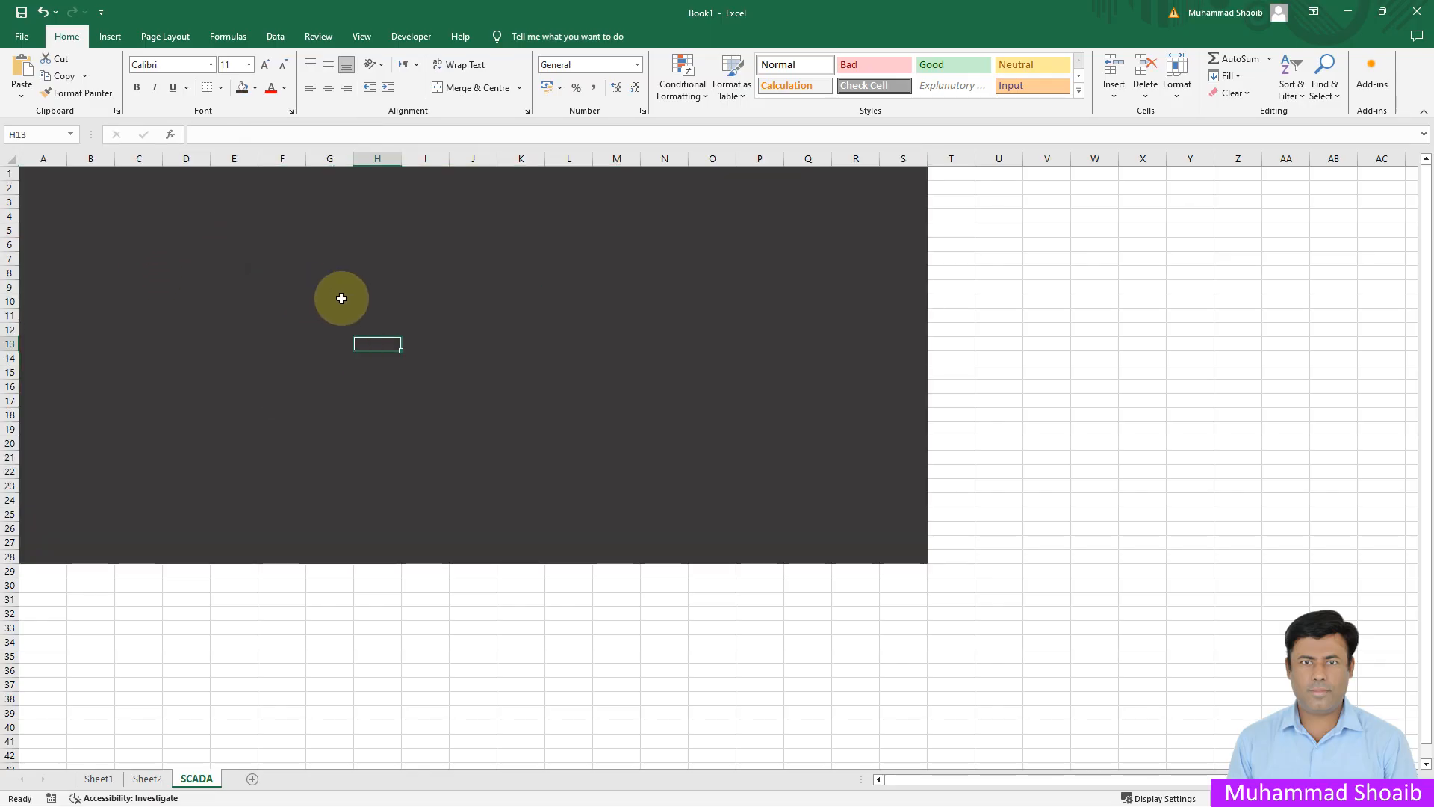
Enter the label "Flow (m3/h) :" in cell D5 and set its font size to 24
{"action": "left_click", "coordinate": [176, 230]}
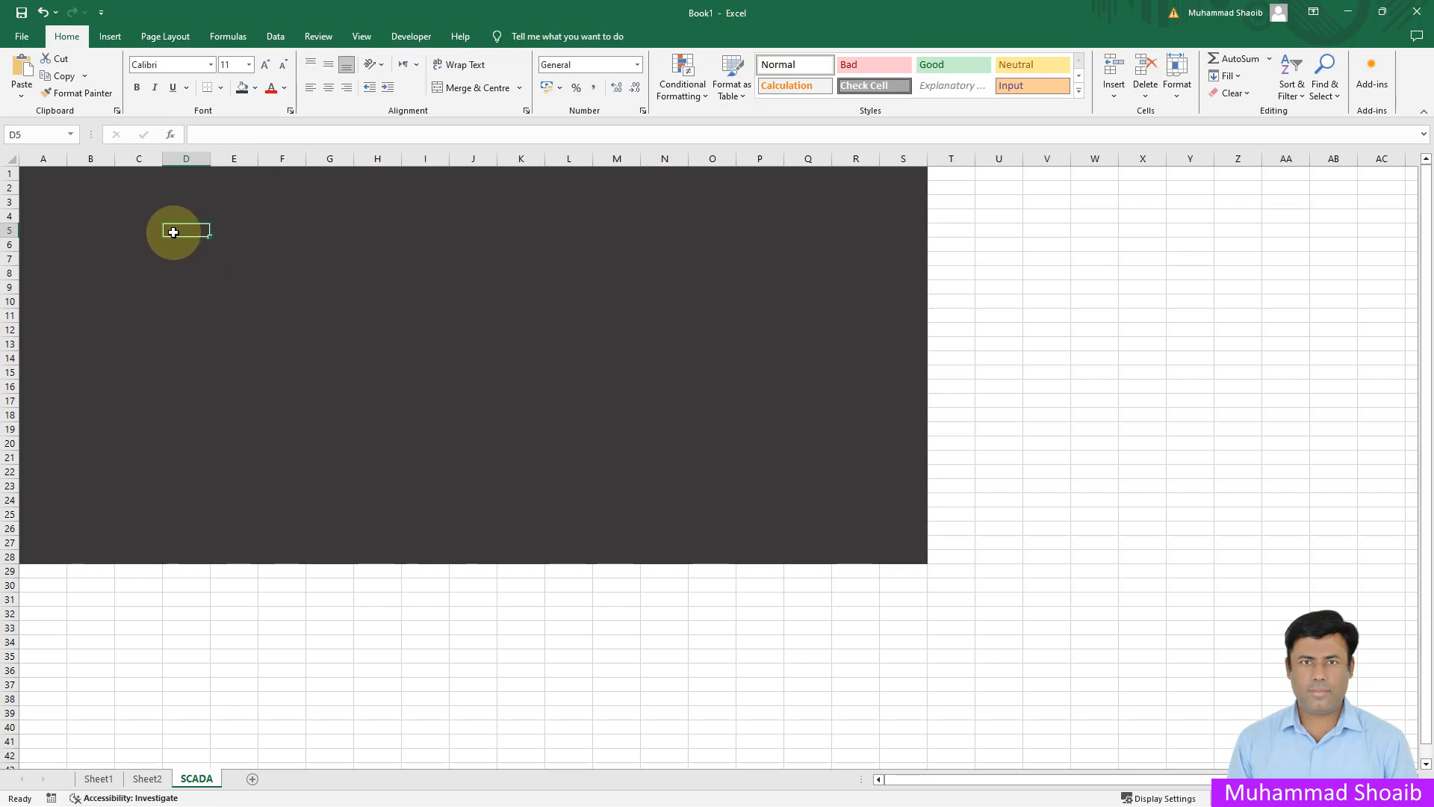
{"action": "type", "text": "Flow (m3/h) :"}
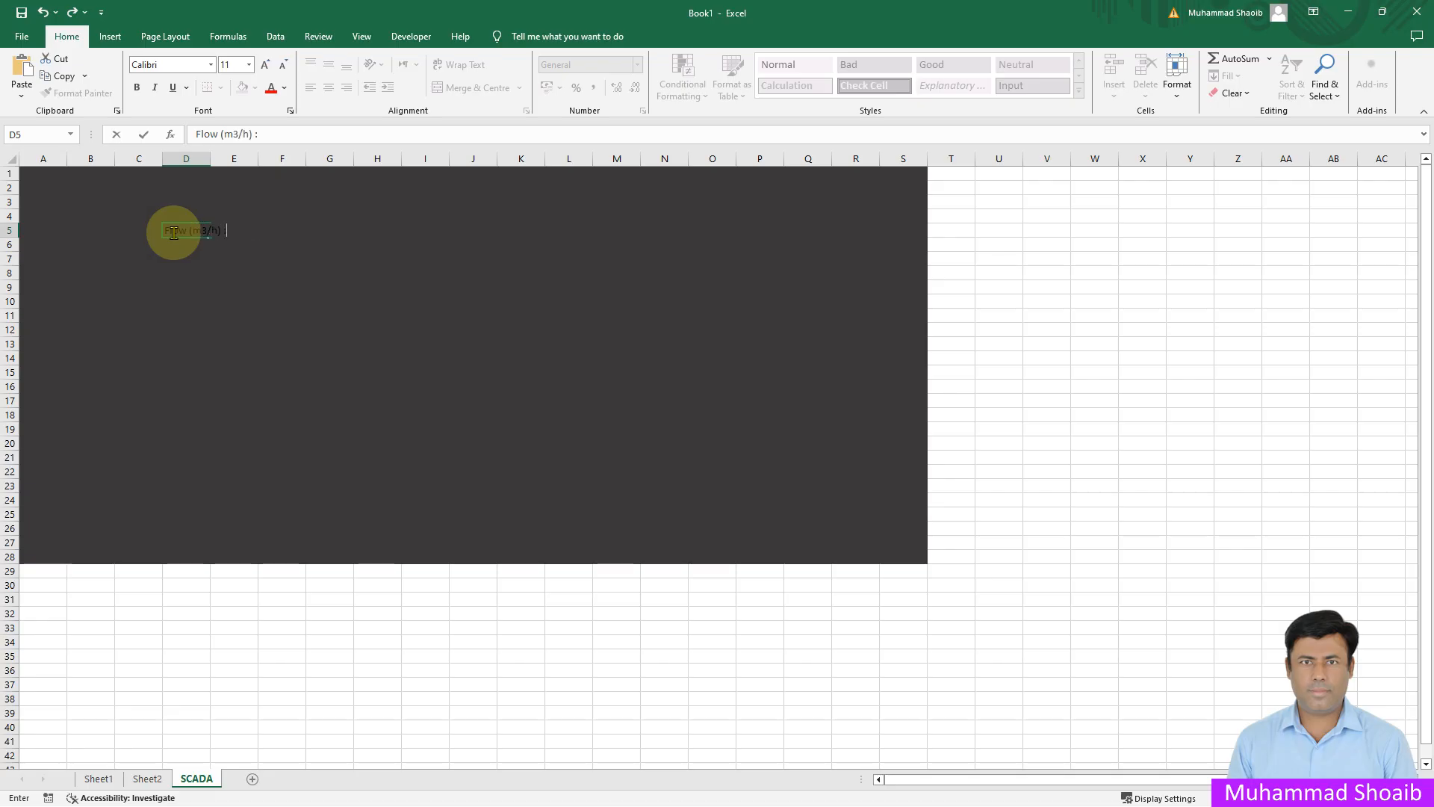
{"action": "key", "text": "ctrl+Return"}
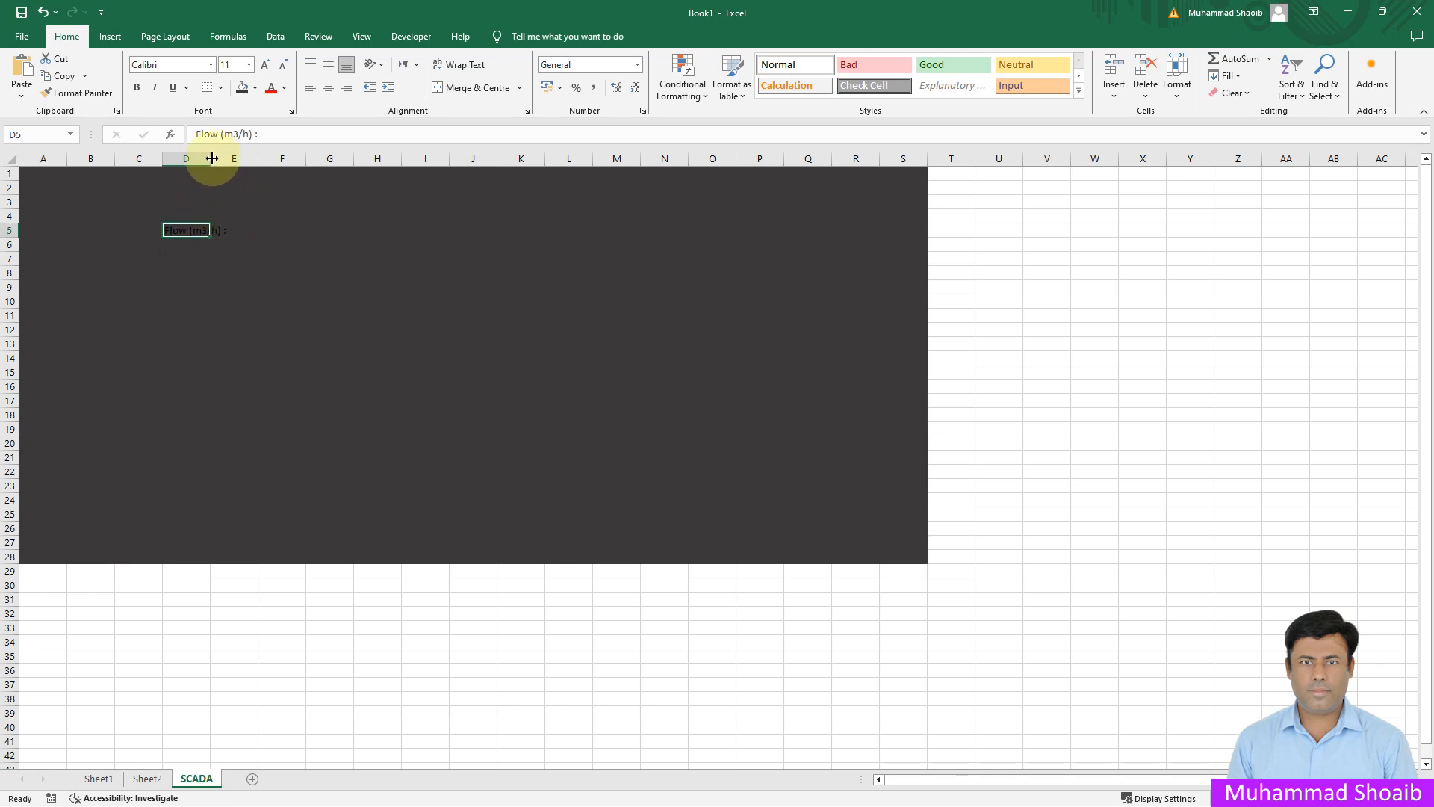
{"action": "left_click", "coordinate": [249, 64]}
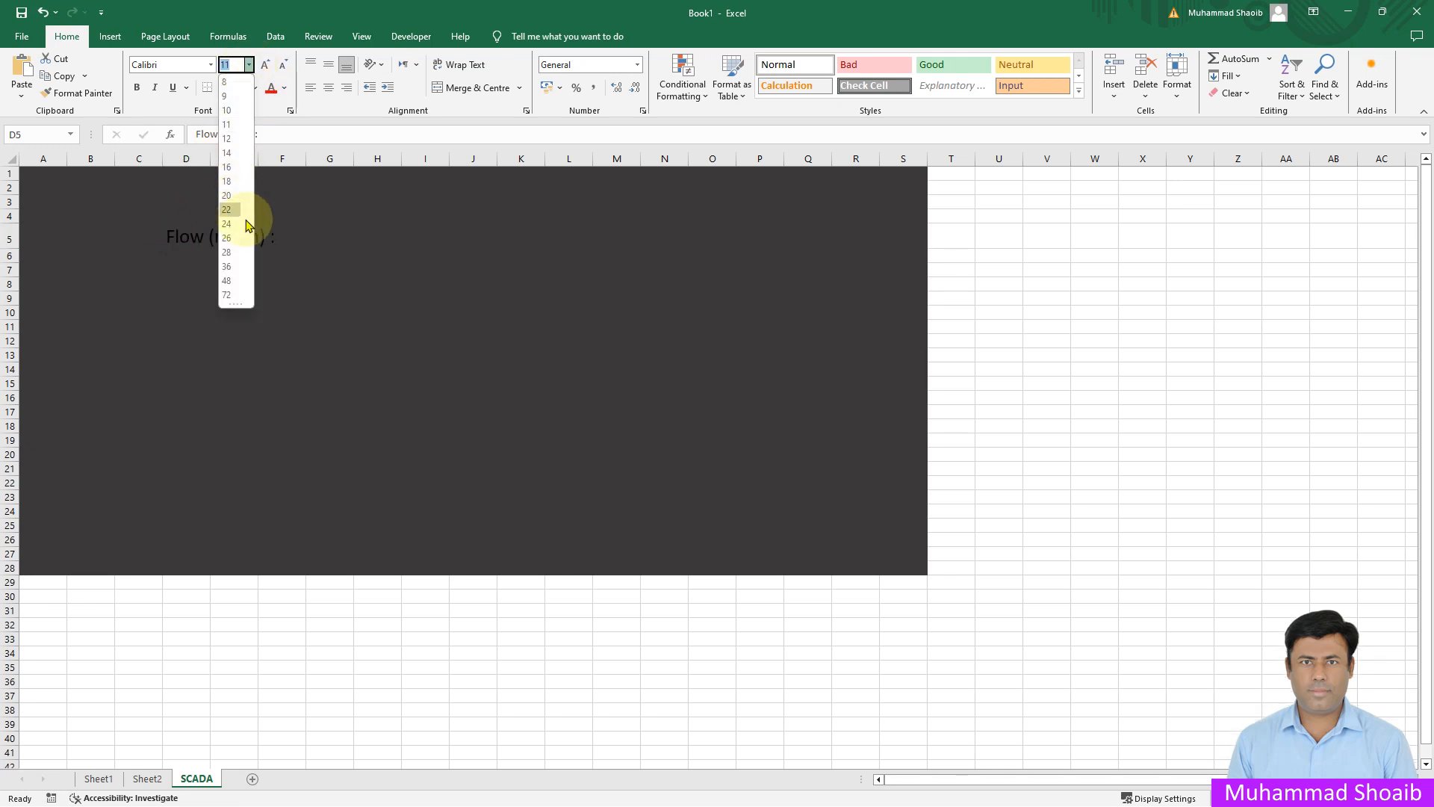
{"action": "left_click", "coordinate": [237, 223]}
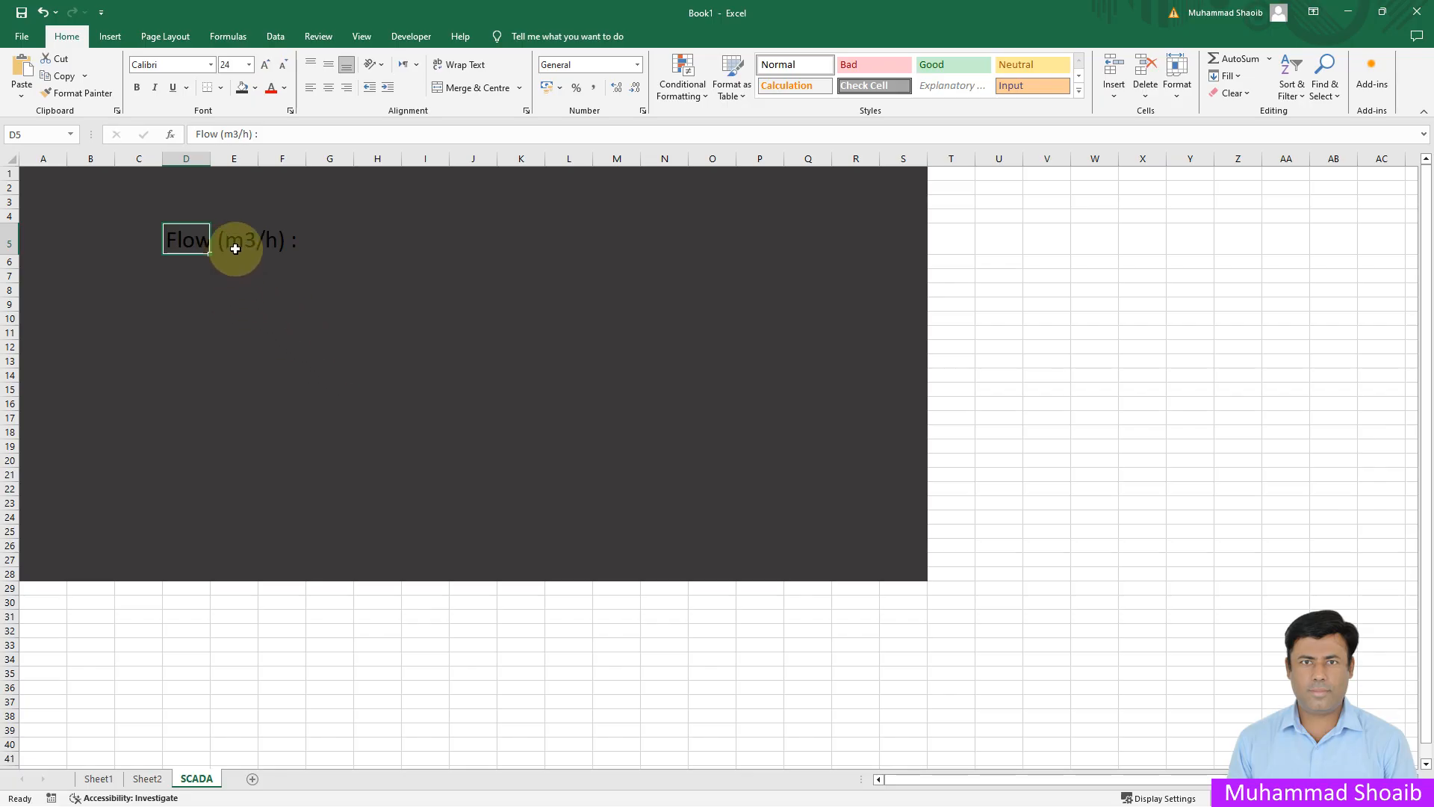
{"action": "left_click", "coordinate": [292, 246]}
Fill the flow label from D5 down the column and clear the extra copy in D7
{"action": "left_click", "coordinate": [205, 239]}
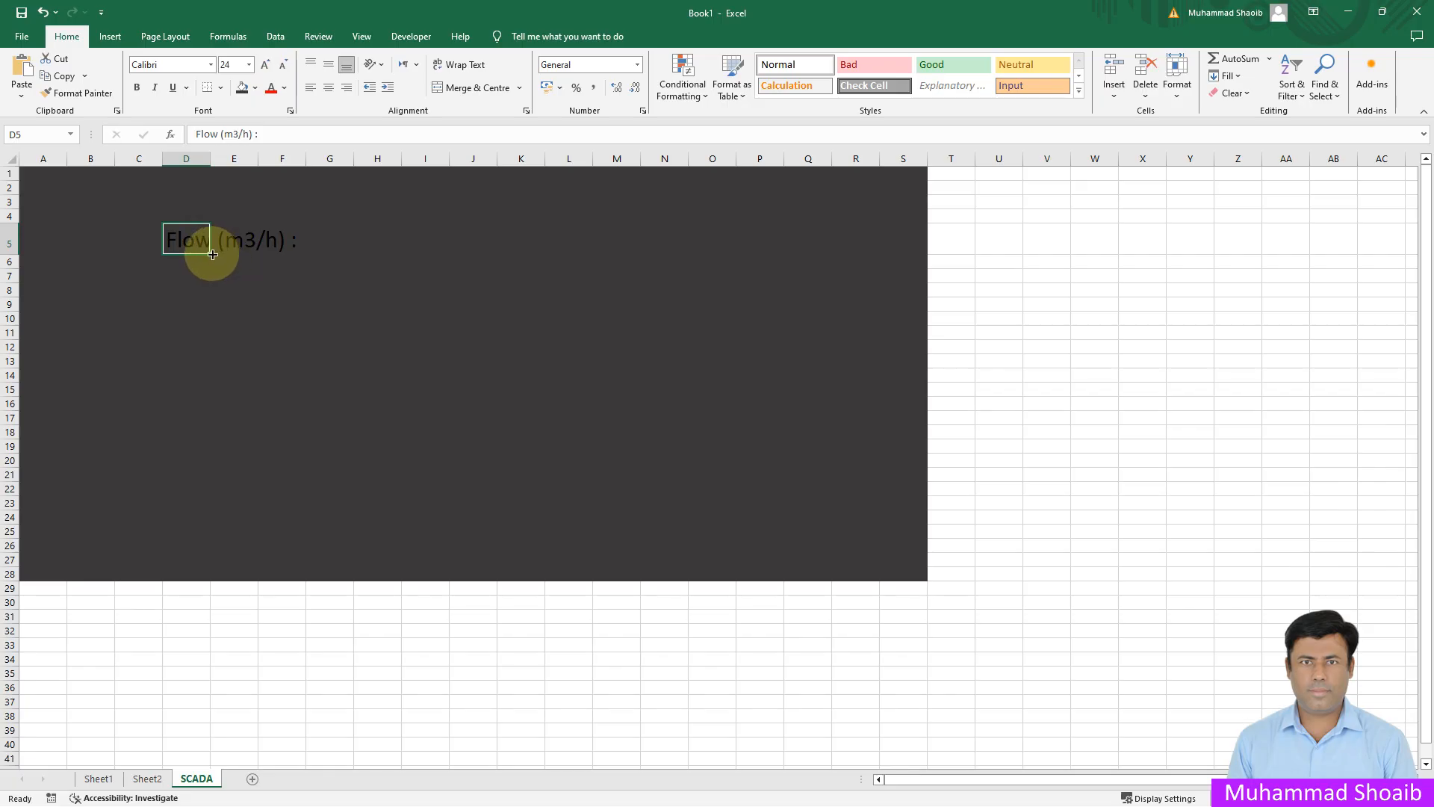
{"action": "left_click_drag", "start_coordinate": [213, 255], "coordinate": [210, 283]}
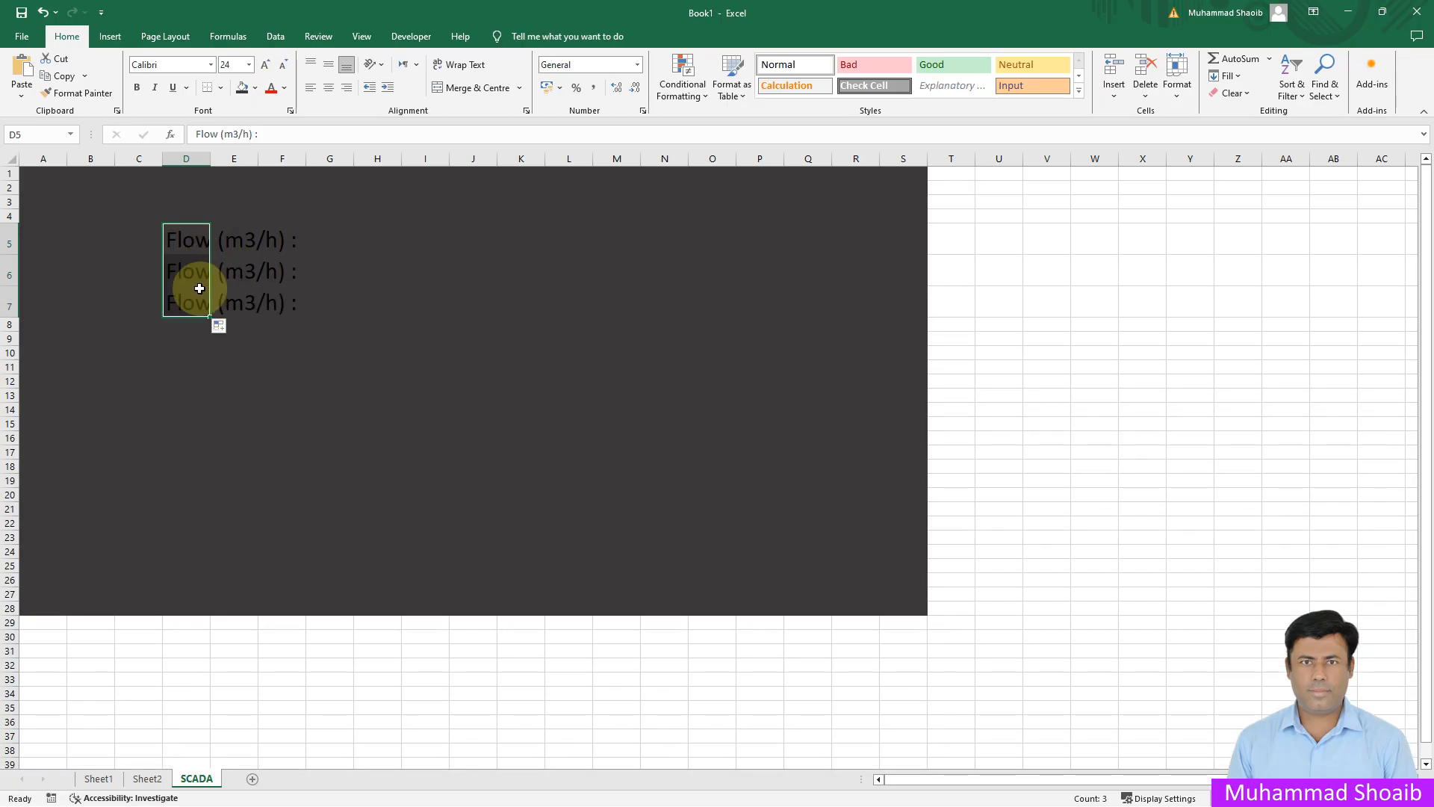
{"action": "left_click", "coordinate": [206, 308]}
{"action": "key", "text": "Delete"}
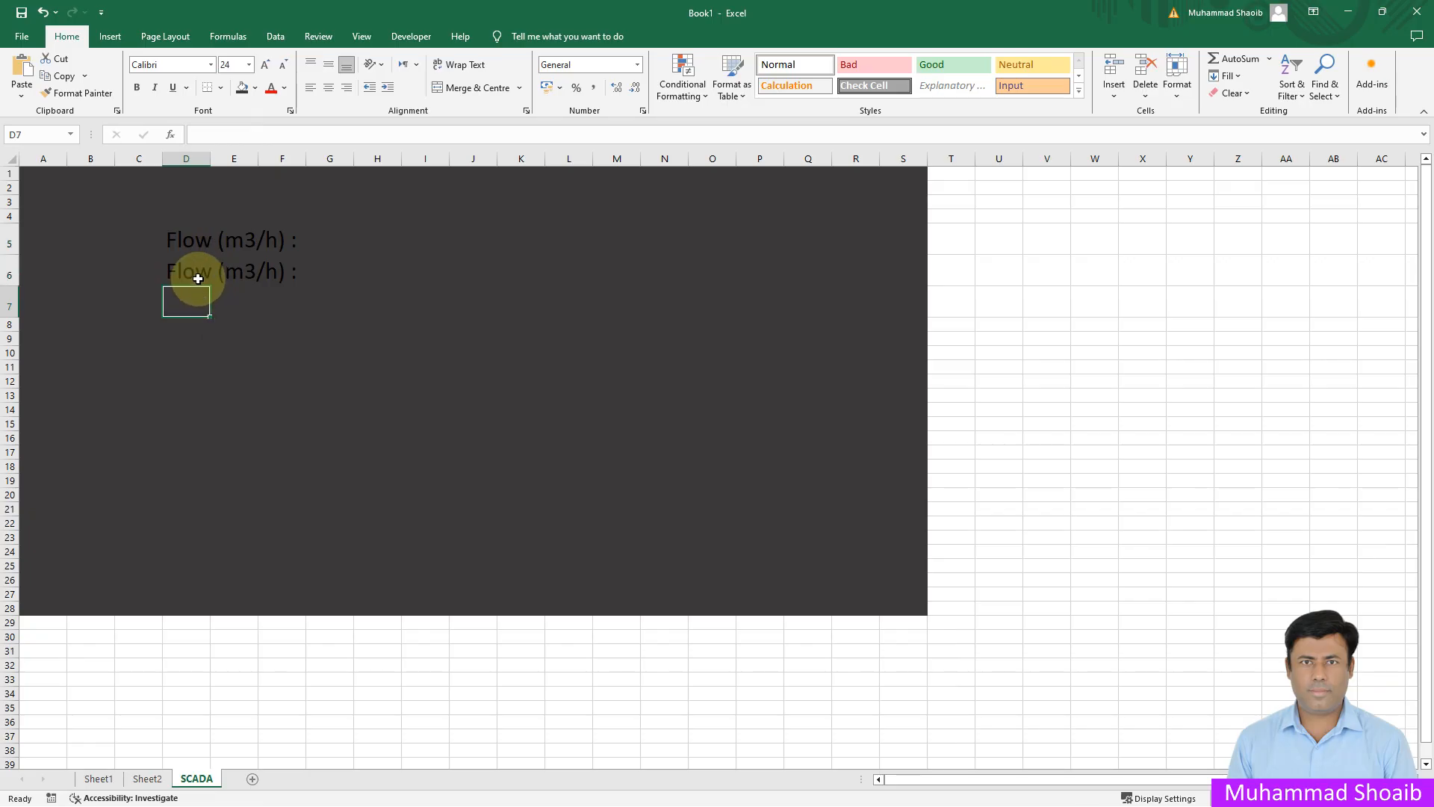
Change the copied label in cell D6 to "Total Flow (m3) :"
{"action": "left_click", "coordinate": [194, 279]}
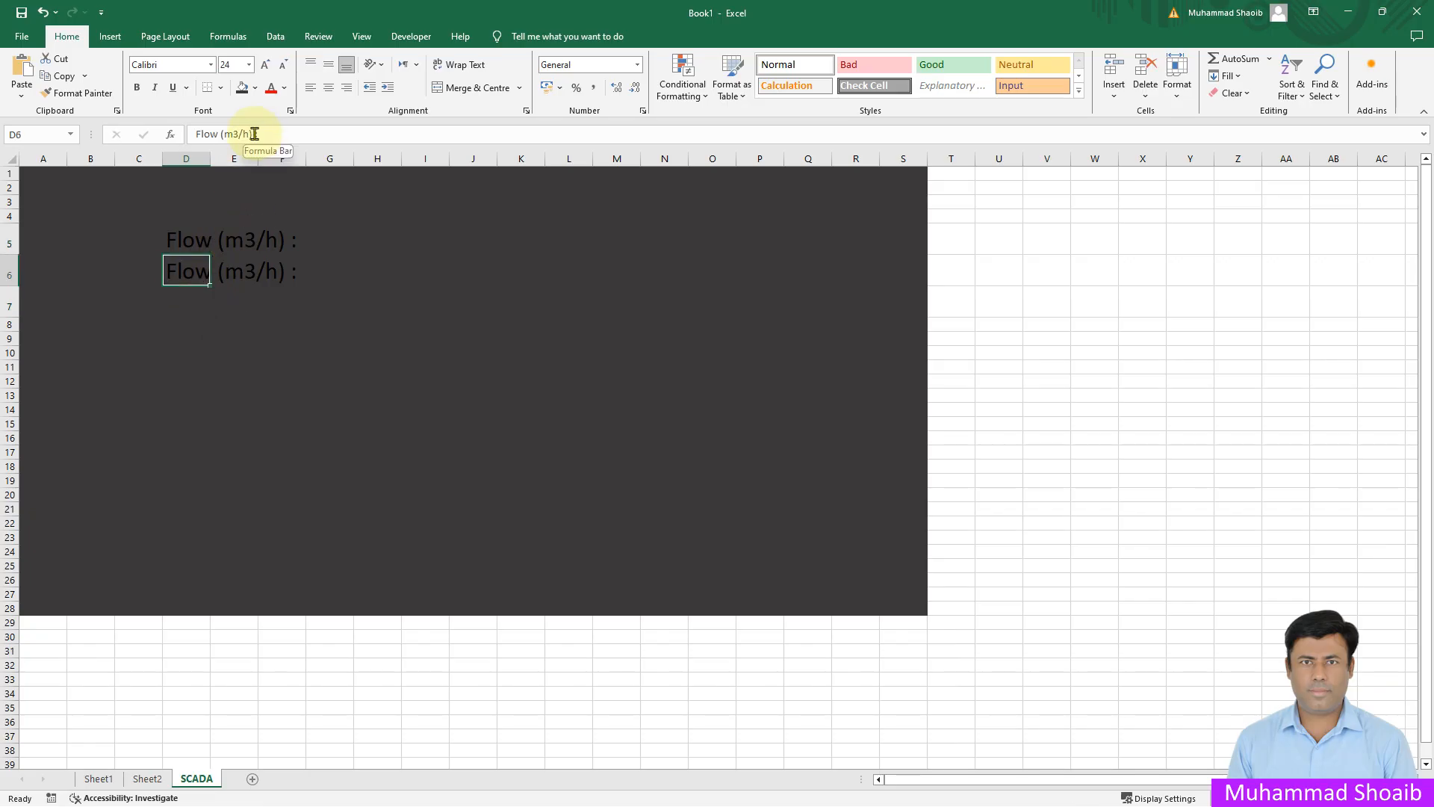
{"action": "left_click", "coordinate": [198, 134]}
{"action": "type", "text": "Total"}
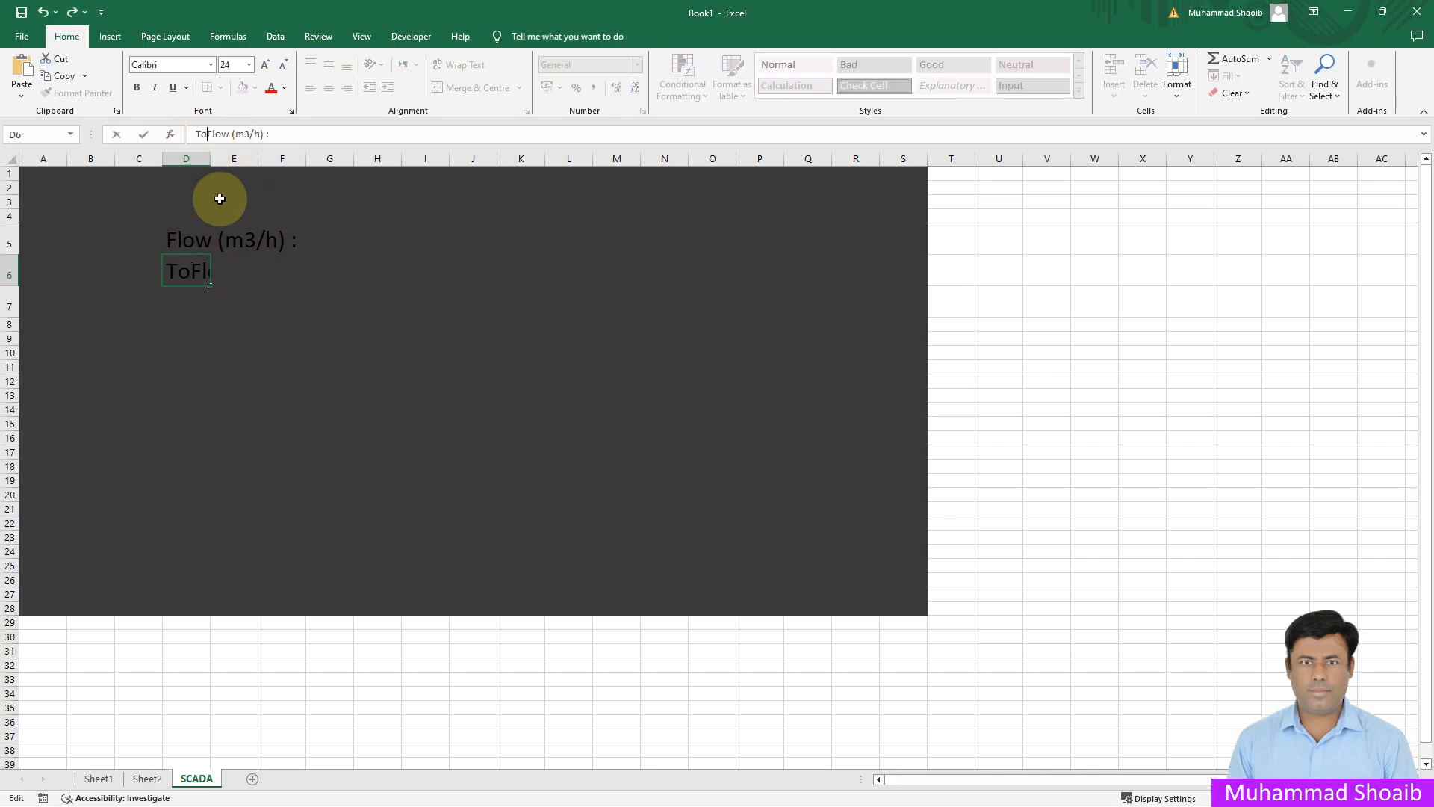
{"action": "key", "text": "Right"}
{"action": "key", "text": "Right"}
{"action": "key", "text": "Right"}
{"action": "key", "text": "Right"}
{"action": "key", "text": "Right"}
{"action": "key", "text": "Right"}
{"action": "key", "text": "Right"}
{"action": "key", "text": "Right"}
{"action": "key", "text": "Right"}
{"action": "key", "text": "Right"}
{"action": "key", "text": "BackSpace"}
{"action": "key", "text": "Return"}
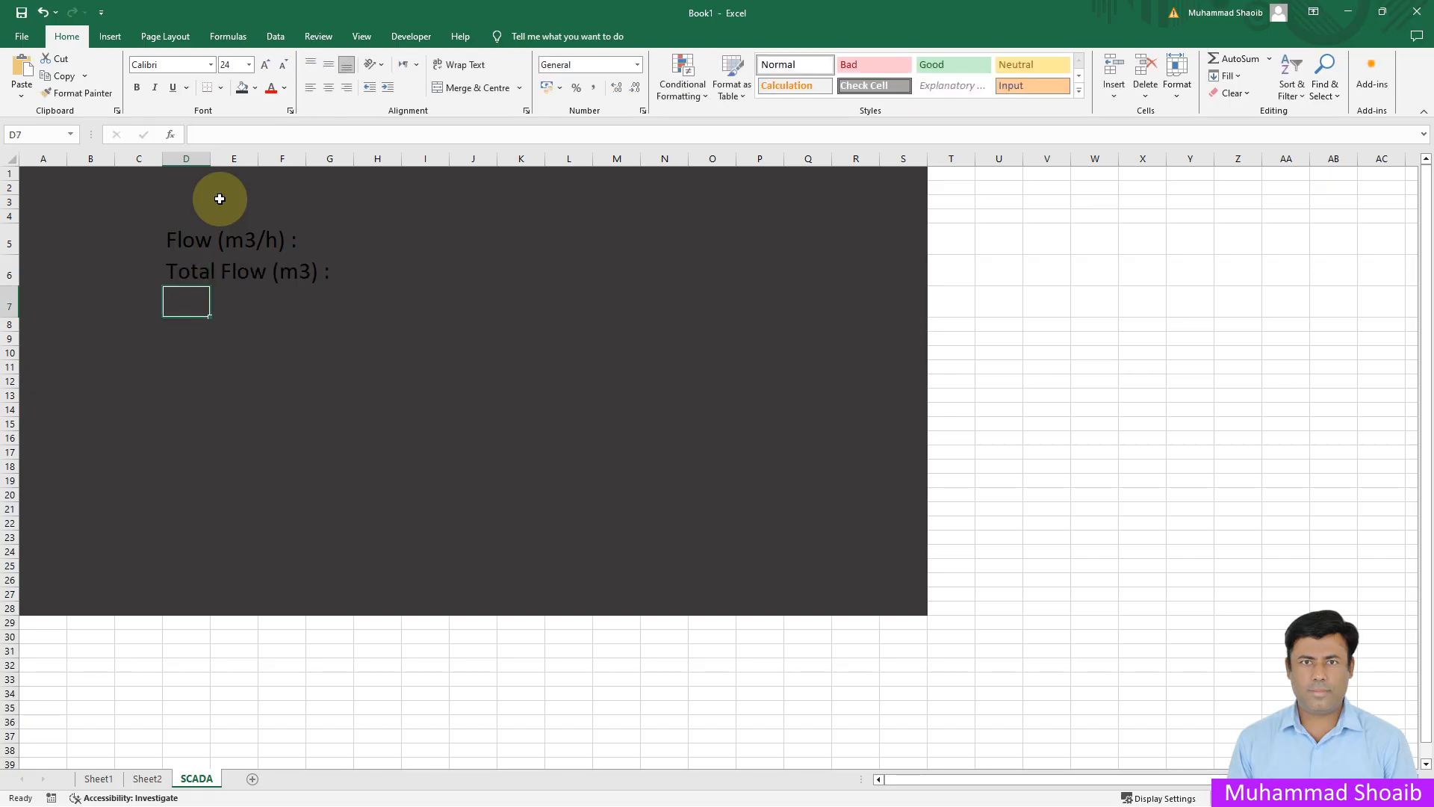
Auto-fit the width of column D to its two flow labels
{"action": "double_click", "coordinate": [206, 157]}
{"action": "left_click", "coordinate": [212, 155]}
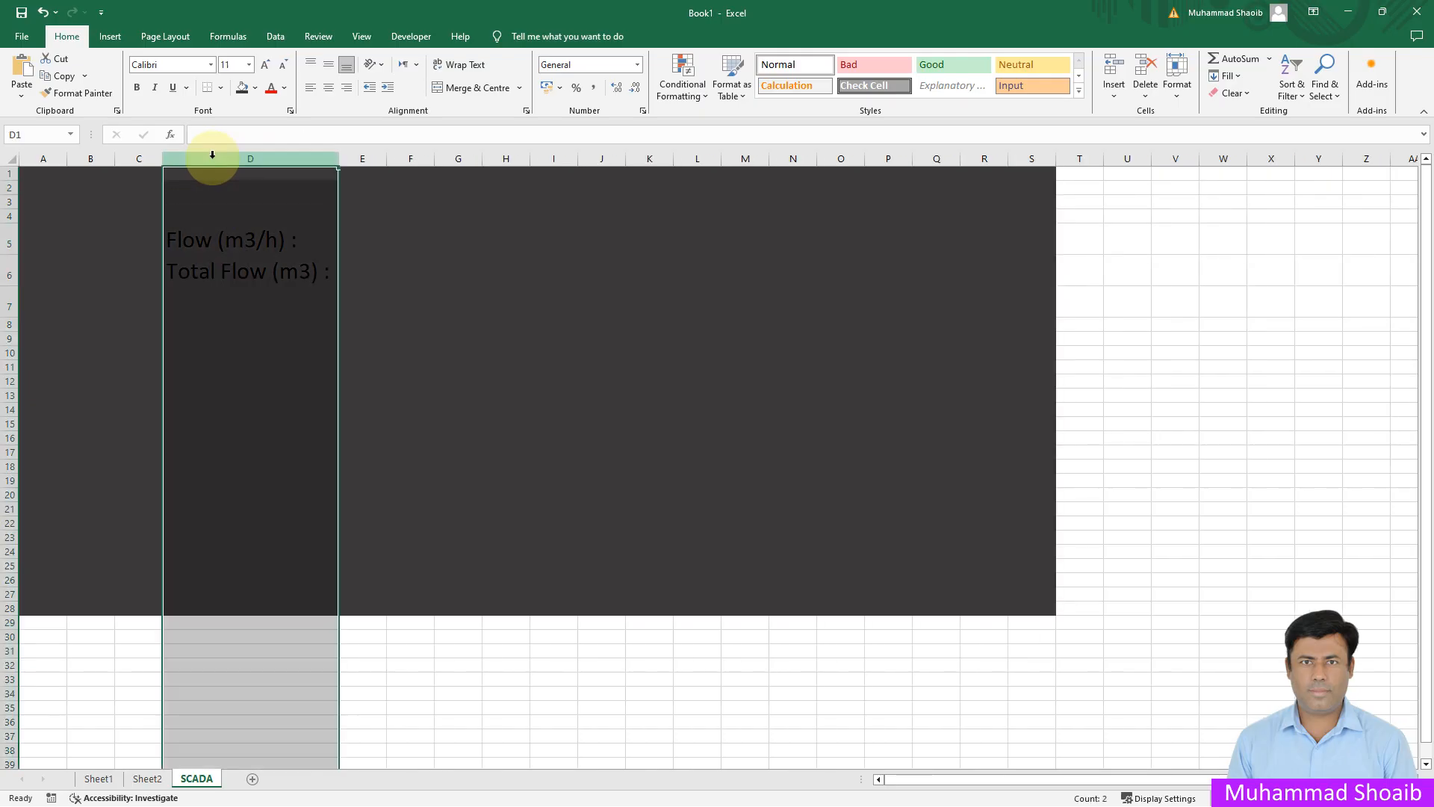
{"action": "left_click", "coordinate": [458, 269]}
Set the font colour of the two flow labels in D5:D6 to white
{"action": "left_click", "coordinate": [372, 235]}
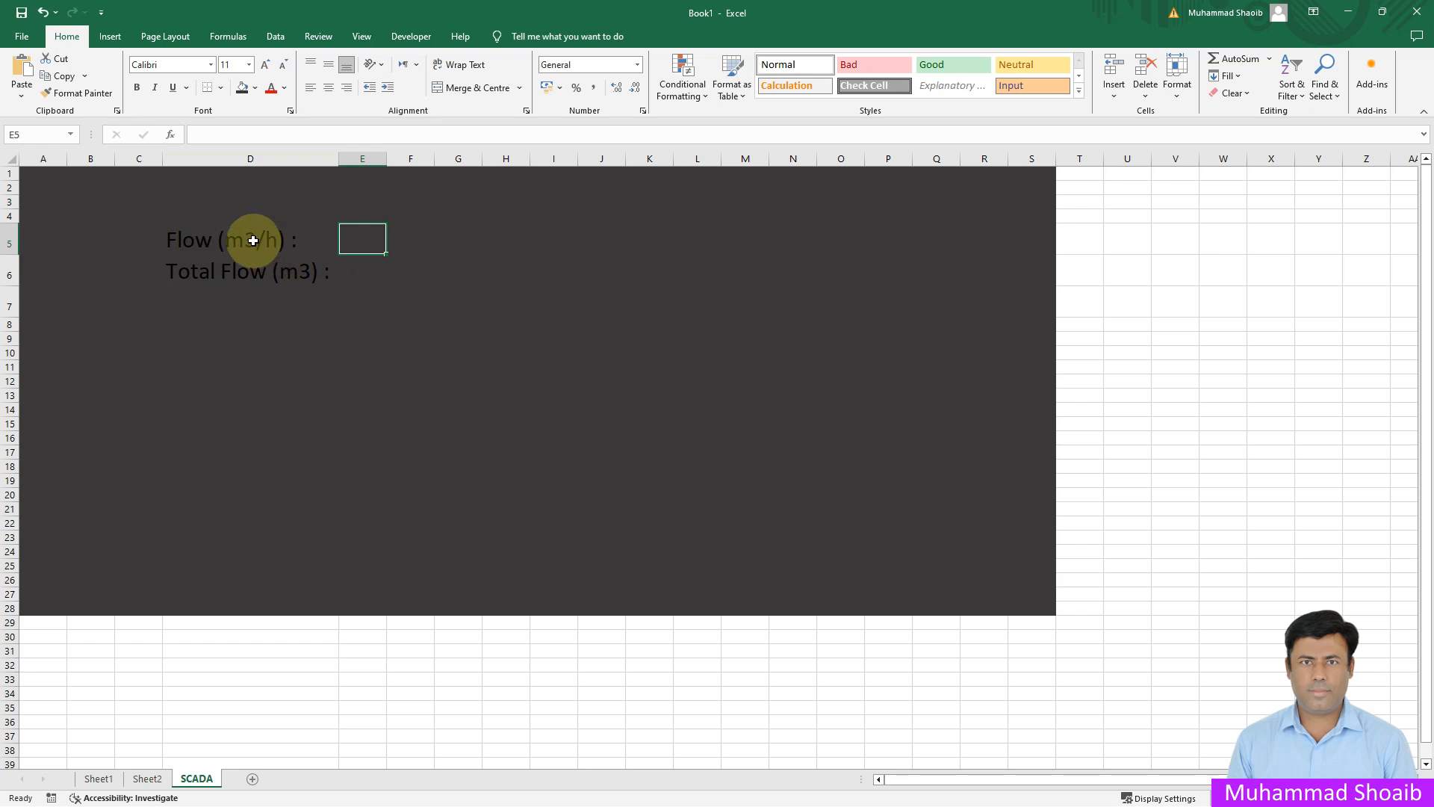
{"action": "left_click_drag", "start_coordinate": [250, 237], "coordinate": [250, 279]}
{"action": "left_click", "coordinate": [284, 88]}
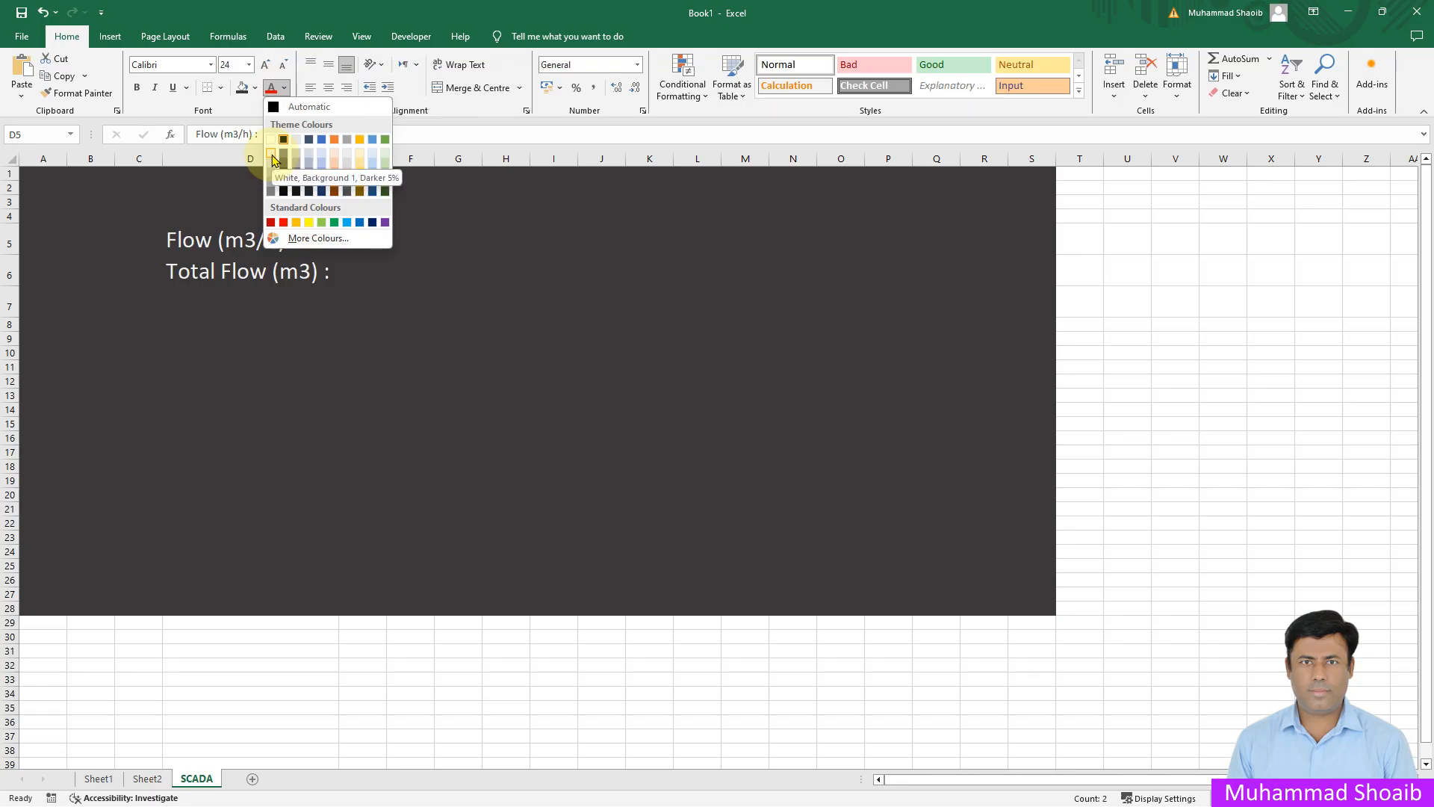
{"action": "left_click", "coordinate": [271, 140]}
{"action": "left_click", "coordinate": [410, 352]}
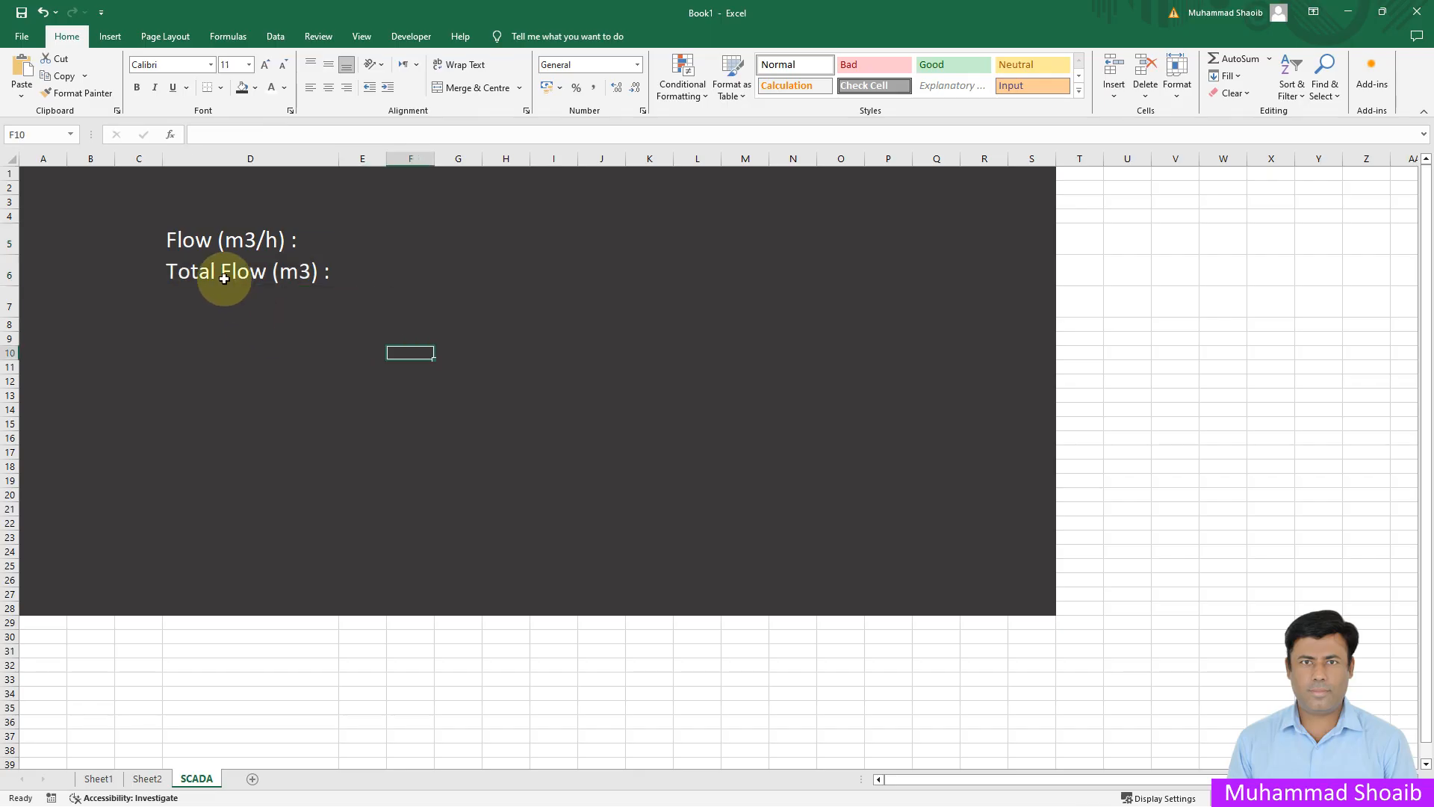
Fill the label block C4:F8 with a lighter grey theme colour than the dashboard background
{"action": "left_click_drag", "start_coordinate": [141, 217], "coordinate": [413, 323]}
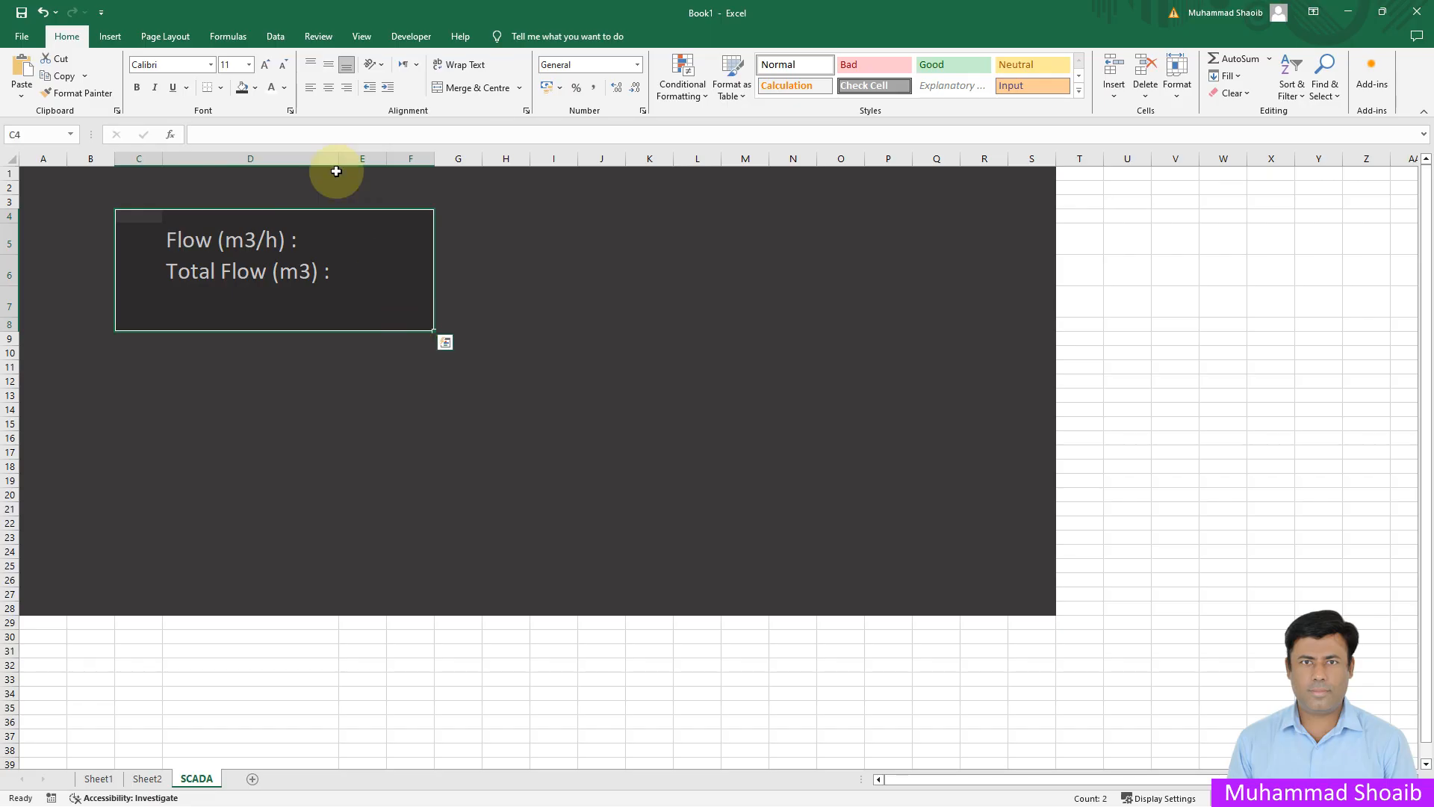
{"action": "left_click", "coordinate": [255, 90]}
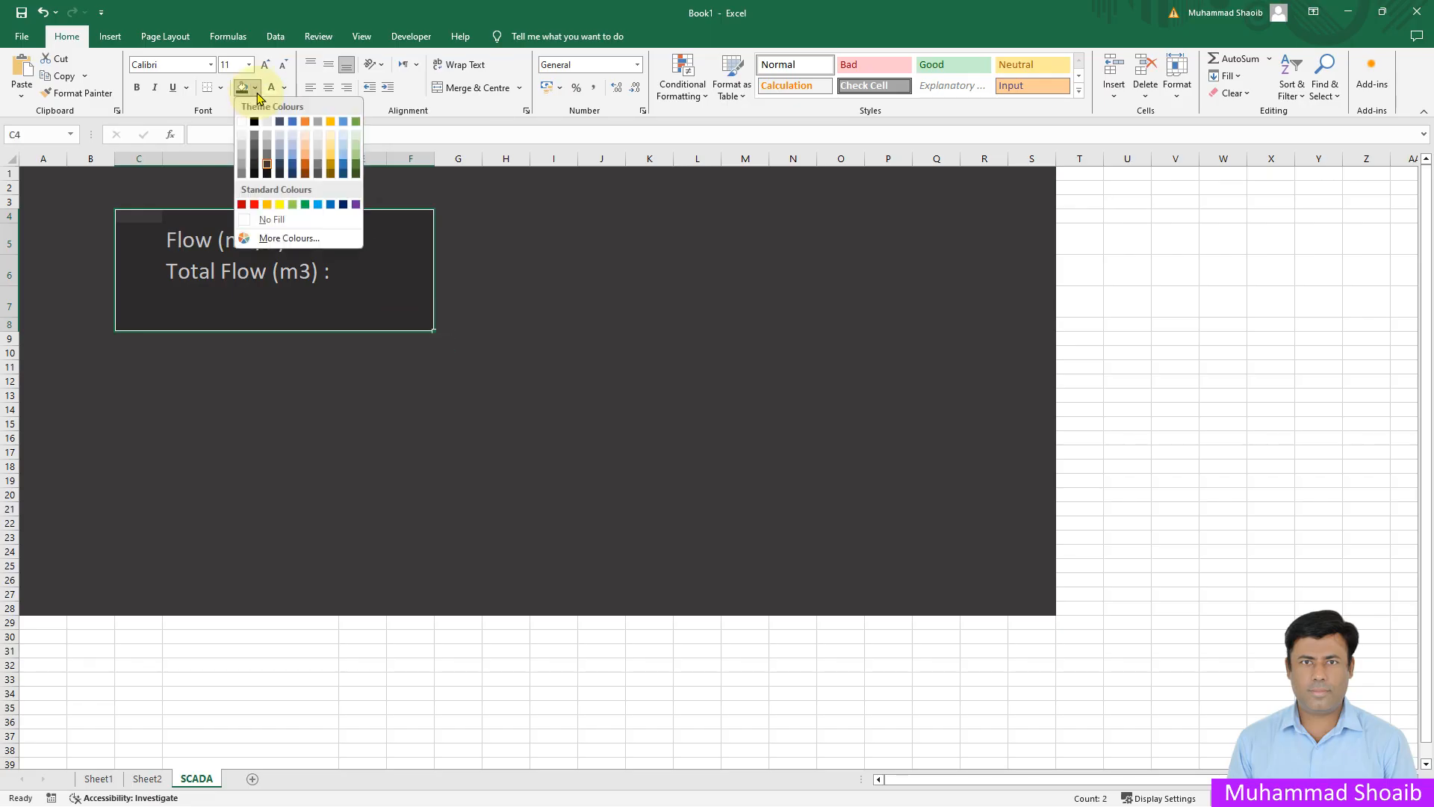
{"action": "left_click", "coordinate": [269, 160]}
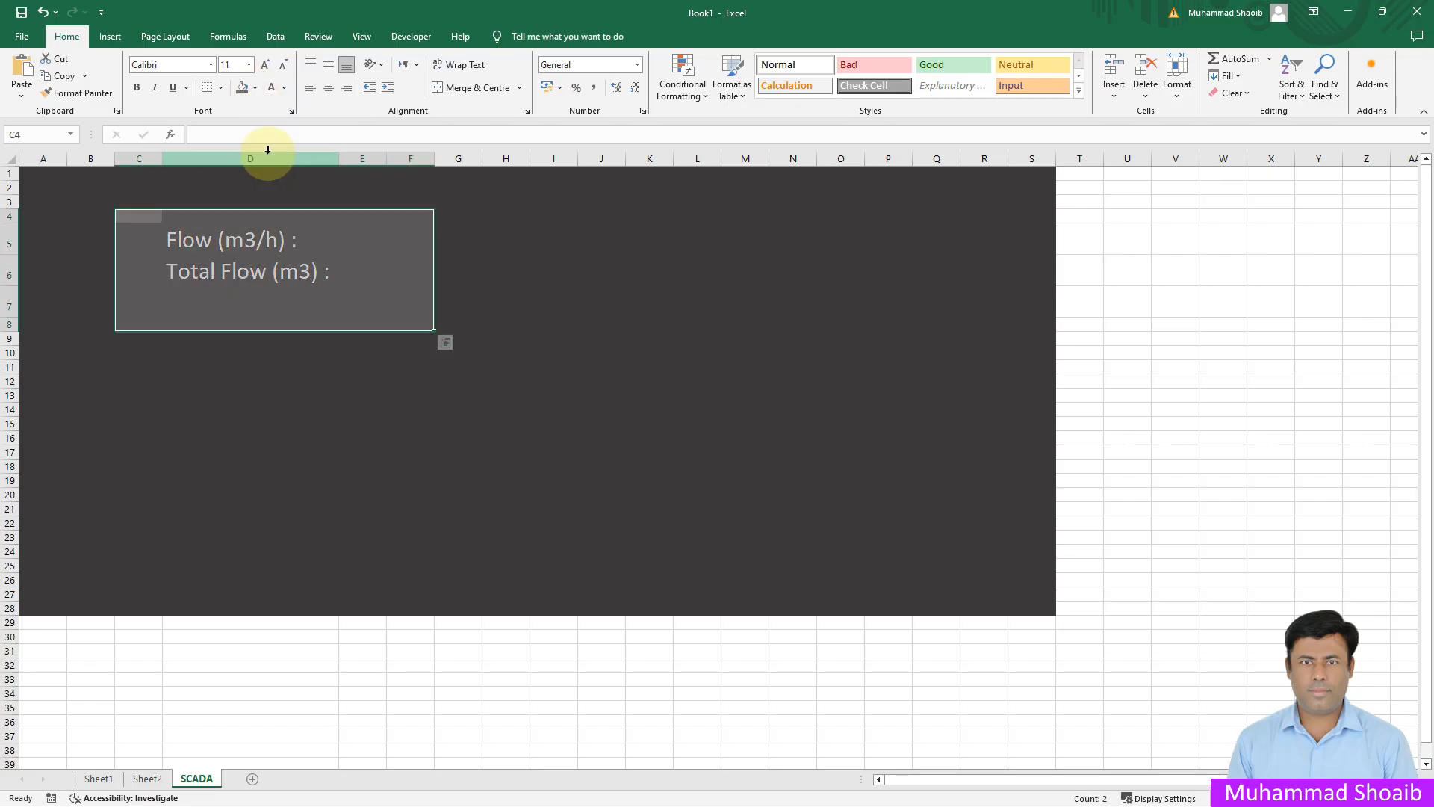
{"action": "left_click", "coordinate": [478, 267]}
Darken the fill of C4:F8 to the custom grey #4E4C4C
{"action": "left_click_drag", "start_coordinate": [127, 221], "coordinate": [410, 323]}
{"action": "left_click", "coordinate": [254, 92]}
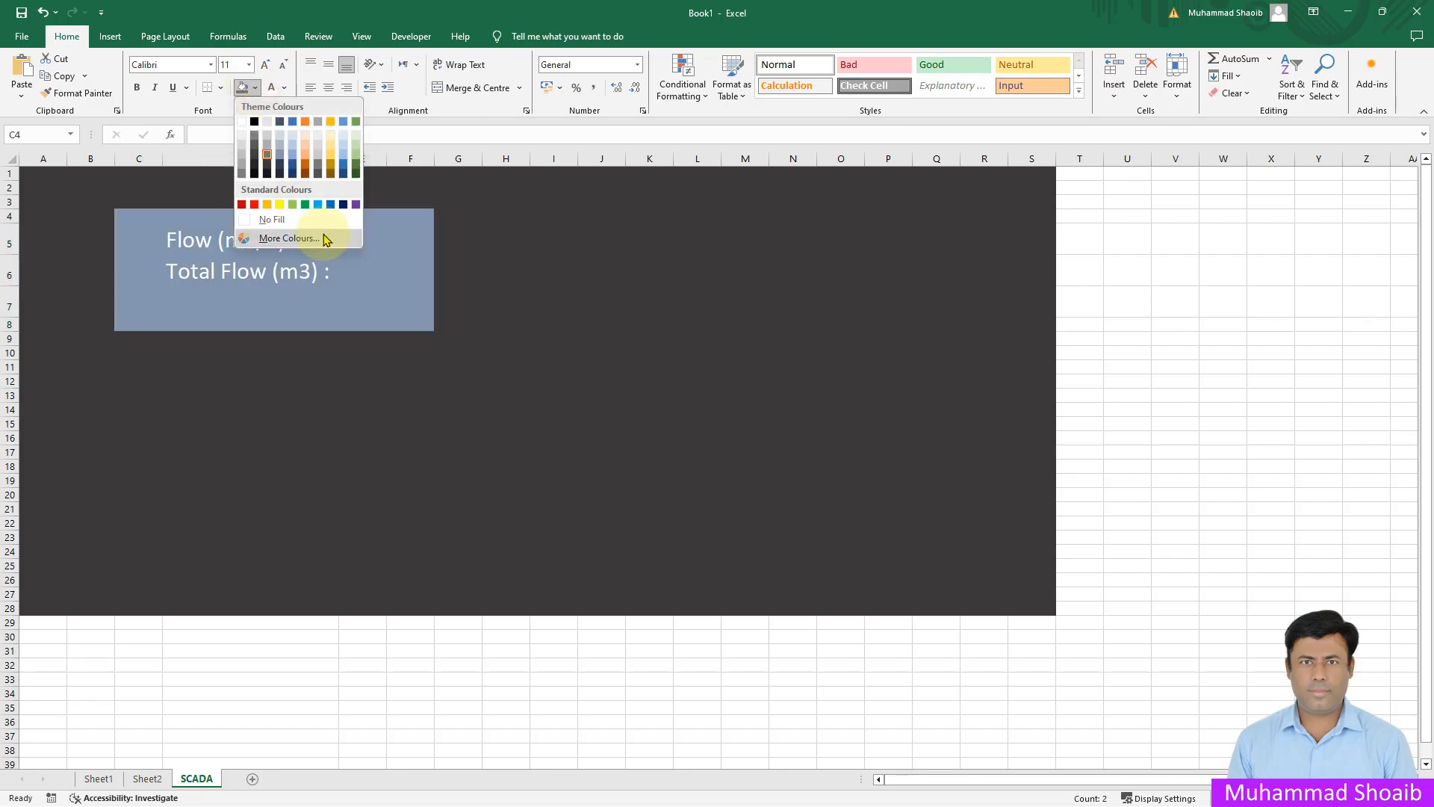
{"action": "left_click", "coordinate": [321, 236]}
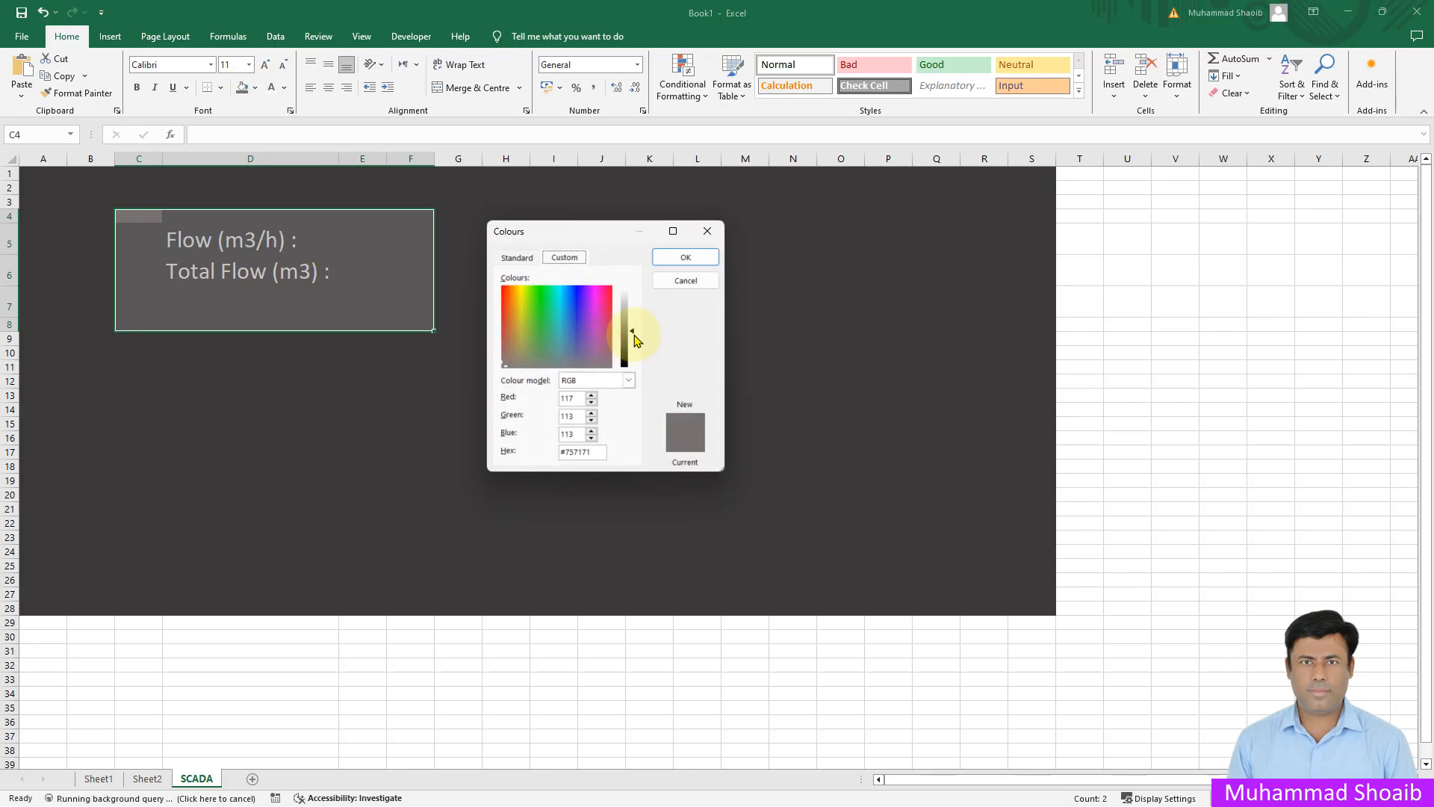
{"action": "left_click_drag", "start_coordinate": [633, 333], "coordinate": [632, 343]}
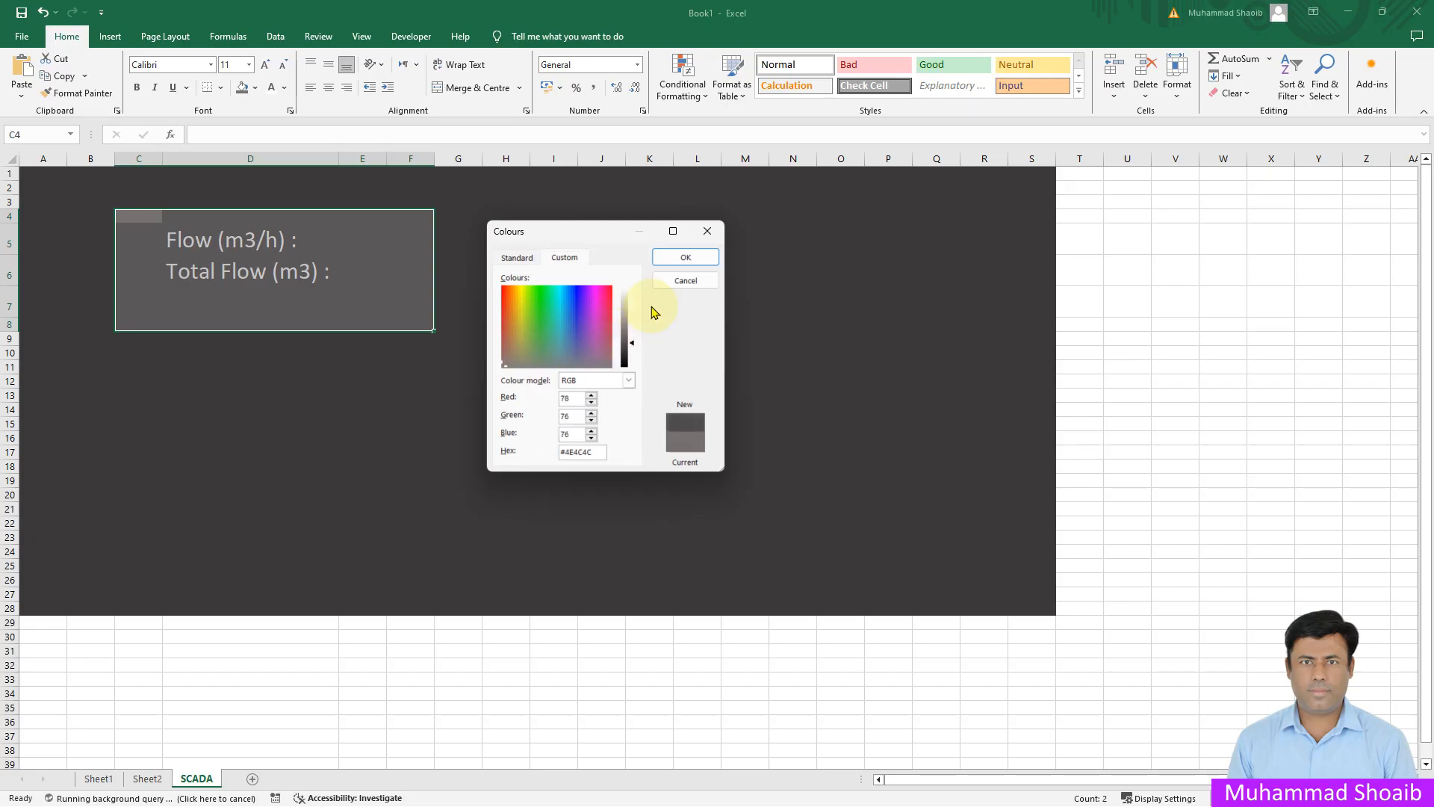
{"action": "left_click", "coordinate": [681, 259]}
{"action": "left_click", "coordinate": [570, 283]}
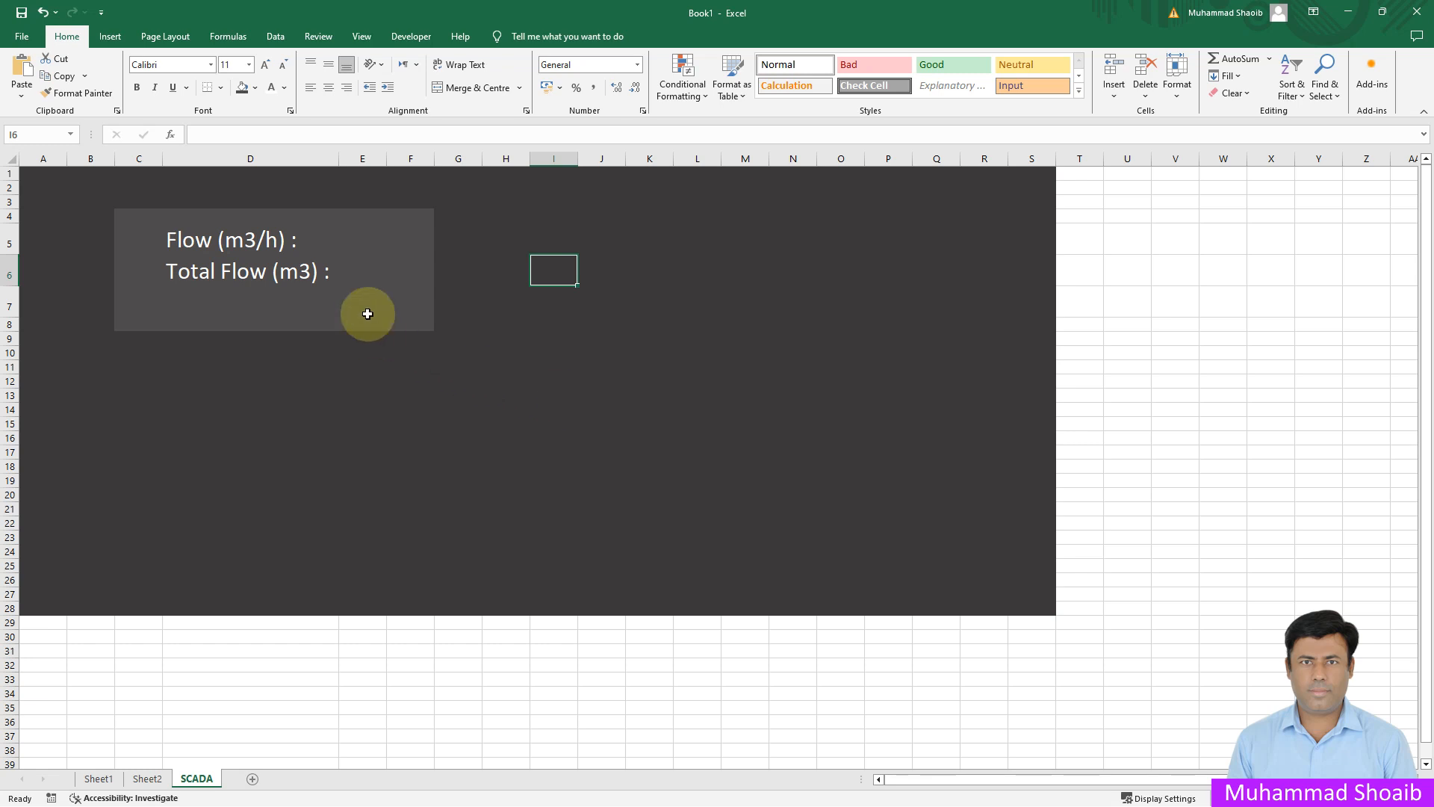
Set the fill of C4:F8 to the custom dark grey #444242
{"action": "left_click_drag", "start_coordinate": [138, 218], "coordinate": [393, 321]}
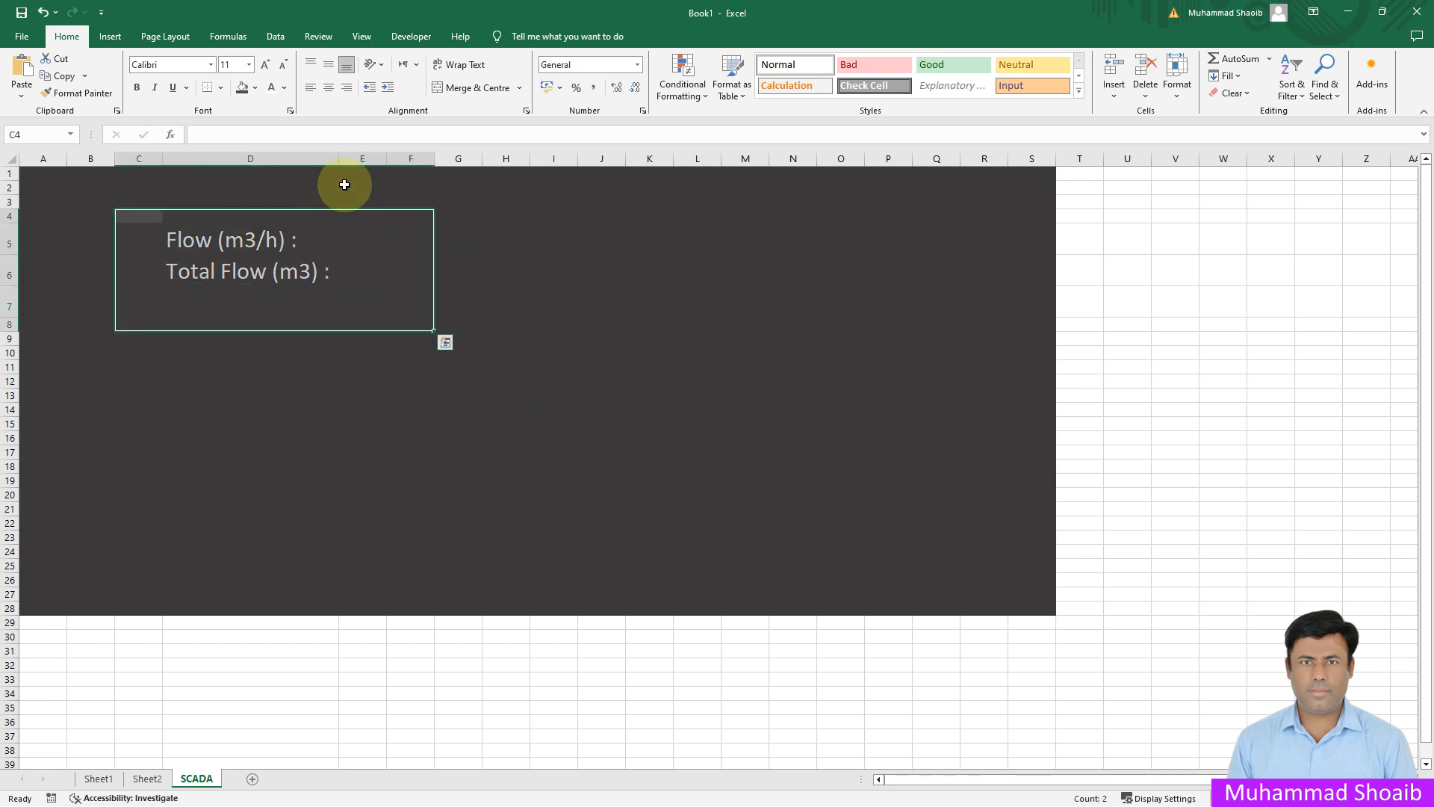
{"action": "left_click", "coordinate": [255, 87]}
{"action": "left_click", "coordinate": [289, 269]}
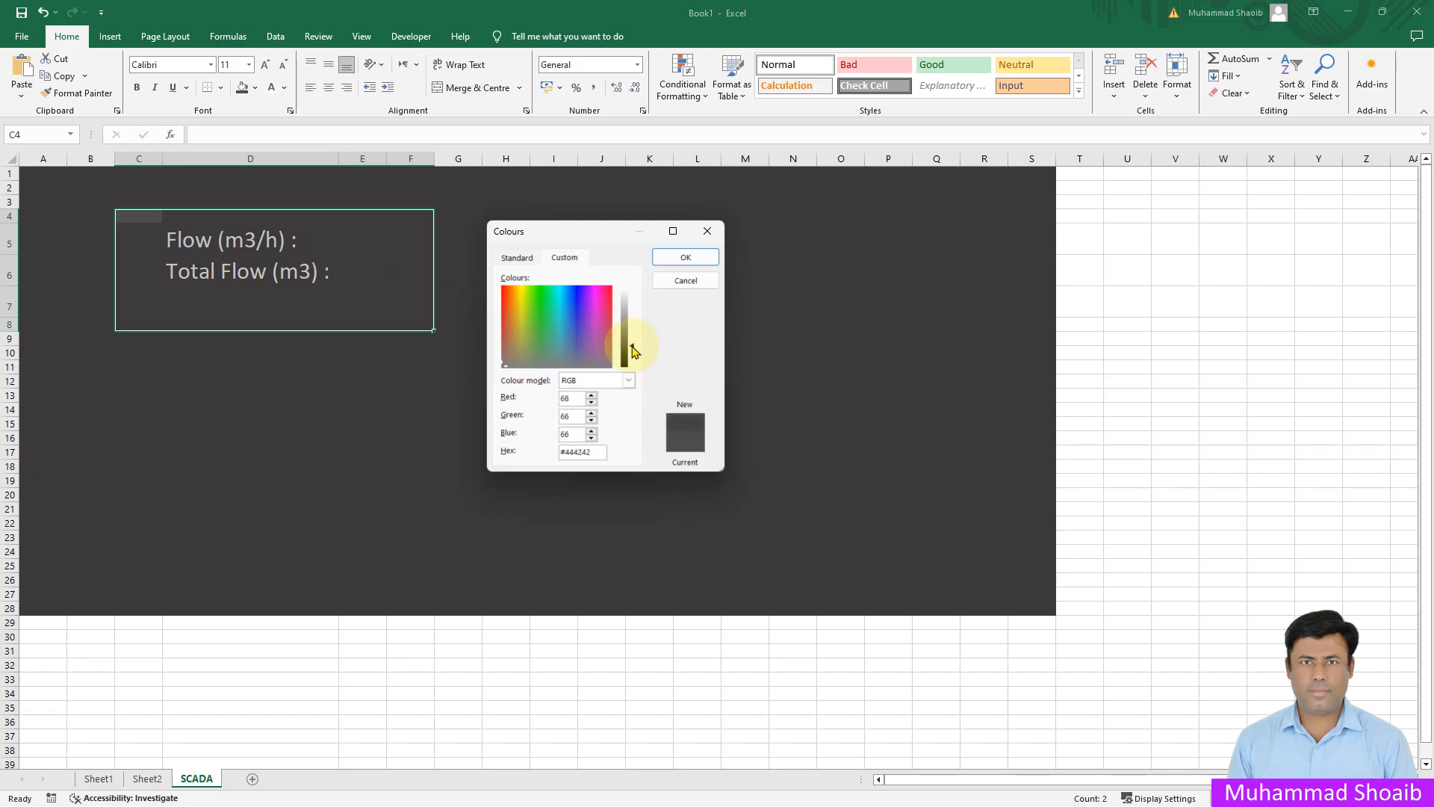
{"action": "left_click", "coordinate": [667, 257]}
{"action": "left_click", "coordinate": [619, 296]}
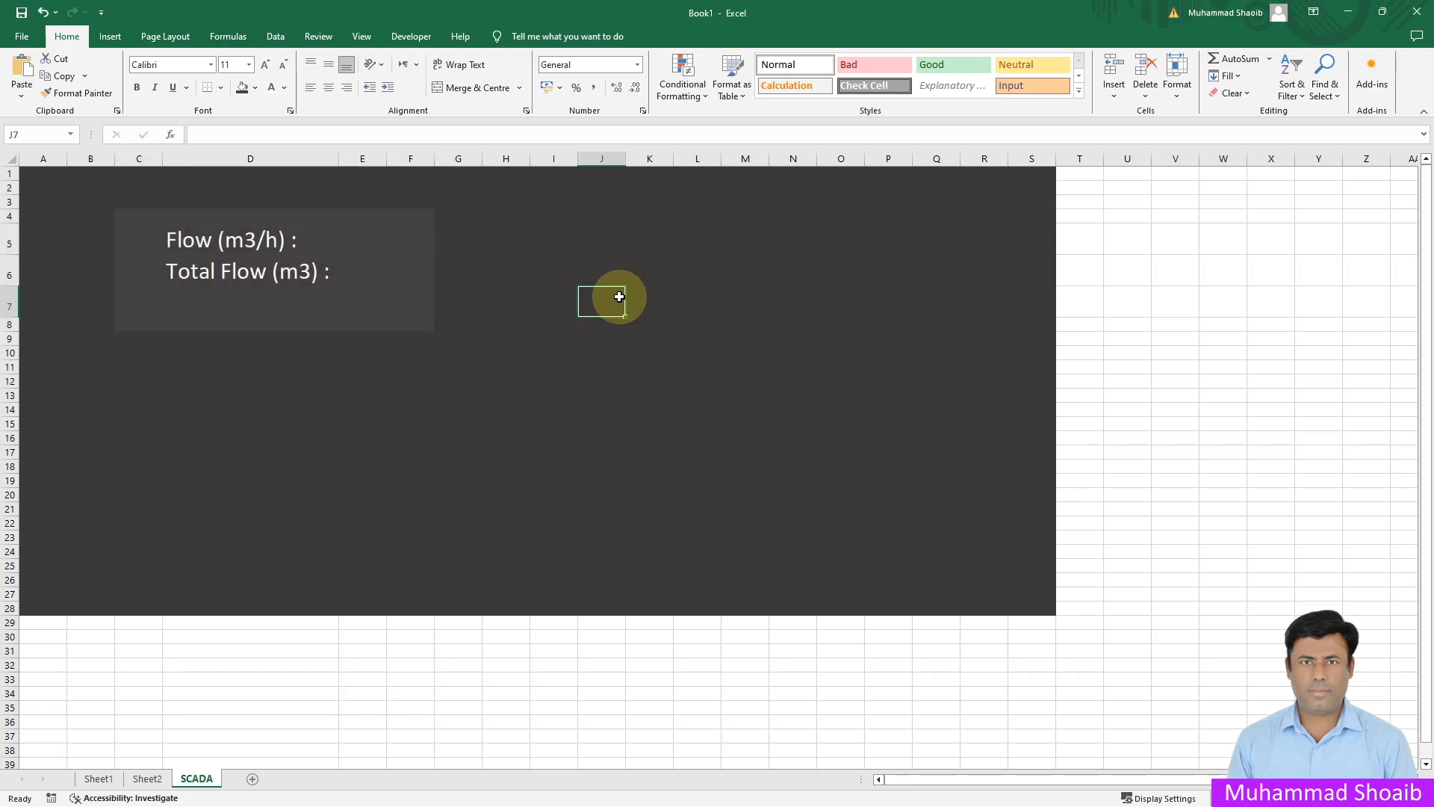
{"action": "left_click", "coordinate": [581, 393]}
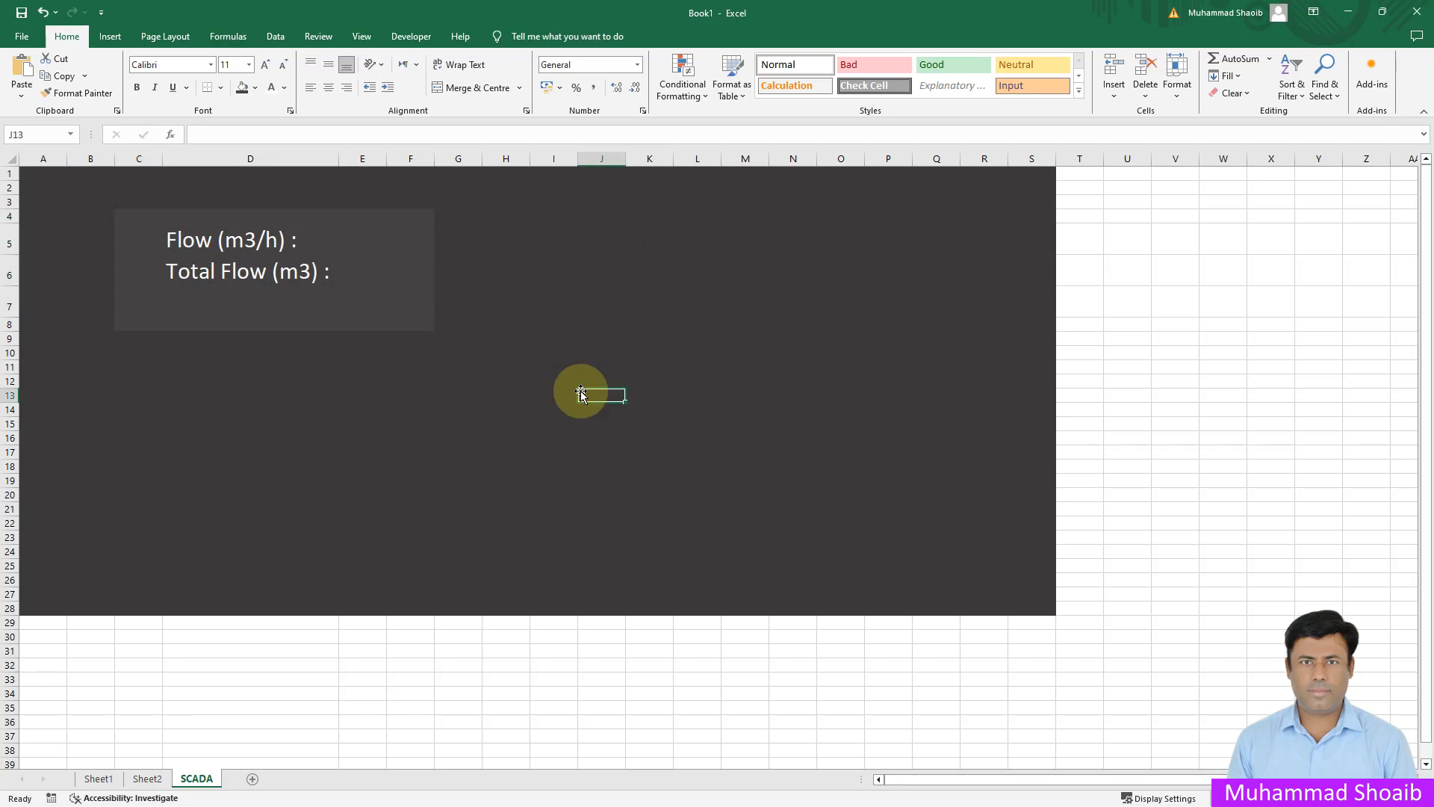
Enter placeholder values of 0 beside the flow and total flow labels in E5 and E6
{"action": "left_click", "coordinate": [356, 241]}
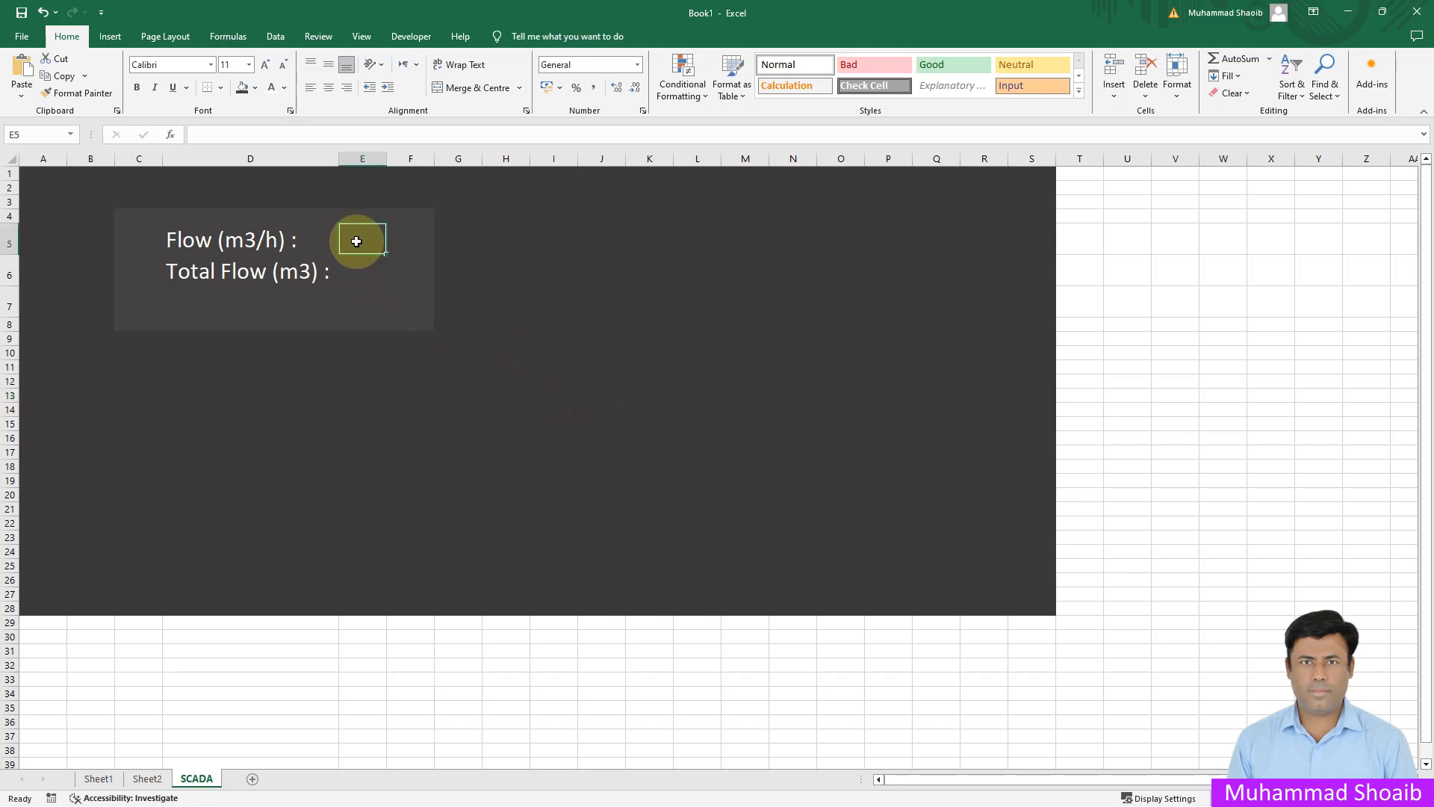
{"action": "type", "text": "0"}
{"action": "key", "text": "Return"}
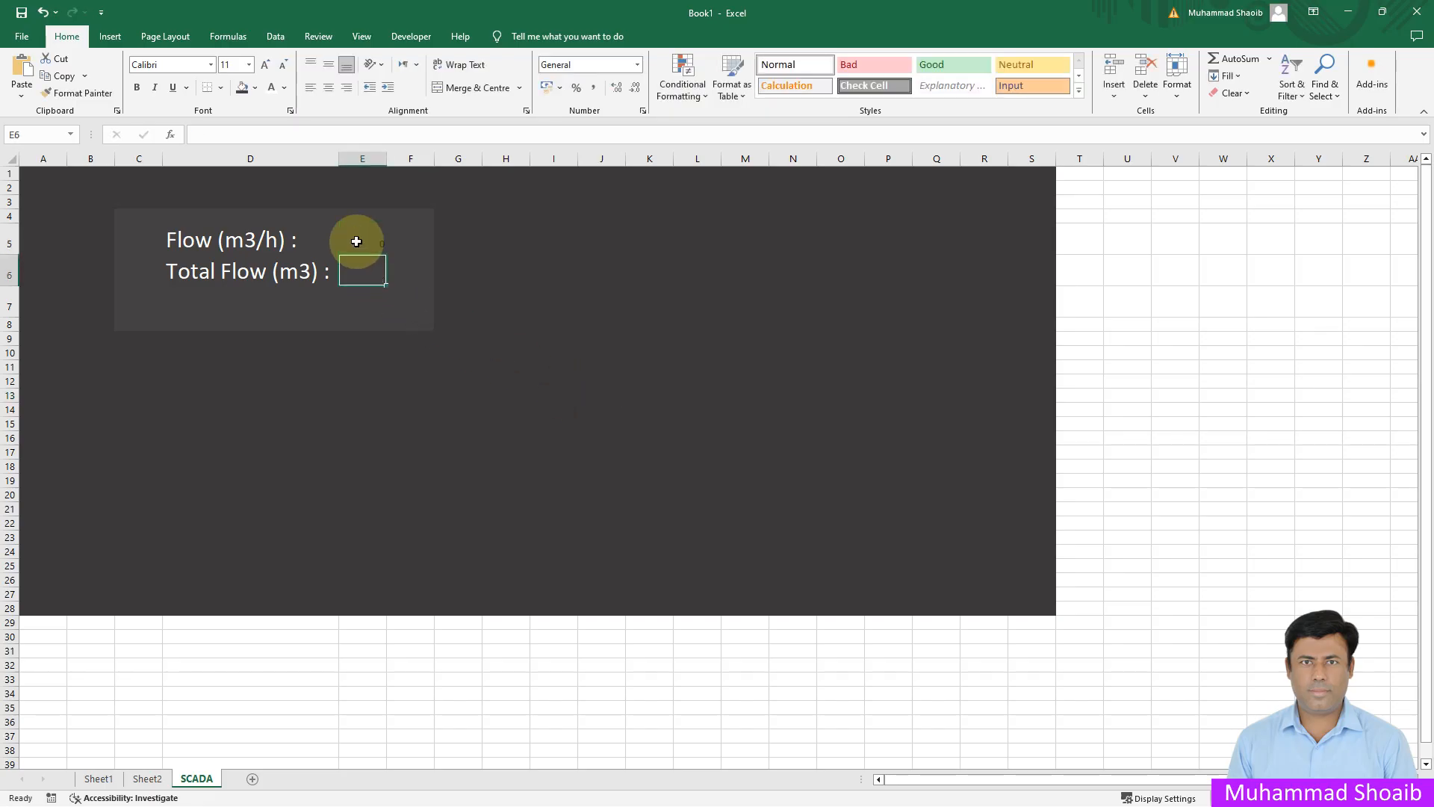
{"action": "type", "text": "0"}
{"action": "key", "text": "Return"}
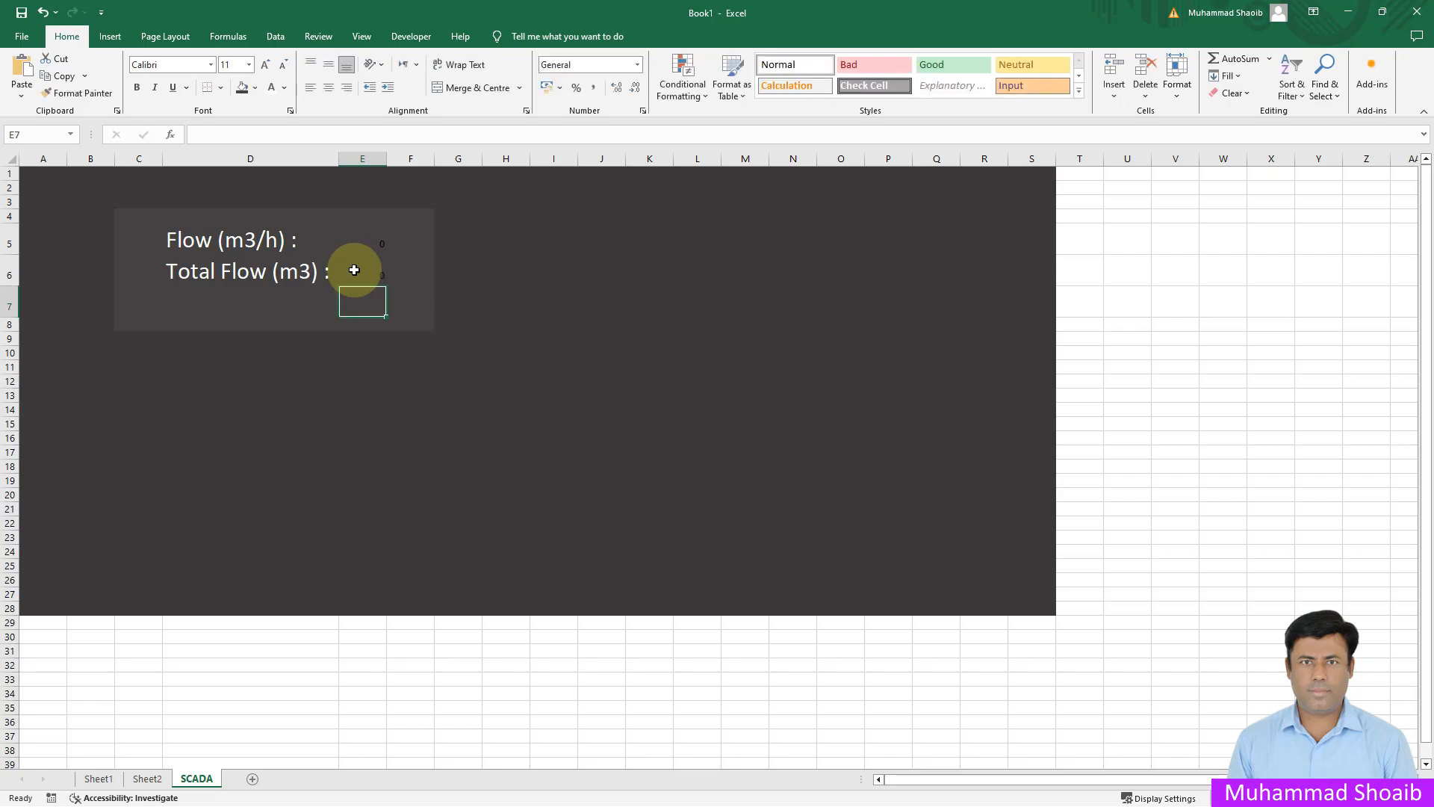
Format the placeholder values in E5:E6 with font size 24 and white text
{"action": "left_click_drag", "start_coordinate": [371, 239], "coordinate": [371, 272]}
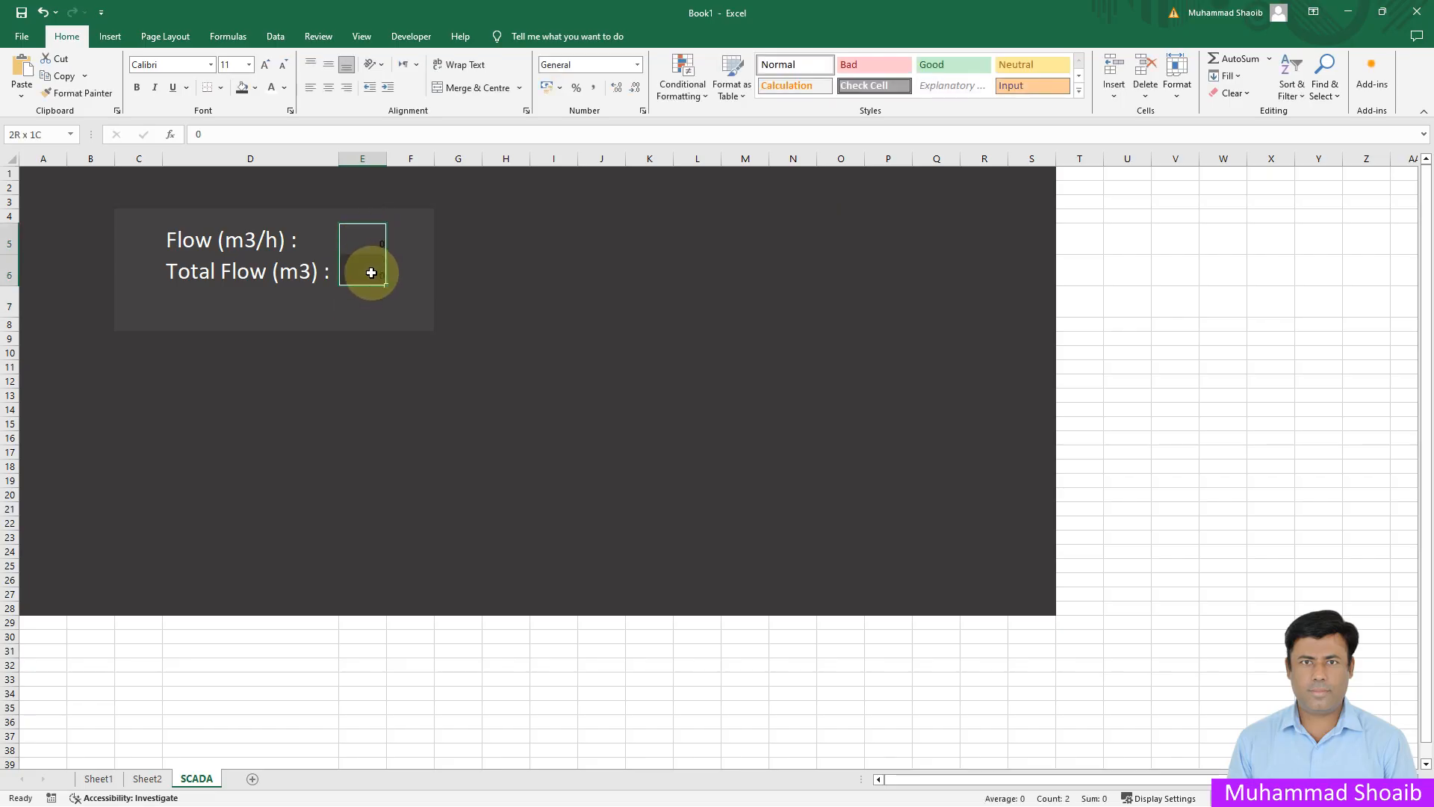
{"action": "left_click", "coordinate": [249, 65]}
{"action": "left_click", "coordinate": [231, 223]}
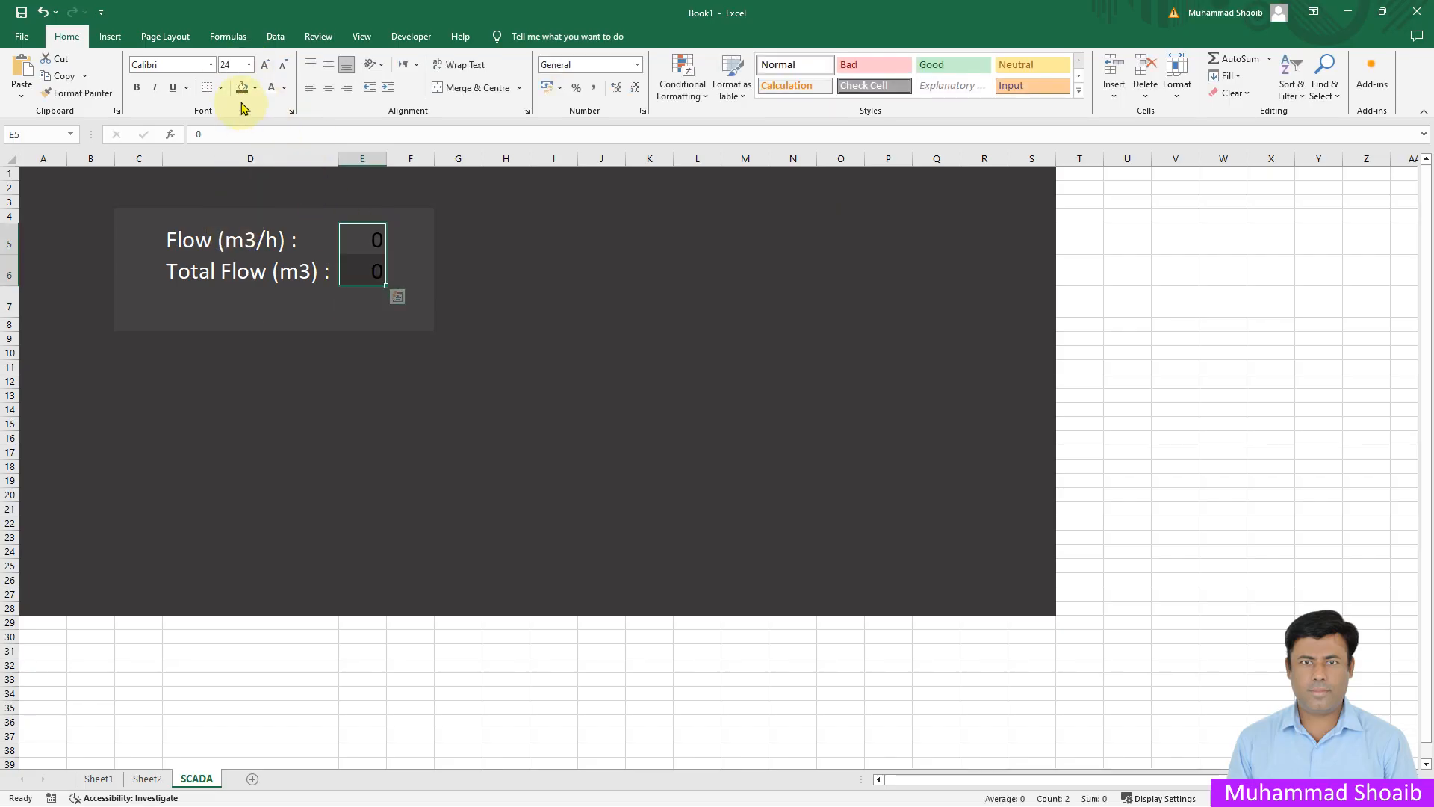
{"action": "left_click", "coordinate": [271, 87]}
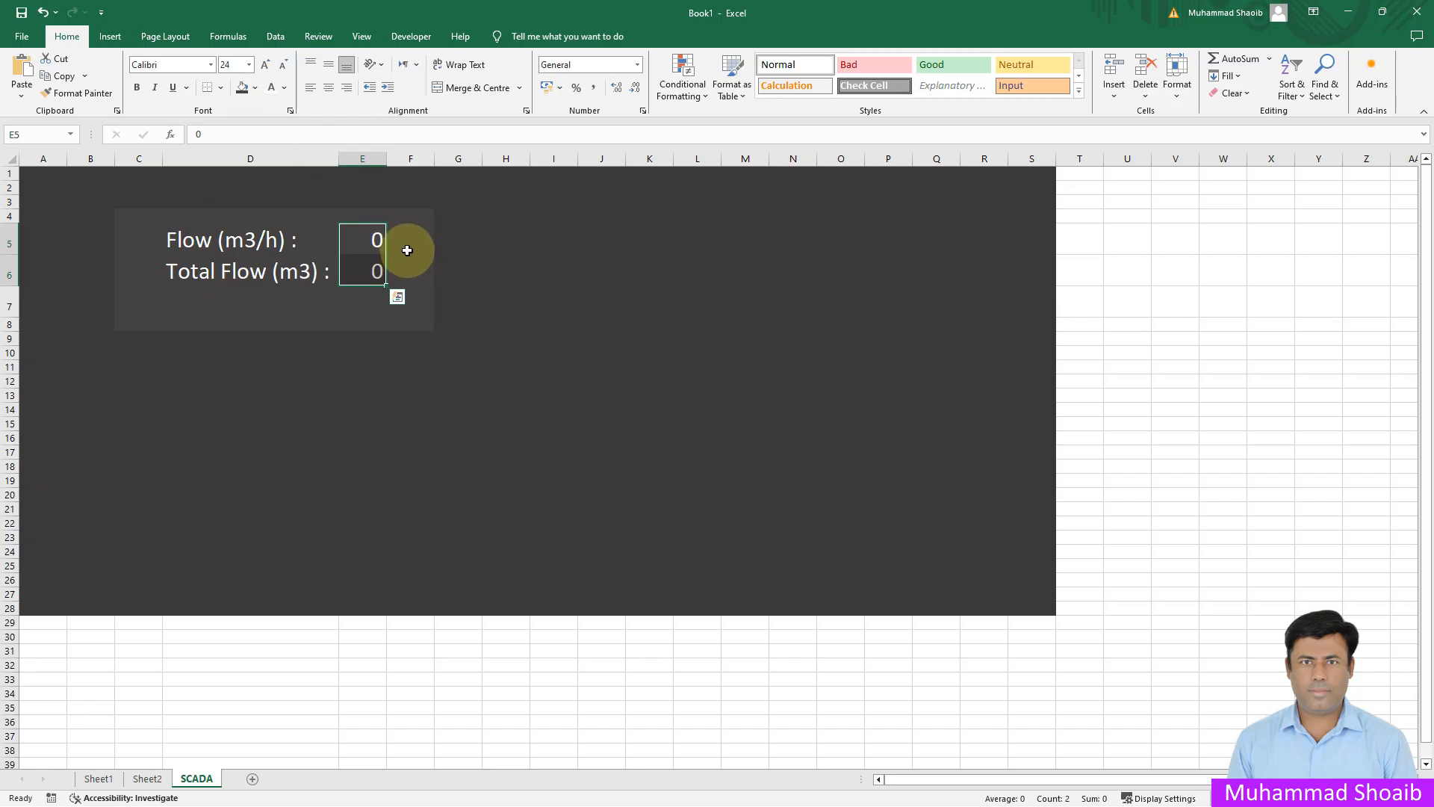
Add the label "Last Poll Time" in cell D7 with white text and font size 11
{"action": "left_click", "coordinate": [251, 300]}
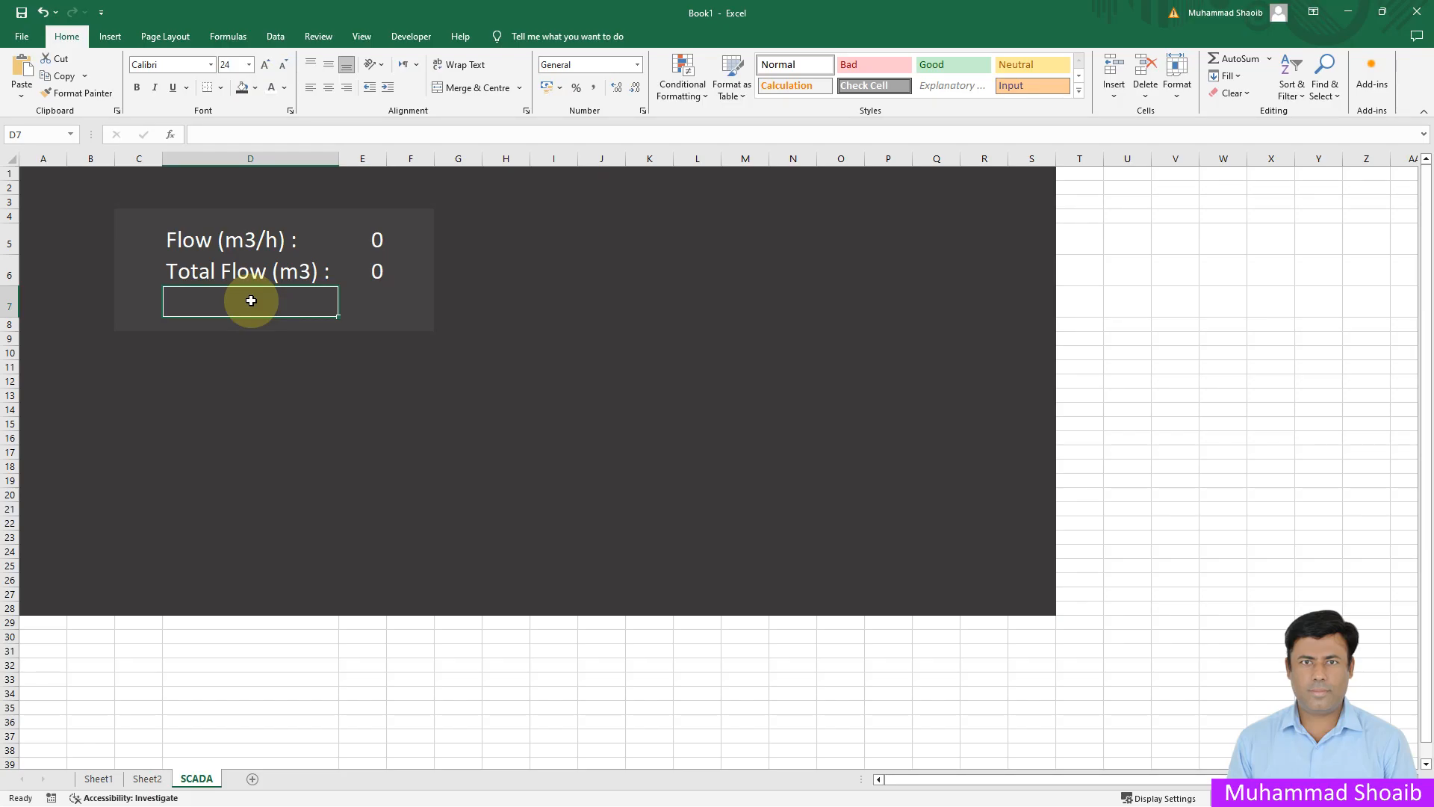
{"action": "type", "text": "Last Poll Tim"}
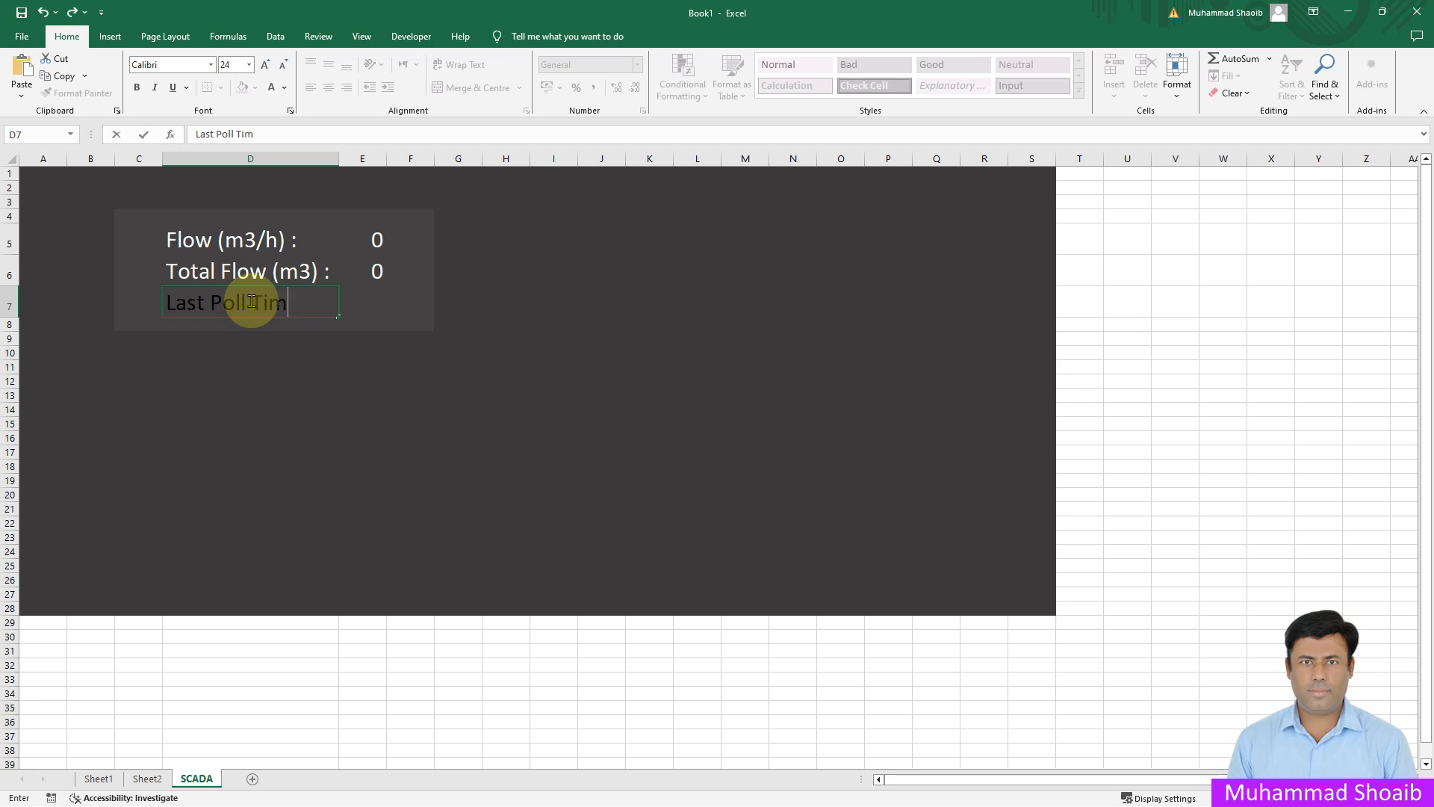
{"action": "type", "text": "e"}
{"action": "key", "text": "Return"}
{"action": "left_click", "coordinate": [252, 301]}
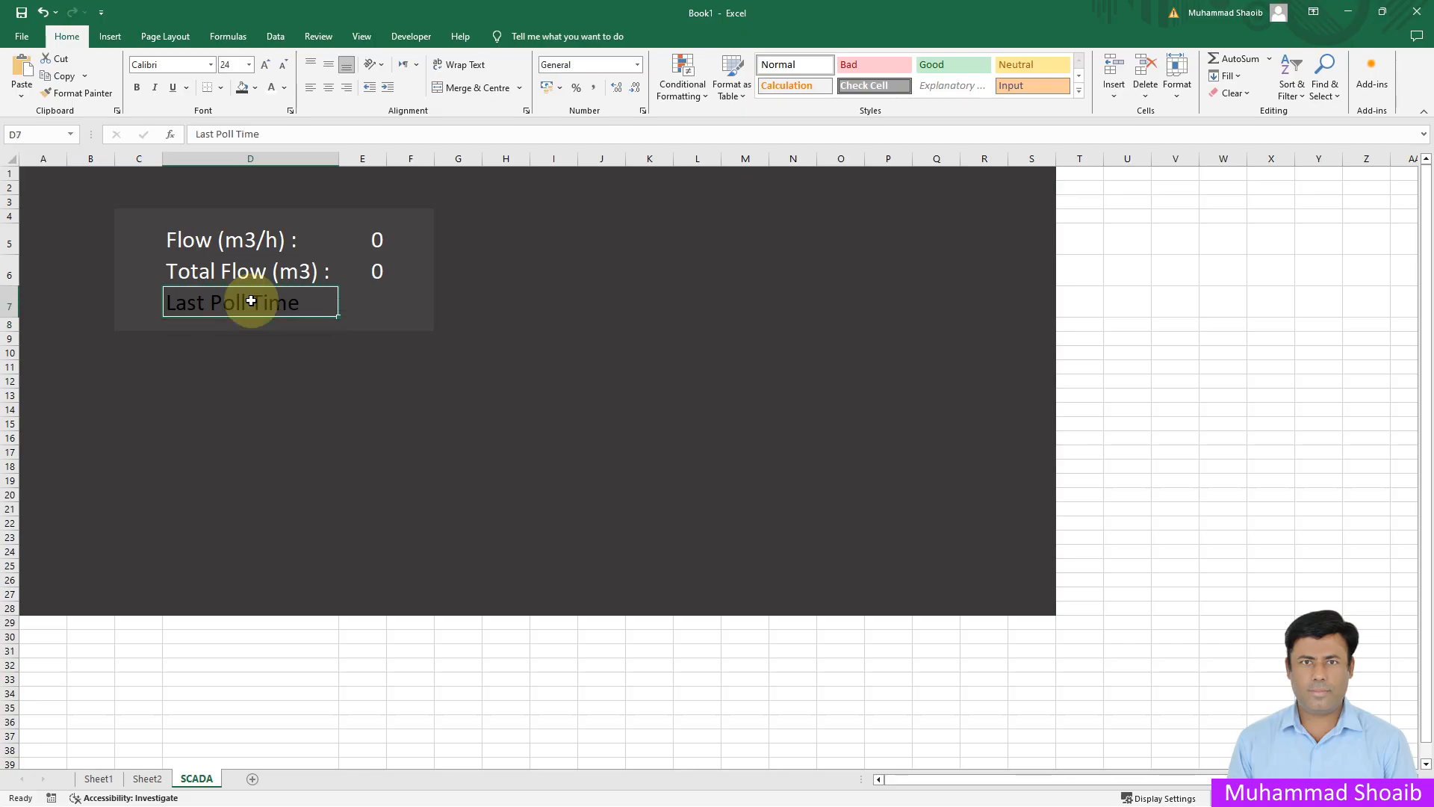
{"action": "left_click", "coordinate": [273, 88]}
{"action": "left_click", "coordinate": [251, 70]}
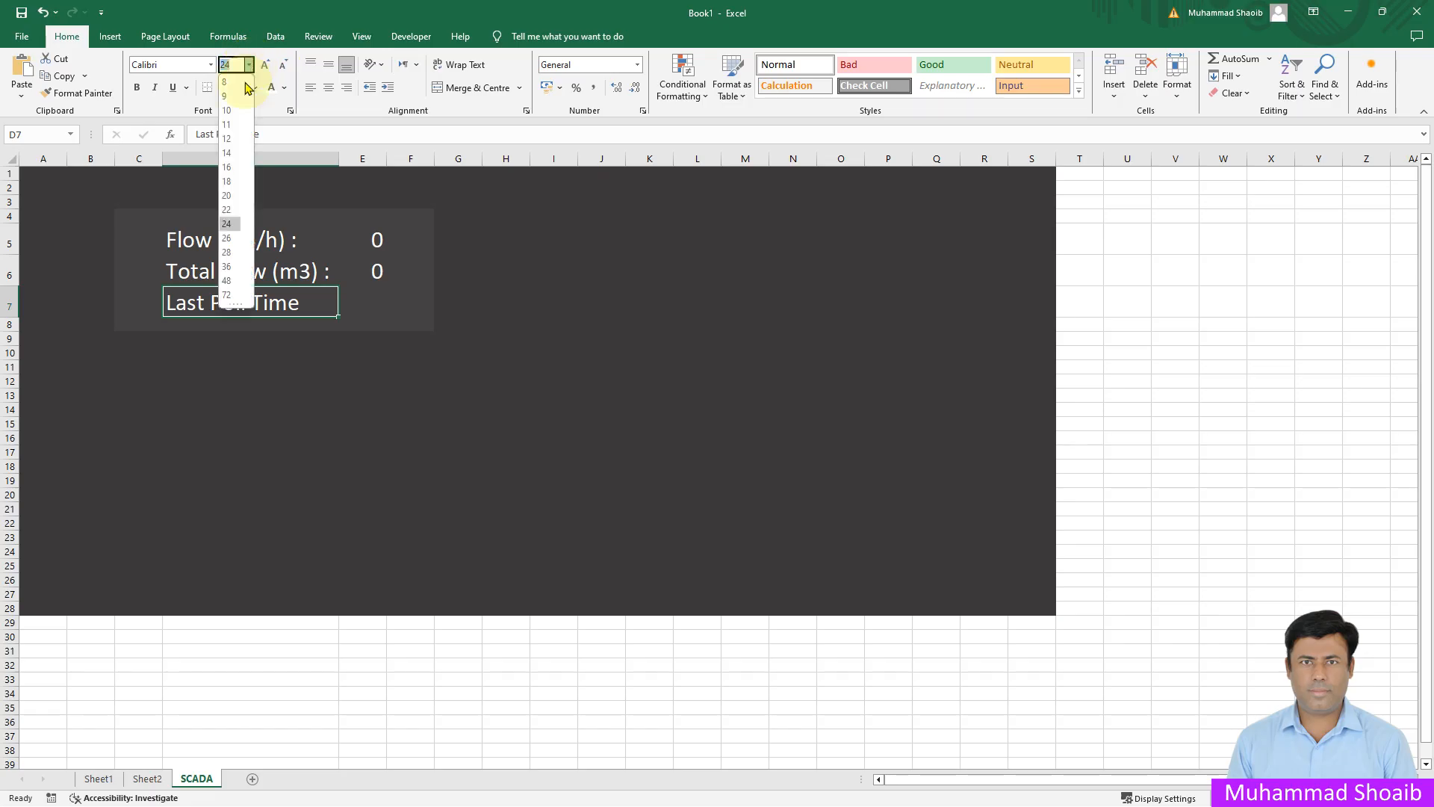
{"action": "left_click", "coordinate": [230, 125]}
Enter a placeholder 0 in E7 beside the poll time label and colour it white
{"action": "left_click", "coordinate": [375, 295]}
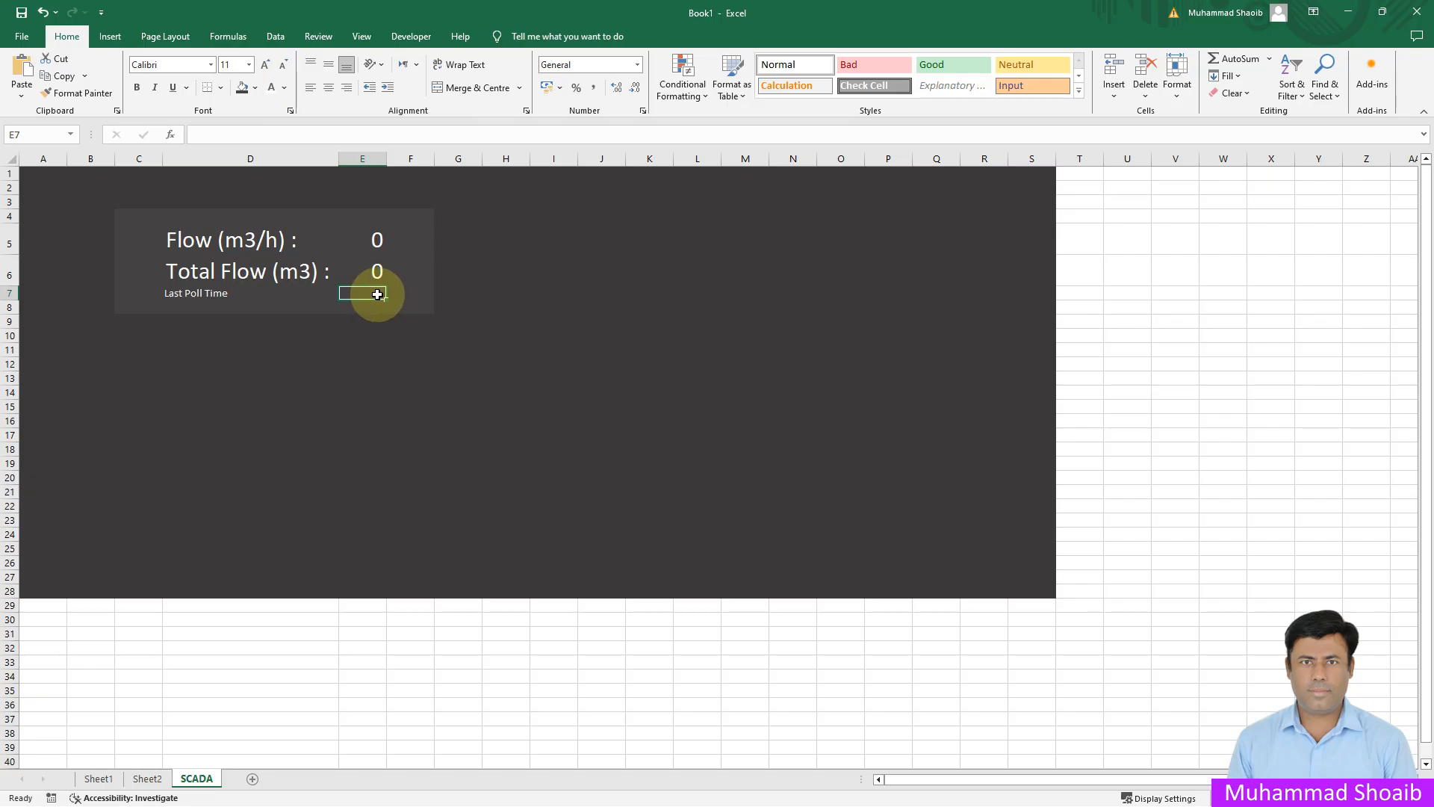
{"action": "type", "text": "0"}
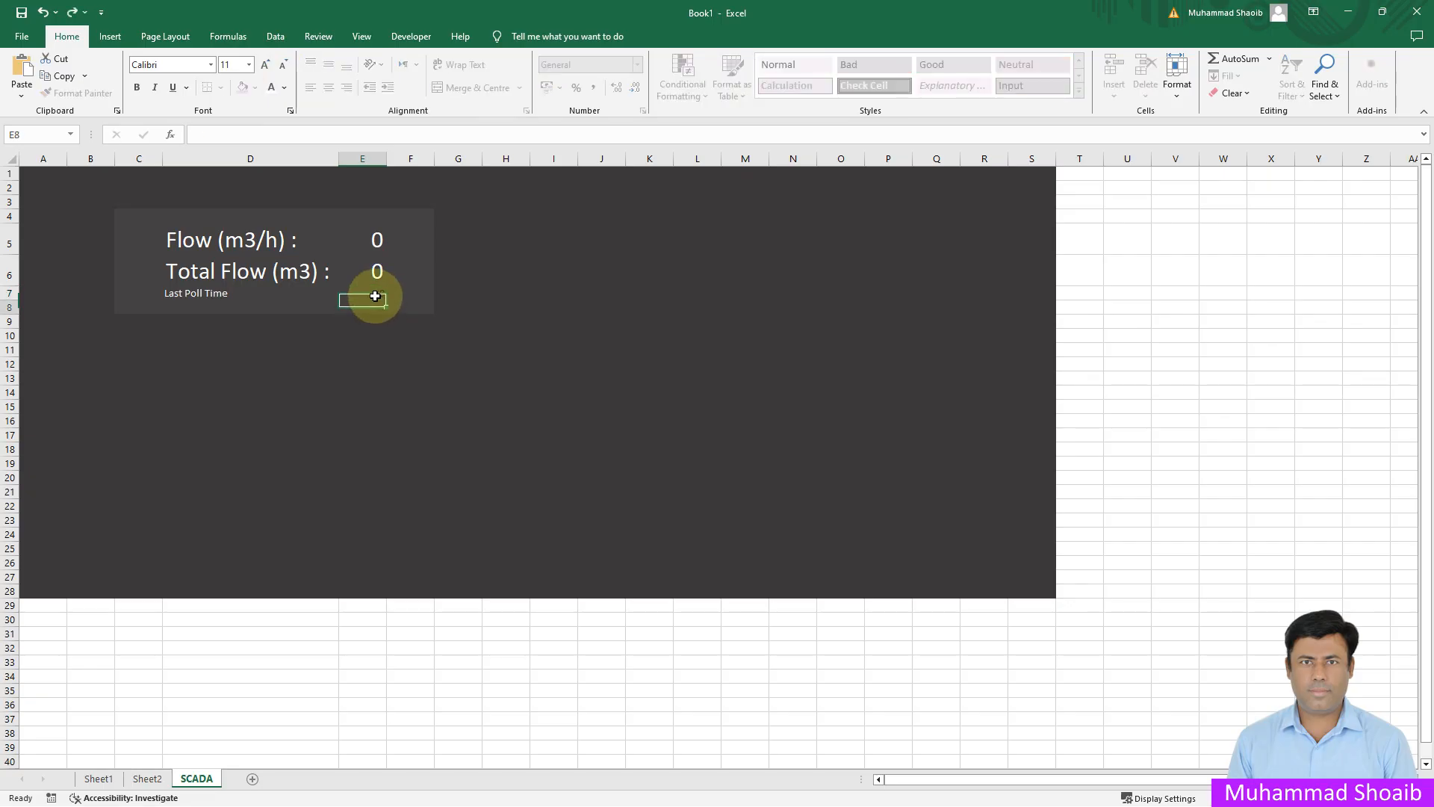
{"action": "key", "text": "Return"}
{"action": "left_click", "coordinate": [376, 295]}
{"action": "left_click", "coordinate": [271, 88]}
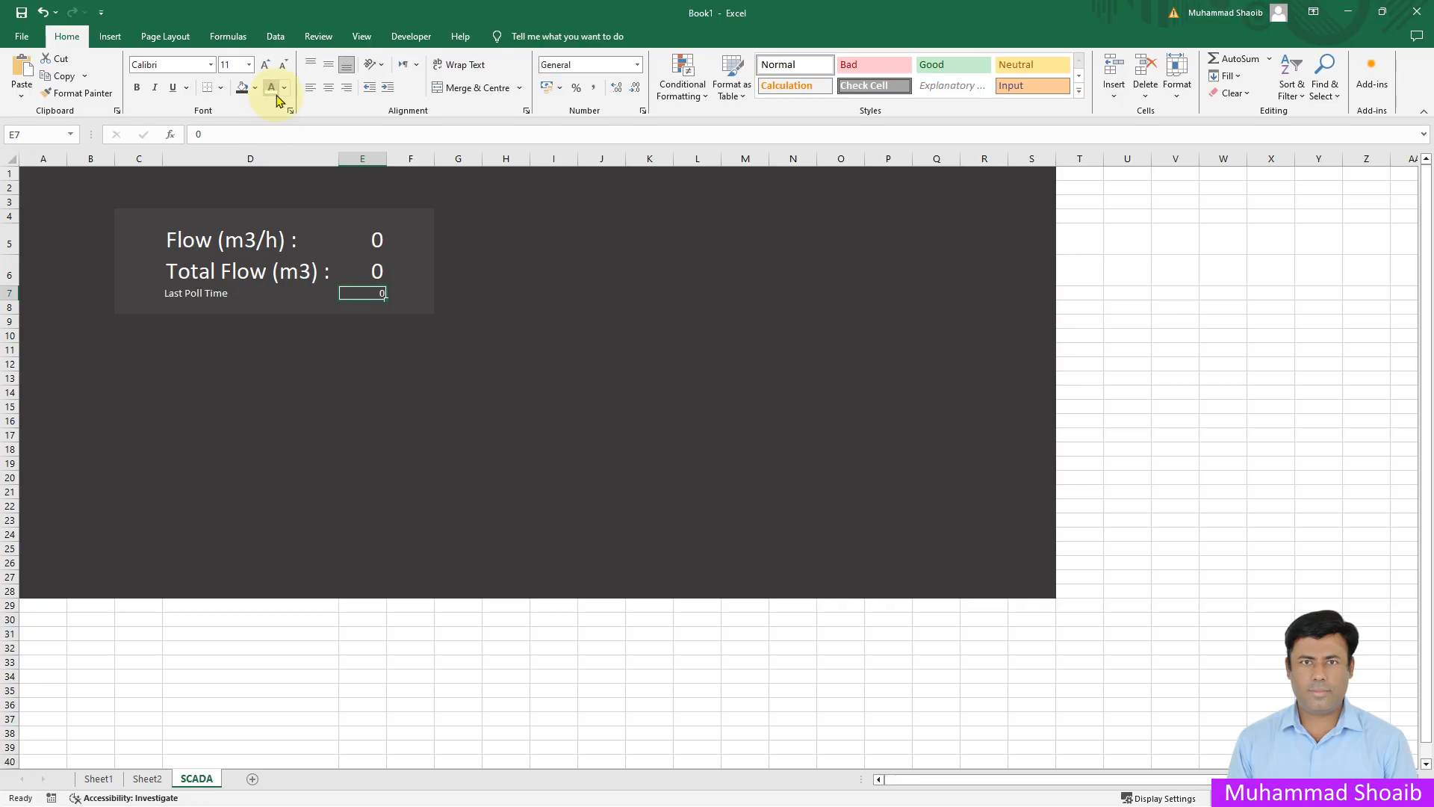
{"action": "left_click", "coordinate": [441, 266]}
Replace the flow placeholder in E5 with the start of a cross-sheet reference, "=Sheet2!"
{"action": "left_click", "coordinate": [366, 237]}
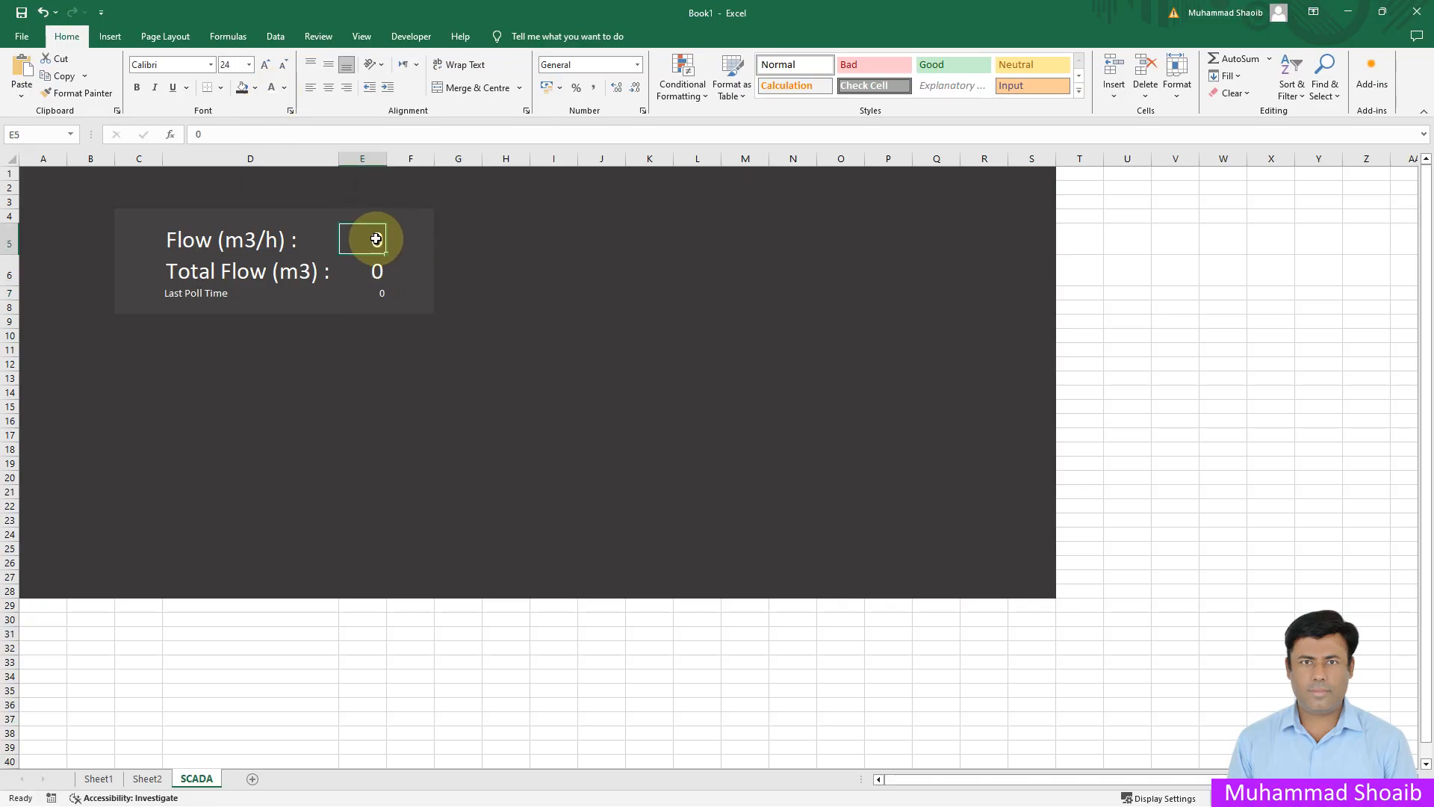
{"action": "double_click", "coordinate": [198, 134]}
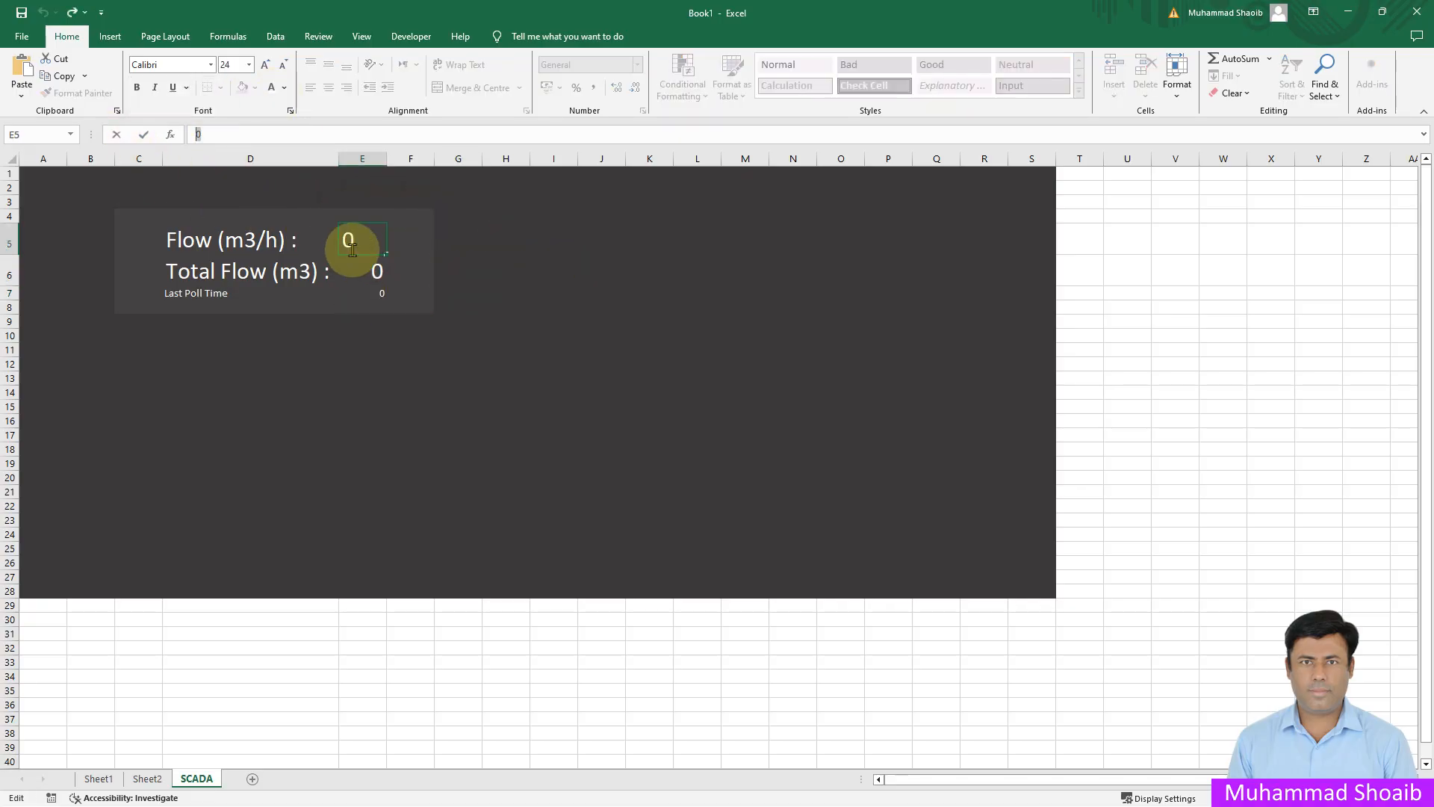
{"action": "left_click", "coordinate": [165, 779]}
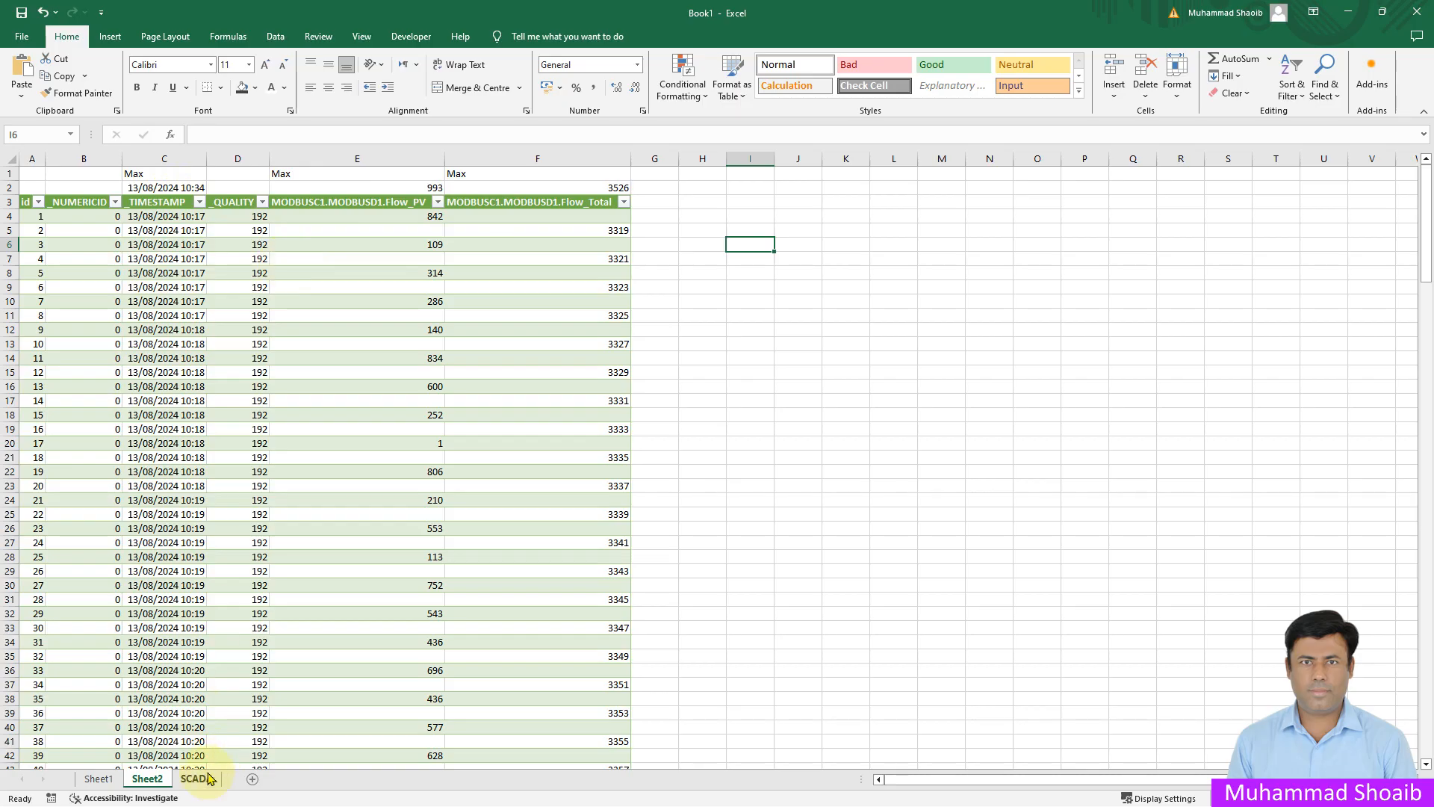
{"action": "left_click", "coordinate": [197, 778]}
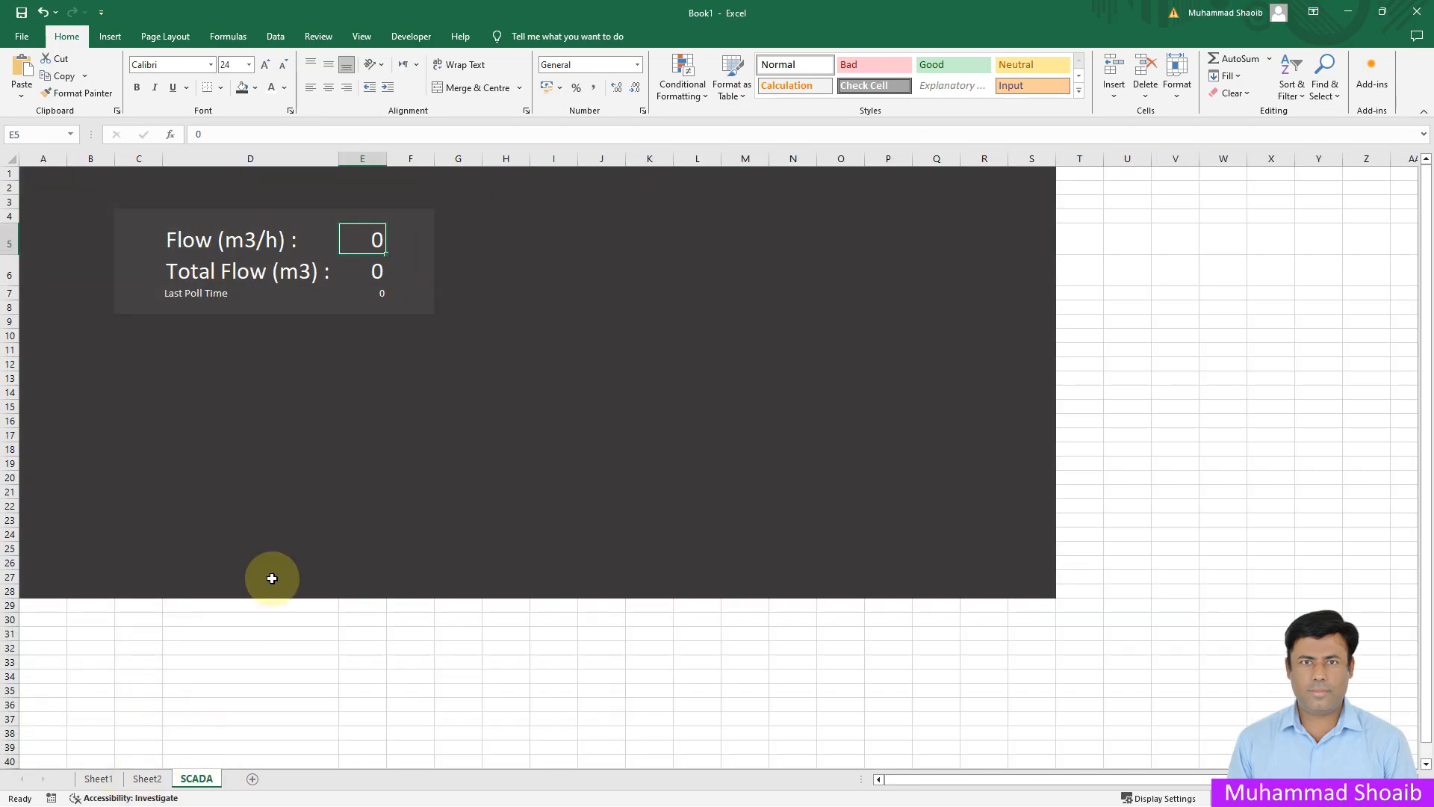
{"action": "left_click_drag", "start_coordinate": [282, 135], "coordinate": [173, 132]}
{"action": "type", "text": "="}
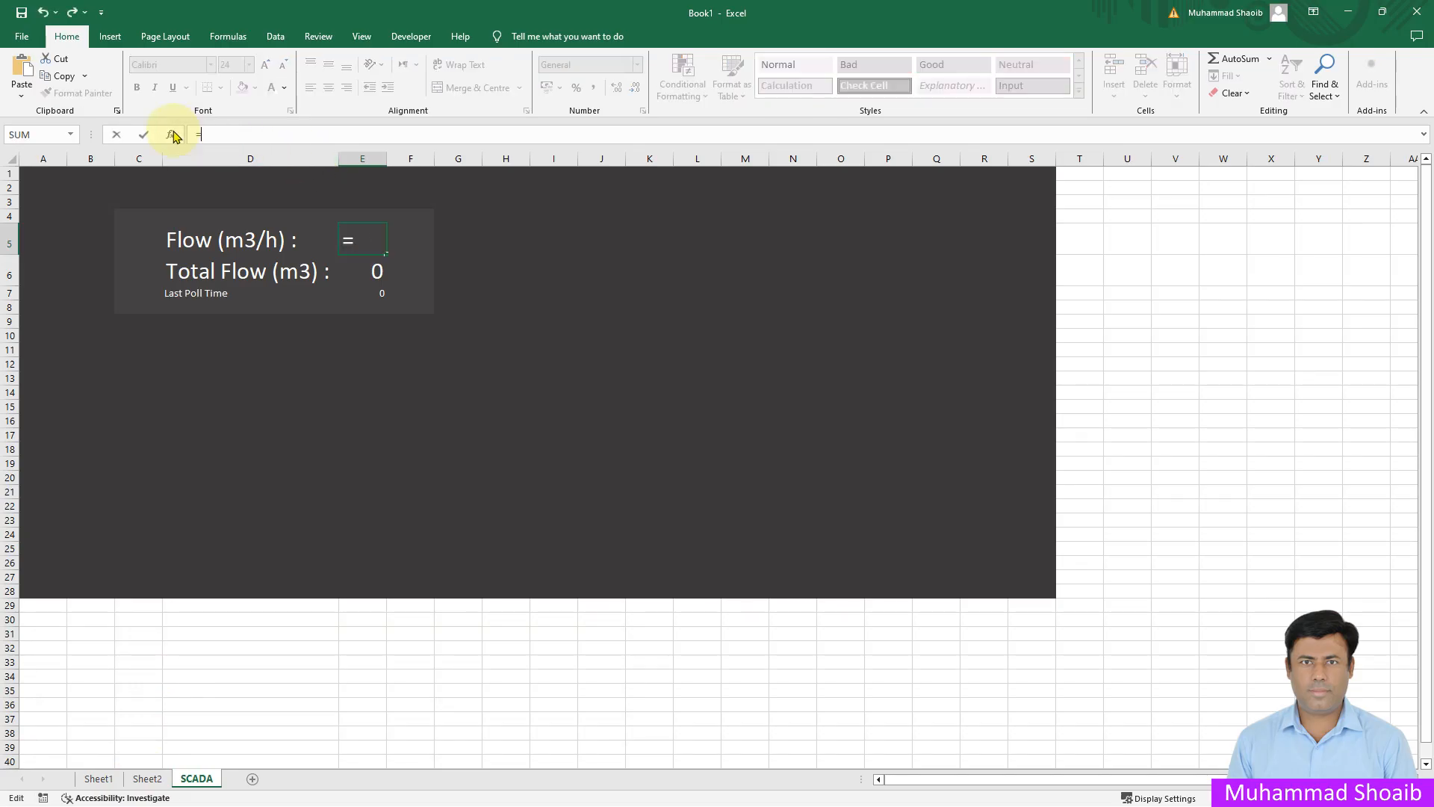
{"action": "type", "text": "Sh"}
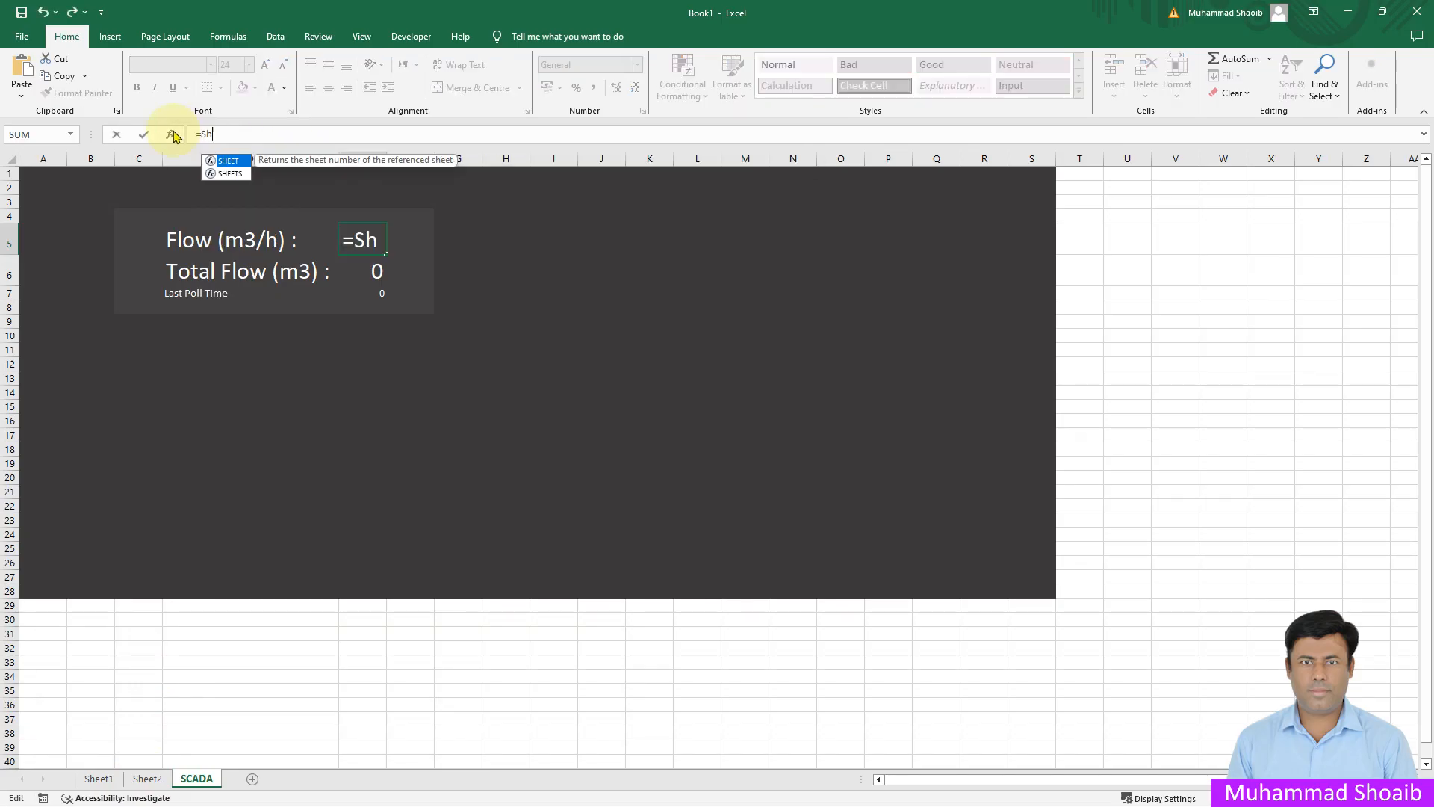
{"action": "type", "text": "eet2!"}
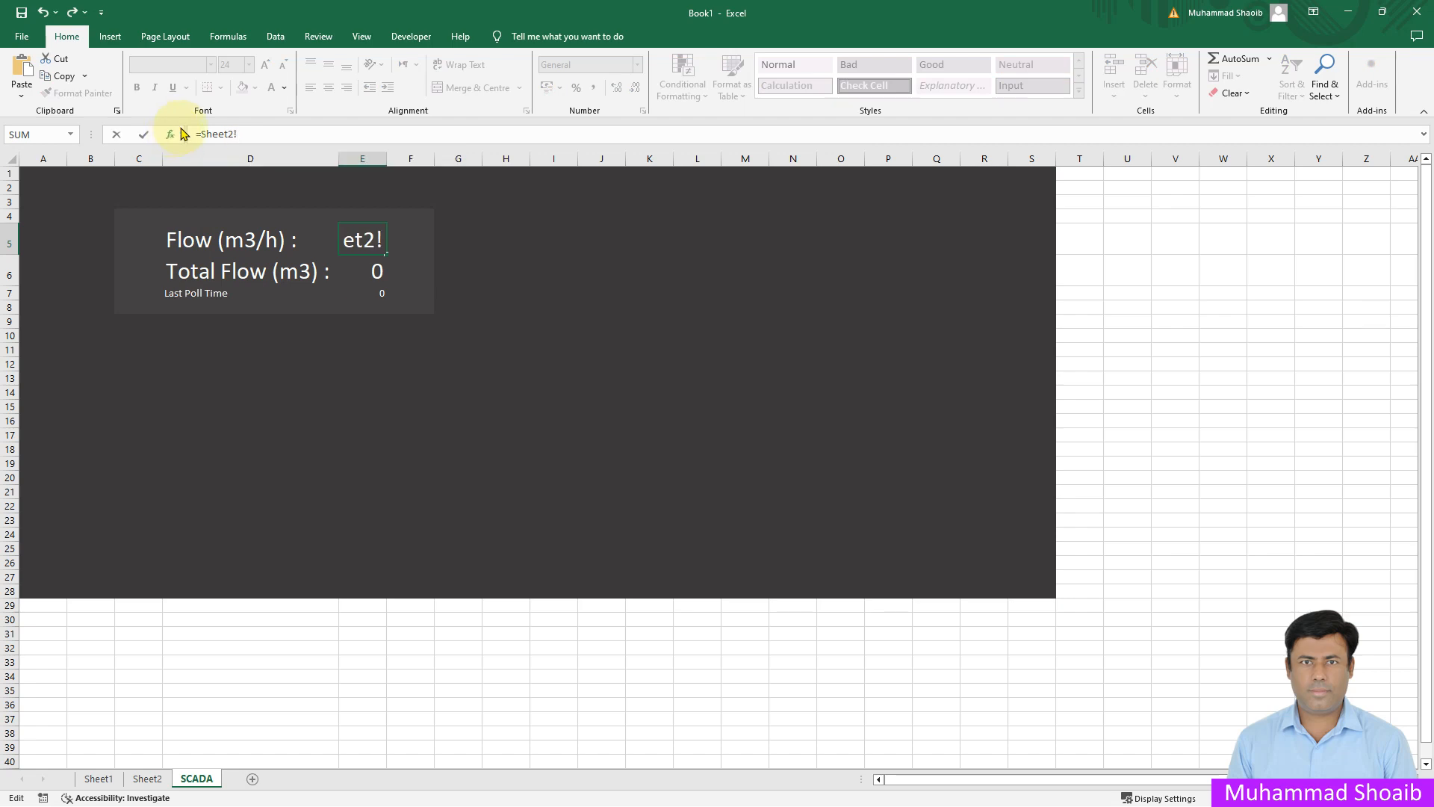
{"action": "left_click", "coordinate": [149, 780]}
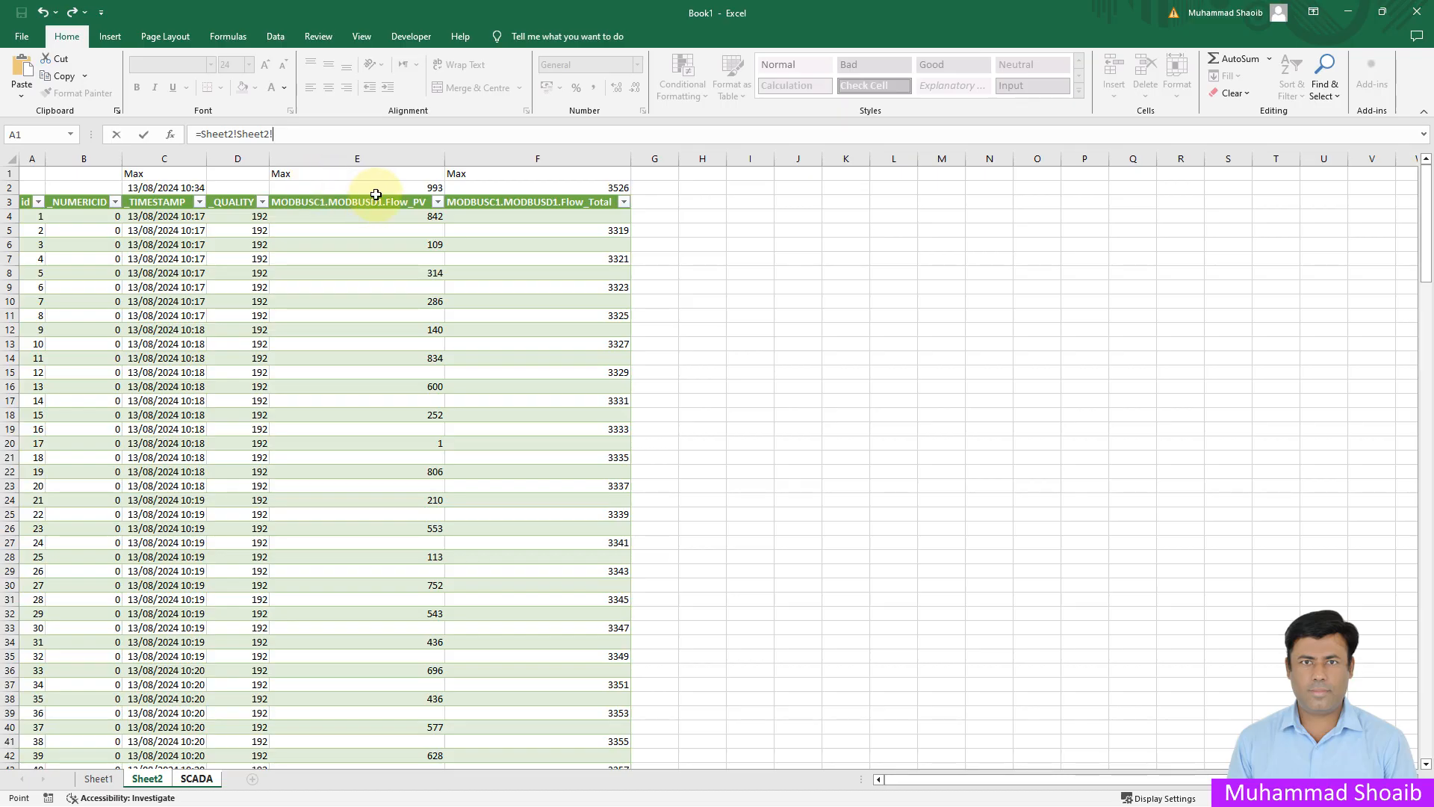
{"action": "left_click", "coordinate": [385, 188]}
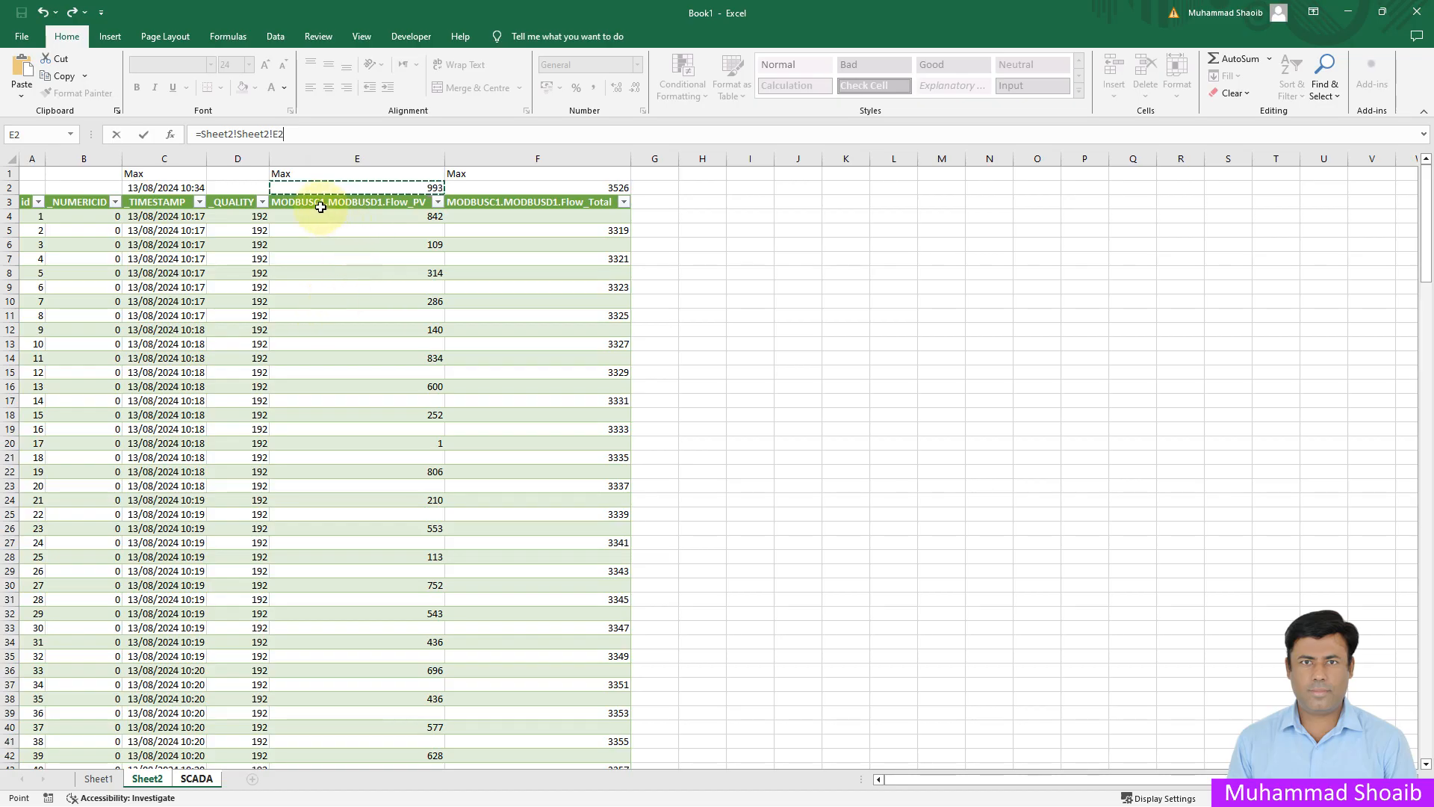
{"action": "left_click", "coordinate": [196, 779]}
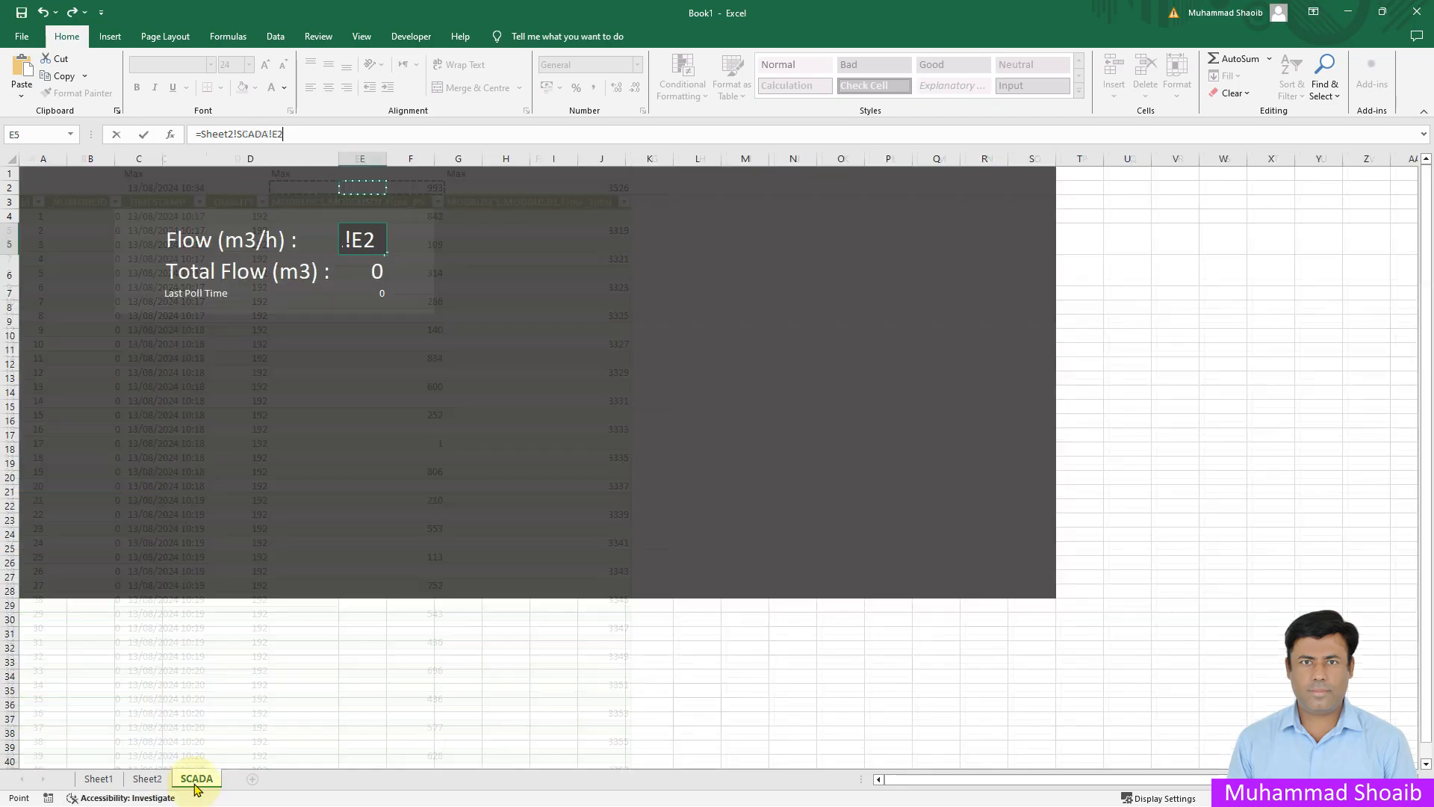
{"action": "left_click", "coordinate": [309, 134]}
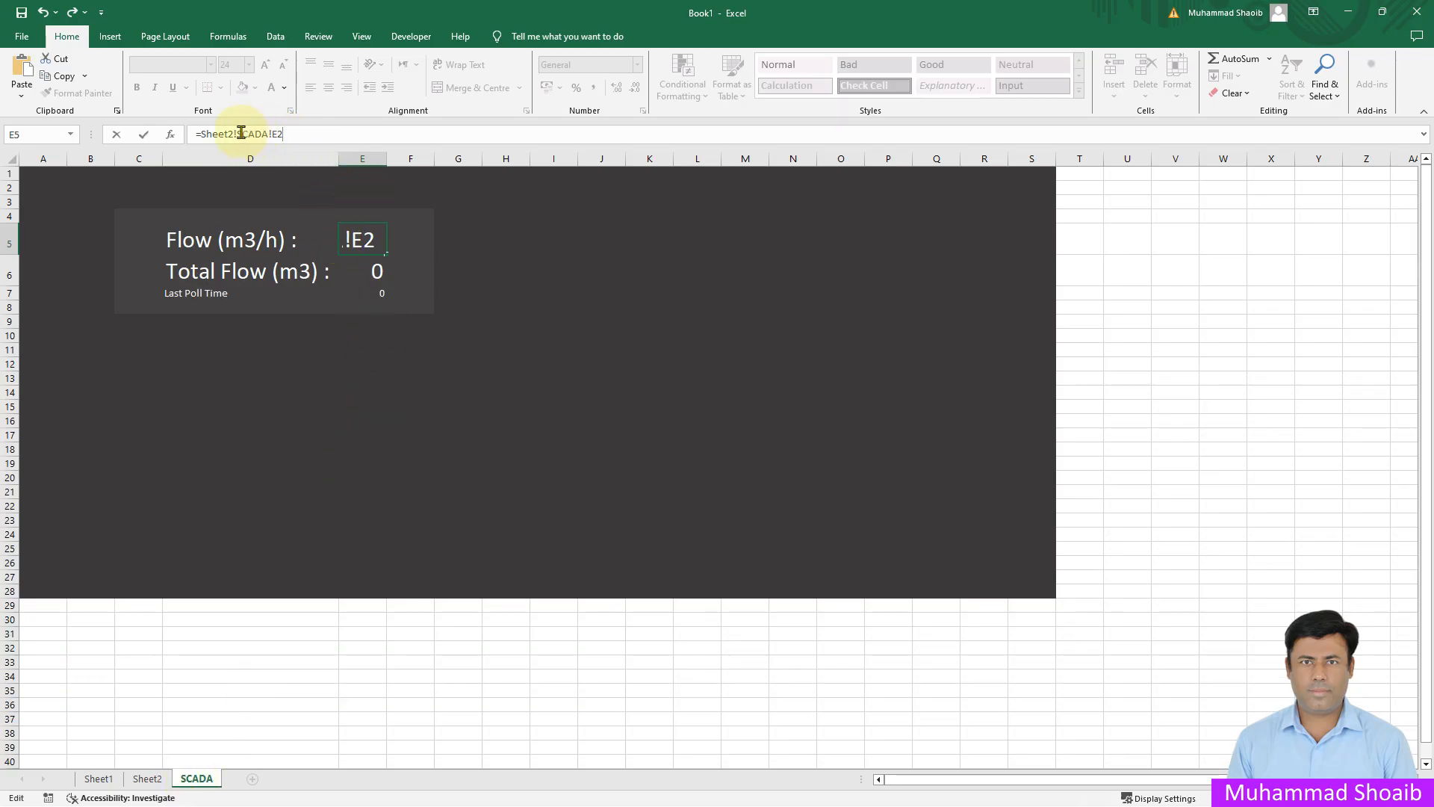
{"action": "mouse_move", "coordinate": [224, 134]}
{"action": "left_mouse_down"}
{"action": "mouse_move", "coordinate": [304, 134]}
{"action": "mouse_move", "coordinate": [241, 132]}
{"action": "left_mouse_up"}
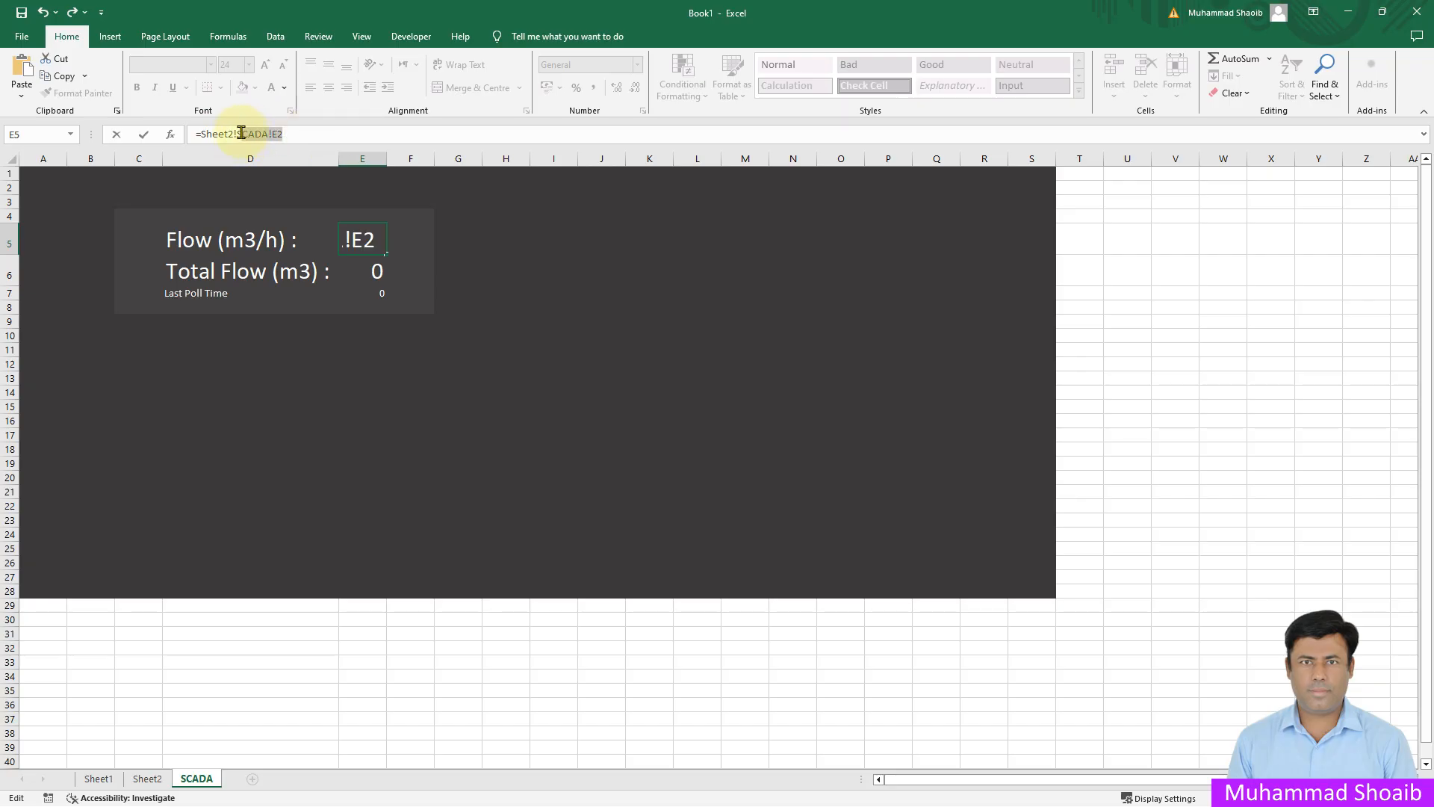
Complete the E5 formula as =Sheet2!E2 so the flow reading links to the Flow_PV maximum
{"action": "type", "text": "E"}
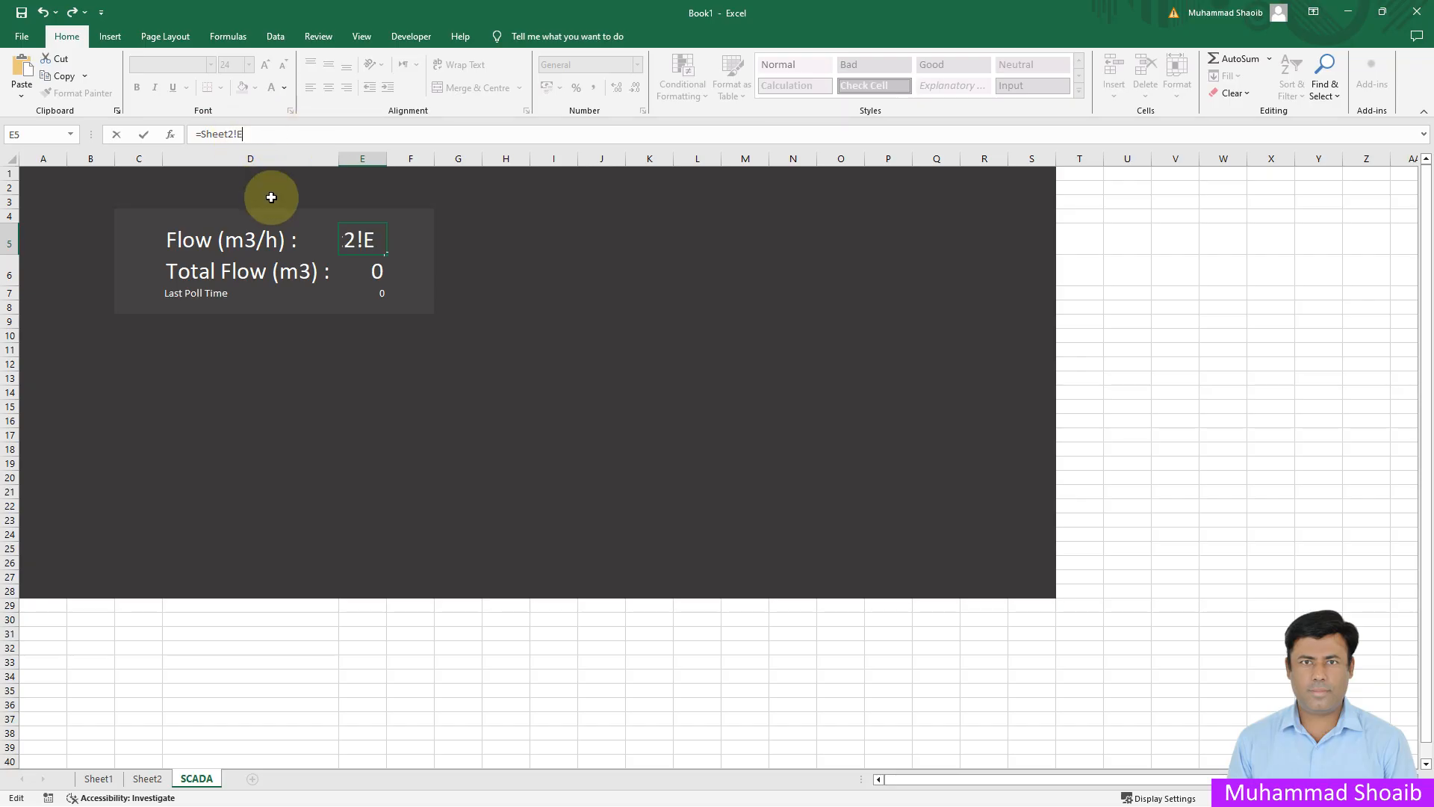
{"action": "type", "text": "2"}
{"action": "key", "text": "Return"}
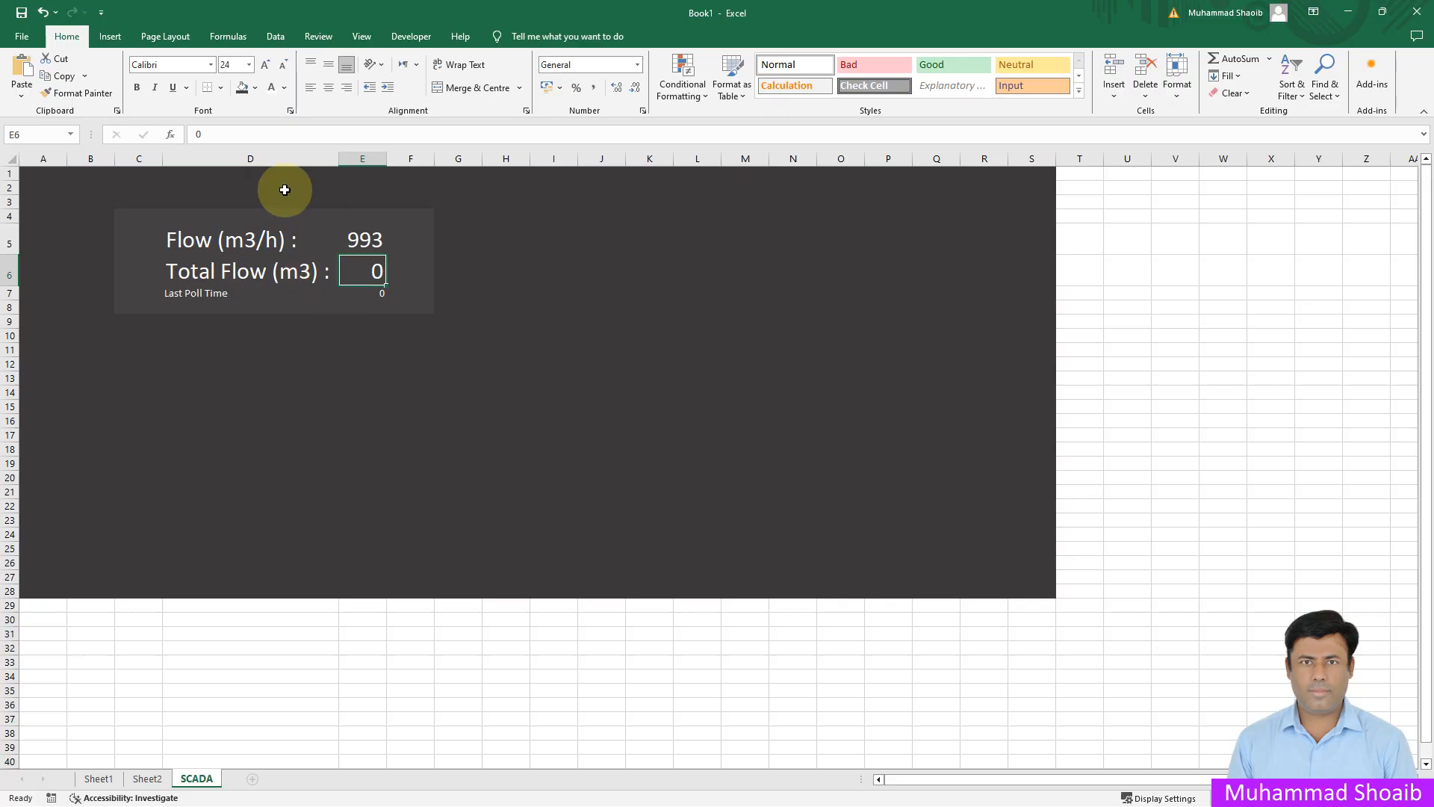
Link the total flow value in E6 to the Flow_Total maximum with the formula =Sheet2!F2
{"action": "left_click", "coordinate": [147, 779]}
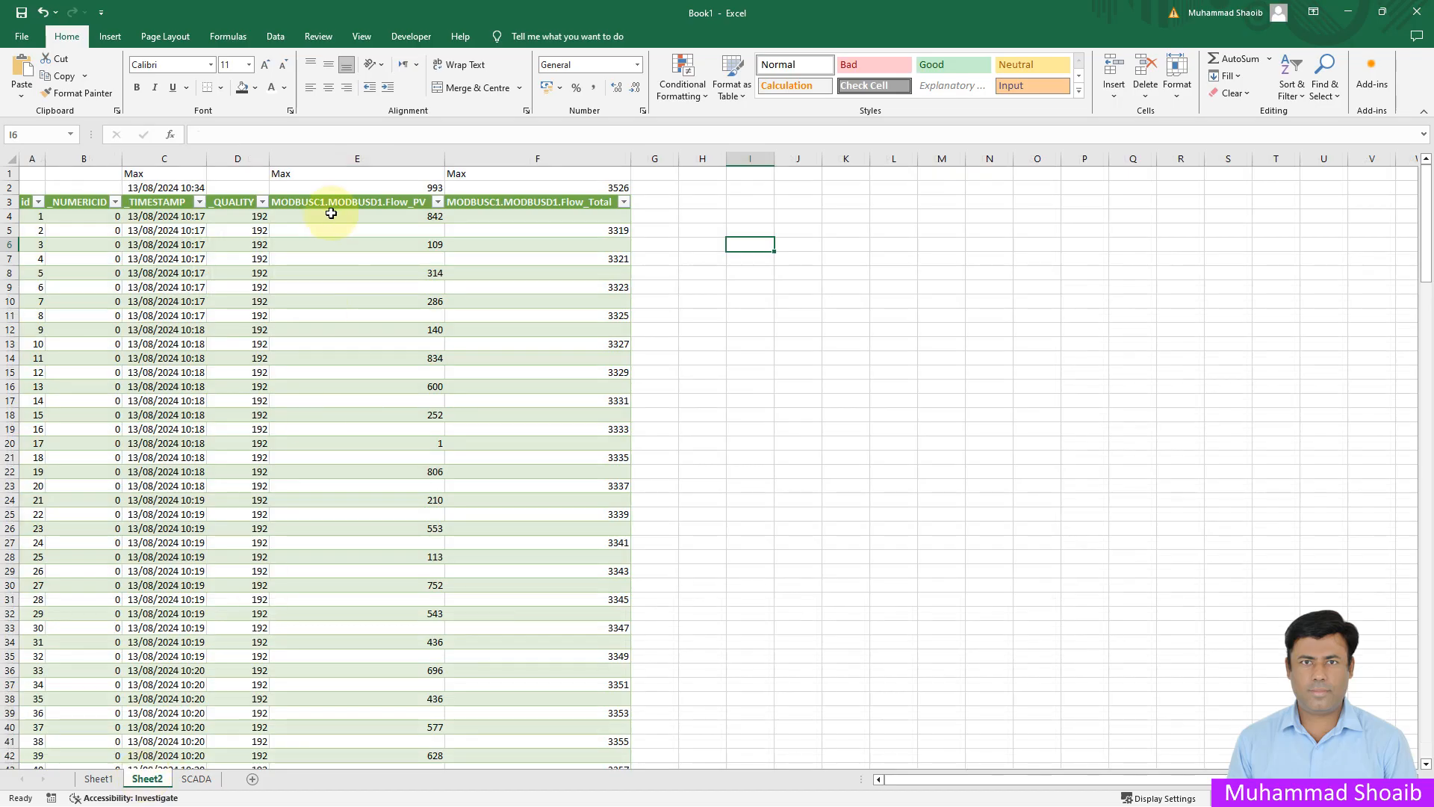
{"action": "left_click", "coordinate": [524, 185]}
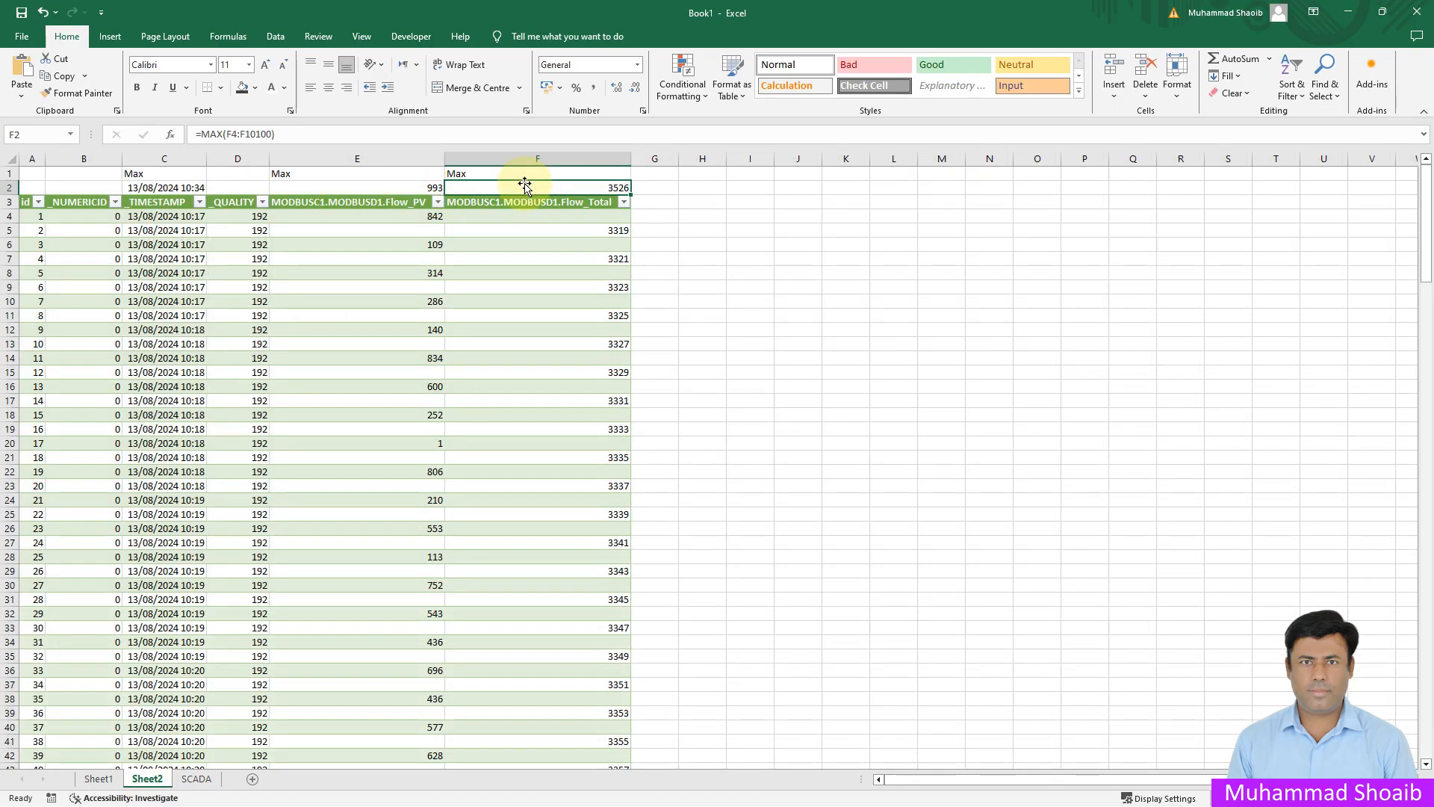
{"action": "left_click", "coordinate": [196, 778]}
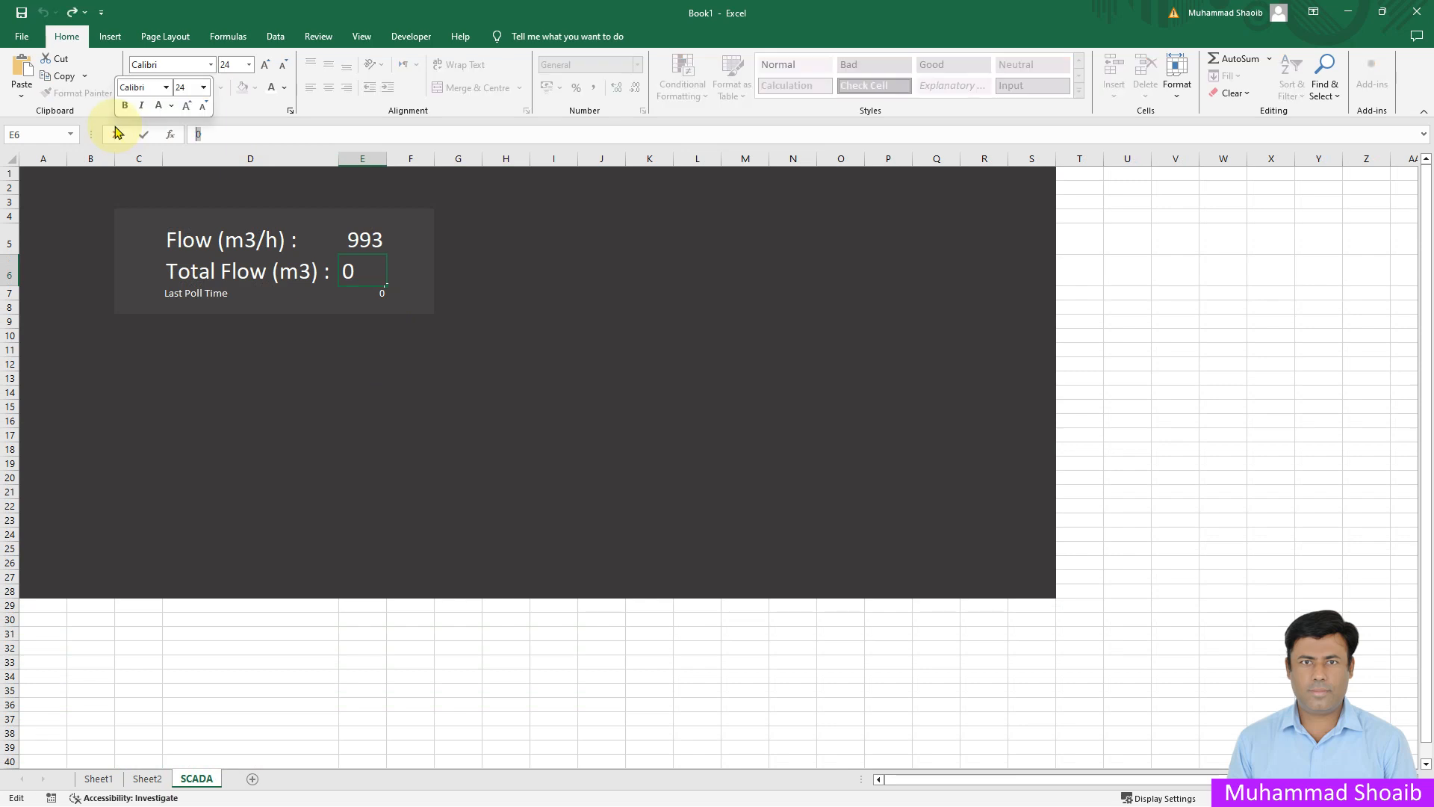
{"action": "type", "text": "=Sheet"}
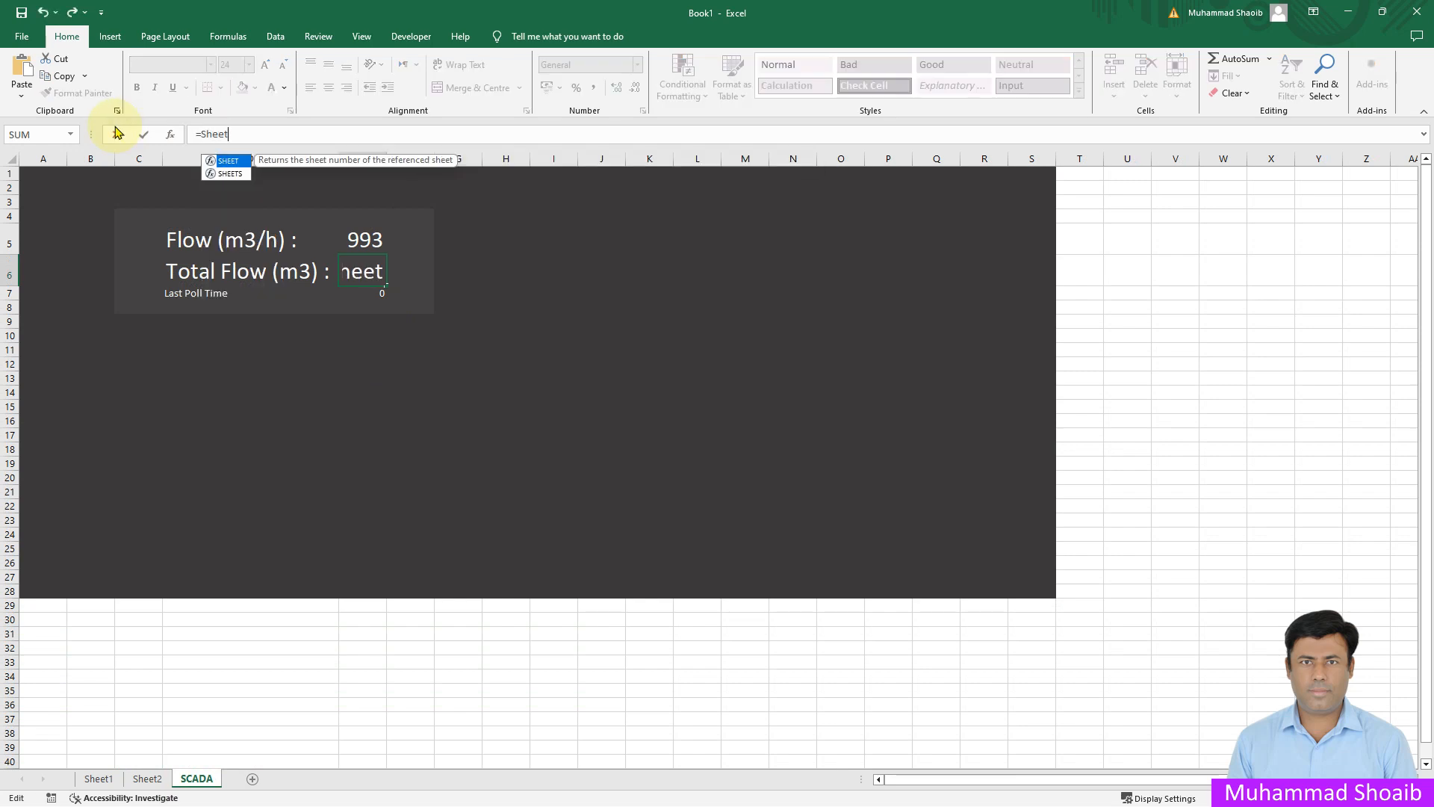
{"action": "type", "text": "2!"}
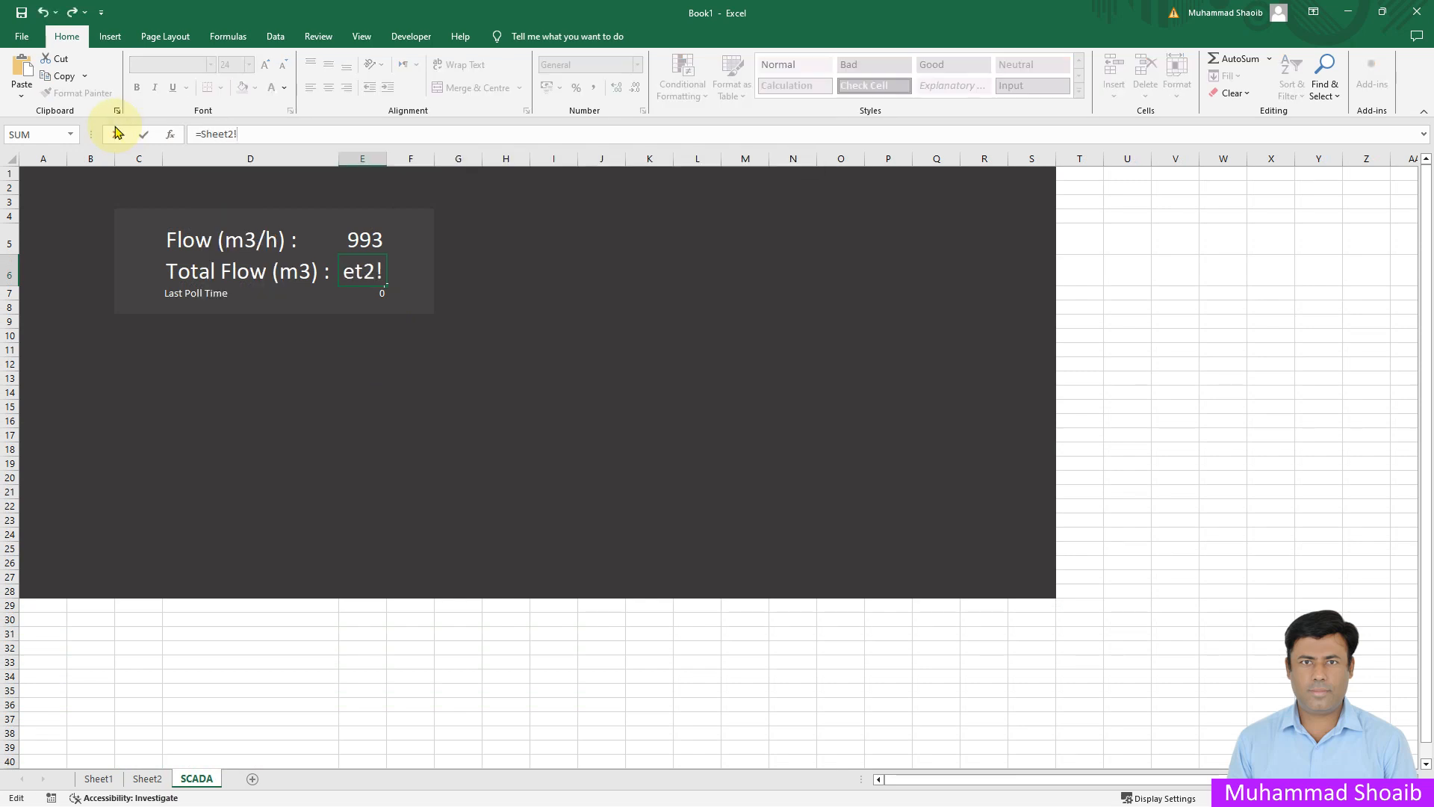
{"action": "type", "text": "f"}
{"action": "type", "text": "2"}
{"action": "key", "text": "Return"}
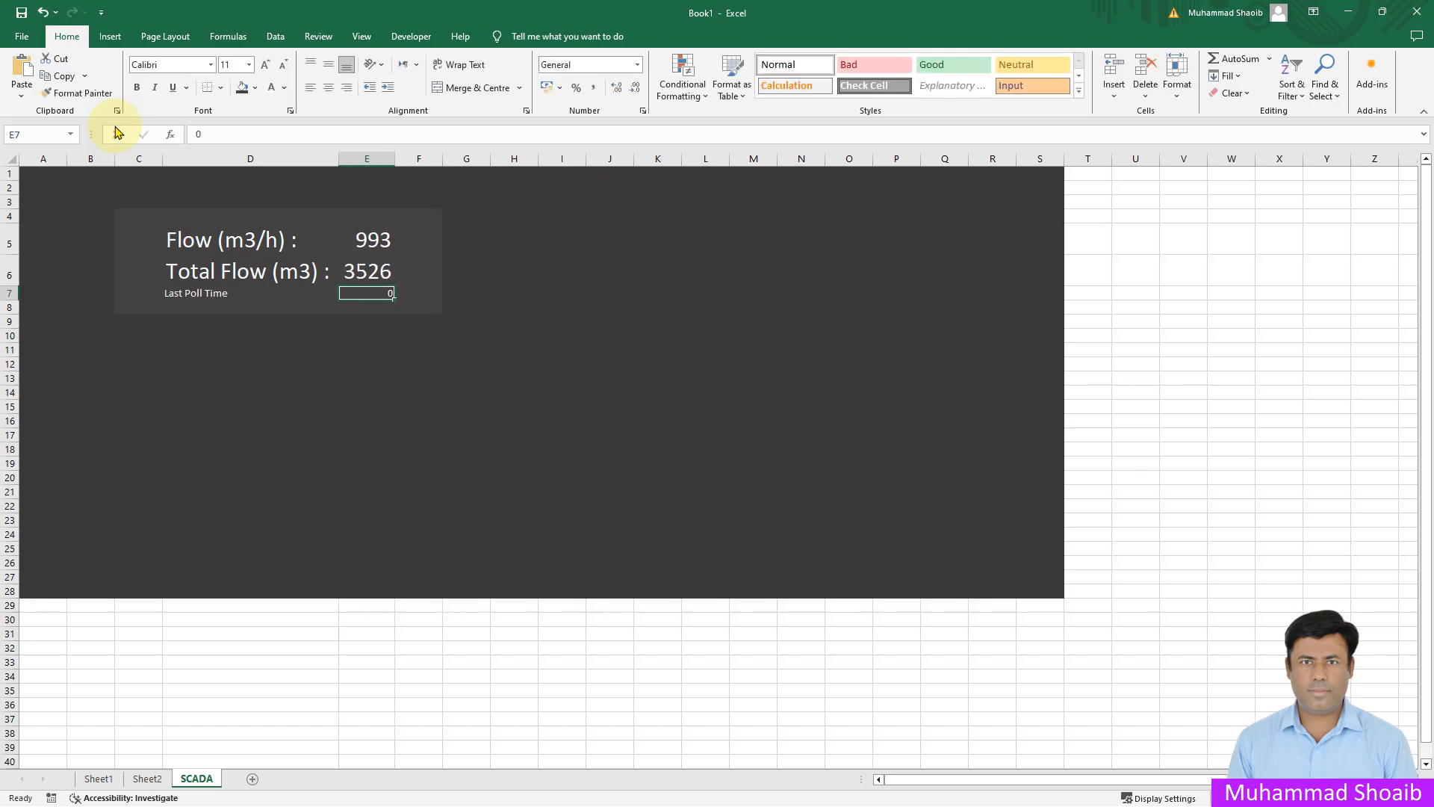
Link the last poll time in E7 to the maximum timestamp with the formula =Sheet2!C2
{"action": "left_click", "coordinate": [146, 778]}
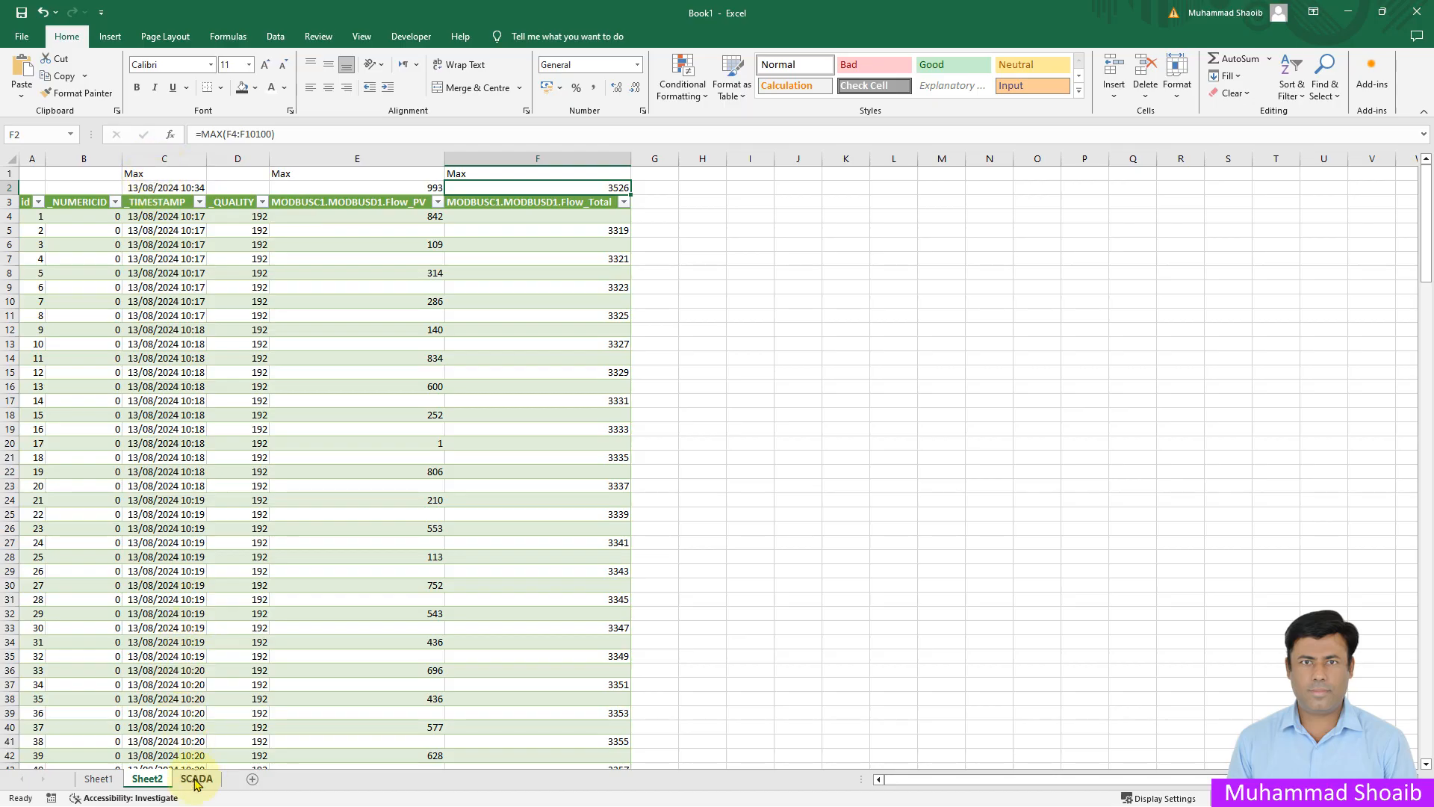
{"action": "left_click", "coordinate": [197, 778]}
{"action": "double_click", "coordinate": [193, 133]}
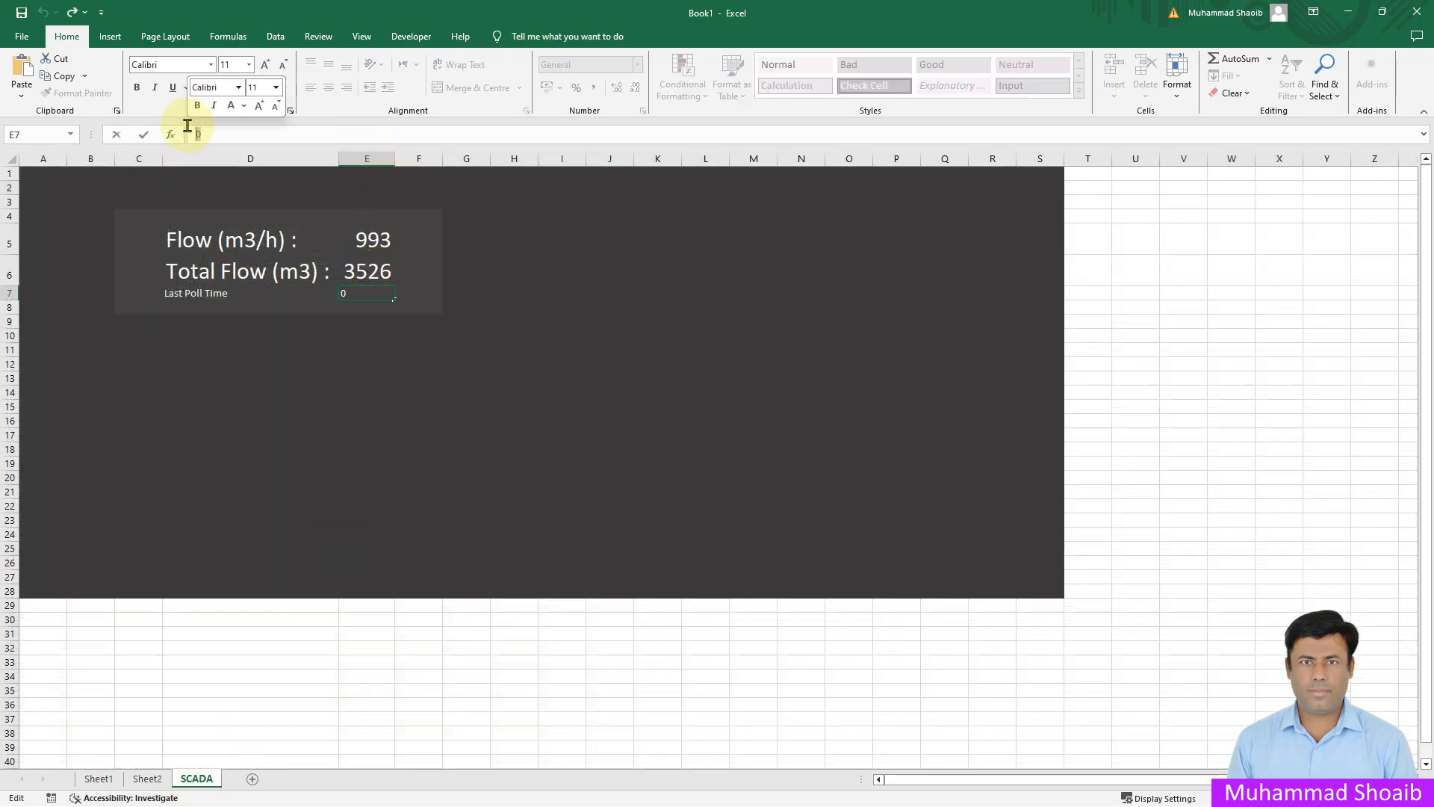
{"action": "type", "text": "=Sheet"}
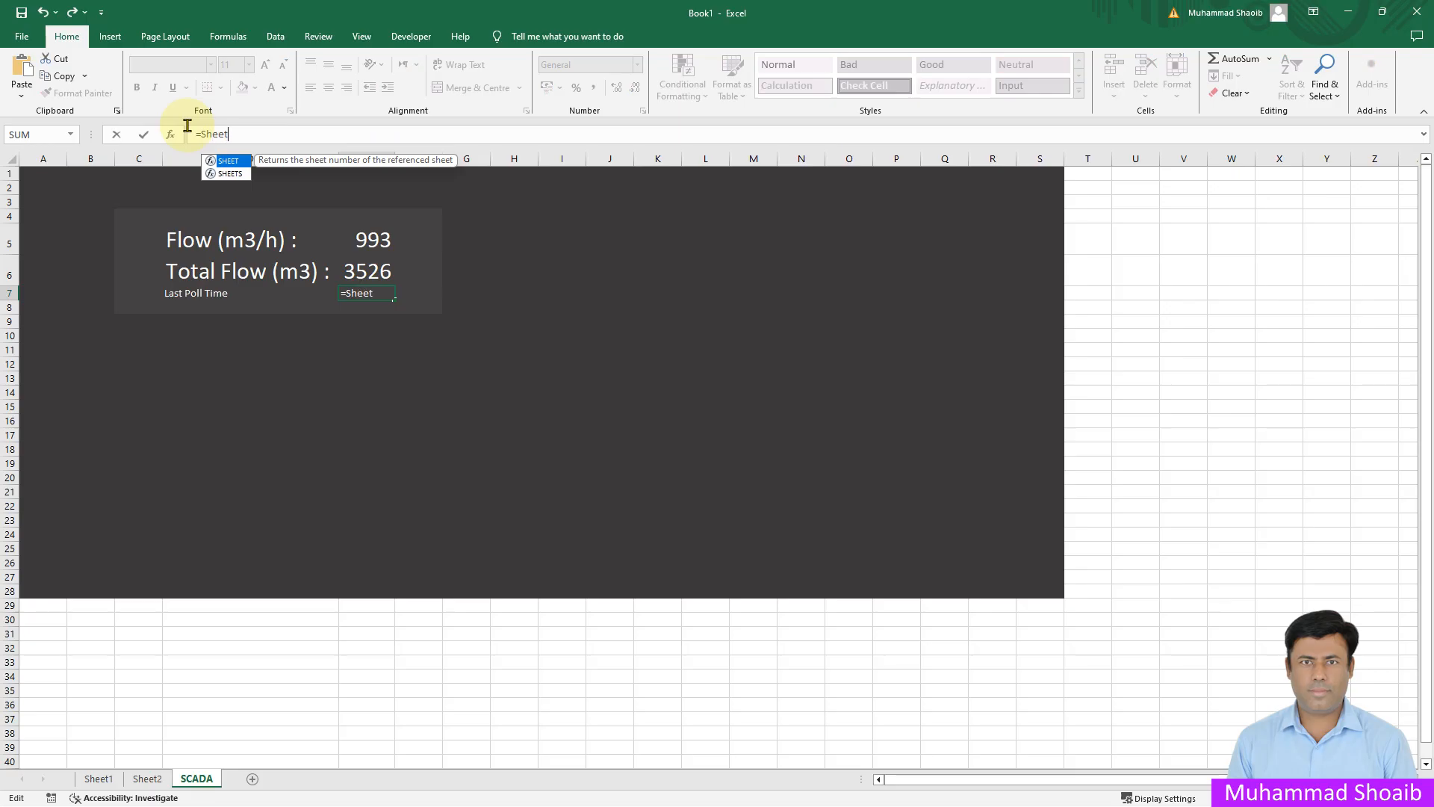
{"action": "type", "text": "2!"}
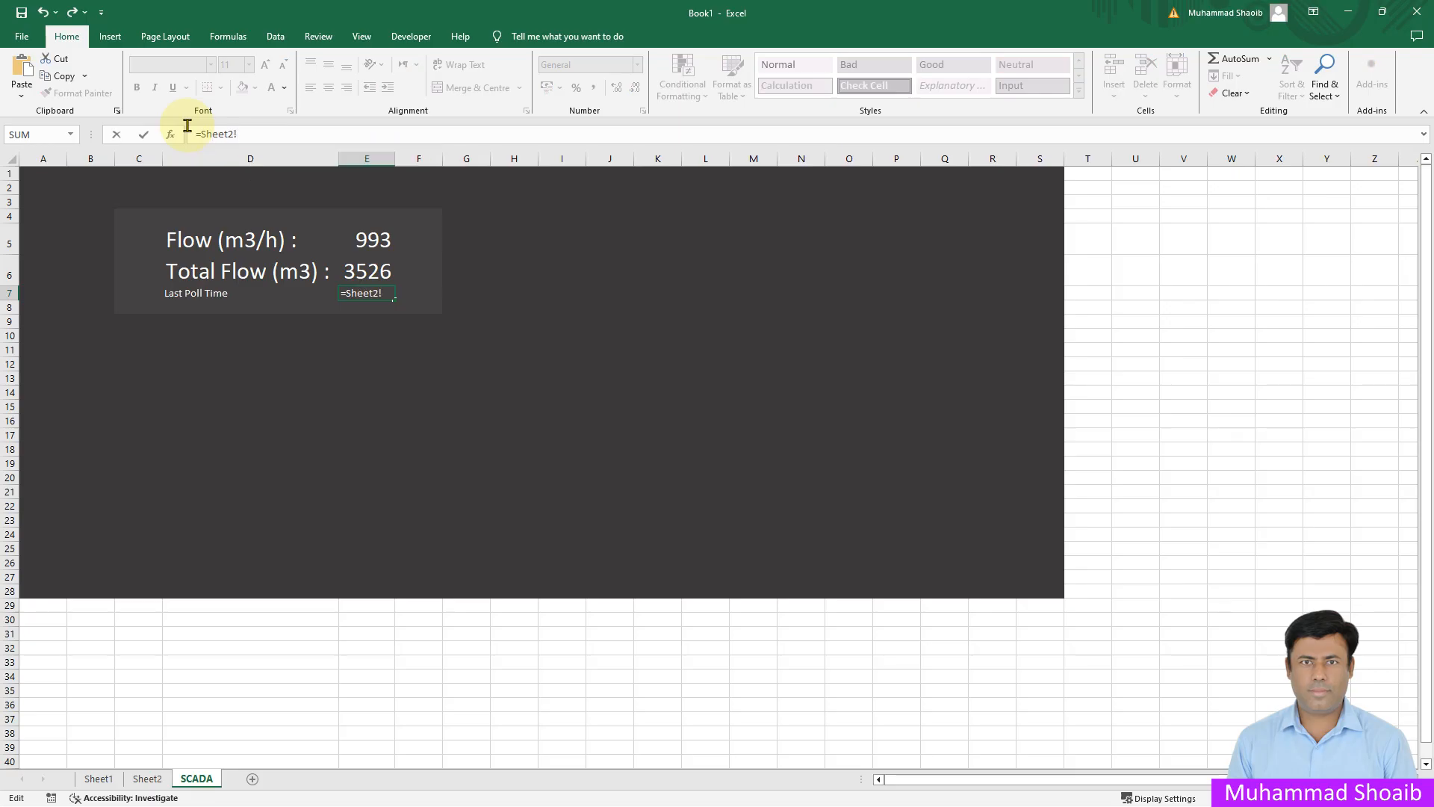
{"action": "type", "text": "c2"}
{"action": "key", "text": "Return"}
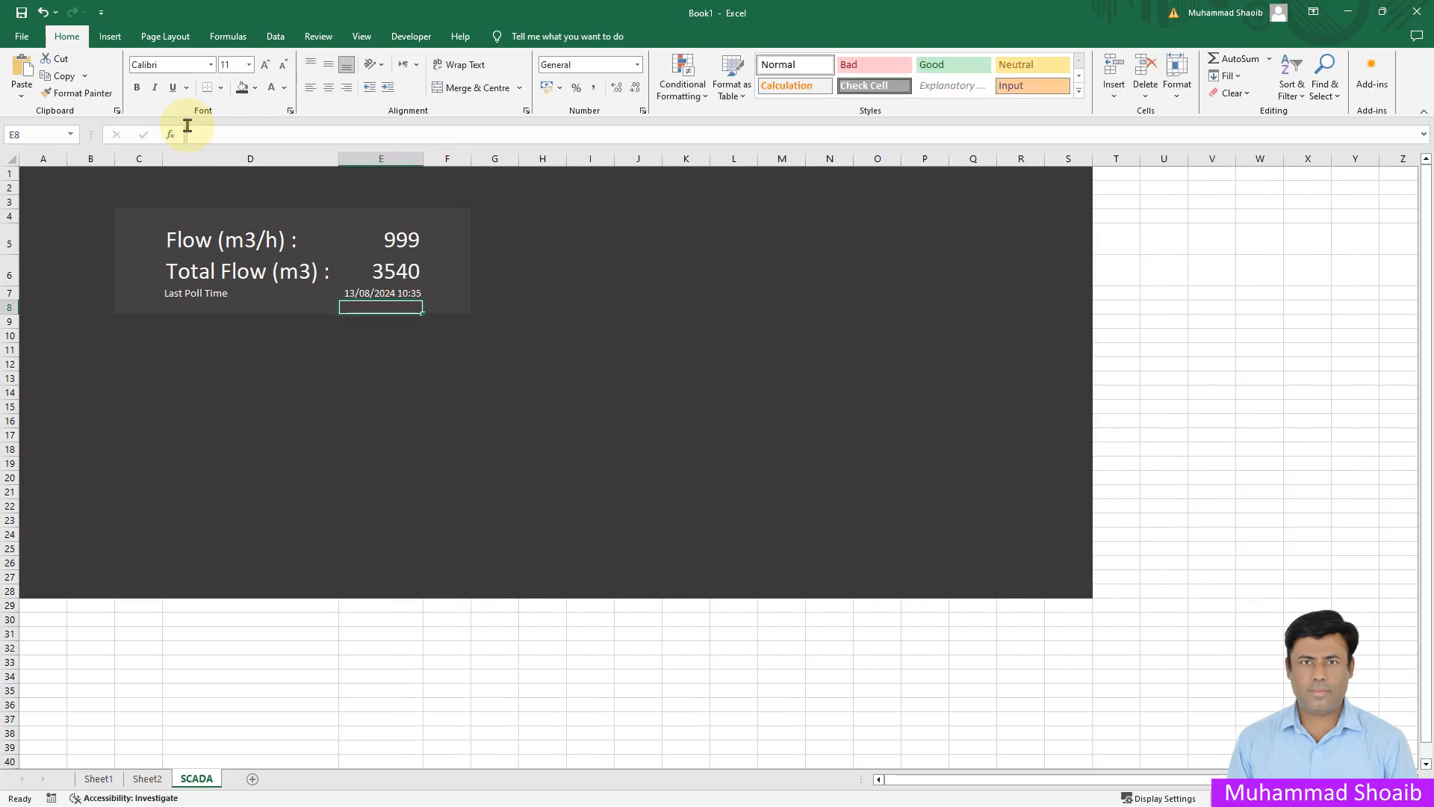
{"action": "left_click", "coordinate": [505, 519]}
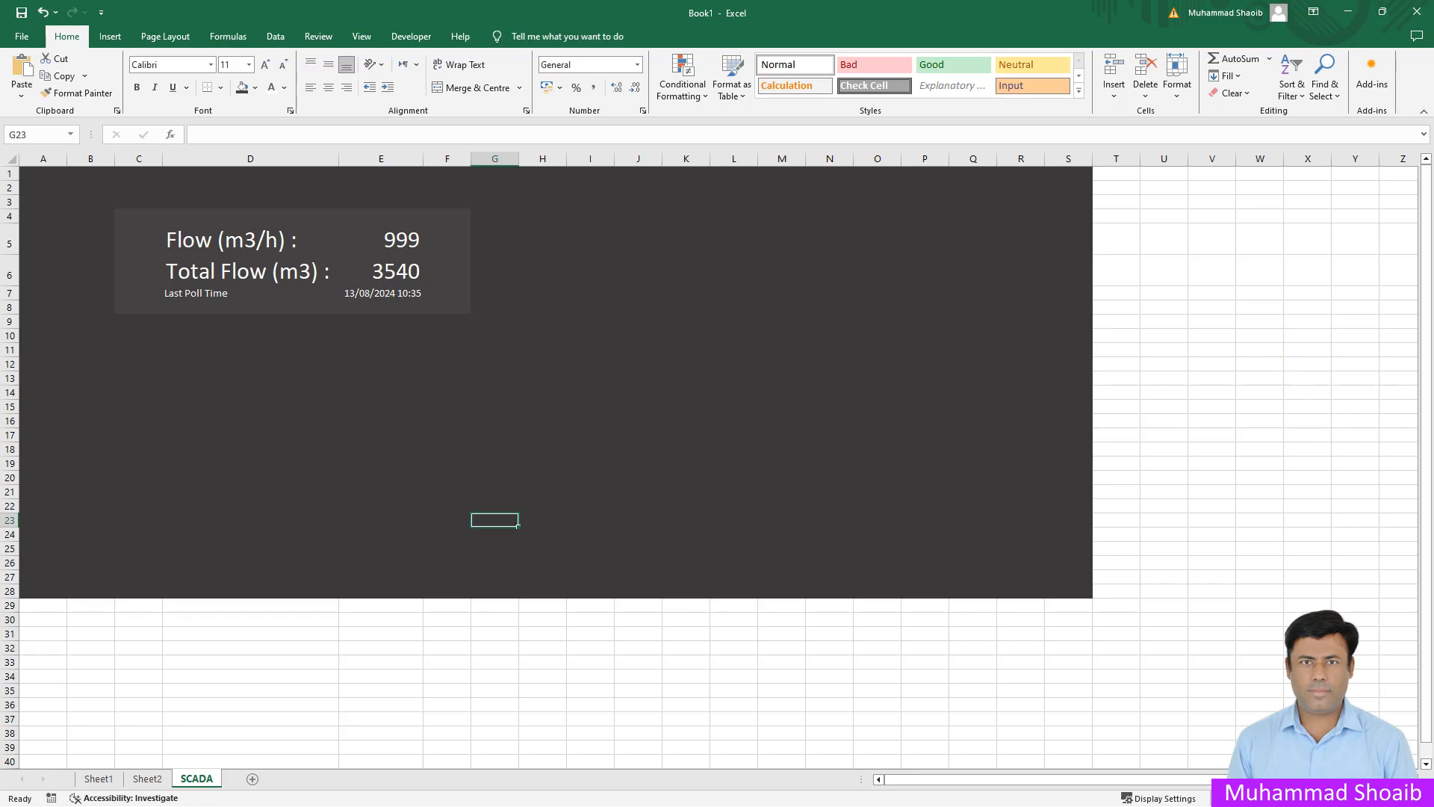
Compare the SCADA dashboard readings with the holding registers in ModSim32 and the maximum values on Sheet2
{"action": "key", "text": "alt+Tab"}
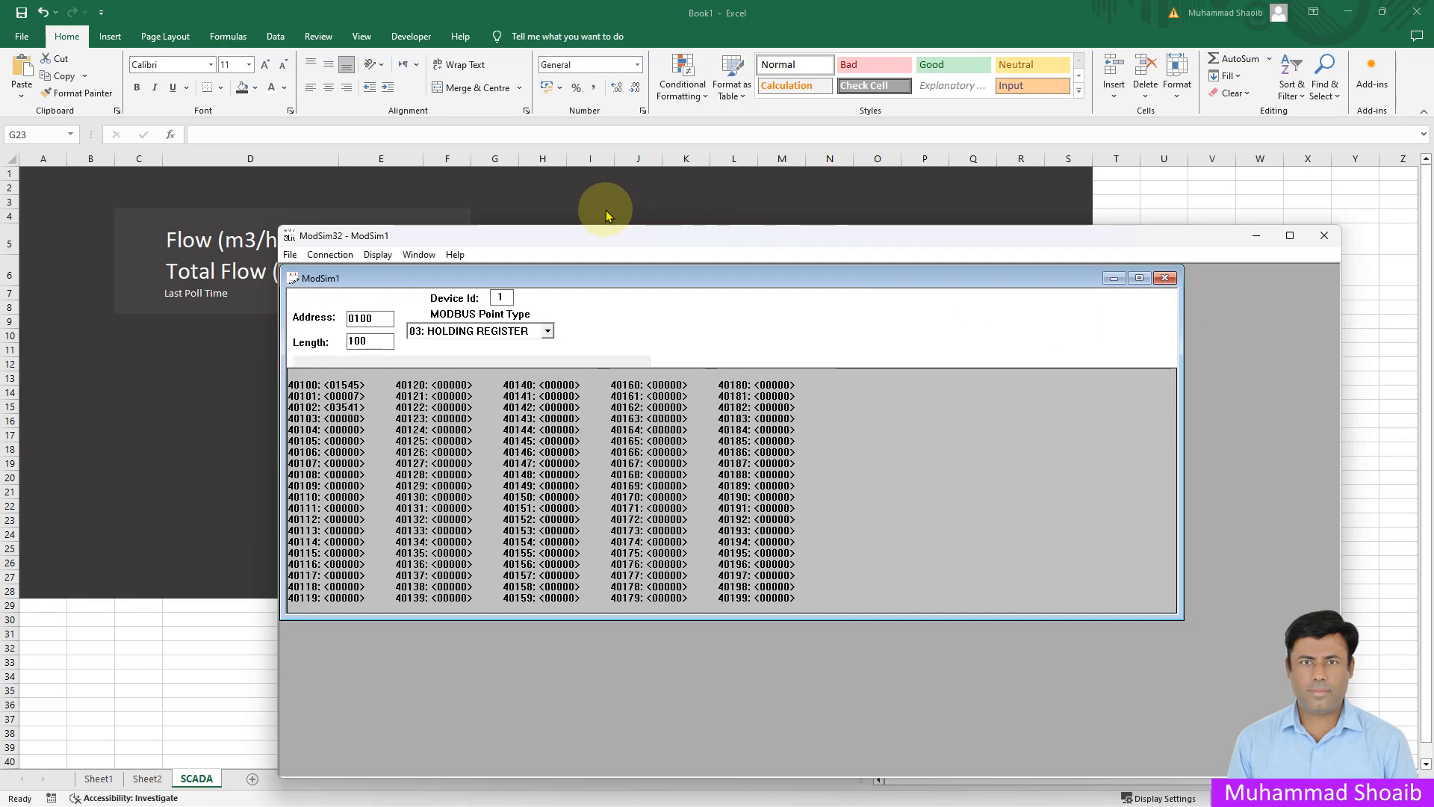
{"action": "left_click_drag", "start_coordinate": [578, 240], "coordinate": [464, 343]}
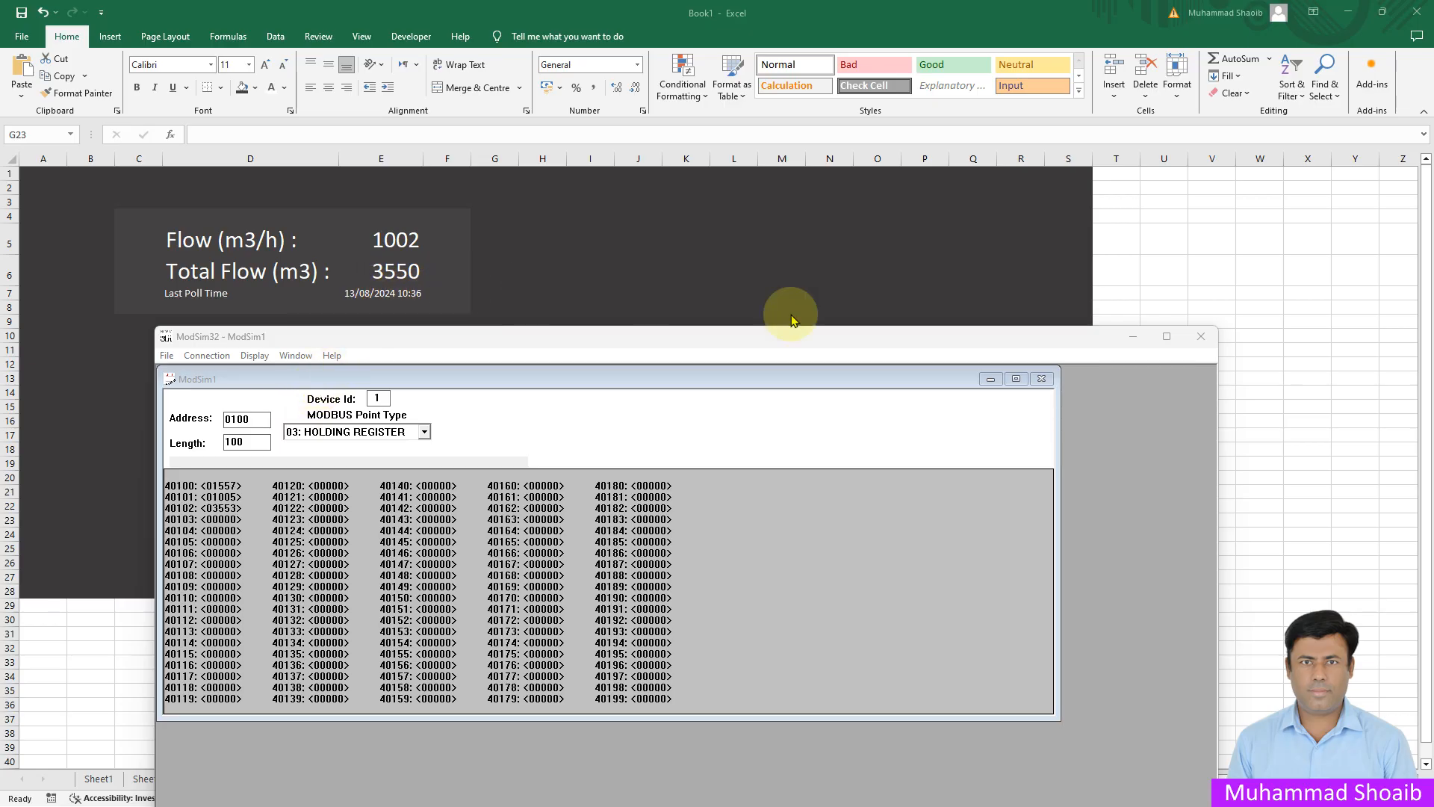
{"action": "left_click", "coordinate": [1133, 336]}
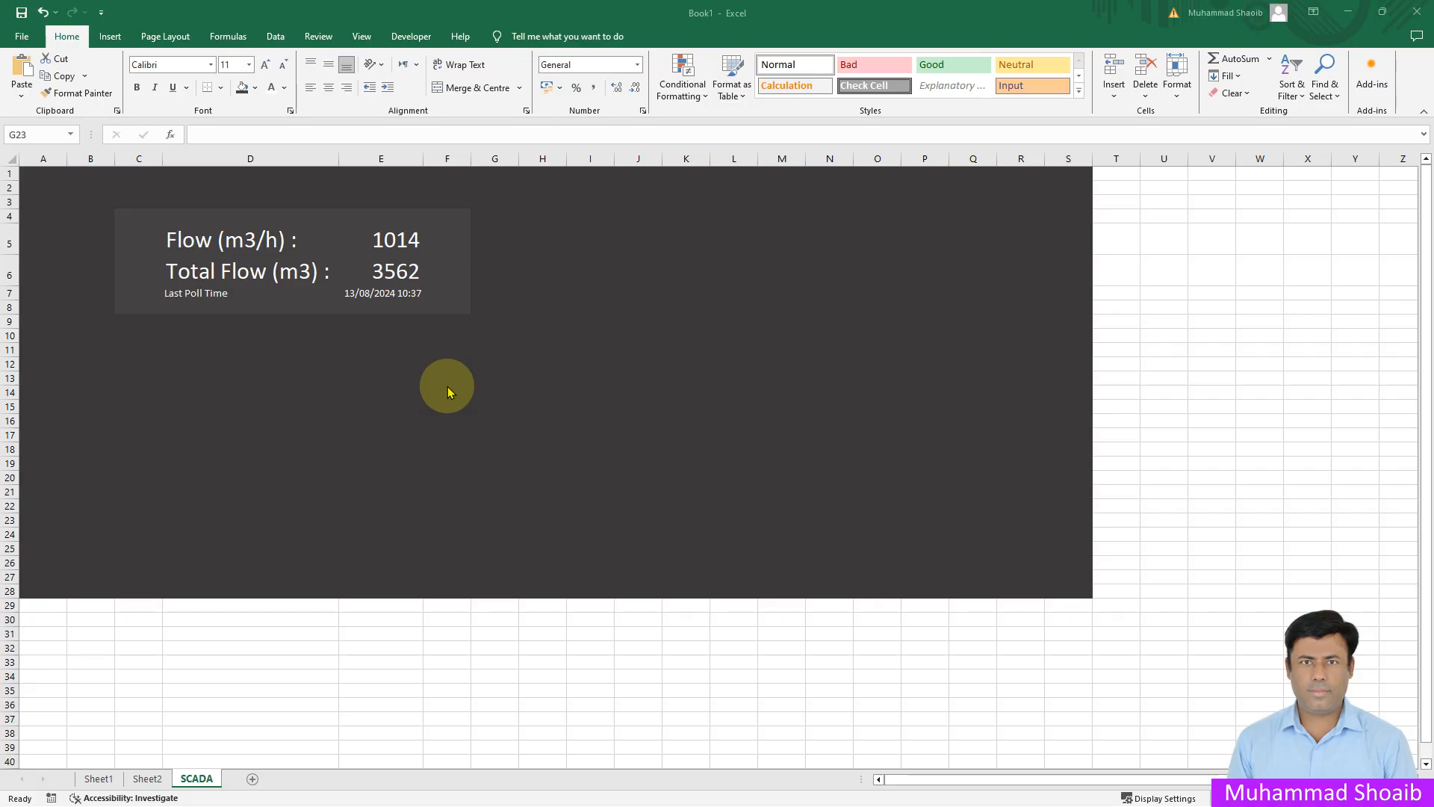
{"action": "left_click", "coordinate": [149, 779]}
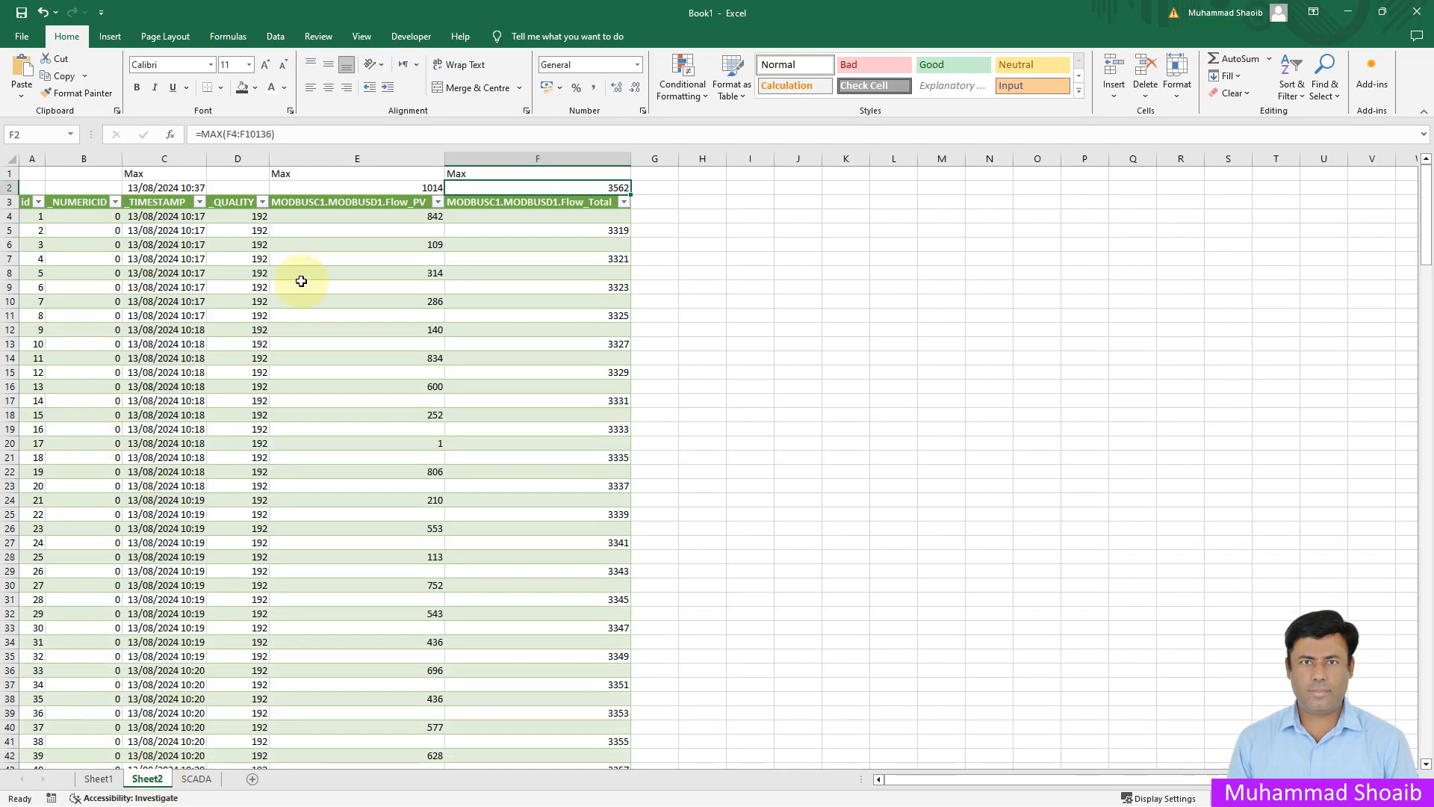
{"action": "left_click", "coordinate": [196, 779]}
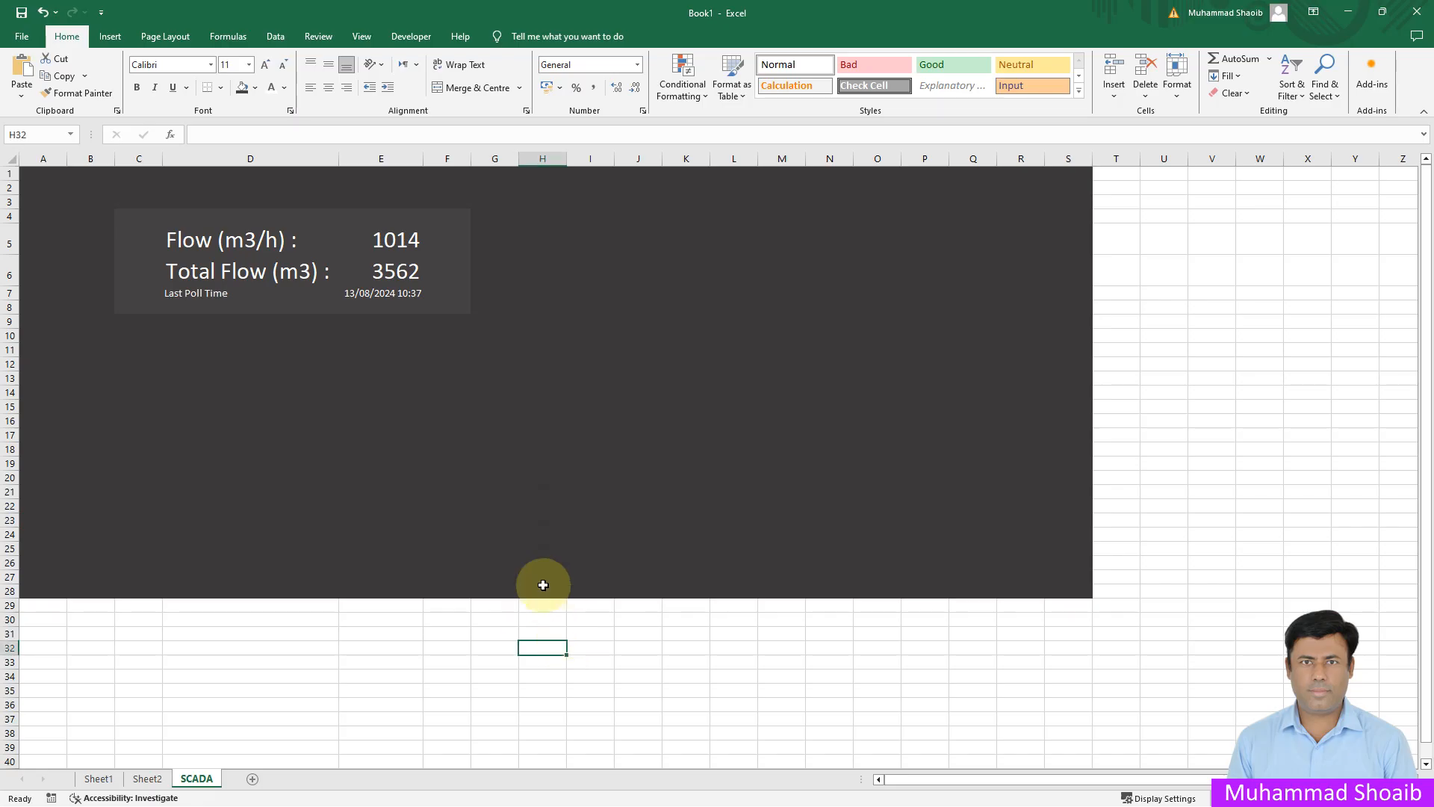
{"action": "left_click", "coordinate": [473, 511]}
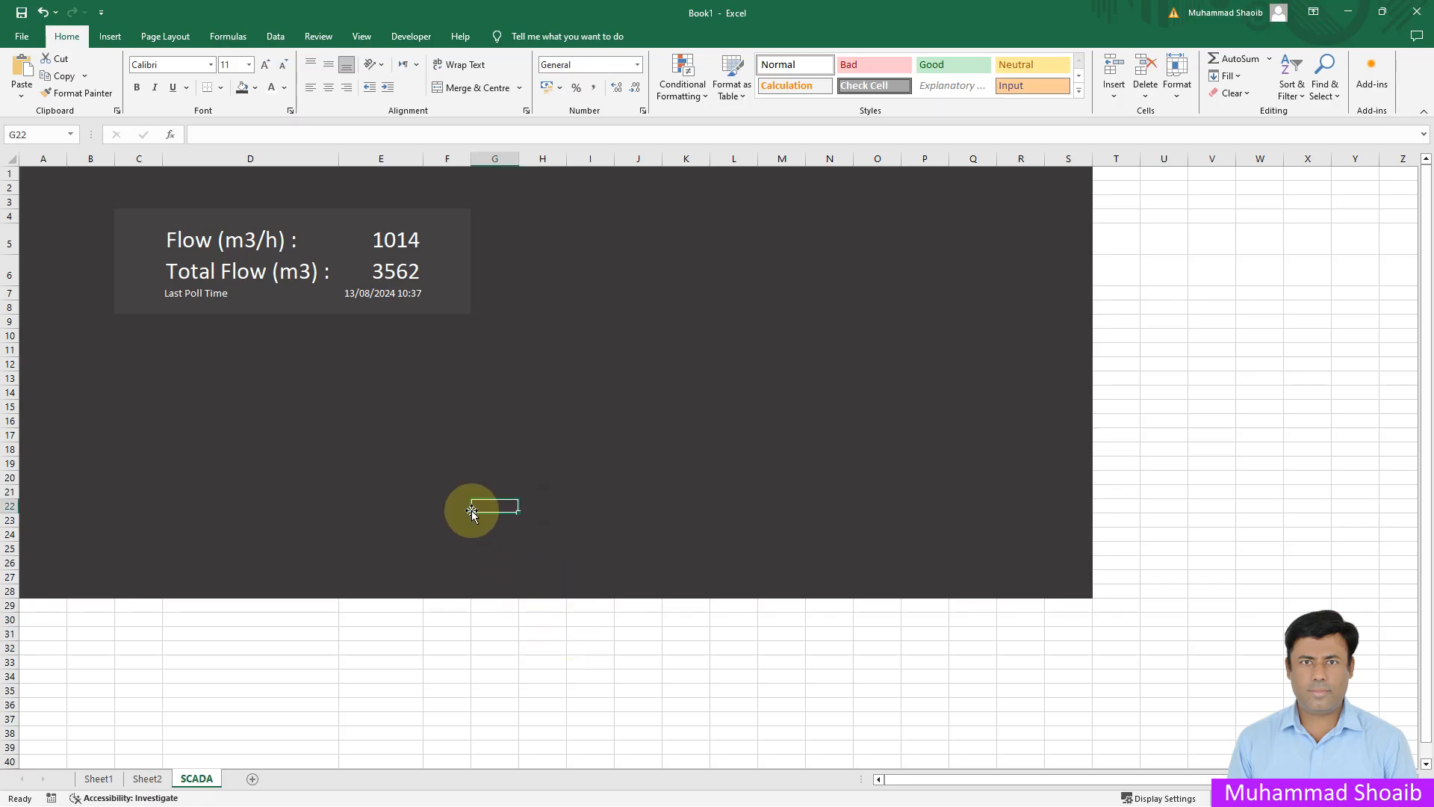